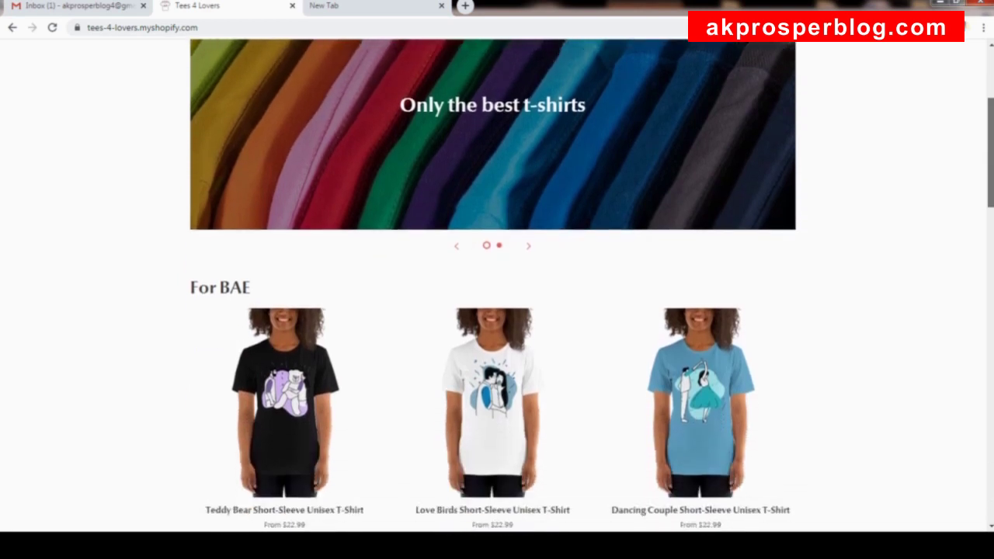
# Browse the store home page and open the For BAE collection, hiding the preview bar.
pyautogui.scroll(-4, 497, 285)
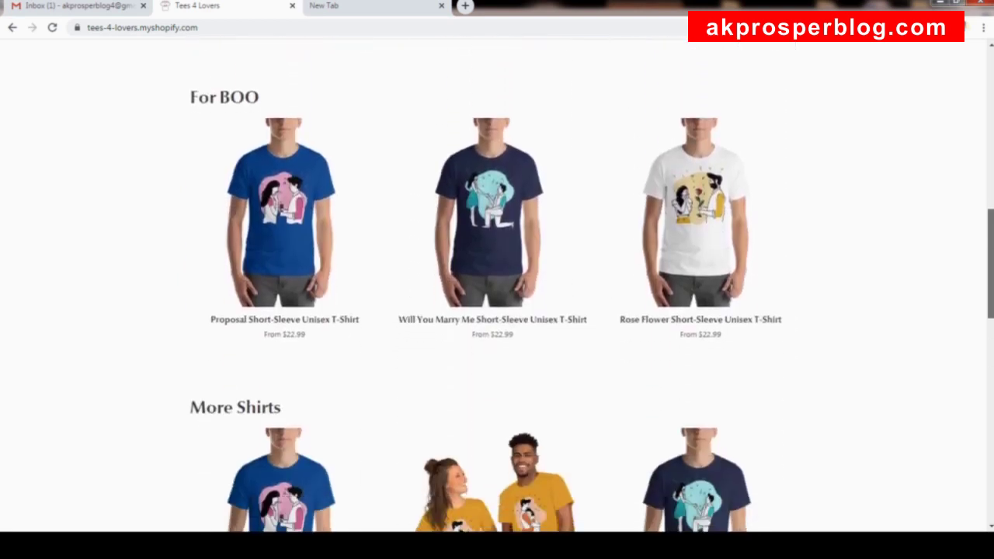
pyautogui.scroll(-4, 497, 285)
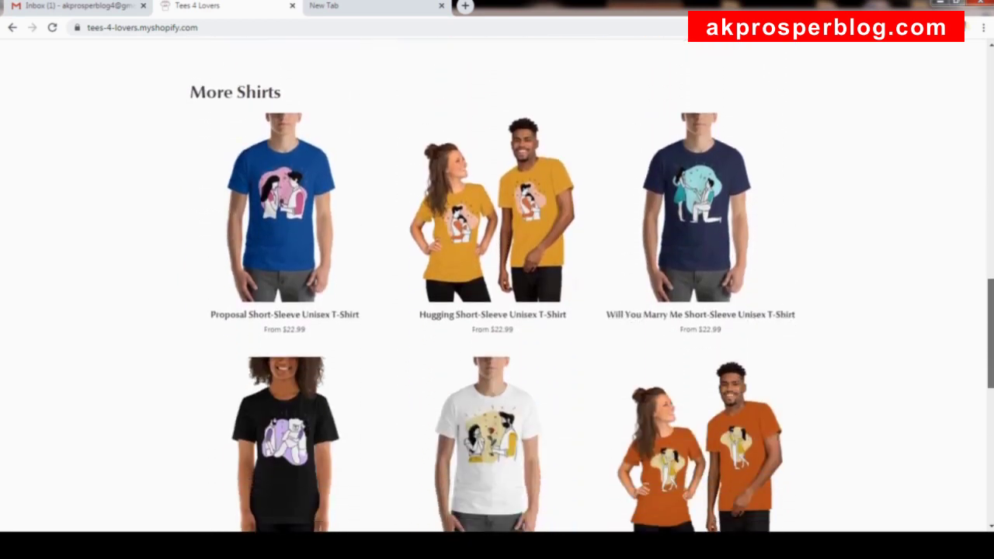
pyautogui.scroll(-5, 497, 285)
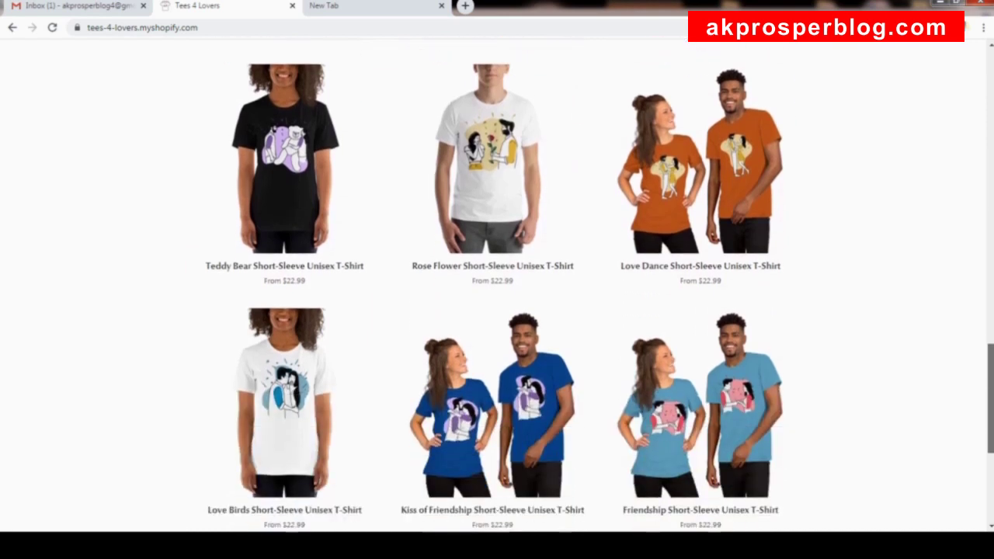
pyautogui.scroll(-1, 696, 146)
pyautogui.scroll(20, 697, 146)
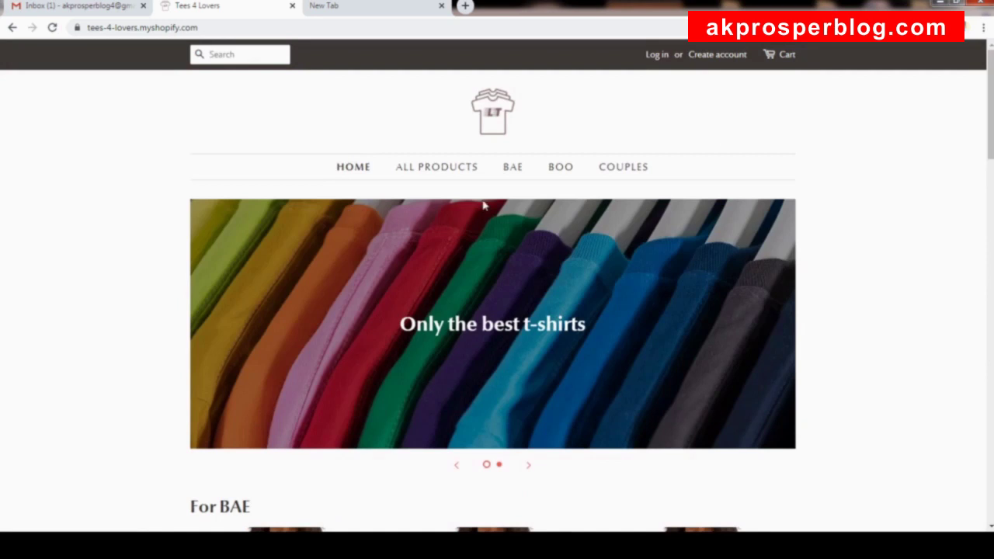
pyautogui.click(520, 174)
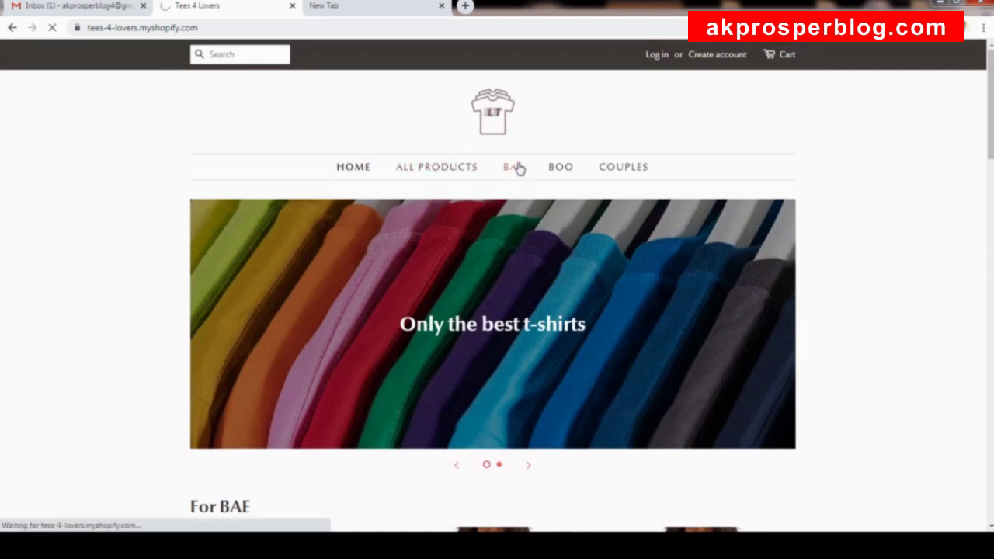
pyautogui.scroll(-2, 543, 269)
pyautogui.click(949, 514)
pyautogui.scroll(2, 814, 266)
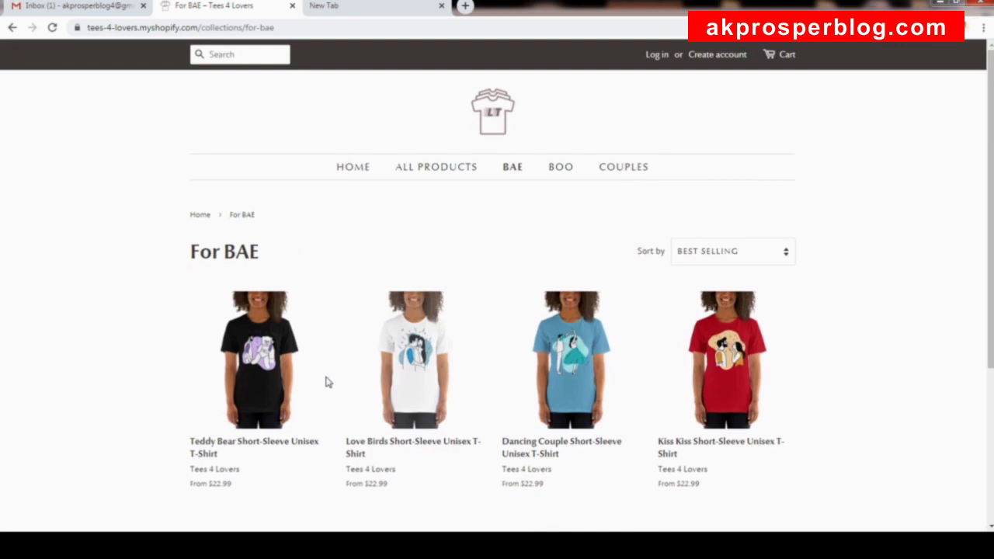
# View For BOO, then open the Kiss of Friendship shirt from the For COUPLES collection.
pyautogui.click(562, 170)
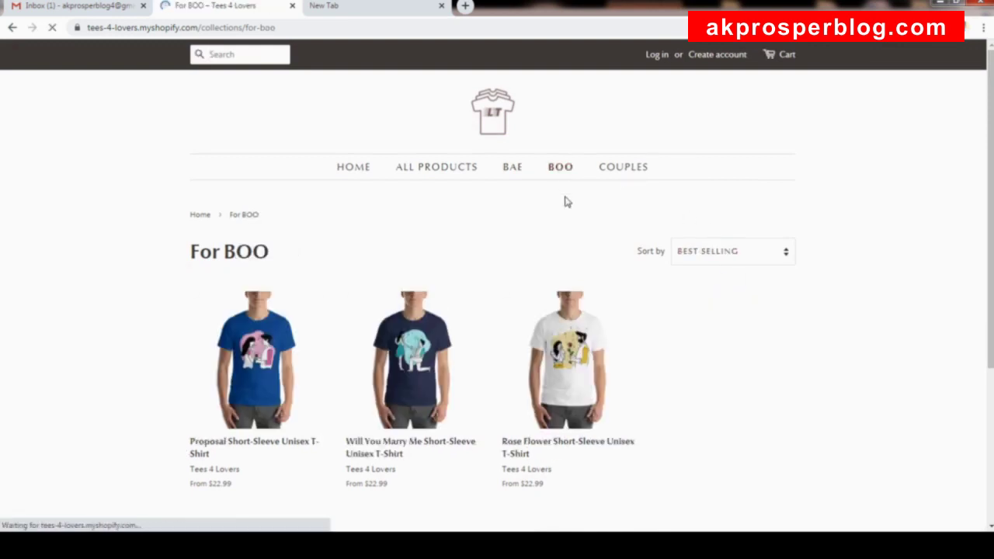
pyautogui.scroll(-2, 564, 200)
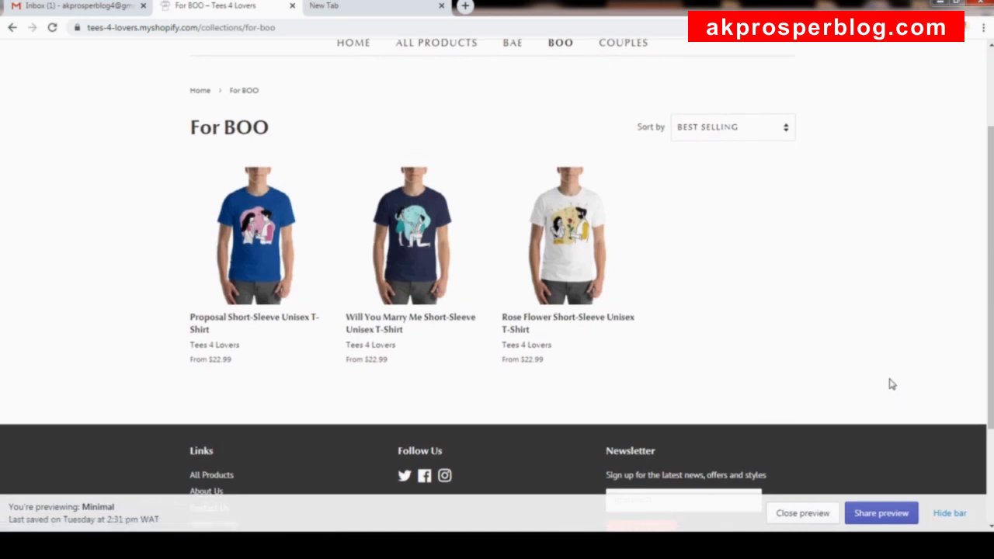
pyautogui.scroll(2, 890, 384)
pyautogui.click(963, 519)
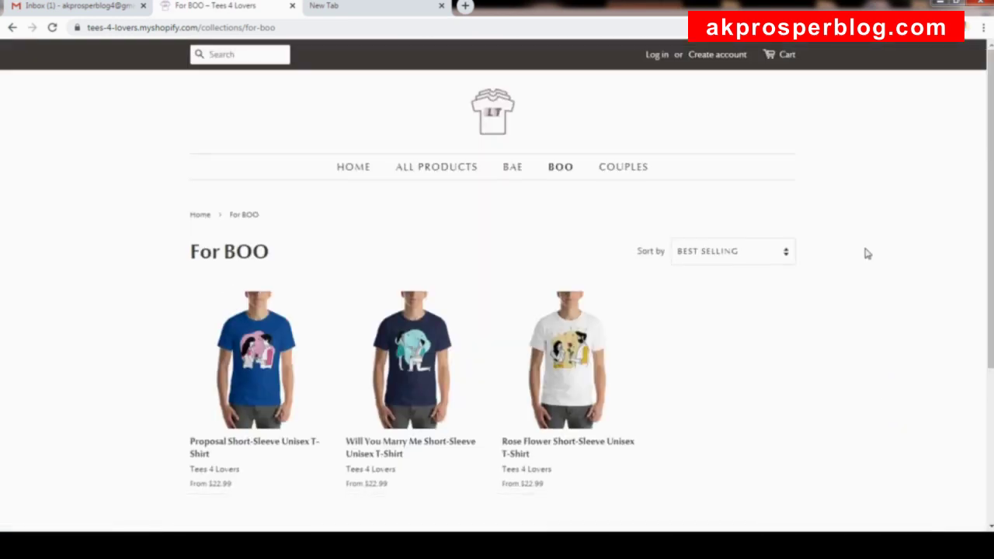
pyautogui.click(627, 167)
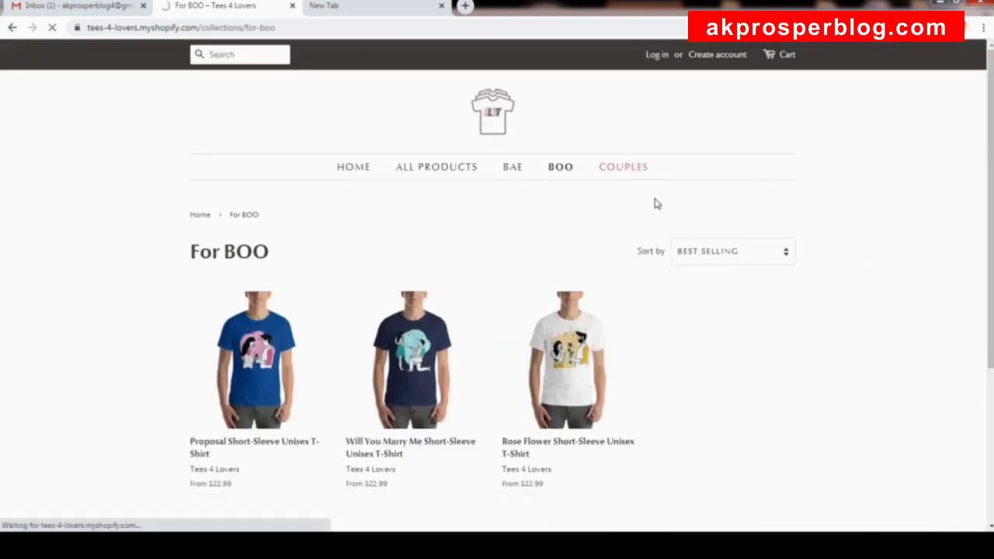
pyautogui.scroll(-2, 658, 233)
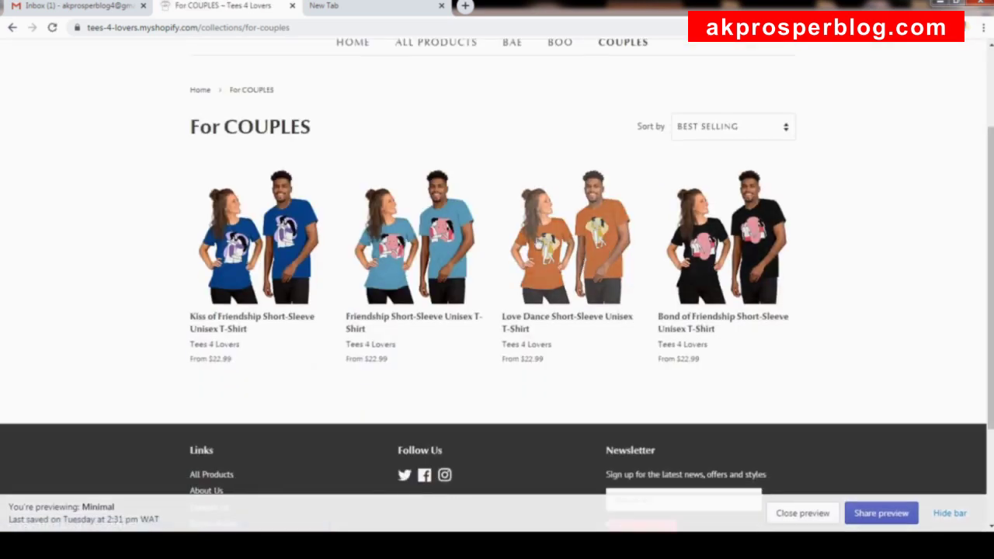
pyautogui.click(285, 247)
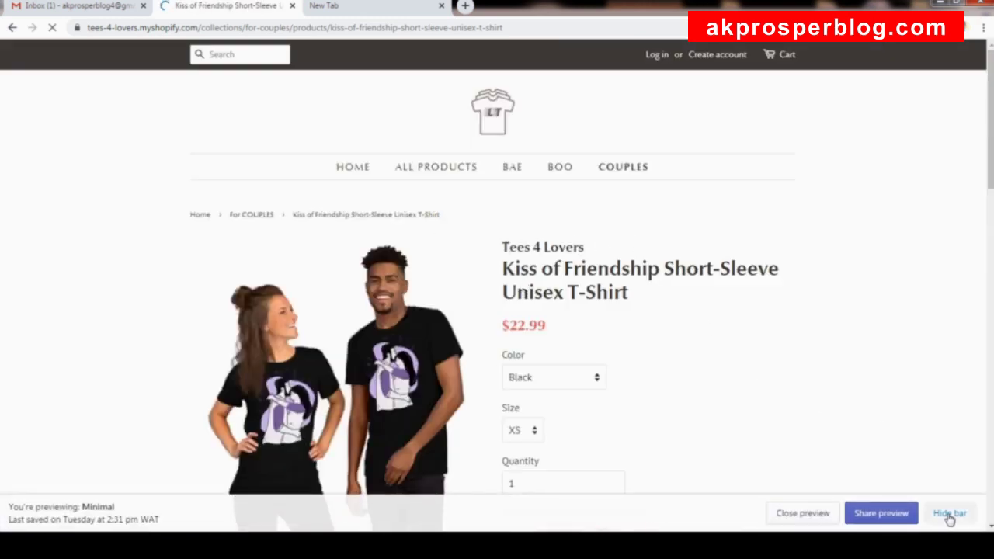
# Choose colour Berry and size S for the Kiss of Friendship shirt, priced $23.99.
pyautogui.click(949, 514)
pyautogui.scroll(-3, 663, 335)
pyautogui.click(595, 191)
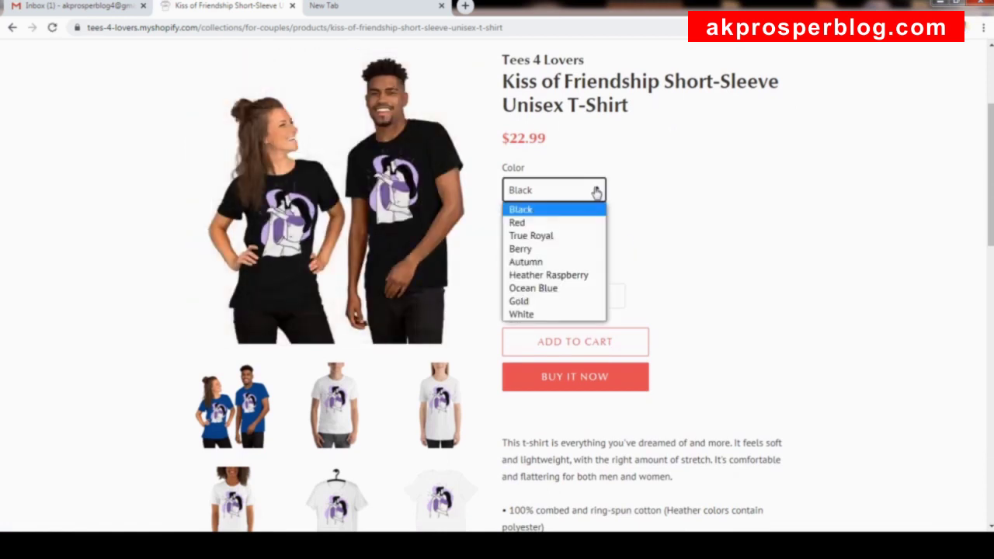
pyautogui.click(534, 249)
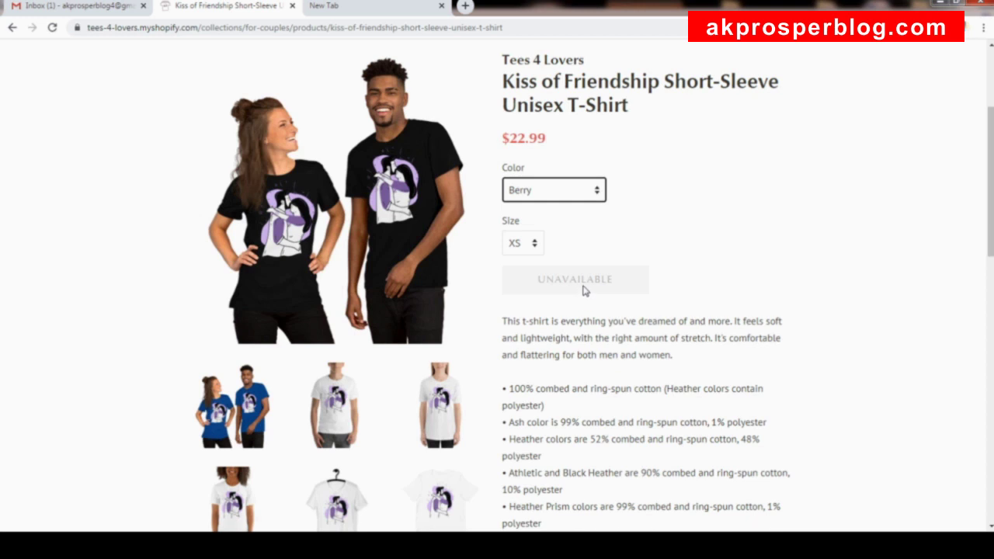
pyautogui.click(519, 194)
pyautogui.click(522, 195)
pyautogui.click(532, 247)
pyautogui.click(523, 277)
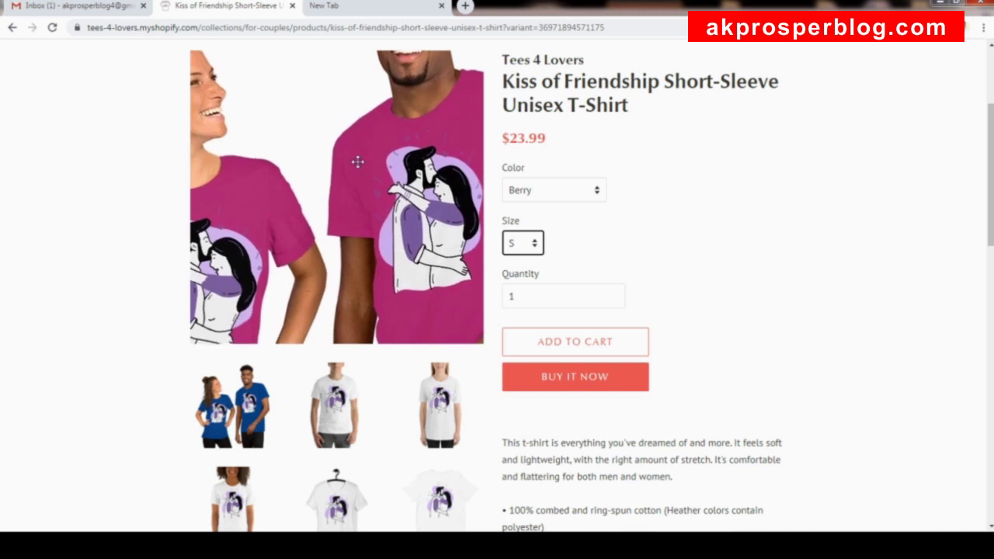
pyautogui.scroll(-2, 709, 379)
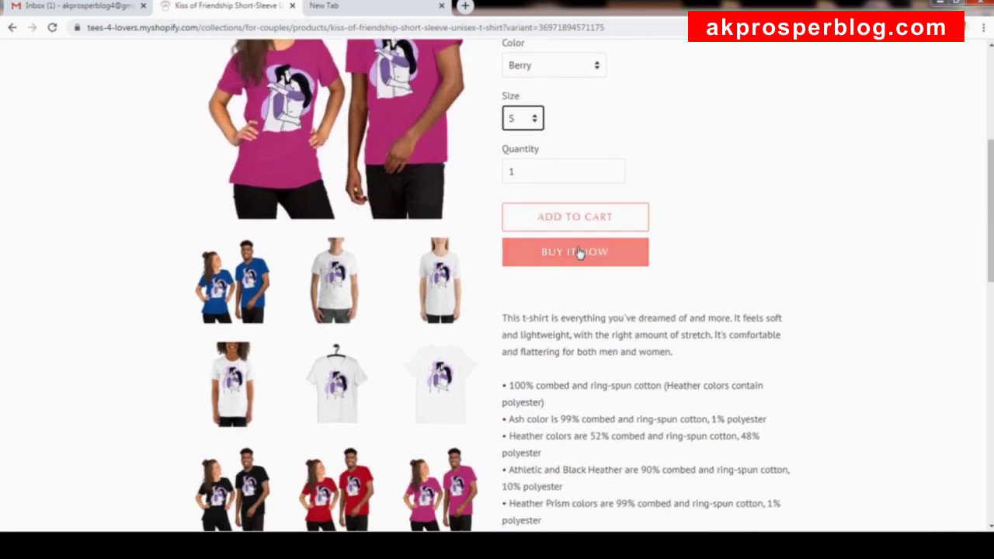
pyautogui.scroll(-1, 695, 351)
pyautogui.scroll(-2, 695, 351)
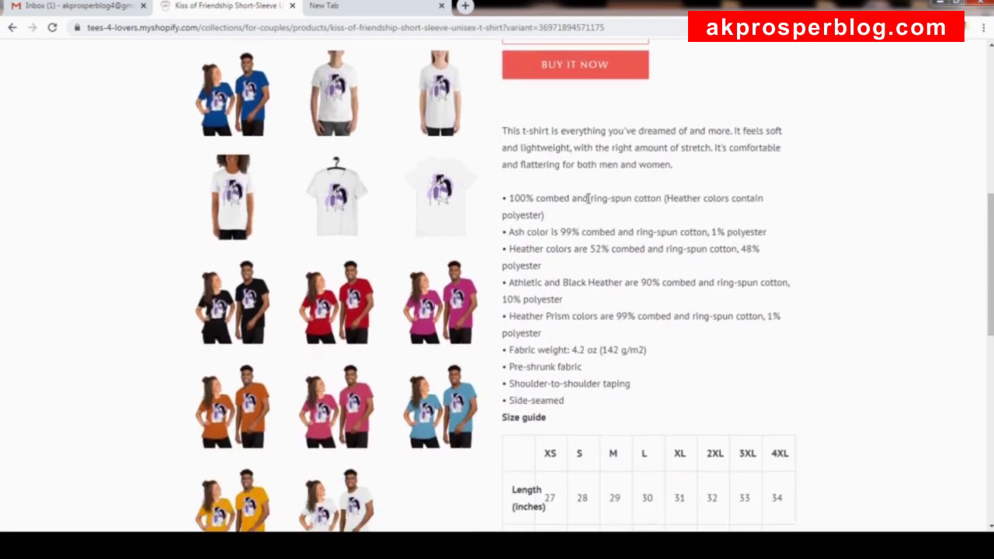
pyautogui.moveTo(505, 130); pyautogui.dragTo(567, 407)
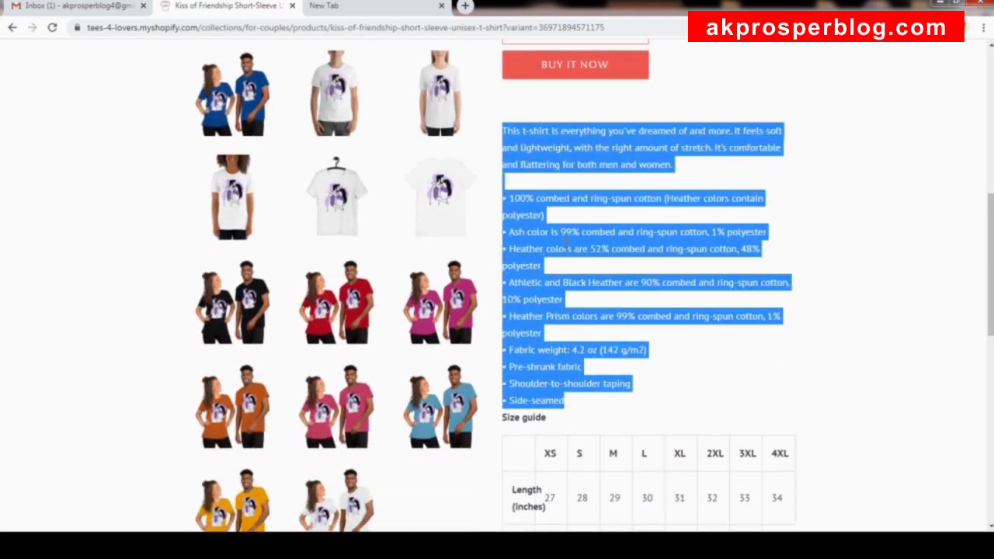
pyautogui.click(565, 245)
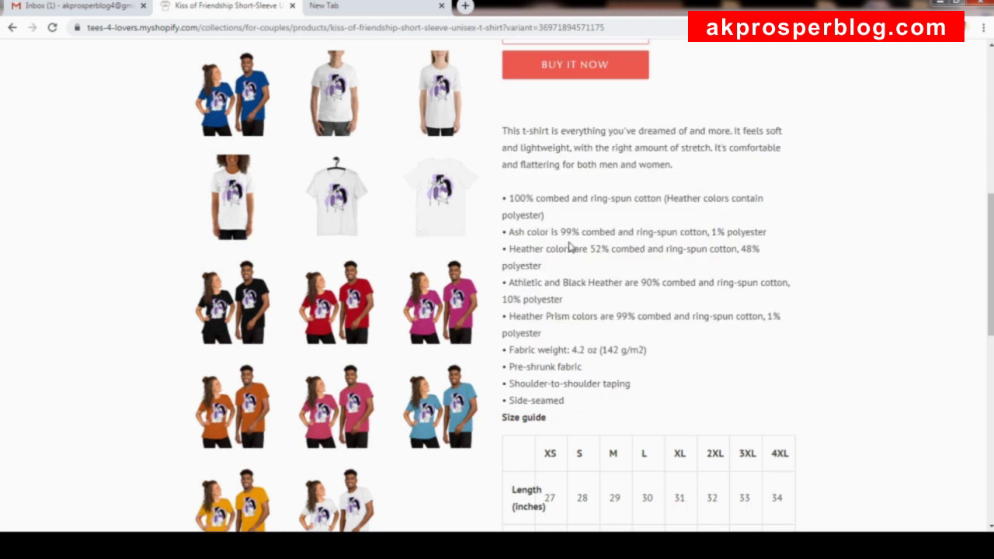
pyautogui.scroll(-1, 571, 245)
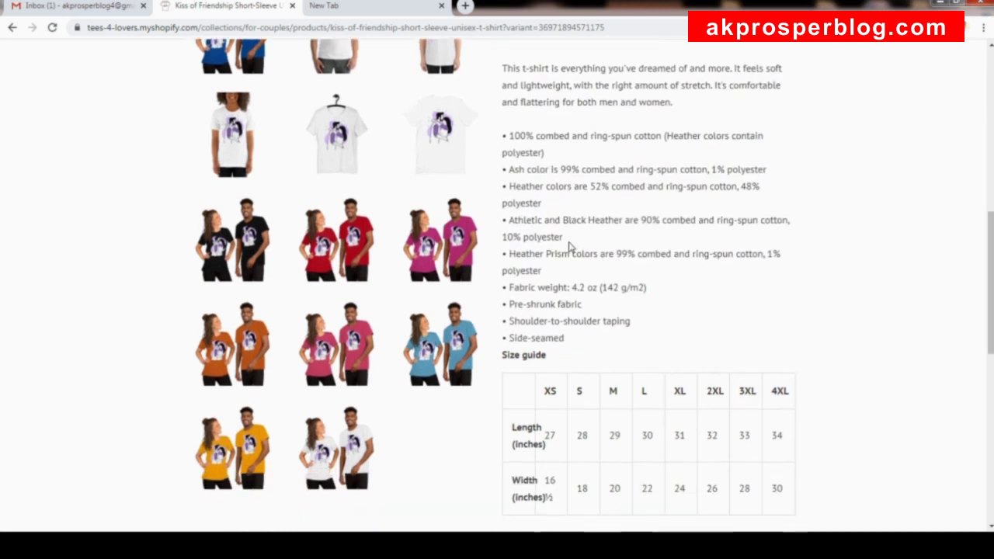
pyautogui.scroll(1, 587, 243)
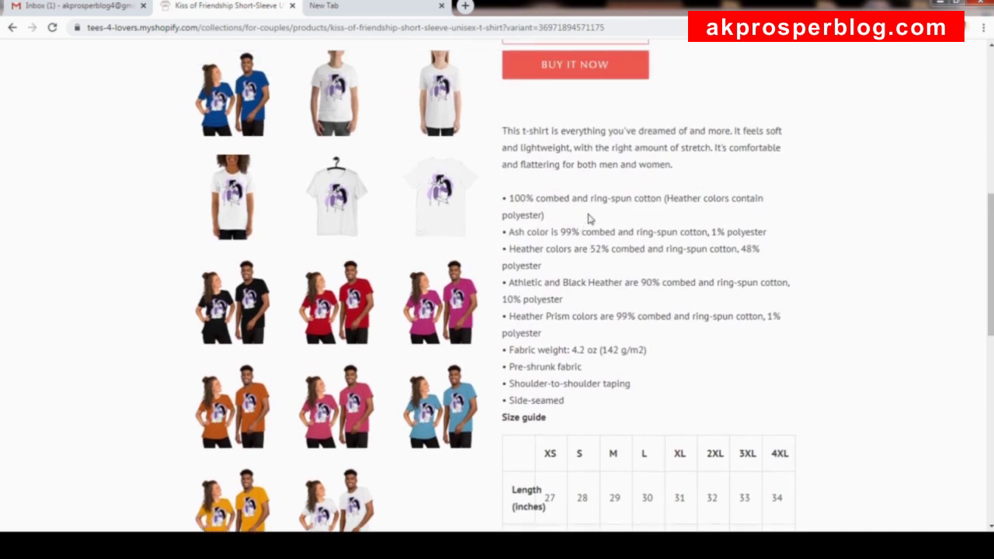
pyautogui.scroll(-2, 565, 198)
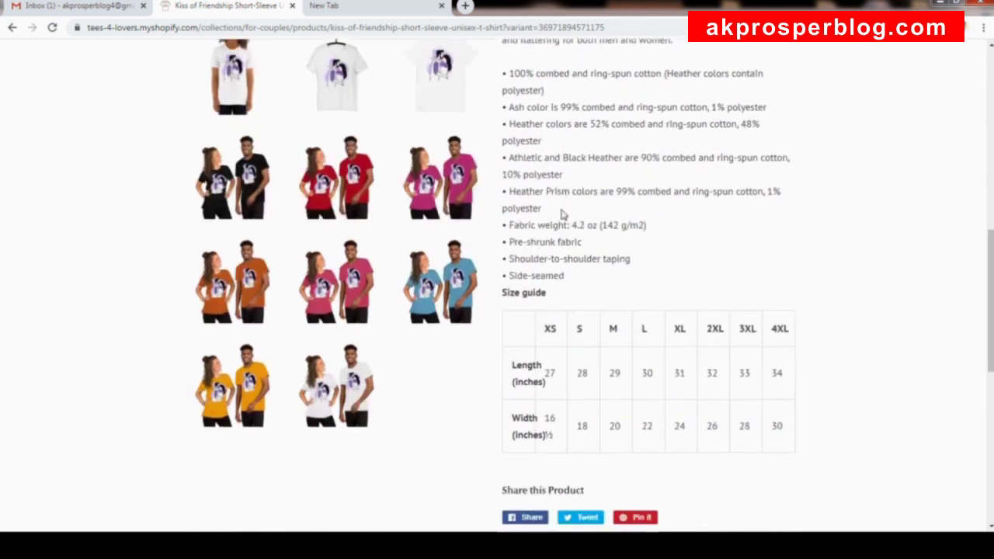
pyautogui.scroll(-3, 700, 374)
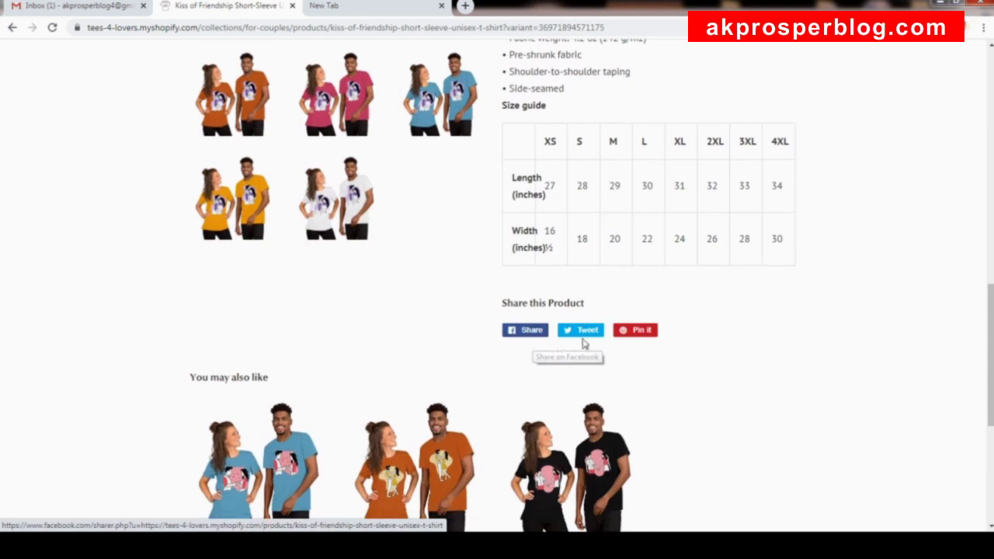
pyautogui.scroll(-3, 777, 364)
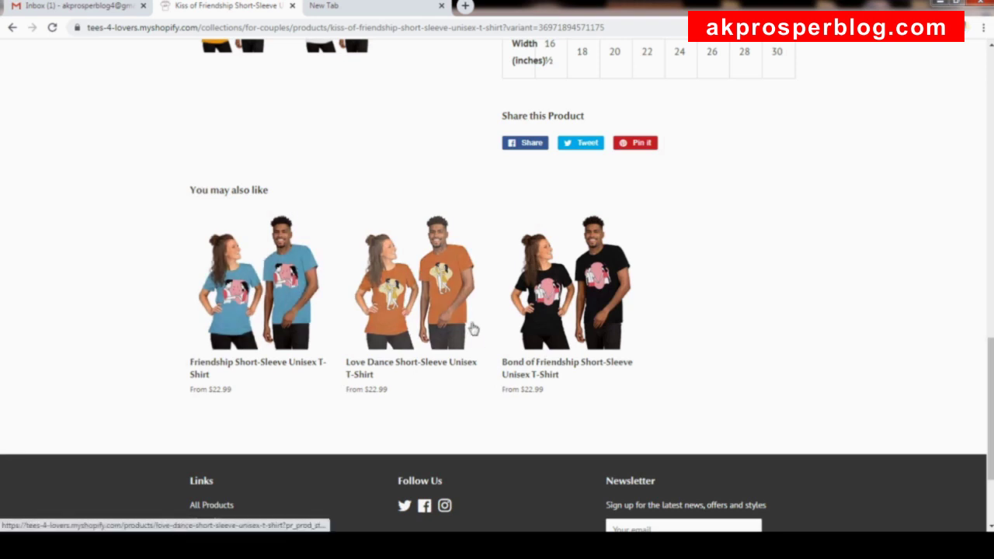
pyautogui.scroll(7, 378, 240)
pyautogui.scroll(6, 286, 162)
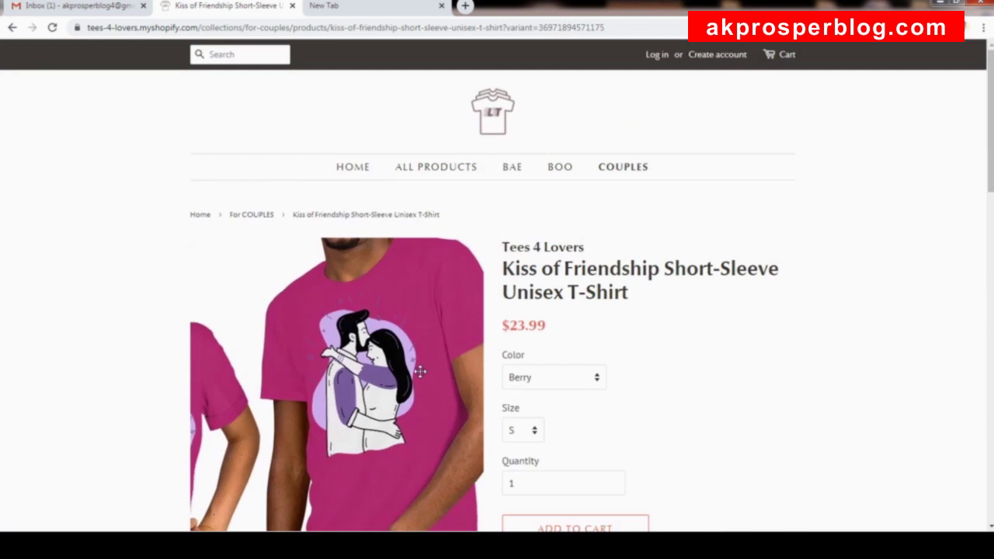
pyautogui.scroll(-13, 421, 372)
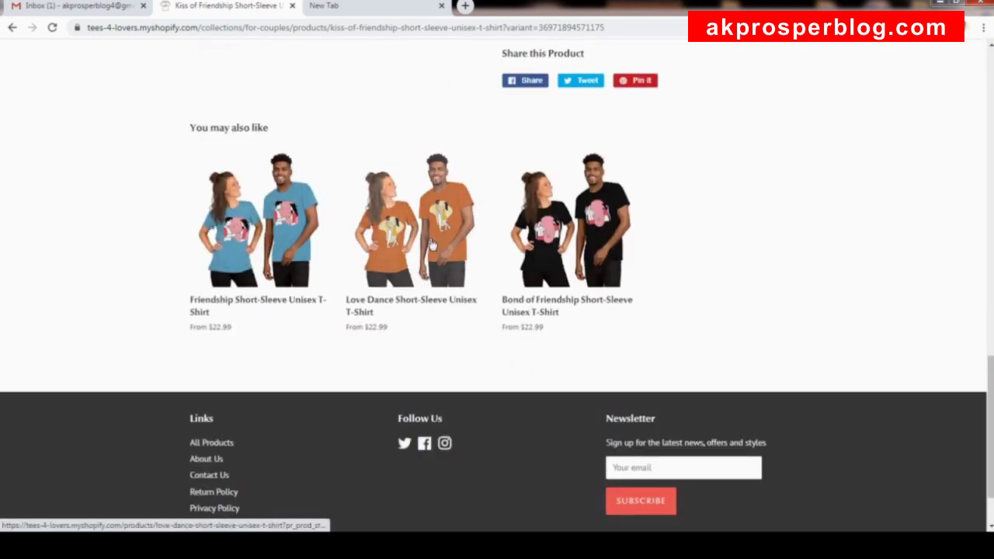
pyautogui.scroll(-2, 231, 318)
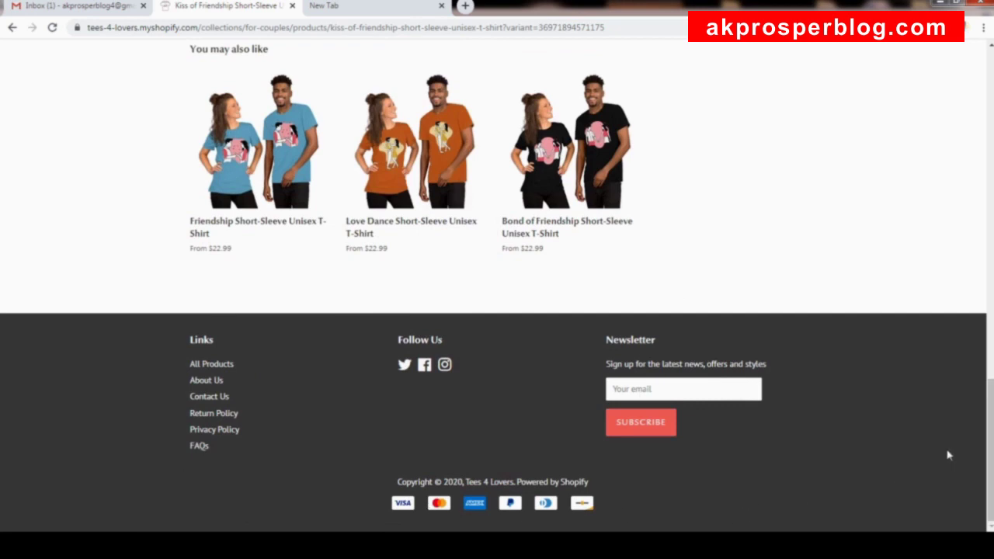
pyautogui.moveTo(991, 451); pyautogui.dragTo(978, 97)
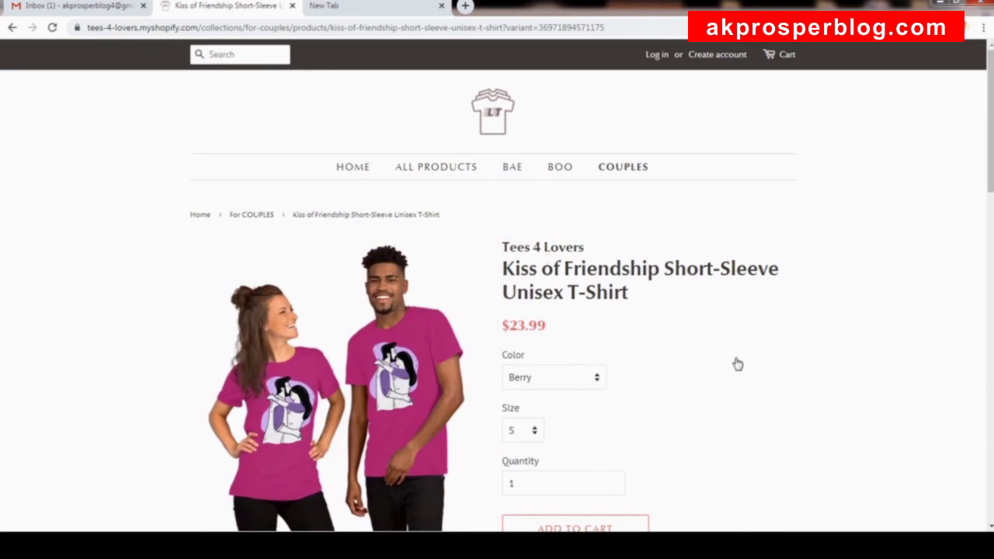
pyautogui.click(743, 546)
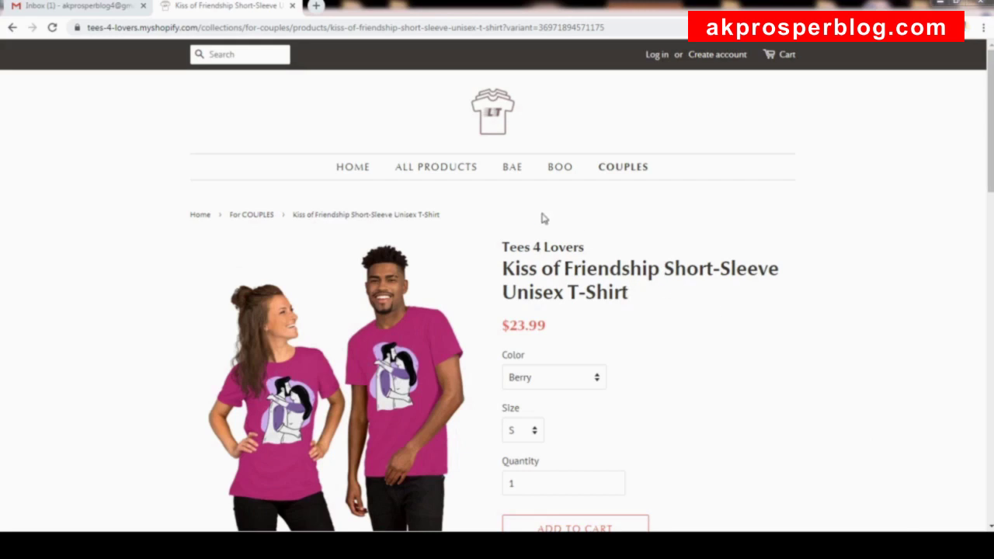
# Paste the blog's Shopify link into a new tab and bring up the free-trial signup form.
pyautogui.click(315, 5)
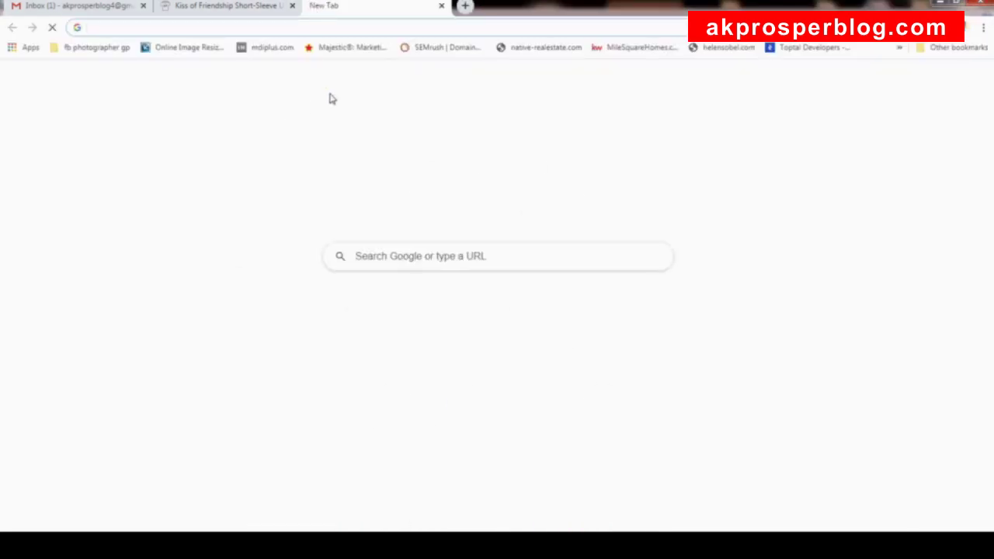
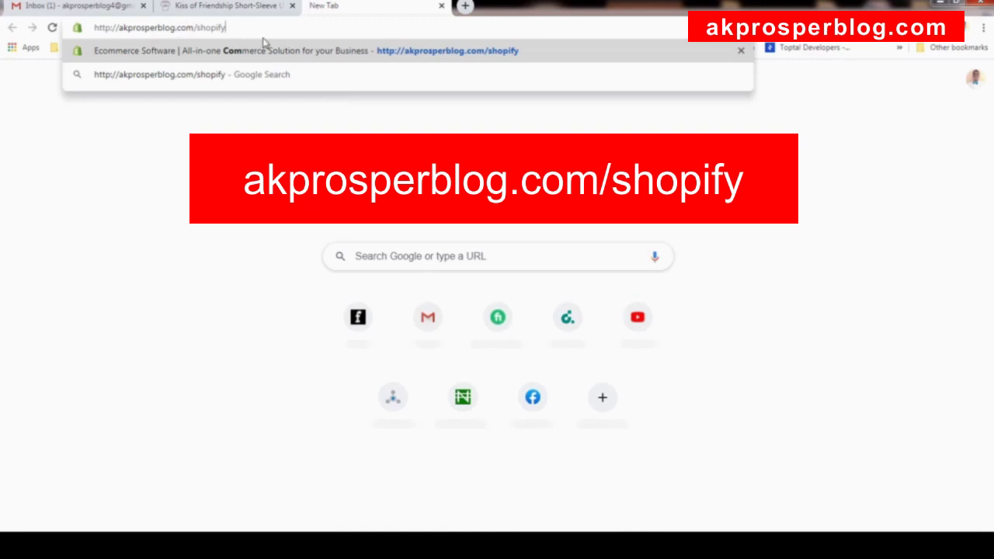
pyautogui.press('Return')
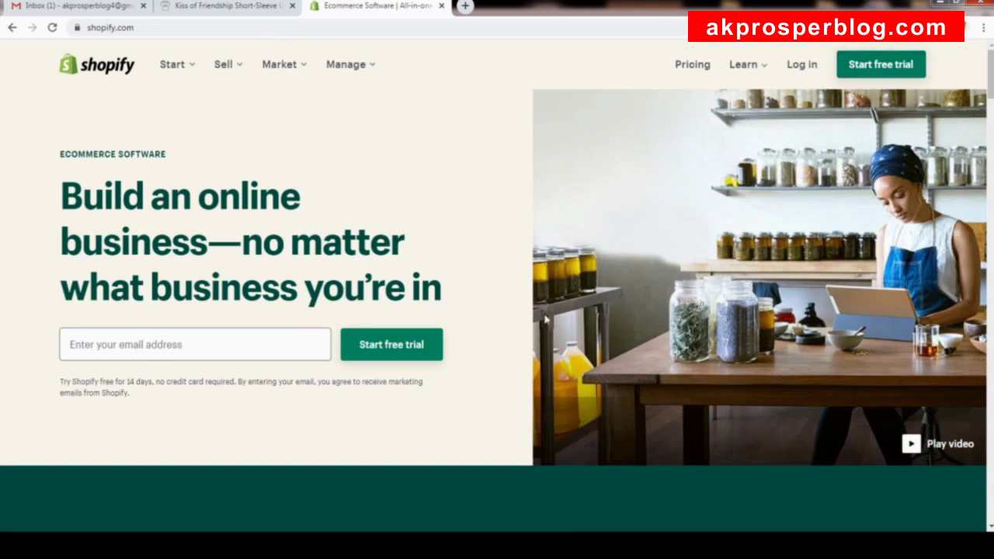
pyautogui.click(883, 65)
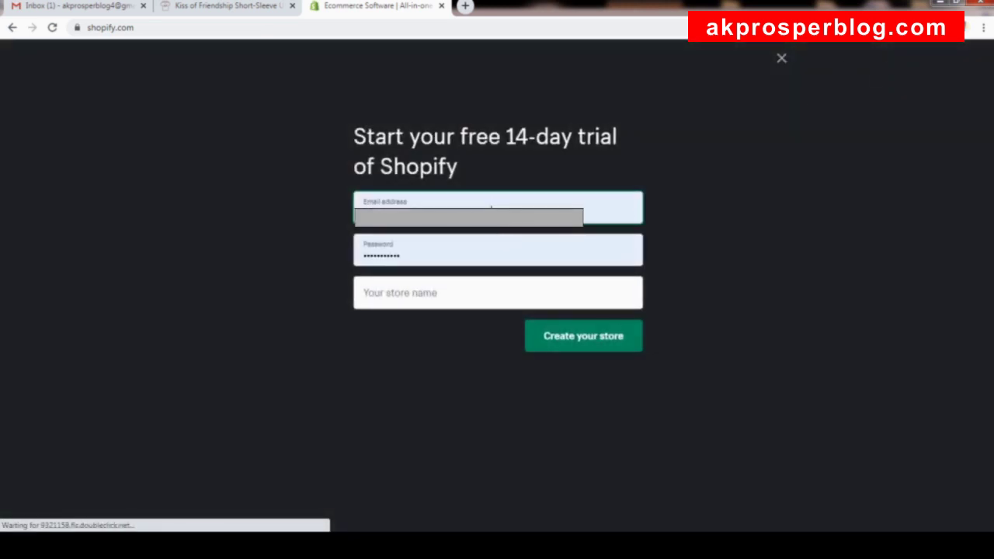
# Fill the trial signup form with the saved email address and account password.
pyautogui.click(604, 223)
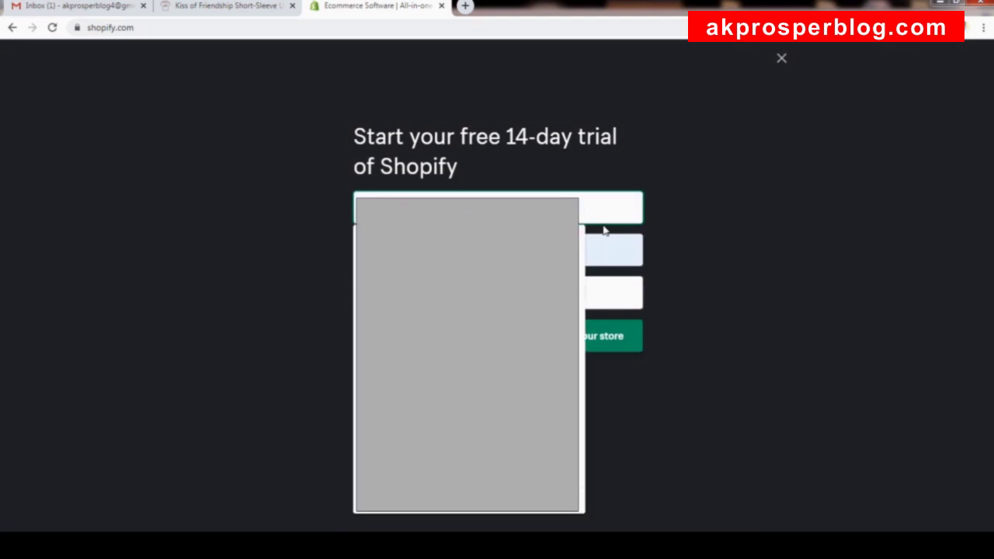
pyautogui.click(319, 183)
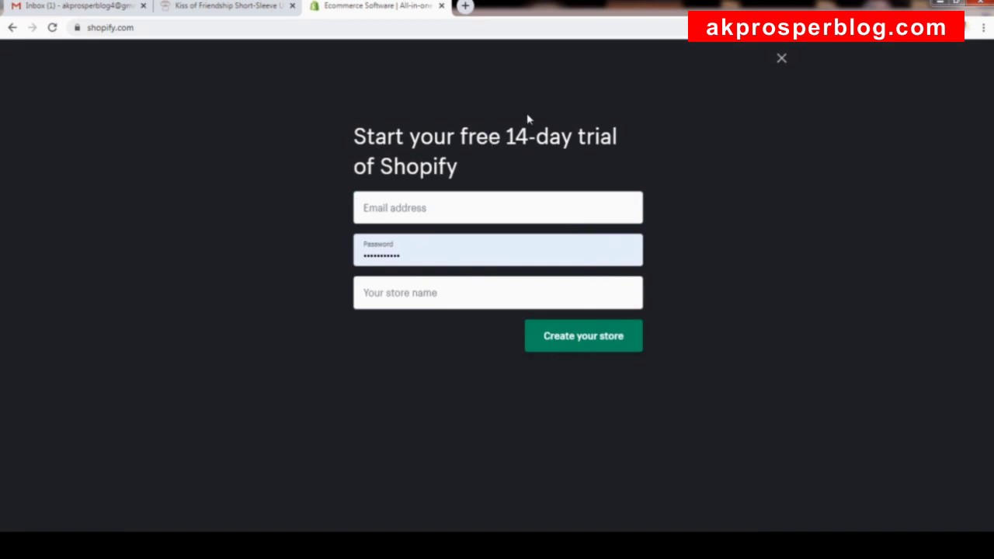
pyautogui.click(493, 210)
pyautogui.click(466, 242)
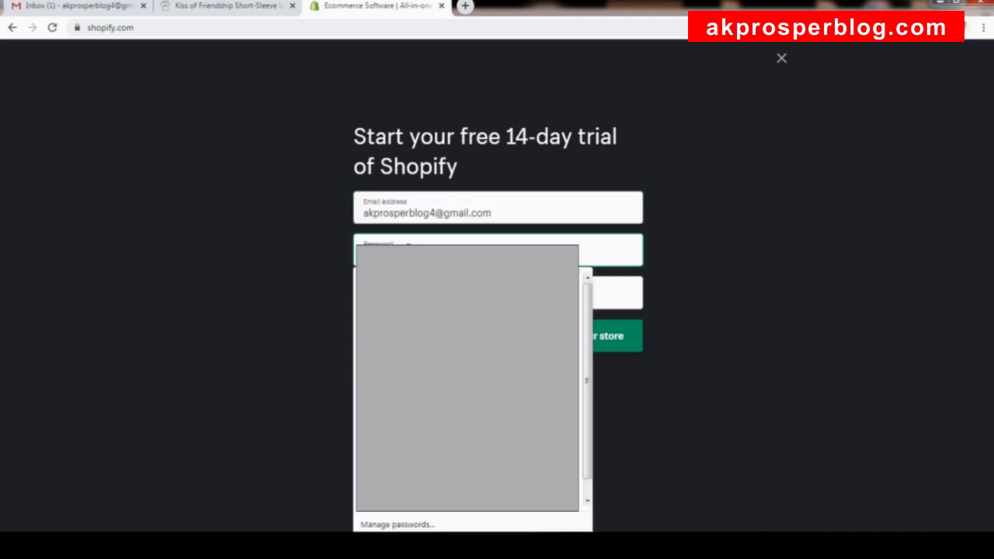
pyautogui.click(283, 207)
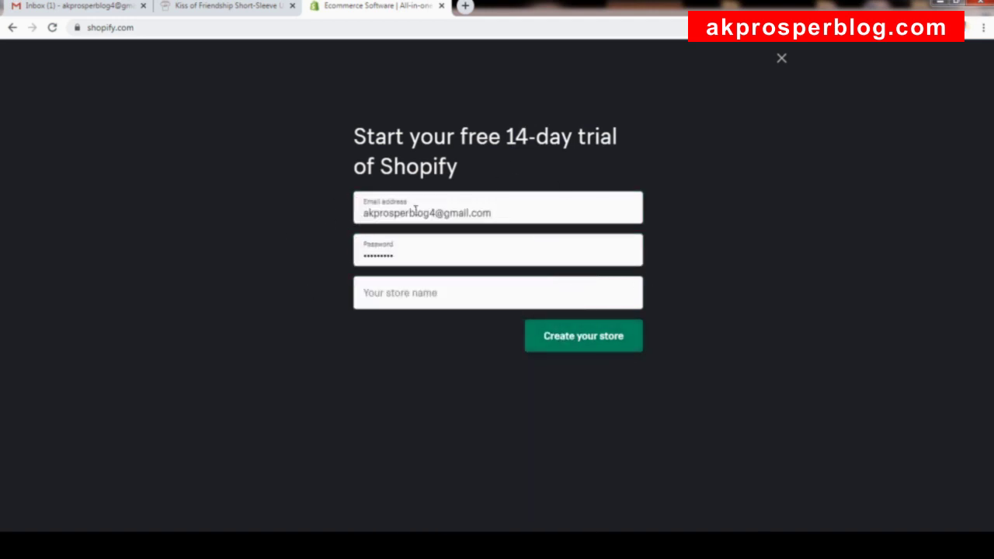
pyautogui.click(497, 295)
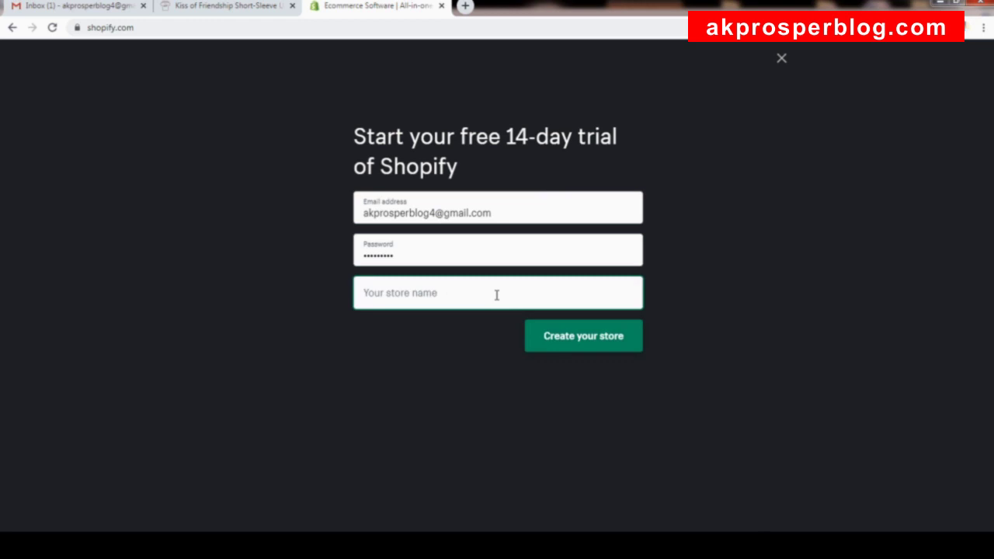
# Enter 'Tees 4 Lover' as the store name, after checking the existing Tees 4 Lovers store.
pyautogui.write('T')
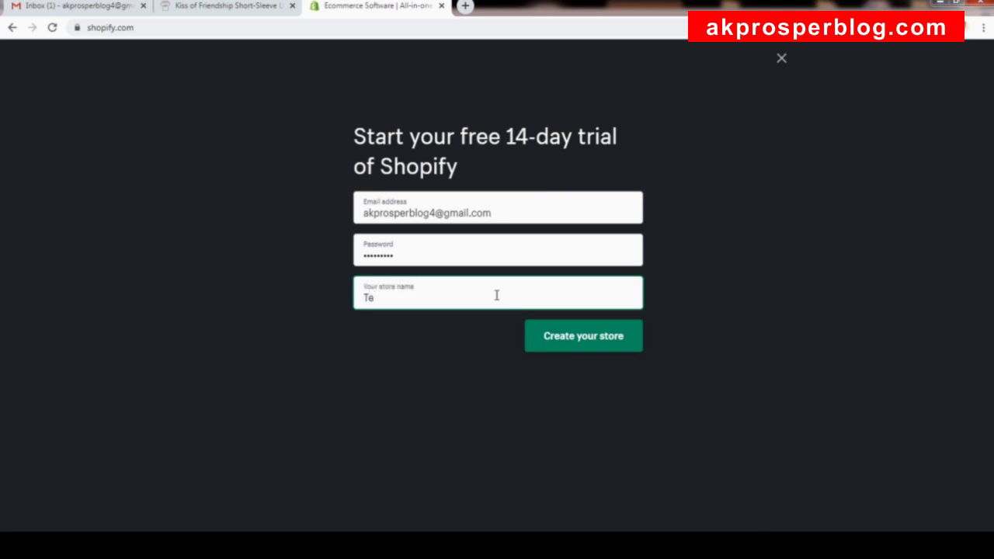
pyautogui.press('BackSpace')
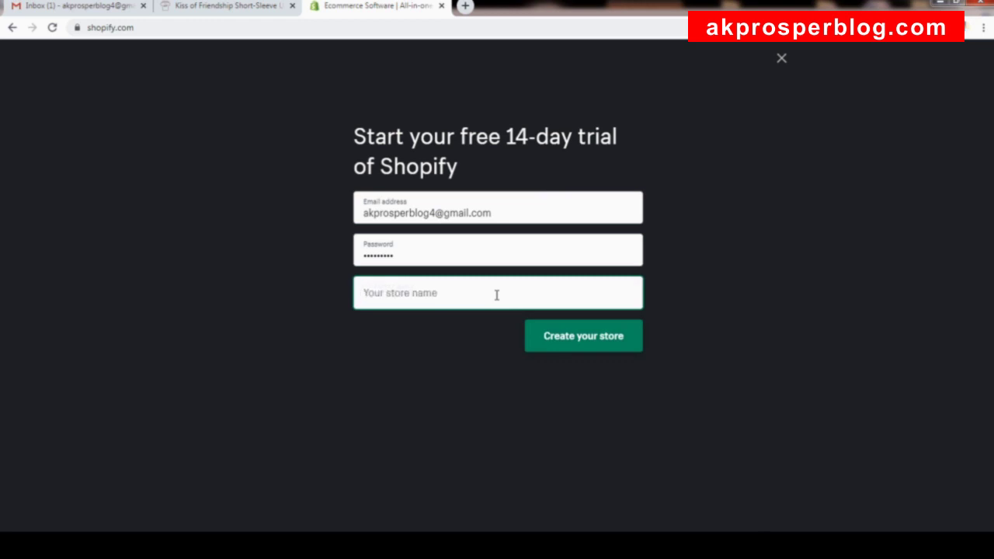
pyautogui.write('Lo')
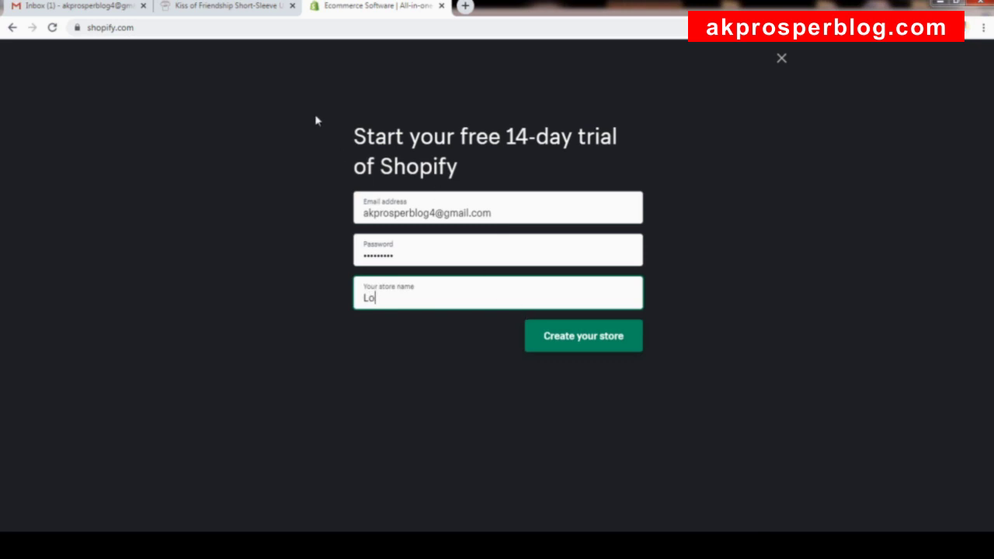
pyautogui.click(242, 16)
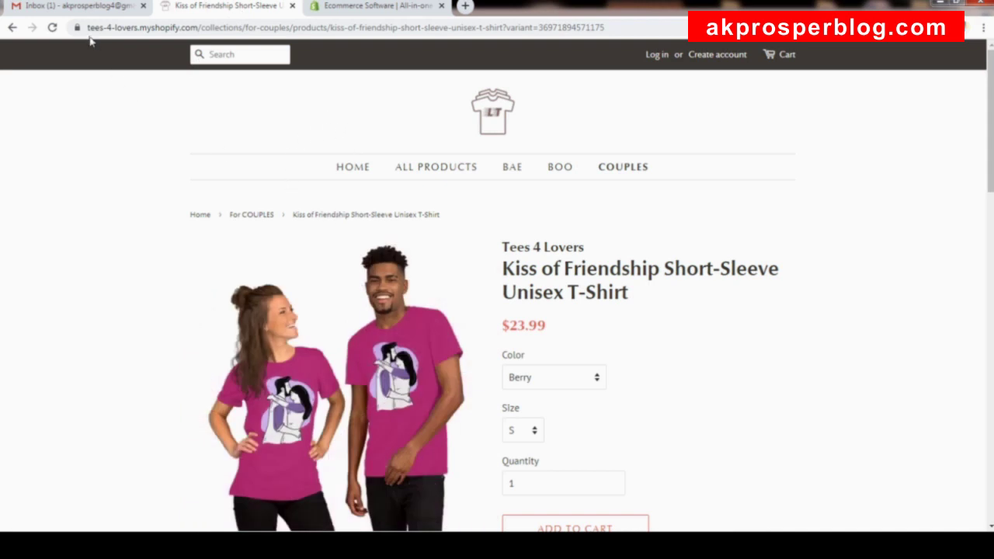
pyautogui.moveTo(101, 27); pyautogui.dragTo(155, 30)
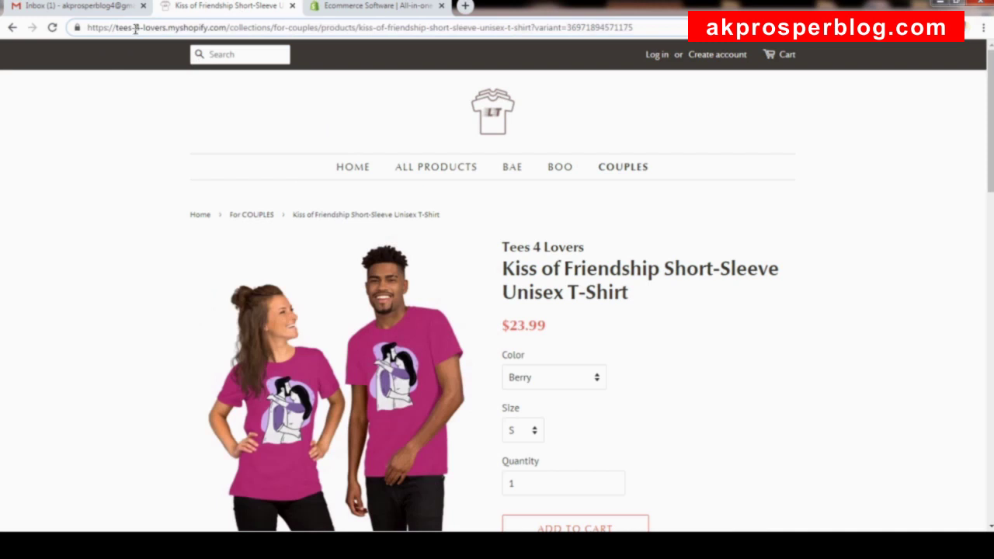
pyautogui.click(399, 9)
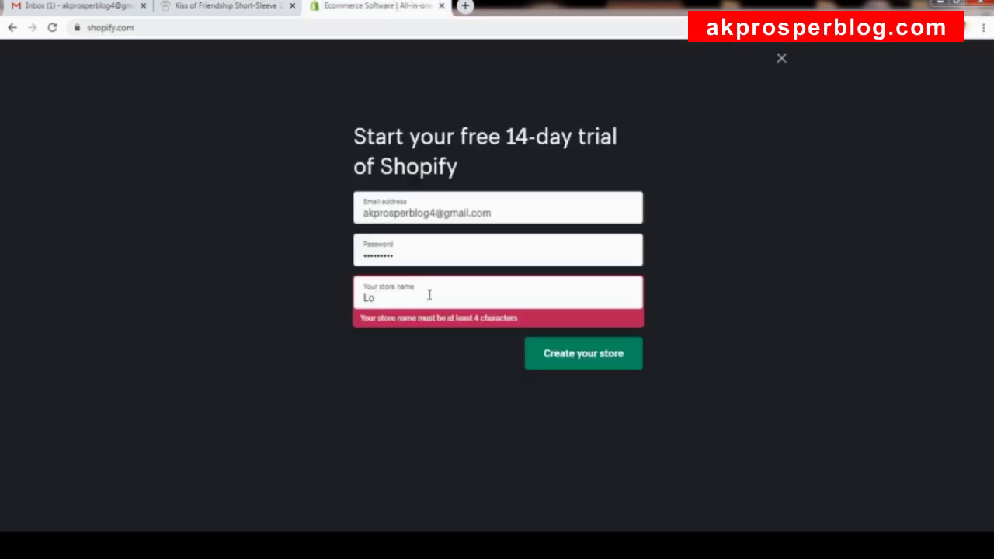
pyautogui.press('BackSpace')
pyautogui.press('BackSpace')
pyautogui.write('Tees 4 Lovers')
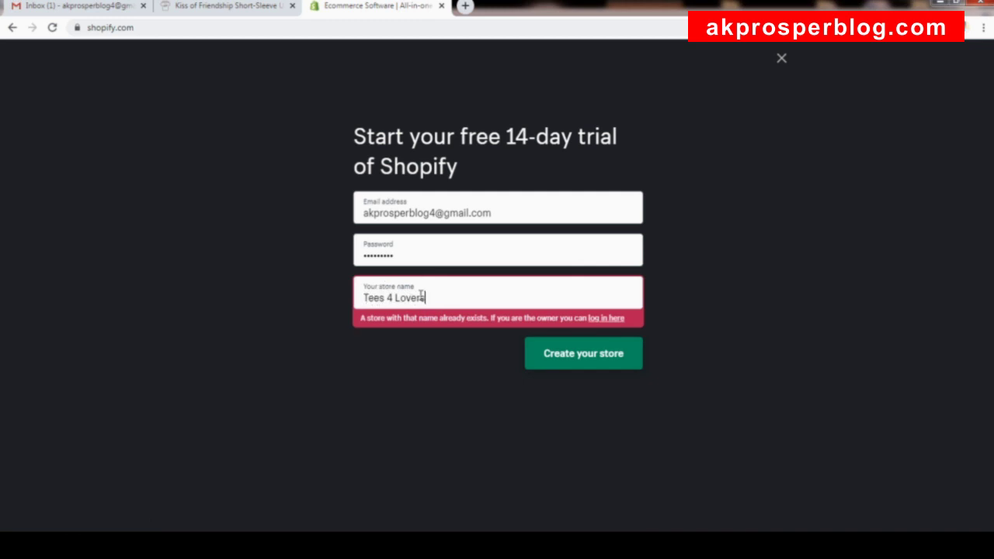
pyautogui.press('BackSpace')
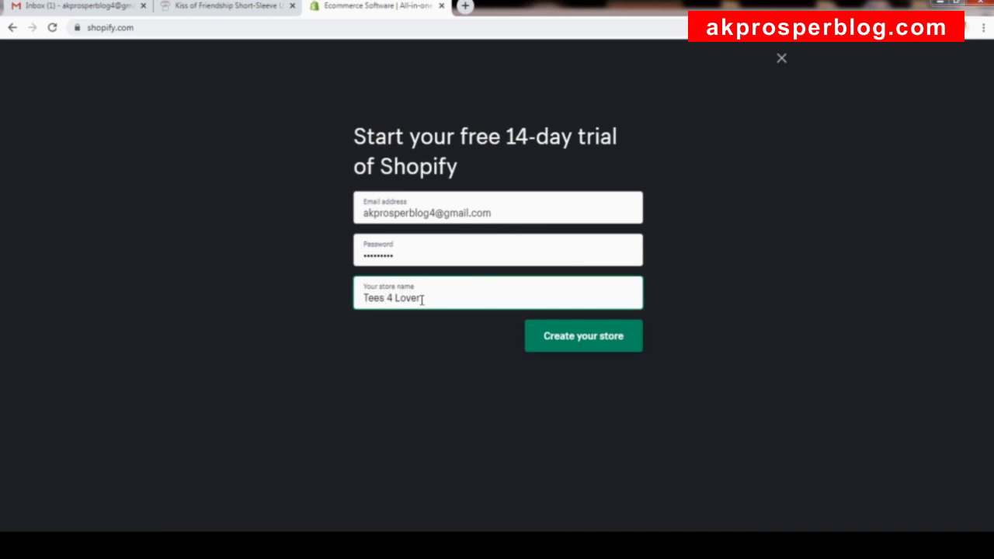
pyautogui.click(238, 8)
pyautogui.click(405, 8)
# Submit the store signup, enter the account holder's name details, and create the account.
pyautogui.click(576, 344)
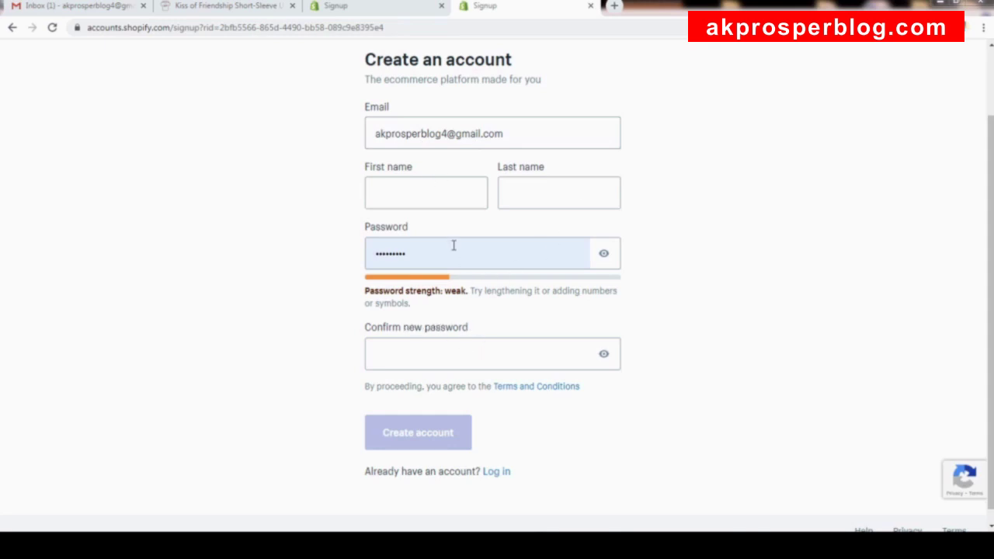
pyautogui.click(429, 195)
pyautogui.write('Prosper')
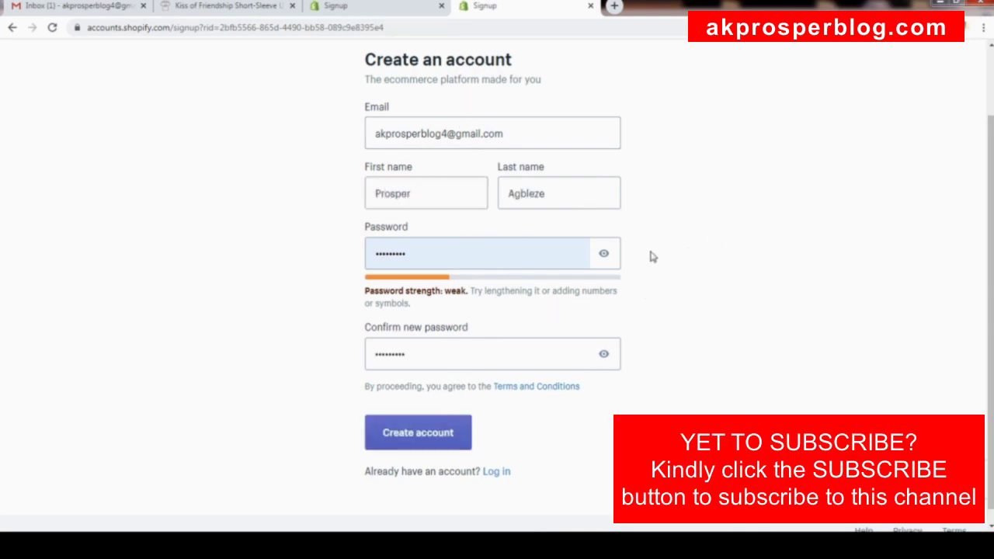
pyautogui.click(450, 434)
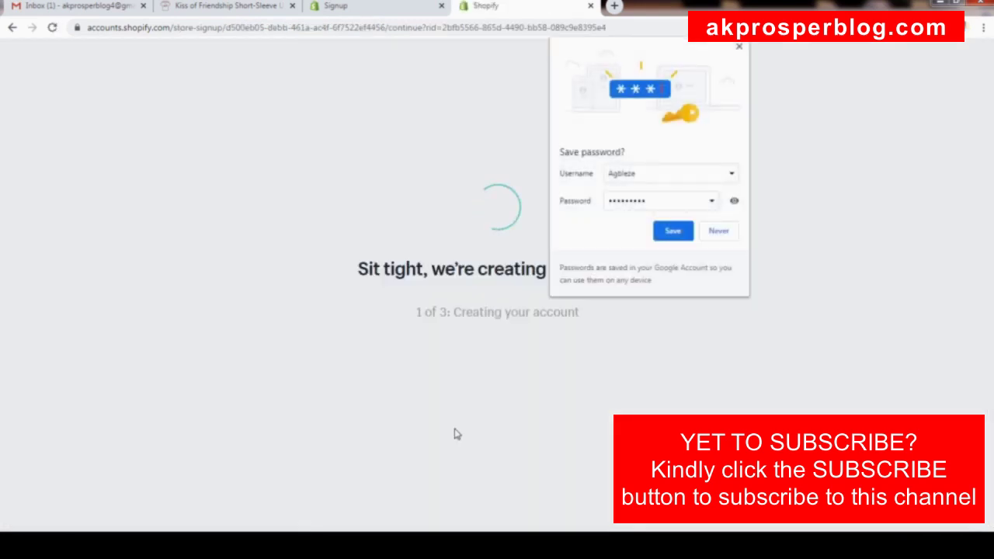
# Dismiss the browser's save-password prompt while the new store finishes initializing.
pyautogui.click(685, 234)
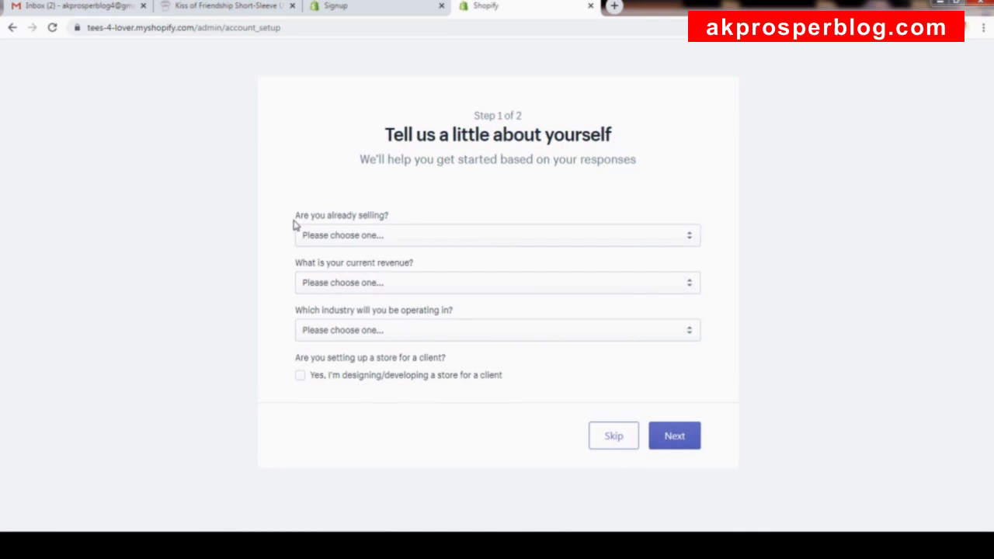
# Answer 'Are you already selling?' with 'I'm just playing around' and continue to the address step.
pyautogui.click(497, 237)
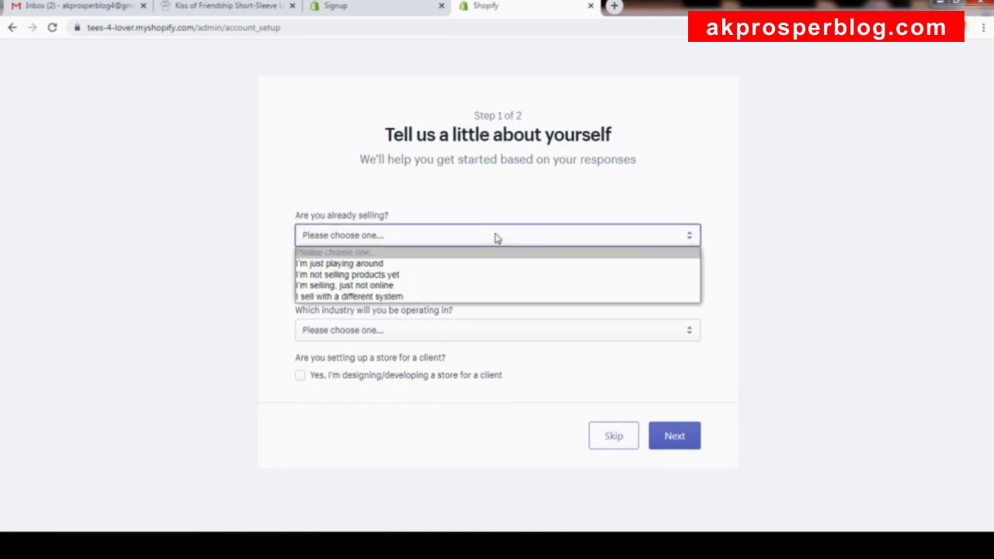
pyautogui.click(471, 269)
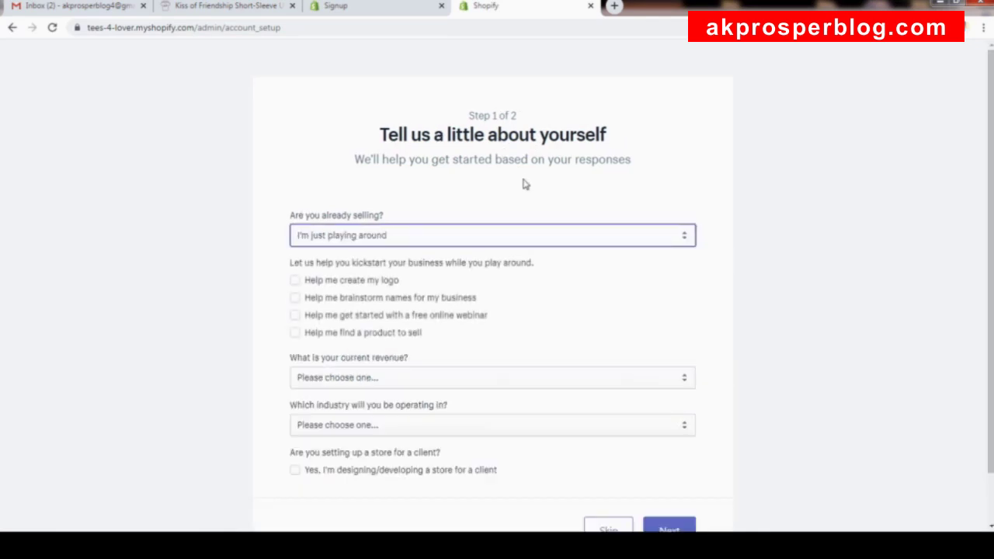
pyautogui.scroll(-1, 536, 233)
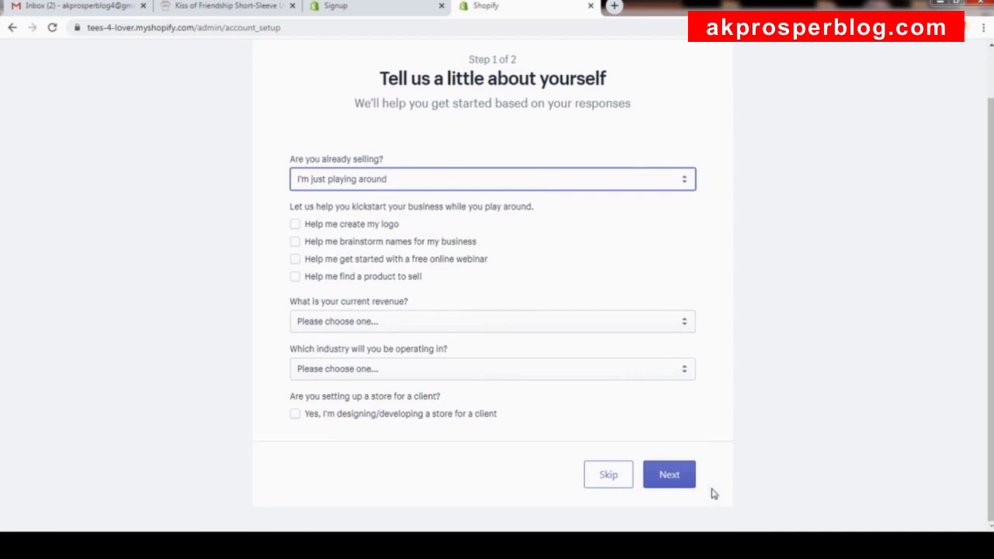
pyautogui.click(608, 478)
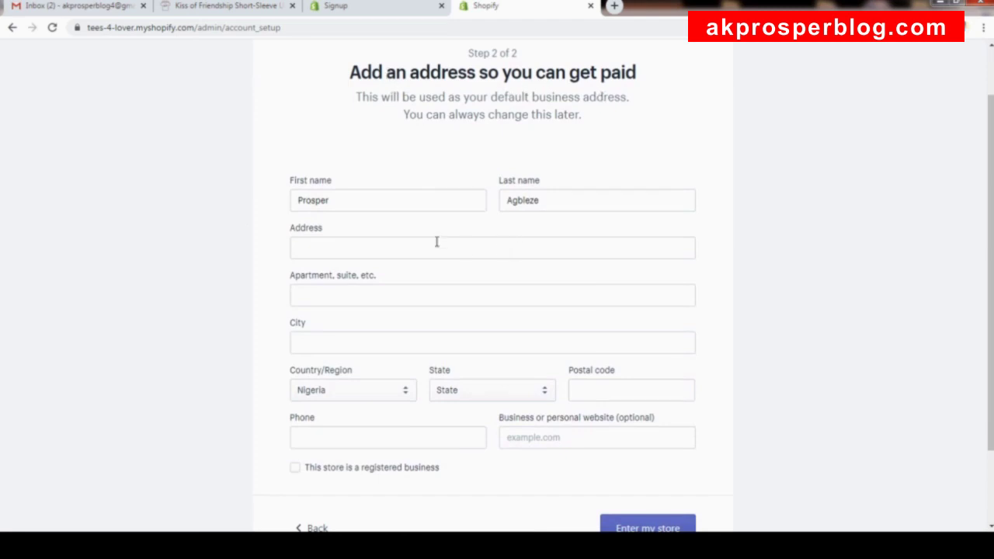
# Enter the business address details and finish setup to reach the Tees 4 Lover admin home.
pyautogui.click(395, 254)
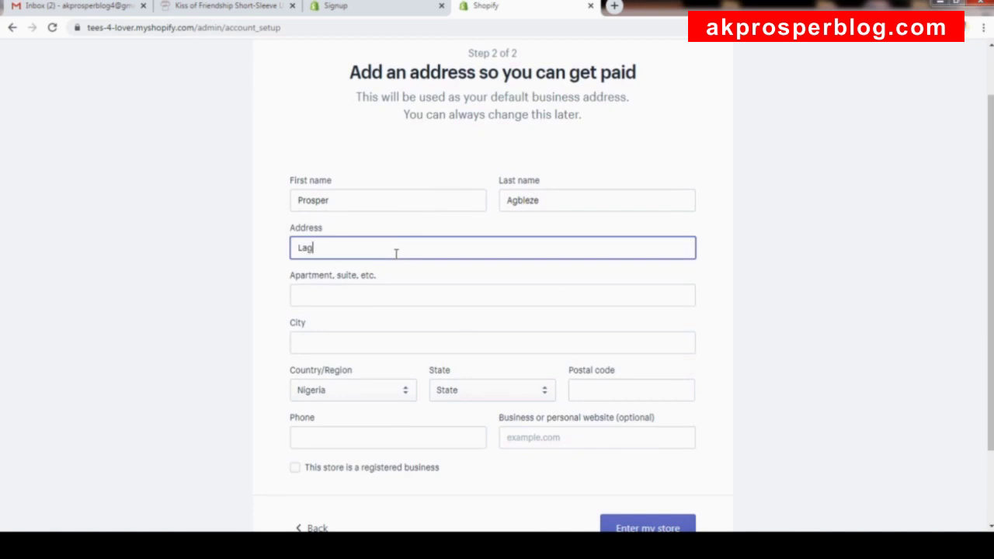
pyautogui.write('Lagos')
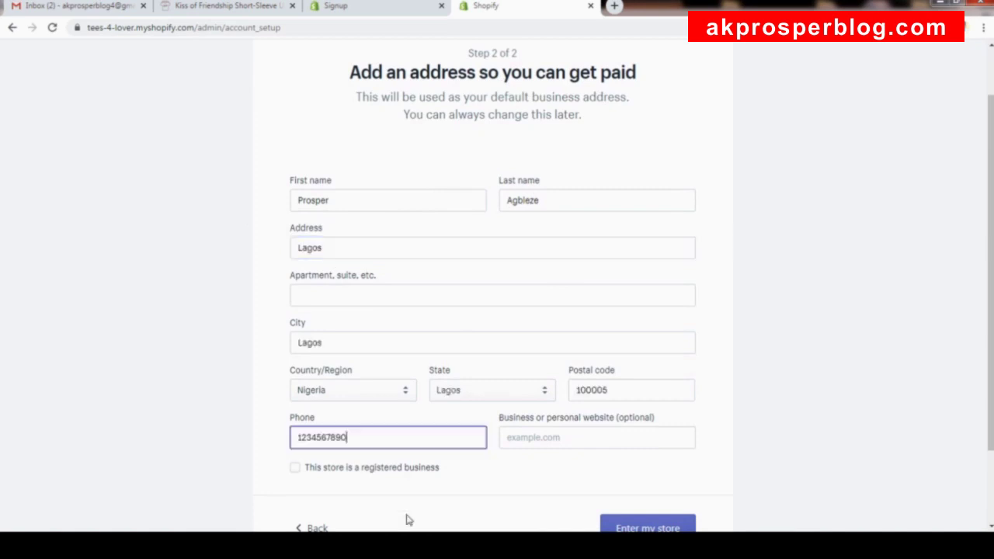
pyautogui.scroll(-3, 461, 313)
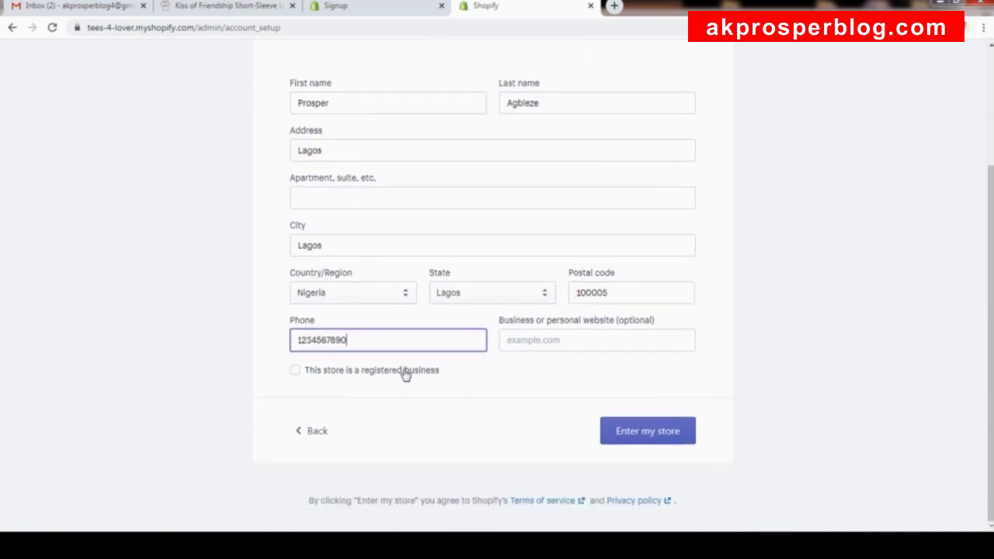
pyautogui.scroll(2, 451, 256)
pyautogui.scroll(-1, 423, 228)
pyautogui.scroll(-2, 423, 228)
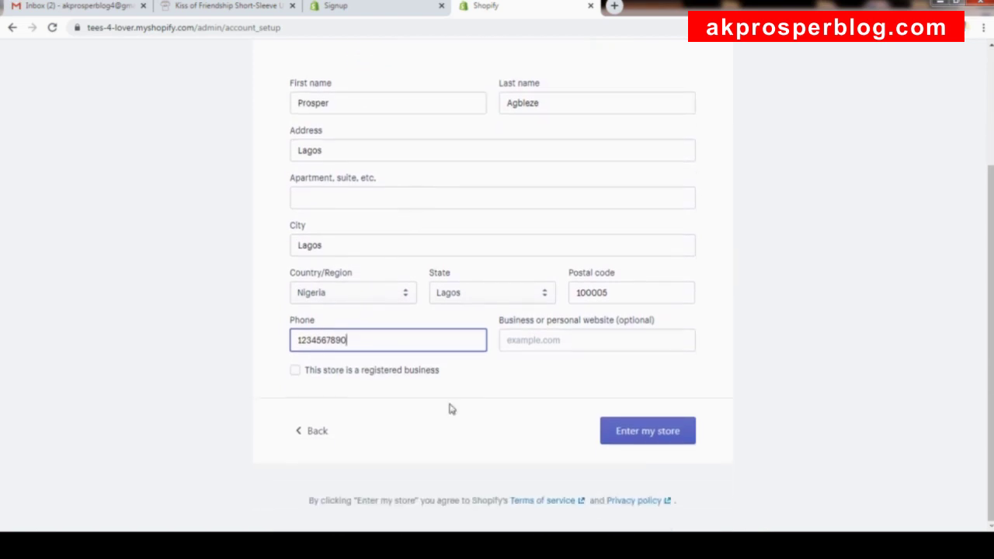
pyautogui.click(637, 437)
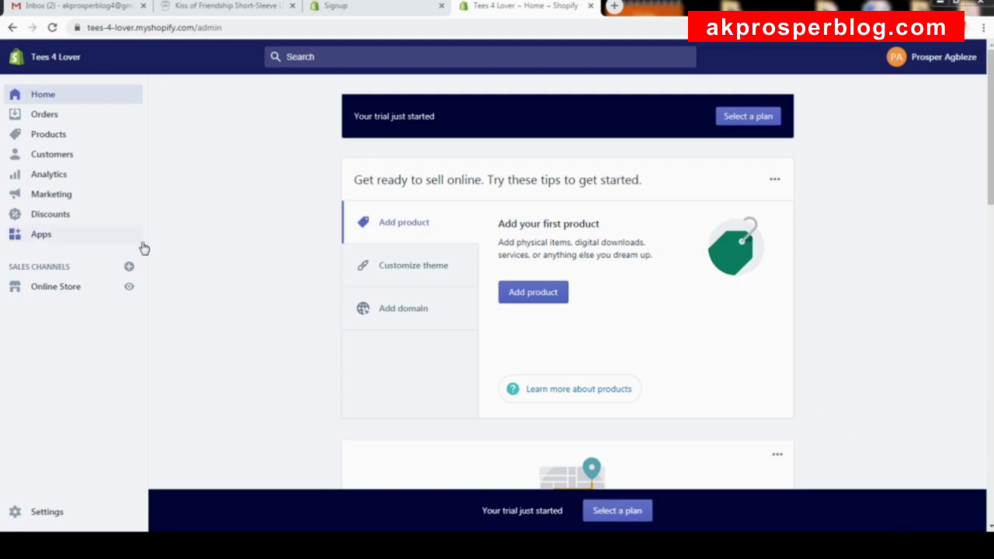
# Go to Online Store themes and view the Tees 4 Lover storefront in a new tab.
pyautogui.click(62, 291)
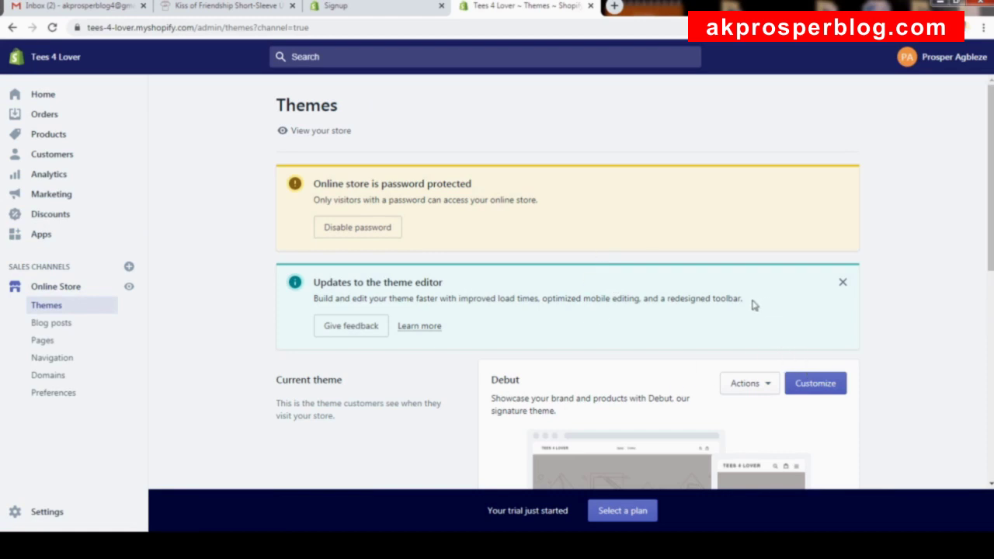
pyautogui.click(319, 132)
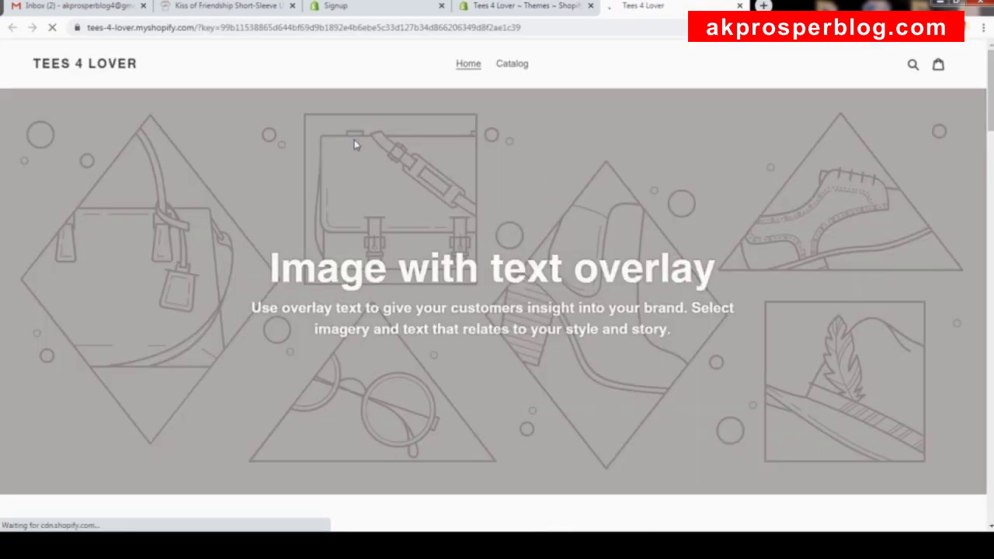
# Dismiss the password-protection notice and scroll down through the page.
pyautogui.scroll(-3, 614, 275)
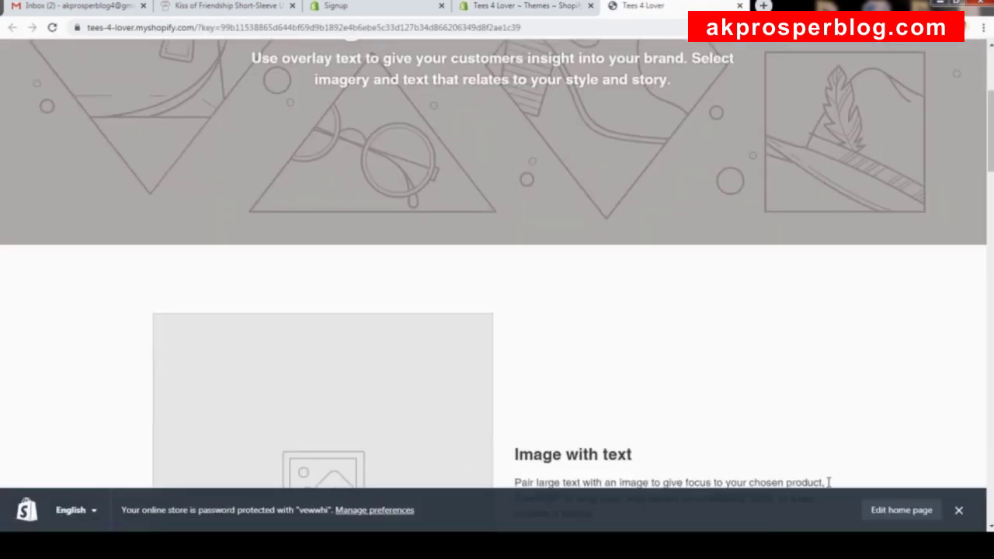
pyautogui.click(958, 510)
pyautogui.scroll(-5, 742, 360)
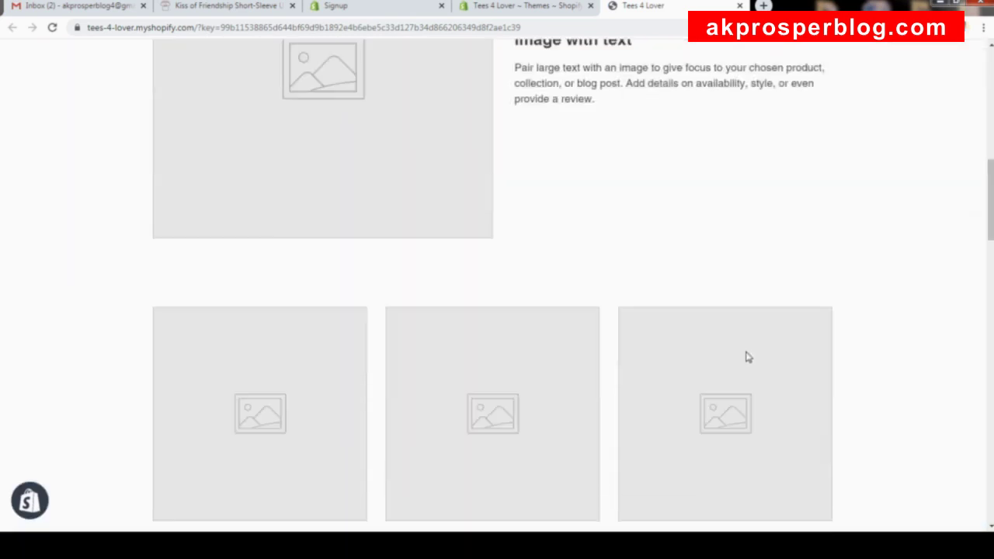
pyautogui.scroll(-15, 748, 357)
pyautogui.scroll(-7, 613, 282)
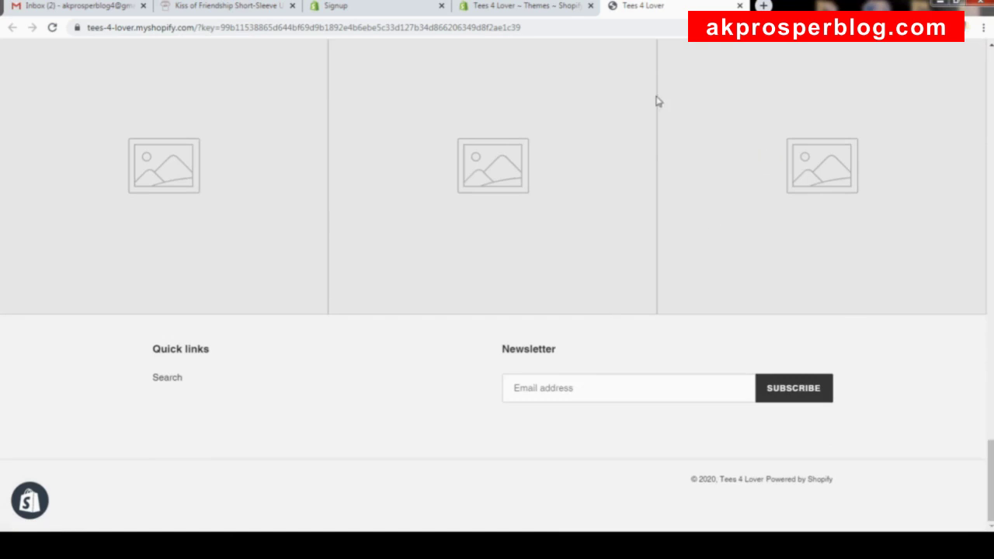
# Go back to the example Tees 4 Lovers shop's home page and scroll through it.
pyautogui.click(249, 7)
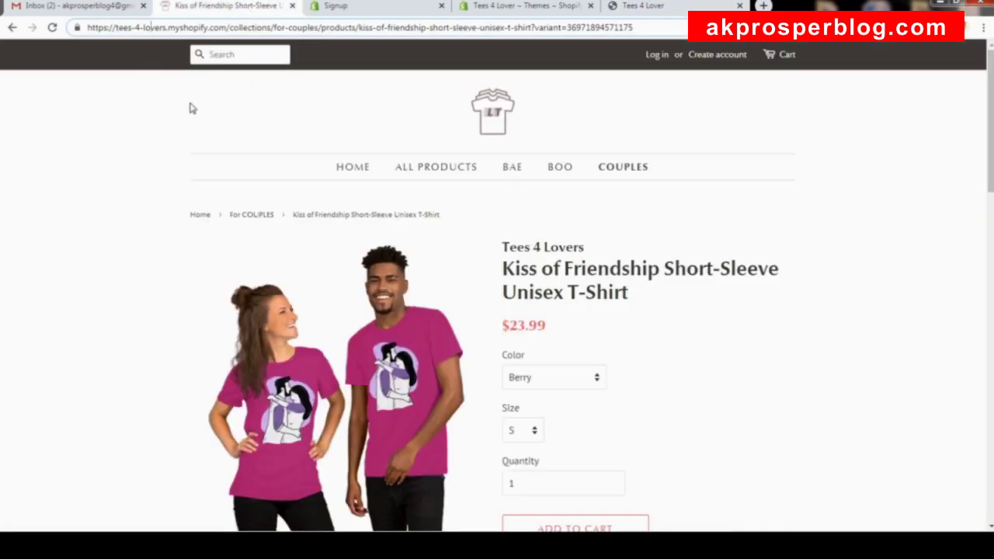
pyautogui.click(483, 117)
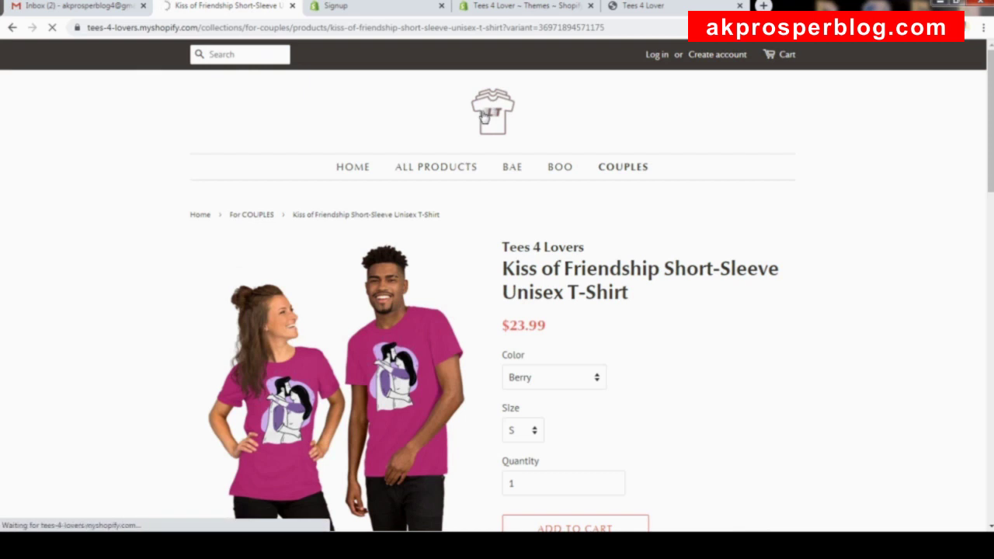
pyautogui.scroll(-15, 615, 238)
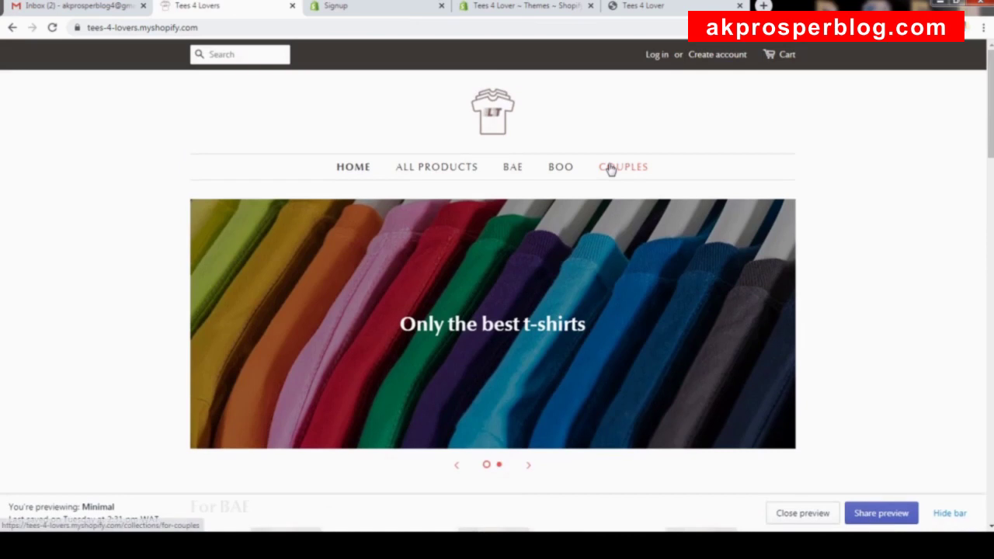
pyautogui.scroll(-20, 610, 169)
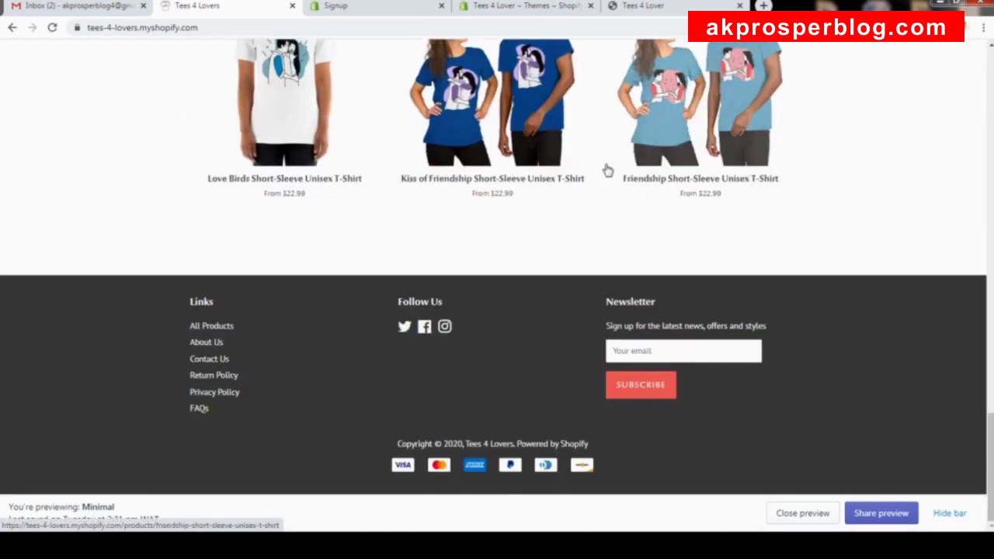
pyautogui.scroll(3, 608, 170)
# Switch to the own Tees 4 Lover storefront and scroll back up to its placeholder banner.
pyautogui.click(651, 7)
pyautogui.scroll(-1, 674, 164)
pyautogui.moveTo(990, 465); pyautogui.dragTo(932, 64)
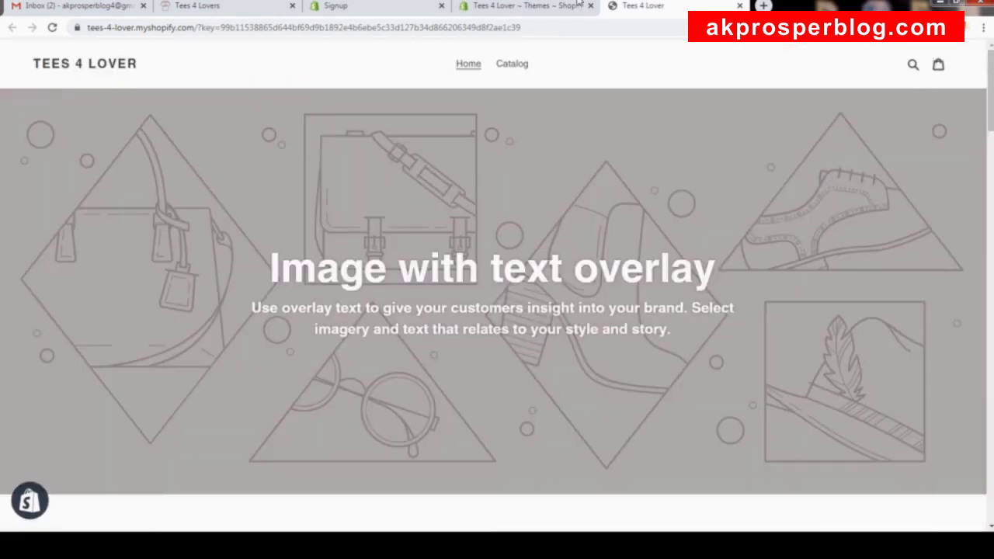
# On the Themes admin page, scroll to the theme library and bring up Explore free themes.
pyautogui.click(535, 7)
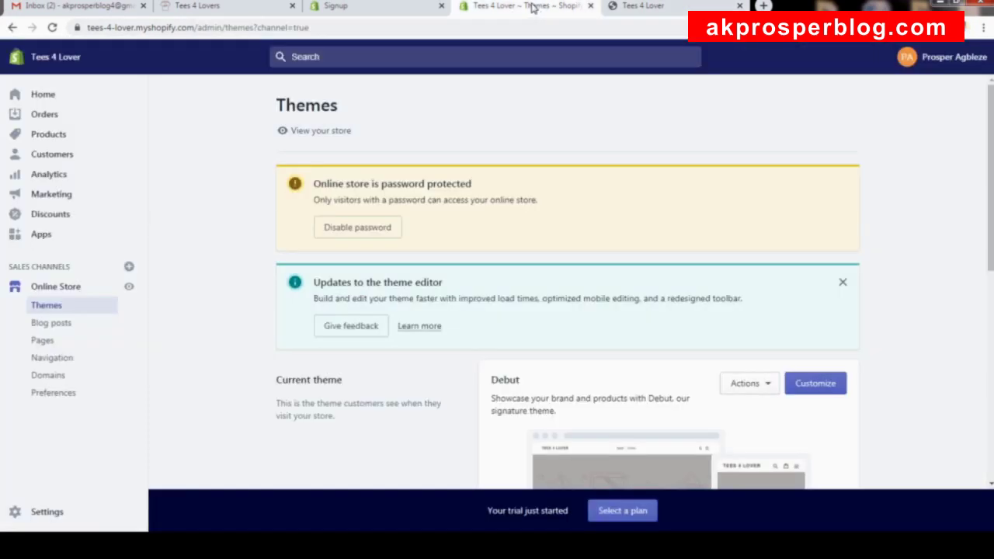
pyautogui.scroll(-5, 736, 265)
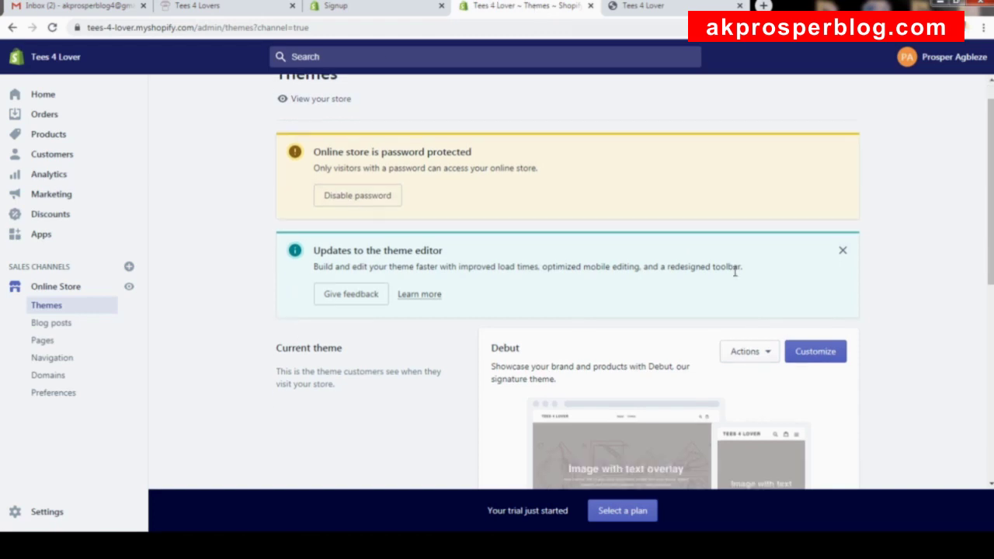
pyautogui.scroll(-1, 737, 260)
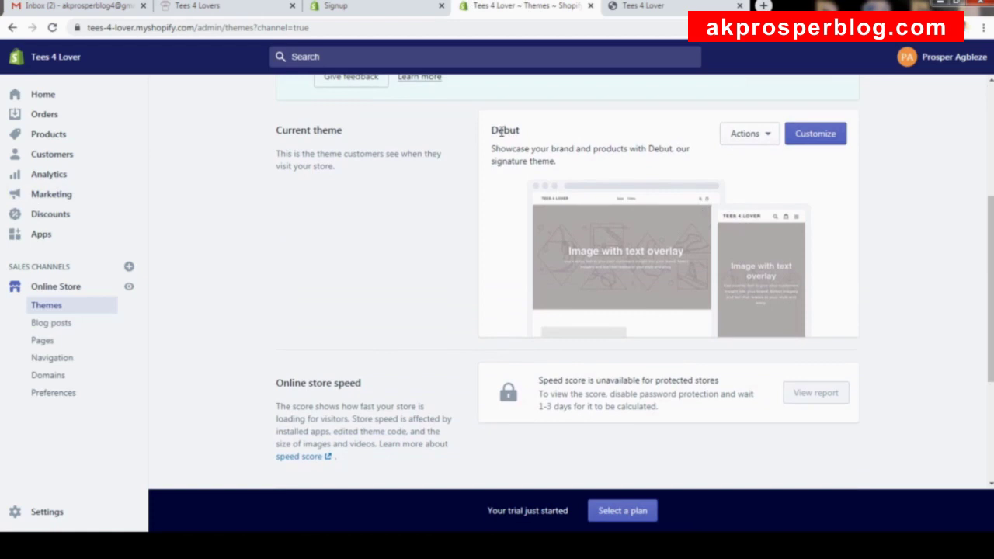
pyautogui.scroll(-5, 566, 165)
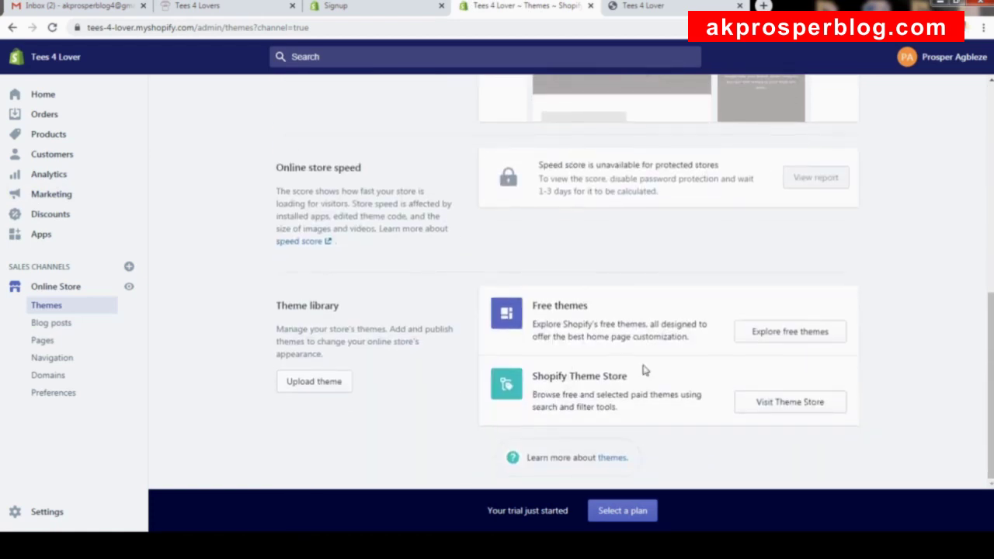
pyautogui.click(777, 335)
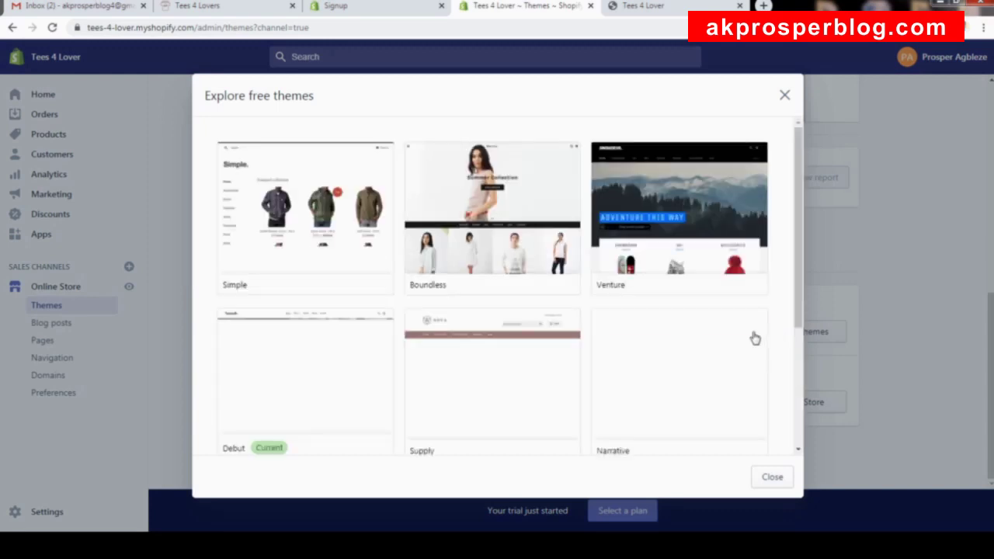
# Pick the Minimal theme in its Fashion style and add it to the theme library.
pyautogui.scroll(-1, 728, 325)
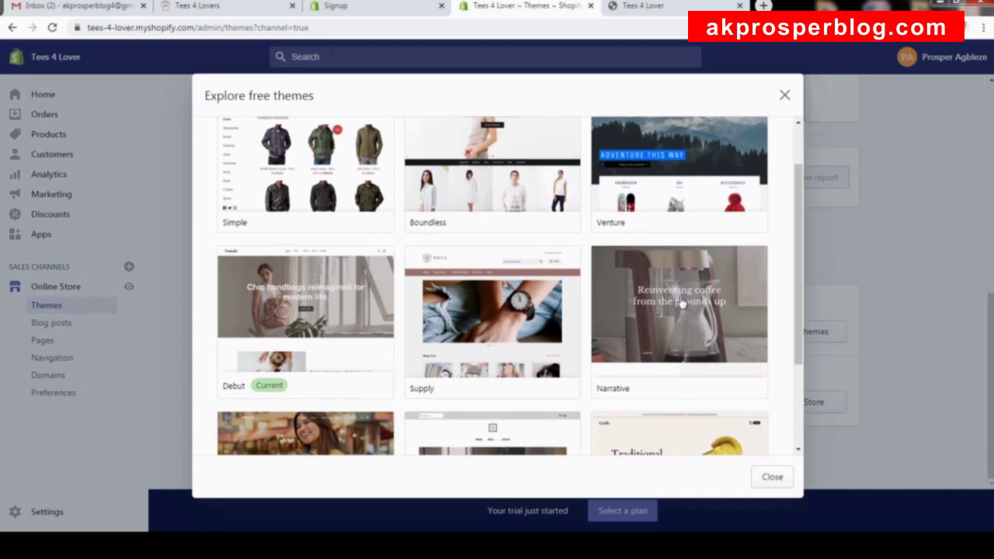
pyautogui.scroll(-1, 682, 303)
pyautogui.scroll(-1, 681, 302)
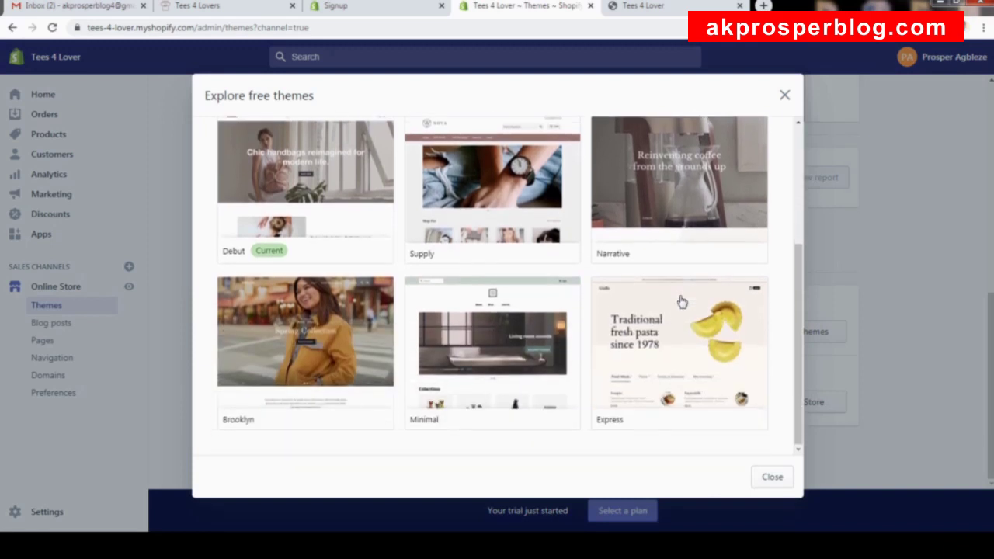
pyautogui.click(490, 363)
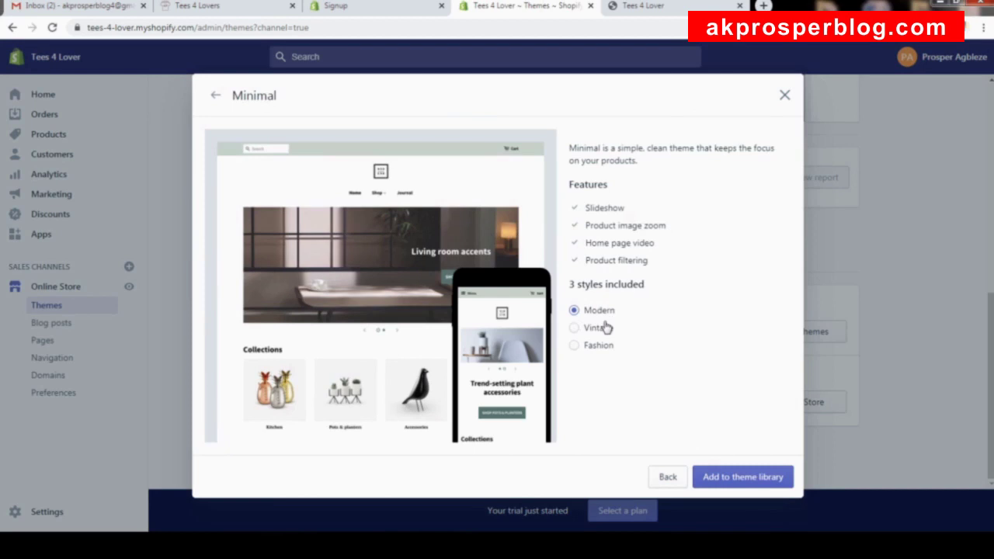
pyautogui.click(601, 349)
pyautogui.click(741, 478)
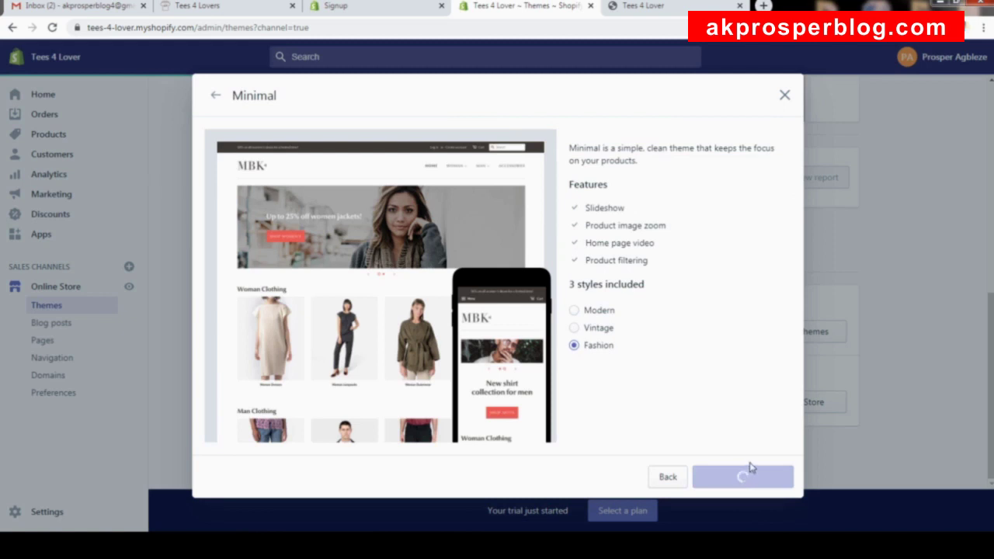
pyautogui.scroll(-2, 633, 355)
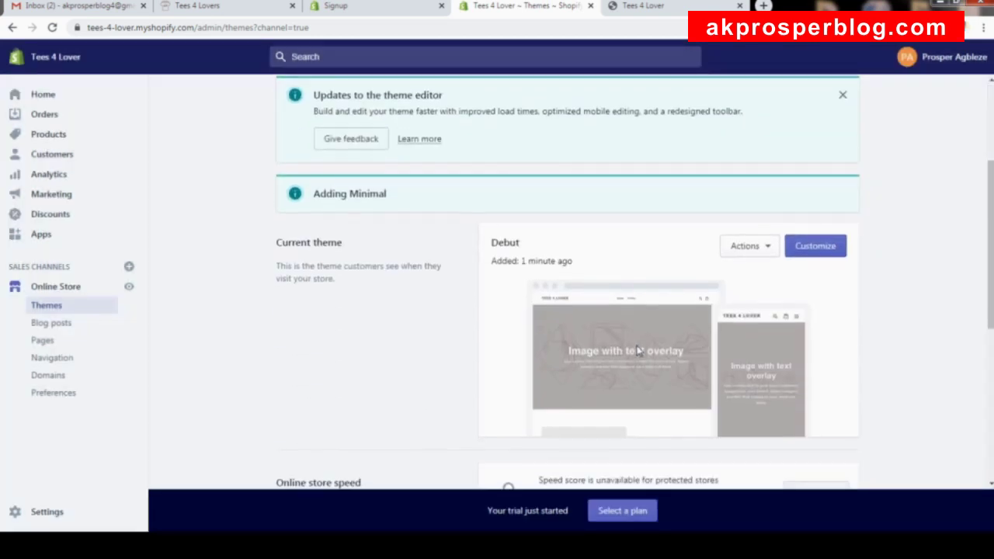
# Publish Minimal from its Actions menu to replace Debut, then view the storefront tab.
pyautogui.scroll(-2, 665, 288)
pyautogui.scroll(-2, 606, 283)
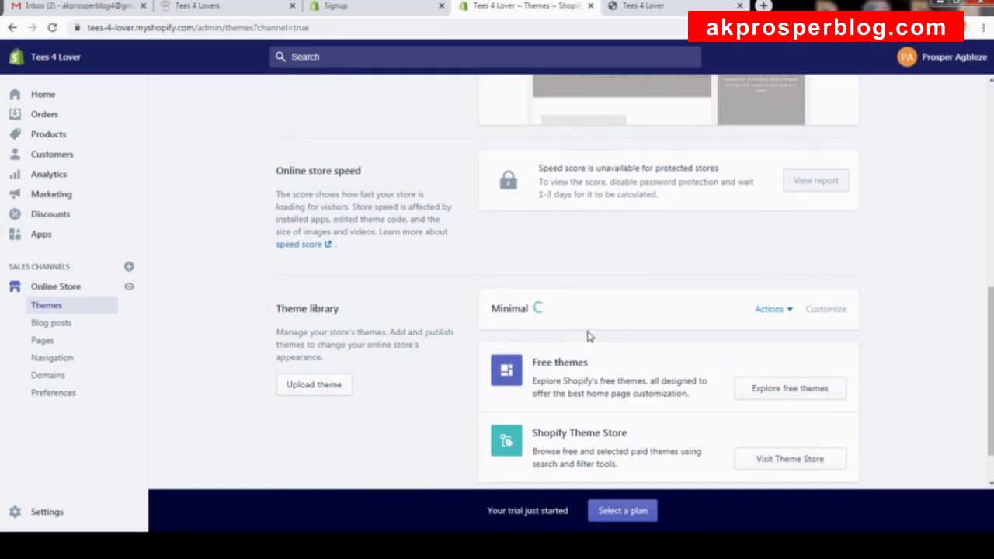
pyautogui.click(762, 317)
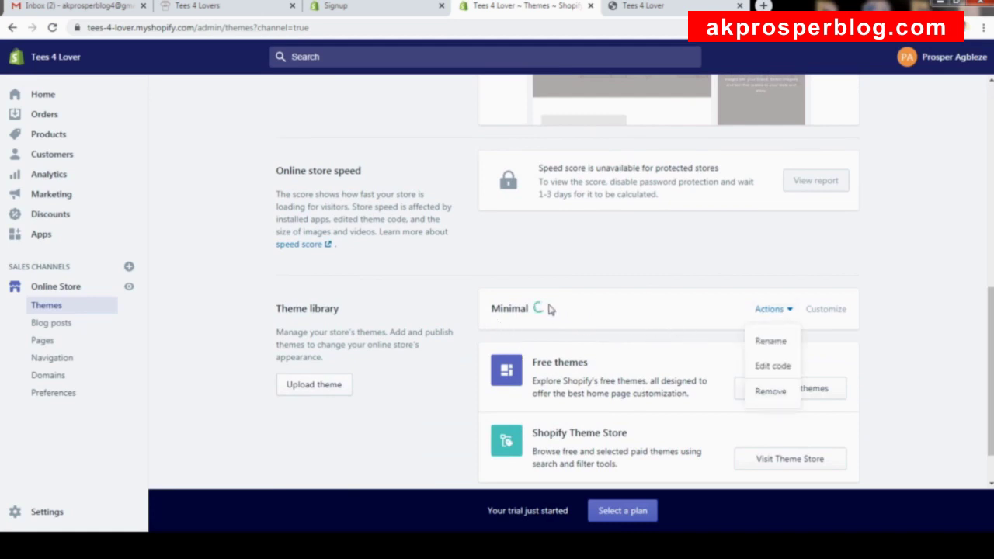
pyautogui.click(541, 309)
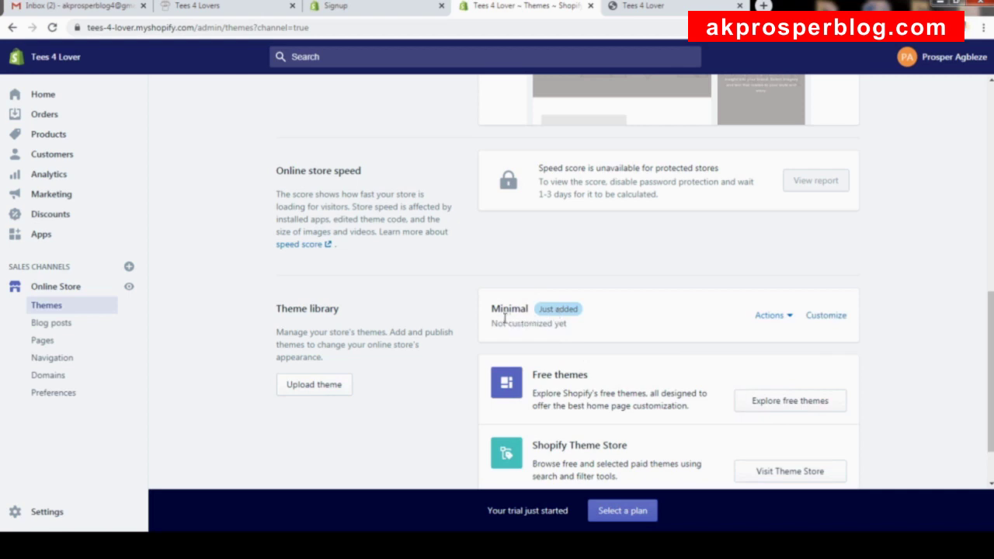
pyautogui.click(773, 317)
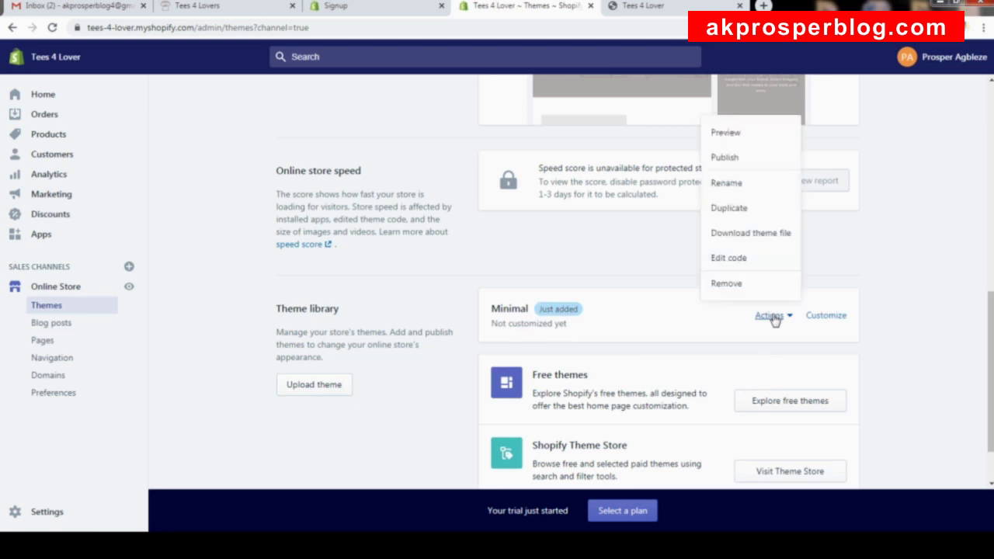
pyautogui.click(730, 158)
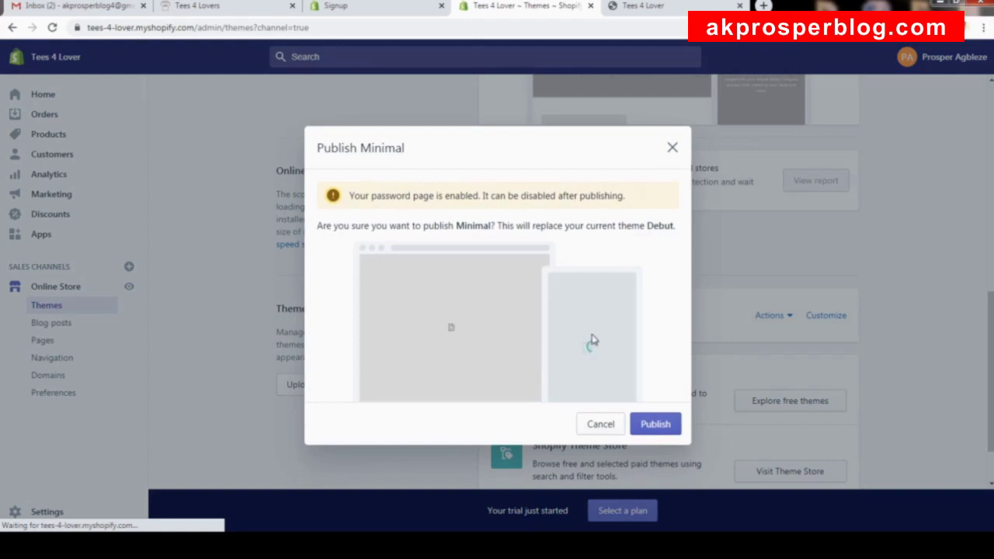
pyautogui.click(666, 426)
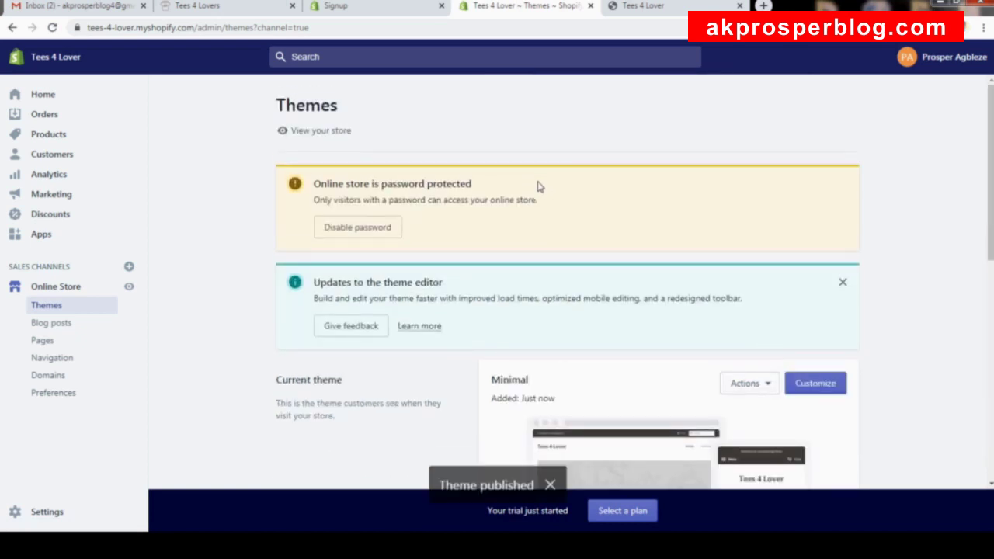
pyautogui.click(654, 8)
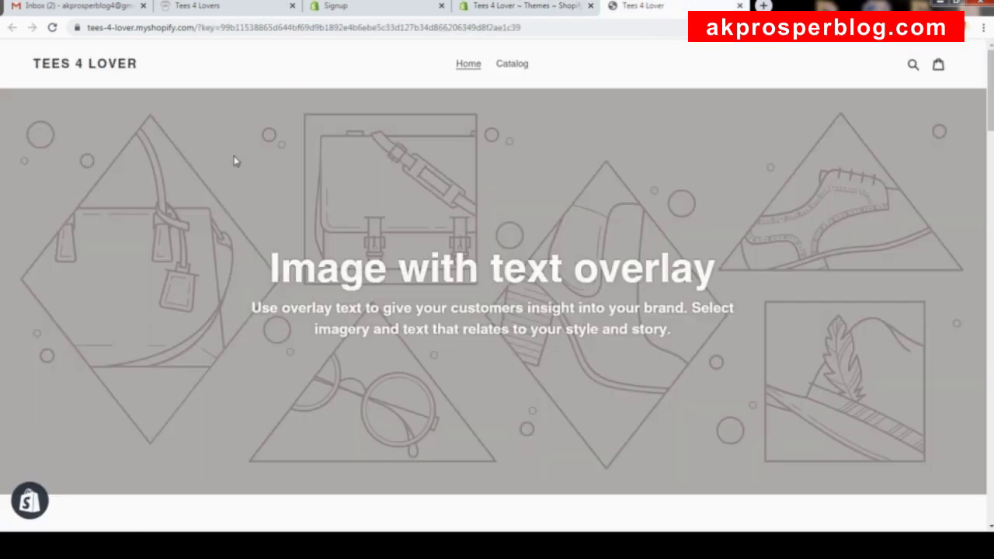
# Reload the storefront to see the Minimal layout, then return to the Themes admin page.
pyautogui.click(55, 28)
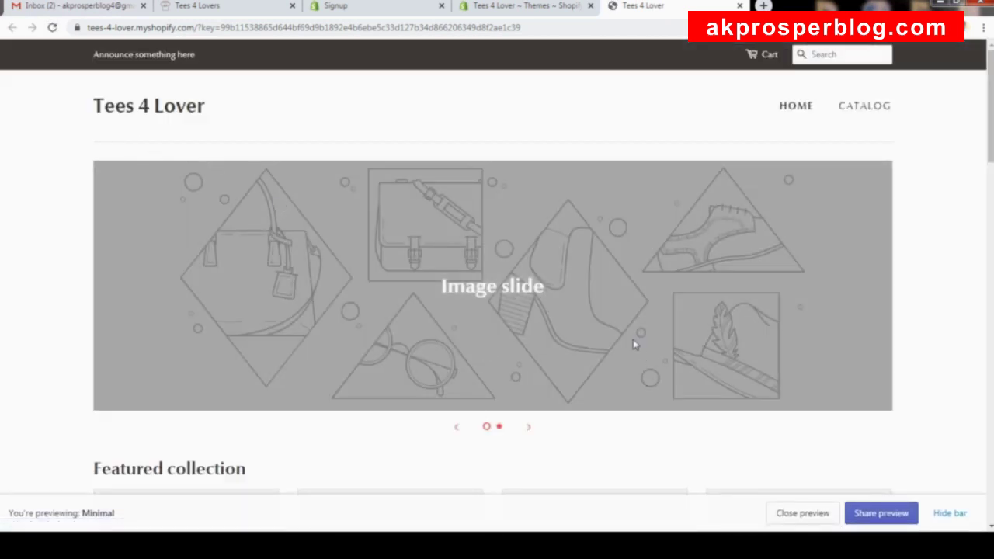
pyautogui.scroll(-10, 633, 344)
pyautogui.scroll(-10, 633, 344)
pyautogui.scroll(4, 614, 338)
pyautogui.scroll(15, 614, 338)
pyautogui.click(526, 8)
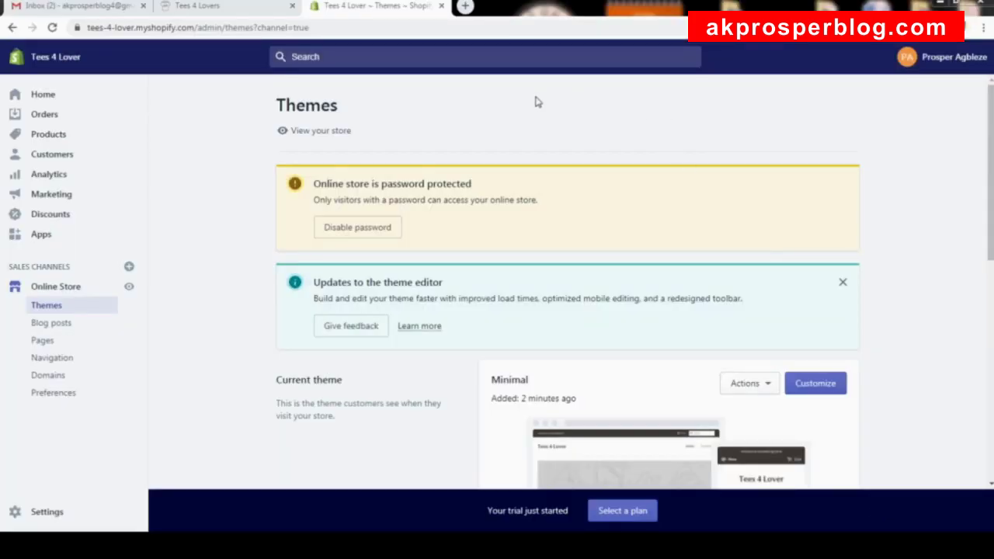
# In a new tab, load the pasted akprosperblog.com/printful referral link.
pyautogui.click(466, 8)
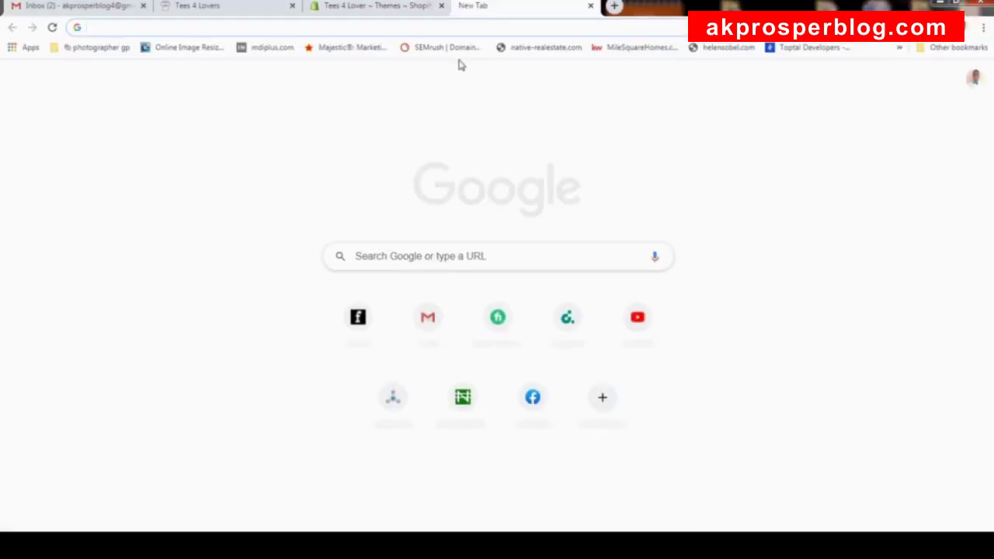
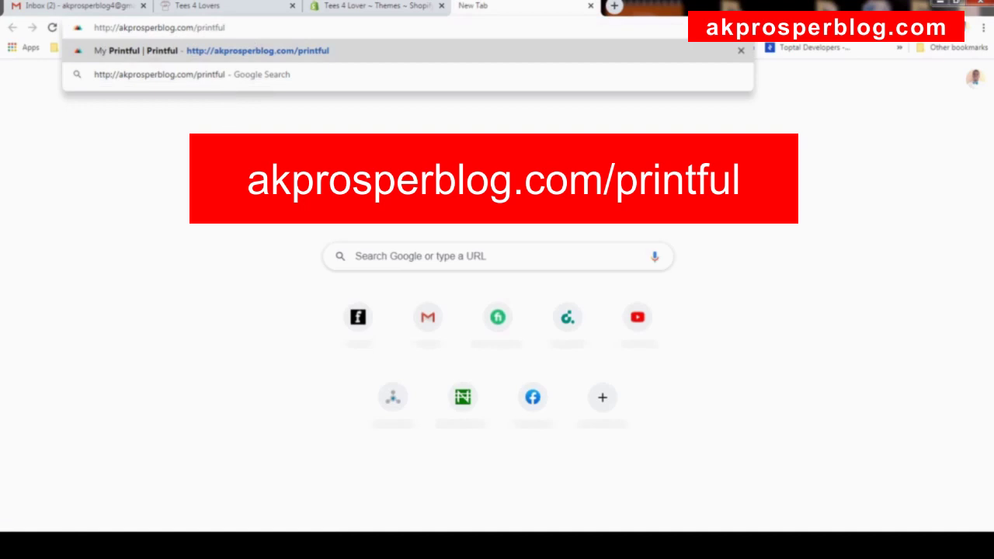
pyautogui.press('Return')
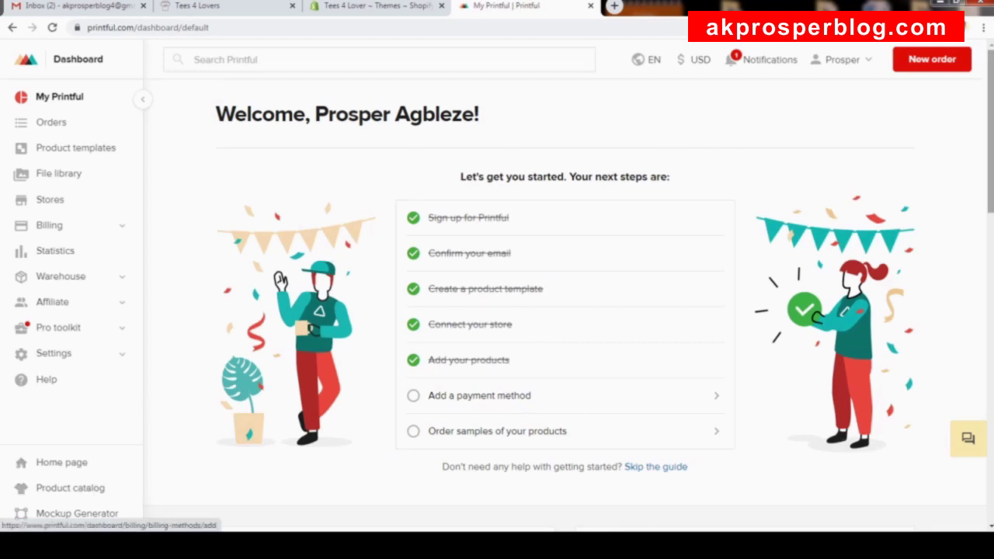
# Log out of Printful and choose to create a new account with an email address.
pyautogui.click(871, 58)
pyautogui.click(814, 116)
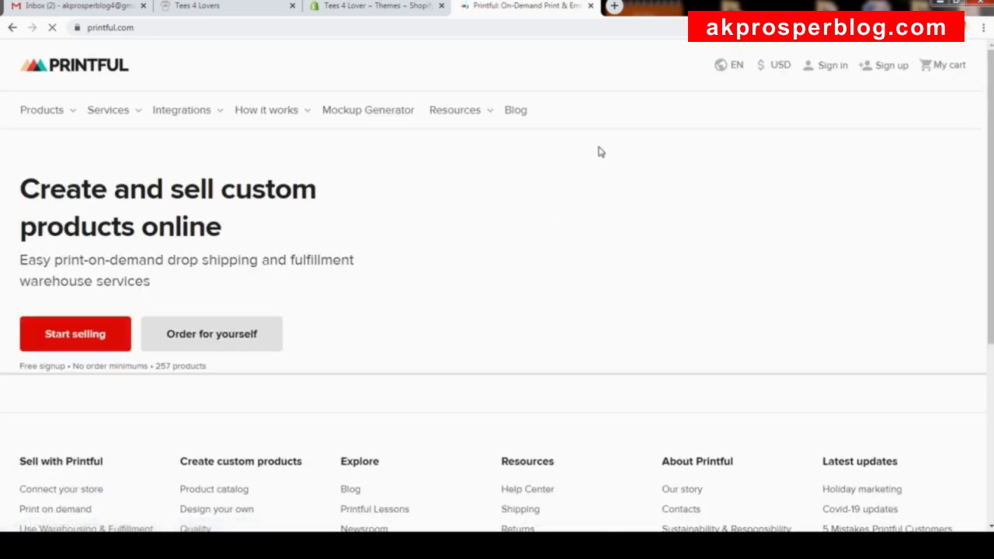
pyautogui.moveTo(455, 130)
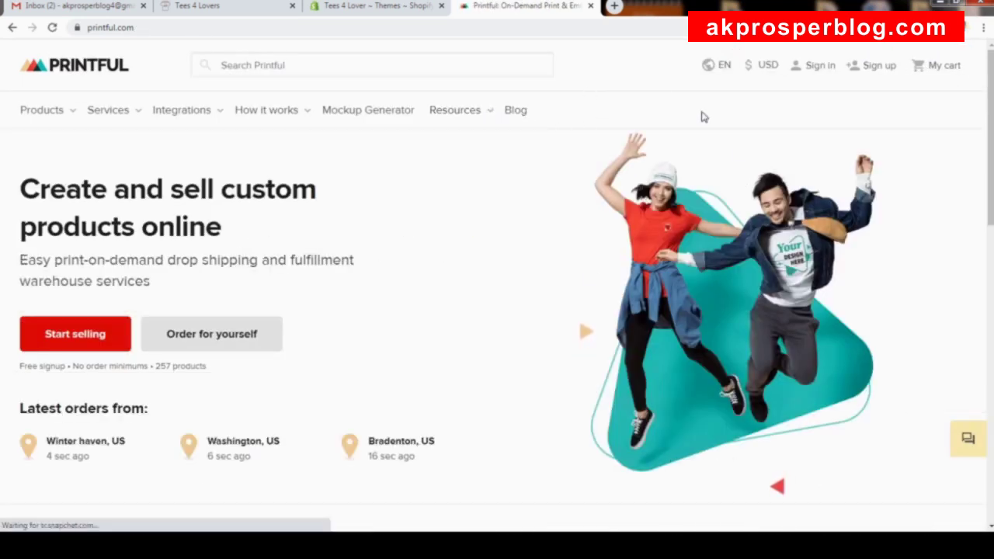
pyautogui.moveTo(179, 120)
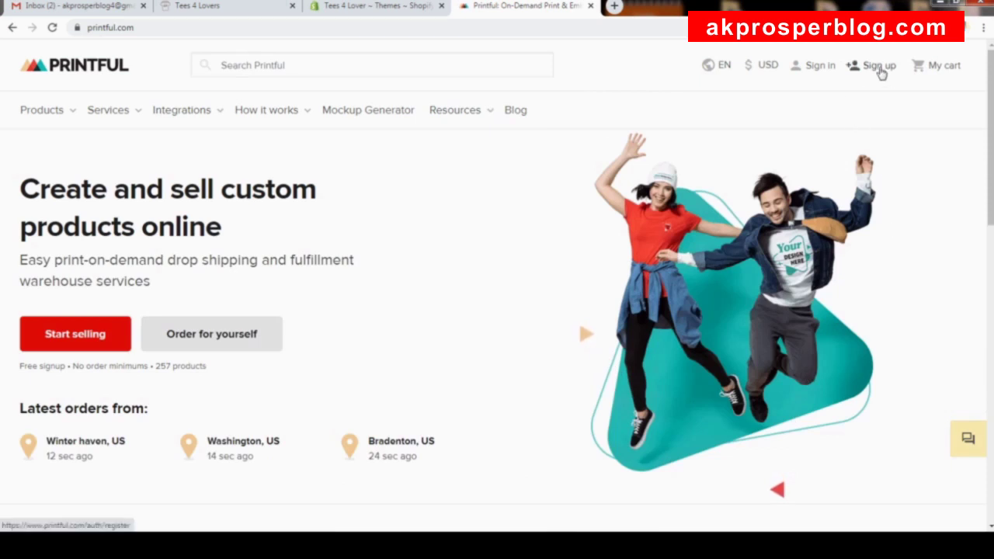
pyautogui.click(880, 69)
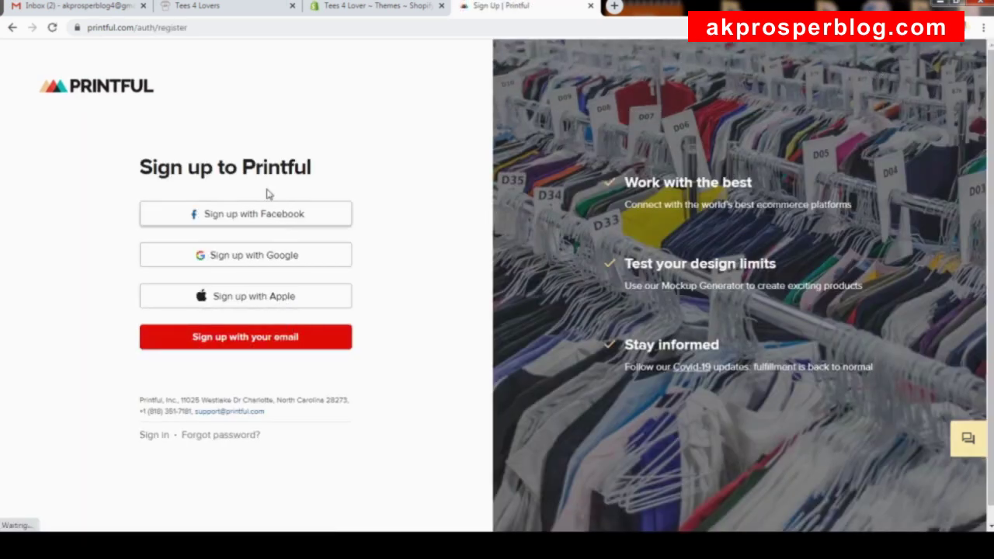
pyautogui.click(260, 342)
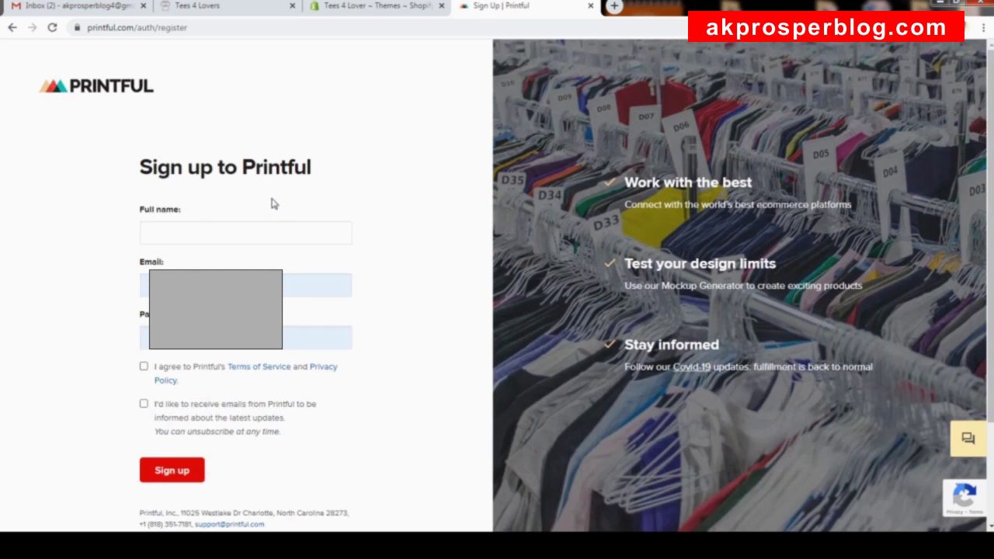
# Start entering the account holder's name, then switch to the sign-in page and sign in.
pyautogui.click(187, 236)
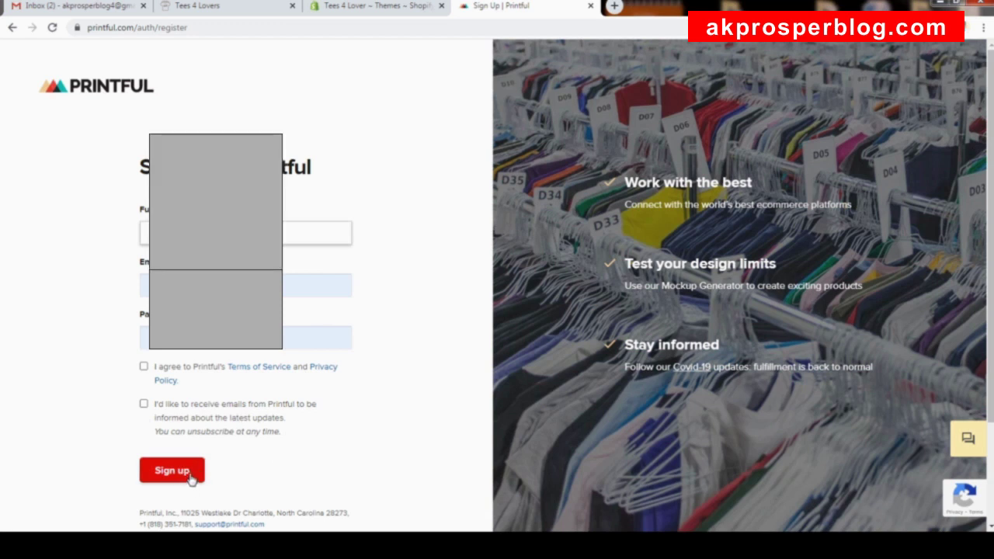
pyautogui.scroll(-2, 302, 439)
pyautogui.scroll(1, 323, 388)
pyautogui.scroll(-1, 323, 389)
pyautogui.click(168, 419)
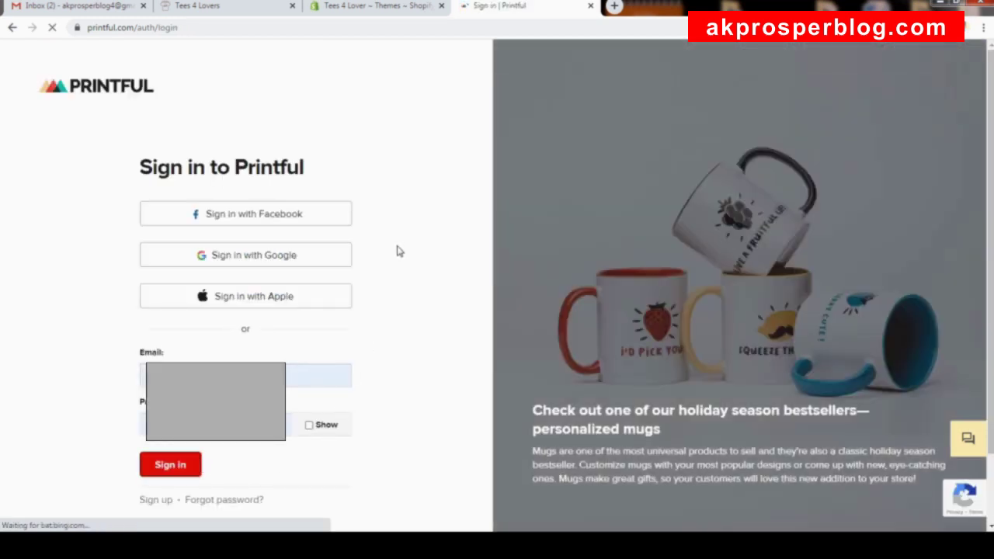
pyautogui.click(171, 470)
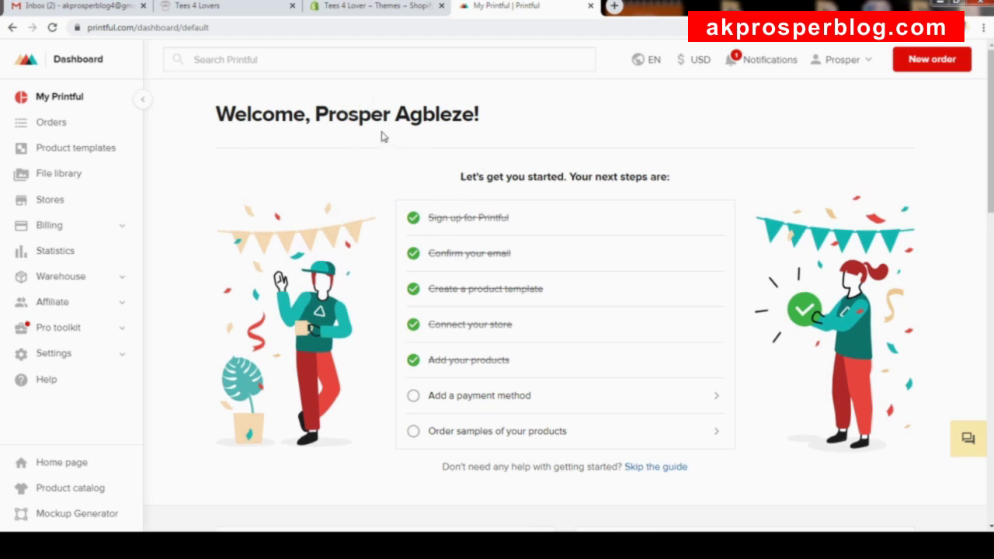
# Glance at the Shopify admin, then open Printful's Stores page listing Tees 4 Lovers.
pyautogui.click(353, 8)
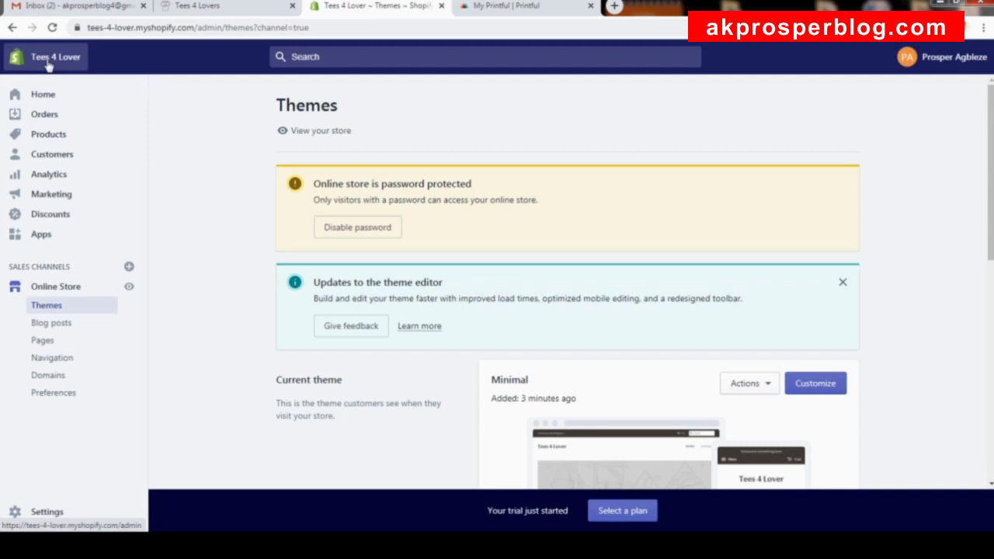
pyautogui.click(506, 7)
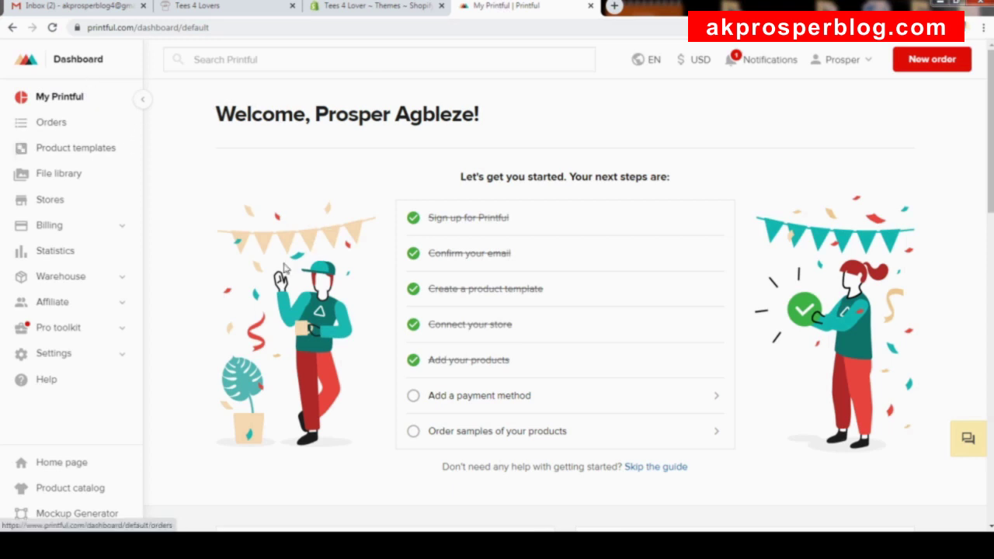
pyautogui.click(51, 202)
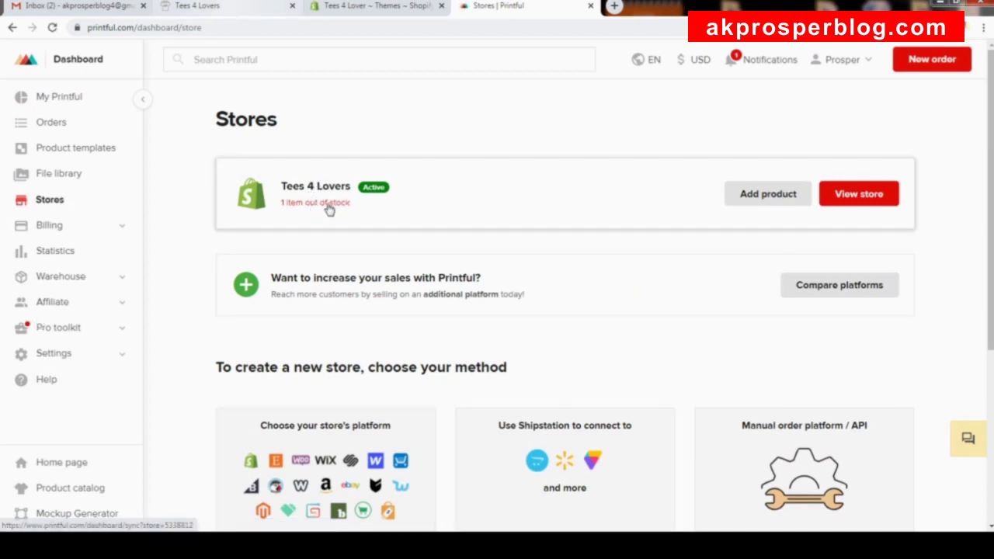
pyautogui.click(237, 11)
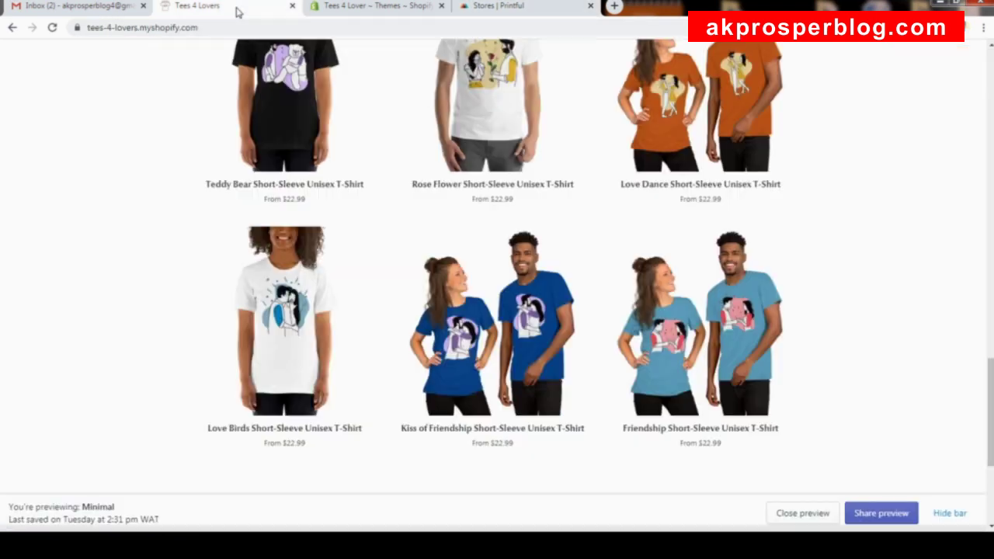
pyautogui.scroll(10, 382, 122)
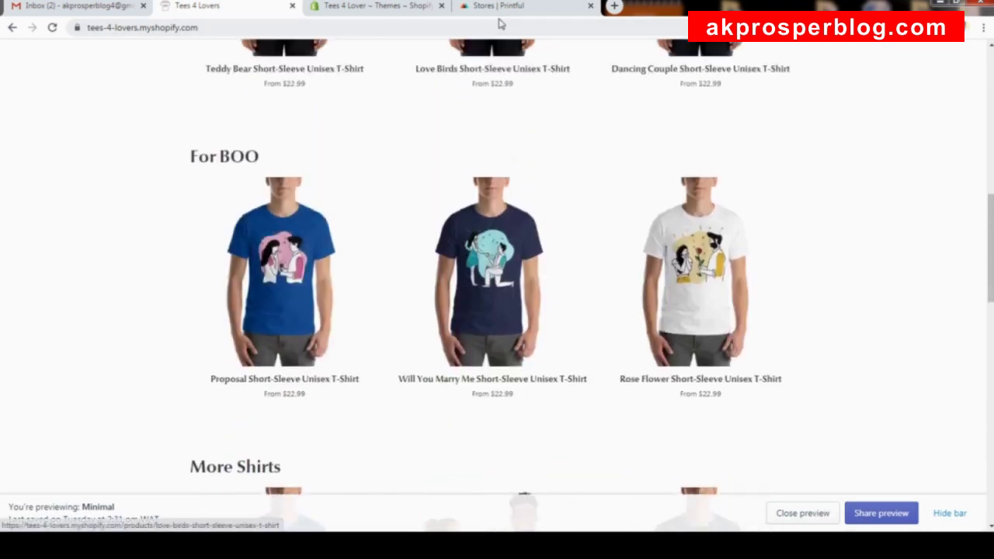
pyautogui.click(497, 8)
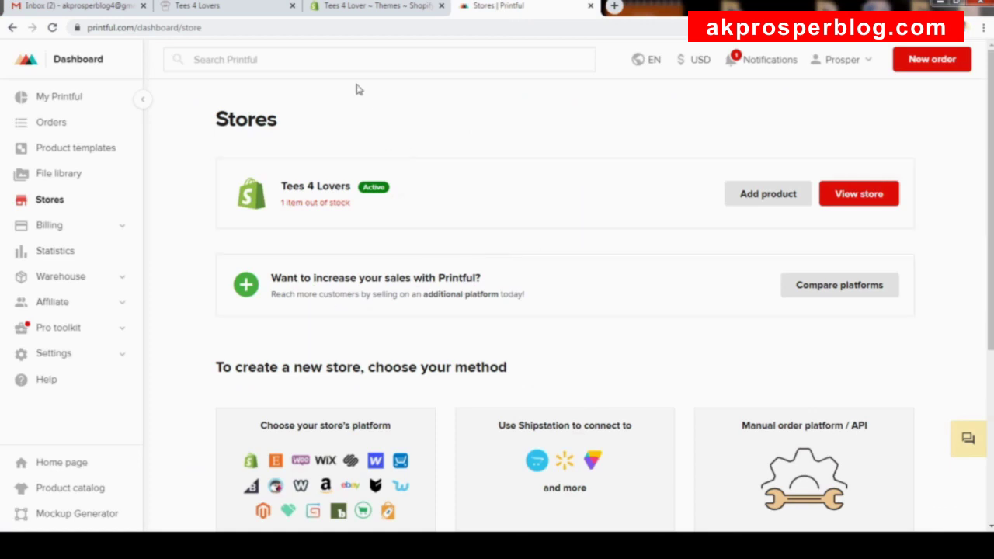
# Recheck the Shopify admin and storefront tabs, then return to Printful's Stores page.
pyautogui.click(386, 10)
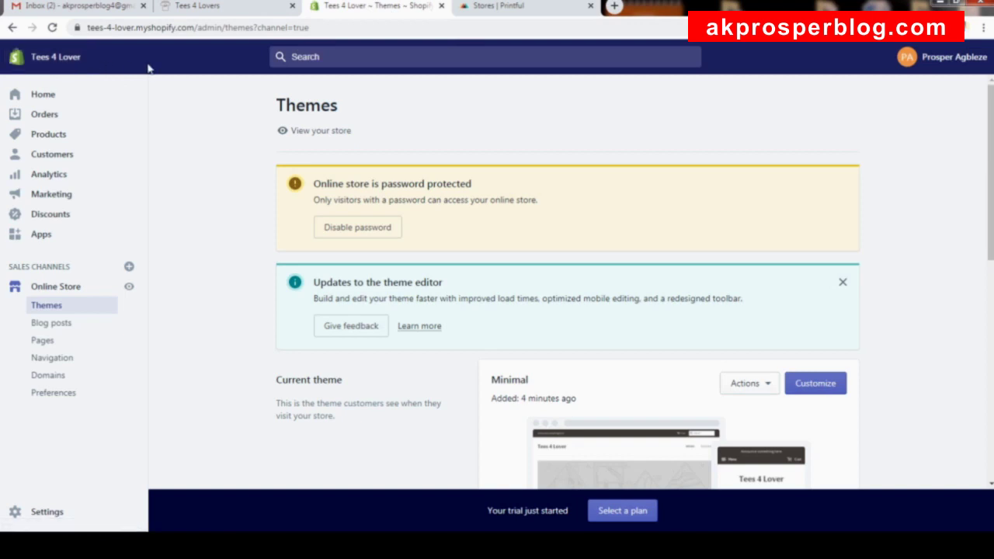
pyautogui.click(226, 7)
pyautogui.scroll(8, 278, 104)
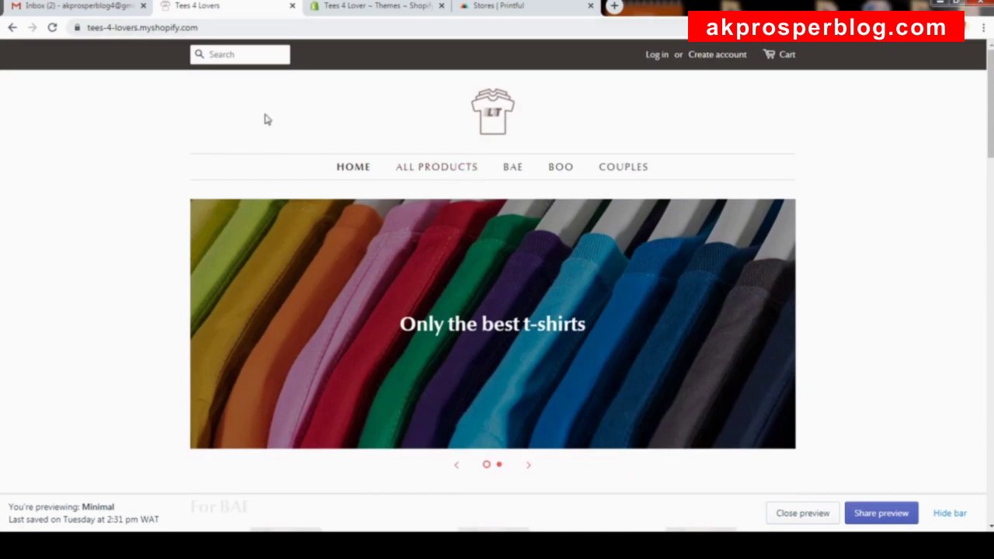
pyautogui.click(351, 8)
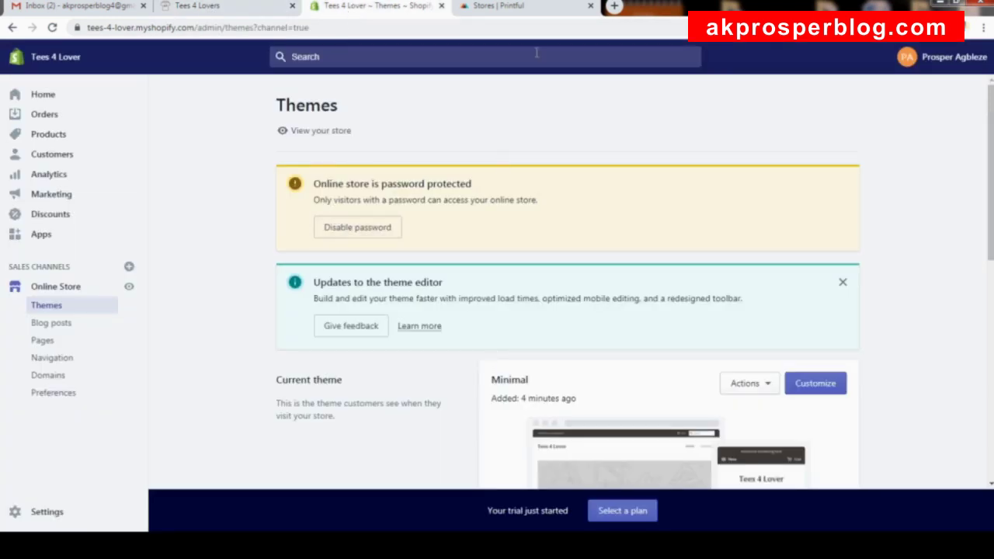
pyautogui.click(501, 6)
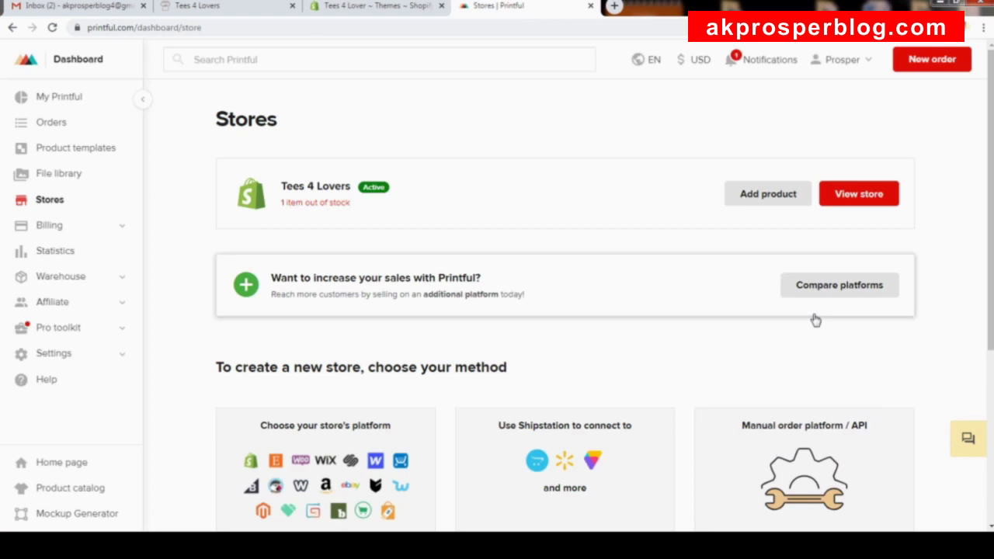
pyautogui.scroll(-2, 816, 320)
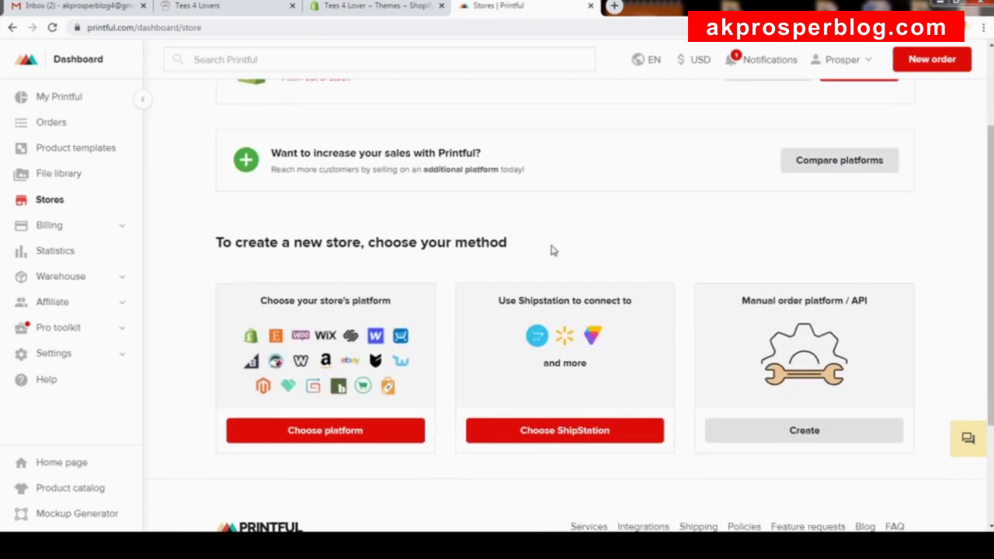
# Choose Shopify as the platform to connect, opening Printful's Shopify App Store listing.
pyautogui.click(328, 432)
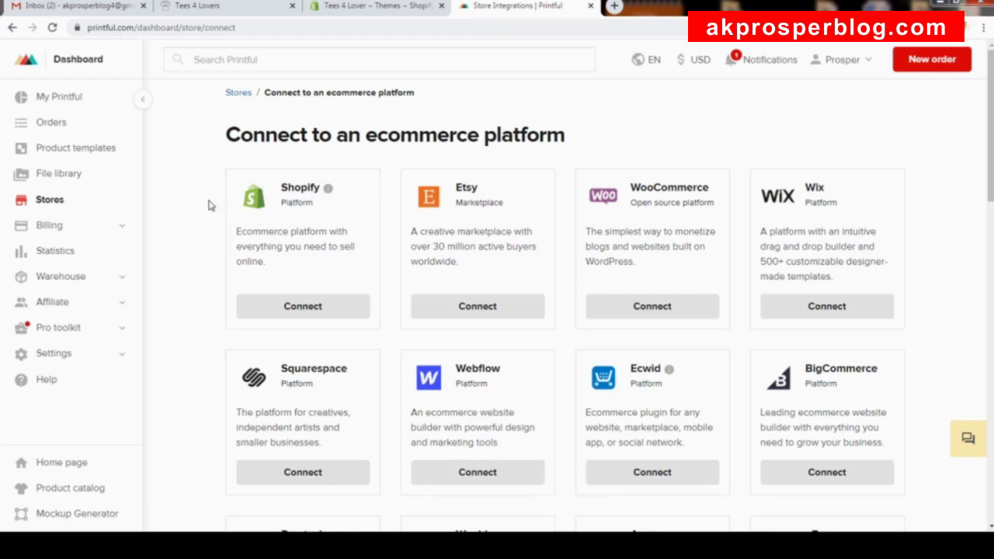
pyautogui.click(310, 308)
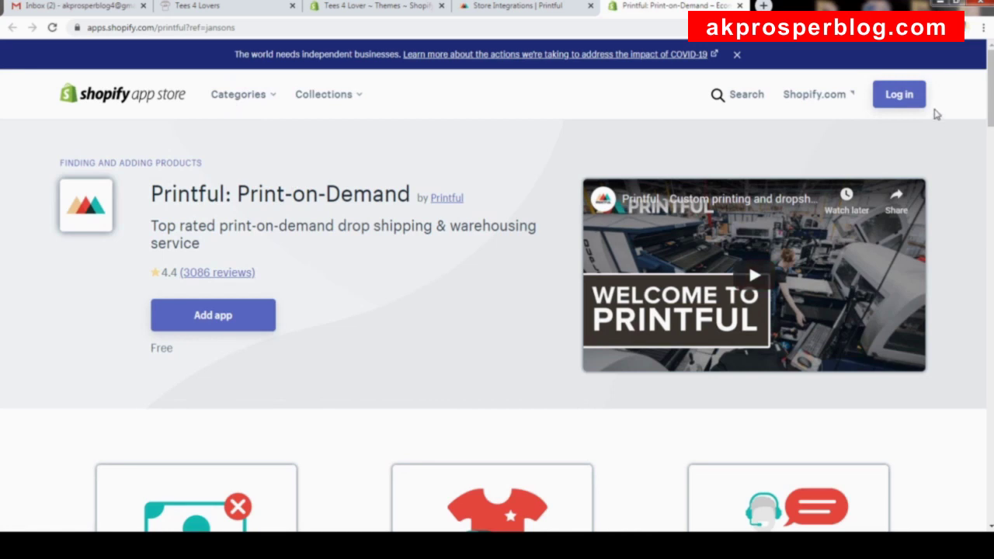
# Copy the myshopify.com store address from the admin and paste it into the App Store login.
pyautogui.click(889, 96)
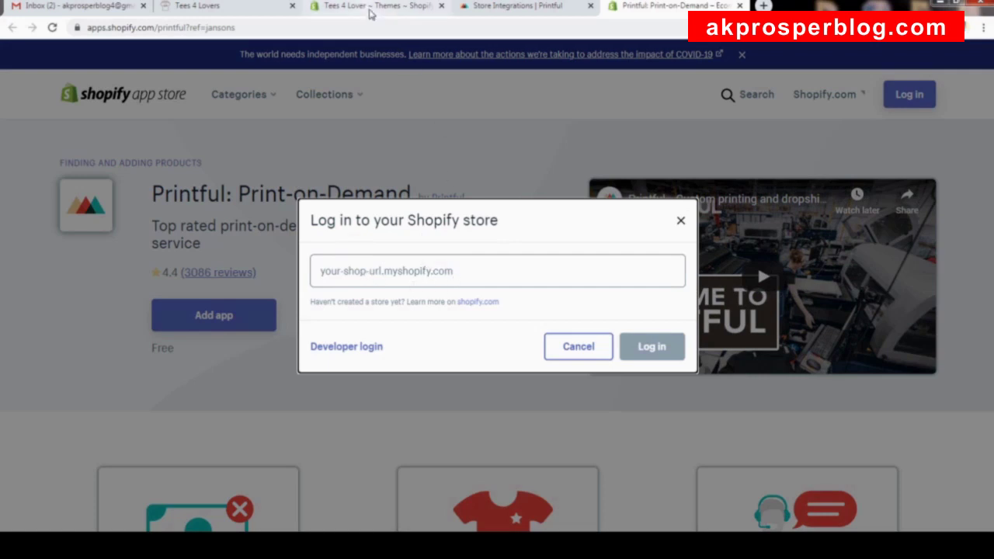
pyautogui.click(370, 8)
pyautogui.click(208, 29)
pyautogui.click(204, 27)
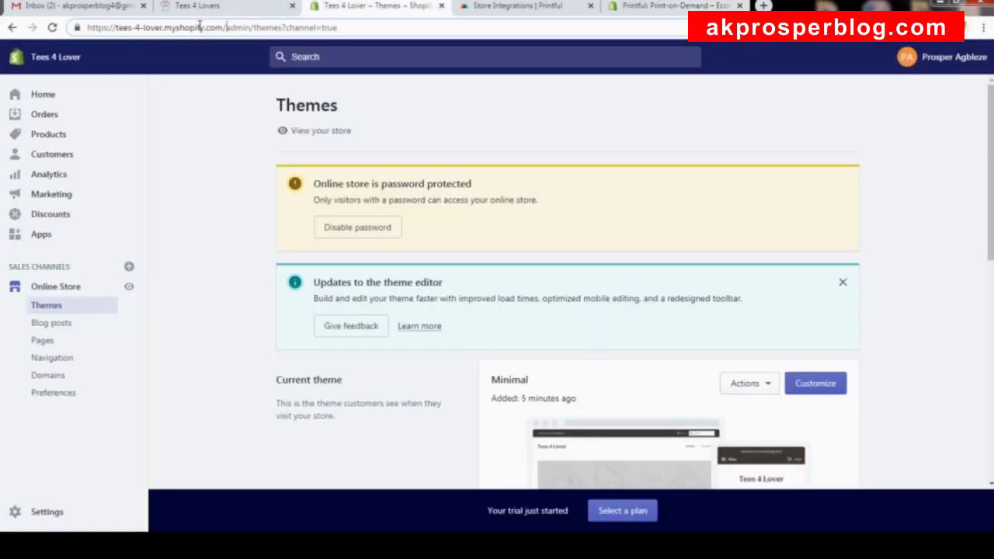
pyautogui.moveTo(225, 27); pyautogui.dragTo(66, 30)
pyautogui.hotkey('ctrl', 'c')
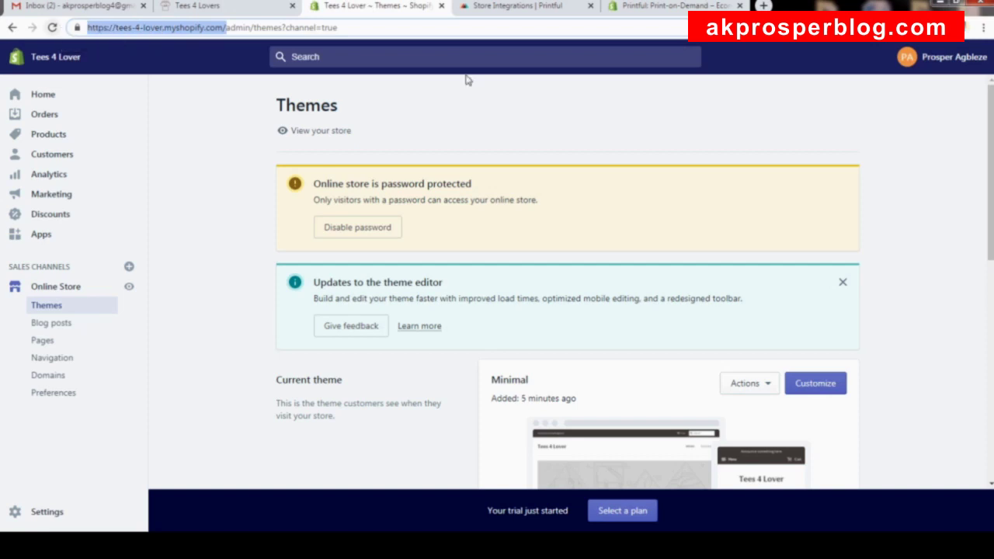
pyautogui.click(668, 6)
pyautogui.click(492, 261)
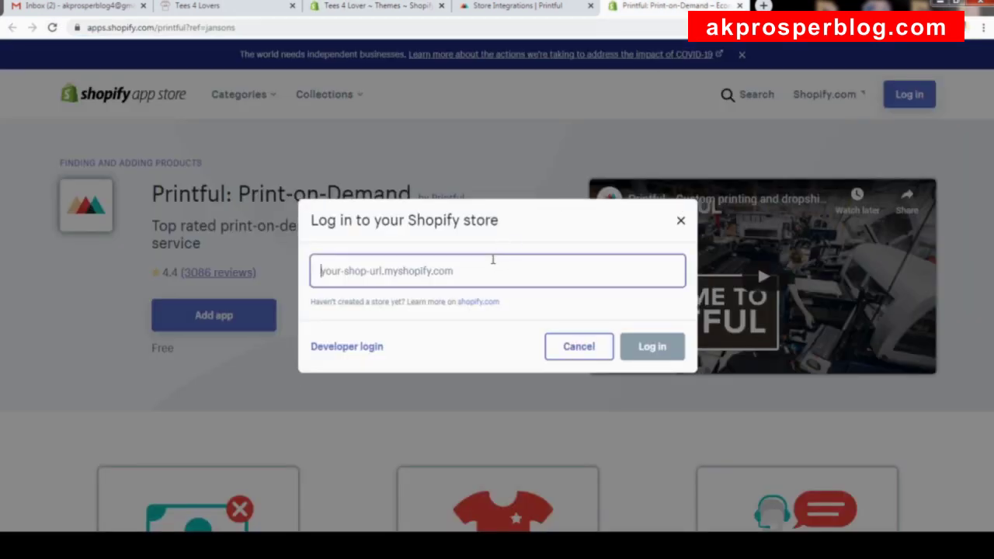
pyautogui.hotkey('ctrl', 'v')
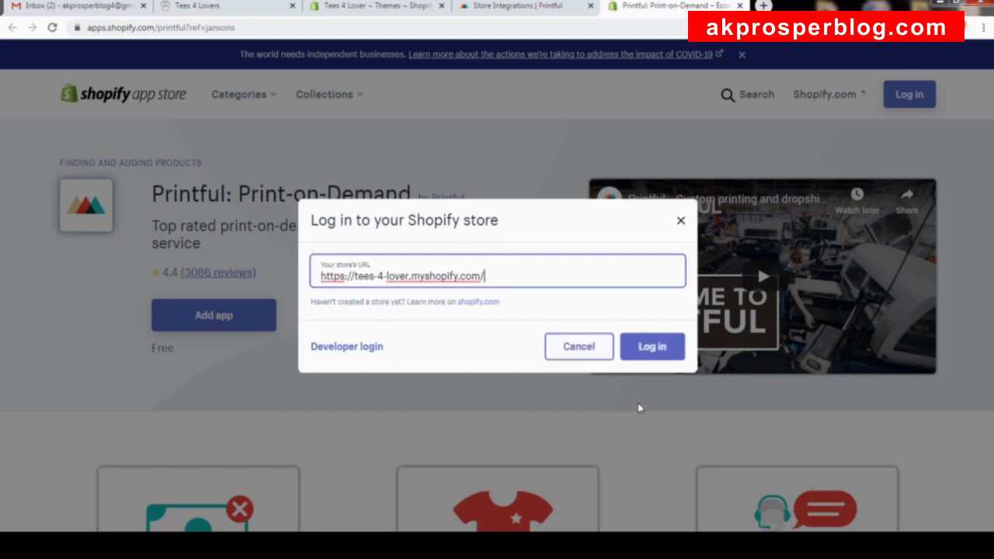
pyautogui.click(653, 345)
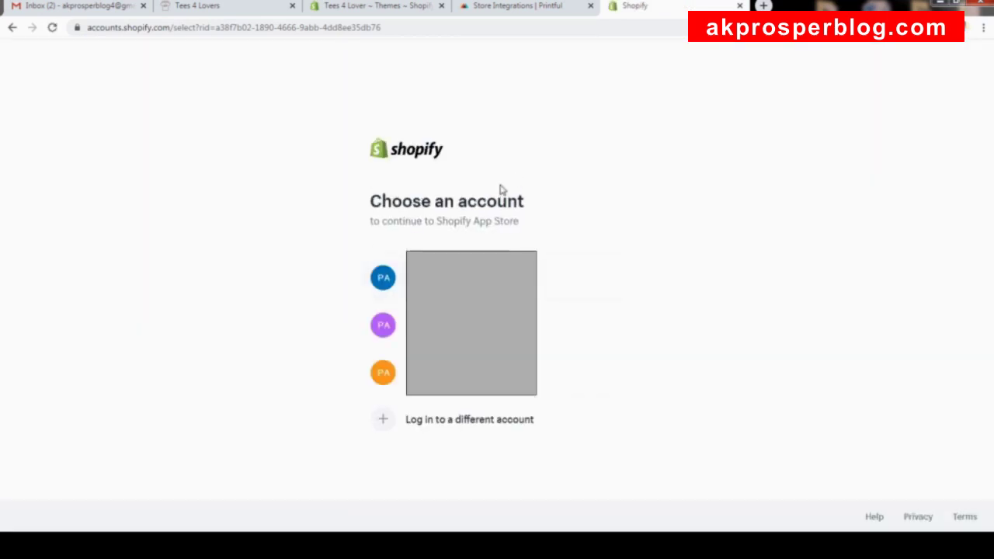
pyautogui.click(582, 373)
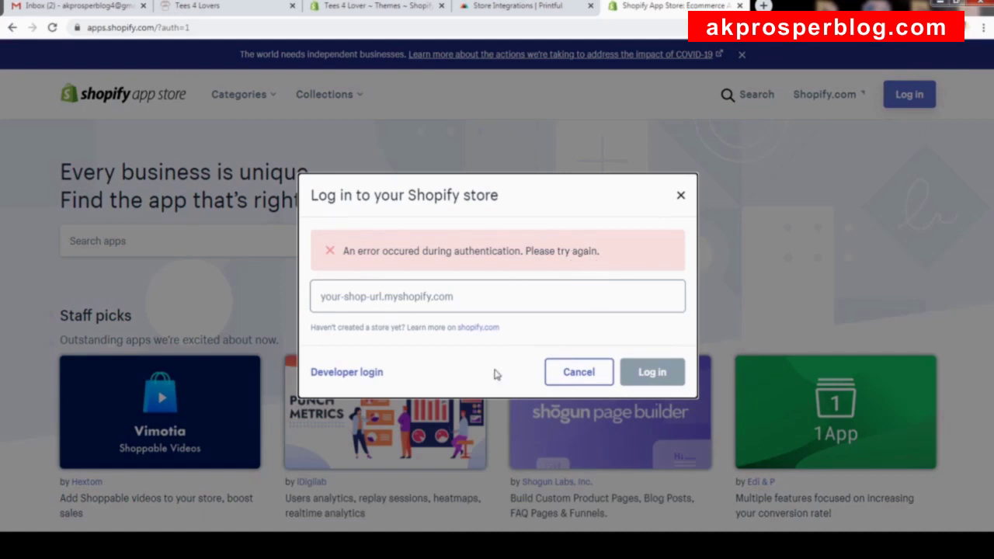
pyautogui.click(436, 301)
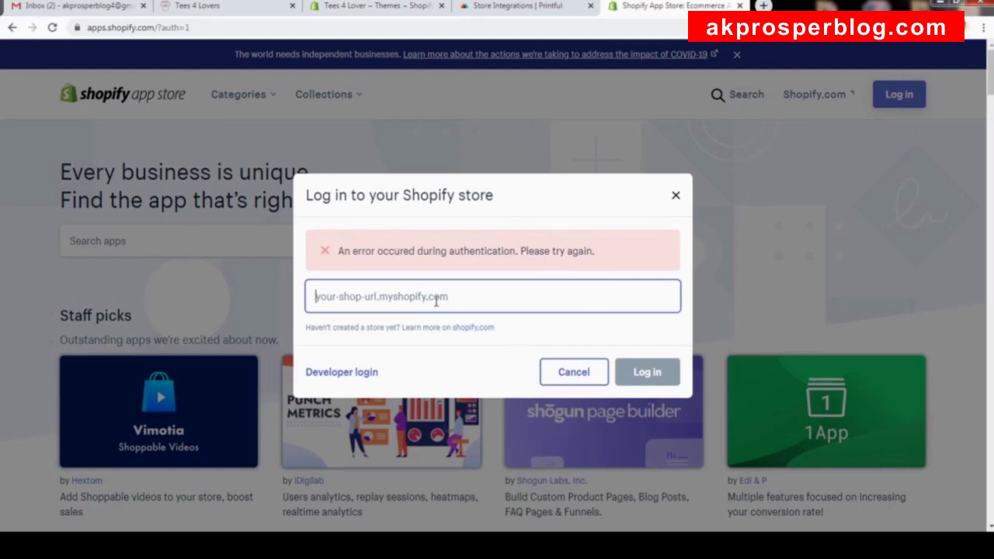
pyautogui.hotkey('ctrl', 'v')
pyautogui.moveTo(349, 301); pyautogui.dragTo(264, 304)
pyautogui.press('BackSpace')
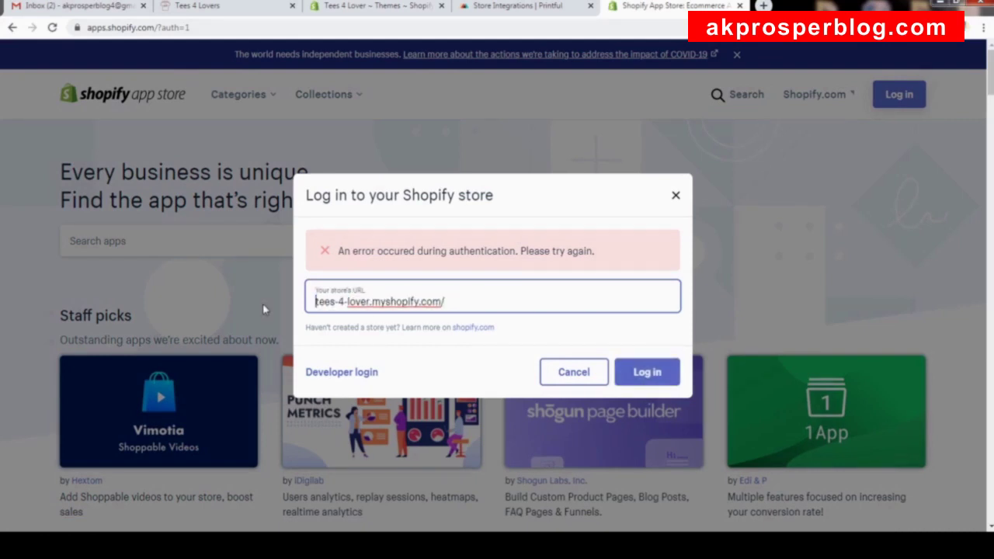
pyautogui.click(649, 374)
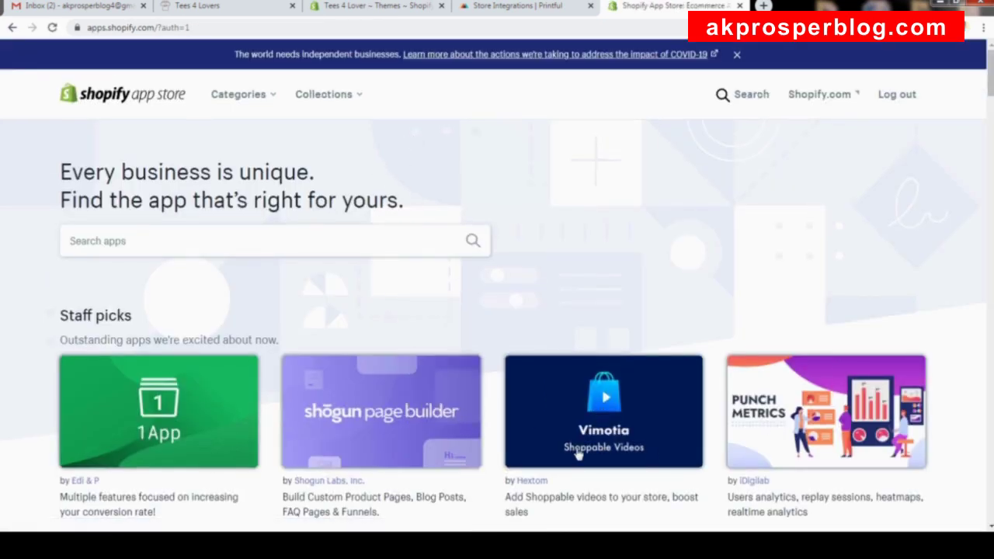
# Return to Printful's Connect to an ecommerce platform page.
pyautogui.scroll(-3, 722, 349)
pyautogui.scroll(2, 721, 333)
pyautogui.scroll(1, 720, 334)
pyautogui.click(518, 8)
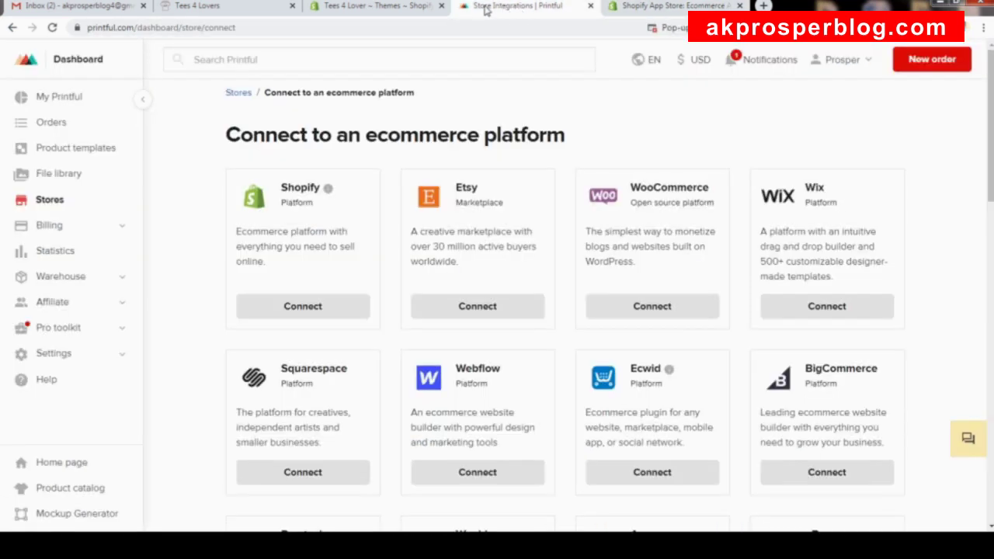
# Connect the Tees 4 Lover Shopify store and approve installing Printful: Print-on-Demand.
pyautogui.click(321, 311)
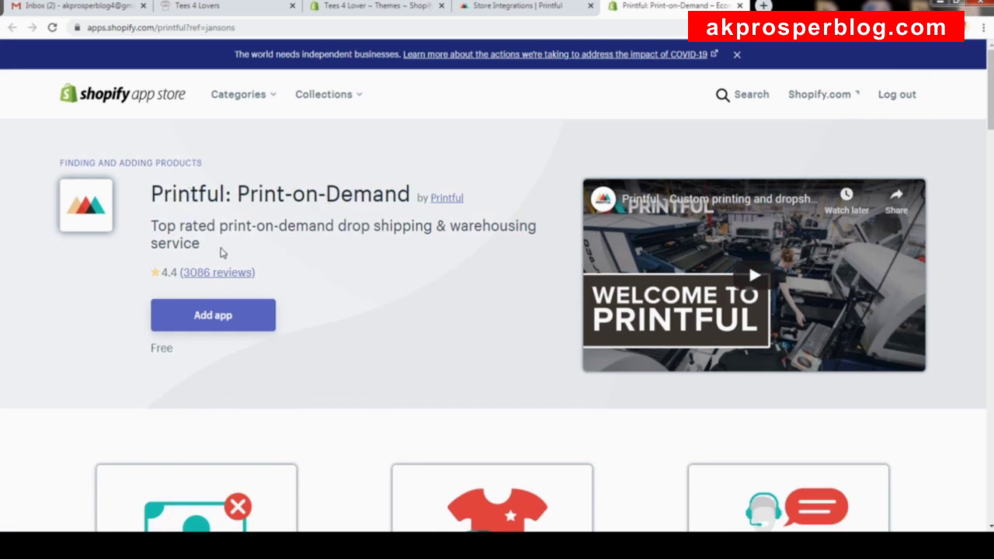
pyautogui.scroll(-1, 335, 277)
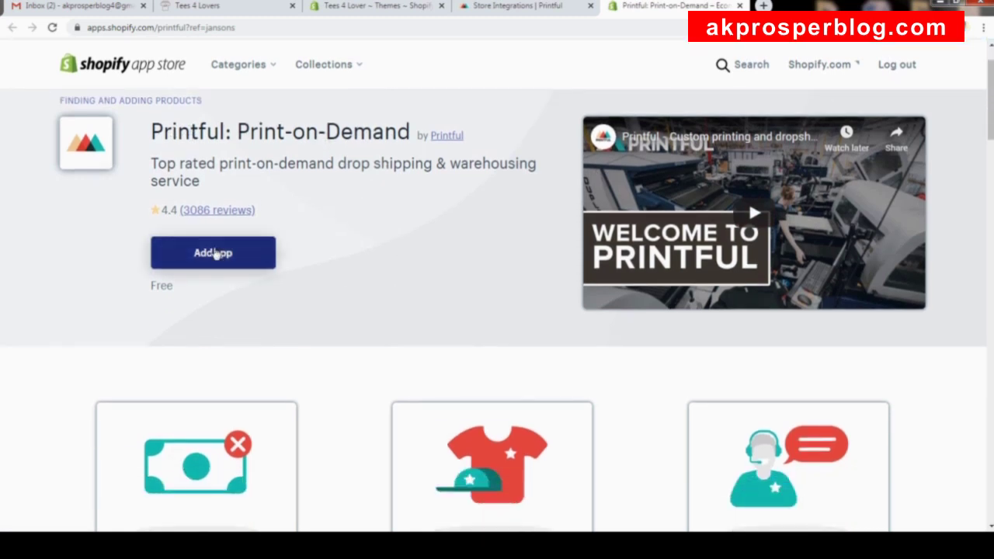
pyautogui.click(216, 256)
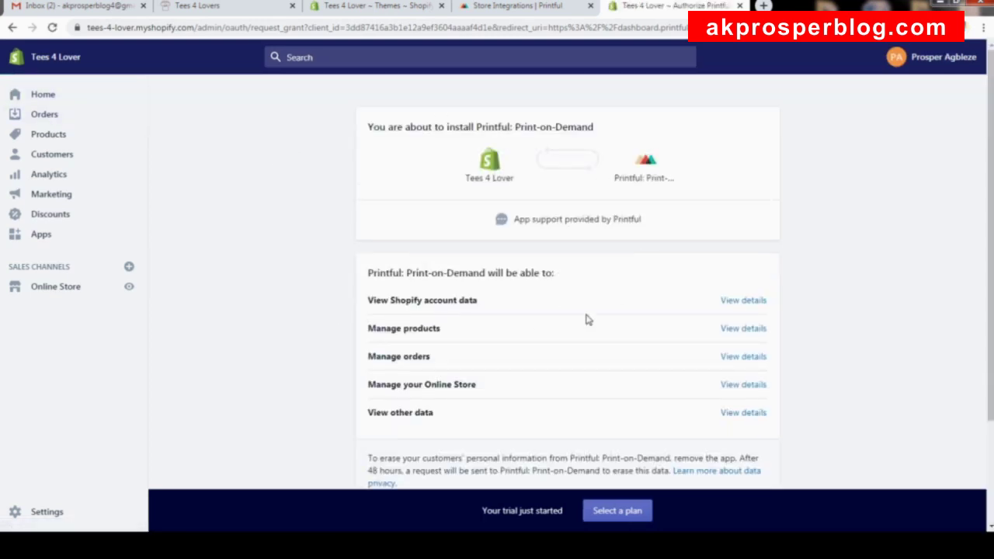
pyautogui.scroll(-2, 636, 303)
pyautogui.click(756, 404)
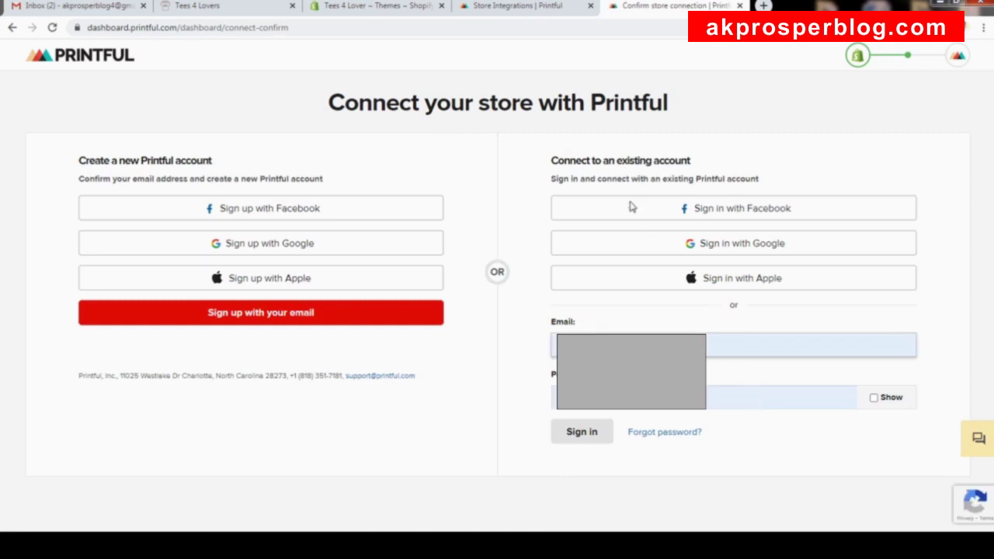
# Sign in to the existing Printful account and confirm the Tees 4 Lover store connection.
pyautogui.moveTo(343, 102); pyautogui.dragTo(662, 127)
pyautogui.click(716, 101)
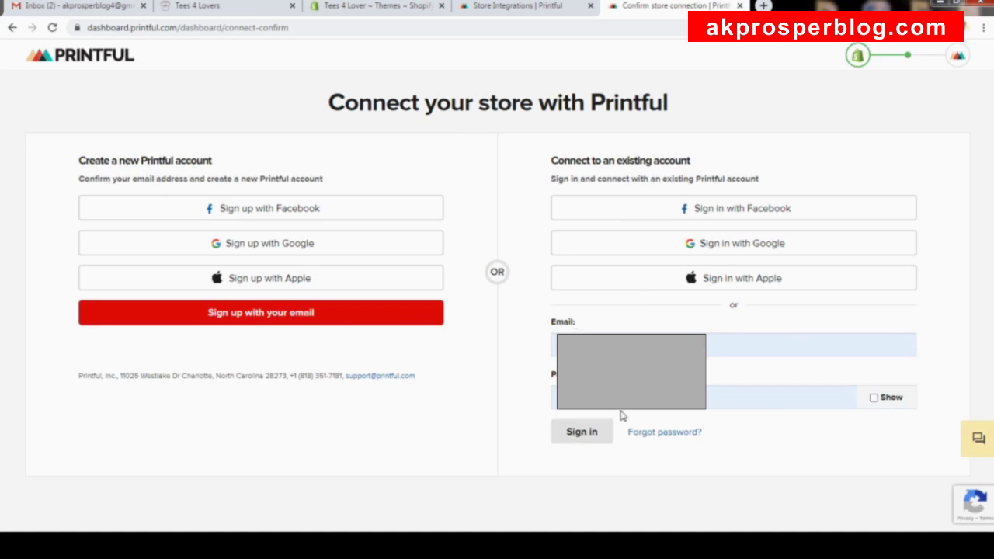
pyautogui.click(585, 439)
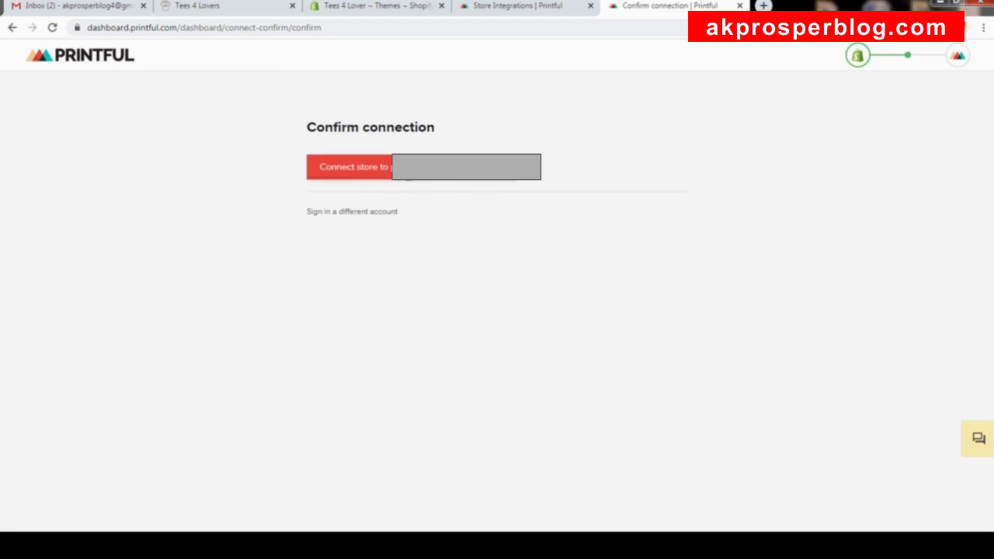
pyautogui.click(349, 177)
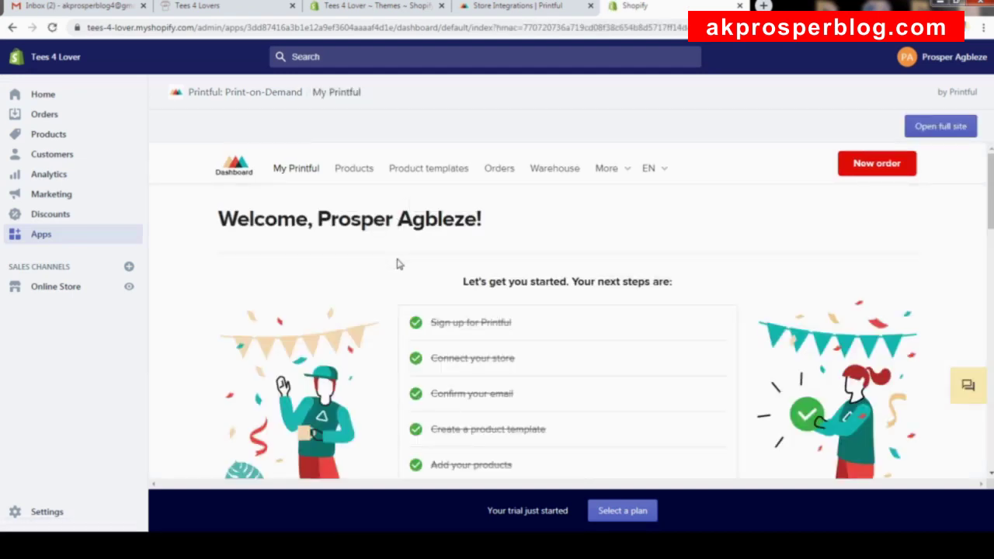
# Move between the Shopify admin and Printful tabs, then open Printful's connected Stores list.
pyautogui.scroll(-4, 473, 334)
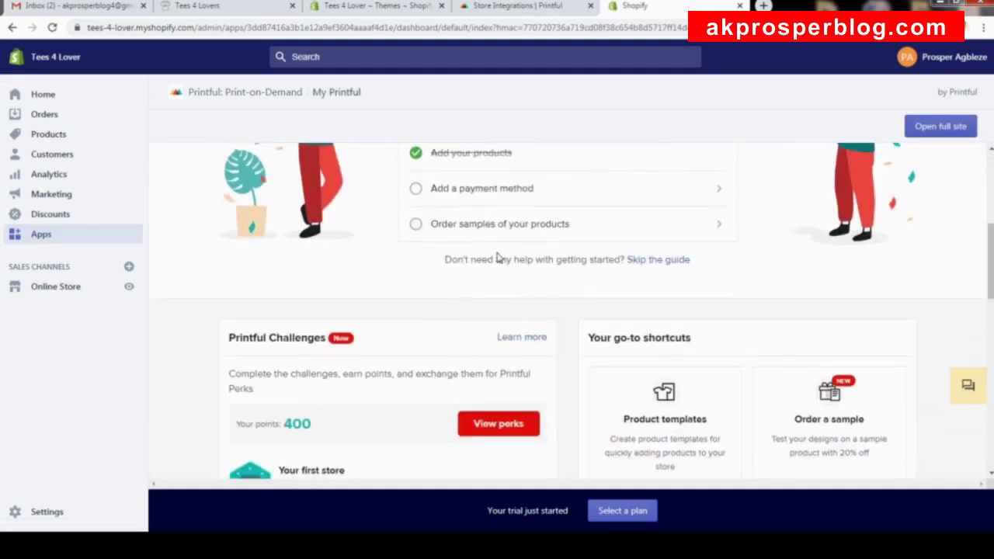
pyautogui.scroll(5, 498, 259)
pyautogui.click(521, 6)
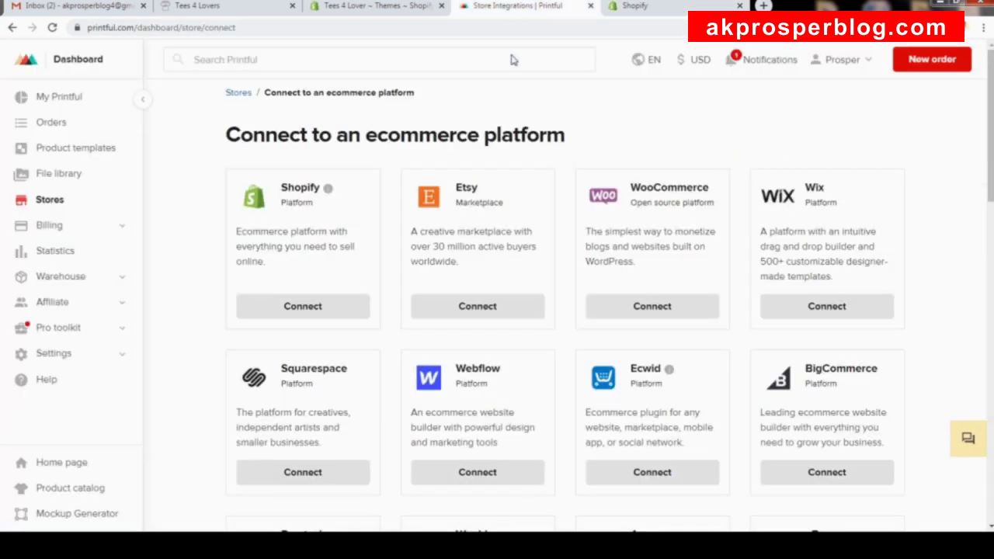
pyautogui.click(639, 6)
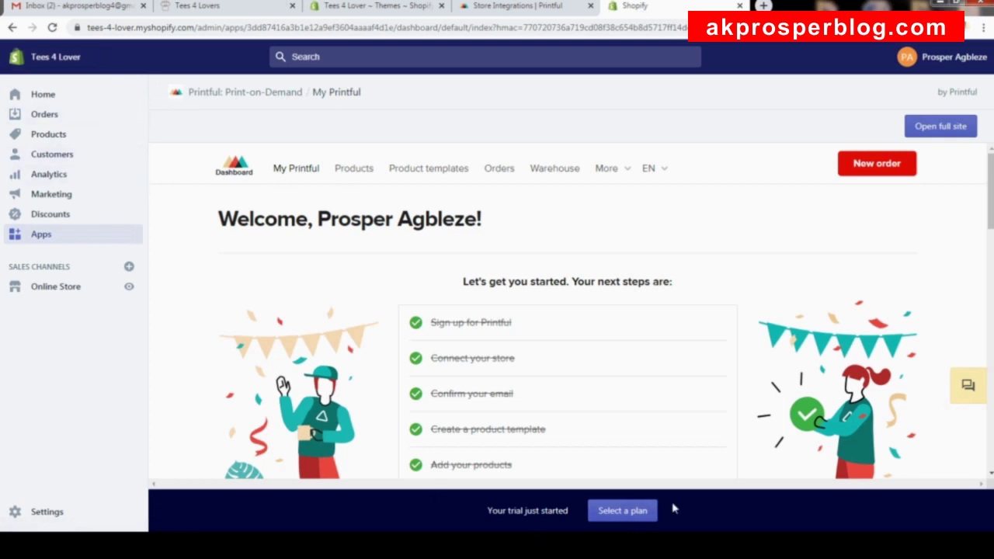
pyautogui.click(517, 6)
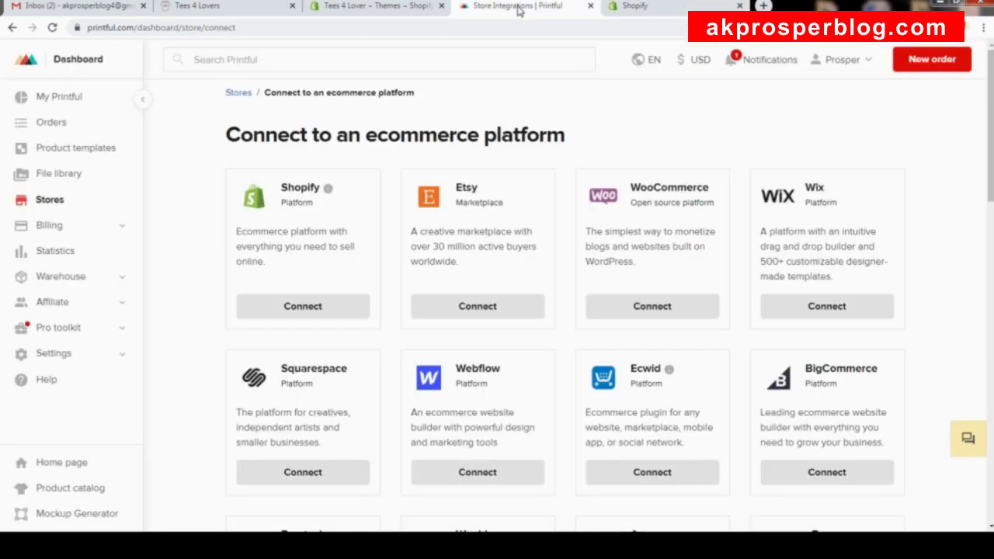
pyautogui.click(69, 203)
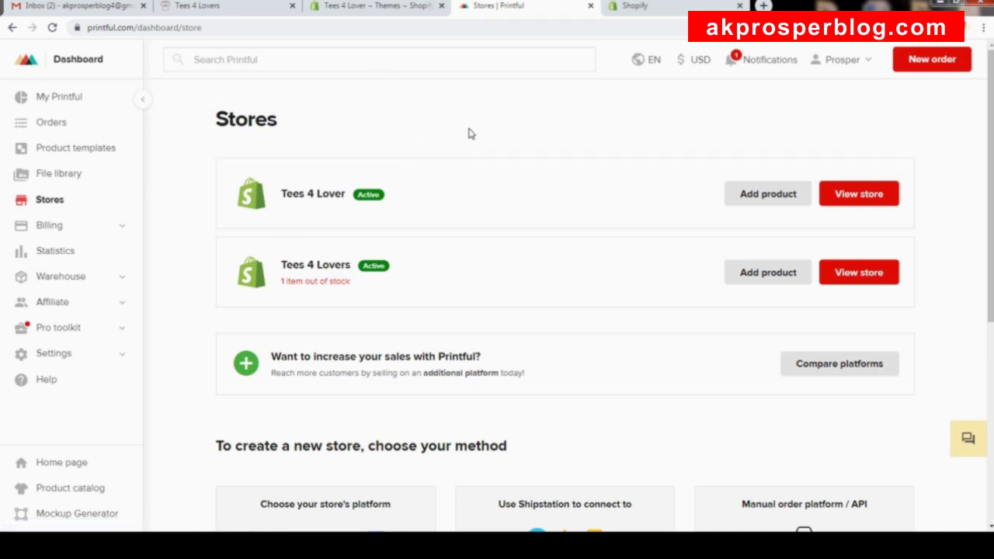
# Open Printful's Billing methods page, briefly checking the Orders overview along the way.
pyautogui.click(50, 225)
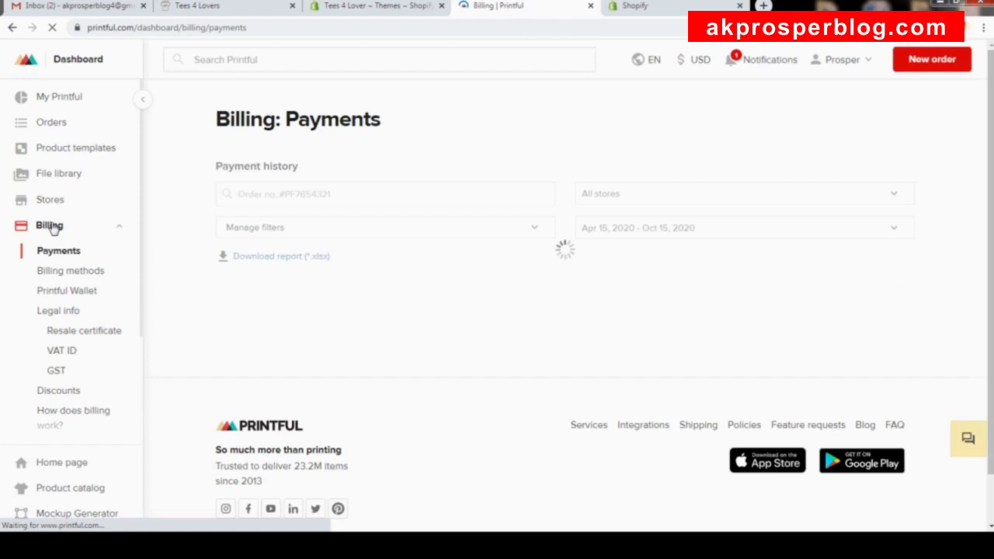
pyautogui.click(72, 272)
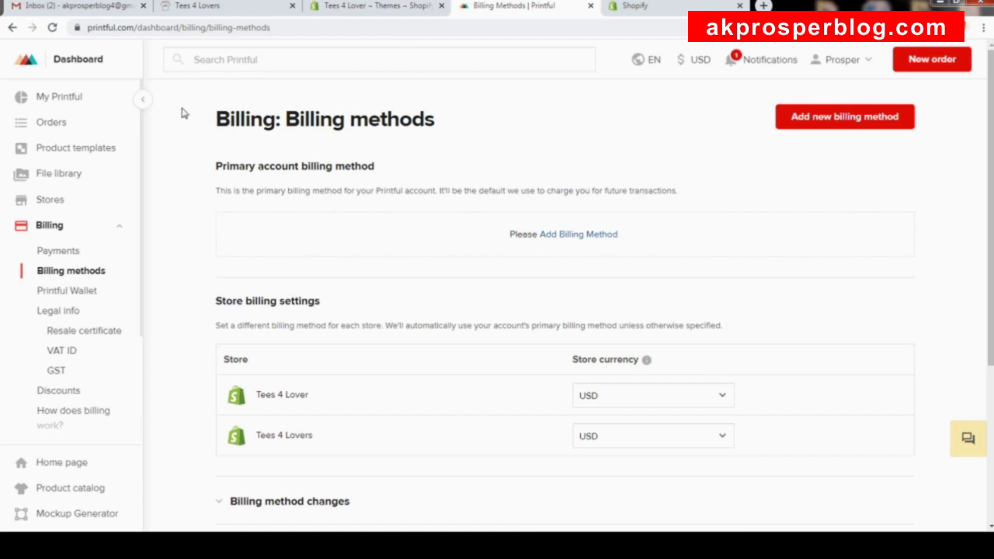
pyautogui.click(64, 126)
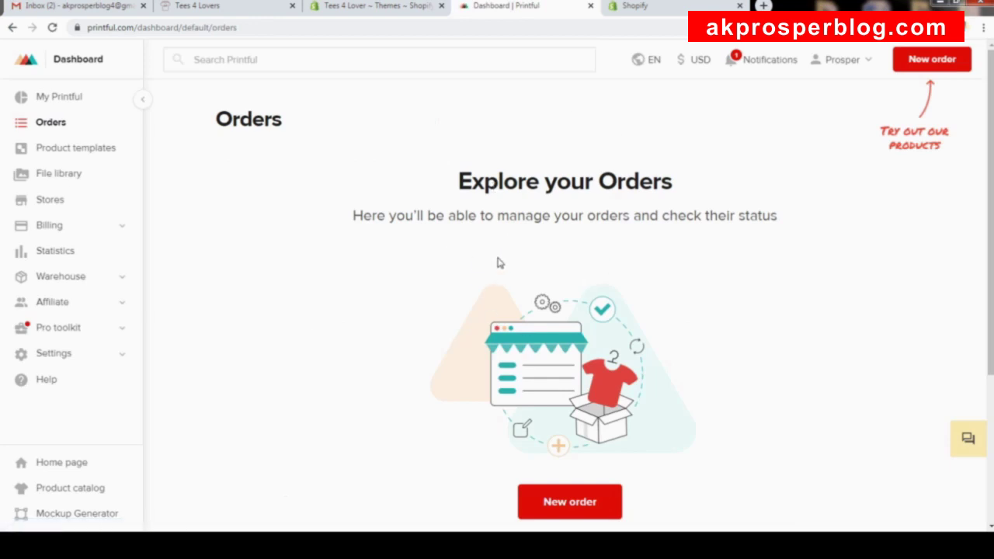
pyautogui.click(59, 228)
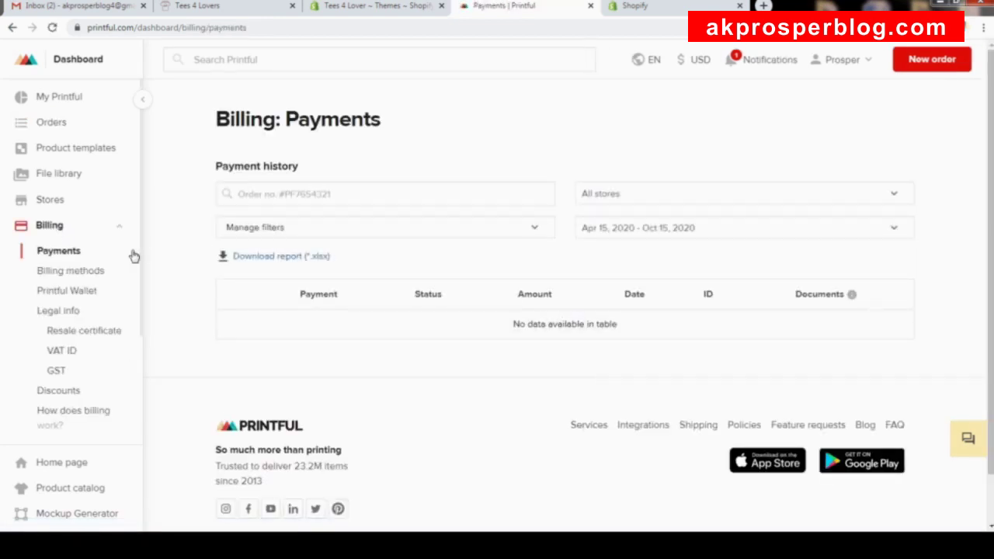
pyautogui.click(78, 274)
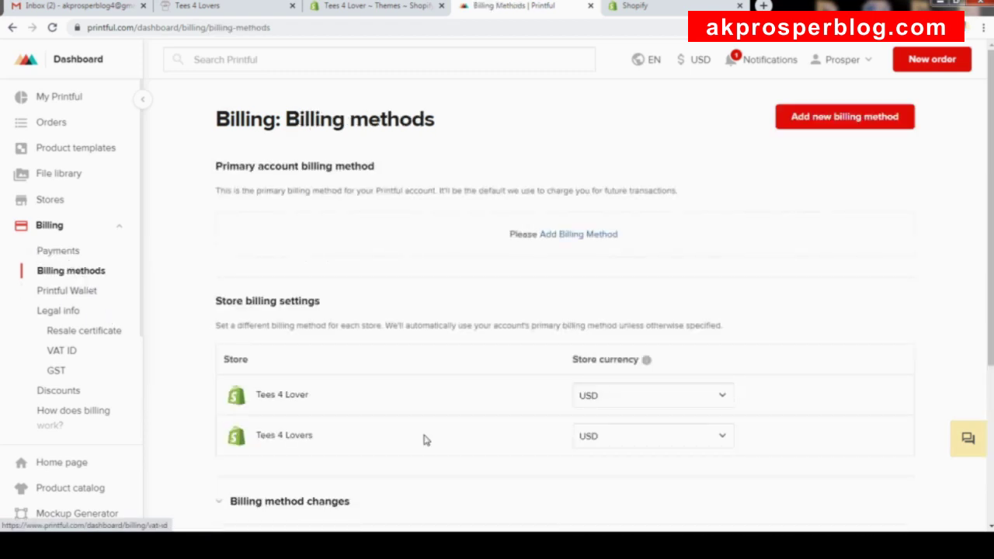
# Start a new billing method and look over the form without filling it in.
pyautogui.click(843, 121)
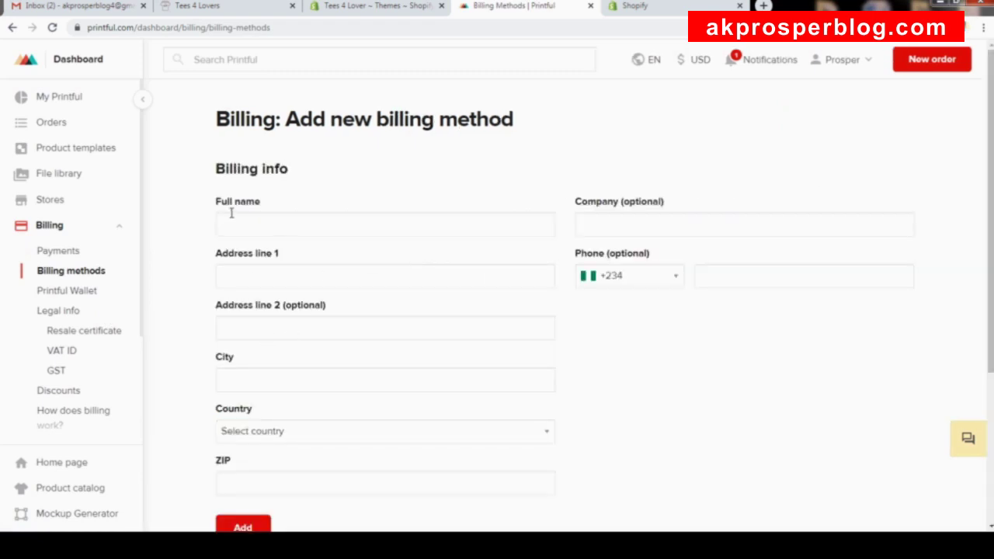
pyautogui.scroll(-2, 654, 252)
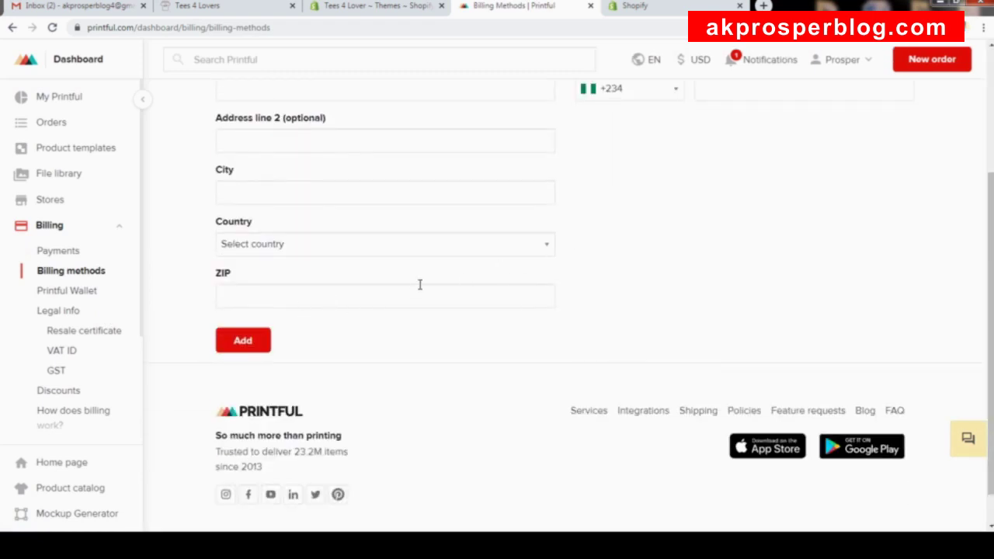
pyautogui.scroll(1, 643, 288)
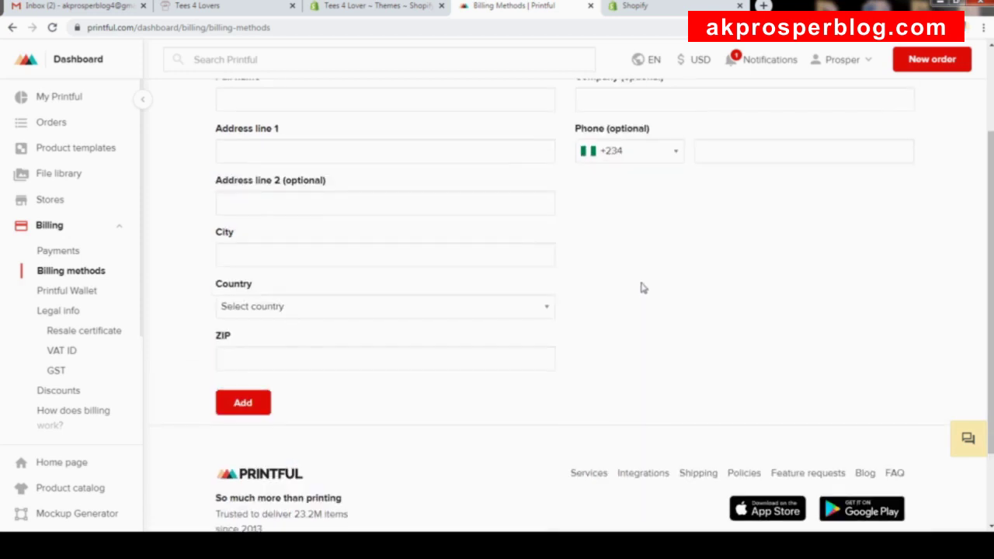
pyautogui.scroll(-1, 643, 288)
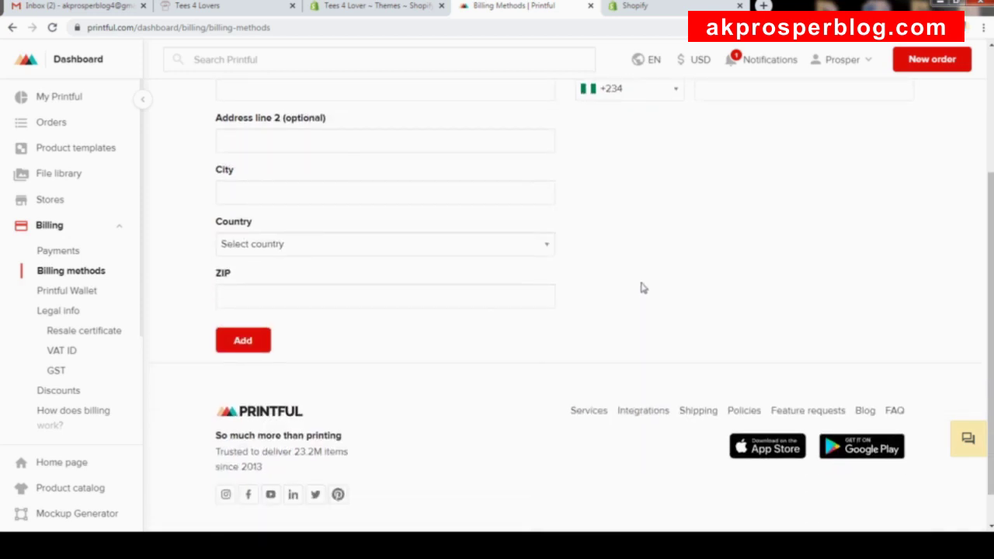
pyautogui.scroll(-1, 643, 289)
pyautogui.scroll(4, 643, 289)
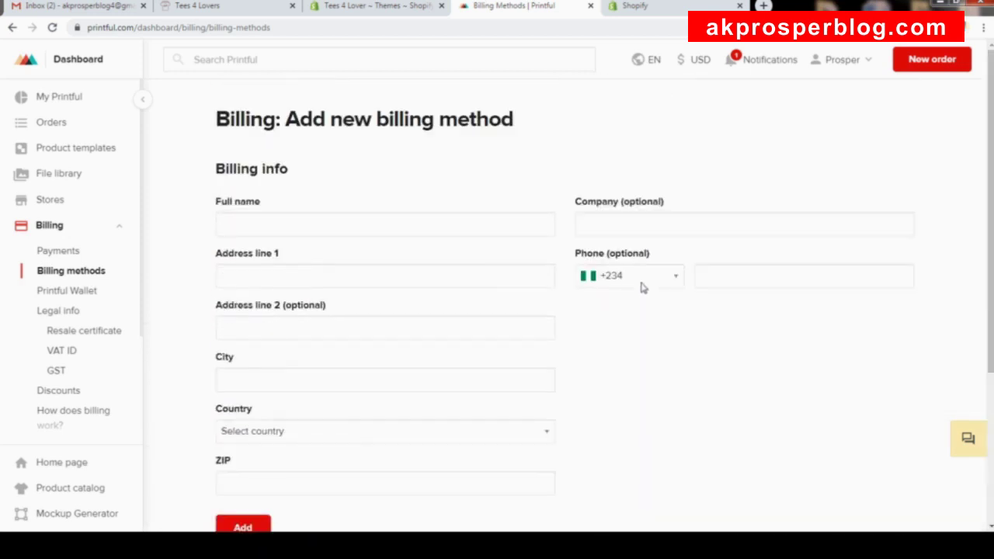
pyautogui.scroll(-2, 679, 350)
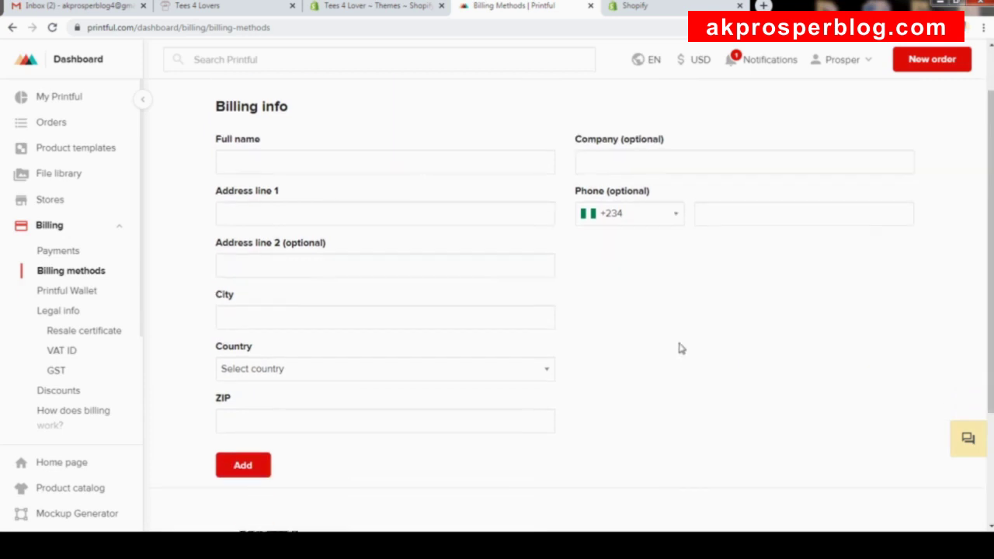
pyautogui.scroll(2, 746, 346)
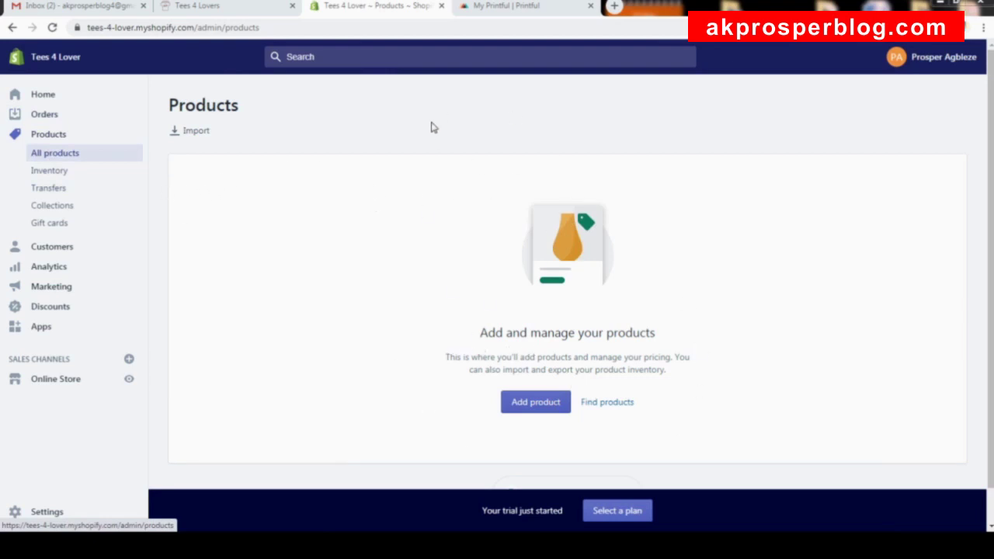
# Browse Printful's saved t-shirt Product templates, glancing at the live Tees 4 Lovers storefront.
pyautogui.click(494, 9)
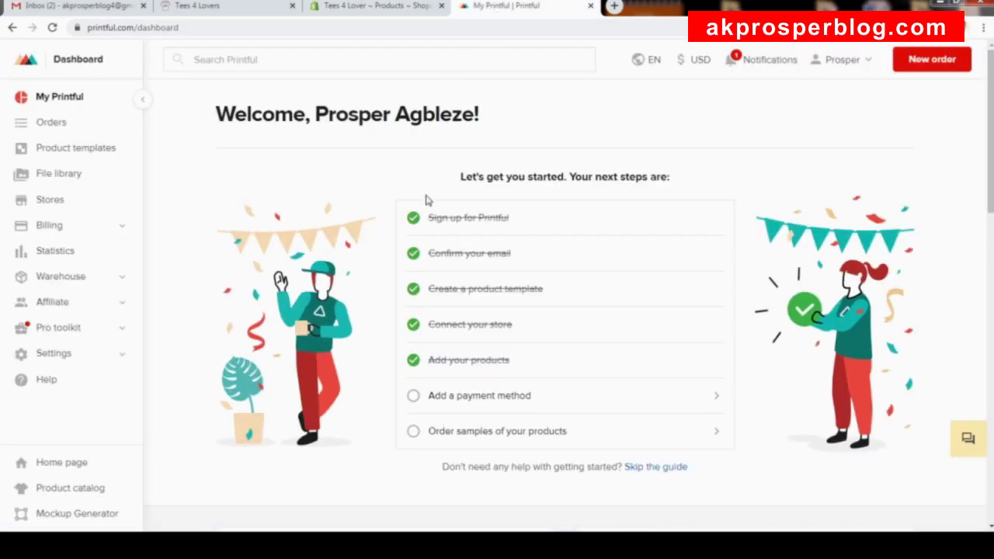
pyautogui.click(76, 156)
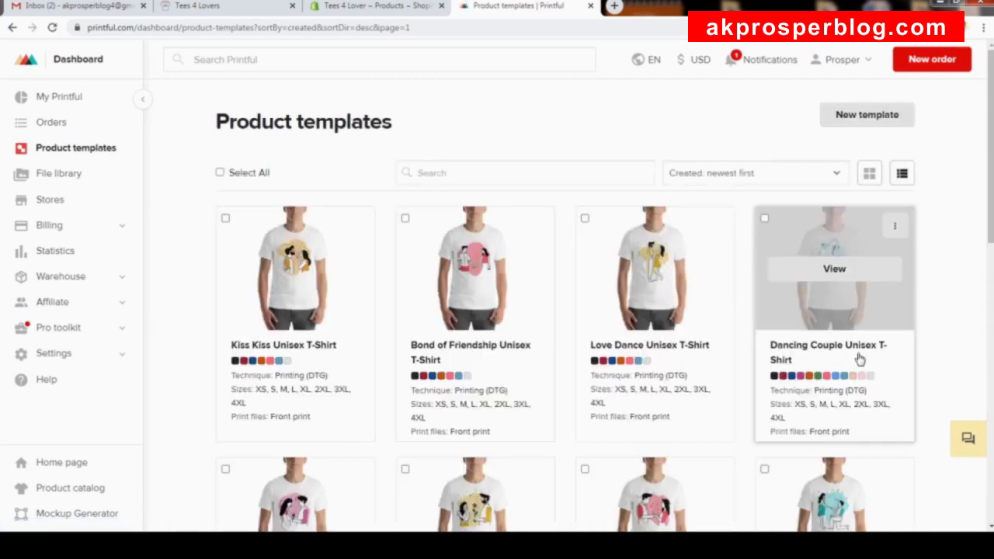
pyautogui.moveTo(991, 148); pyautogui.dragTo(991, 284)
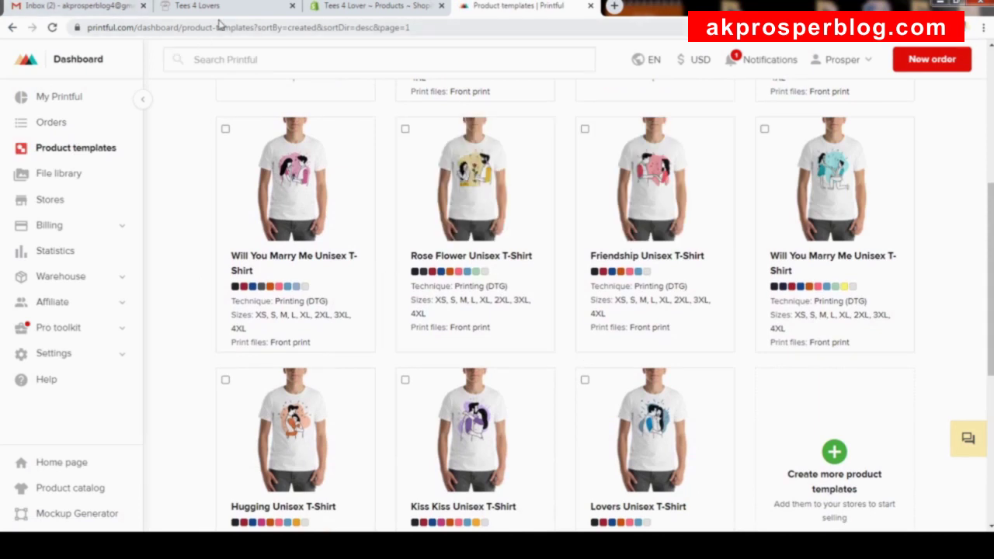
pyautogui.click(225, 7)
pyautogui.scroll(-5, 488, 442)
pyautogui.scroll(-4, 492, 411)
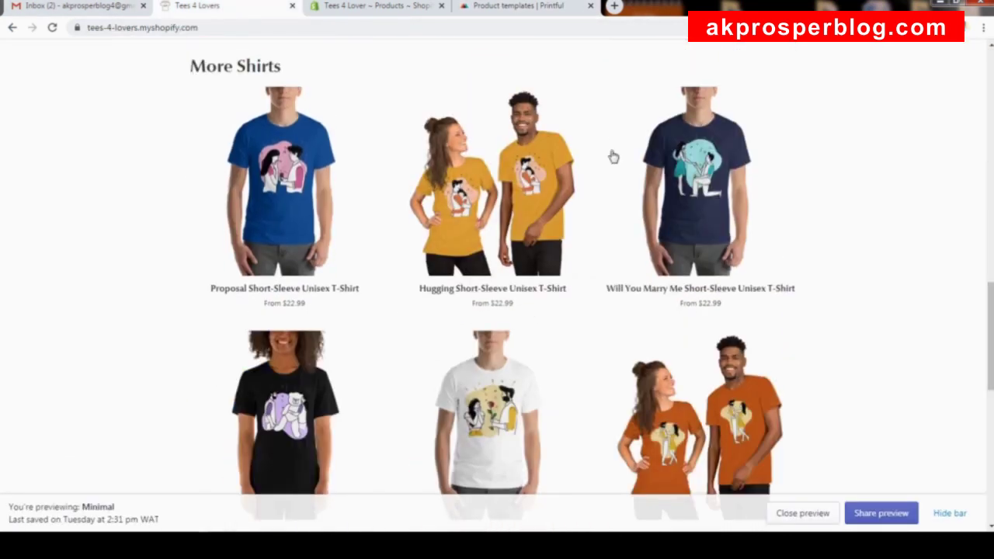
pyautogui.click(485, 8)
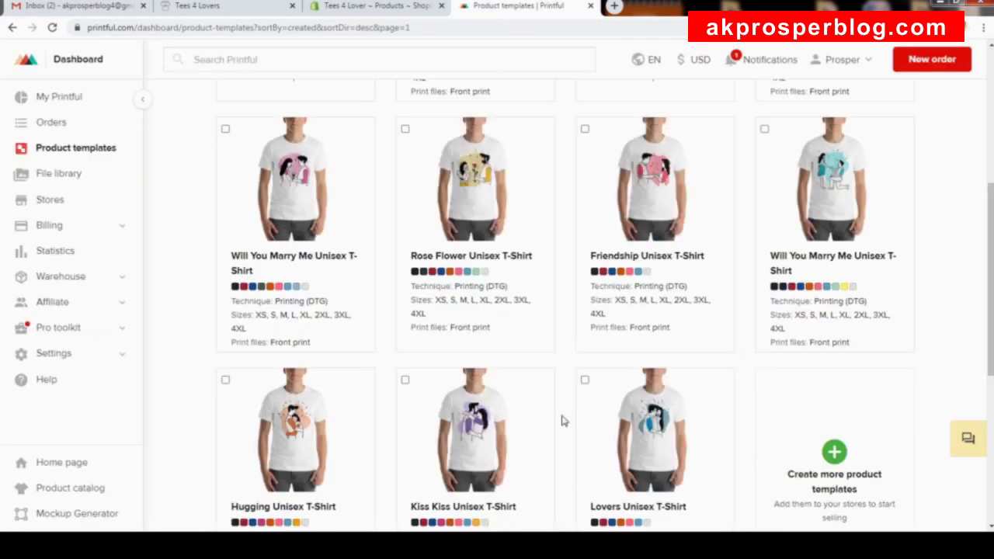
pyautogui.scroll(10, 739, 424)
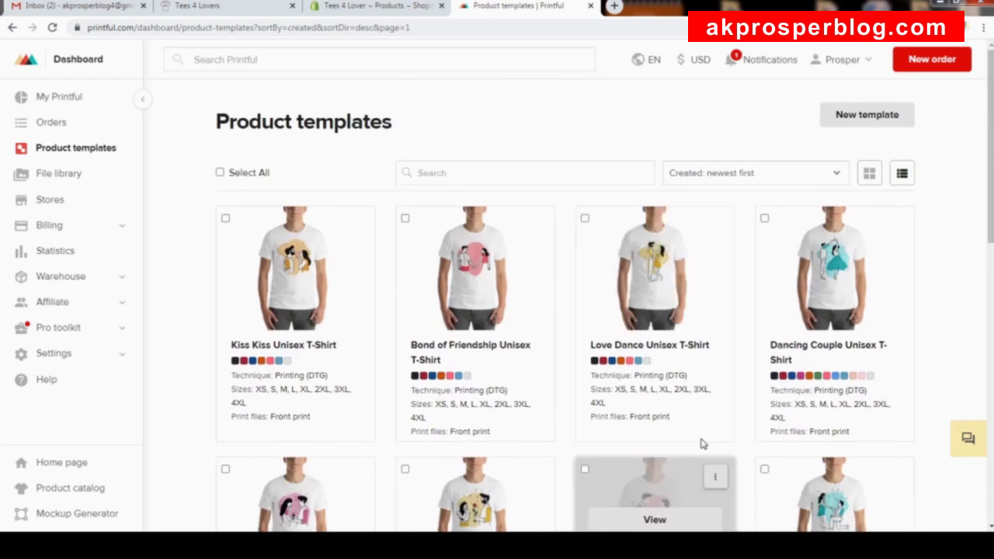
pyautogui.click(861, 117)
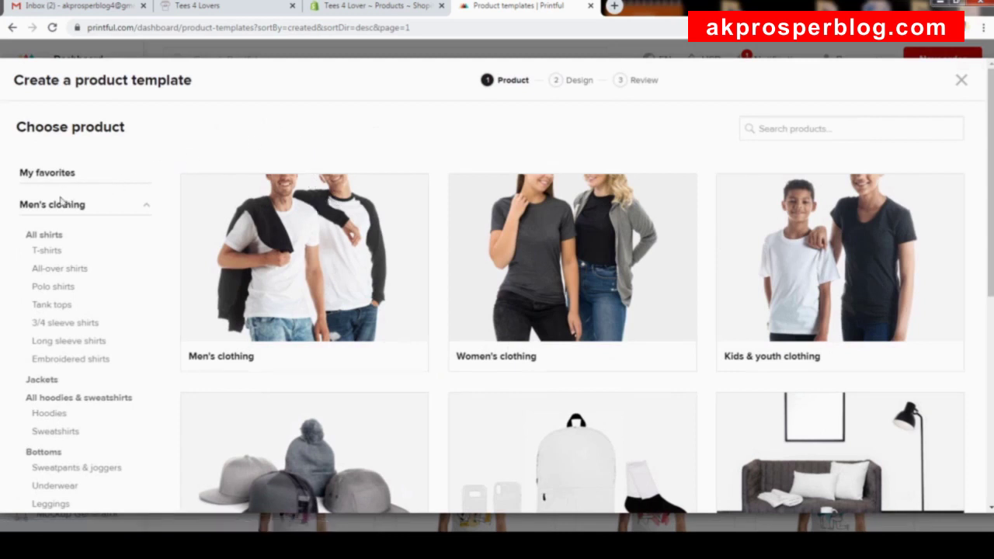
pyautogui.scroll(-1, 95, 267)
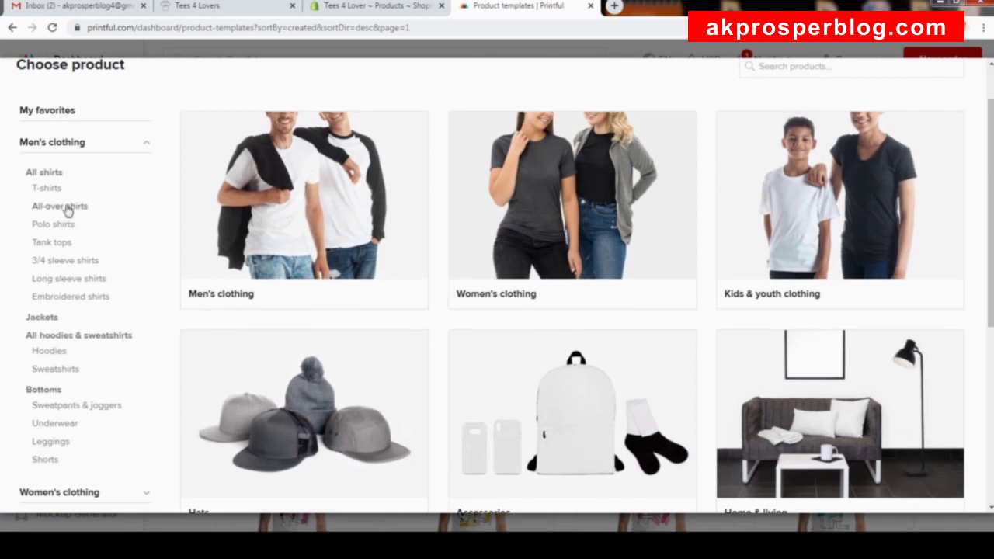
pyautogui.scroll(-3, 90, 241)
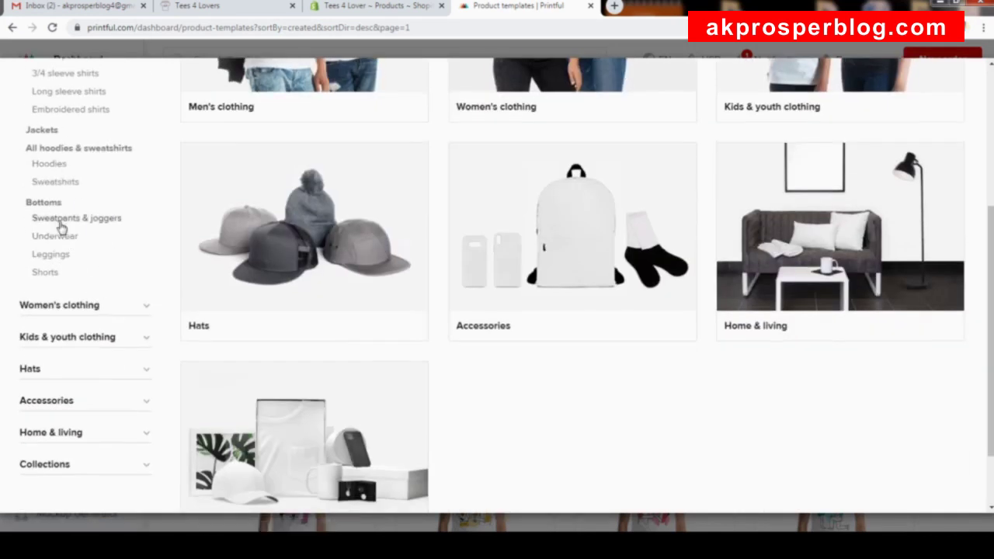
pyautogui.click(55, 236)
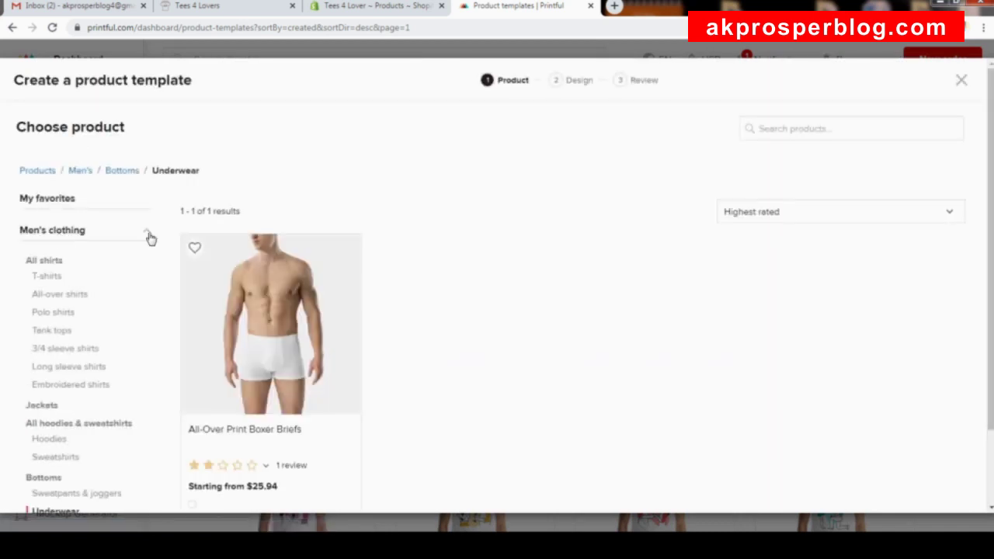
pyautogui.scroll(-1, 163, 256)
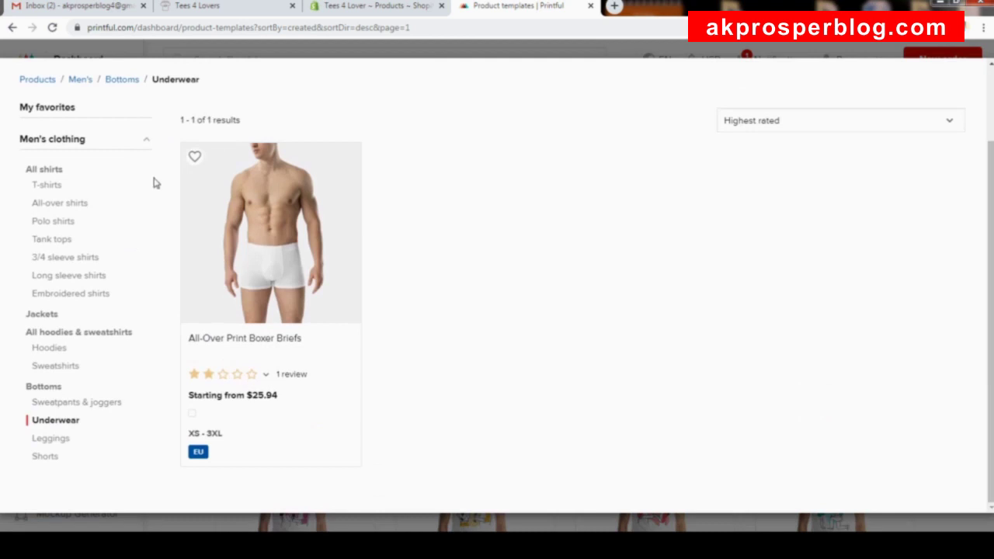
pyautogui.click(148, 144)
pyautogui.click(148, 144)
pyautogui.click(148, 144)
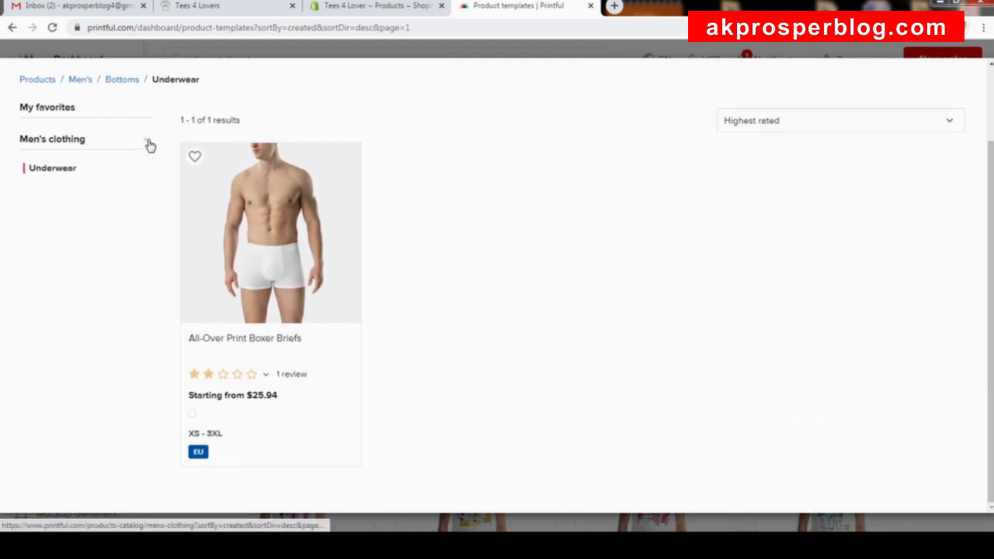
pyautogui.scroll(2, 149, 146)
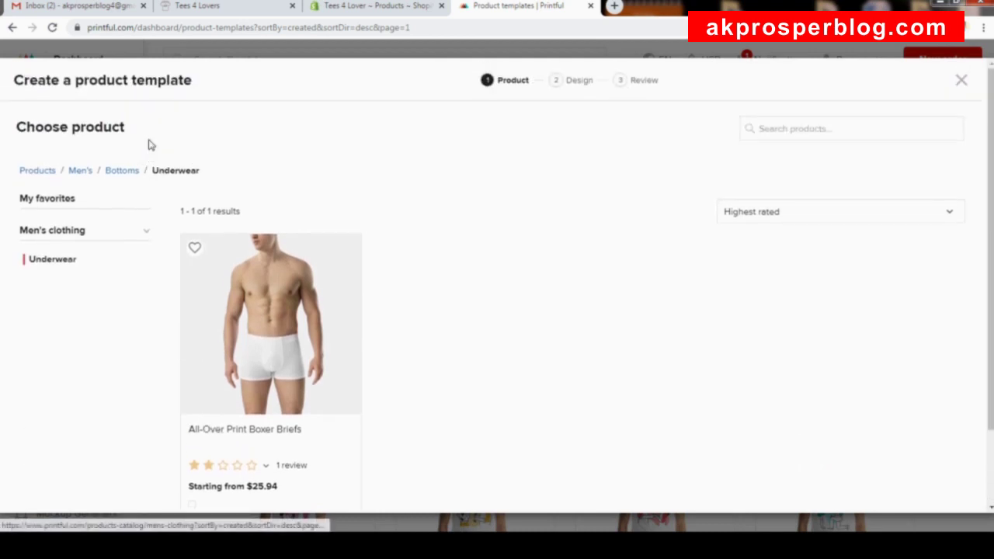
pyautogui.click(51, 229)
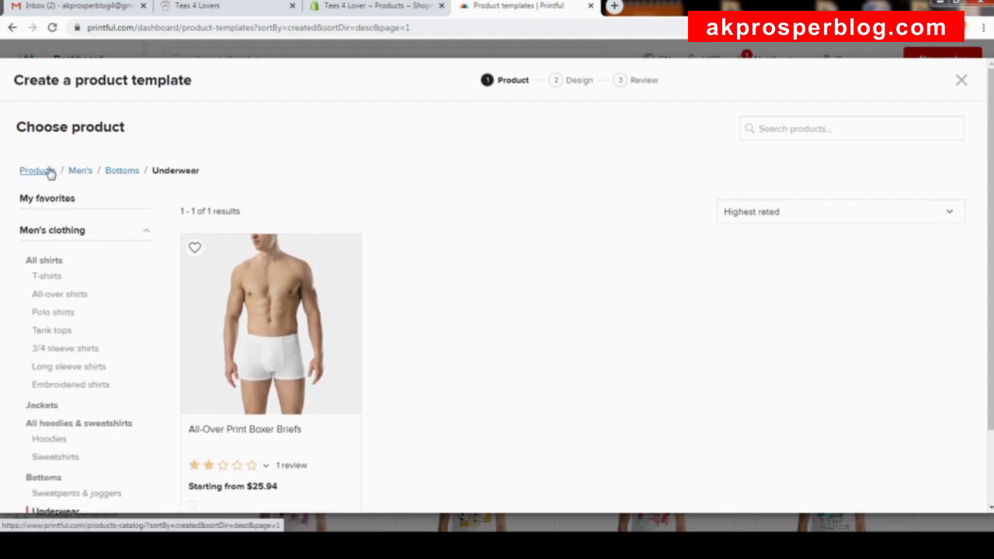
pyautogui.click(37, 170)
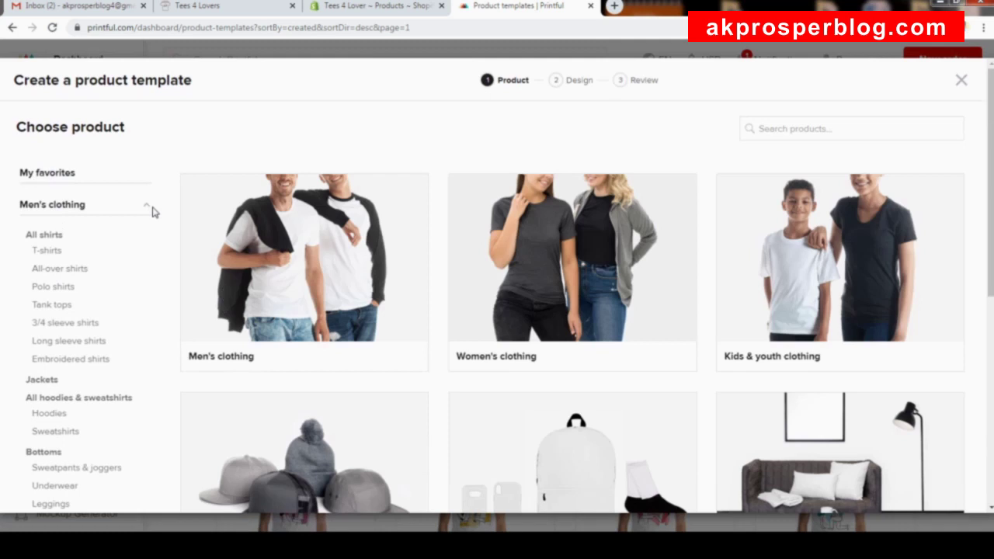
pyautogui.scroll(-3, 150, 136)
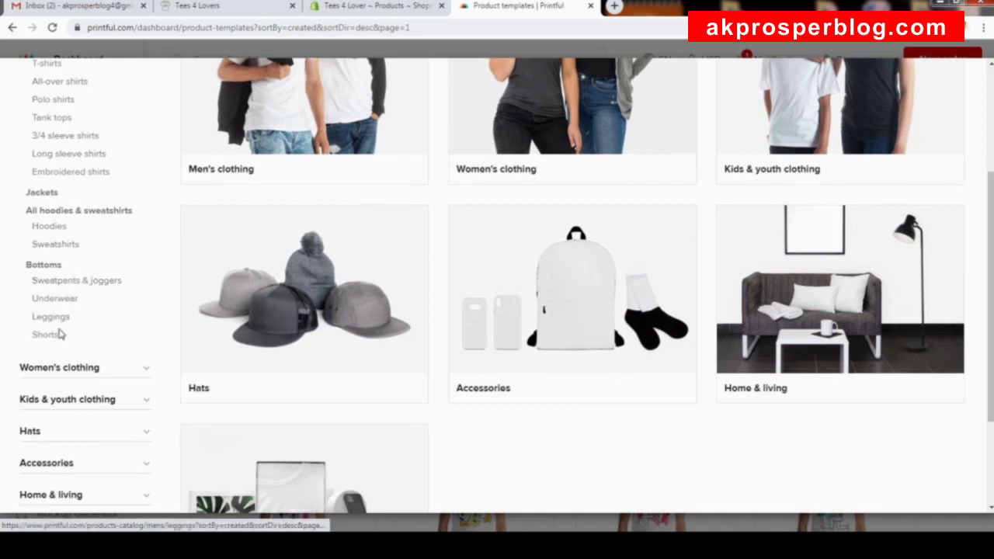
pyautogui.scroll(-1, 147, 261)
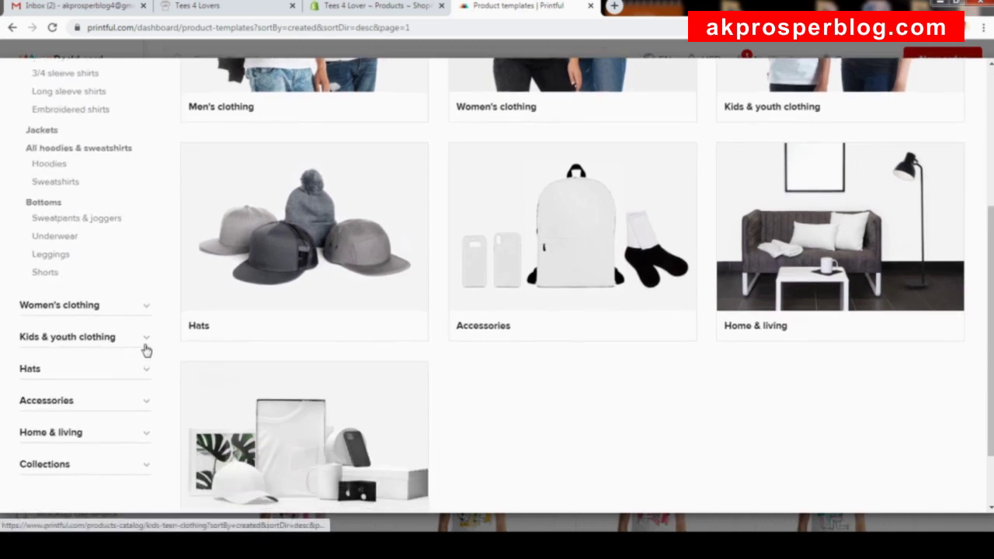
pyautogui.click(146, 349)
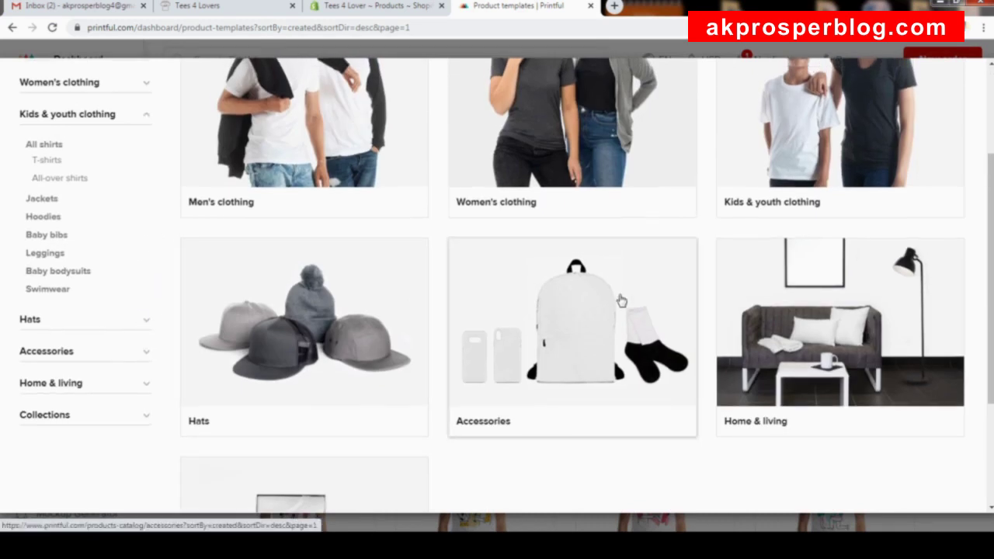
pyautogui.scroll(-3, 621, 295)
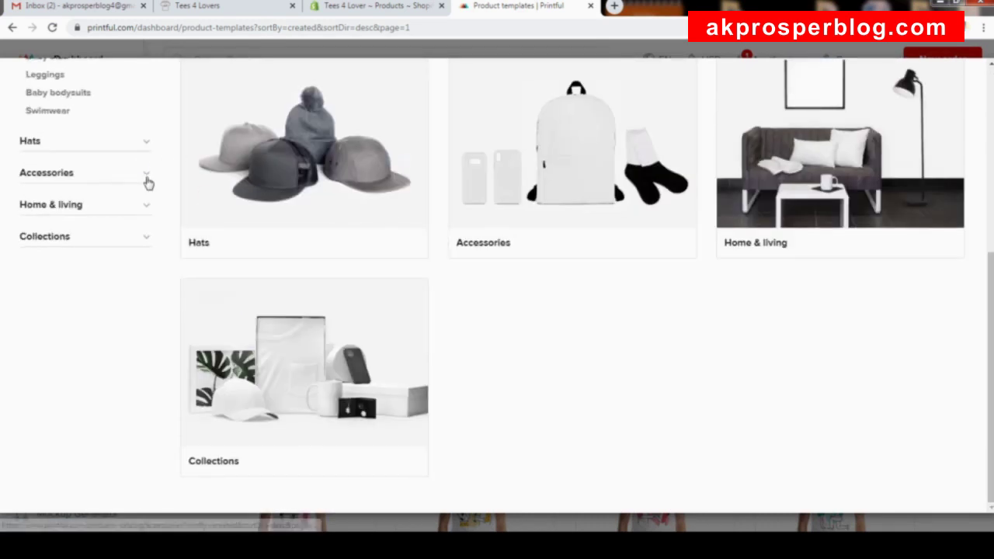
pyautogui.click(147, 180)
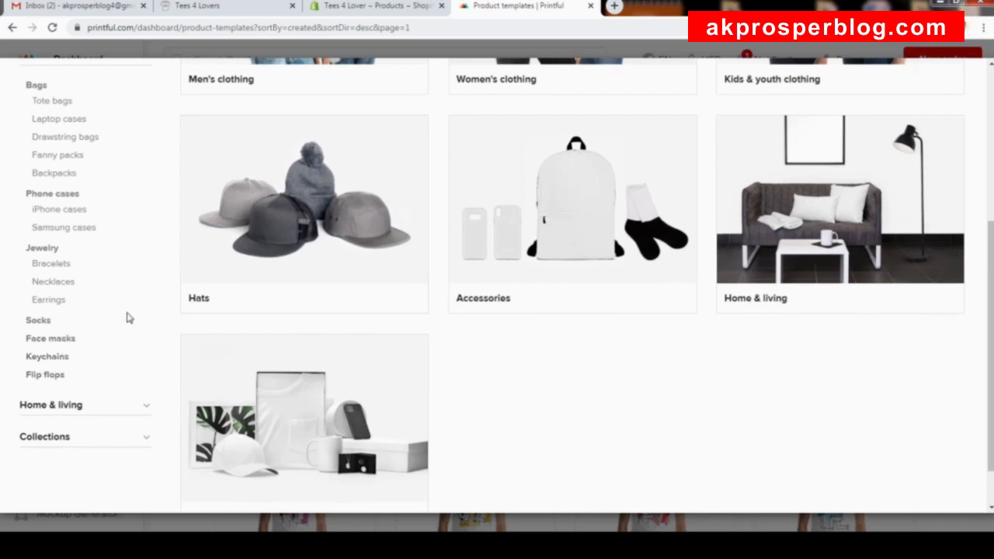
pyautogui.scroll(2, 182, 182)
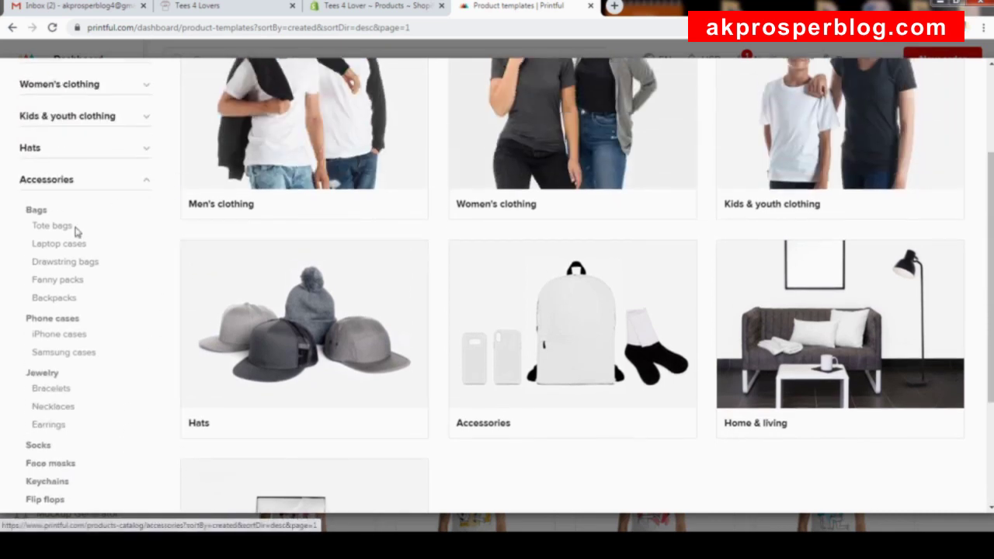
pyautogui.click(66, 323)
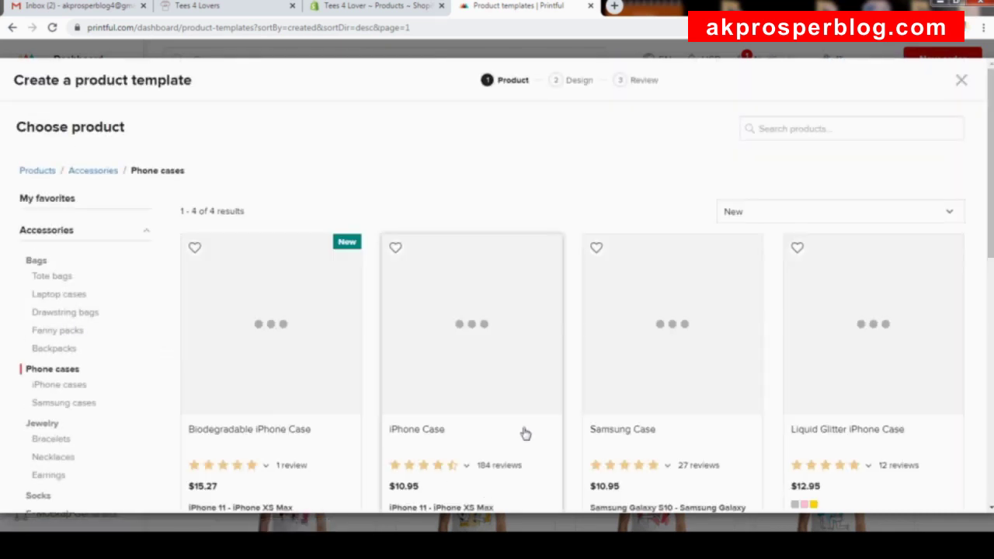
pyautogui.scroll(-3, 530, 295)
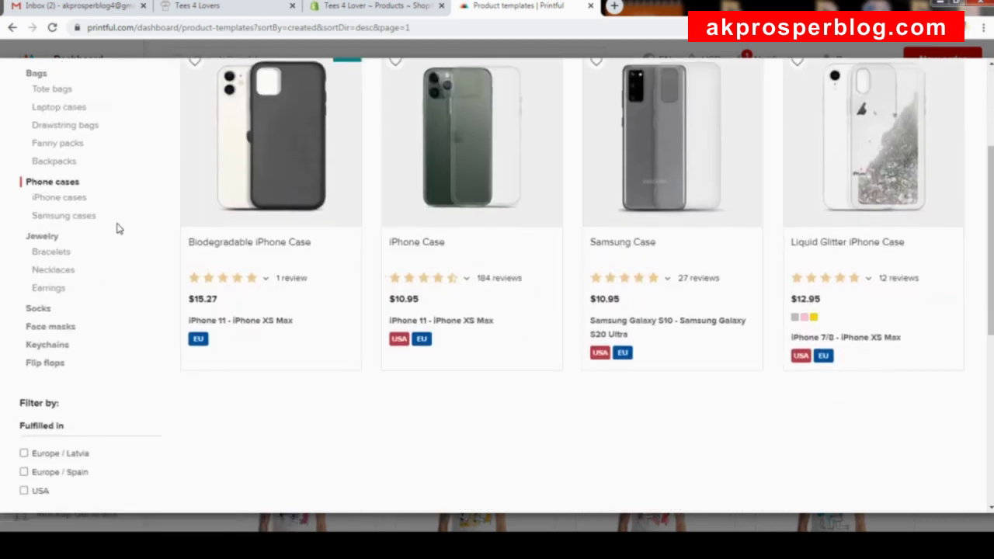
pyautogui.click(54, 328)
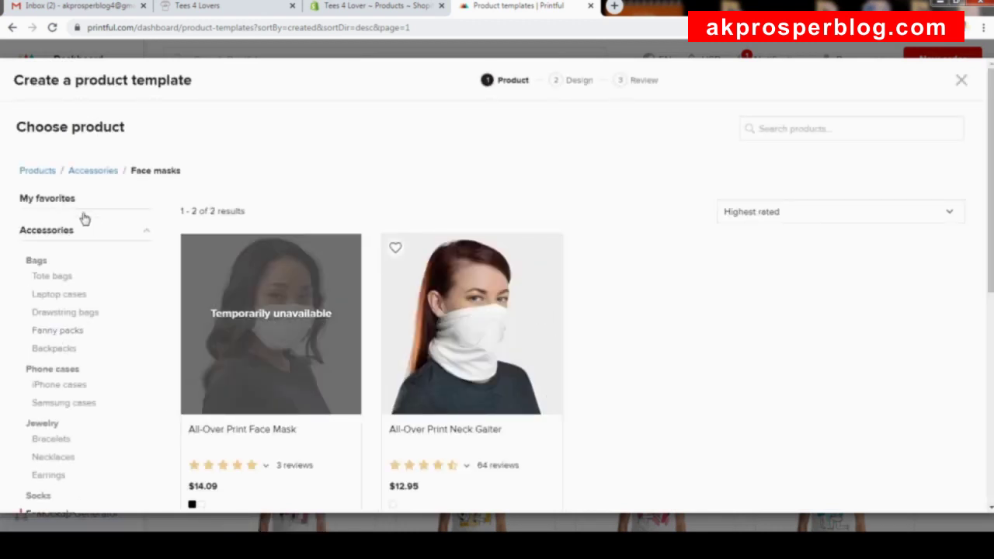
pyautogui.click(146, 231)
pyautogui.click(37, 170)
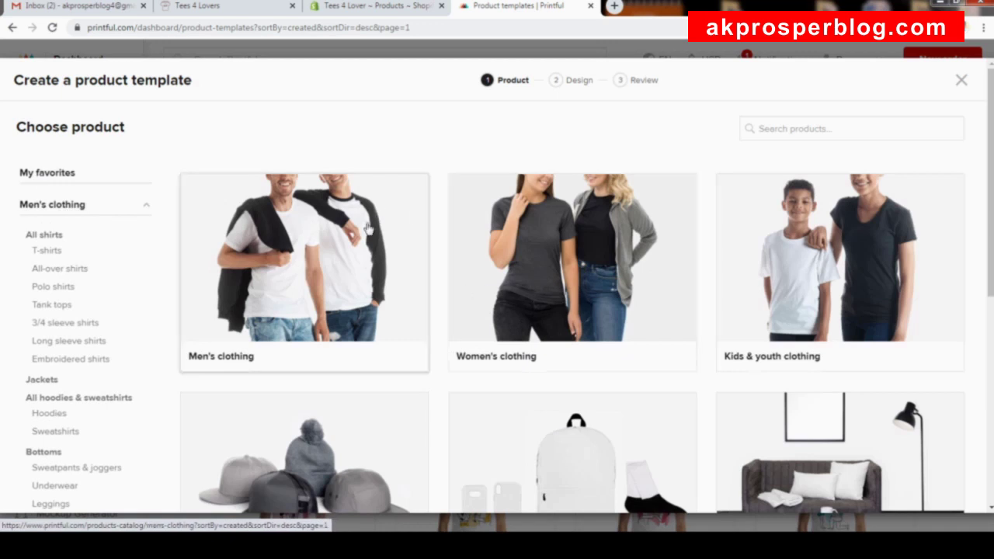
# Browse to Men's clothing > T-shirts, listing 24 shirts led by the Bella + Canvas 3001.
pyautogui.scroll(-3, 418, 273)
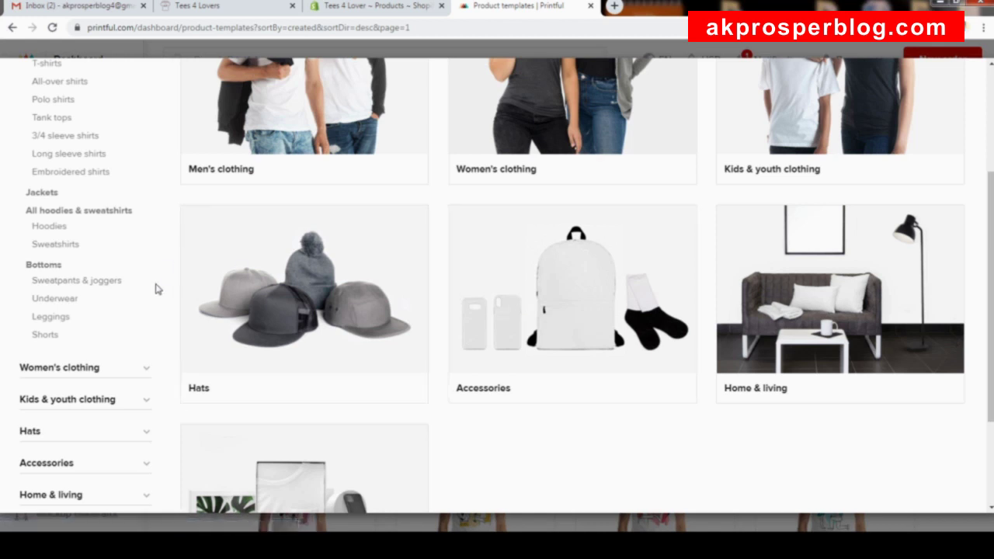
pyautogui.scroll(3, 280, 272)
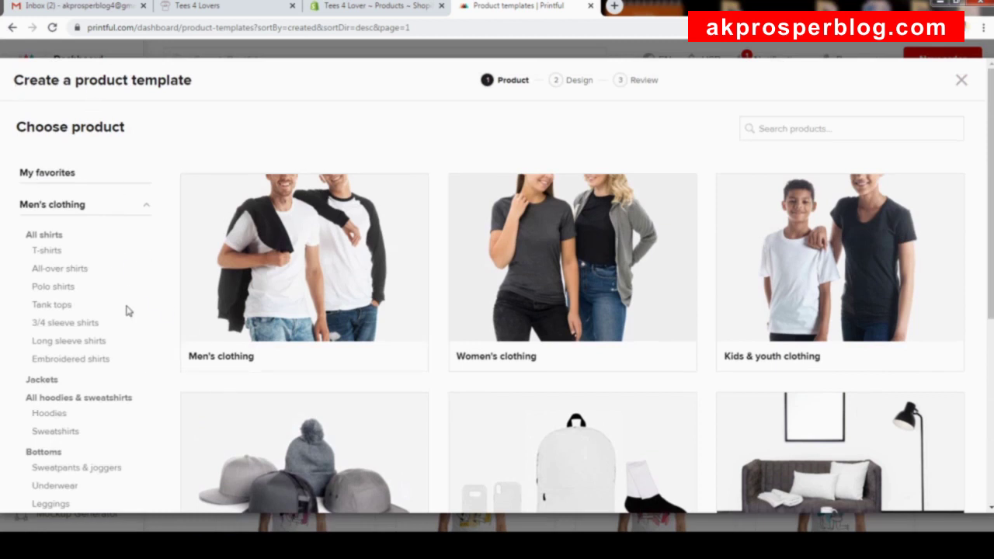
pyautogui.click(292, 294)
pyautogui.scroll(-1, 417, 402)
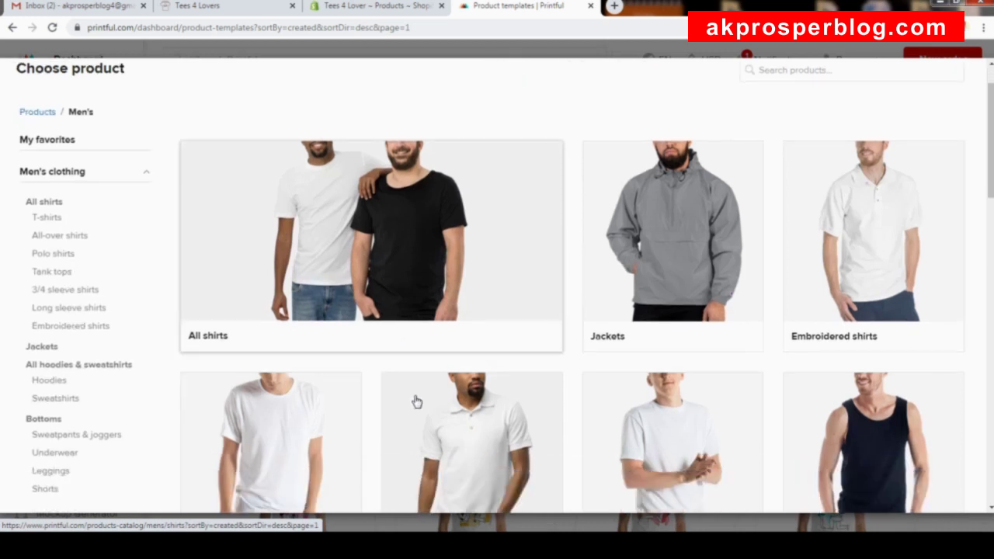
pyautogui.scroll(-1, 412, 400)
pyautogui.scroll(-3, 365, 389)
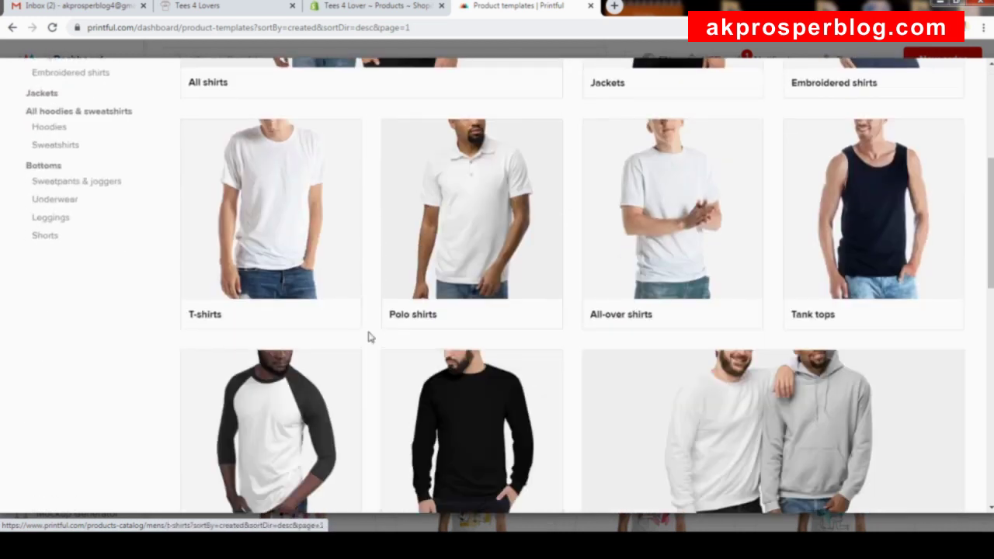
pyautogui.scroll(-4, 371, 340)
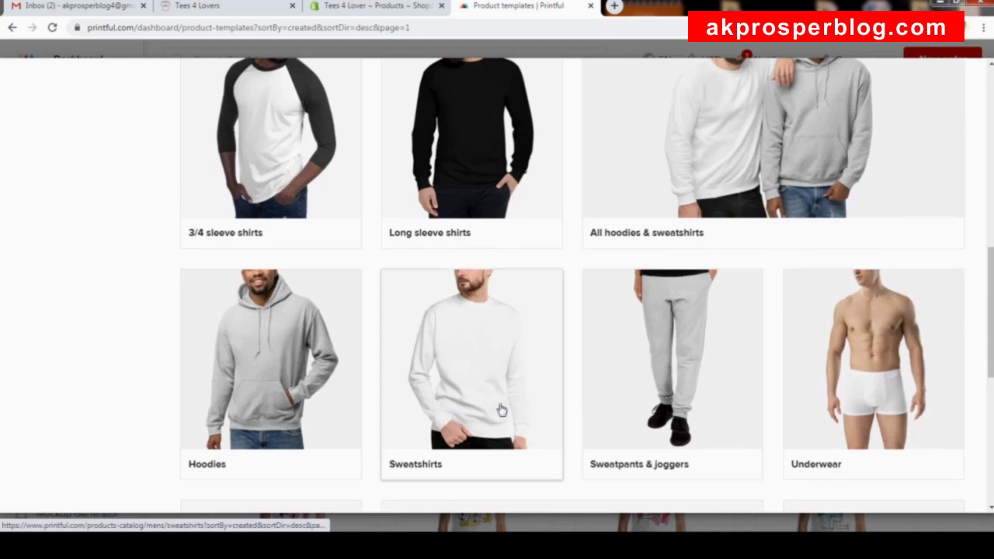
pyautogui.scroll(8, 526, 344)
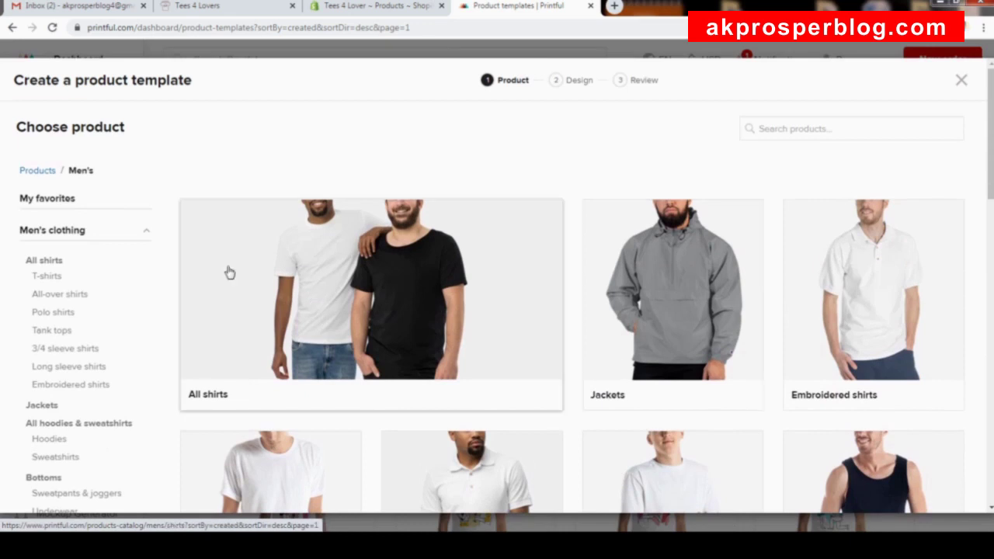
pyautogui.click(56, 278)
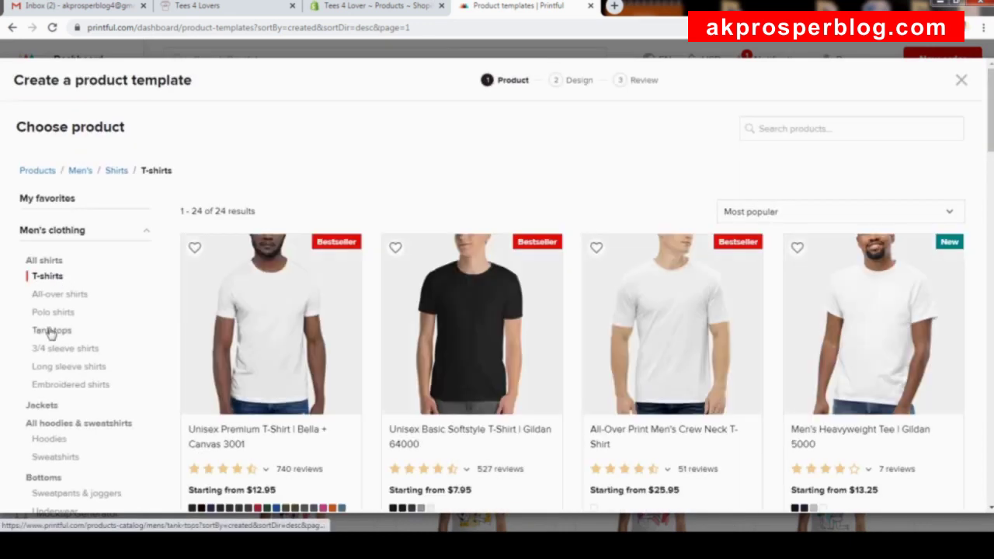
pyautogui.scroll(-3, 782, 357)
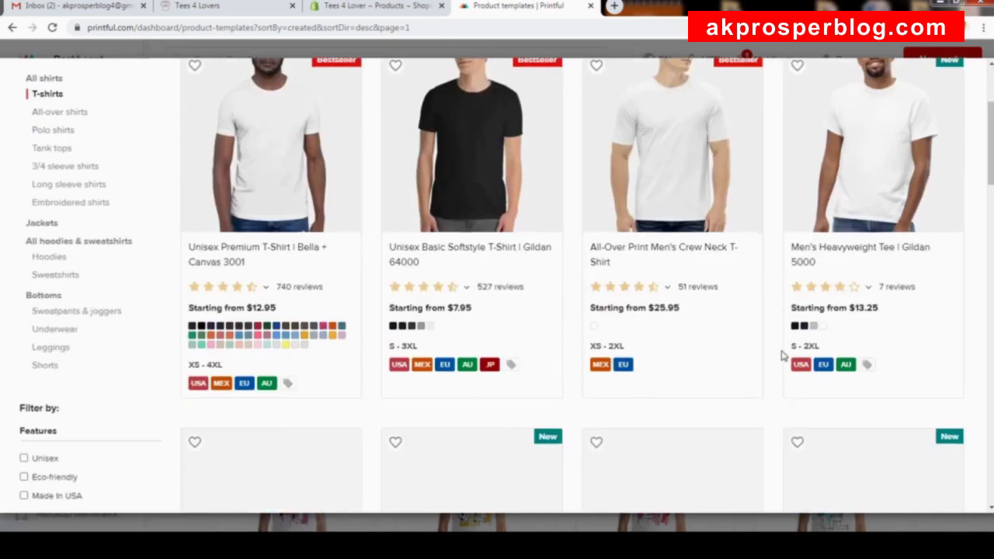
pyautogui.scroll(3, 600, 424)
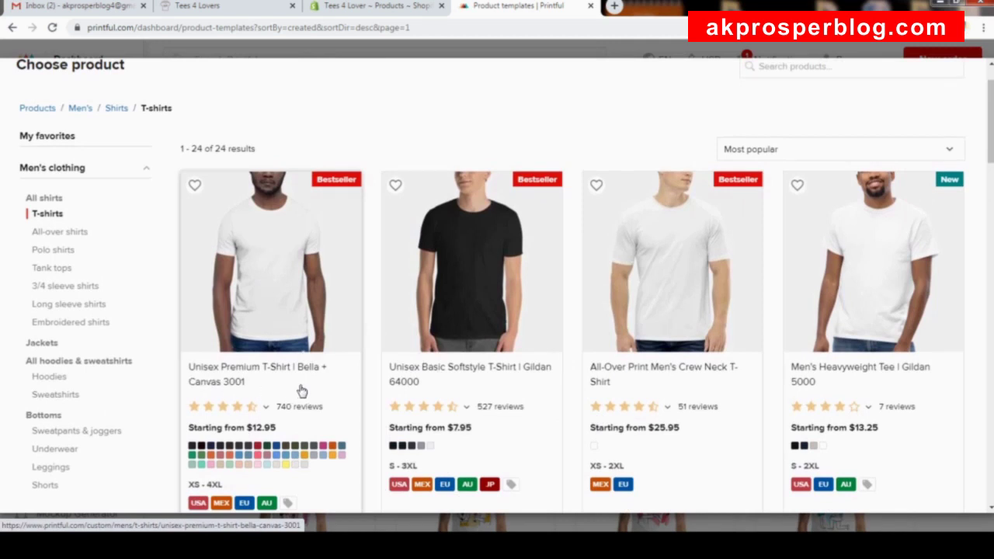
# Start a template with the Bella + Canvas 3001 tee and open the store's file library.
pyautogui.click(277, 306)
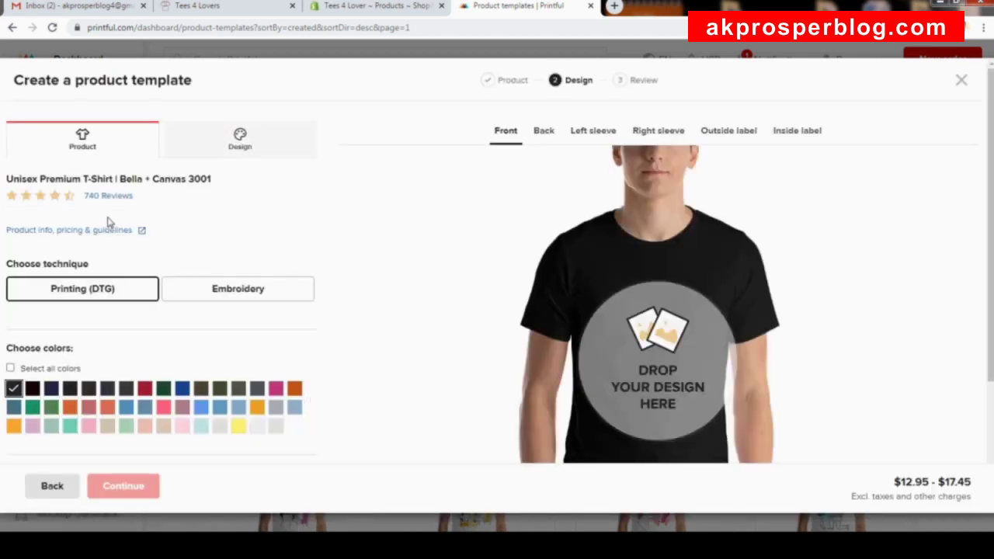
pyautogui.click(667, 372)
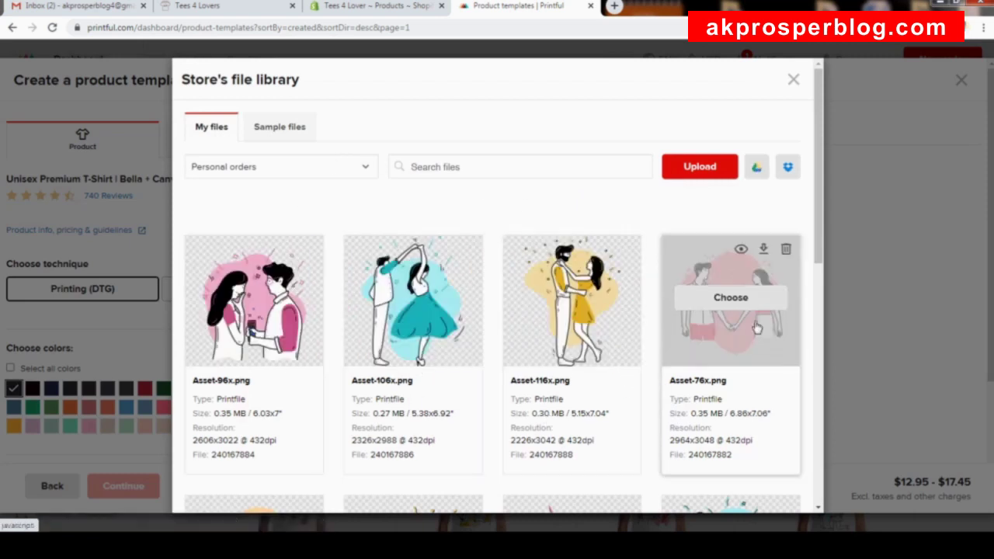
pyautogui.scroll(-2, 819, 295)
pyautogui.scroll(-4, 819, 295)
pyautogui.scroll(6, 820, 257)
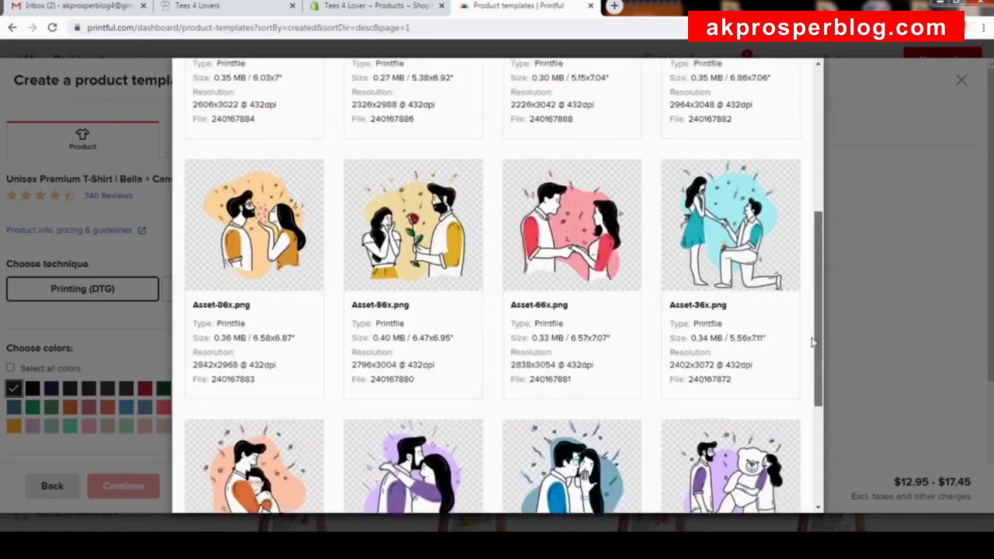
pyautogui.click(832, 200)
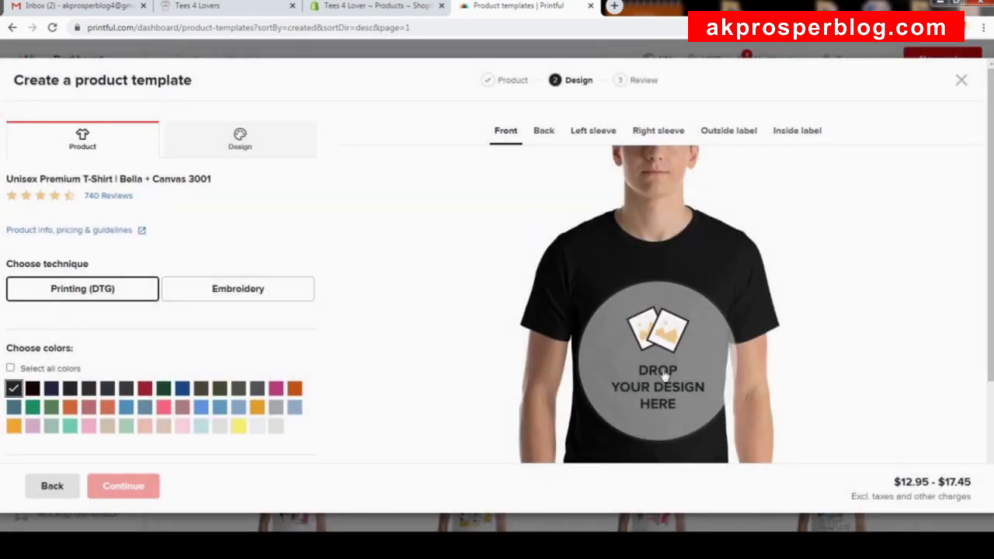
pyautogui.click(664, 376)
pyautogui.moveTo(417, 333)
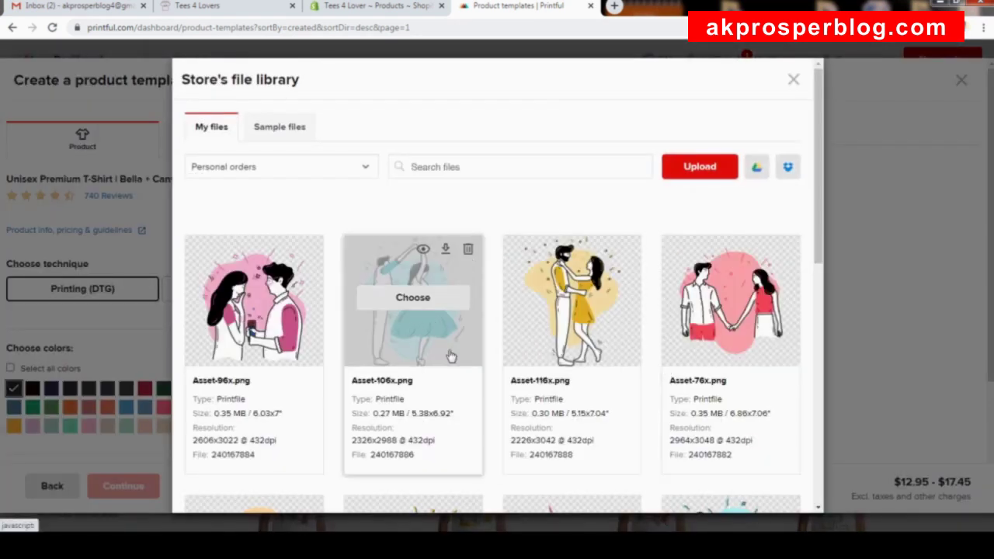
# Accept the upload terms and upload 'teens for lovers' from the SHOPIFT TUTORIAL folder.
pyautogui.click(699, 167)
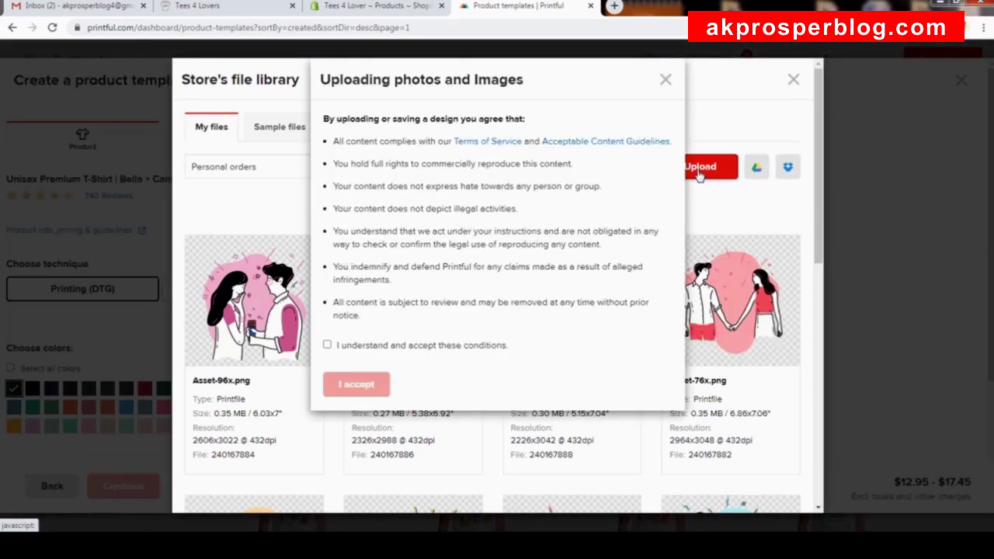
pyautogui.click(374, 346)
pyautogui.click(361, 385)
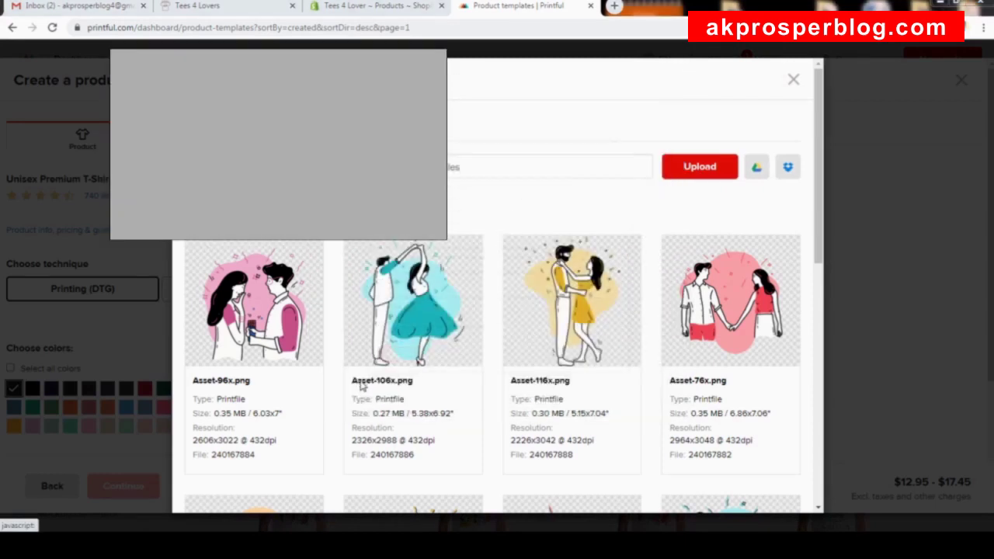
pyautogui.moveTo(488, 83); pyautogui.dragTo(489, 125)
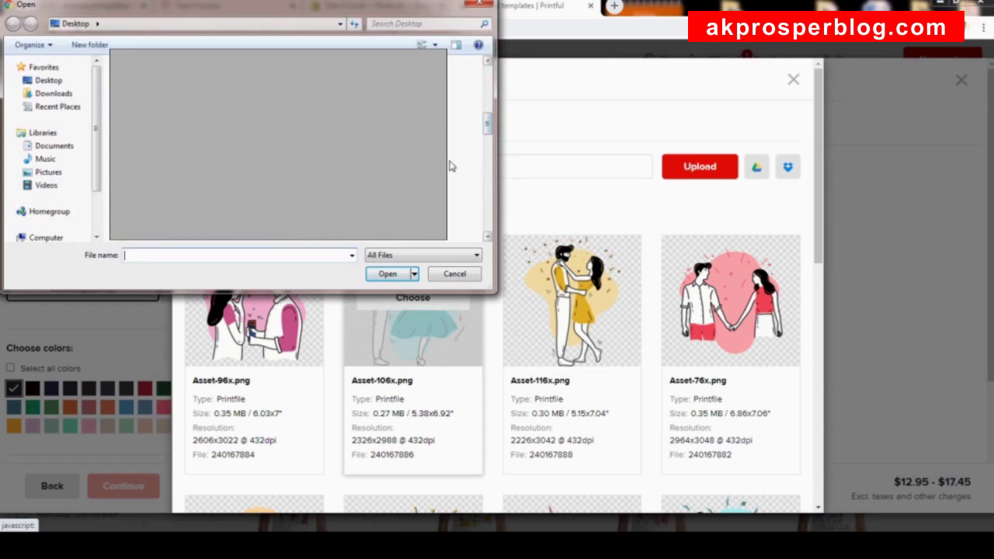
pyautogui.press('Return')
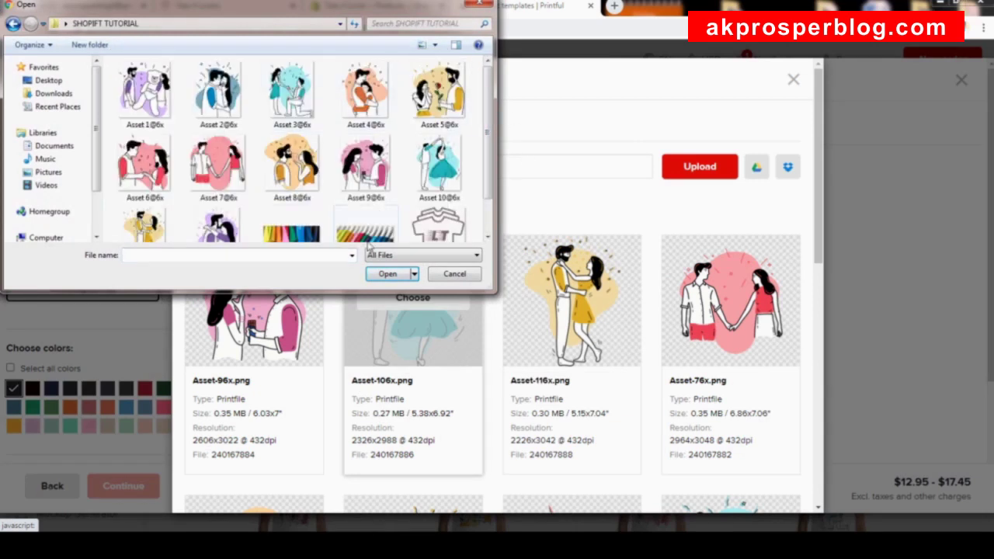
pyautogui.moveTo(494, 141); pyautogui.dragTo(494, 201)
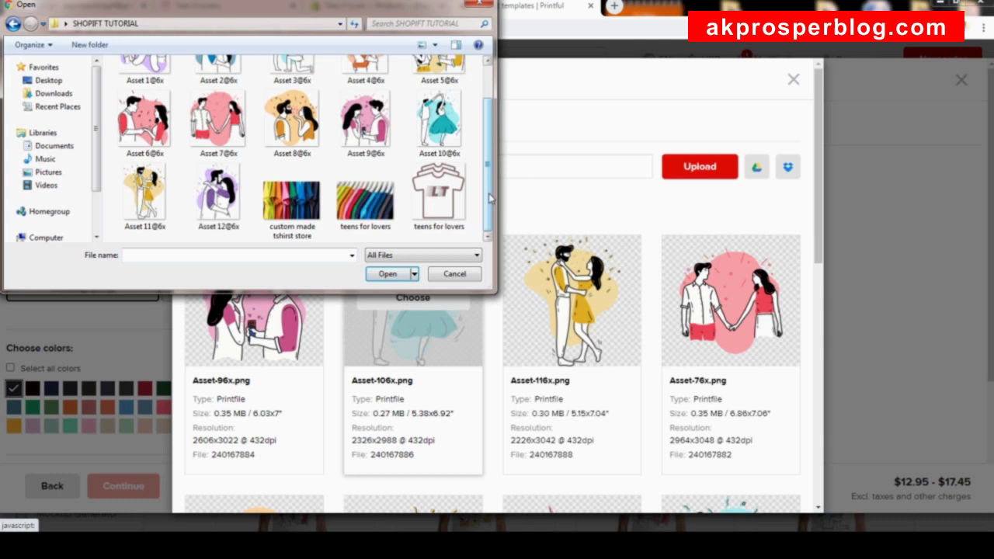
pyautogui.click(439, 192)
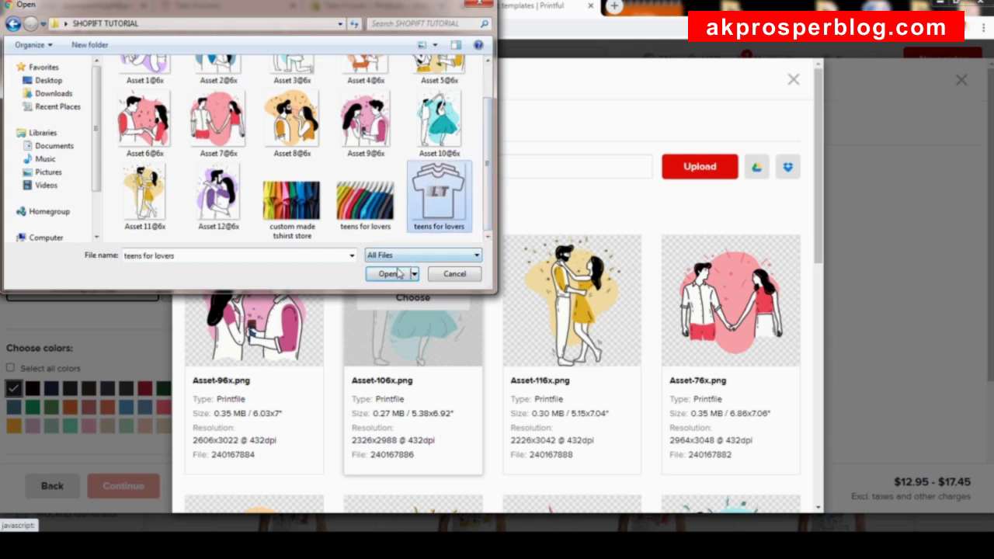
pyautogui.click(388, 273)
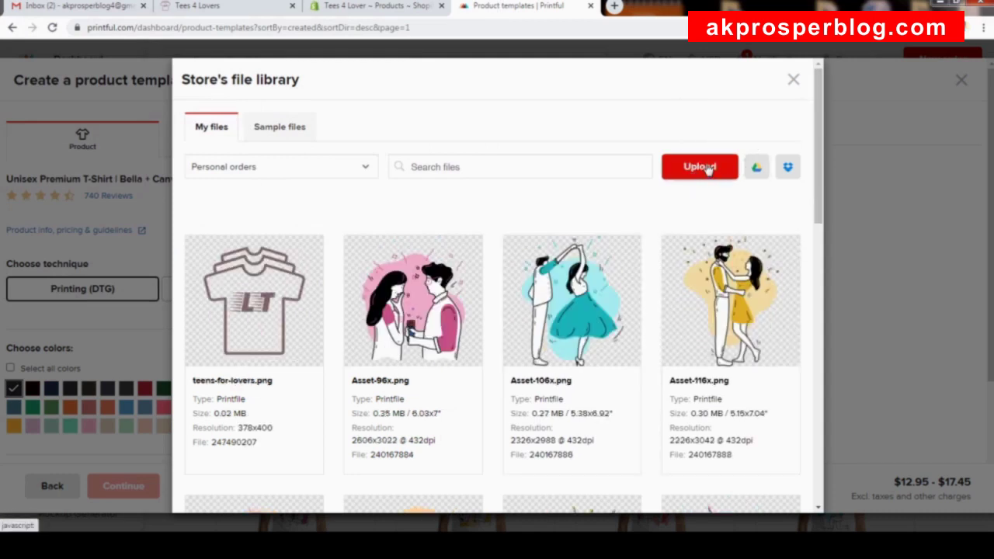
# Place teens-for-lovers.png on the front, enlarge and raise it, then delete it for poor 37 DPI quality.
pyautogui.moveTo(256, 296)
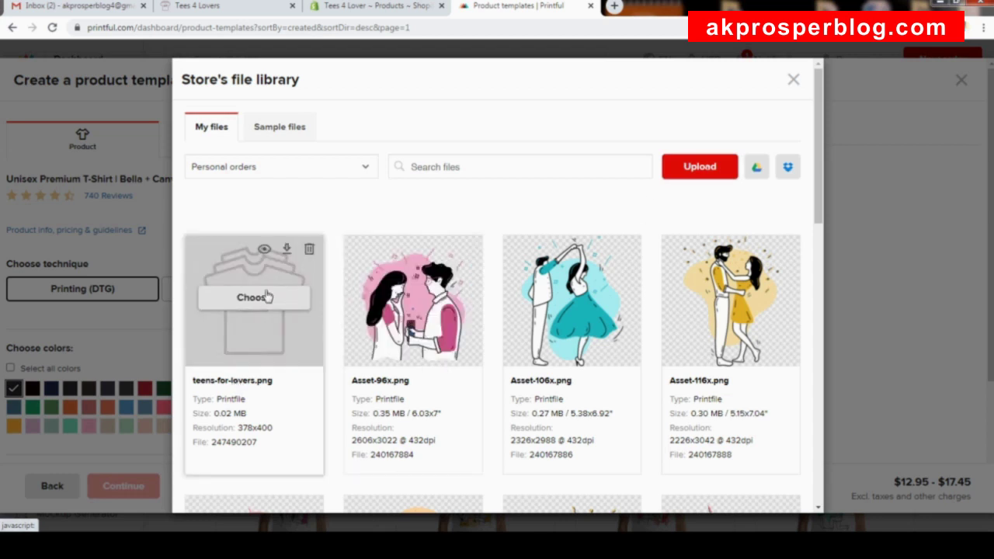
pyautogui.click(253, 297)
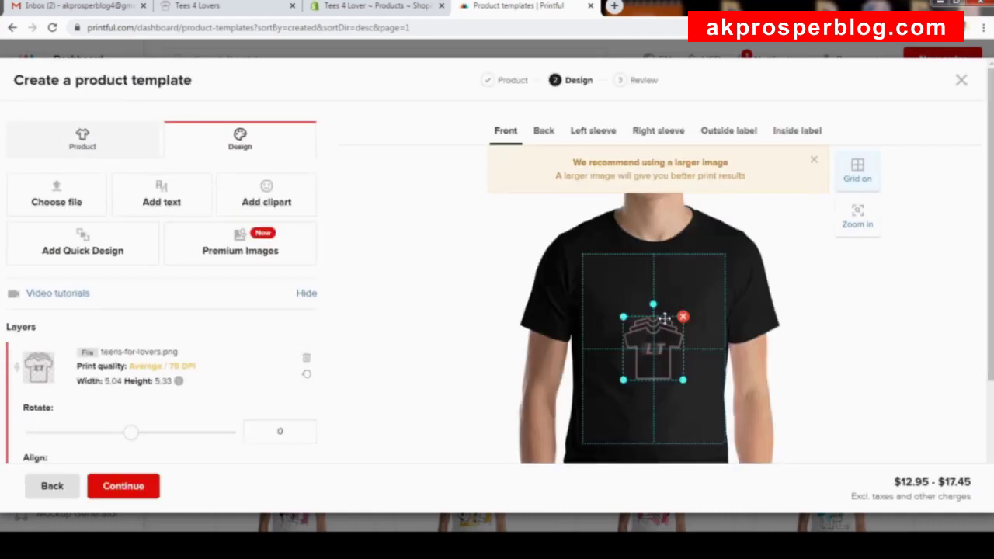
pyautogui.moveTo(629, 376); pyautogui.dragTo(599, 419)
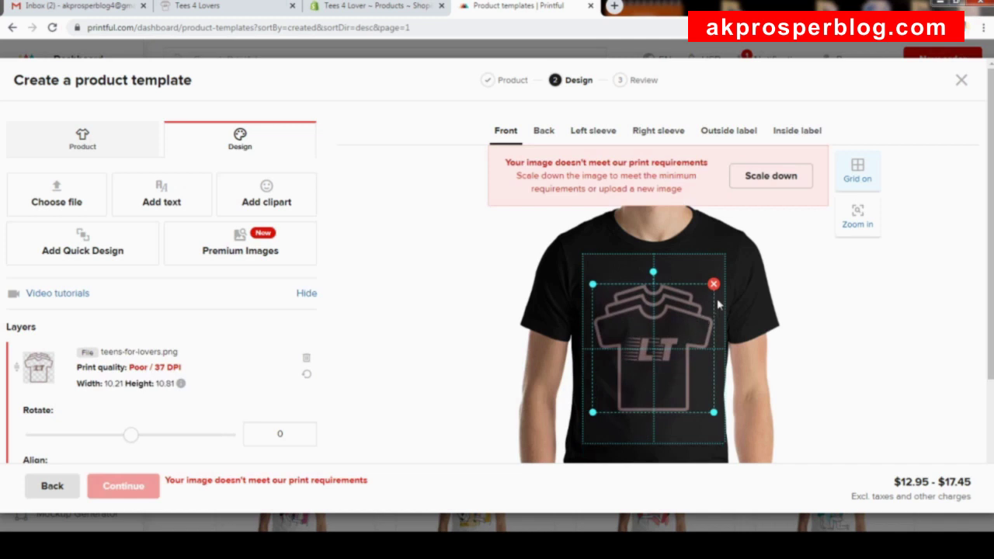
pyautogui.moveTo(670, 322)
pyautogui.mouseDown()
pyautogui.moveTo(658, 309)
pyautogui.moveTo(665, 351)
pyautogui.moveTo(662, 339)
pyautogui.mouseUp()
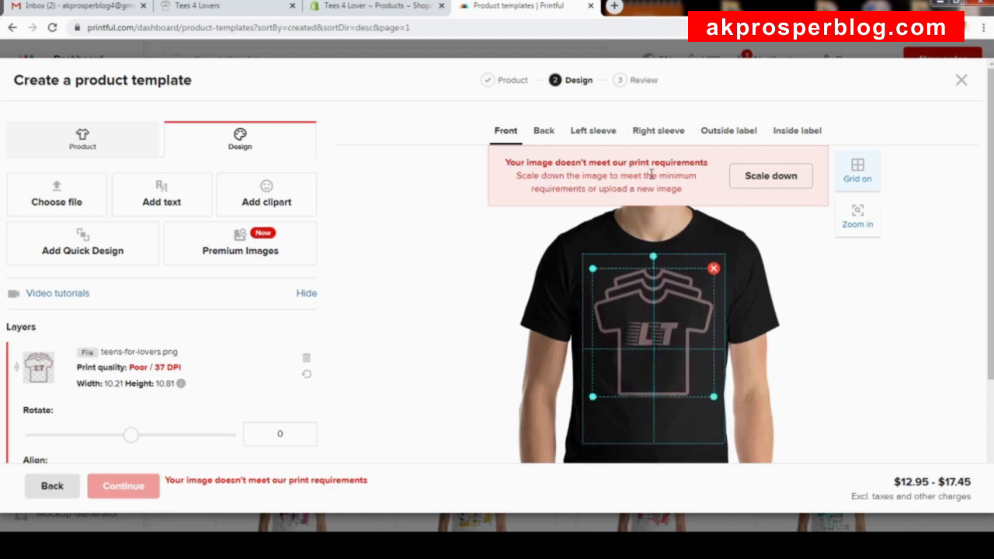
pyautogui.click(713, 269)
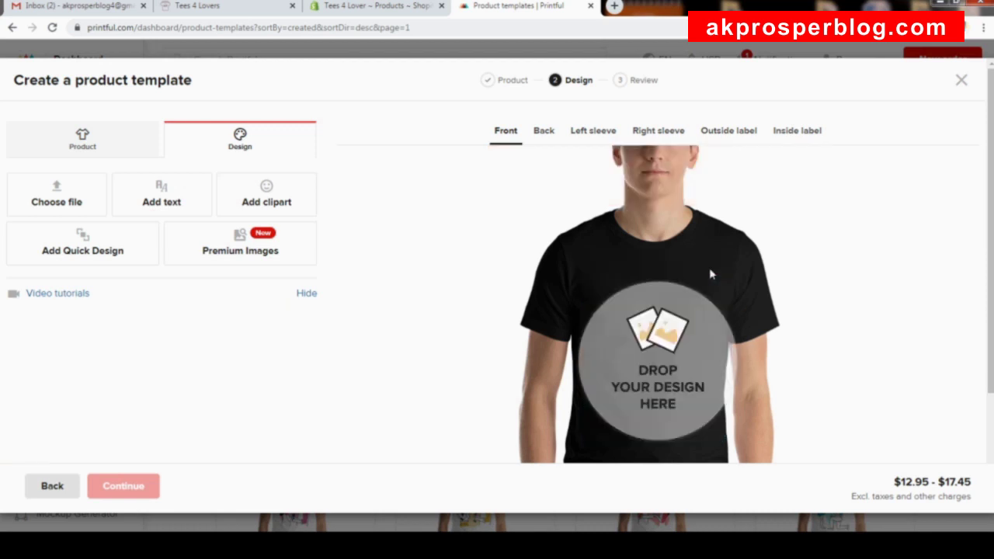
# Place Asset-96x.png on the shirt front, enlarge it to 10.42 × 12.08 and nudge it up.
pyautogui.click(672, 377)
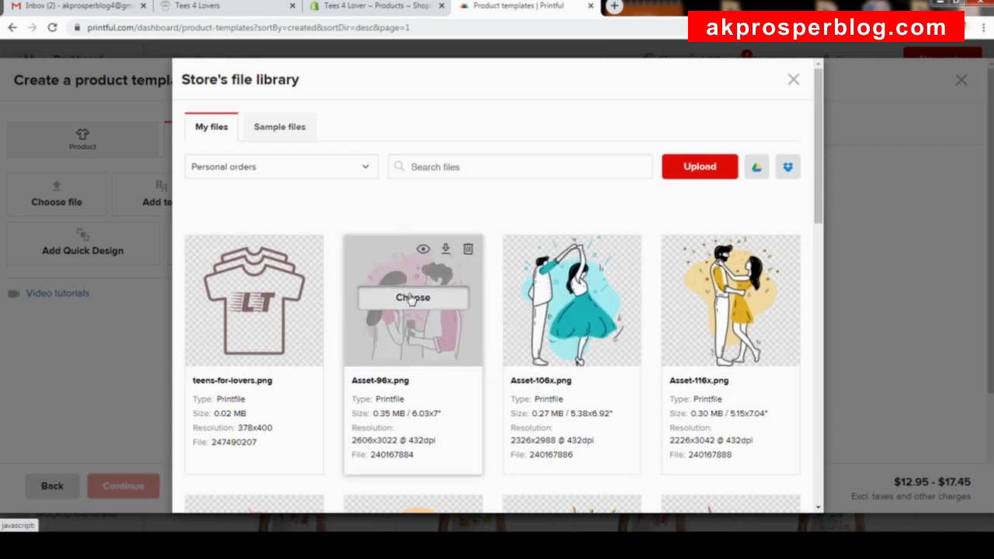
pyautogui.click(412, 298)
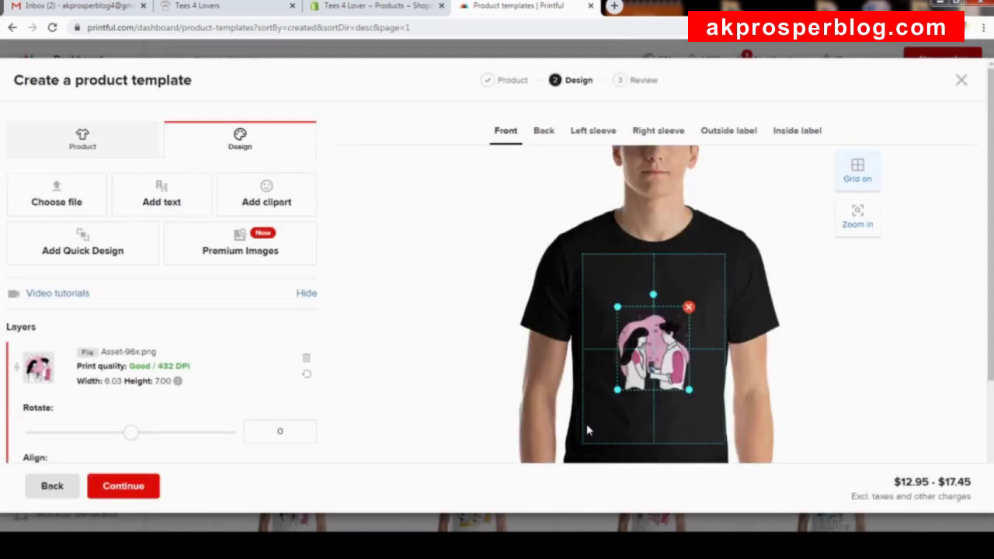
pyautogui.moveTo(617, 390); pyautogui.dragTo(596, 423)
pyautogui.moveTo(668, 381); pyautogui.dragTo(665, 365)
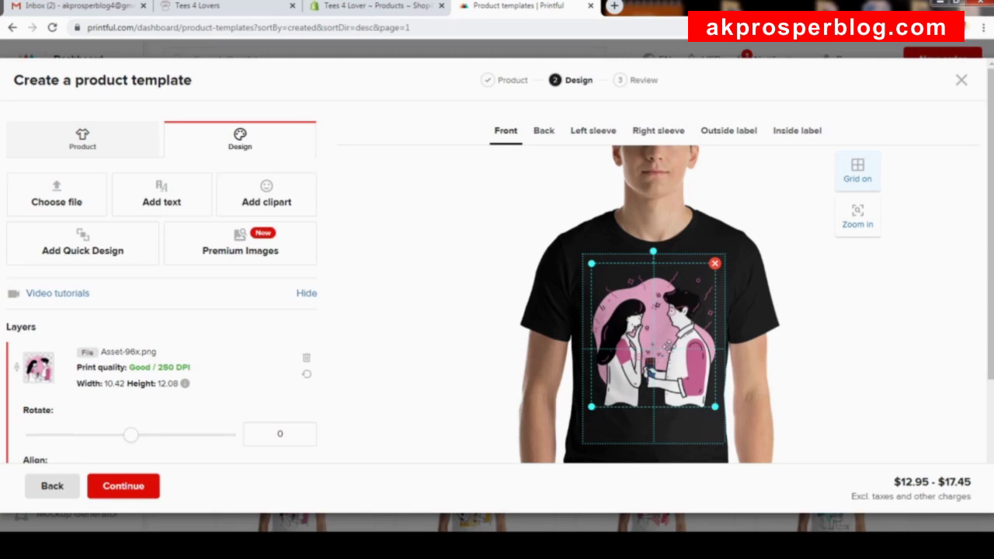
# Check the Back and Left sleeve views, then return to the Front design.
pyautogui.click(546, 134)
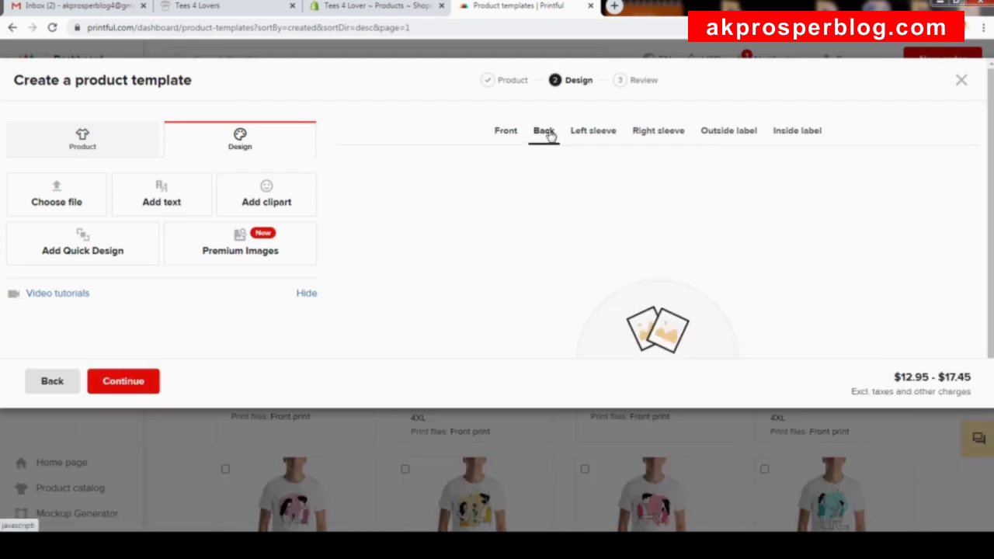
pyautogui.click(595, 132)
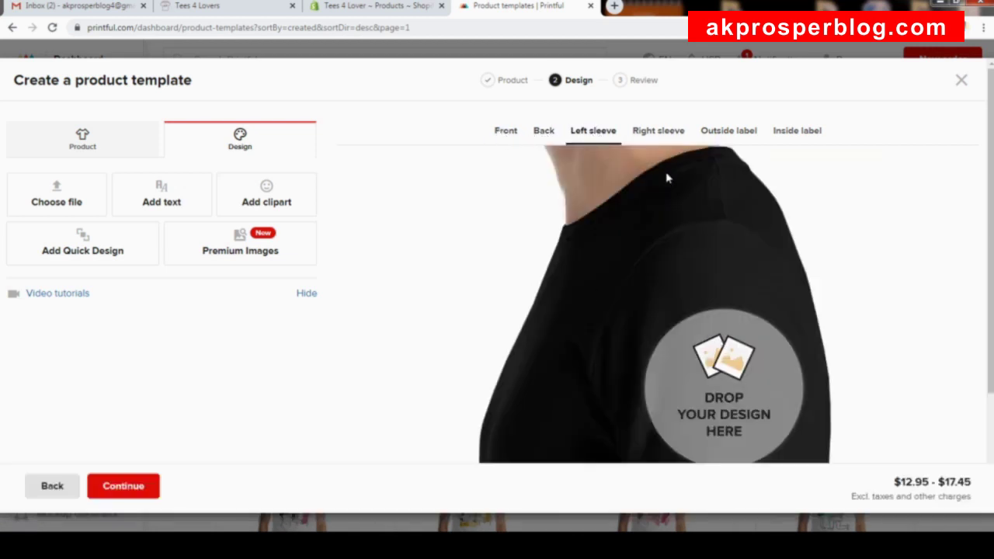
pyautogui.click(503, 132)
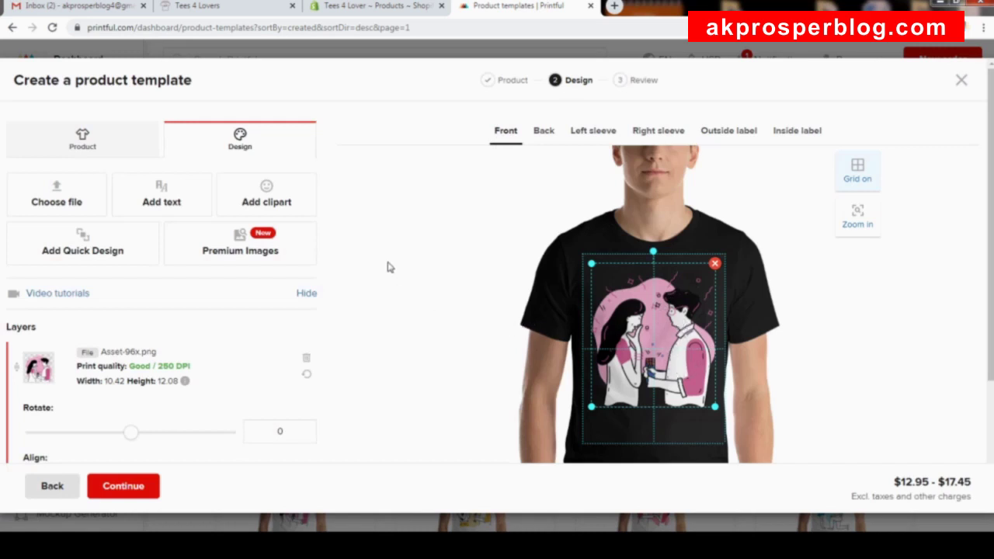
pyautogui.scroll(-3, 392, 265)
pyautogui.scroll(1, 394, 263)
pyautogui.scroll(-1, 392, 263)
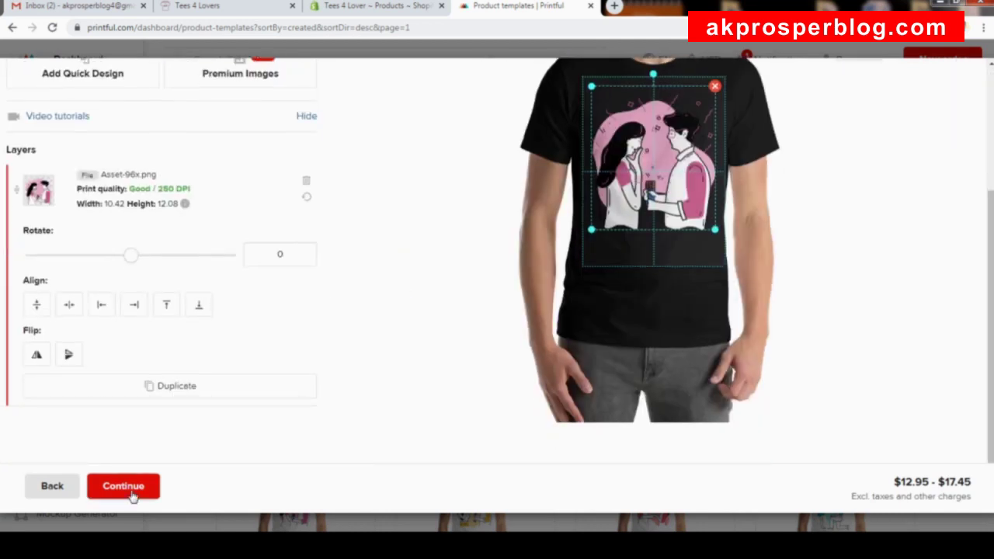
# On the Review step, retitle the template 'Will You Marry Me Short-Sleeve Unisex T-Shirt'.
pyautogui.click(131, 495)
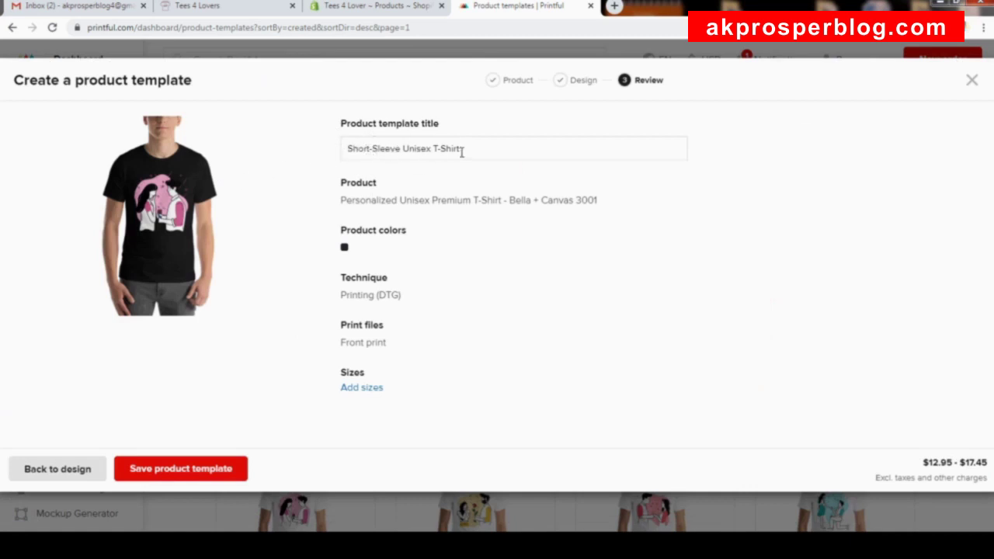
pyautogui.click(349, 148)
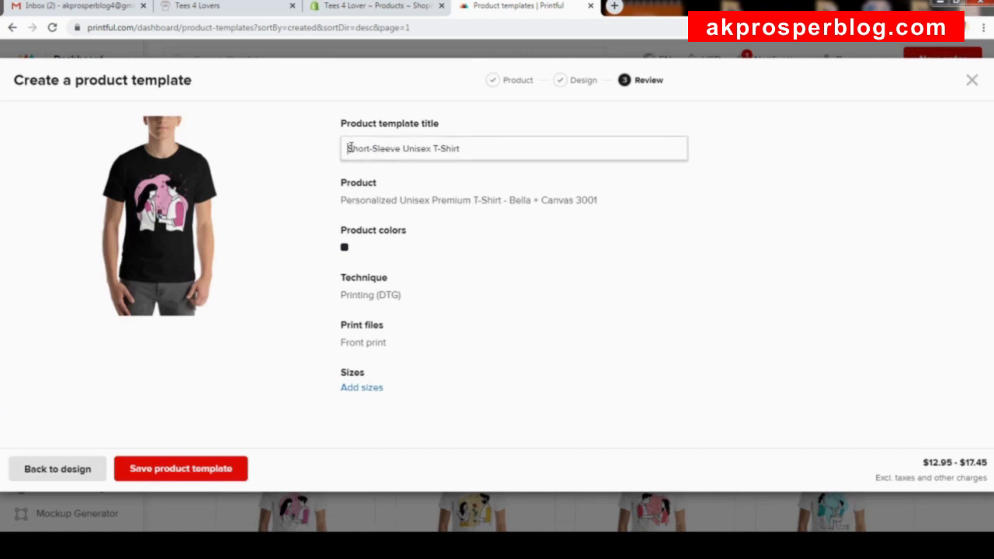
pyautogui.write('Will You ')
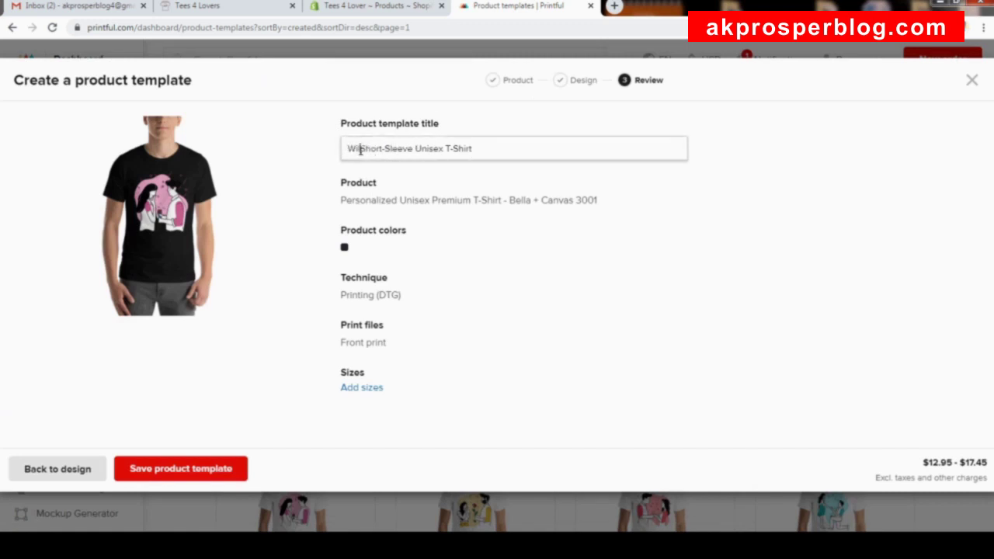
pyautogui.write('Marr')
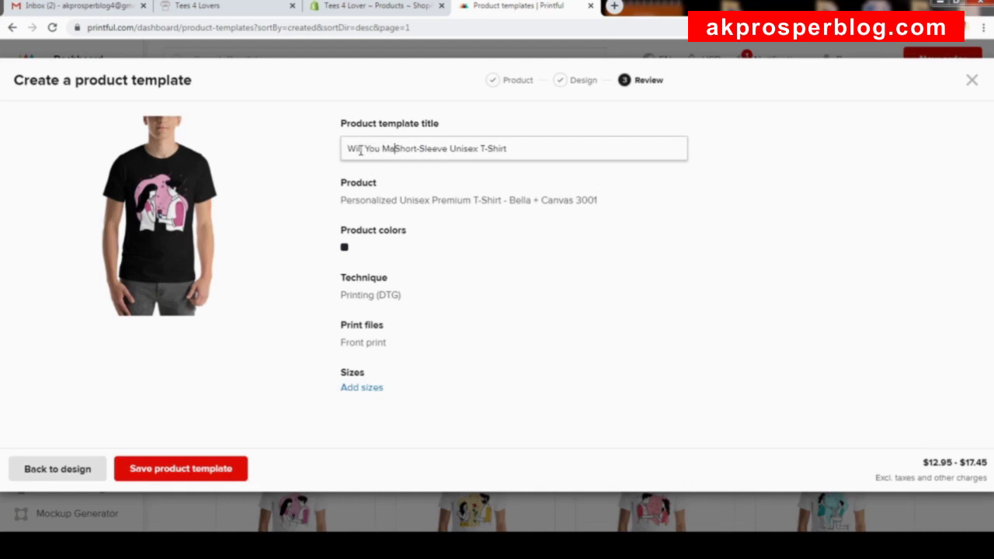
pyautogui.write('y Me')
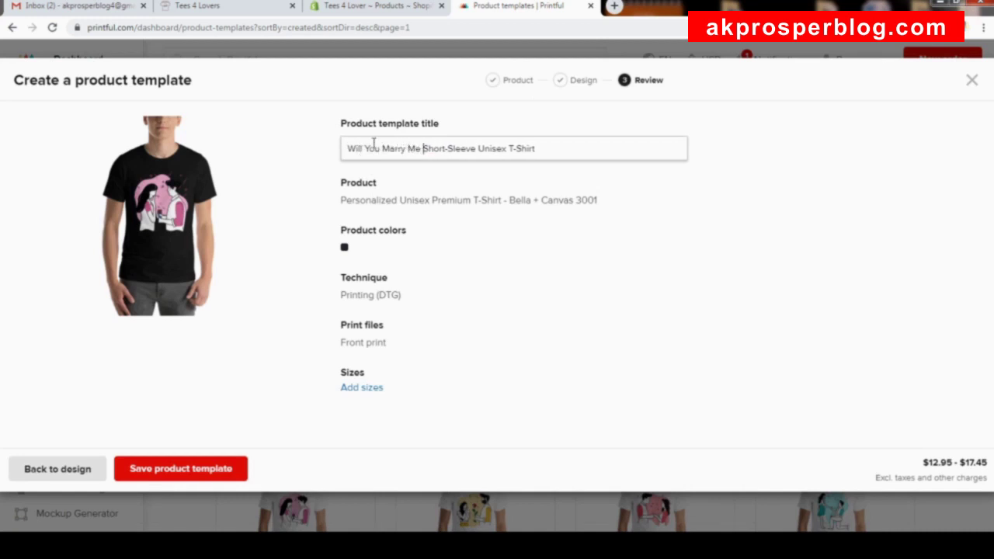
pyautogui.hotkey('ctrl', 'a')
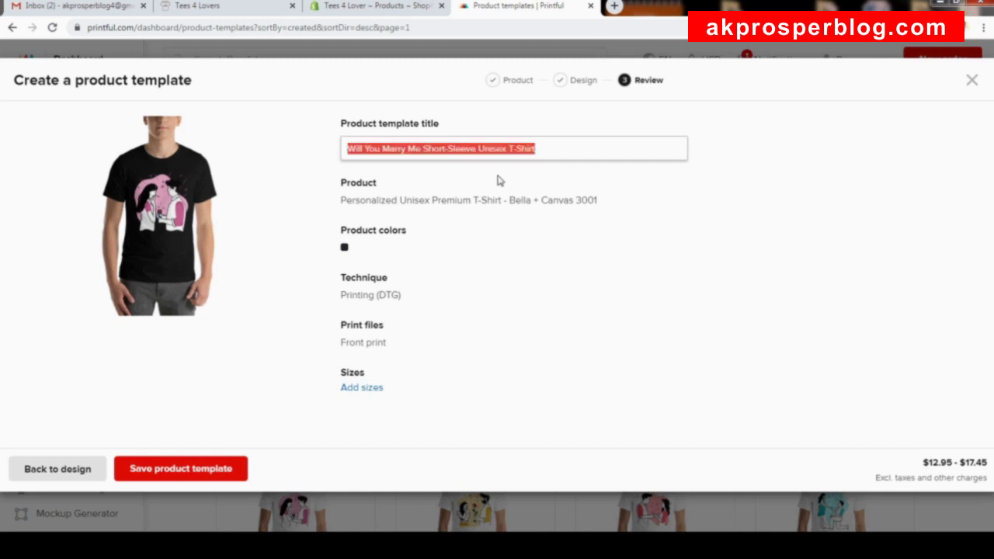
pyautogui.click(547, 153)
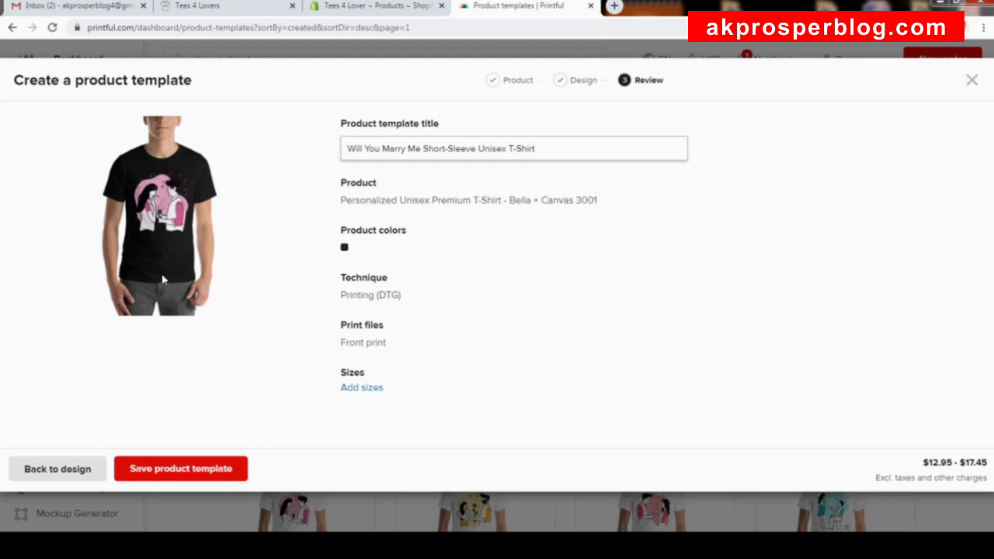
# Dismiss the go-back warning and return to the Design step.
pyautogui.moveTo(392, 342)
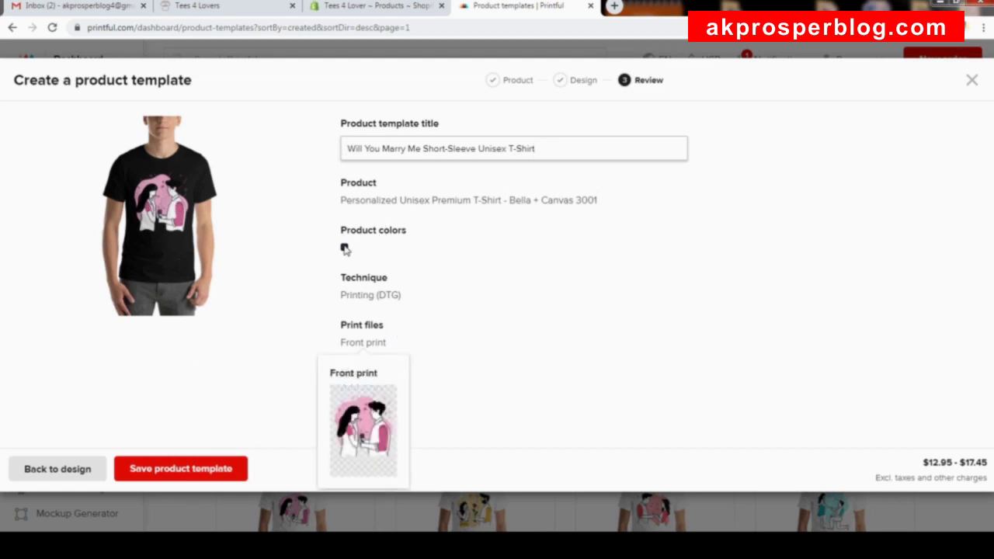
pyautogui.click(510, 82)
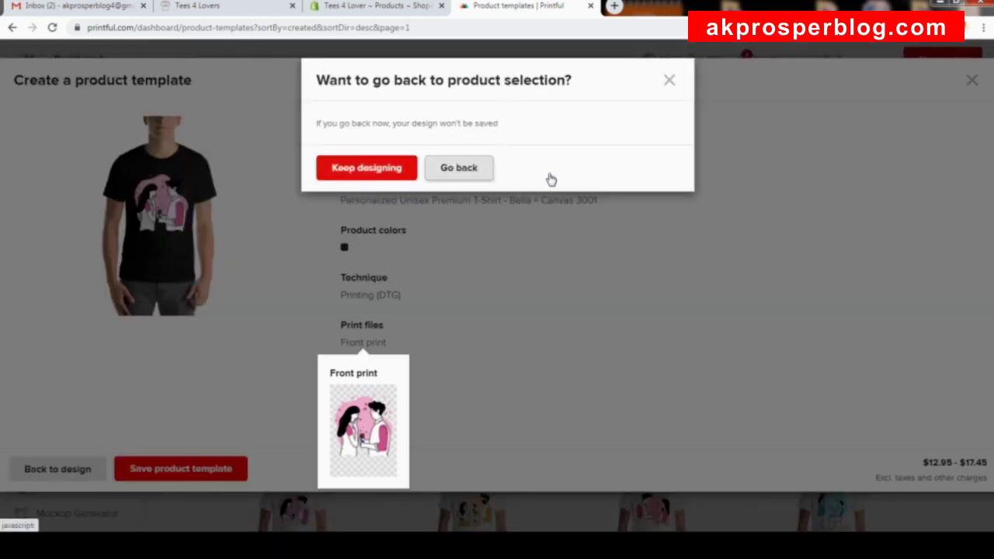
pyautogui.click(668, 80)
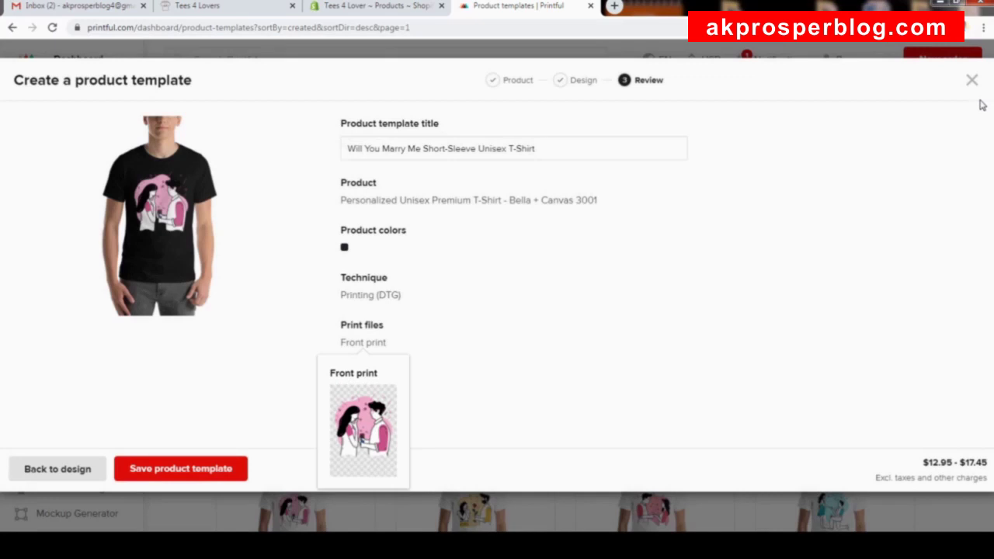
pyautogui.click(76, 466)
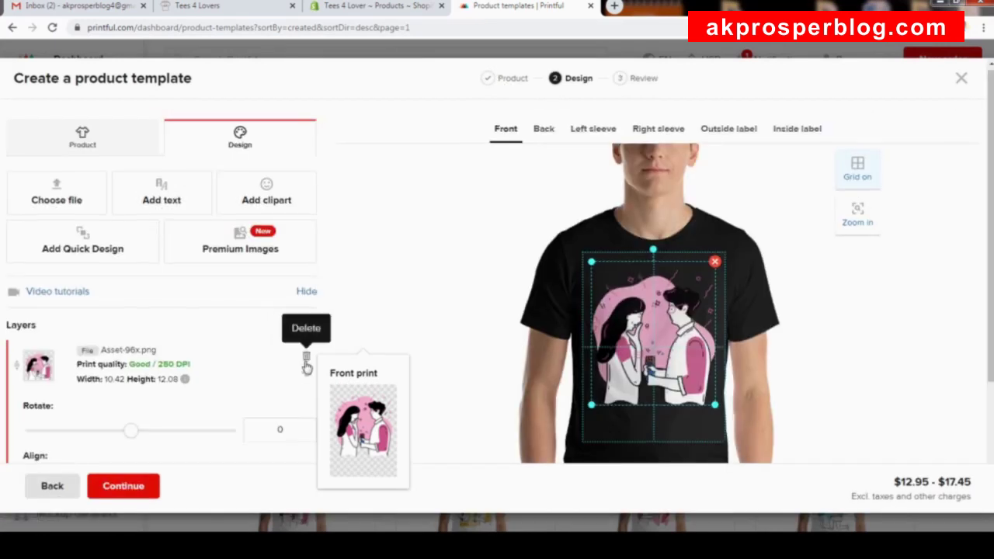
# Show the technique and colour options and tick every shirt colour.
pyautogui.scroll(-3, 307, 366)
pyautogui.scroll(3, 302, 355)
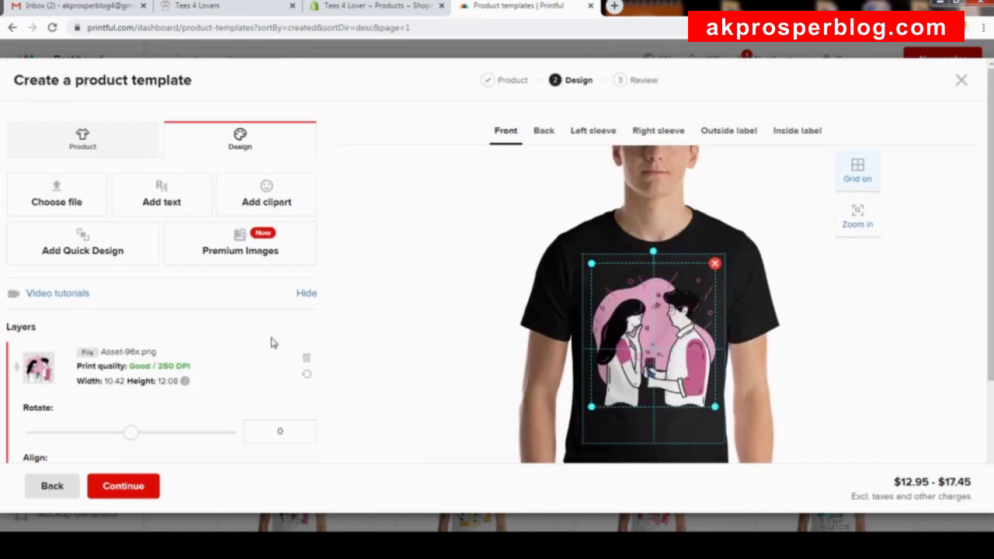
pyautogui.click(84, 142)
pyautogui.scroll(-2, 229, 266)
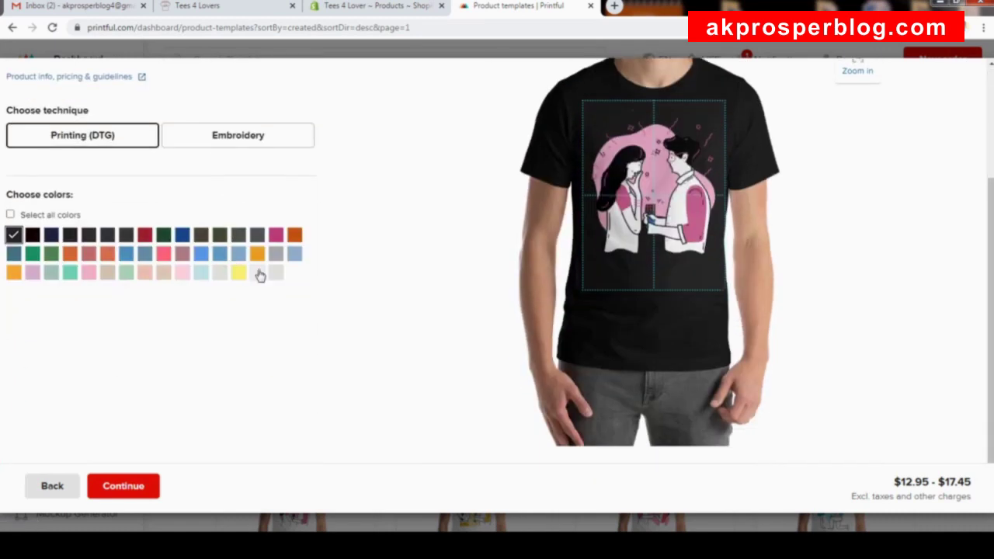
pyautogui.scroll(2, 417, 266)
pyautogui.scroll(1, 417, 262)
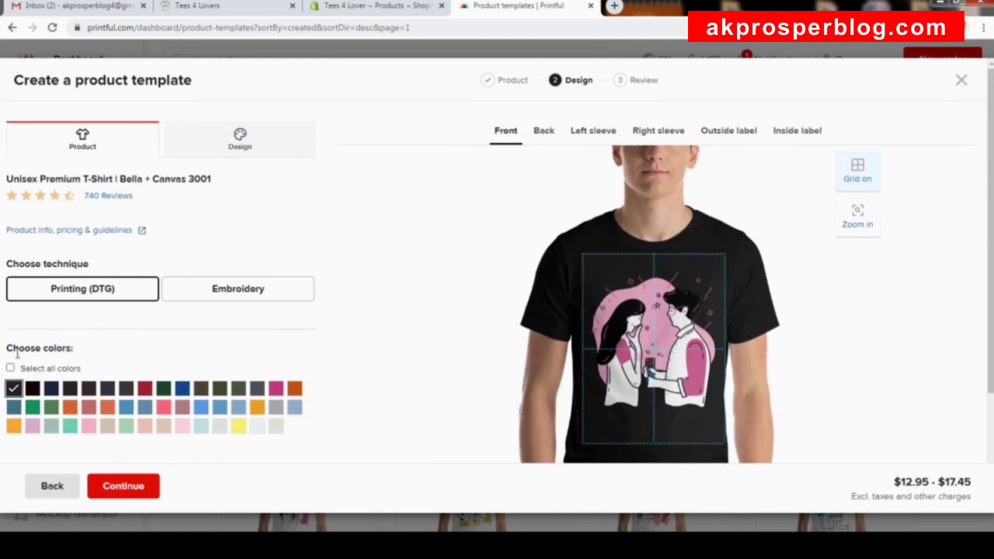
pyautogui.scroll(-2, 205, 328)
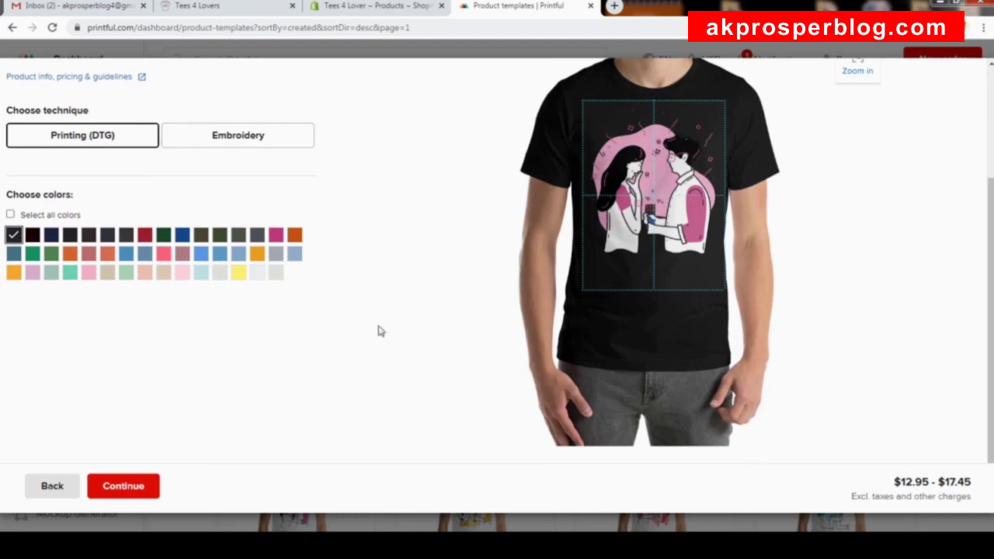
pyautogui.scroll(2, 305, 187)
pyautogui.scroll(-2, 305, 188)
pyautogui.click(11, 215)
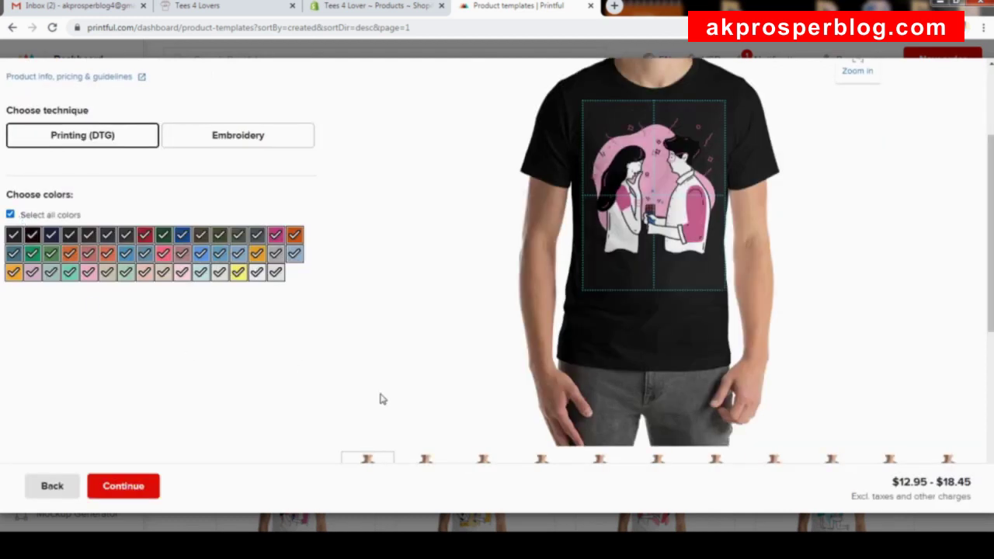
pyautogui.scroll(-6, 378, 278)
pyautogui.scroll(7, 392, 296)
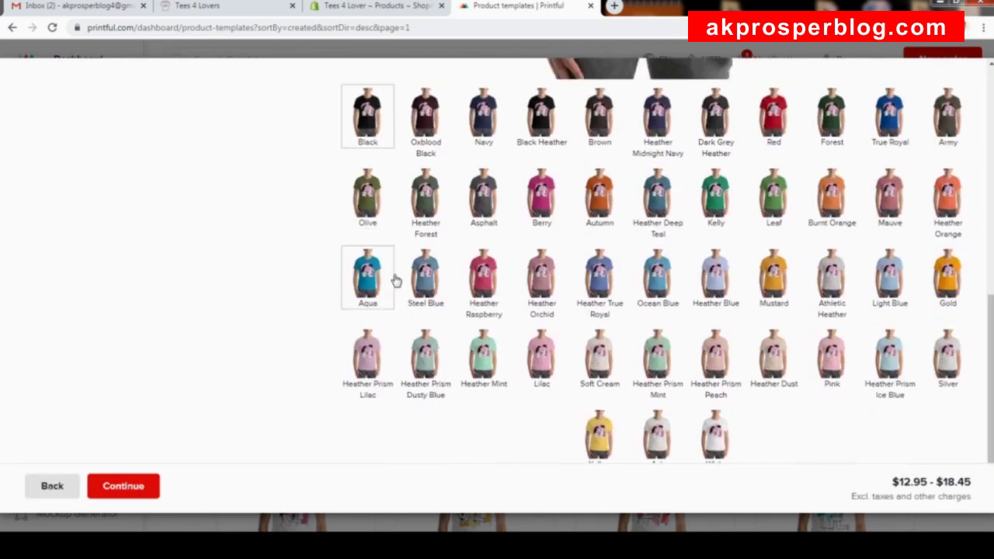
pyautogui.scroll(2, 394, 268)
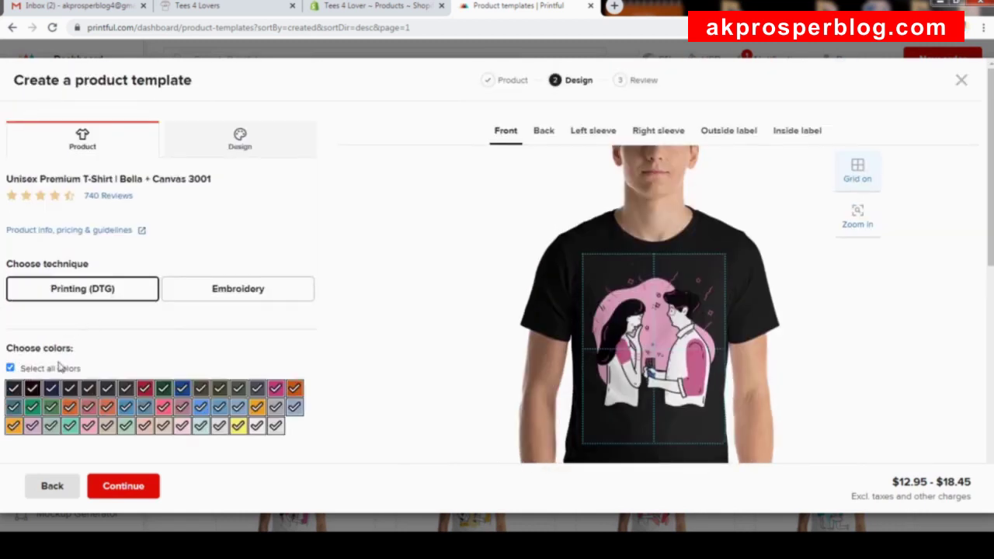
# Narrow colours to Black, Autumn, Heather Orange, Mustard and Heather Dust.
pyautogui.click(61, 368)
pyautogui.scroll(-1, 126, 299)
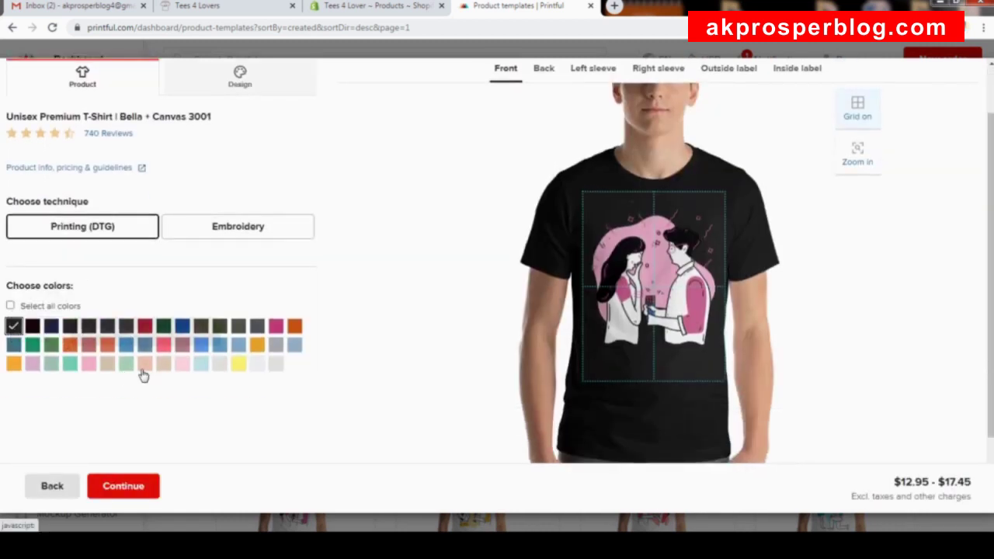
pyautogui.click(107, 346)
pyautogui.click(260, 348)
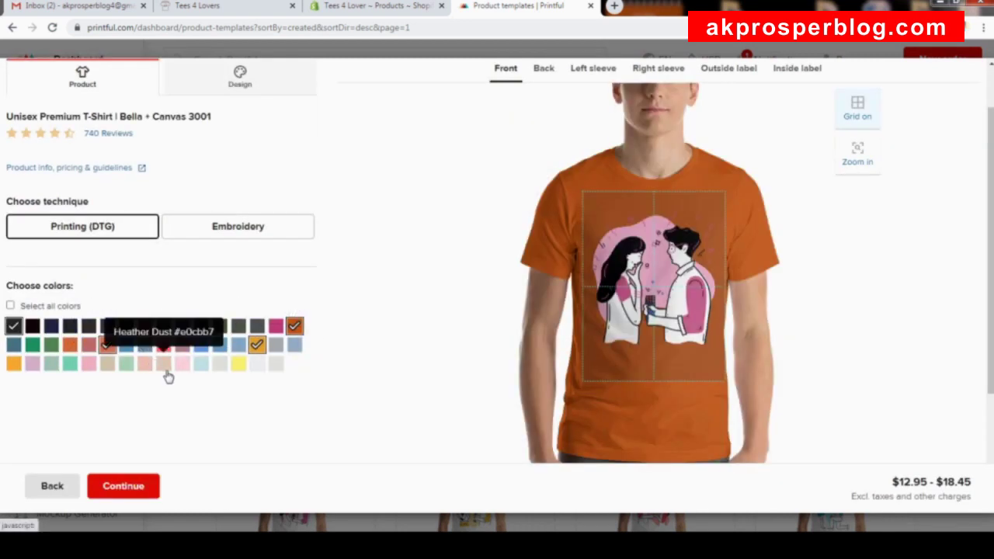
pyautogui.click(163, 365)
# Check the design preview and continue to the template review.
pyautogui.scroll(1, 504, 269)
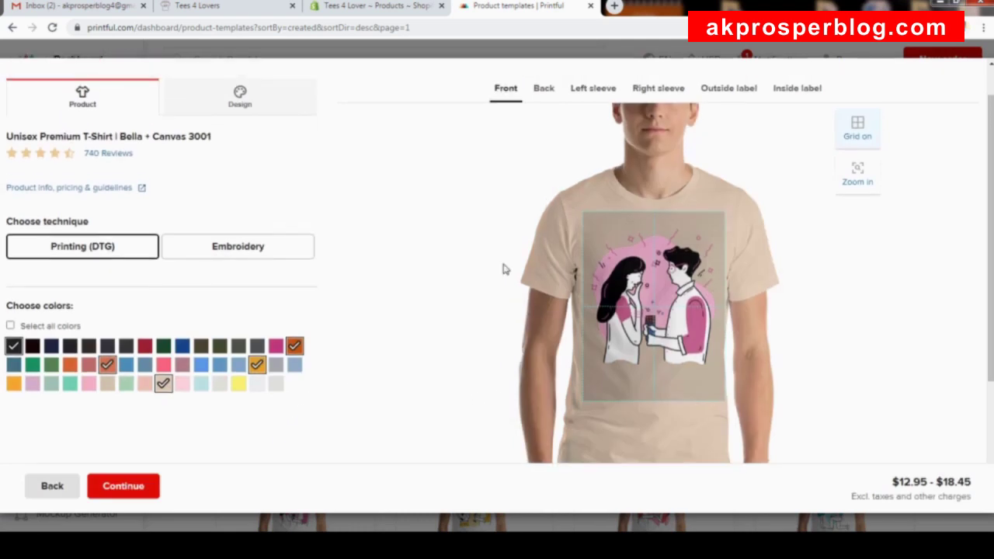
pyautogui.scroll(-3, 499, 255)
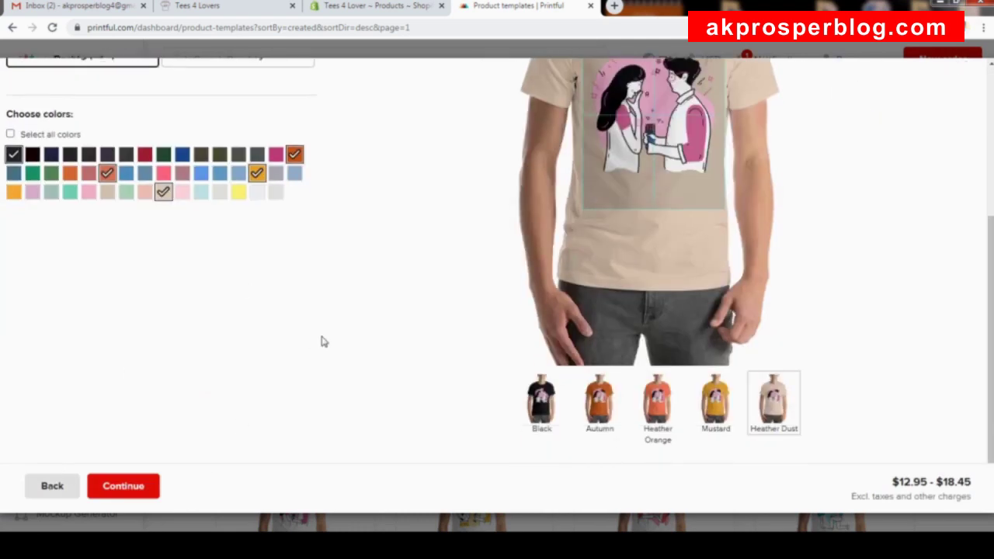
pyautogui.scroll(3, 326, 338)
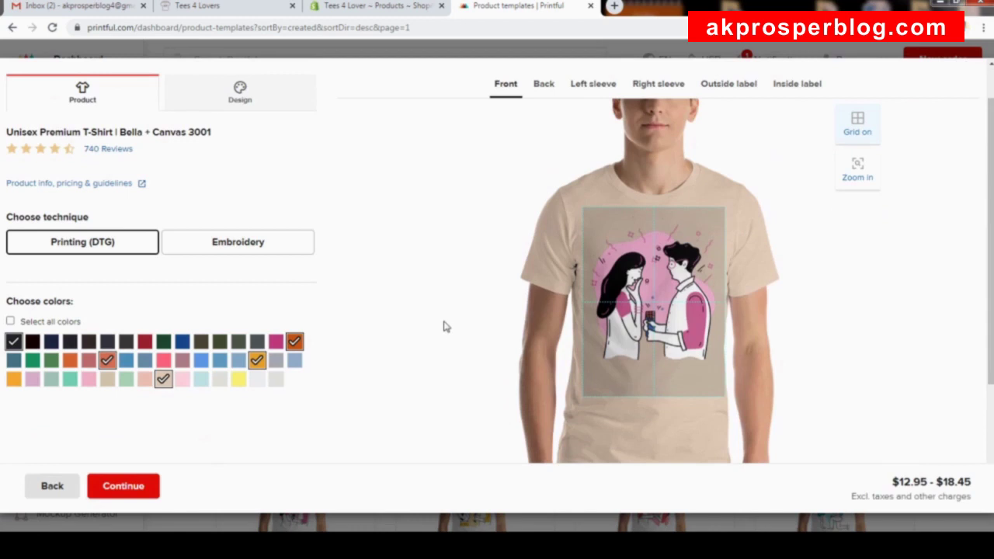
pyautogui.scroll(1, 448, 206)
pyautogui.scroll(-1, 502, 203)
pyautogui.scroll(1, 537, 138)
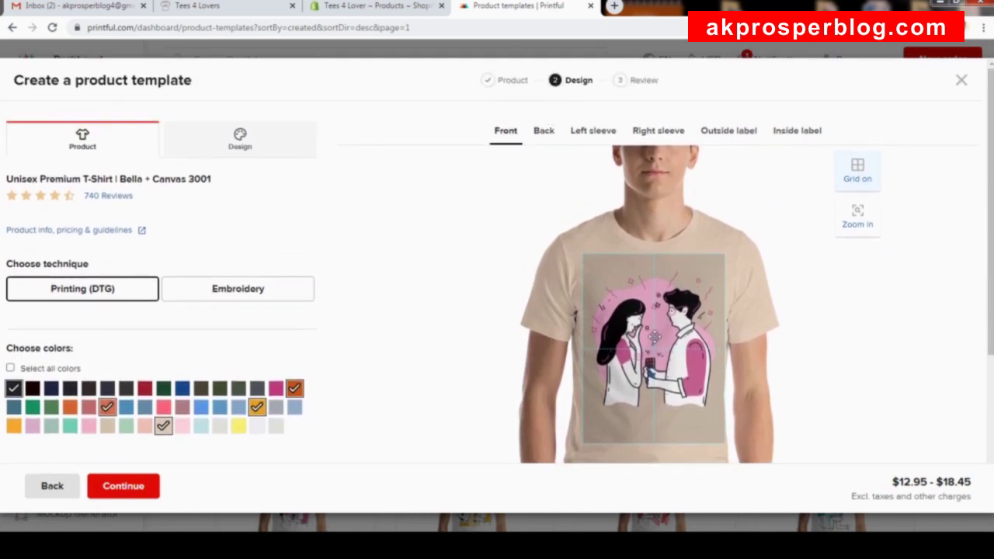
pyautogui.scroll(-2, 344, 347)
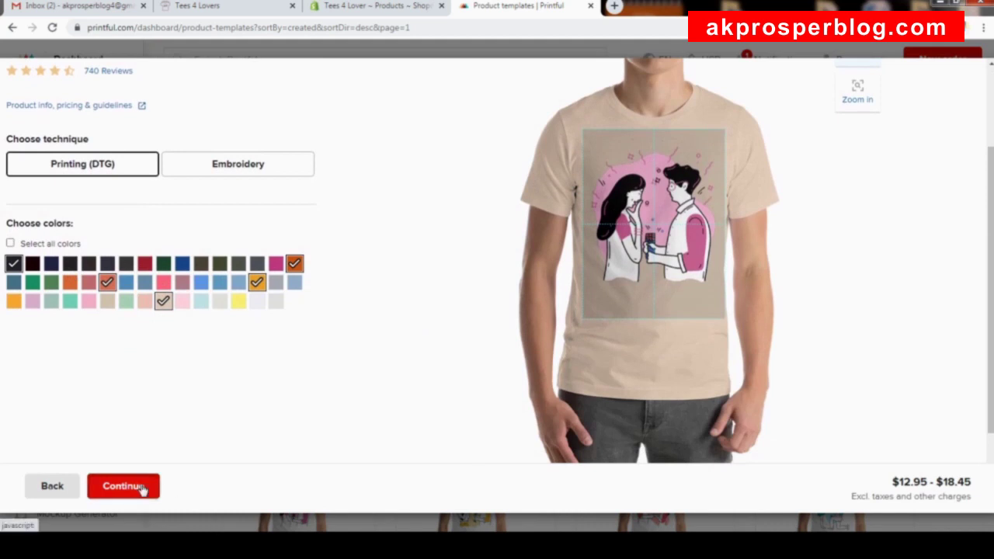
pyautogui.click(137, 489)
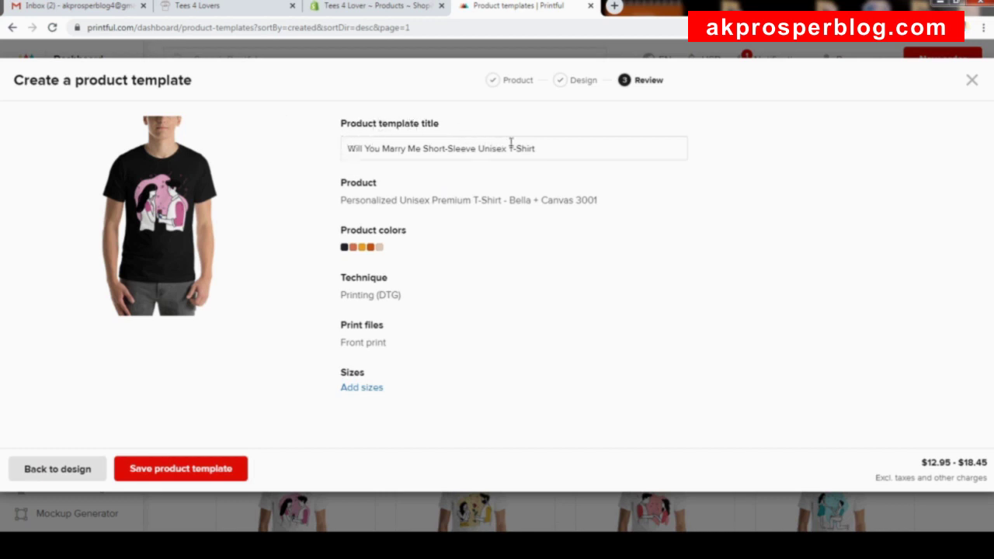
# Add all sizes XS–4XL to the template and save it.
pyautogui.click(368, 388)
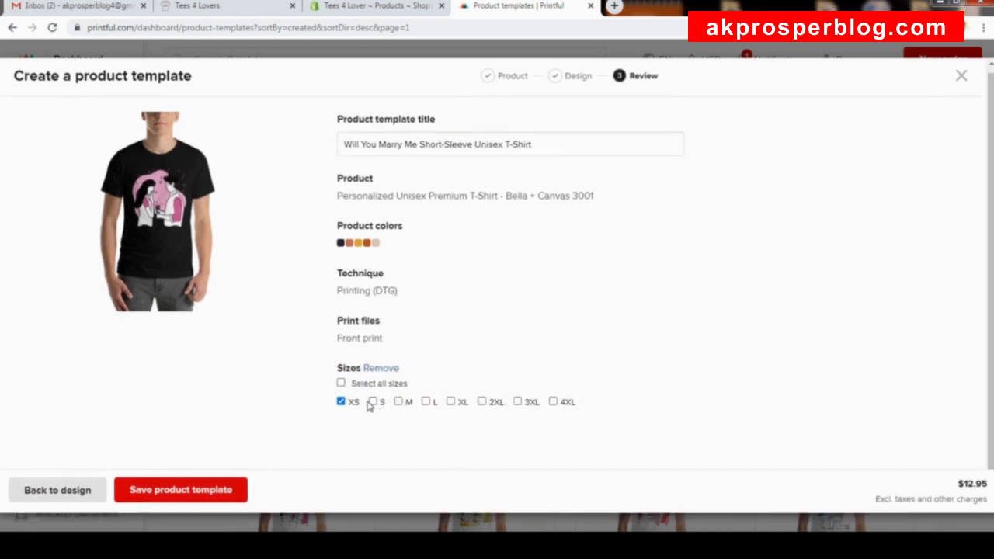
pyautogui.click(342, 383)
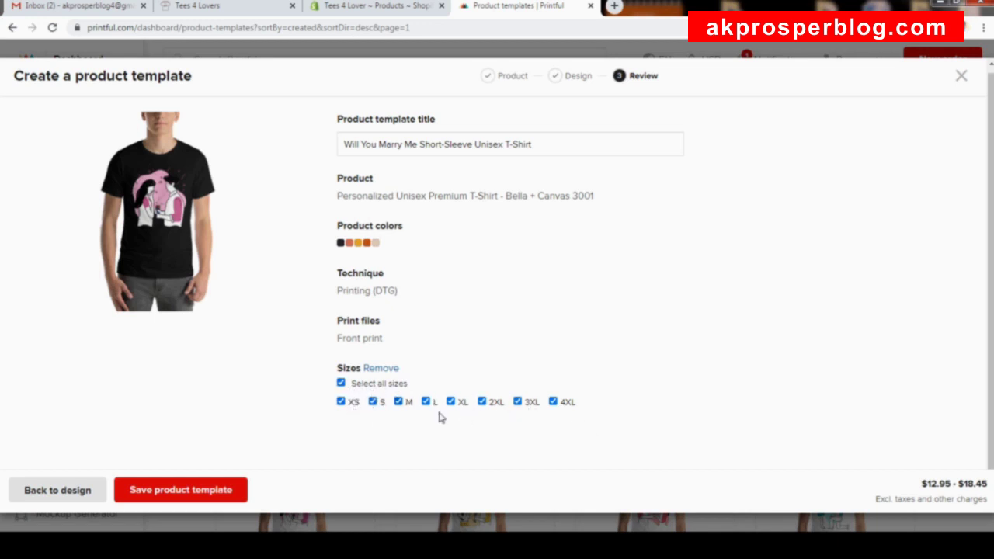
pyautogui.click(195, 495)
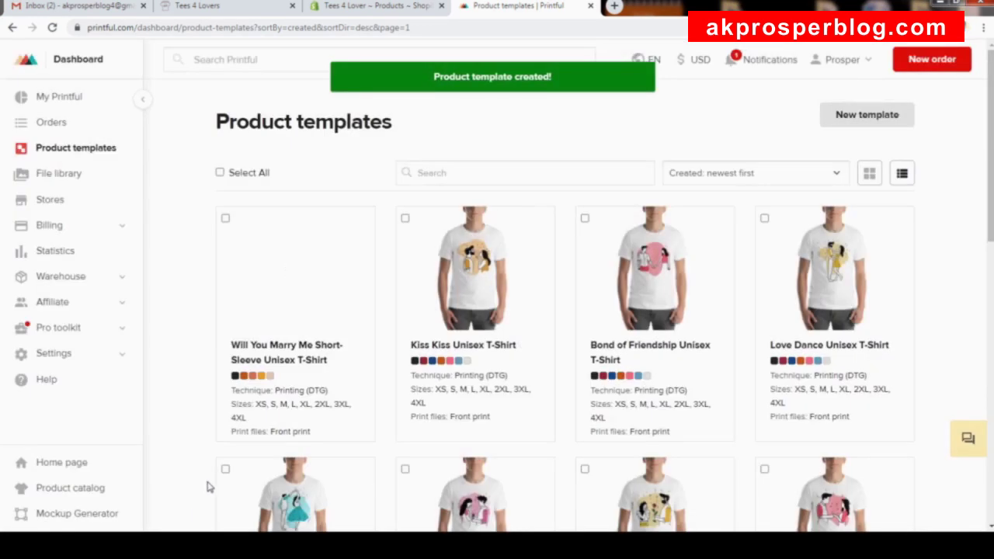
# Add the new template to the Tees 4 Lover Shopify store from its actions menu.
pyautogui.moveTo(339, 264)
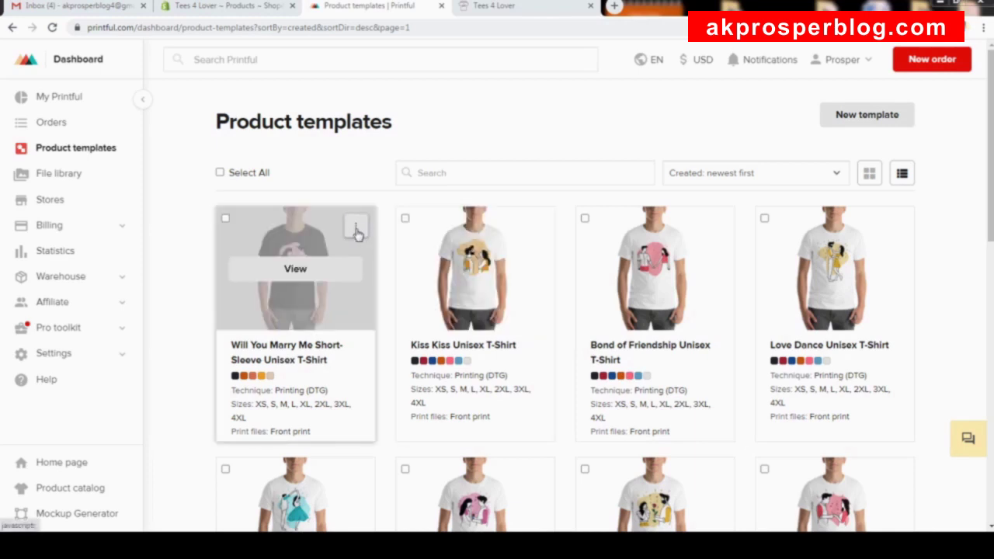
pyautogui.click(358, 226)
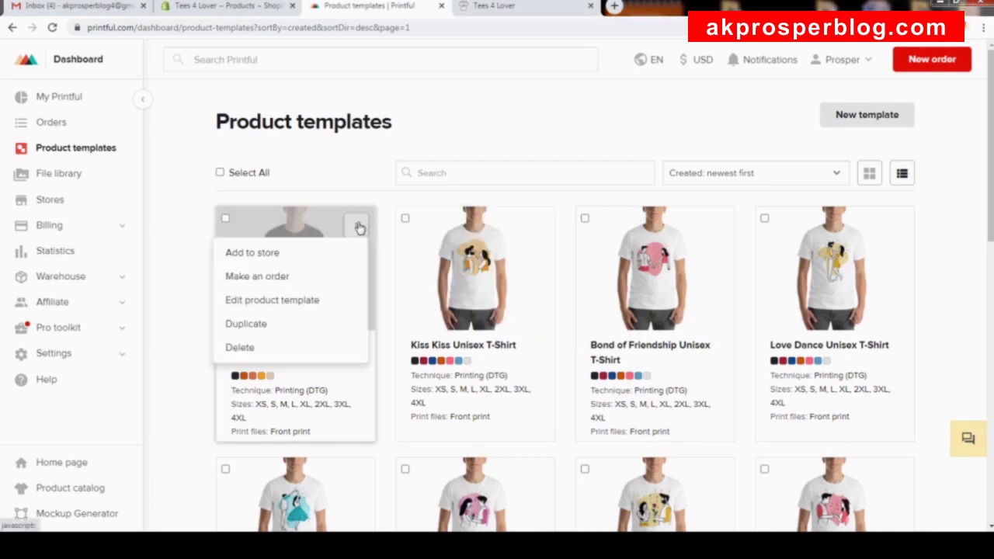
pyautogui.click(254, 255)
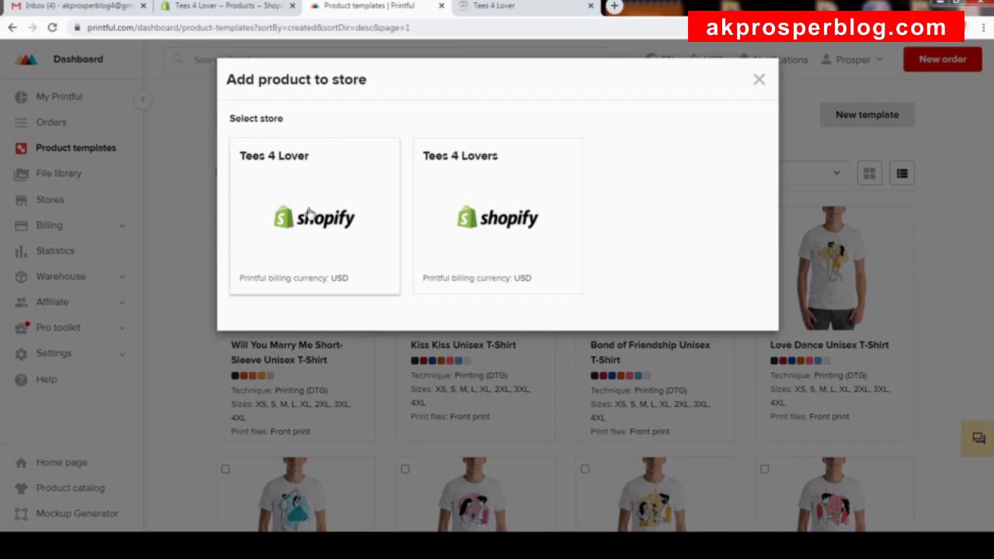
pyautogui.click(316, 220)
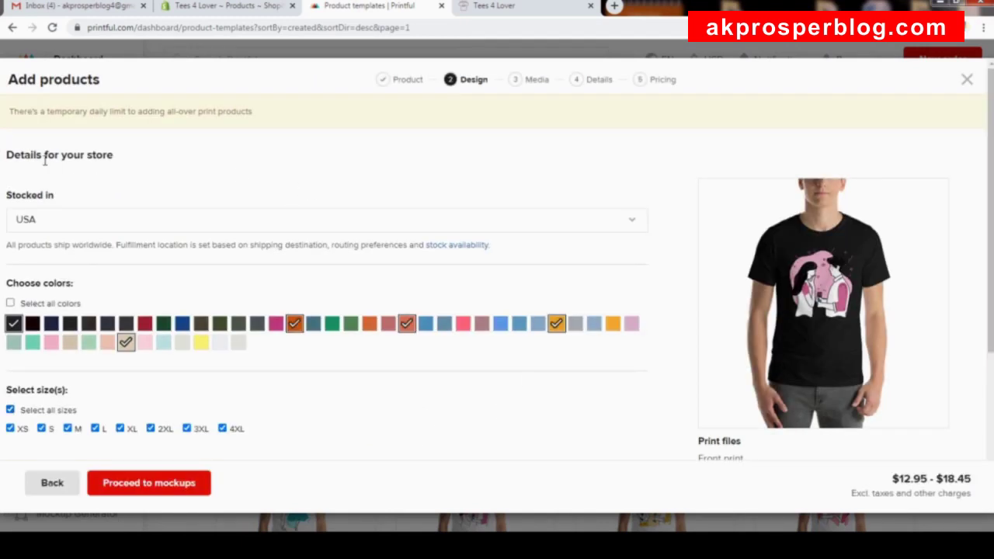
# Keep USA as the stock location and clear all colour selections.
pyautogui.click(56, 223)
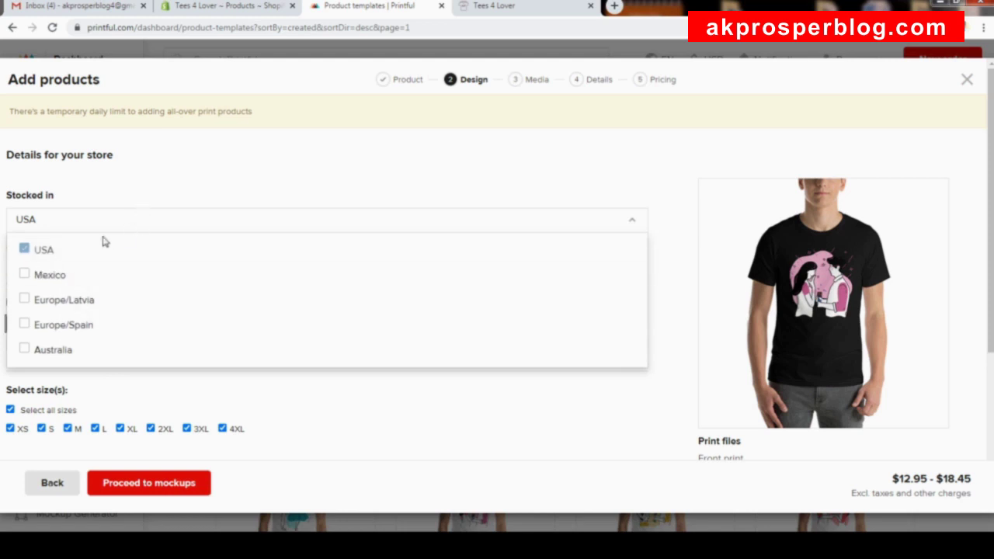
pyautogui.click(142, 194)
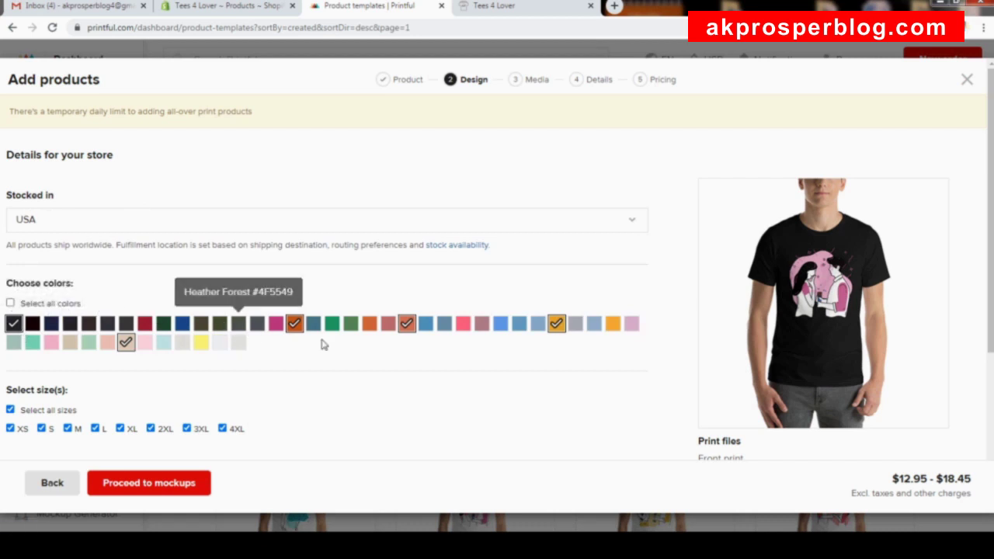
pyautogui.click(11, 304)
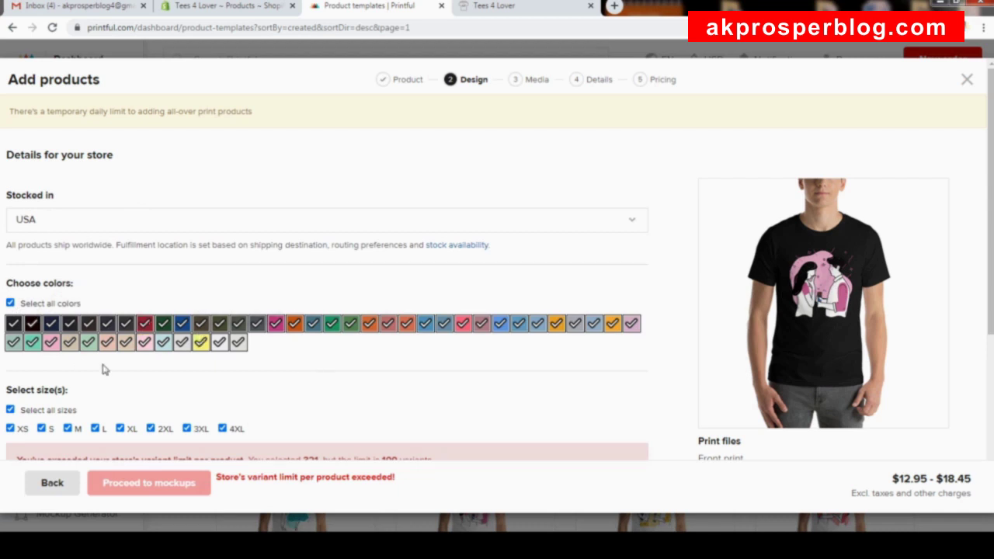
pyautogui.click(11, 304)
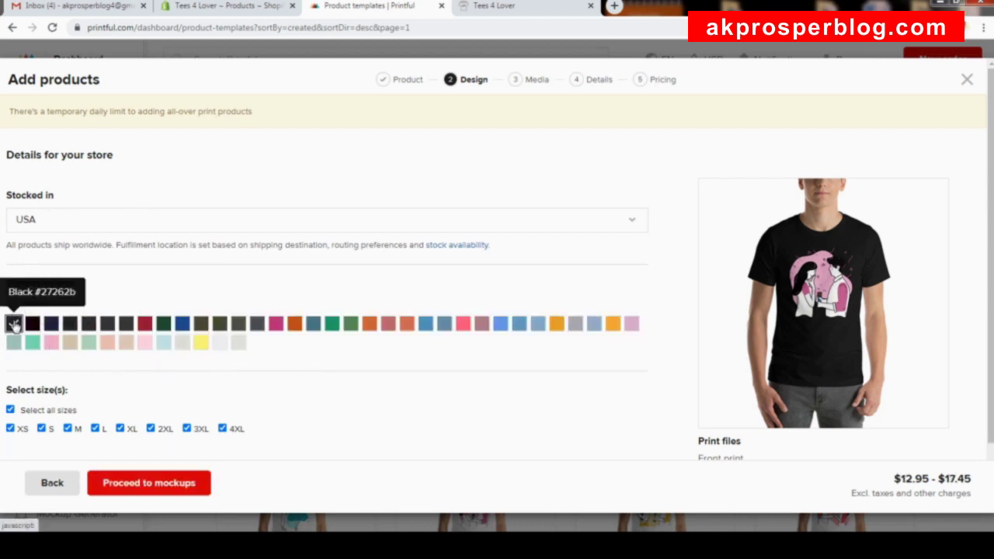
# Choose Black, Red, Autumn, Heather Raspberry, Heather Prism Ice Blue and Mustard colours.
pyautogui.click(13, 323)
pyautogui.click(144, 323)
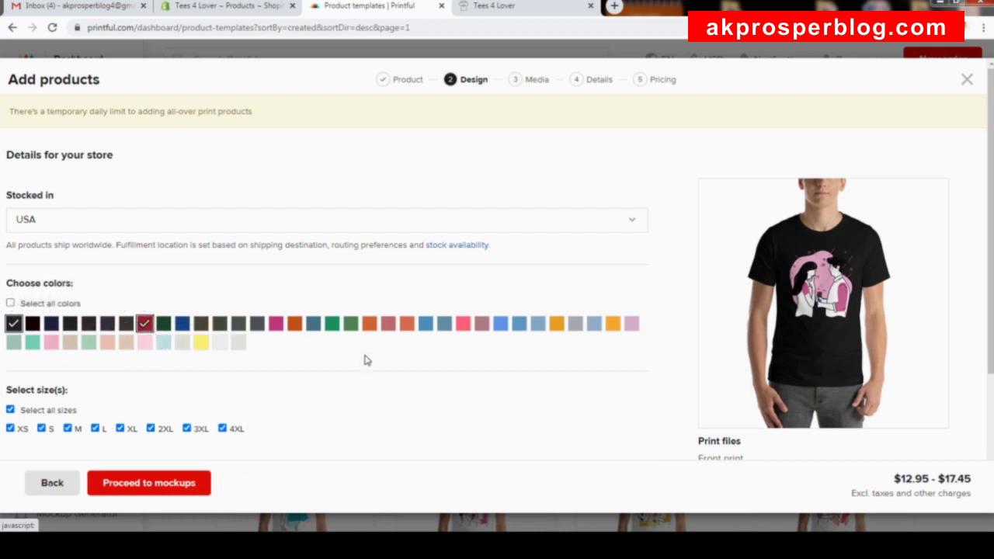
pyautogui.click(294, 323)
pyautogui.click(463, 324)
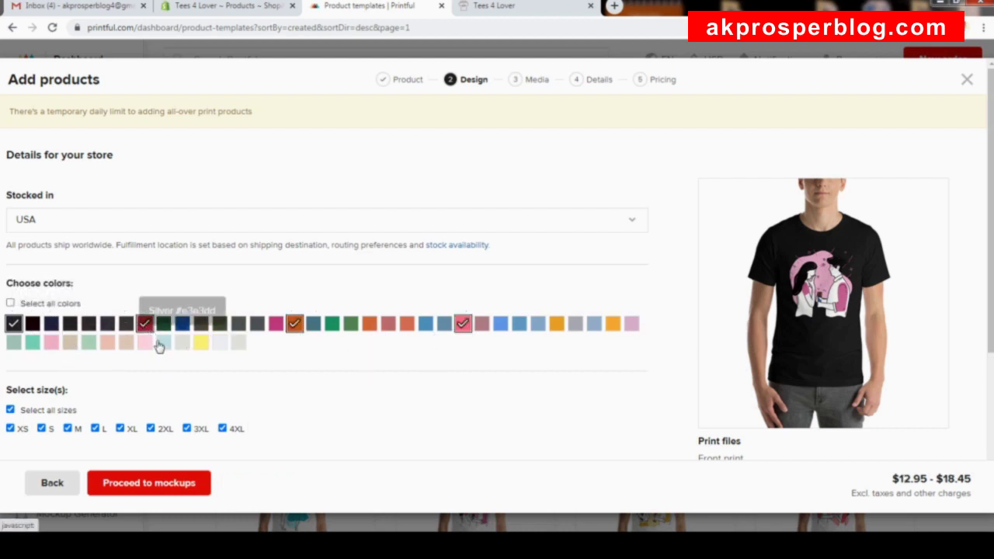
pyautogui.click(161, 344)
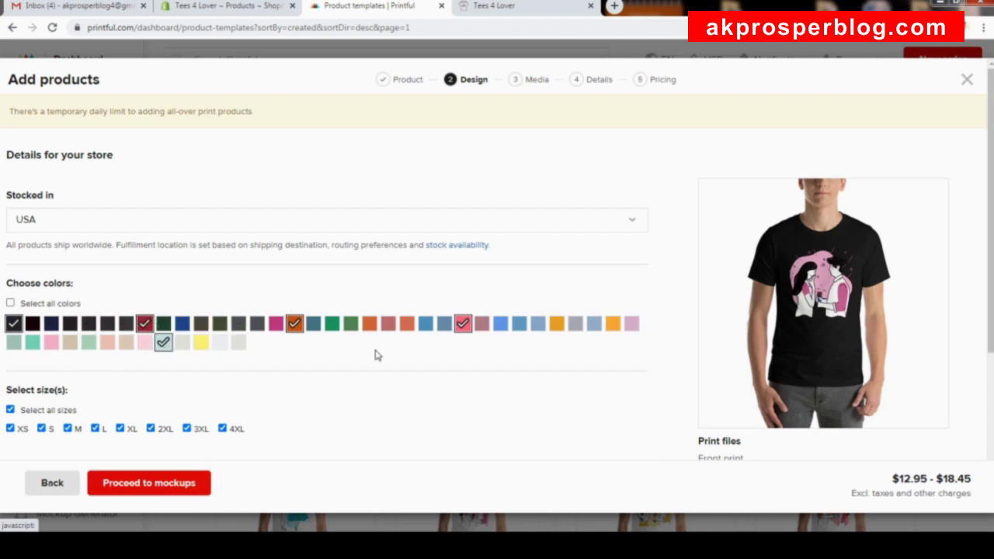
pyautogui.click(556, 323)
pyautogui.scroll(-2, 413, 303)
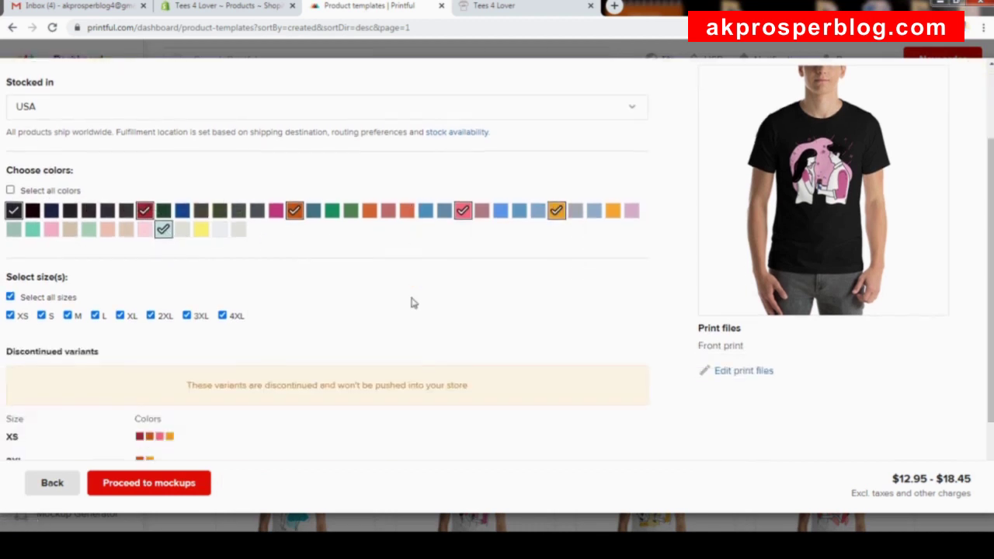
pyautogui.scroll(-1, 413, 303)
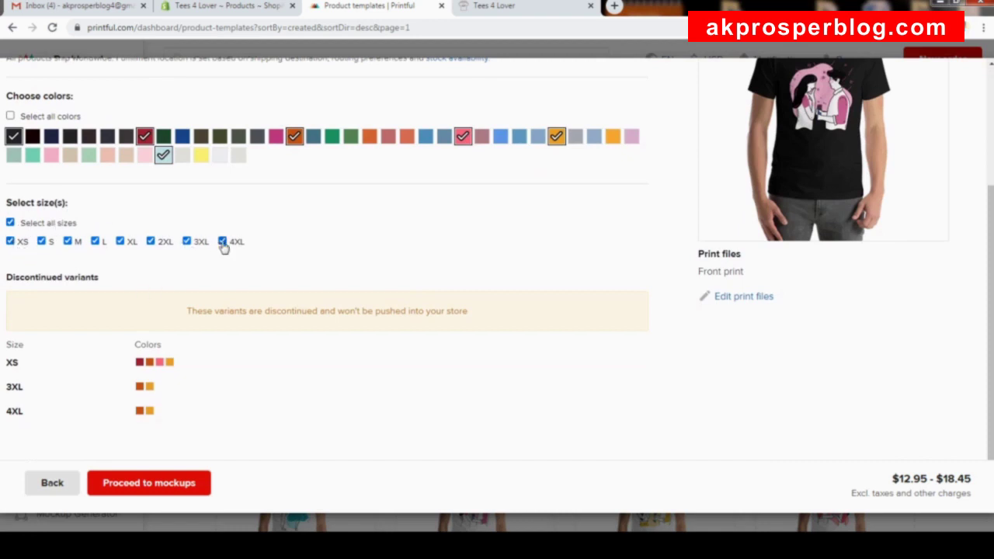
pyautogui.scroll(-1, 216, 225)
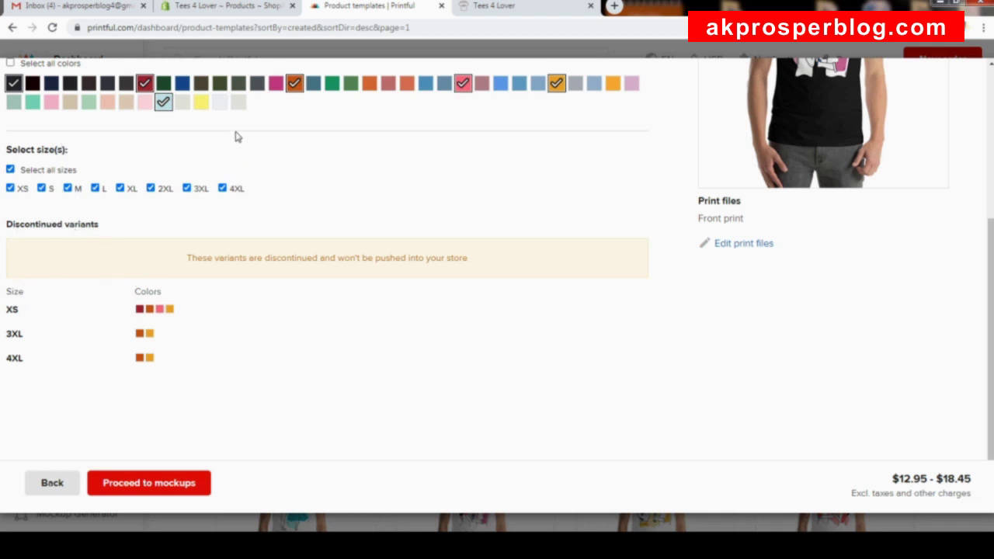
pyautogui.scroll(1, 233, 148)
pyautogui.scroll(-1, 168, 222)
# Go to mockups and keep the mockup style applied to all colours.
pyautogui.click(155, 485)
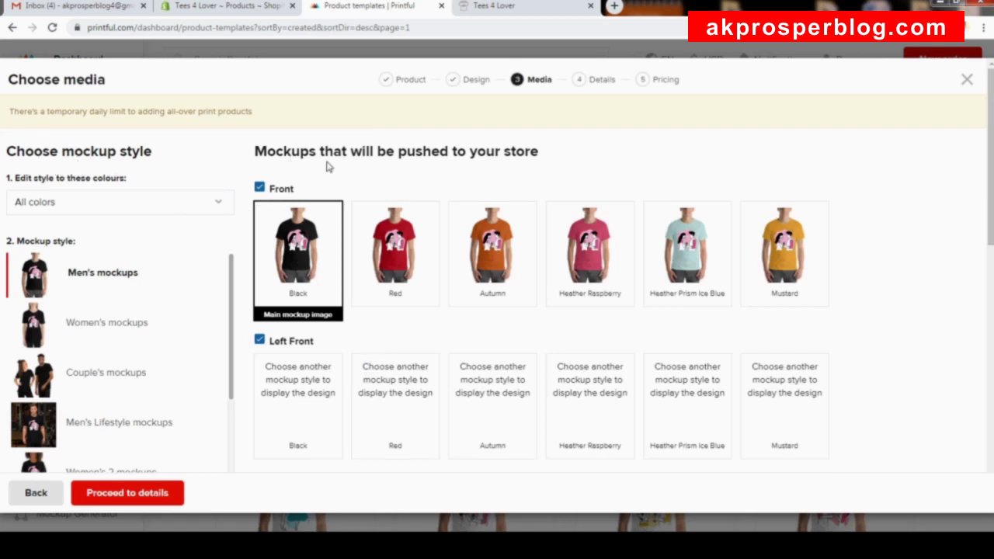
pyautogui.scroll(-2, 251, 268)
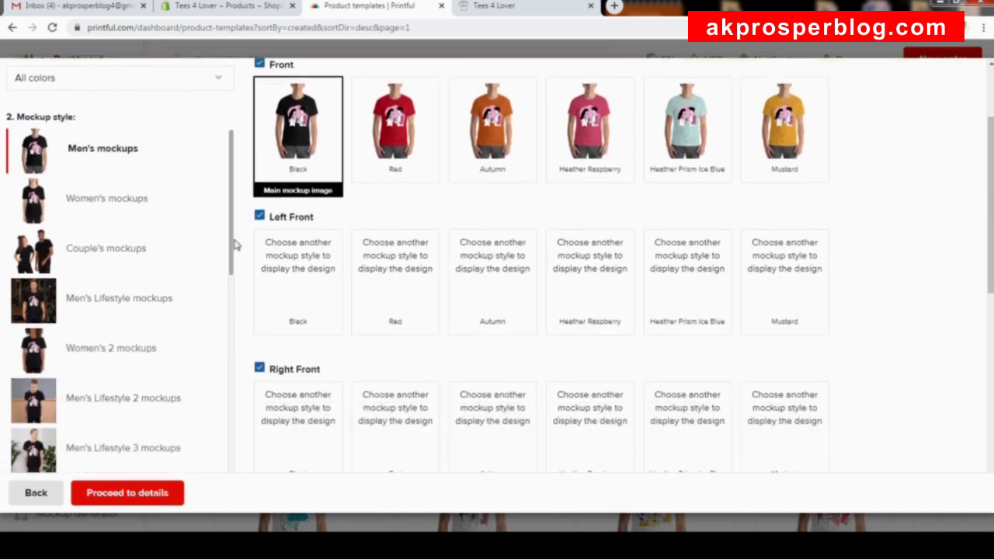
pyautogui.scroll(2, 184, 189)
pyautogui.scroll(-2, 182, 187)
pyautogui.scroll(2, 186, 200)
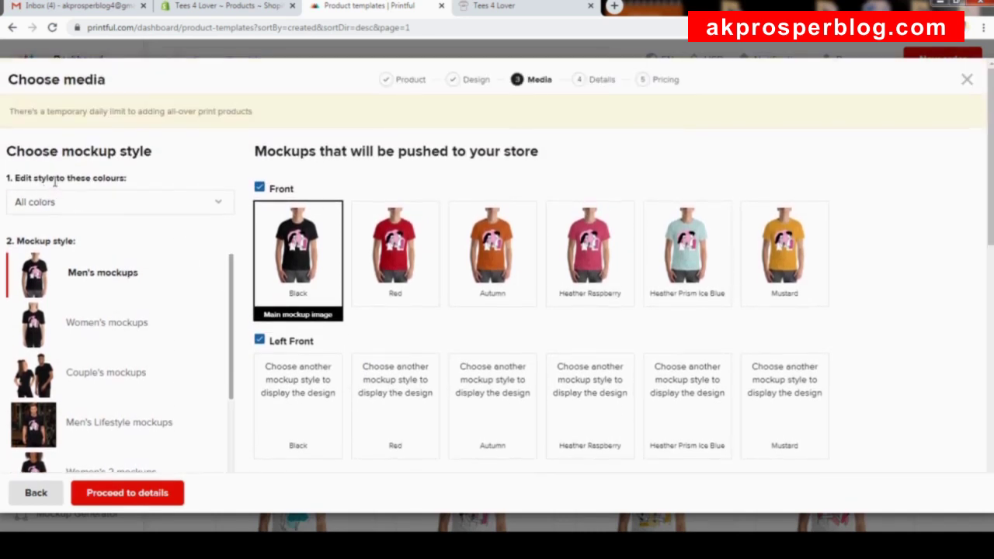
pyautogui.click(155, 211)
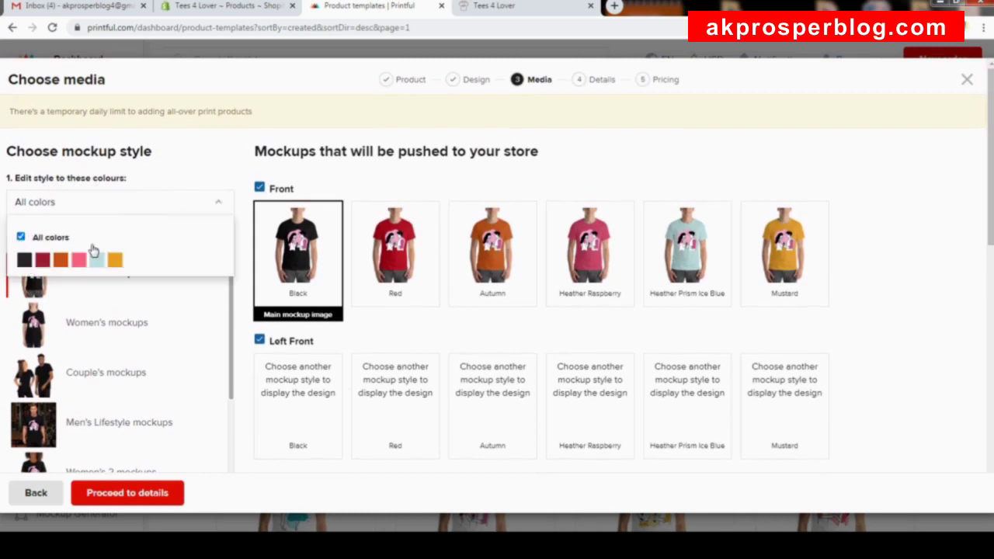
pyautogui.click(187, 202)
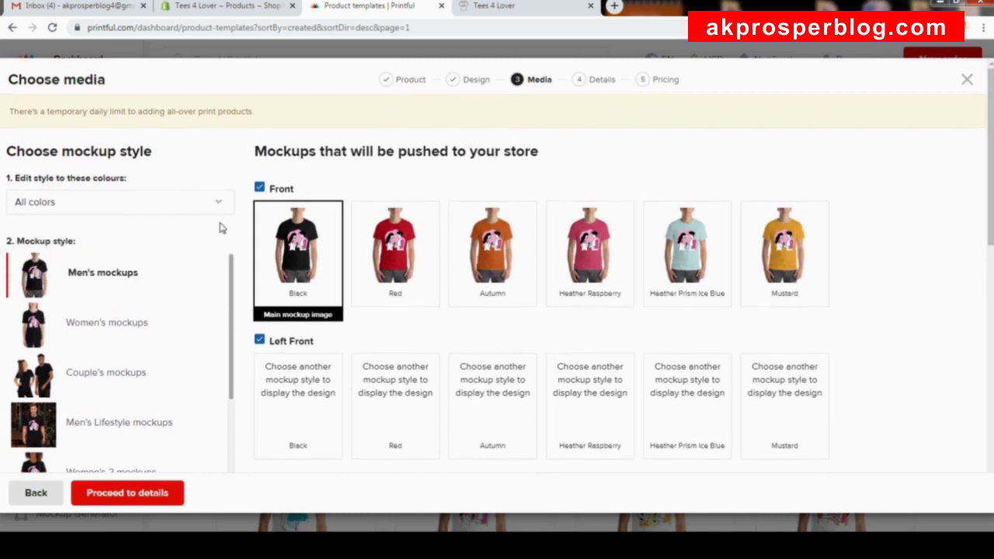
# Try Red and Autumn as the main mockup, then settle on Black.
pyautogui.scroll(-1, 220, 225)
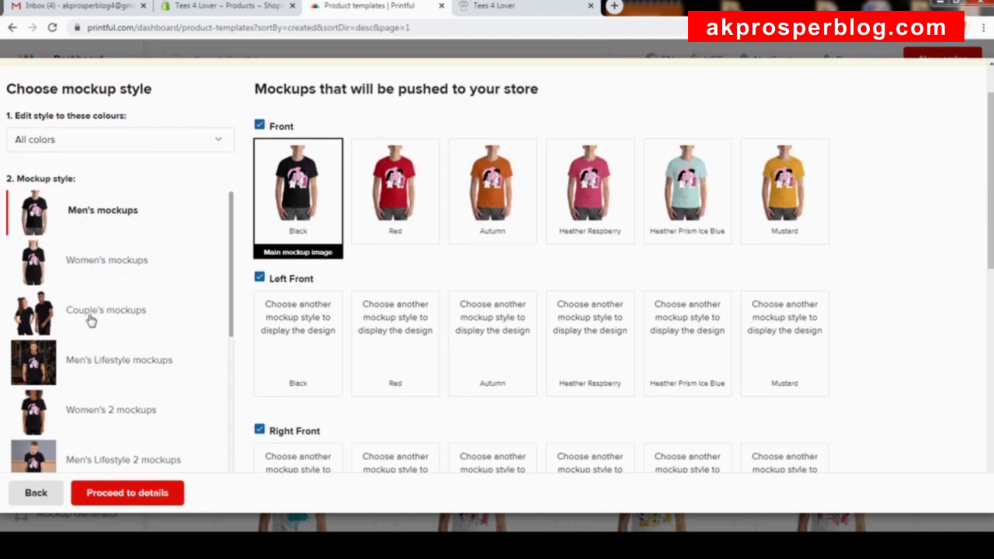
pyautogui.scroll(-3, 118, 359)
pyautogui.scroll(8, 136, 329)
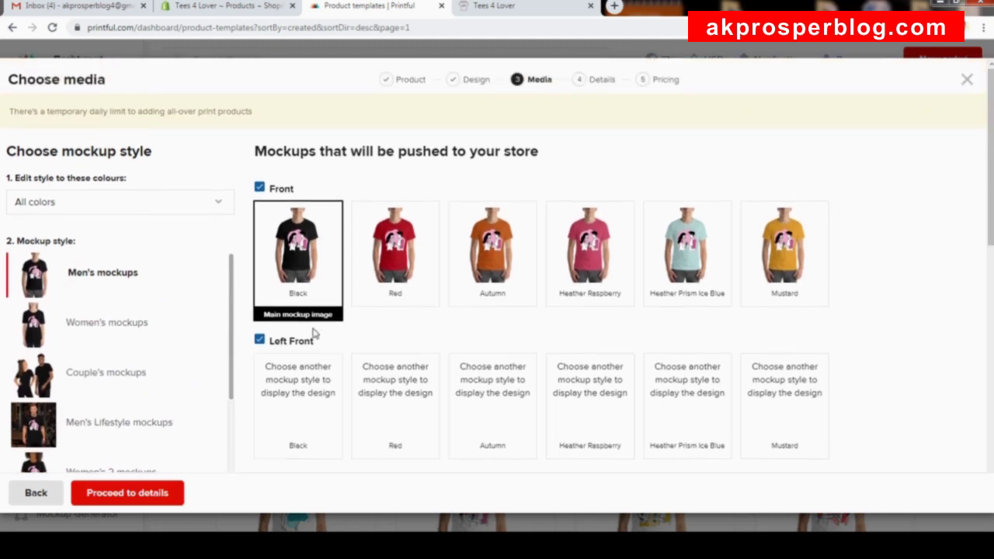
pyautogui.scroll(-1, 243, 257)
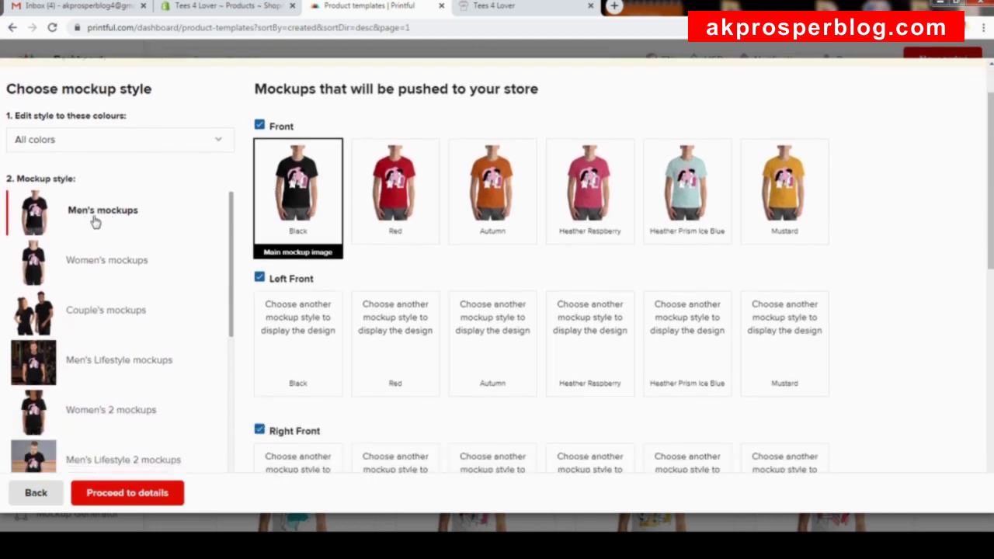
pyautogui.scroll(-3, 260, 280)
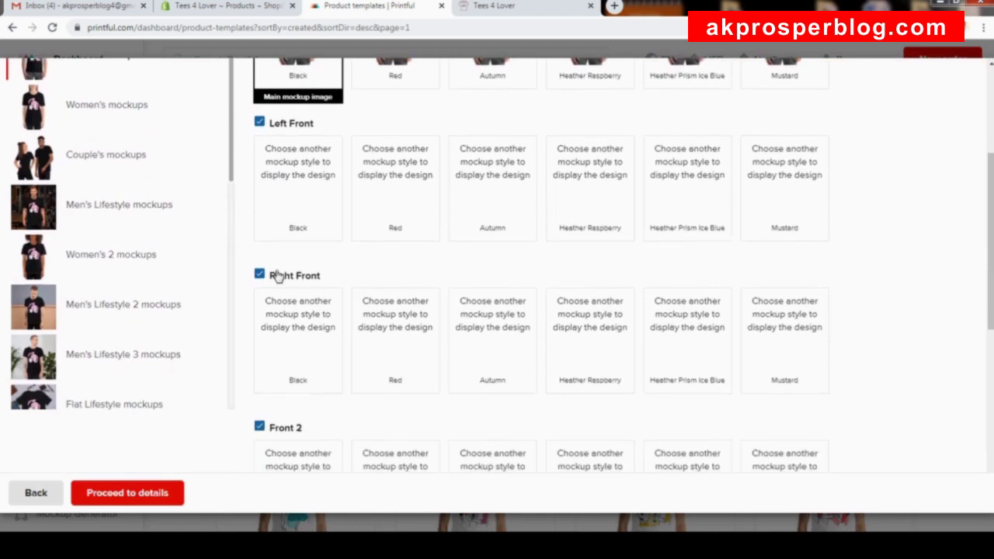
pyautogui.scroll(3, 260, 240)
pyautogui.scroll(1, 260, 239)
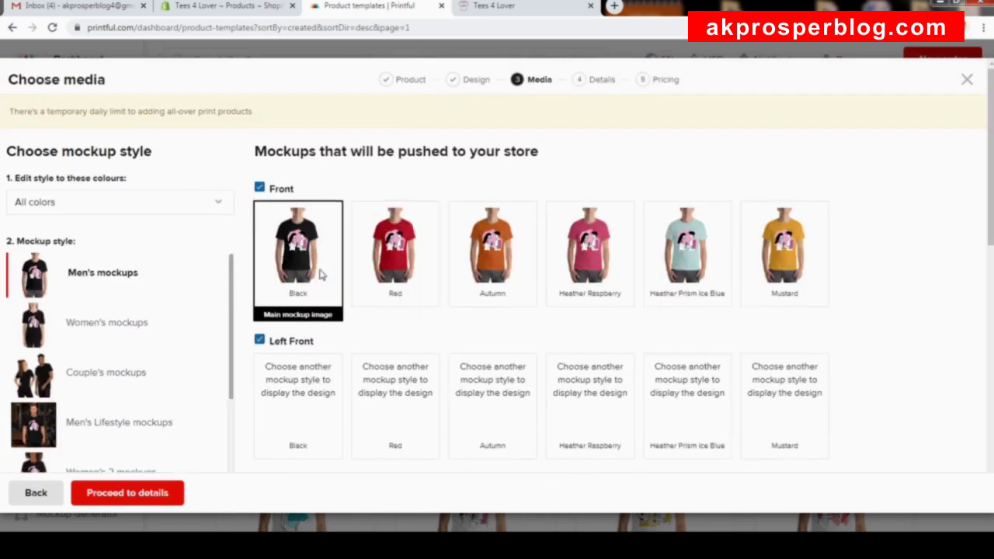
pyautogui.click(418, 270)
pyautogui.click(501, 262)
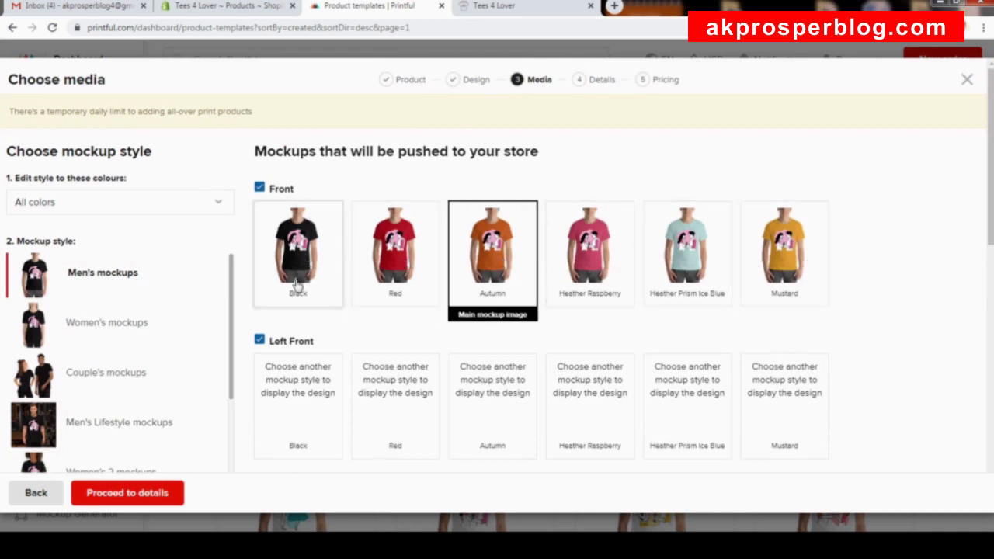
pyautogui.click(307, 248)
pyautogui.scroll(-6, 313, 253)
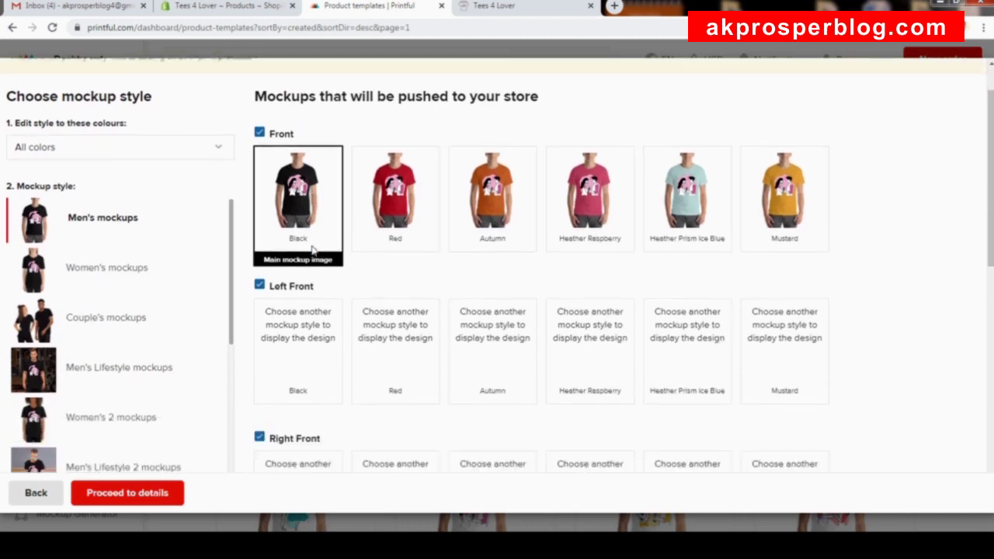
pyautogui.scroll(-3, 314, 253)
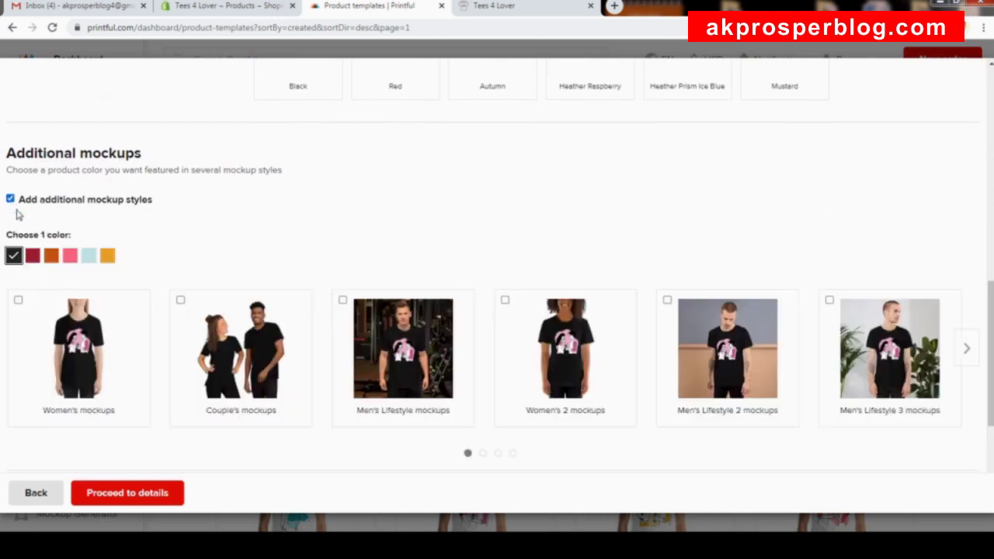
# Show additional mockups in red and add Women's, Couple's and Women's 2 styles.
pyautogui.scroll(-1, 153, 281)
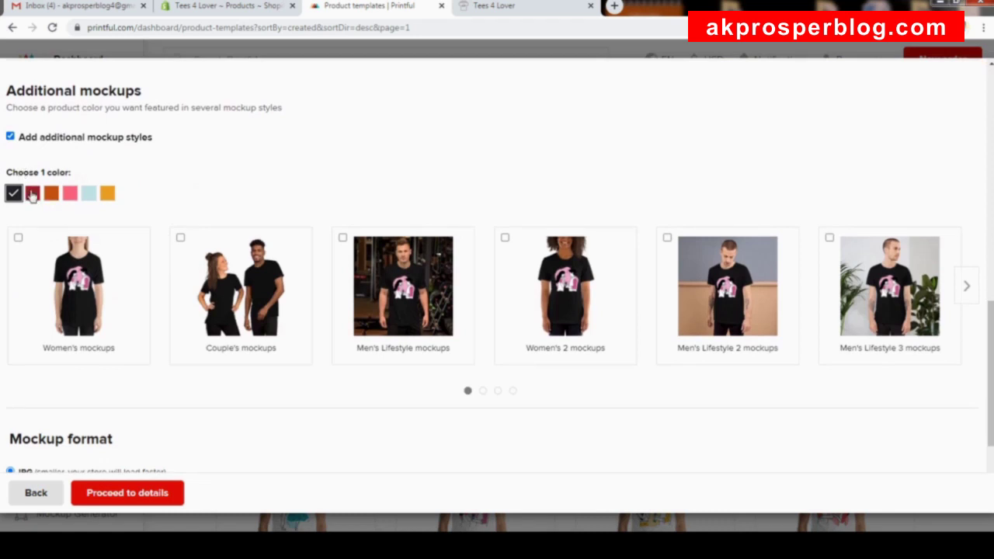
pyautogui.scroll(1, 188, 171)
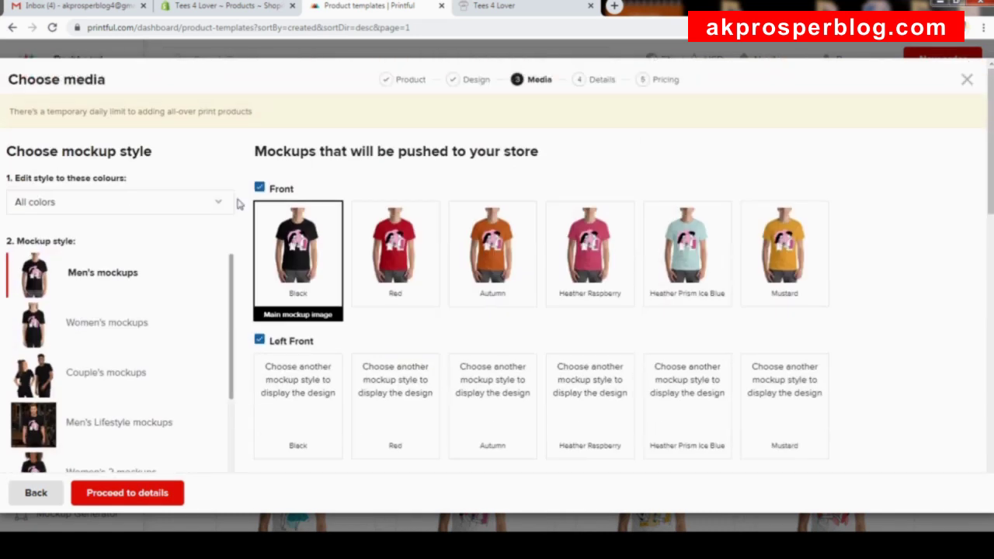
pyautogui.scroll(-3, 295, 217)
pyautogui.scroll(-7, 301, 211)
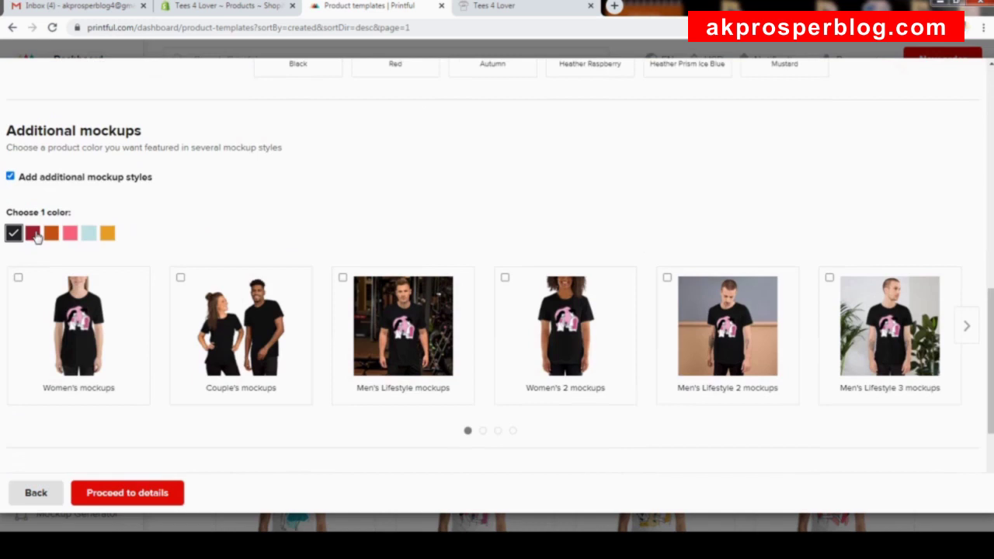
pyautogui.click(34, 235)
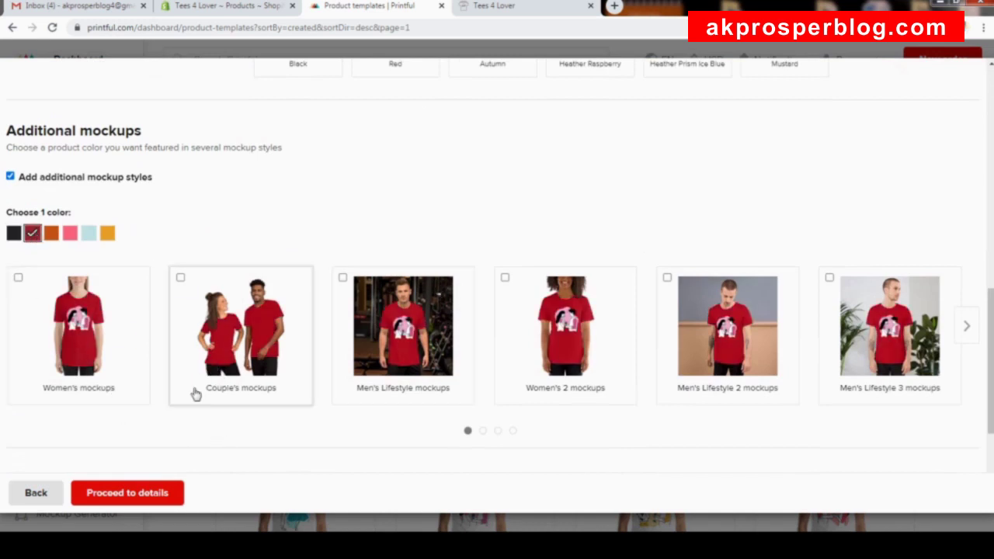
pyautogui.click(94, 358)
pyautogui.click(255, 355)
pyautogui.click(540, 353)
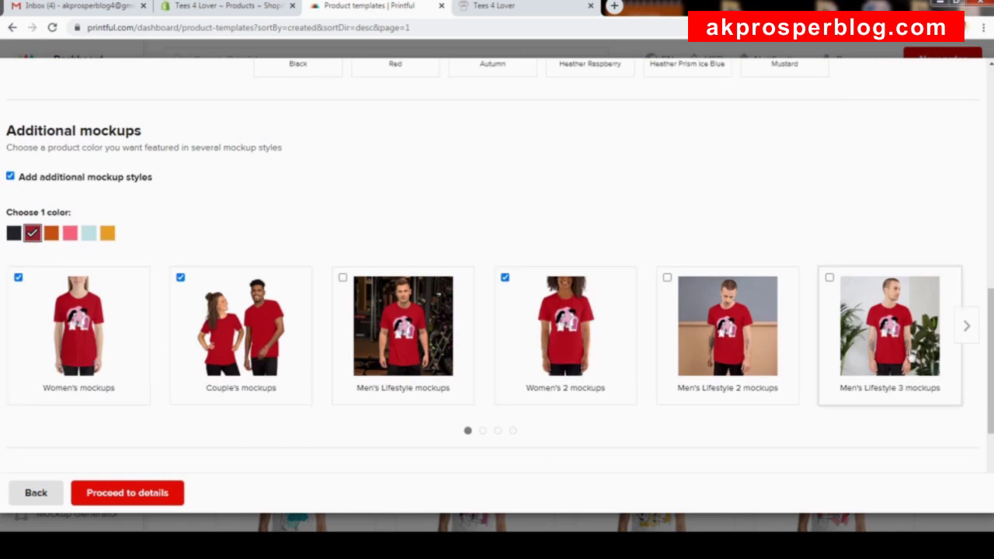
# Add the On Hanger style from further along the carousel, then proceed to details.
pyautogui.click(967, 326)
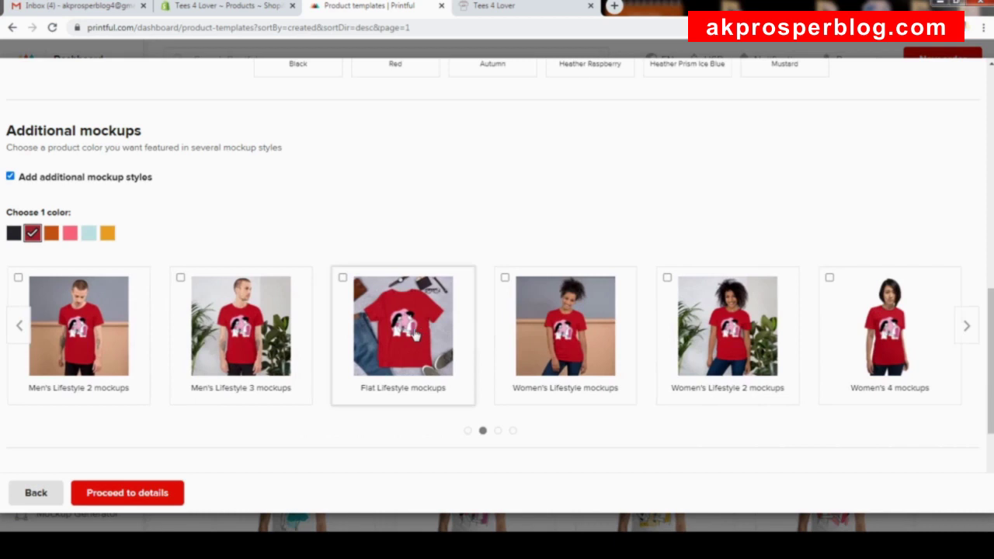
pyautogui.click(967, 326)
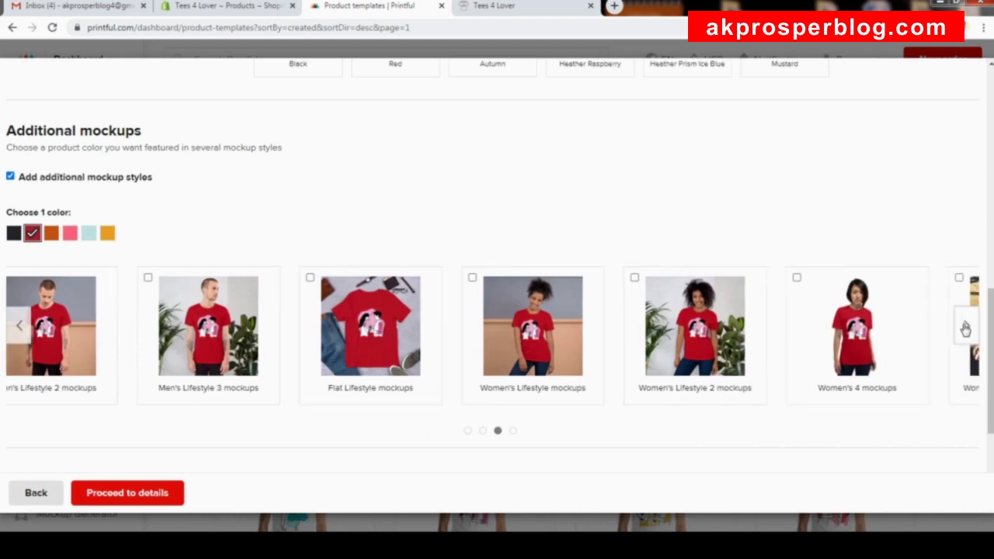
pyautogui.click(955, 332)
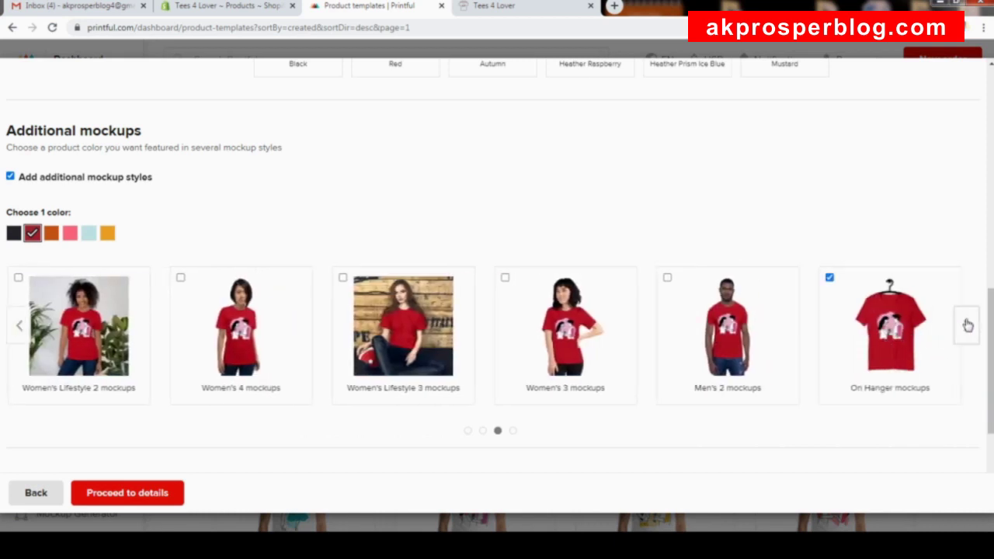
pyautogui.click(968, 324)
pyautogui.scroll(-3, 730, 350)
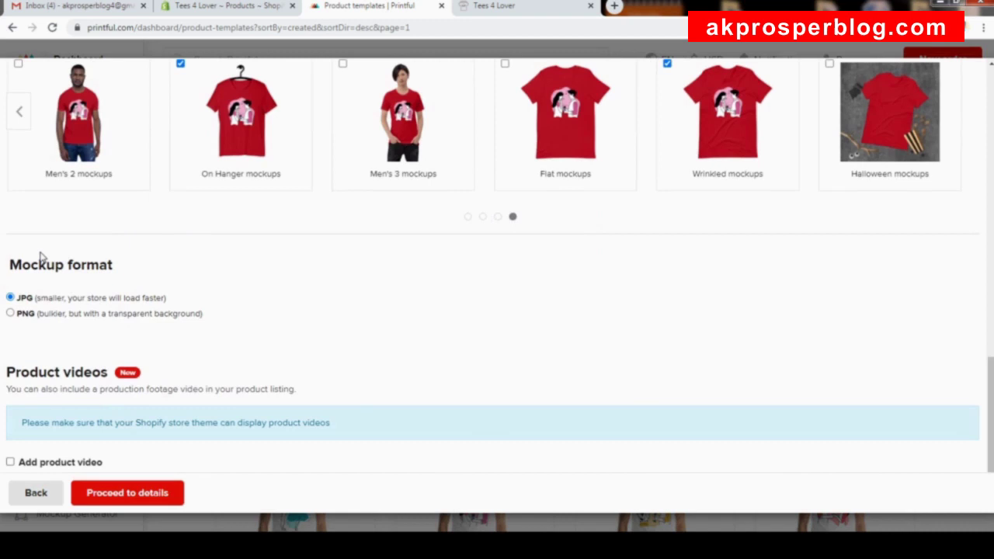
pyautogui.click(127, 493)
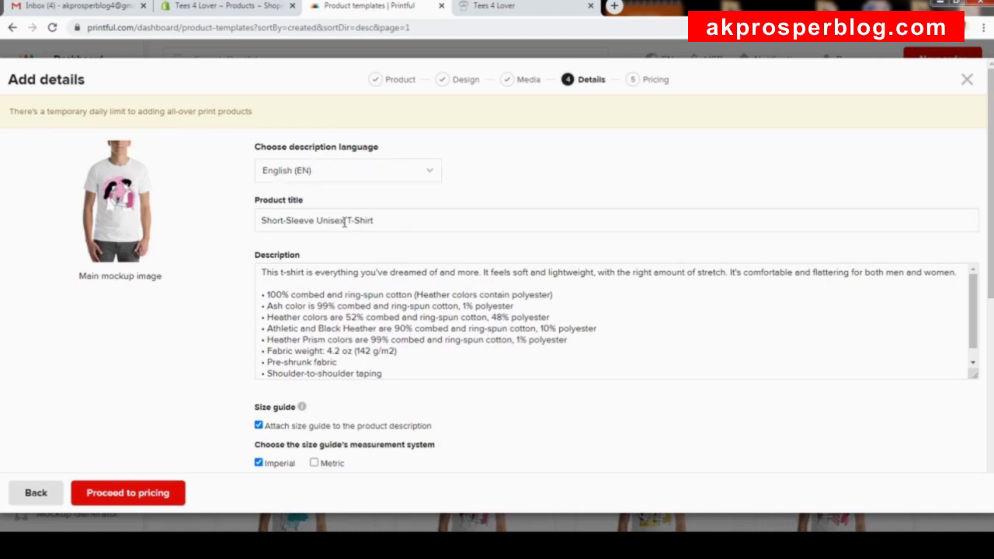
# Prefix the product title with 'Will You Marry Me ' and review description, size guide and tags.
pyautogui.click(263, 221)
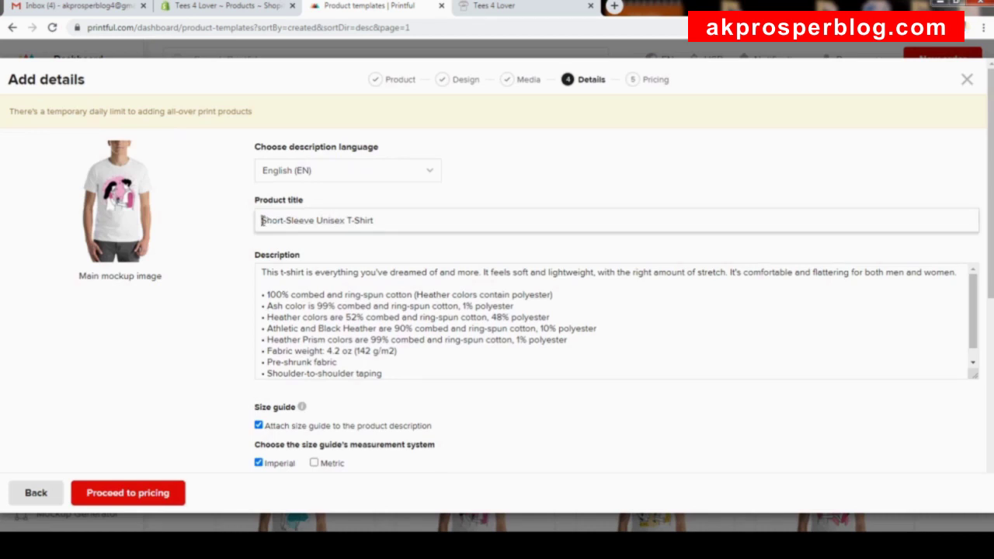
pyautogui.write('Wil')
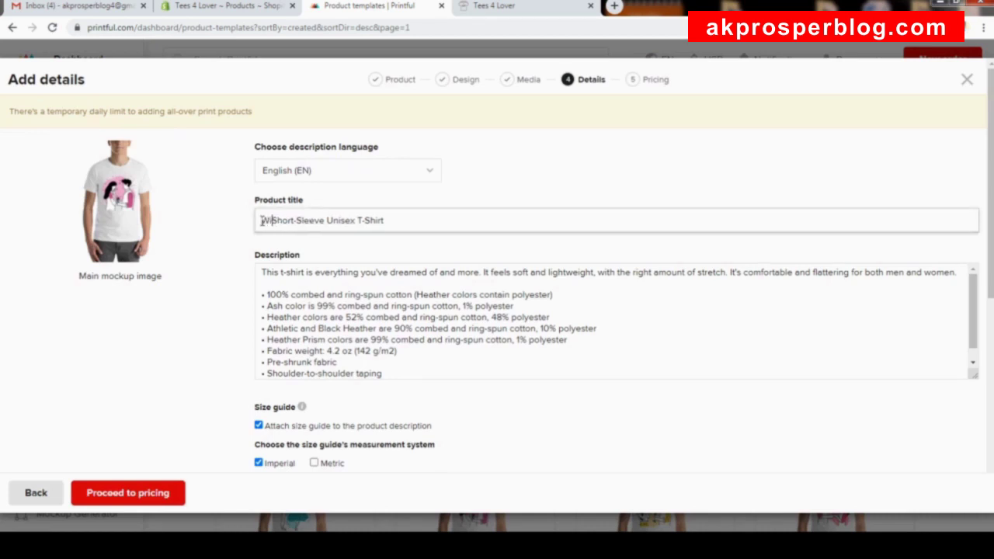
pyautogui.write('l You Ma')
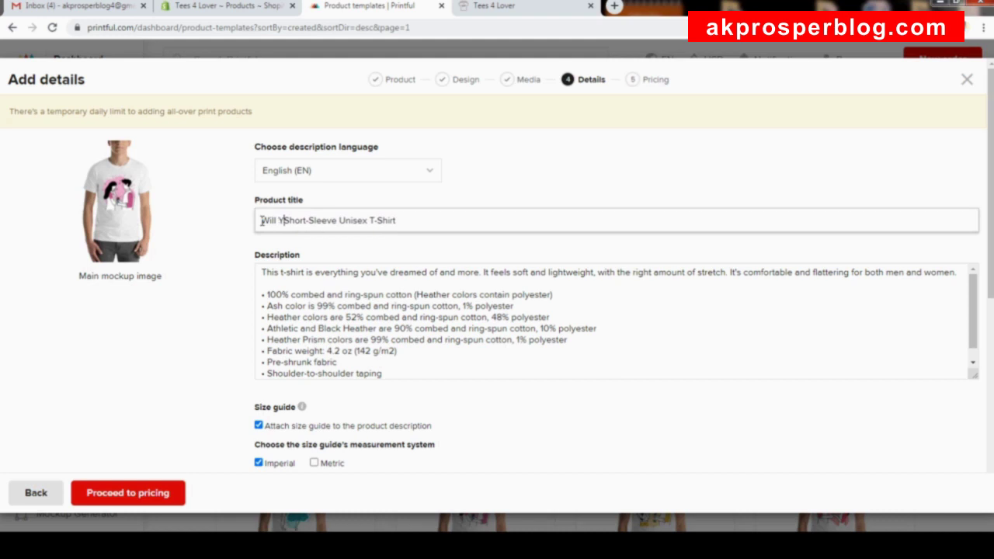
pyautogui.write('rry M')
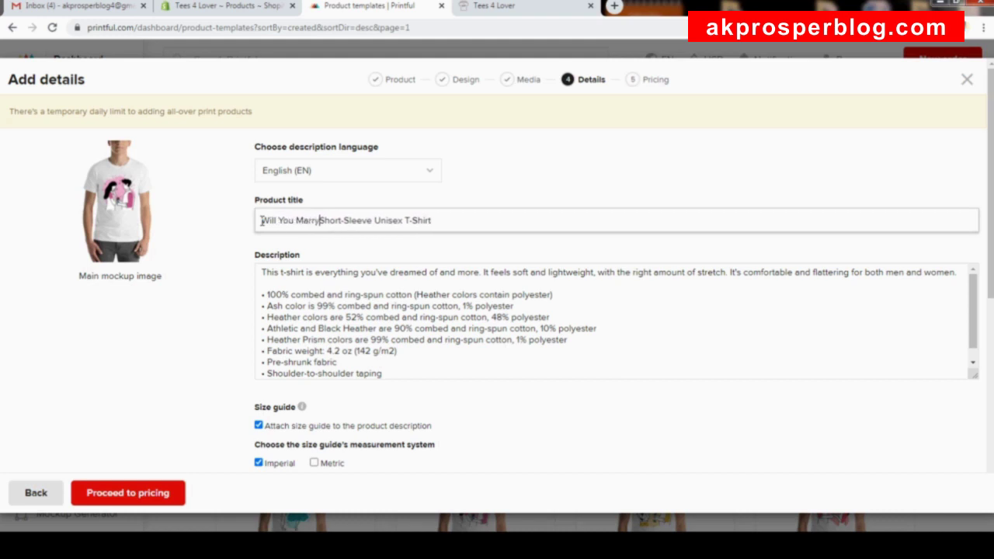
pyautogui.write('e')
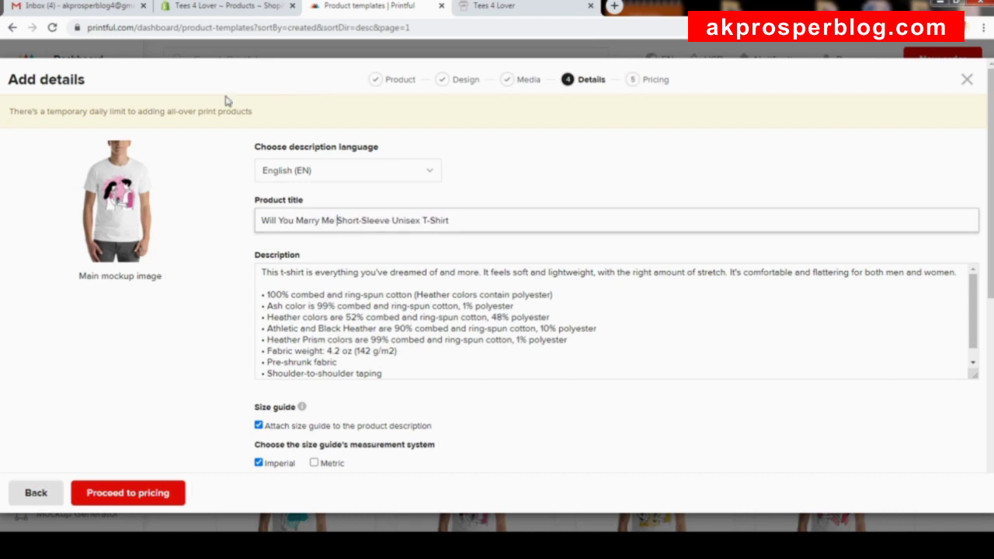
pyautogui.click(362, 329)
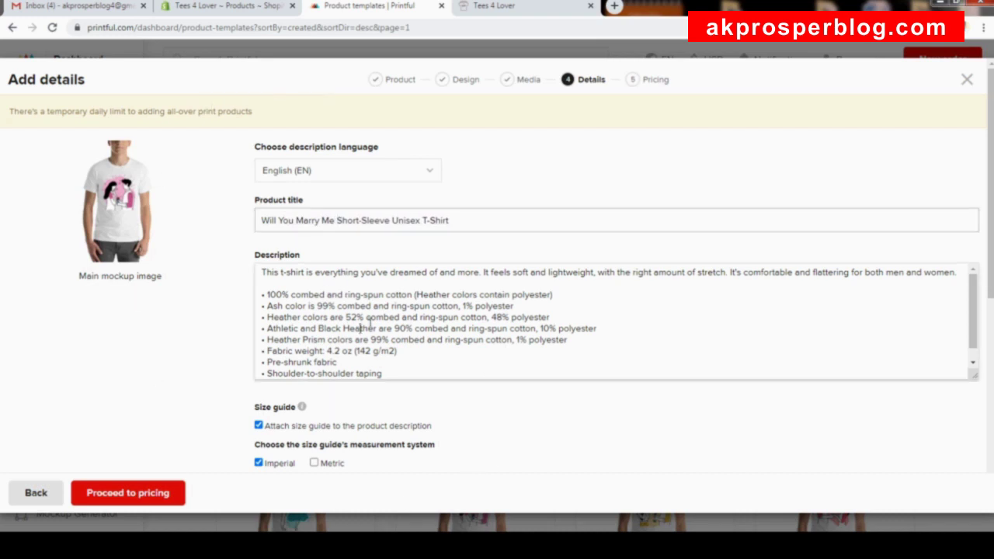
pyautogui.scroll(-1, 379, 336)
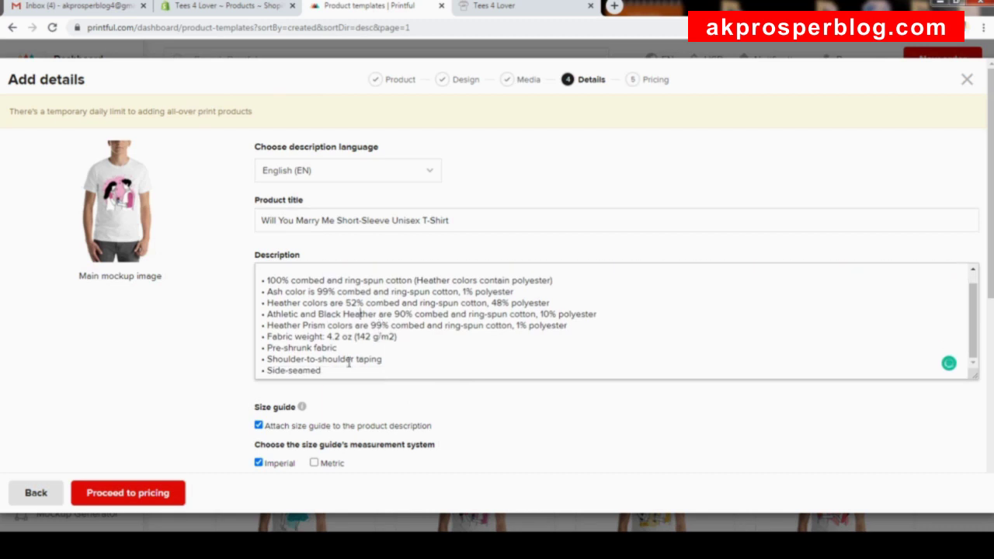
pyautogui.scroll(-3, 217, 321)
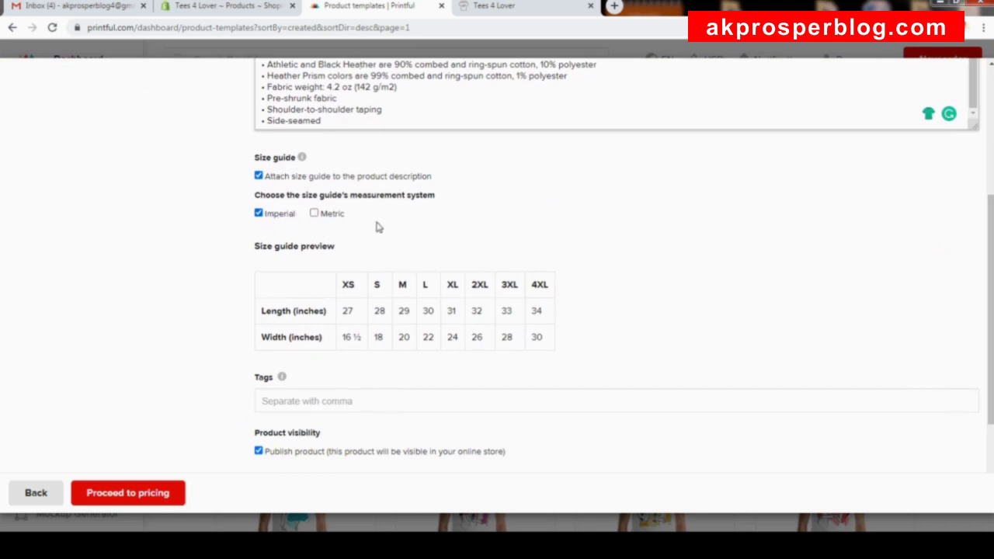
pyautogui.scroll(-2, 377, 227)
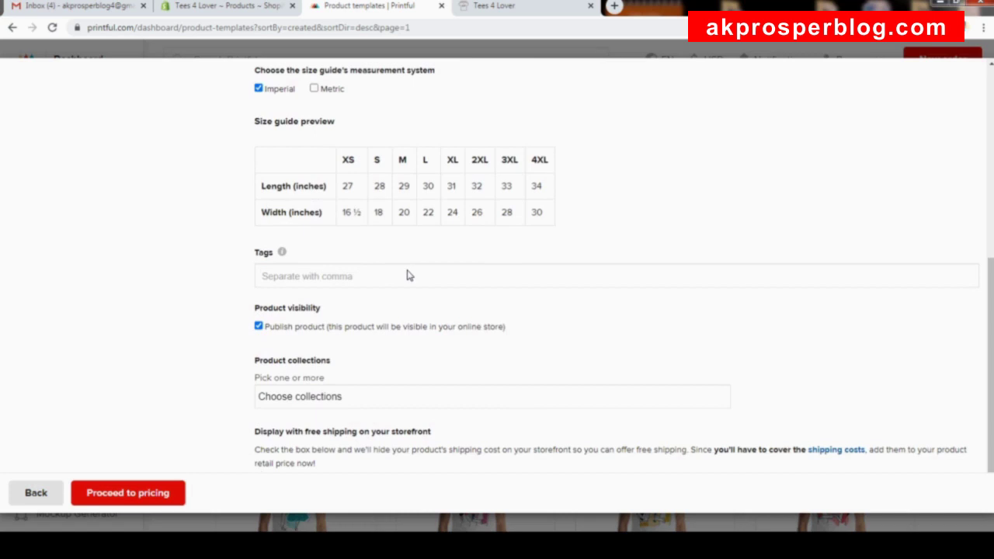
pyautogui.scroll(-1, 410, 279)
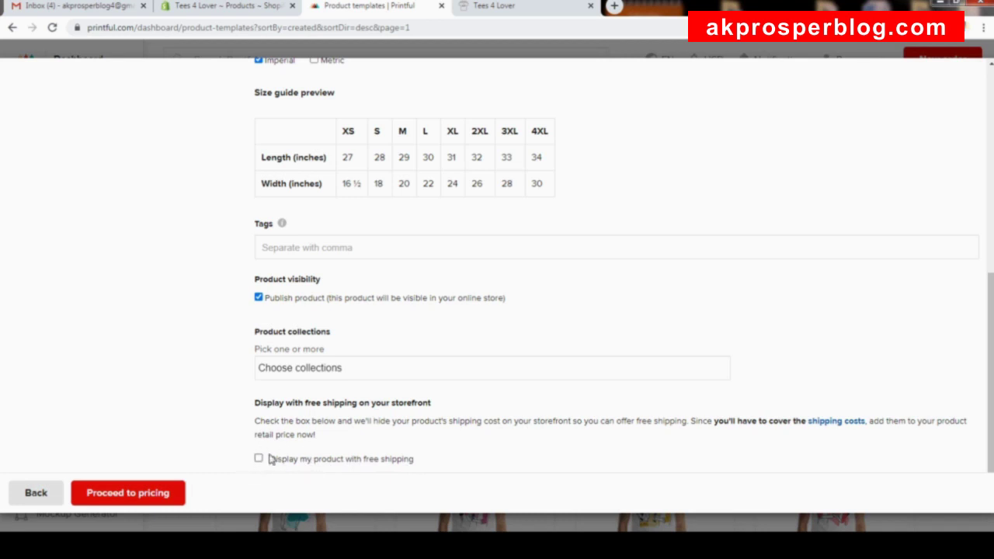
# Open Pricing and review retail prices of $22.99–$30.99 for sizes XS to 2XL.
pyautogui.click(140, 497)
pyautogui.scroll(-2, 293, 404)
pyautogui.scroll(2, 326, 398)
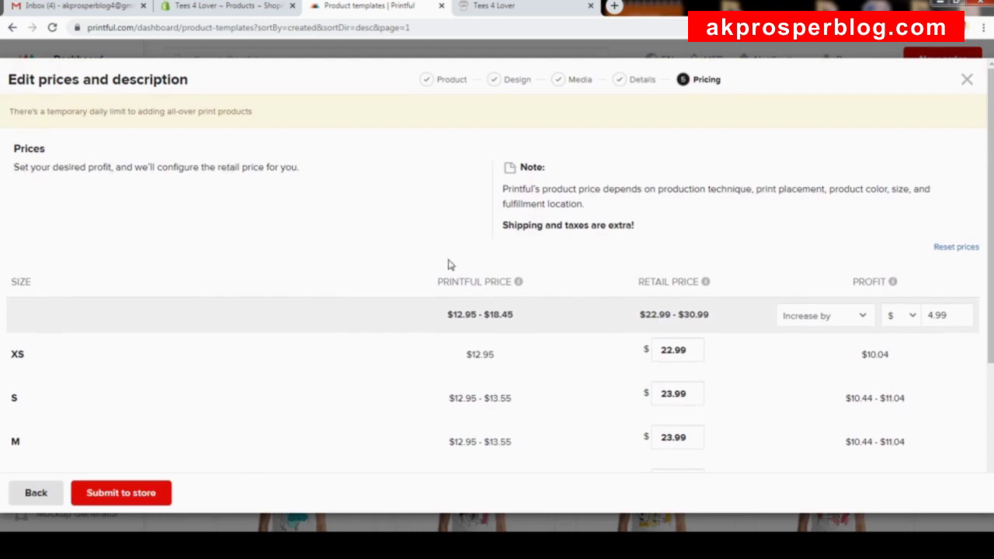
pyautogui.scroll(-2, 519, 230)
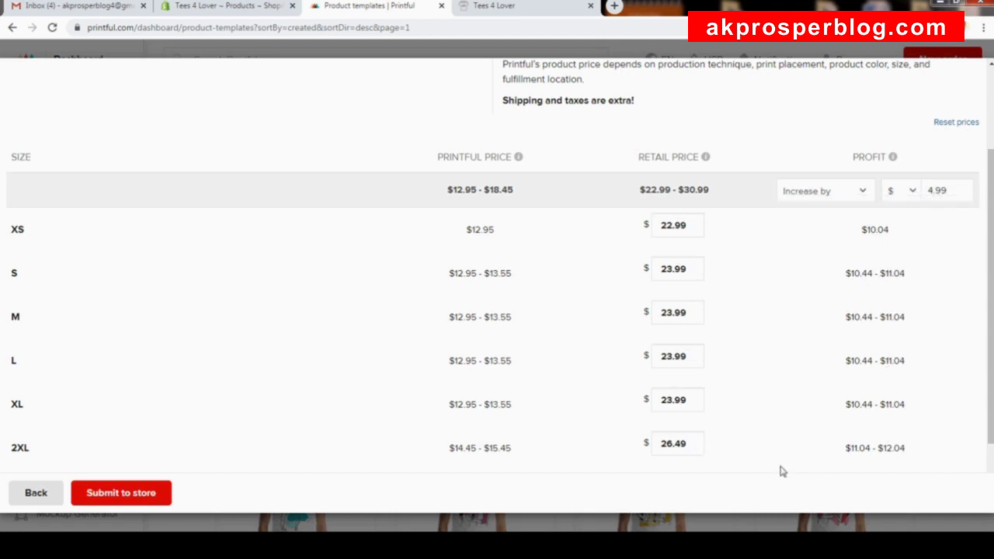
# Review the $22.99–$30.99 retail prices and submit the T-shirt template to the store.
pyautogui.scroll(2, 553, 346)
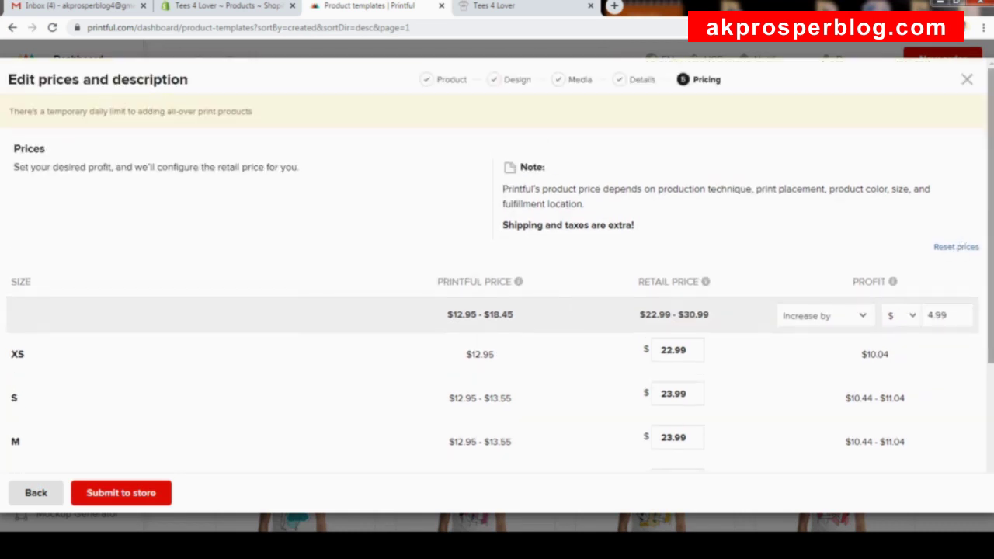
pyautogui.scroll(-3, 976, 359)
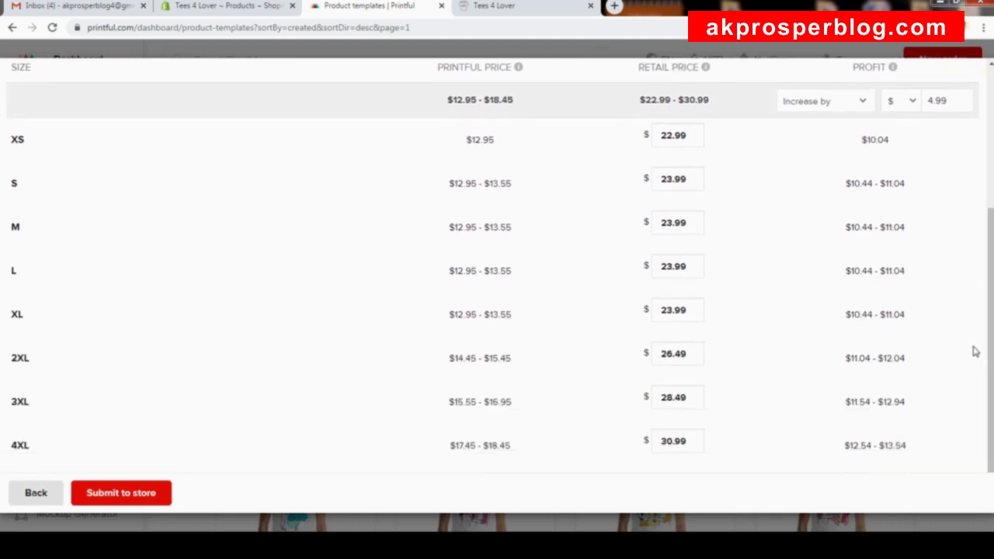
pyautogui.moveTo(987, 340); pyautogui.dragTo(990, 277)
pyautogui.scroll(-2, 983, 288)
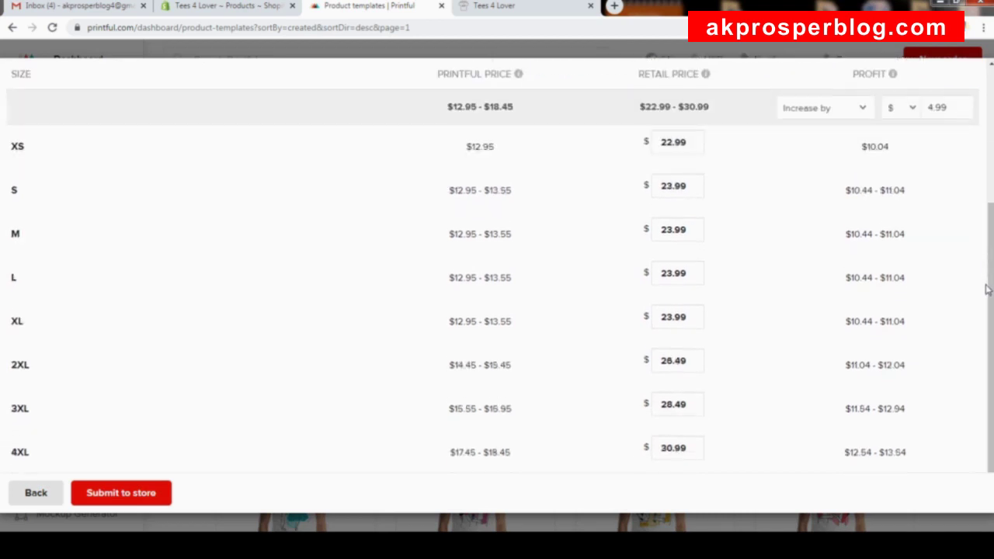
pyautogui.click(129, 496)
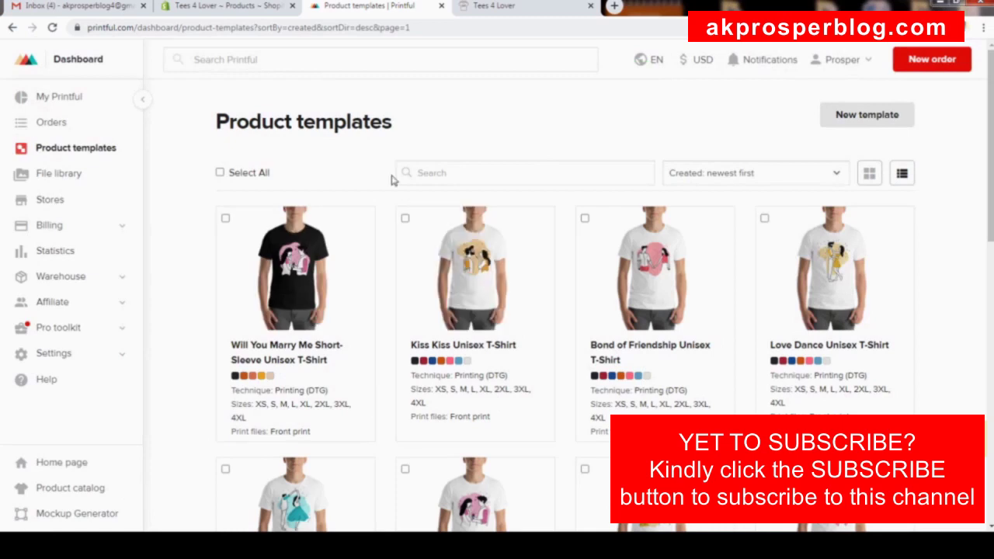
# Reload Shopify's products to confirm the Will You Marry Me T-shirt, then return to Printful templates.
pyautogui.click(247, 8)
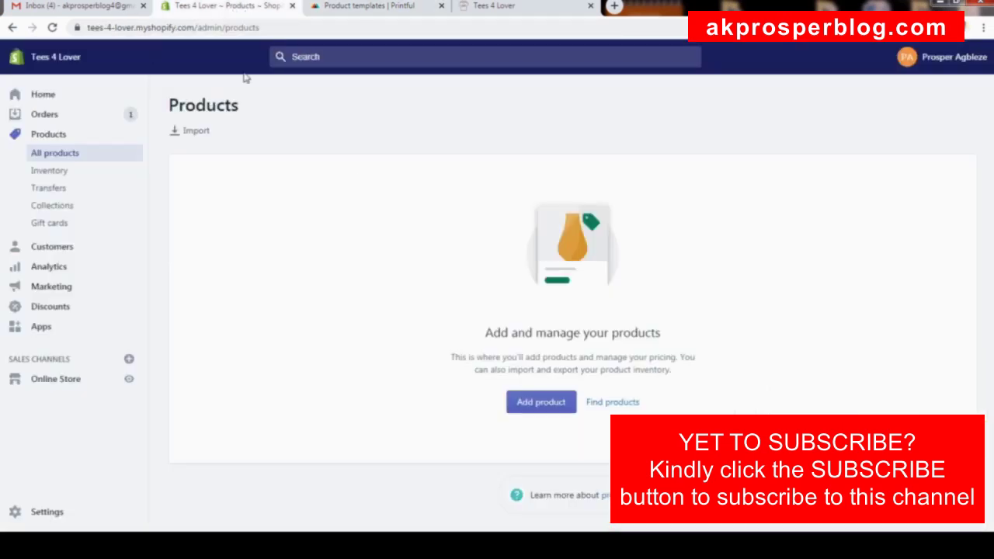
pyautogui.click(52, 27)
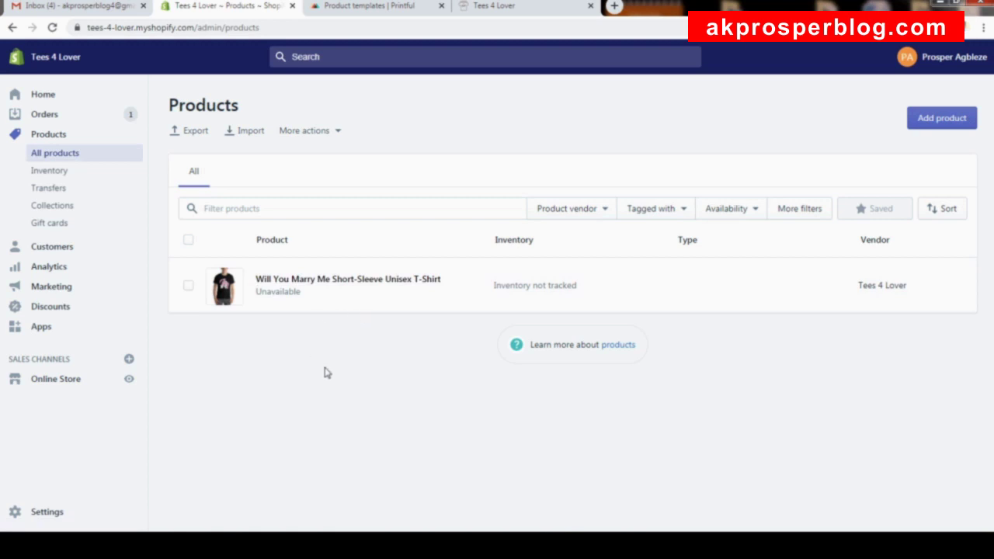
pyautogui.click(376, 7)
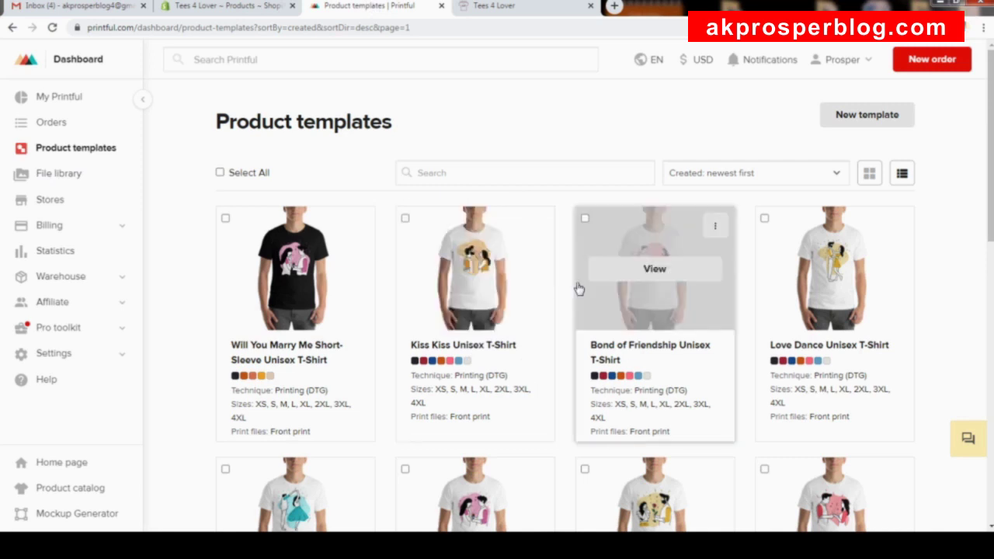
# Start adding the Kiss Kiss template to the Tees 4 Lover store.
pyautogui.click(536, 230)
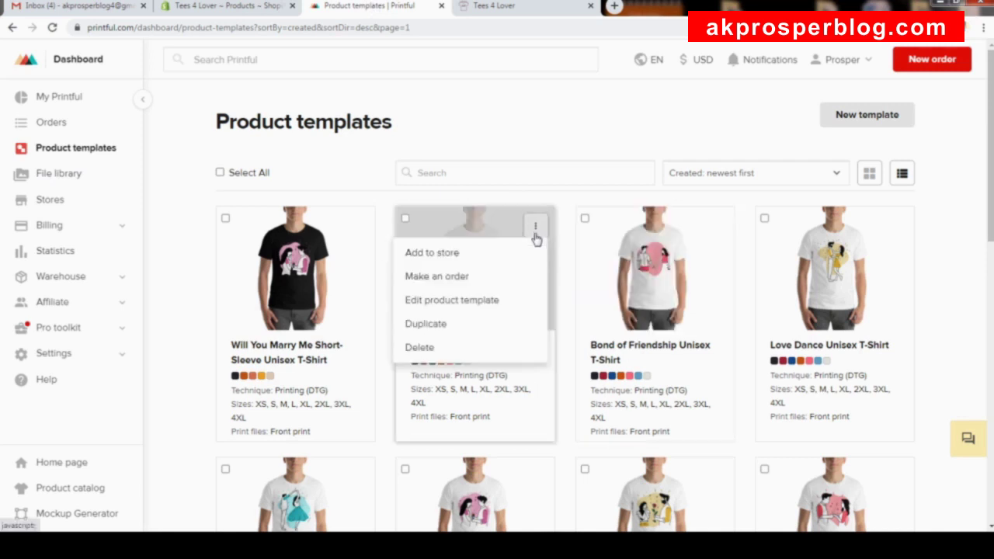
pyautogui.click(448, 255)
pyautogui.click(365, 272)
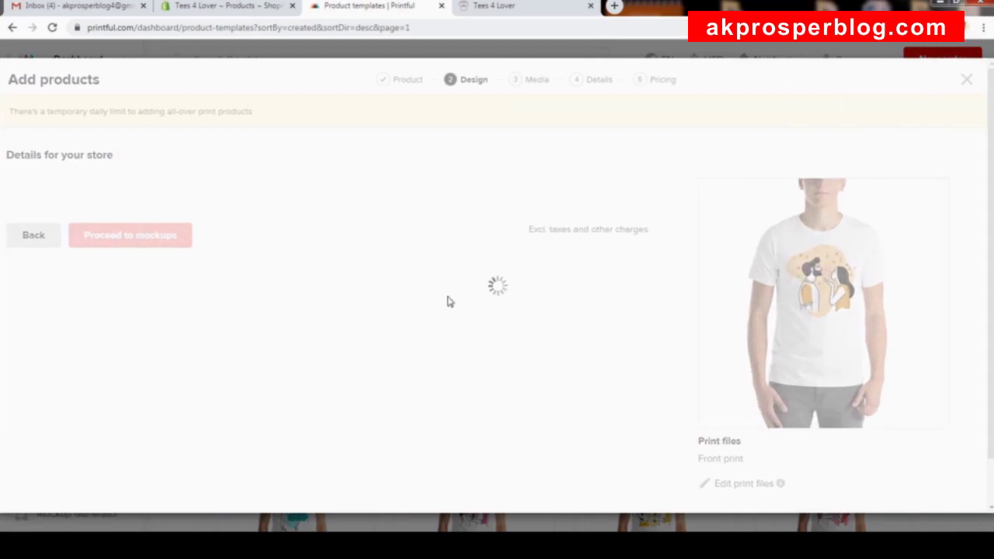
pyautogui.scroll(-3, 296, 238)
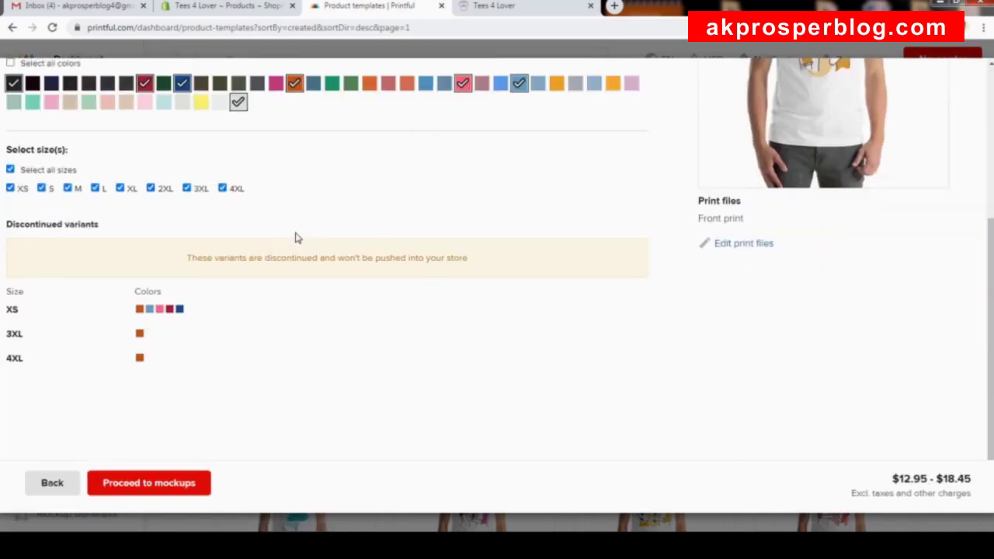
pyautogui.scroll(3, 299, 221)
pyautogui.scroll(-3, 305, 229)
# Proceed to the mockup step and set the front mockups to Women's mockups.
pyautogui.click(159, 490)
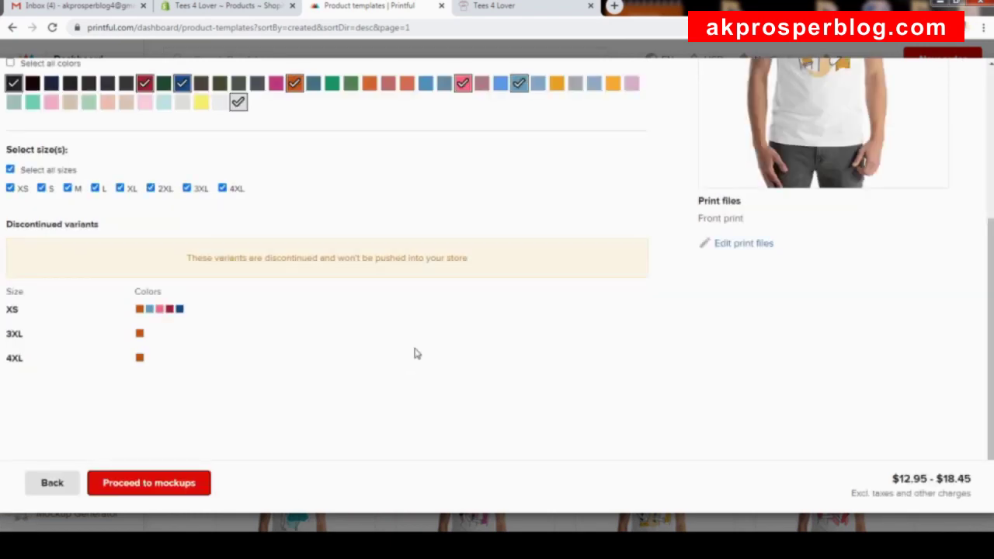
pyautogui.click(160, 491)
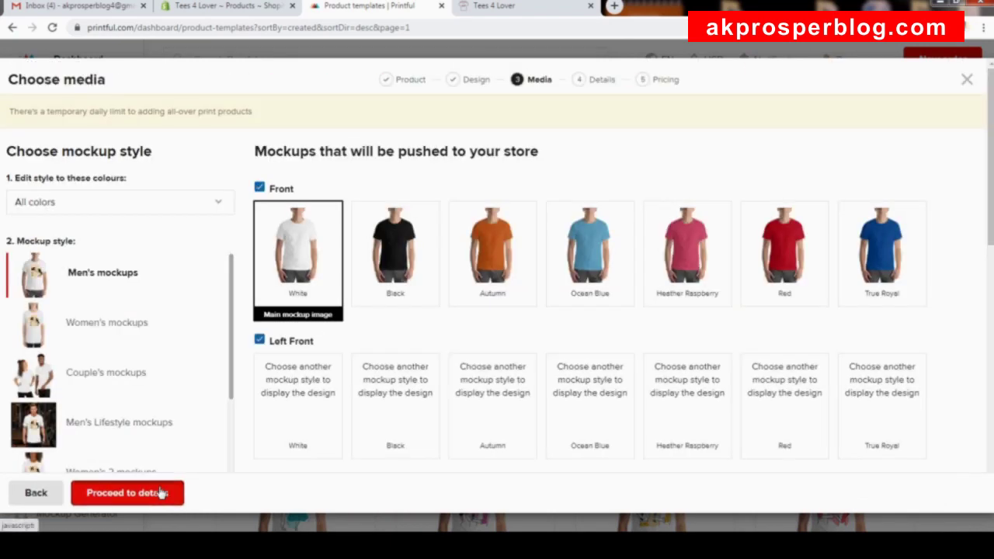
pyautogui.click(160, 492)
pyautogui.scroll(-1, 466, 260)
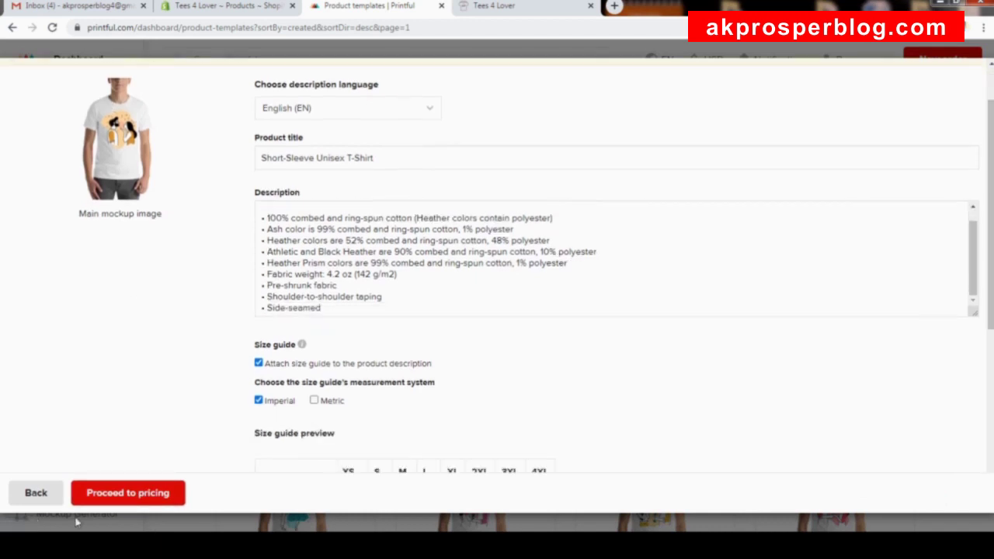
pyautogui.click(51, 497)
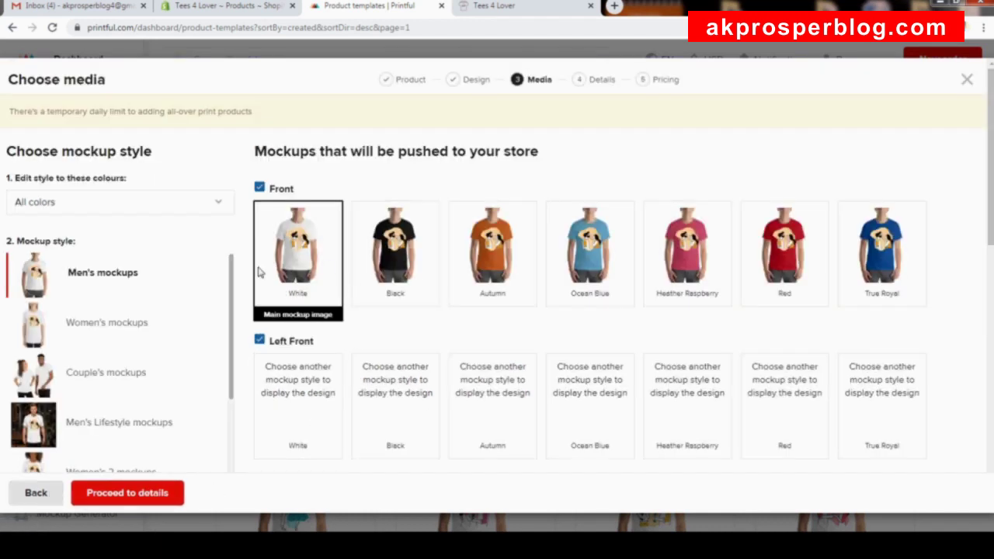
pyautogui.scroll(-5, 373, 303)
pyautogui.scroll(5, 377, 288)
pyautogui.click(104, 330)
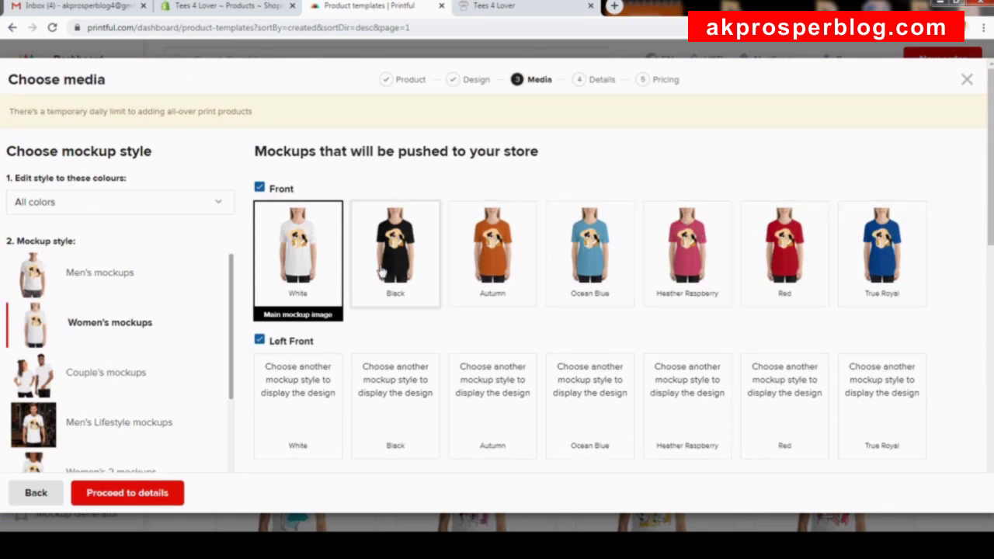
pyautogui.click(809, 256)
# Enable additional black mockups in Men's, Couple's, Women's 2, On Hanger and Wrinkled styles.
pyautogui.scroll(-15, 772, 237)
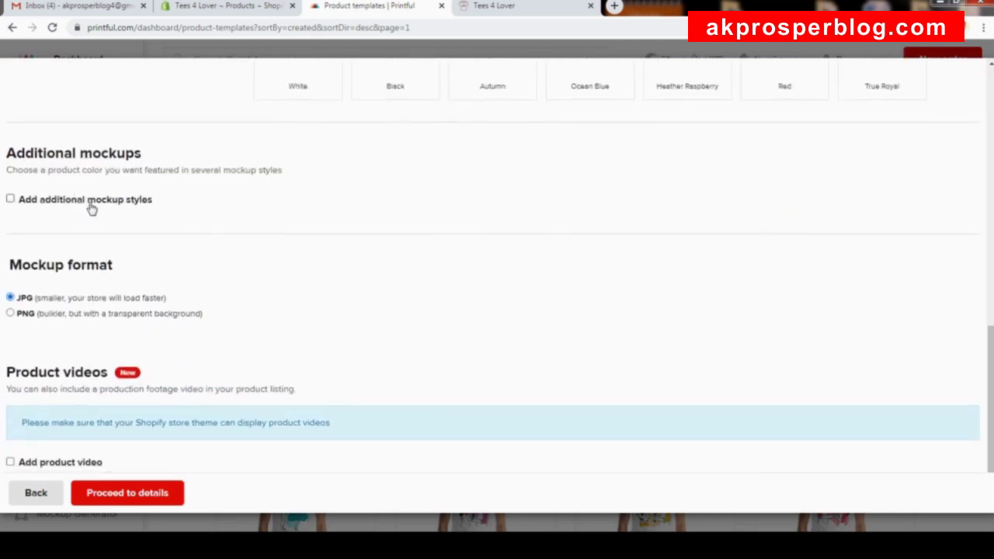
pyautogui.click(89, 201)
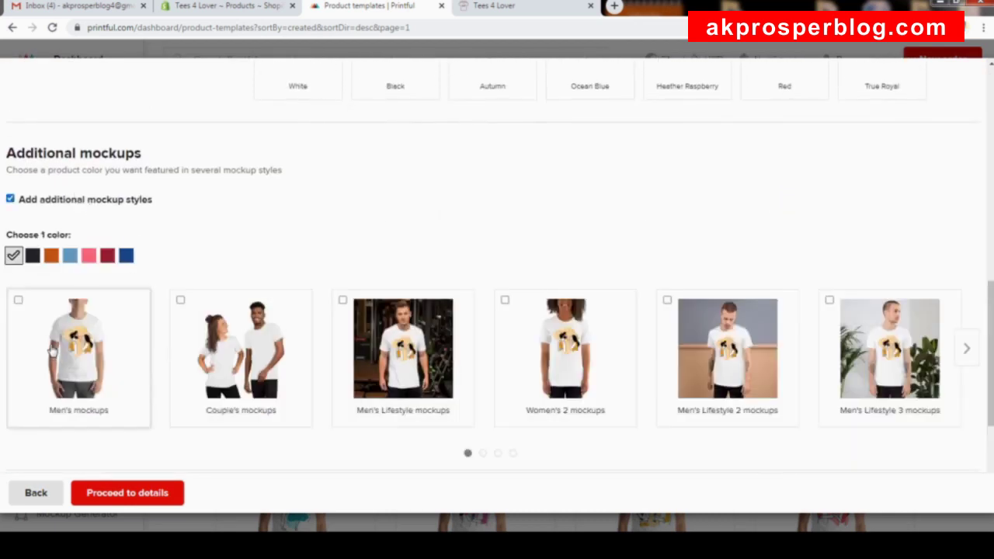
pyautogui.click(33, 257)
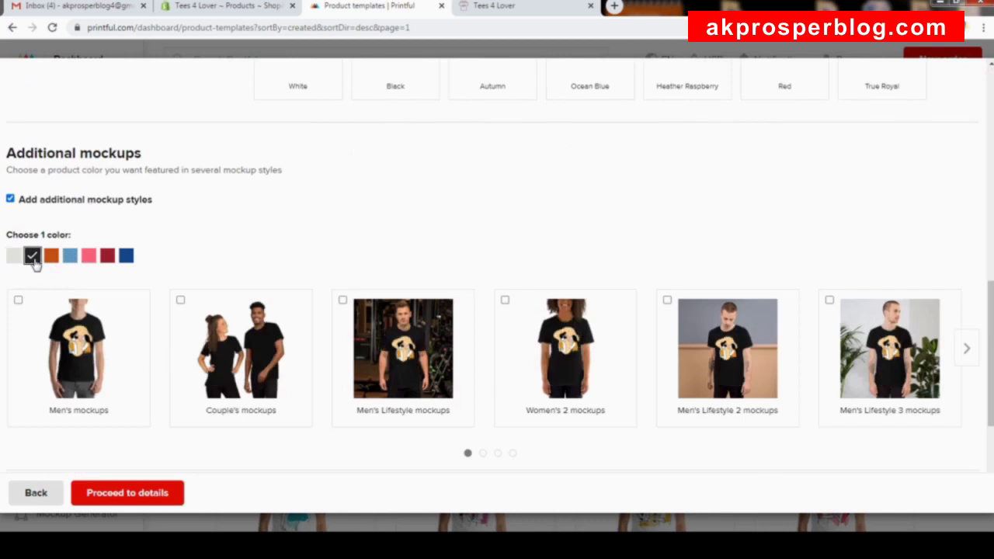
pyautogui.click(78, 355)
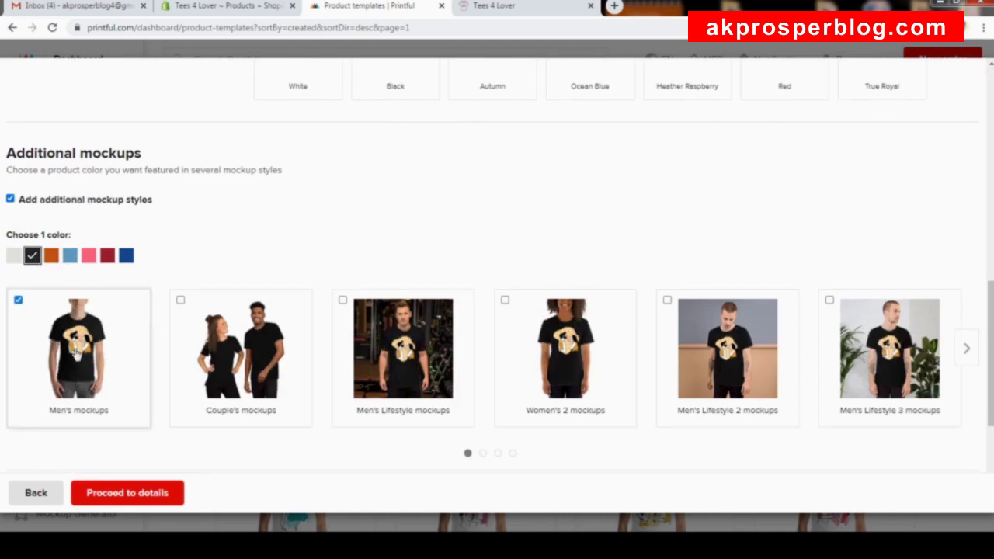
pyautogui.click(254, 348)
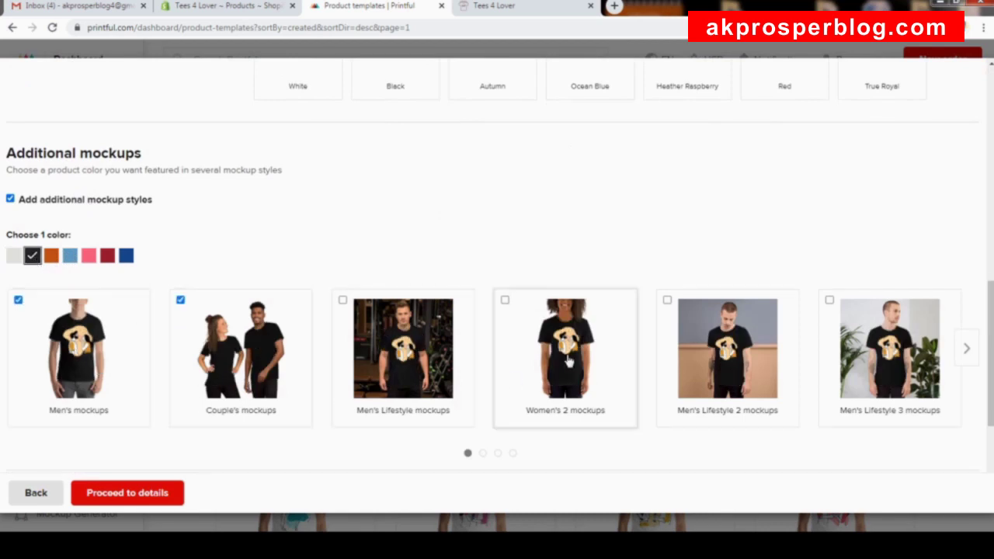
pyautogui.click(963, 348)
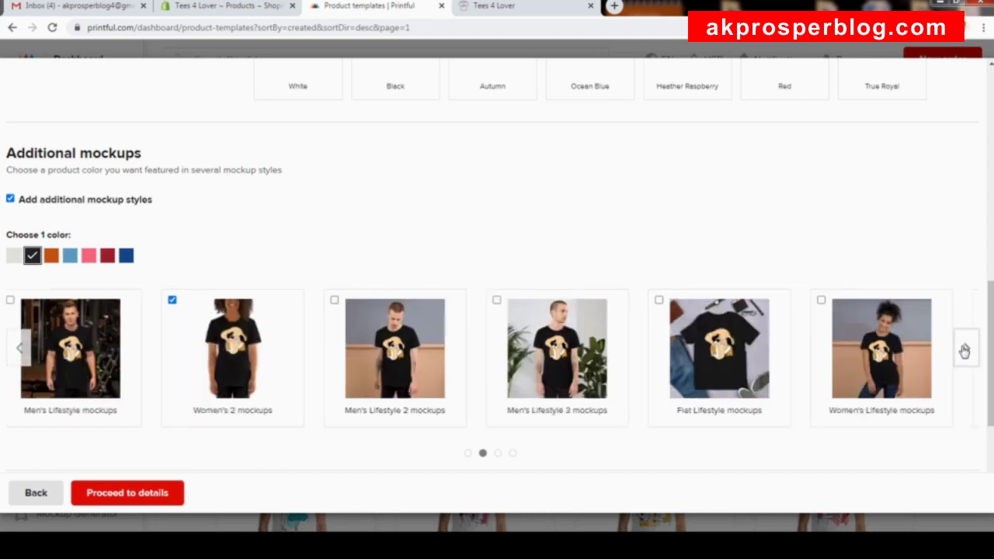
pyautogui.click(964, 351)
pyautogui.click(959, 357)
pyautogui.click(965, 349)
pyautogui.click(750, 383)
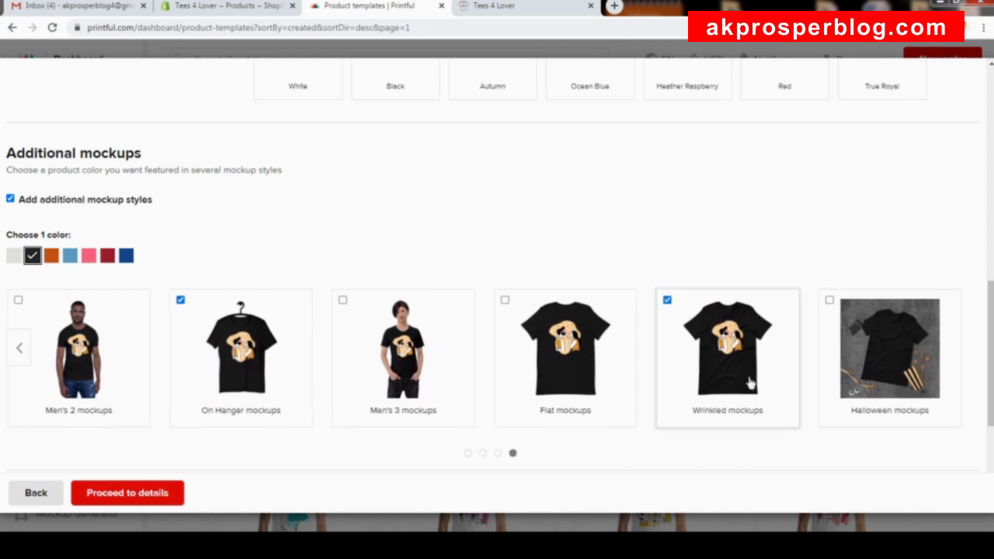
pyautogui.scroll(-3, 668, 365)
# Rename the product title to 'Blow Kiss Short-Sleeve Unisex T-Shirt'.
pyautogui.click(122, 493)
pyautogui.click(262, 220)
pyautogui.write('3')
pyautogui.write('is')
pyautogui.press('BackSpace')
pyautogui.press('BackSpace')
pyautogui.press('BackSpace')
pyautogui.write('Blow Kiss Short-Sleeve Unisex T-Shirt')
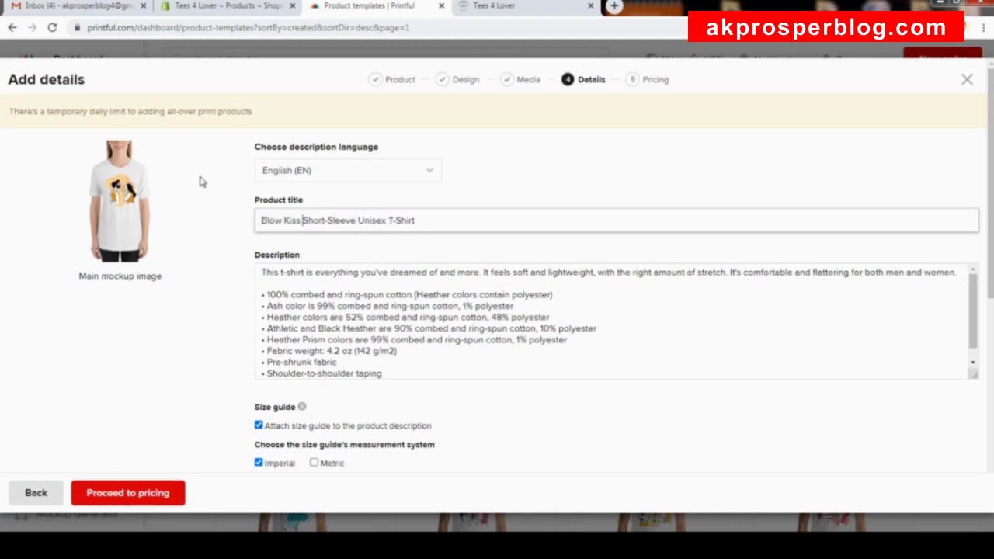
pyautogui.scroll(-5, 333, 219)
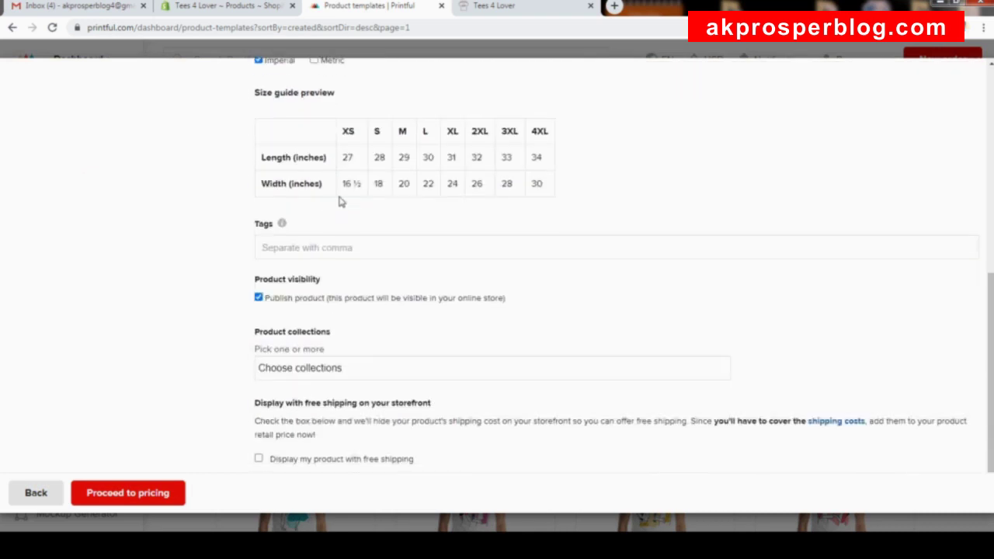
# Review the $22.99–$30.99 pricing and submit the Blow Kiss T-shirt to the store.
pyautogui.click(131, 500)
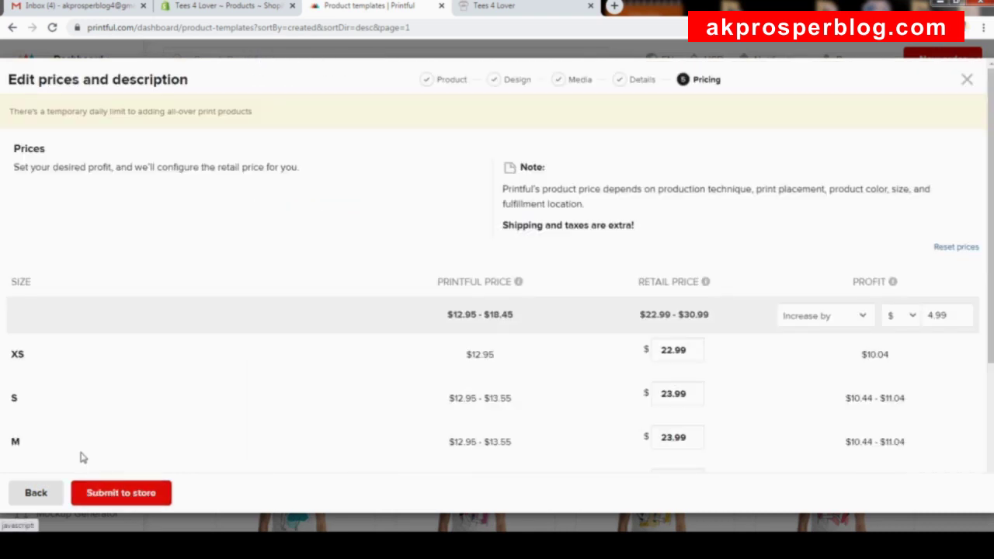
pyautogui.scroll(-3, 649, 244)
pyautogui.scroll(-1, 649, 244)
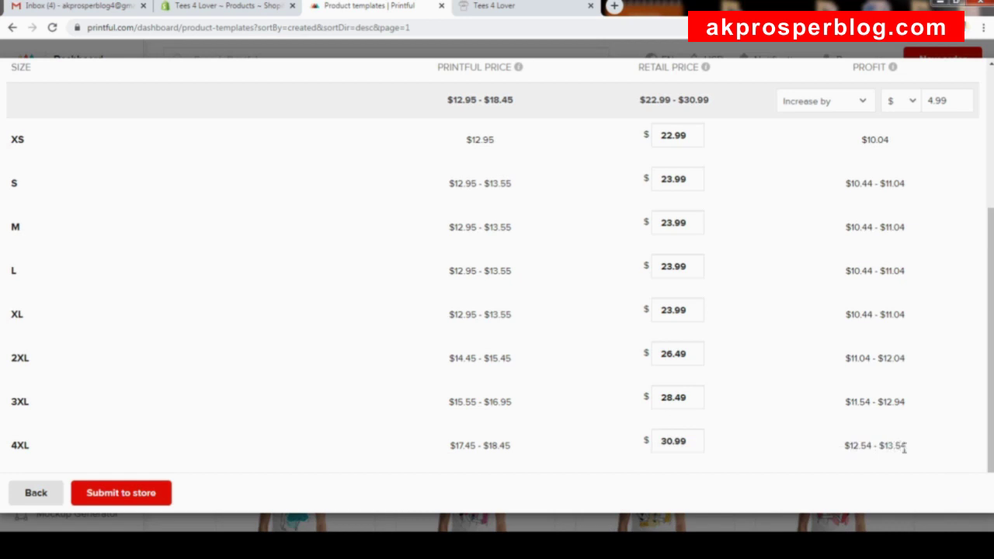
pyautogui.click(126, 495)
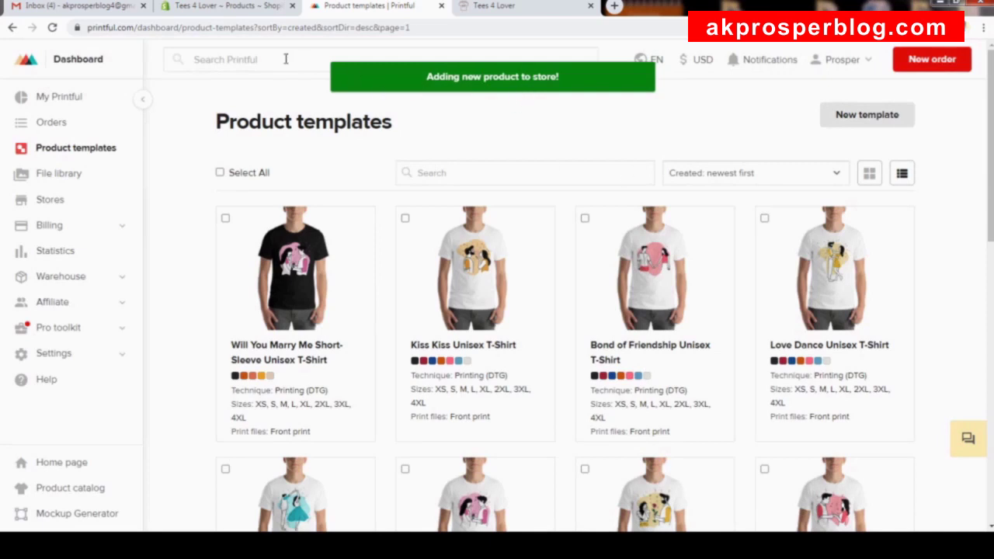
# Reload Shopify's products list to see the new T-shirts, then go to Collections.
pyautogui.click(205, 8)
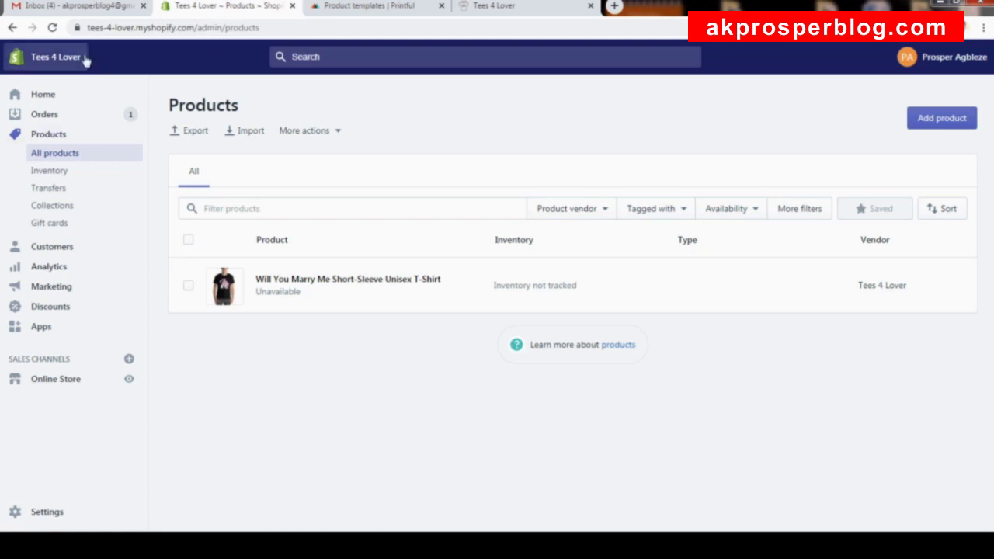
pyautogui.click(52, 28)
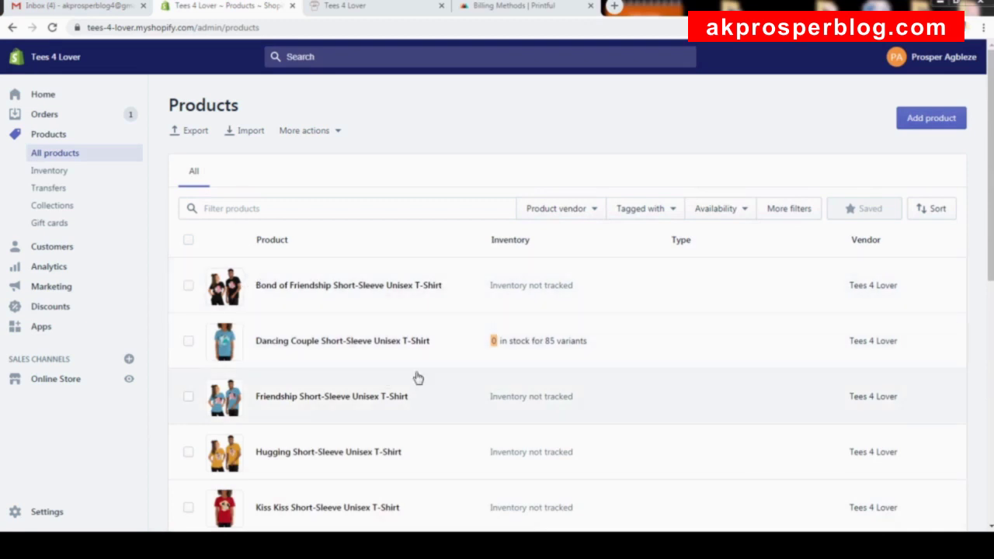
pyautogui.scroll(-3, 486, 244)
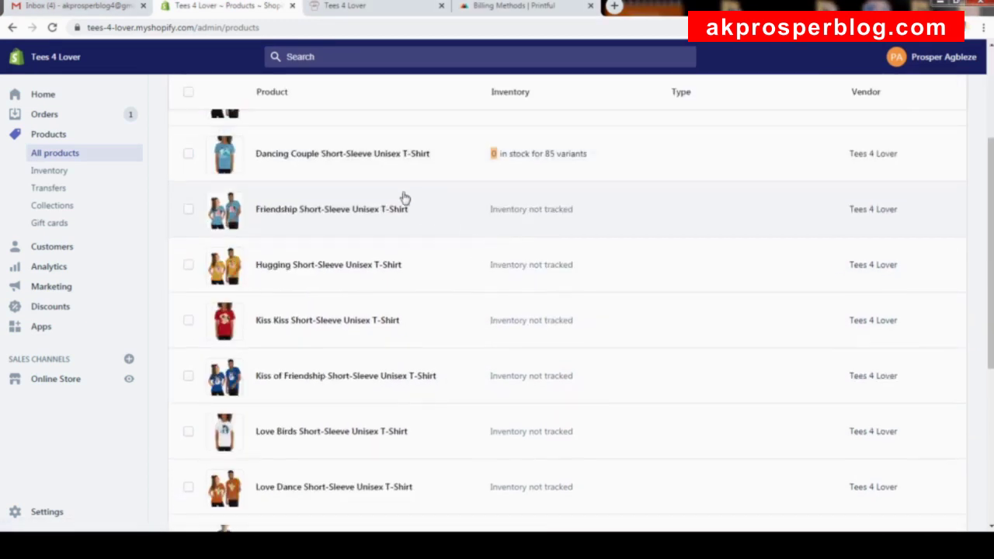
pyautogui.scroll(-5, 329, 325)
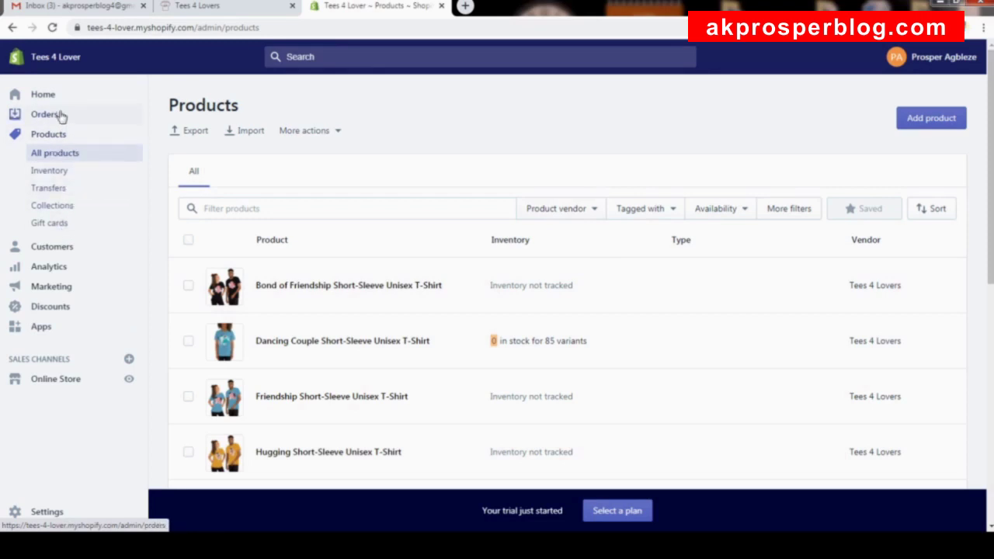
pyautogui.click(65, 208)
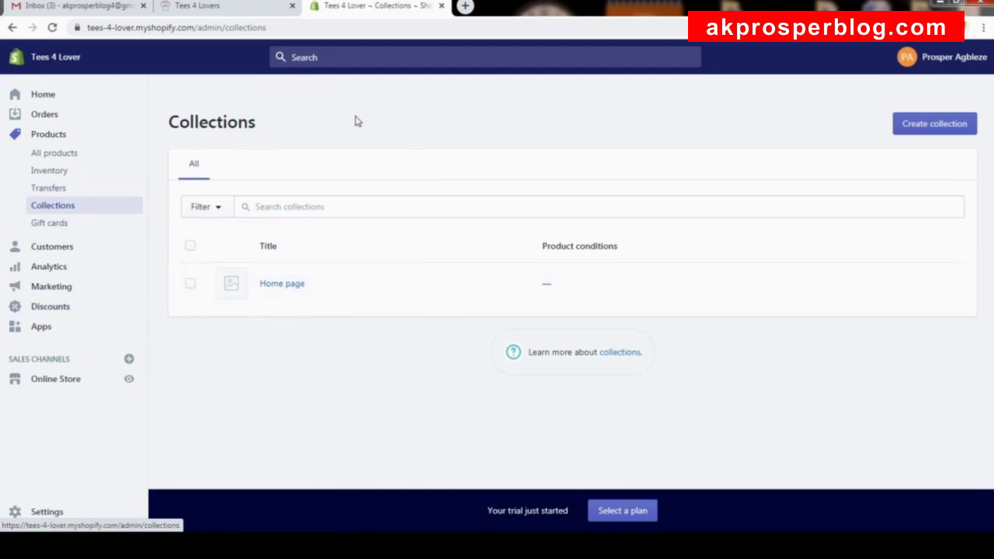
# Open the storefront's BAE, BOO and COUPLES collections each in a new tab.
pyautogui.click(238, 11)
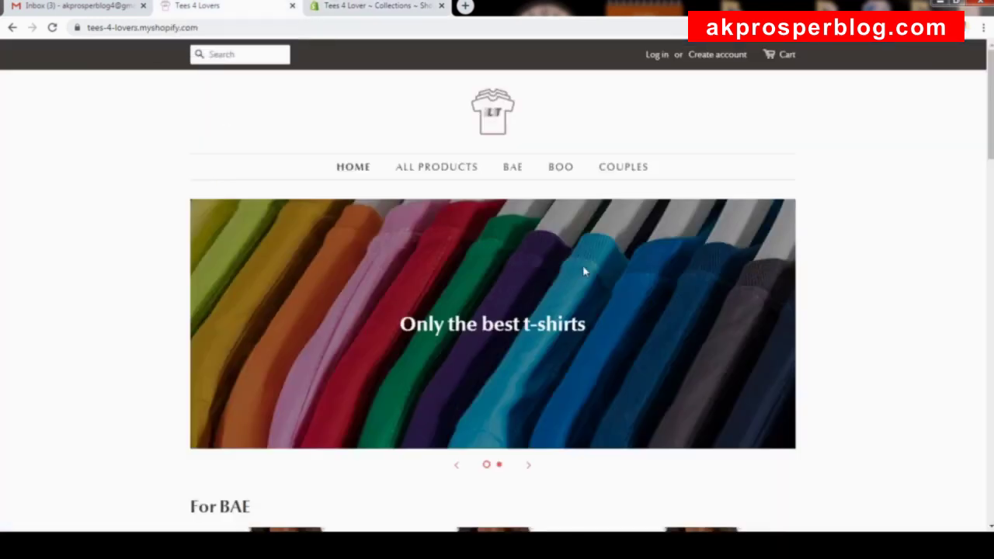
pyautogui.scroll(-2, 585, 271)
pyautogui.scroll(2, 784, 249)
pyautogui.rightClick(509, 171)
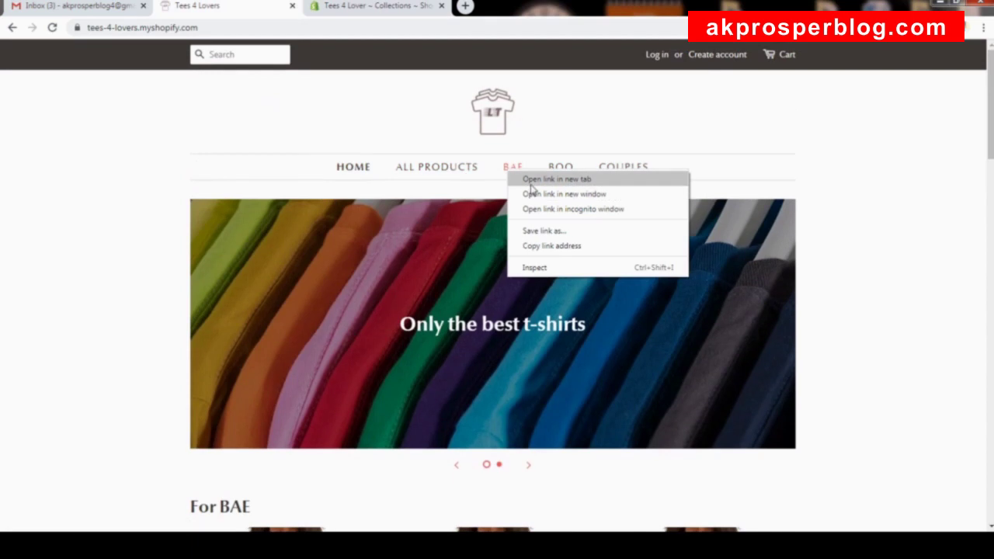
pyautogui.click(531, 184)
pyautogui.rightClick(557, 170)
pyautogui.click(601, 178)
pyautogui.rightClick(613, 176)
pyautogui.click(624, 181)
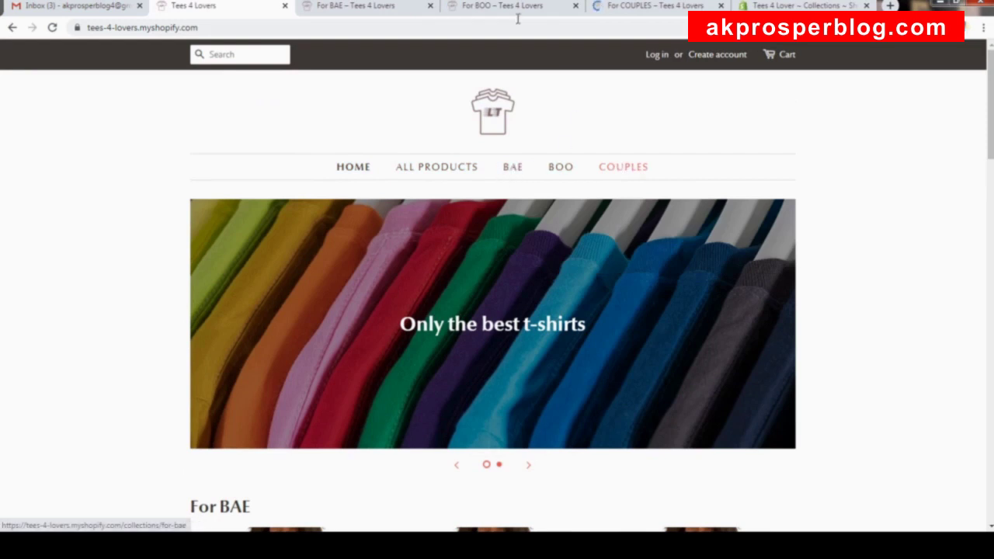
# Browse the For BOO, For COUPLES and For BAE pages, then close the For BAE tab.
pyautogui.click(480, 10)
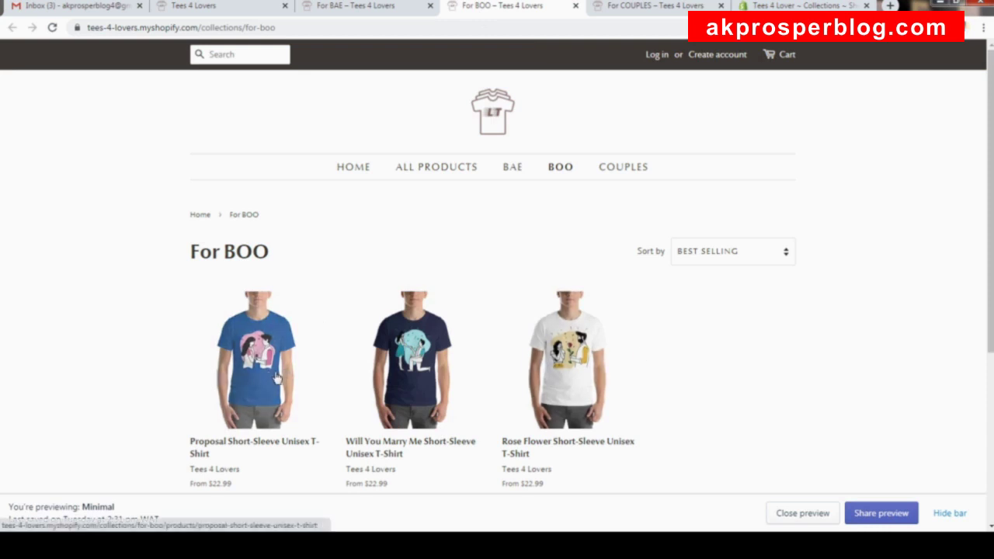
pyautogui.click(646, 8)
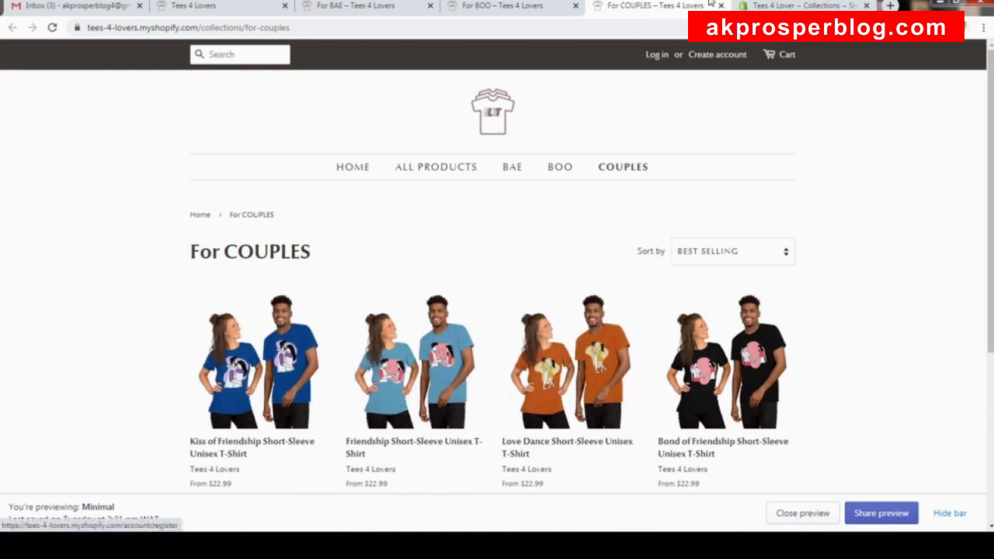
pyautogui.click(808, 6)
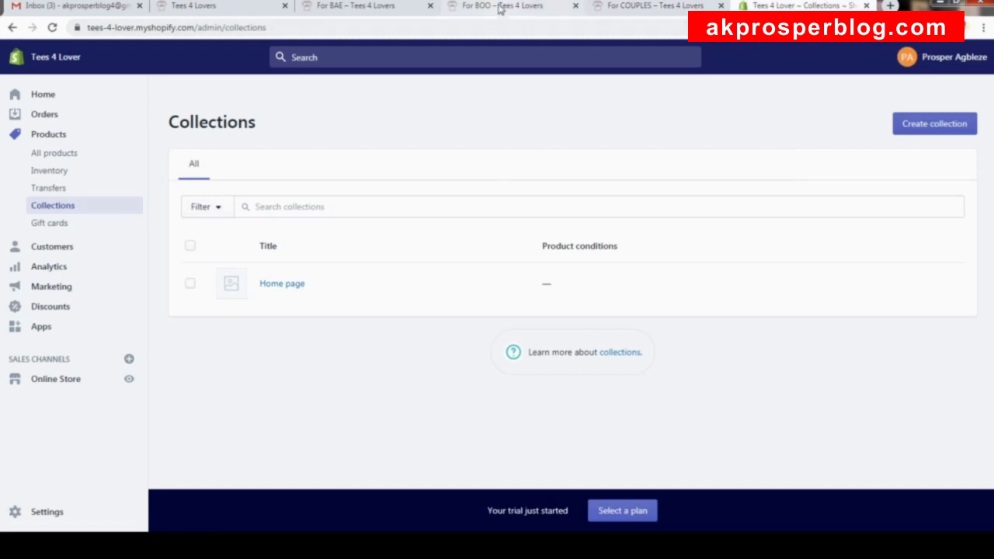
pyautogui.click(499, 7)
pyautogui.click(361, 7)
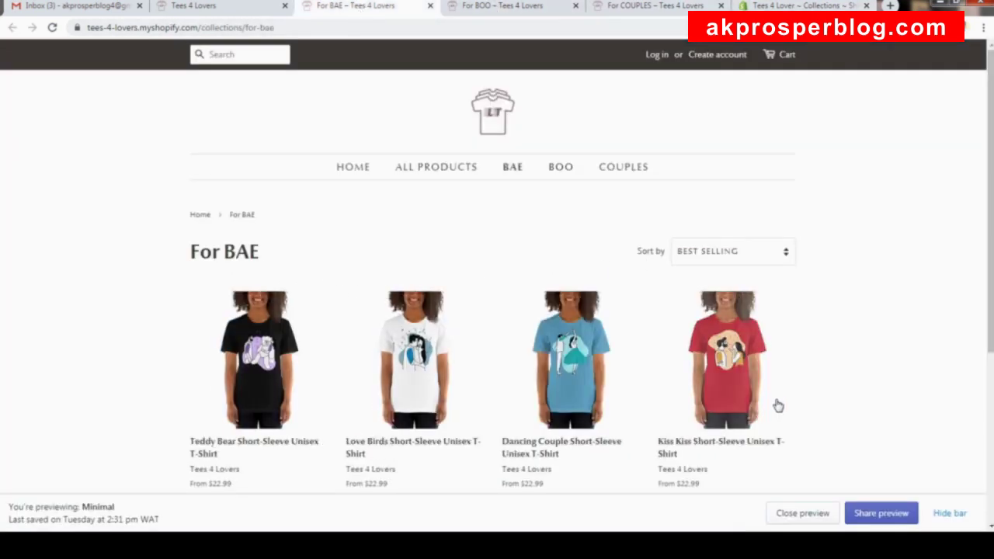
pyautogui.scroll(-5, 763, 379)
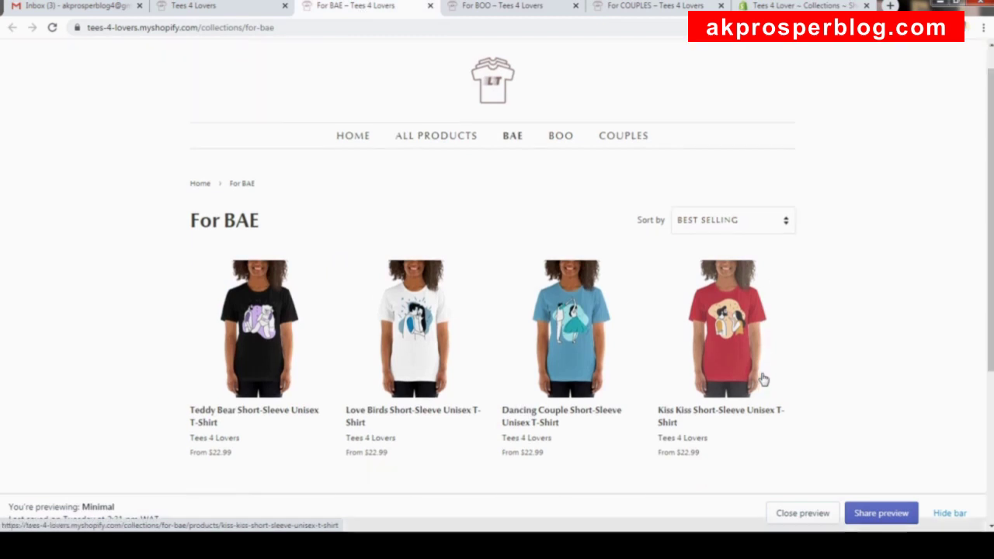
pyautogui.scroll(5, 764, 377)
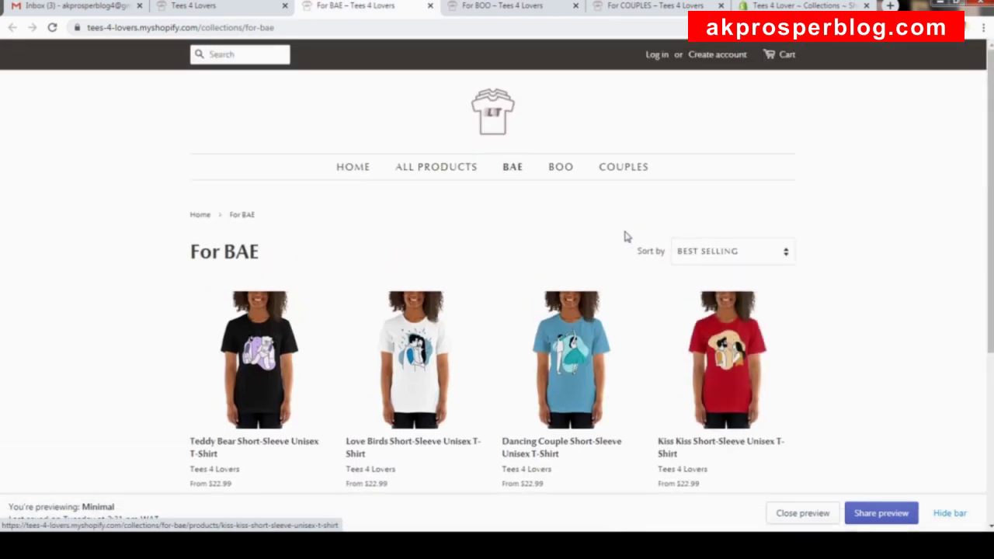
pyautogui.click(429, 6)
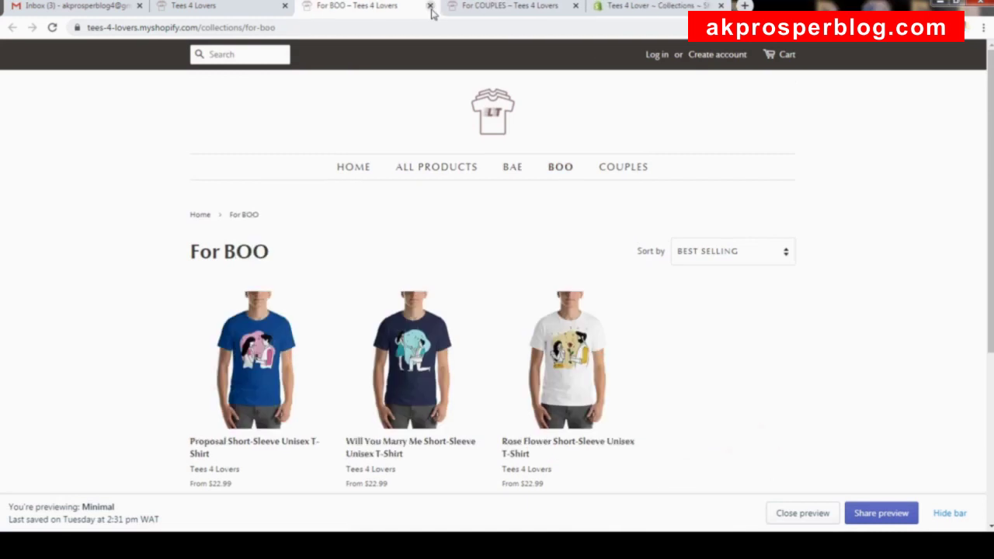
pyautogui.click(429, 6)
# Close the For COUPLES tab, check the storefront home, and return to admin Collections.
pyautogui.click(430, 6)
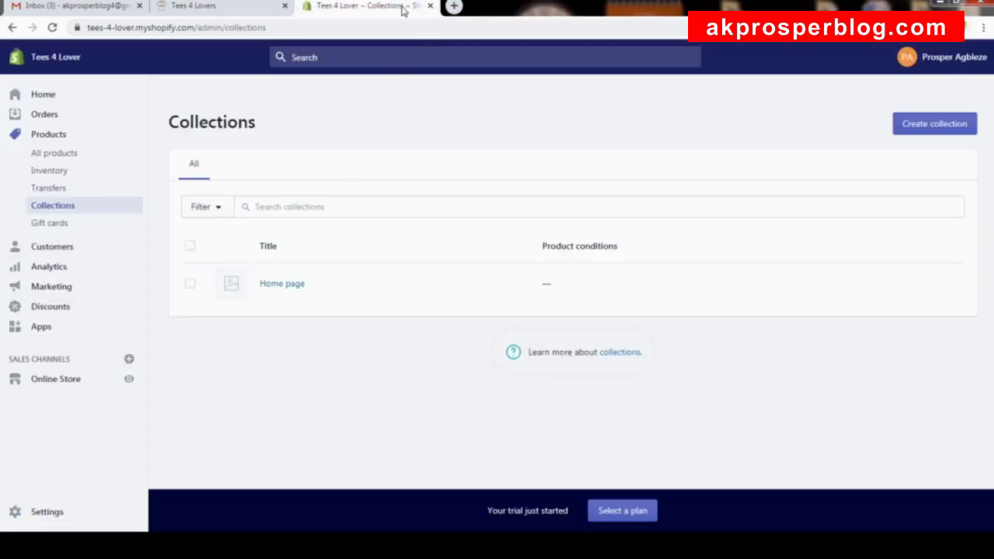
pyautogui.click(222, 7)
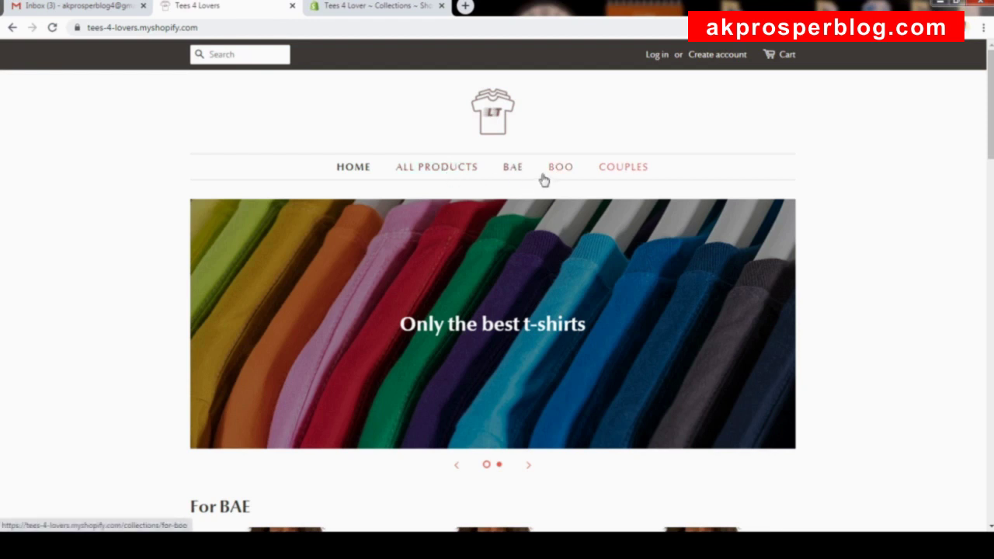
pyautogui.click(375, 9)
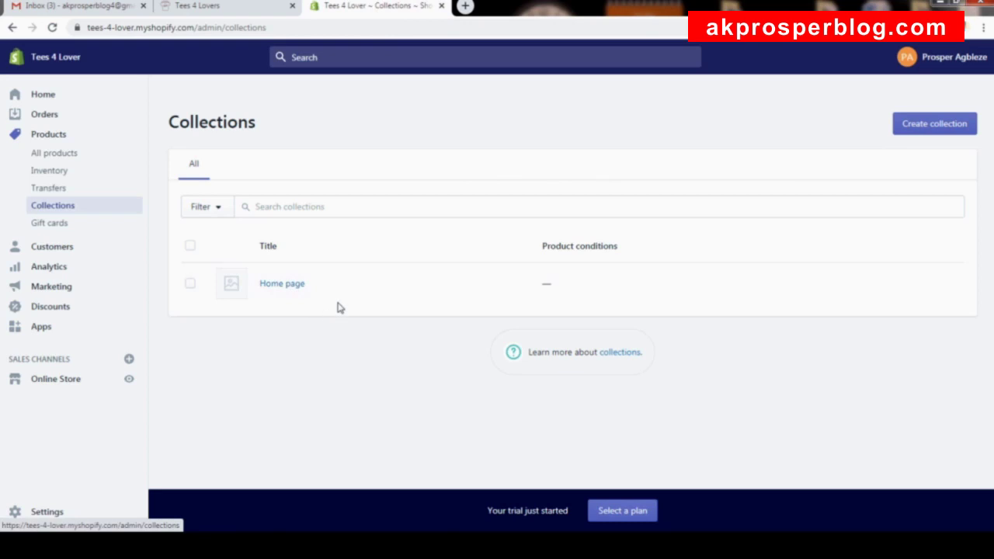
# Open the Home page collection editor and its title field, comparing storefront menu names.
pyautogui.click(280, 287)
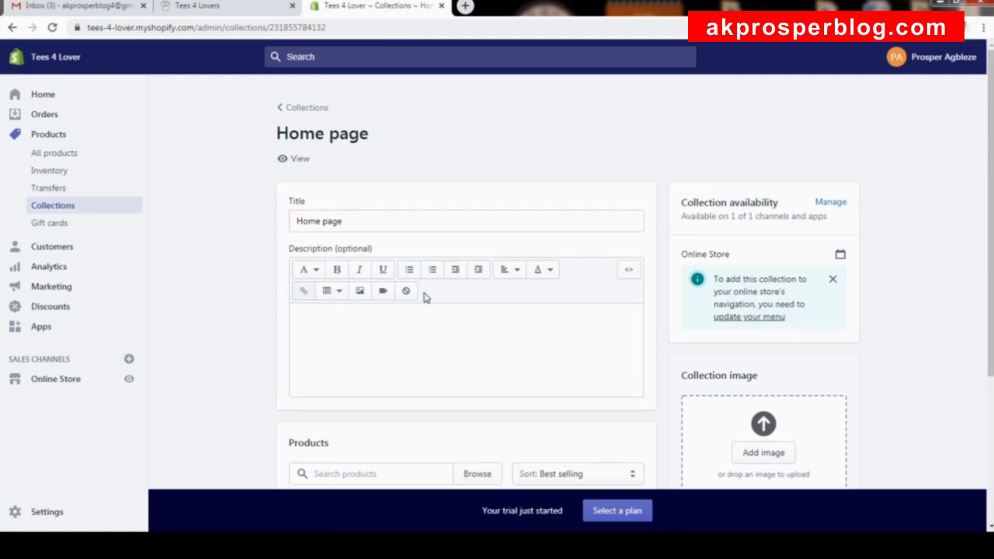
pyautogui.scroll(-2, 487, 334)
pyautogui.scroll(2, 364, 220)
pyautogui.click(358, 228)
pyautogui.click(243, 225)
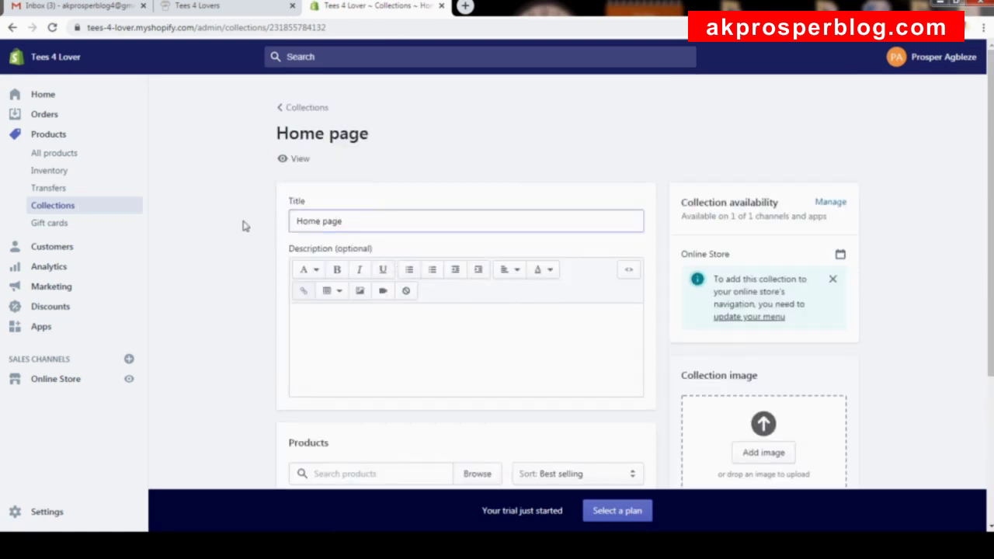
pyautogui.click(361, 222)
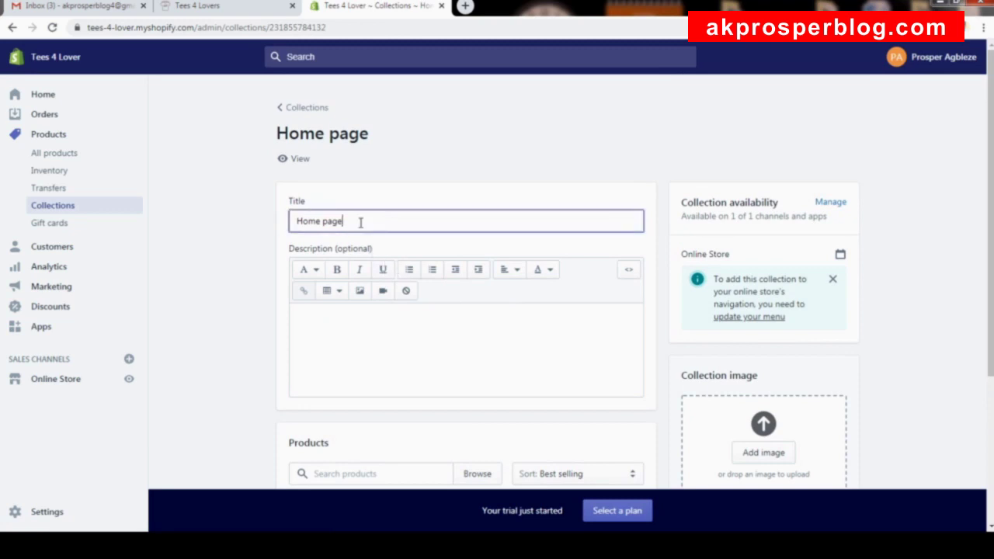
pyautogui.click(249, 6)
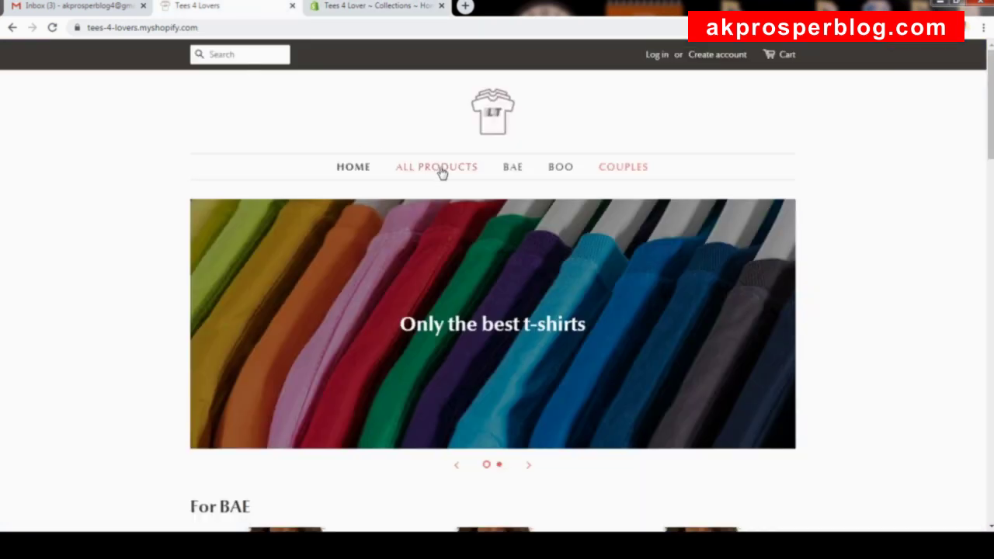
pyautogui.click(379, 7)
# Retitle the Home page collection to 'All Products'.
pyautogui.tripleClick(383, 221)
pyautogui.write('All Products')
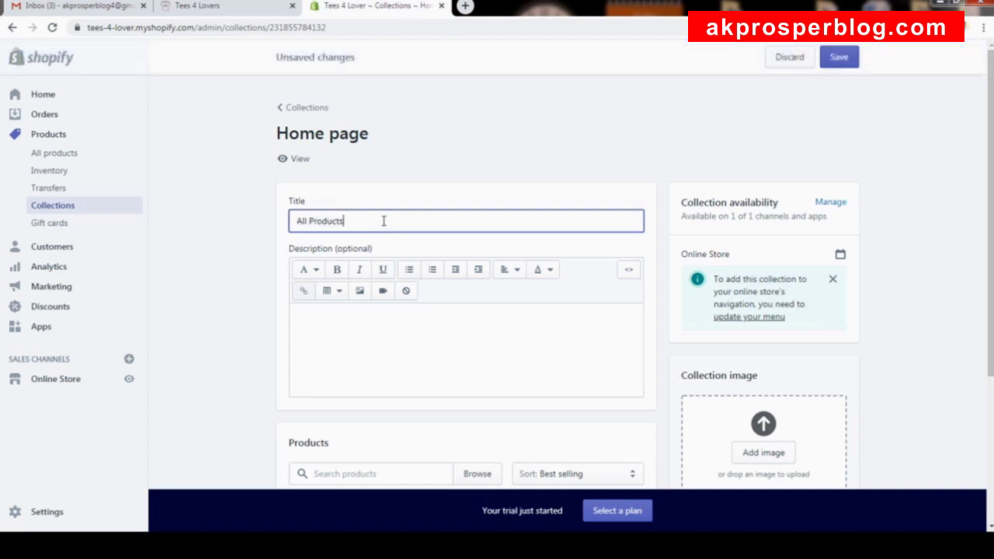
pyautogui.scroll(-3, 383, 221)
pyautogui.scroll(1, 466, 179)
pyautogui.scroll(1, 476, 177)
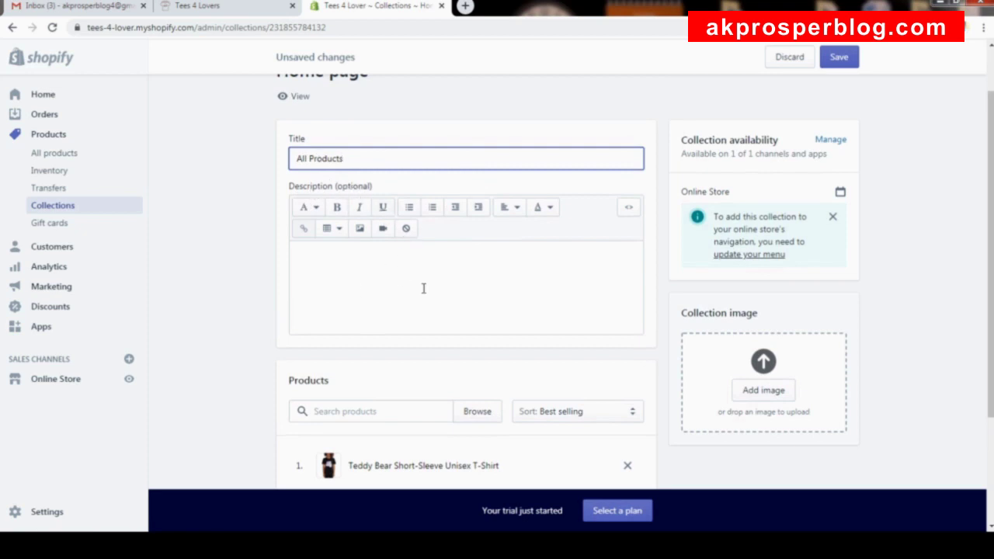
pyautogui.scroll(-2, 423, 288)
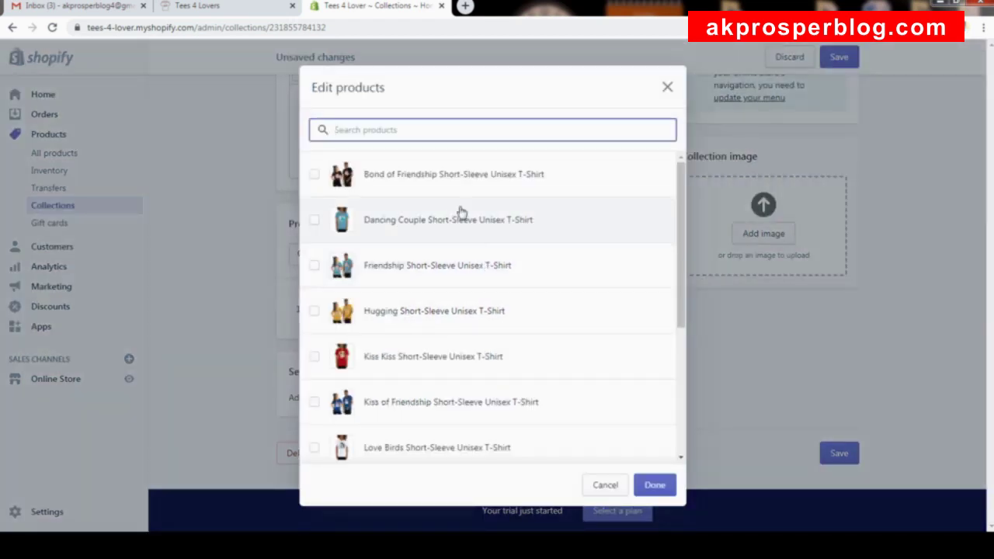
# Add all eleven T-shirts, Bond of Friendship through Will You Marry Me, to the collection.
pyautogui.click(315, 174)
pyautogui.click(323, 225)
pyautogui.click(450, 282)
pyautogui.click(437, 324)
pyautogui.click(449, 362)
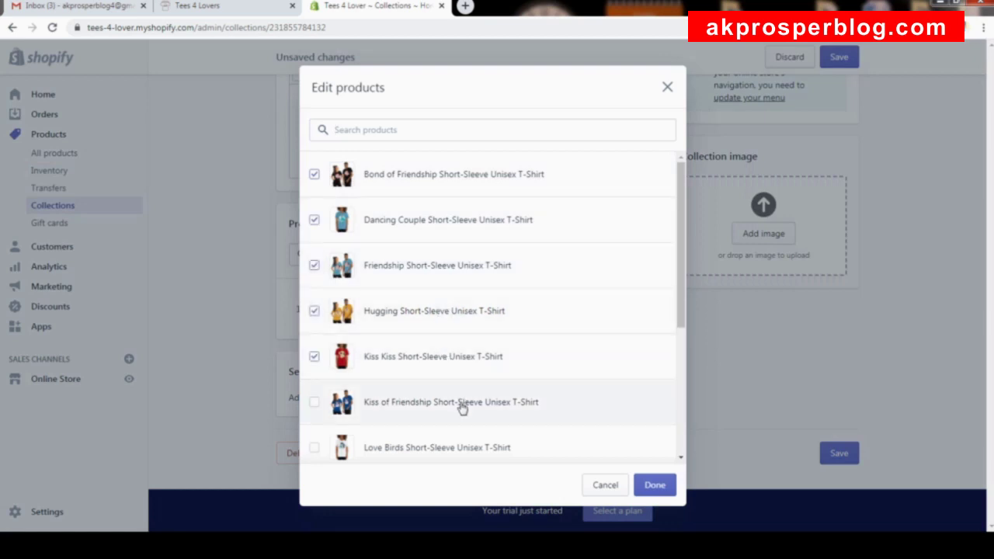
pyautogui.click(464, 404)
pyautogui.scroll(-3, 468, 402)
pyautogui.click(463, 253)
pyautogui.click(477, 306)
pyautogui.click(494, 351)
pyautogui.click(502, 398)
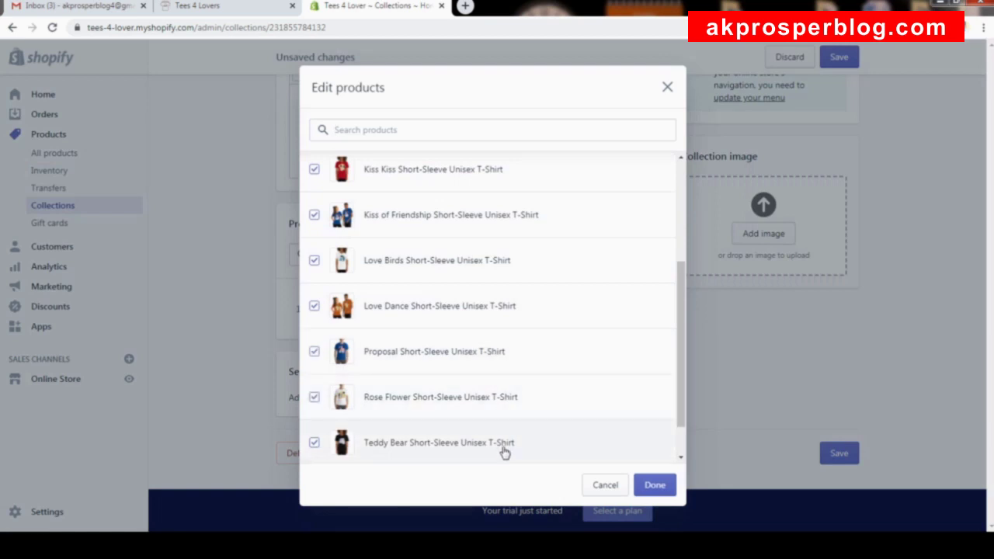
pyautogui.scroll(-1, 505, 449)
pyautogui.click(519, 445)
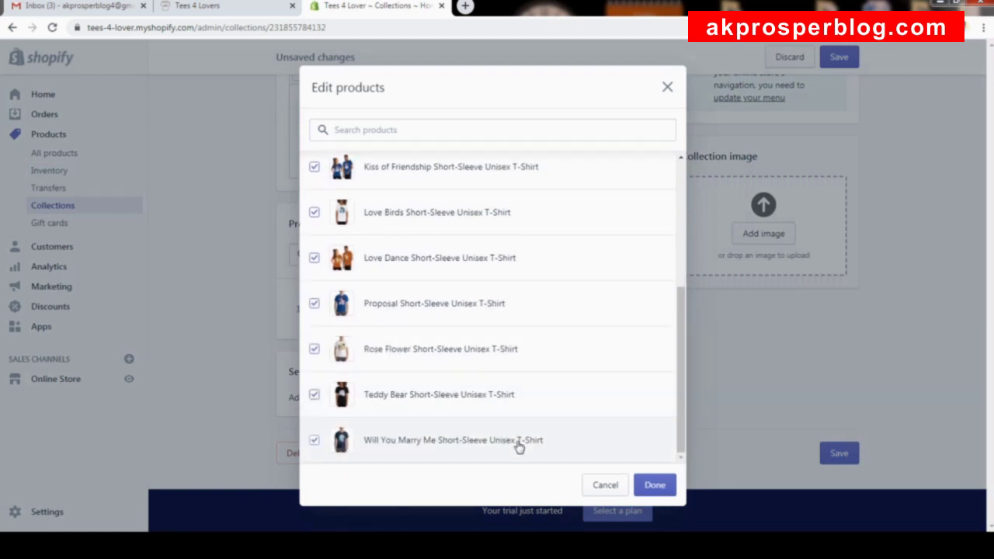
pyautogui.click(643, 484)
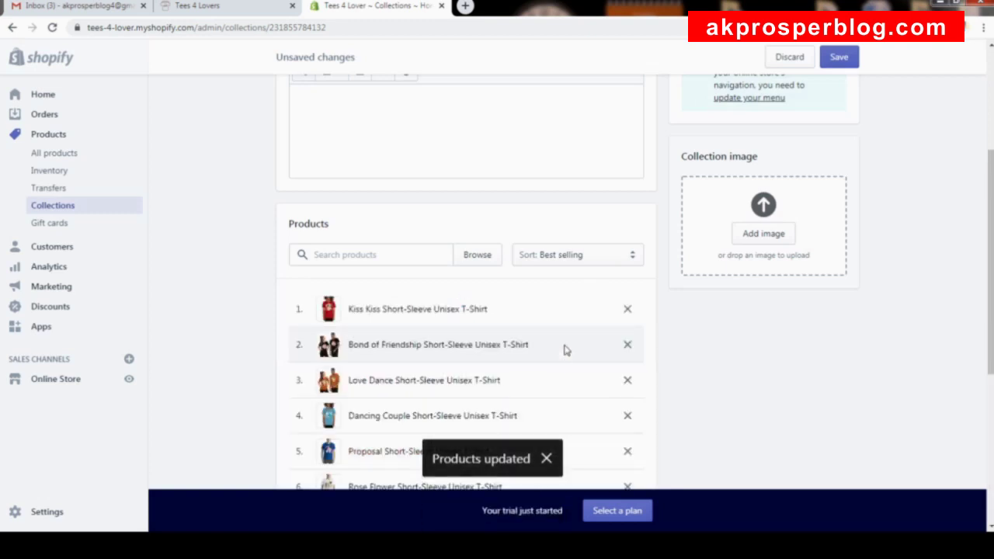
pyautogui.scroll(3, 588, 395)
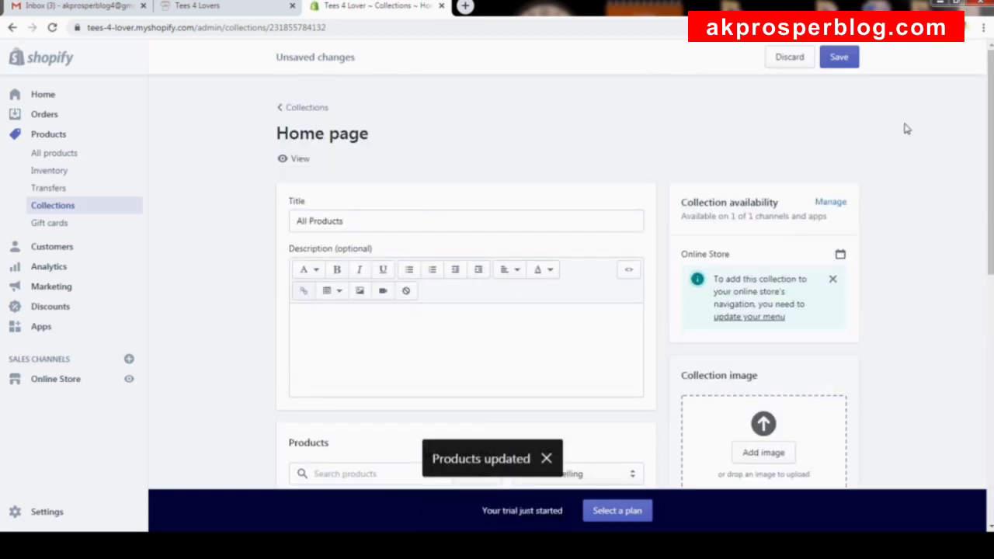
# Save the All Products collection and preview its storefront T-shirt grid before closing it.
pyautogui.click(841, 59)
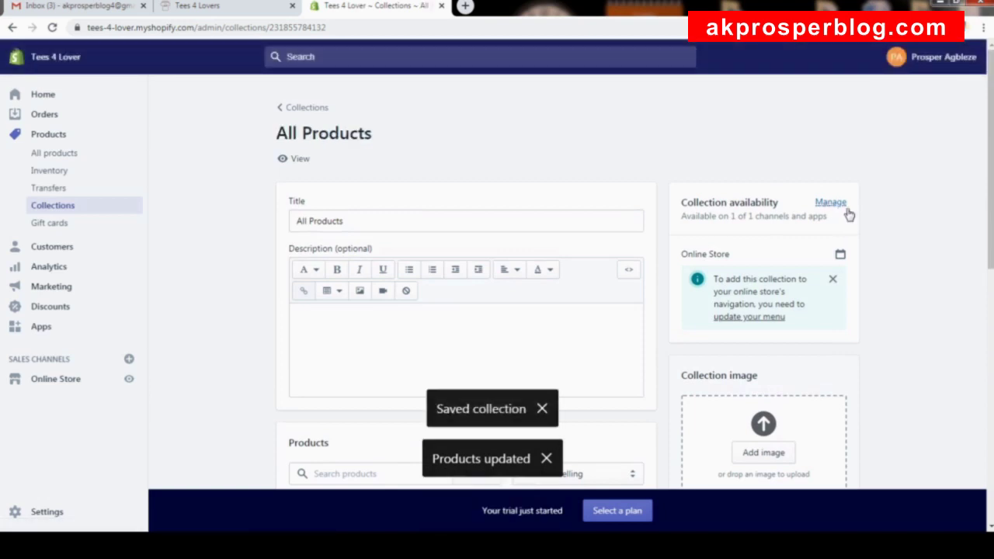
pyautogui.click(302, 160)
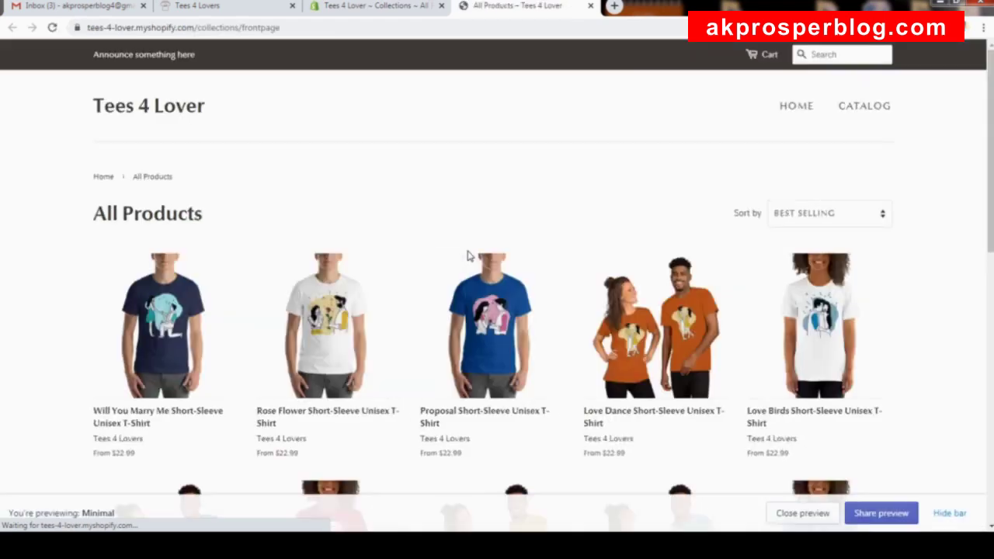
pyautogui.click(951, 514)
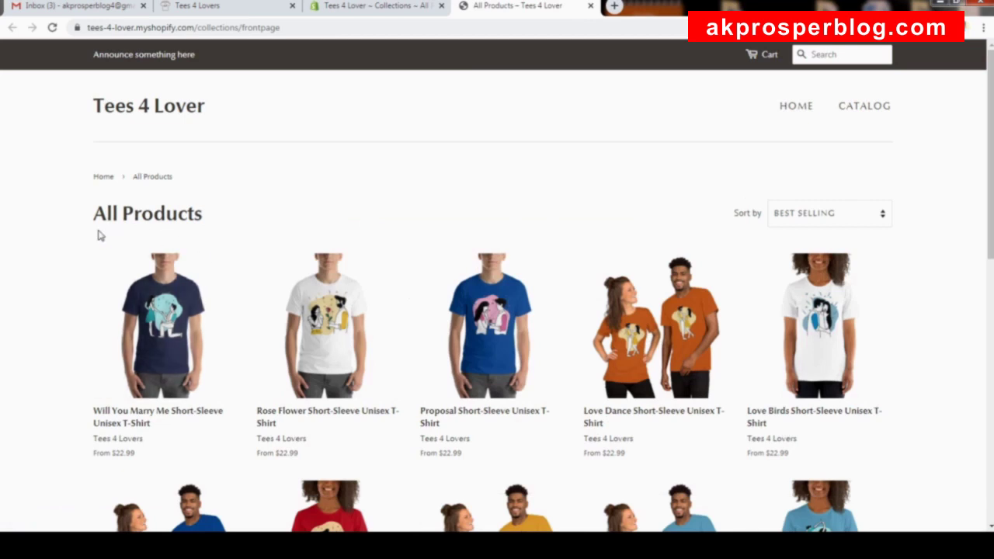
pyautogui.scroll(-6, 556, 308)
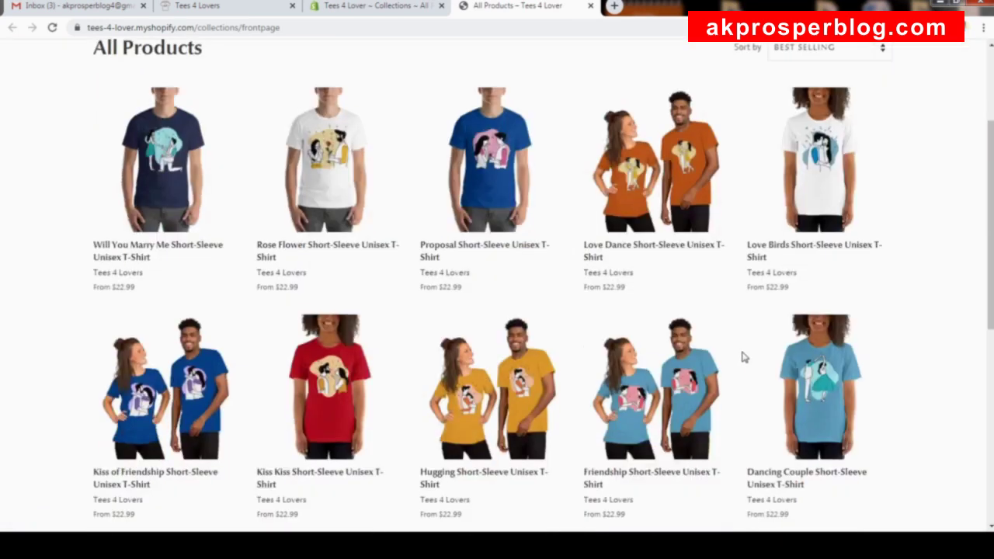
pyautogui.scroll(4, 614, 280)
pyautogui.scroll(3, 615, 272)
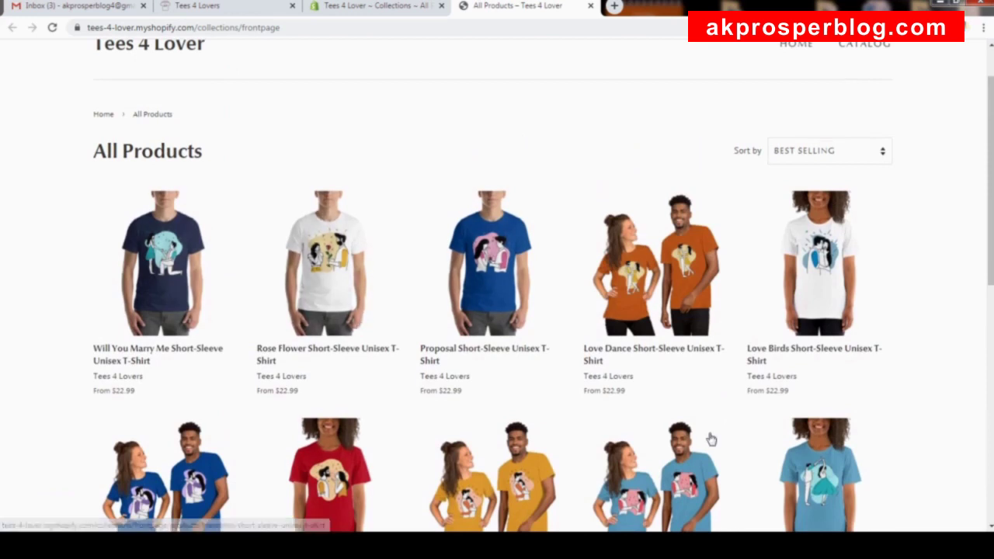
pyautogui.click(591, 7)
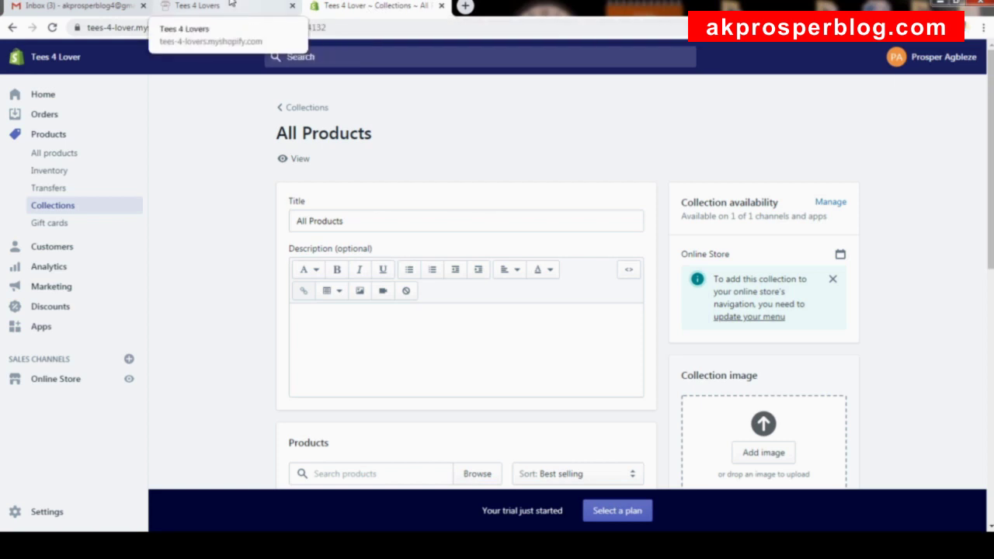
# Create a new collection titled 'BAE', set it to Manual, and save it.
pyautogui.click(313, 116)
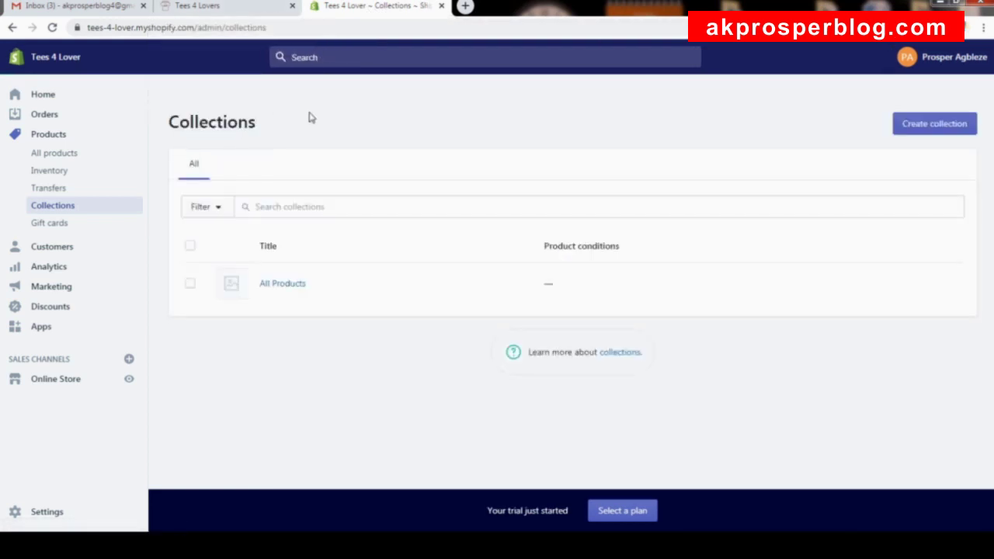
pyautogui.click(925, 130)
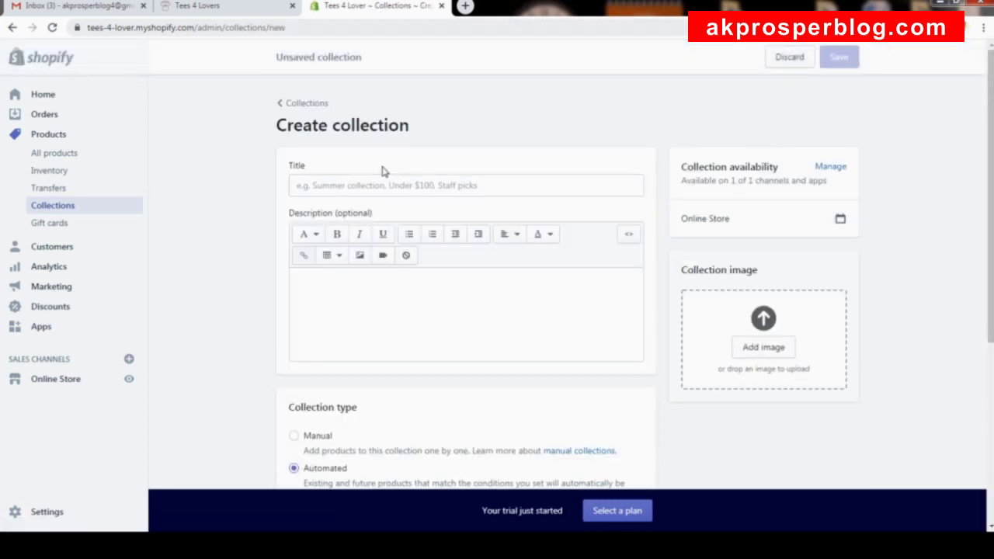
pyautogui.click(392, 185)
pyautogui.click(225, 6)
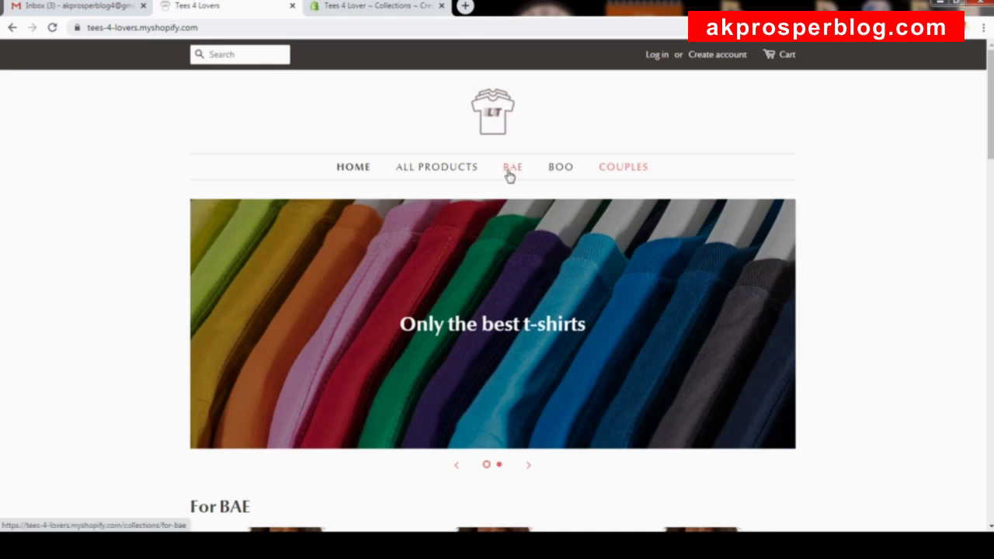
pyautogui.click(386, 8)
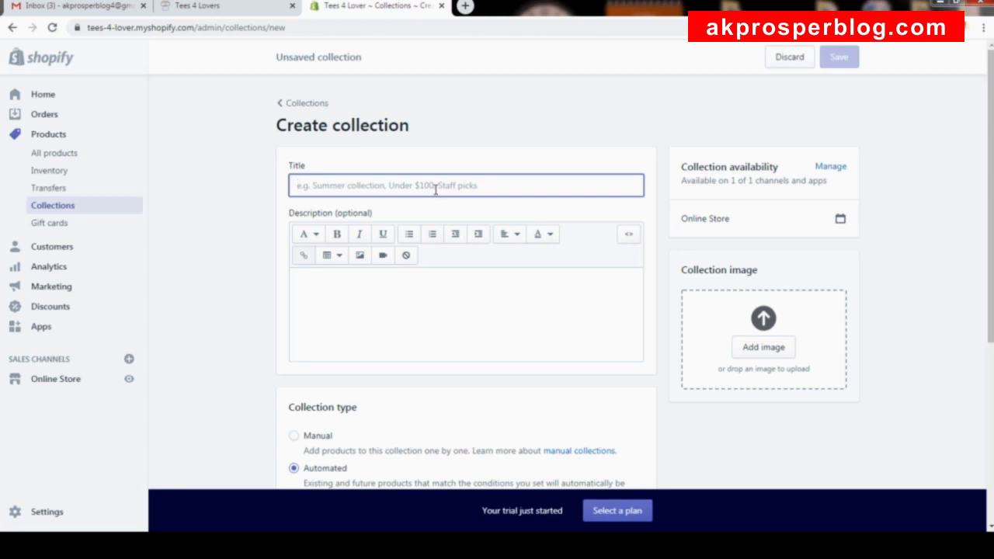
pyautogui.write('BAE')
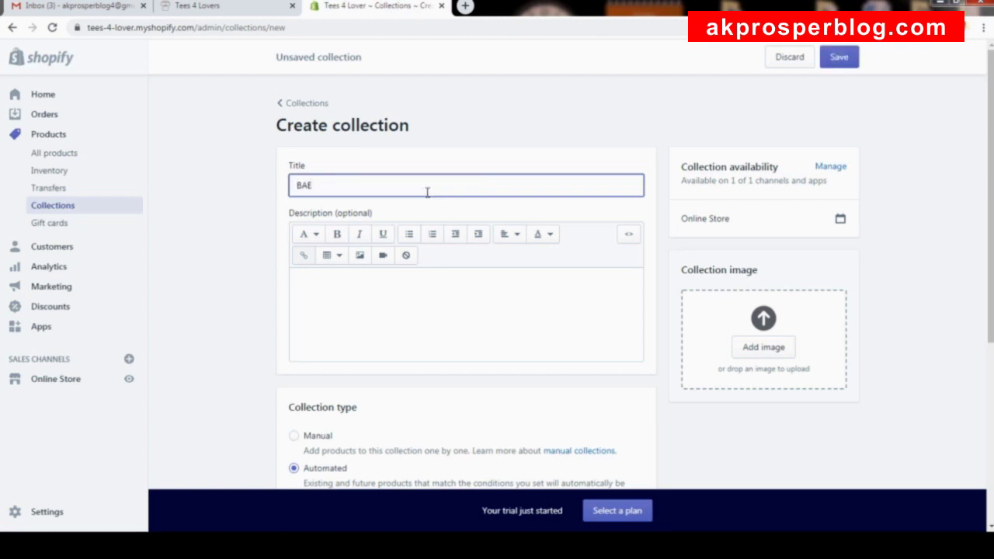
pyautogui.scroll(-3, 418, 301)
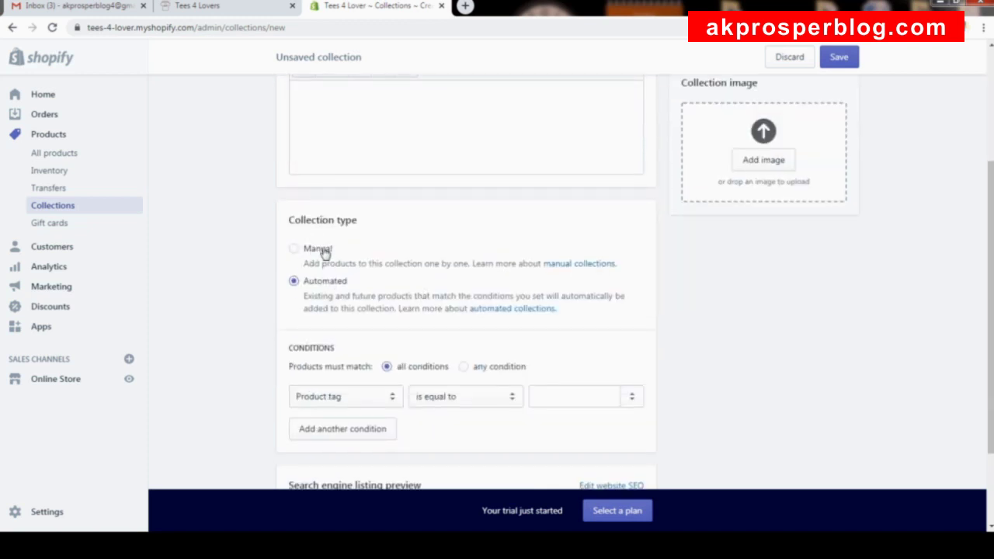
pyautogui.click(324, 252)
pyautogui.click(834, 59)
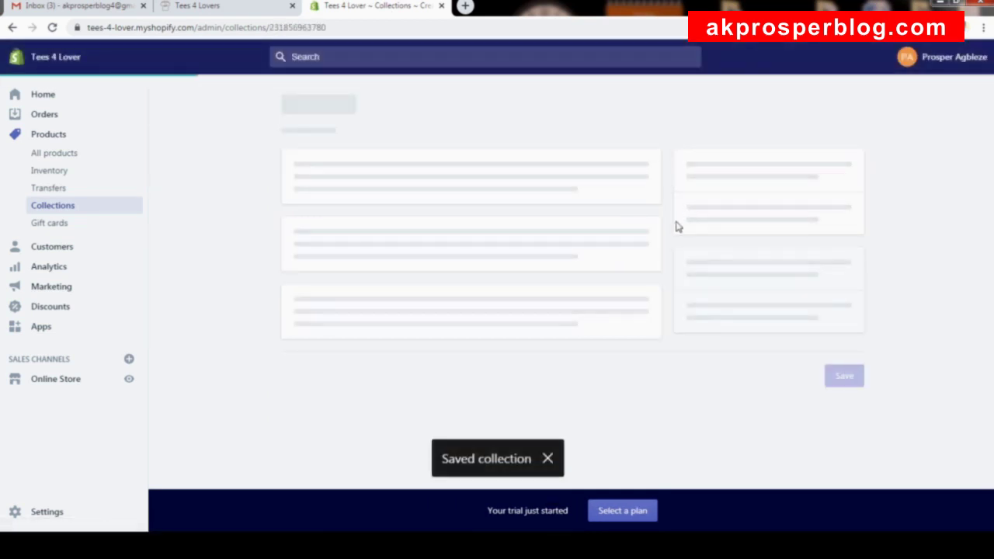
# Add the Dancing Couple, Kiss Kiss, Love Birds and Teddy Bear T-shirts to BAE.
pyautogui.scroll(-3, 544, 255)
pyautogui.scroll(1, 466, 233)
pyautogui.scroll(-1, 493, 263)
pyautogui.scroll(-2, 499, 260)
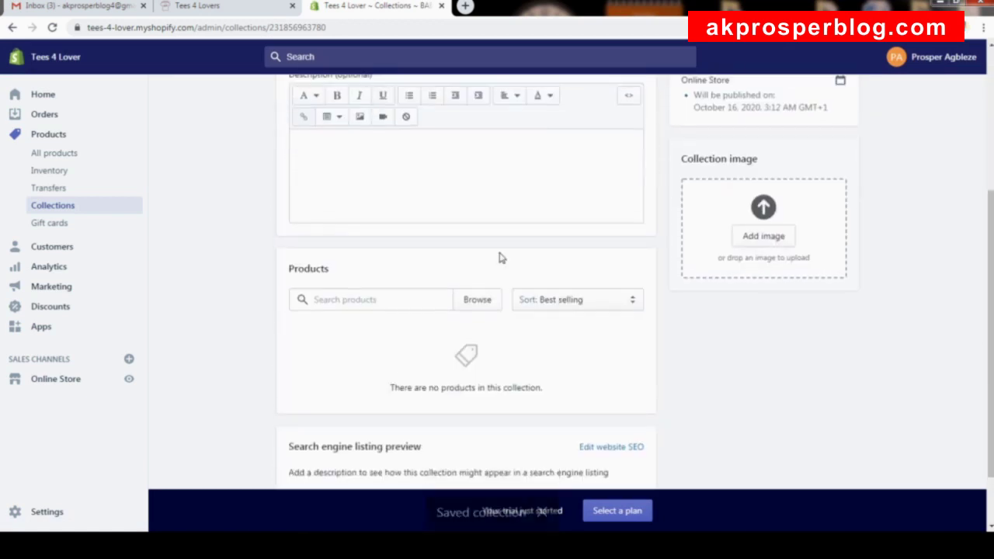
pyautogui.scroll(4, 392, 214)
pyautogui.scroll(-5, 492, 244)
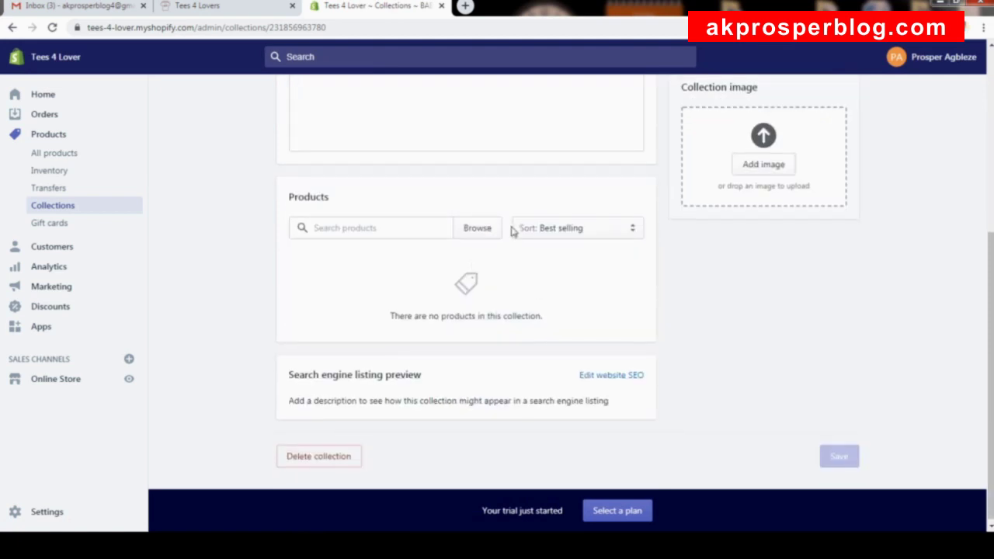
pyautogui.click(478, 229)
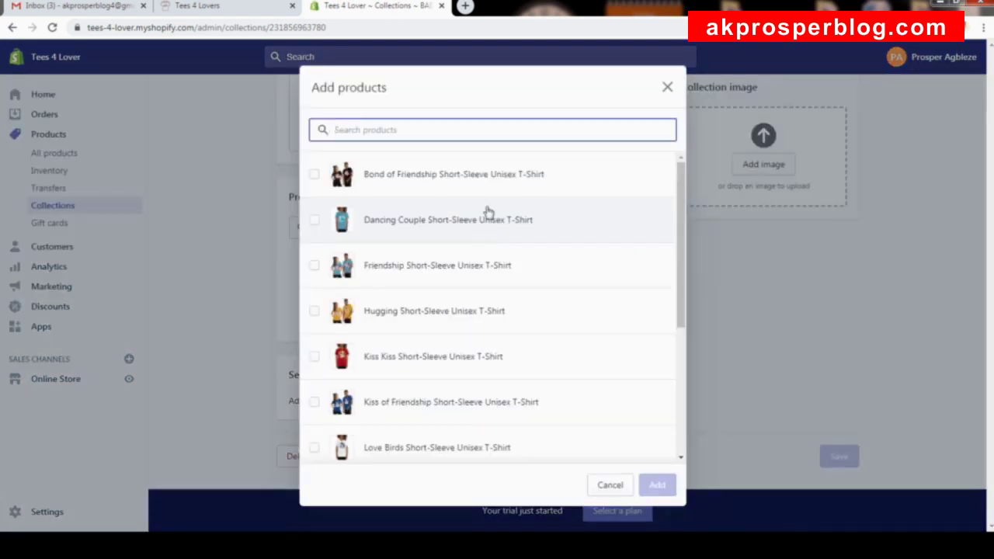
pyautogui.click(428, 216)
pyautogui.scroll(-3, 445, 248)
pyautogui.click(447, 275)
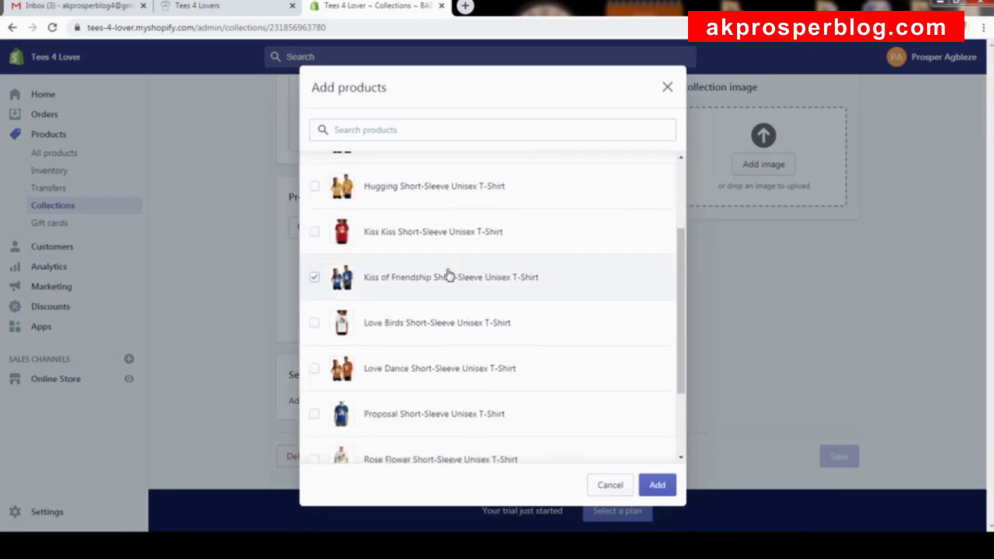
pyautogui.click(436, 278)
pyautogui.click(446, 237)
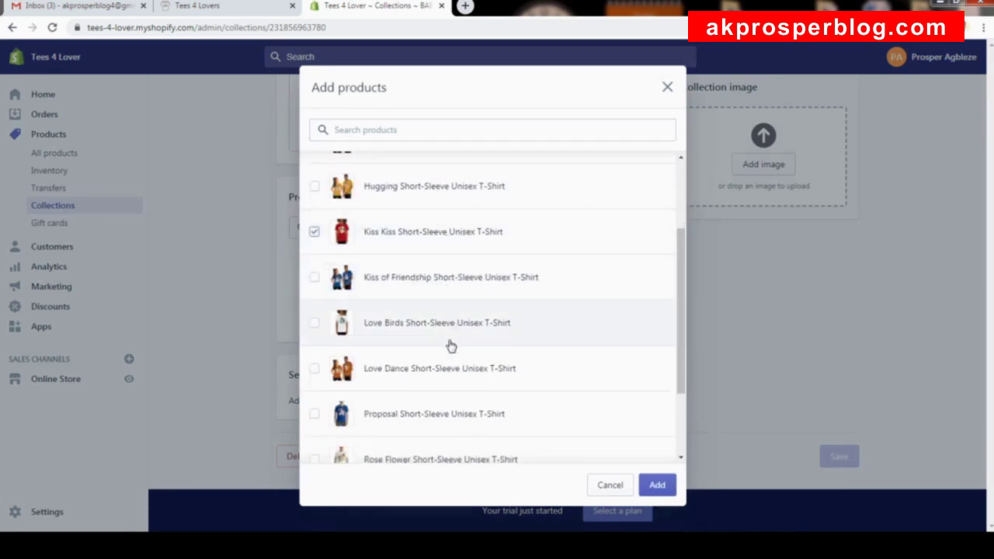
pyautogui.click(443, 332)
pyautogui.scroll(-3, 457, 341)
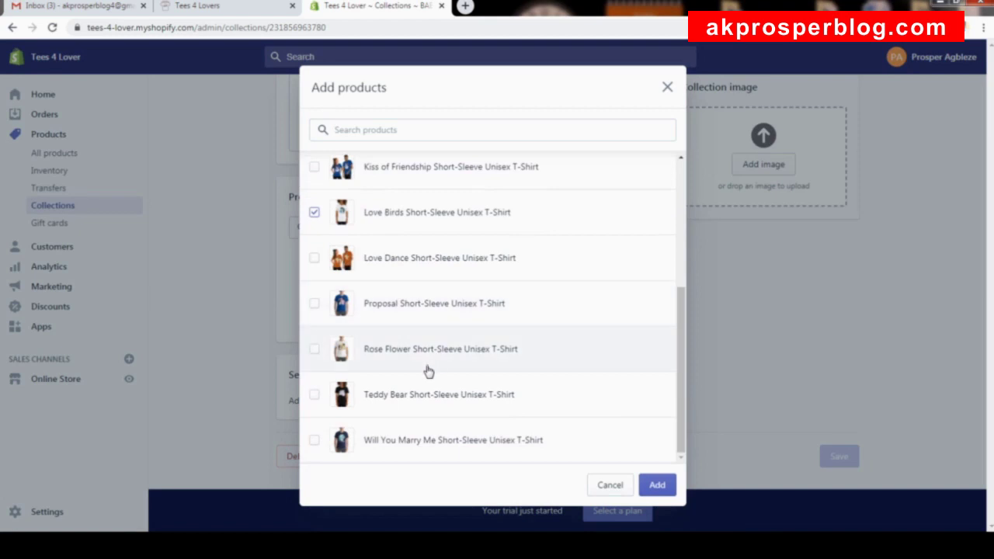
pyautogui.click(442, 398)
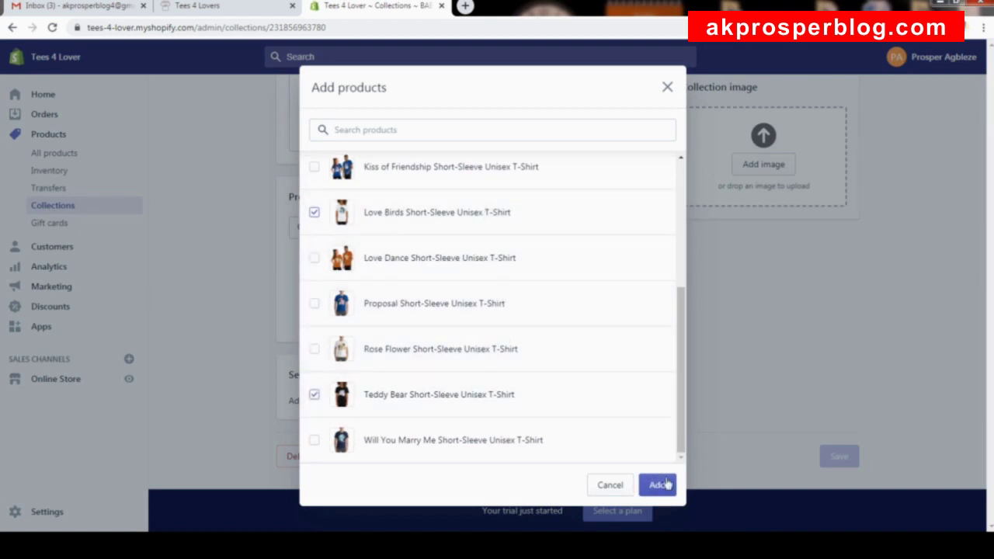
pyautogui.click(658, 485)
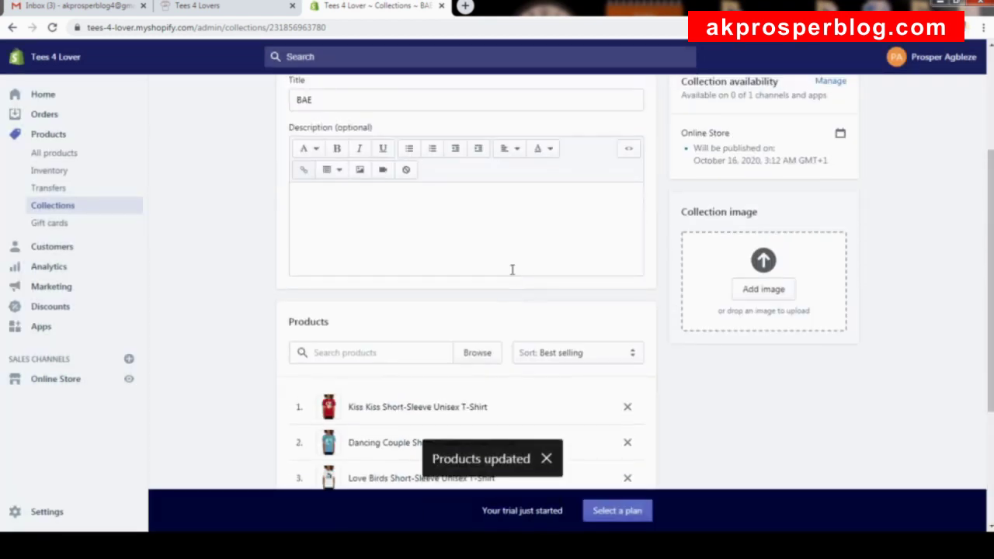
# View the BAE collection on the online store, then close the storefront tab.
pyautogui.scroll(-3, 543, 397)
pyautogui.scroll(5, 490, 357)
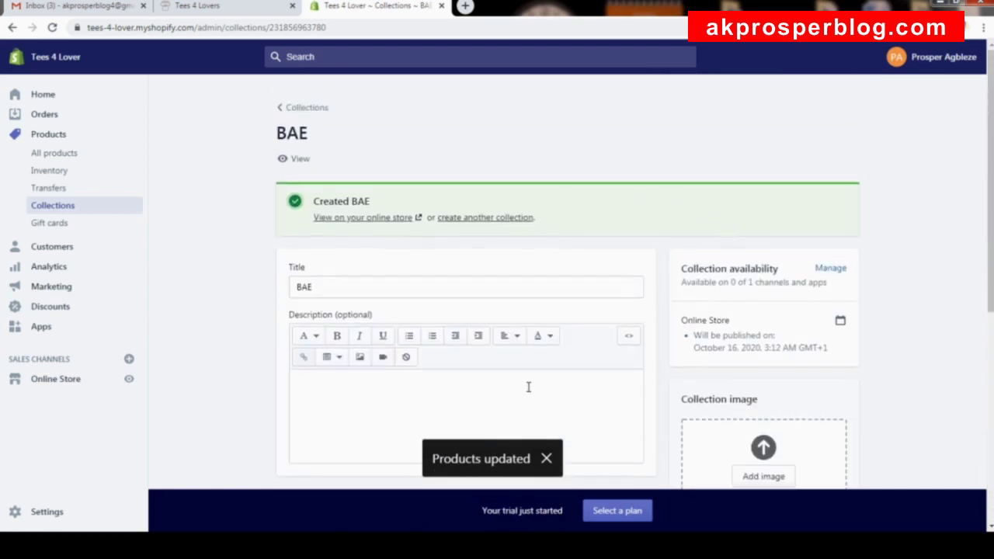
pyautogui.scroll(-3, 575, 375)
pyautogui.scroll(3, 572, 362)
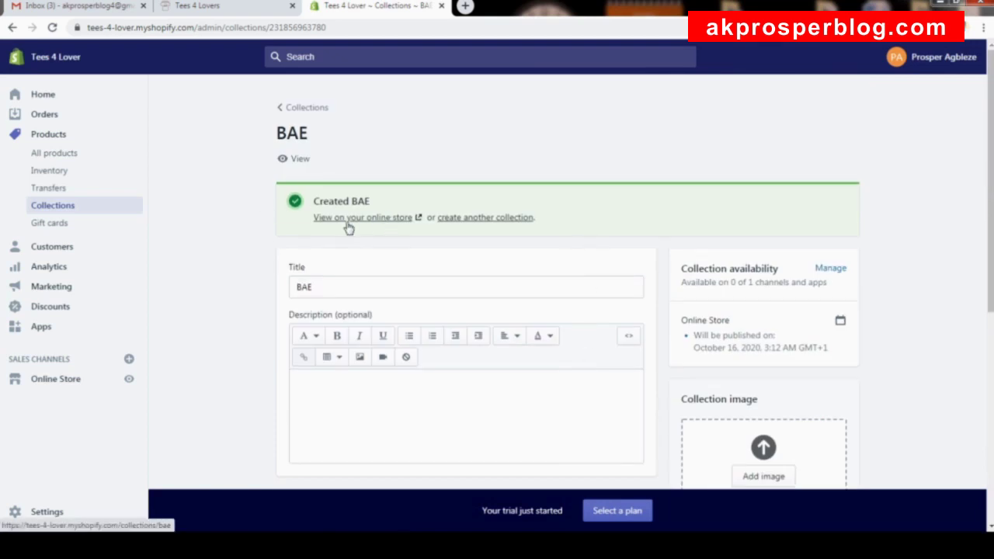
pyautogui.click(389, 221)
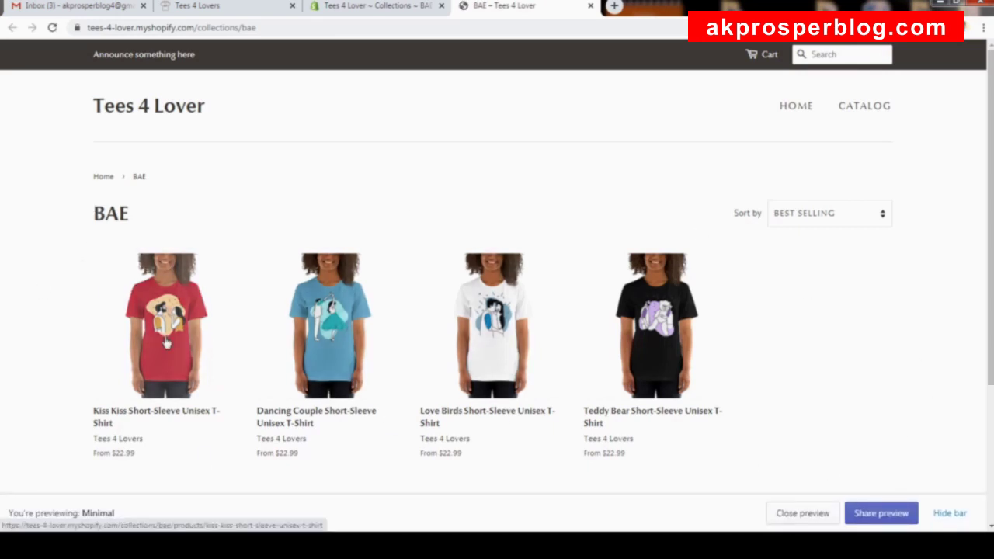
pyautogui.click(590, 5)
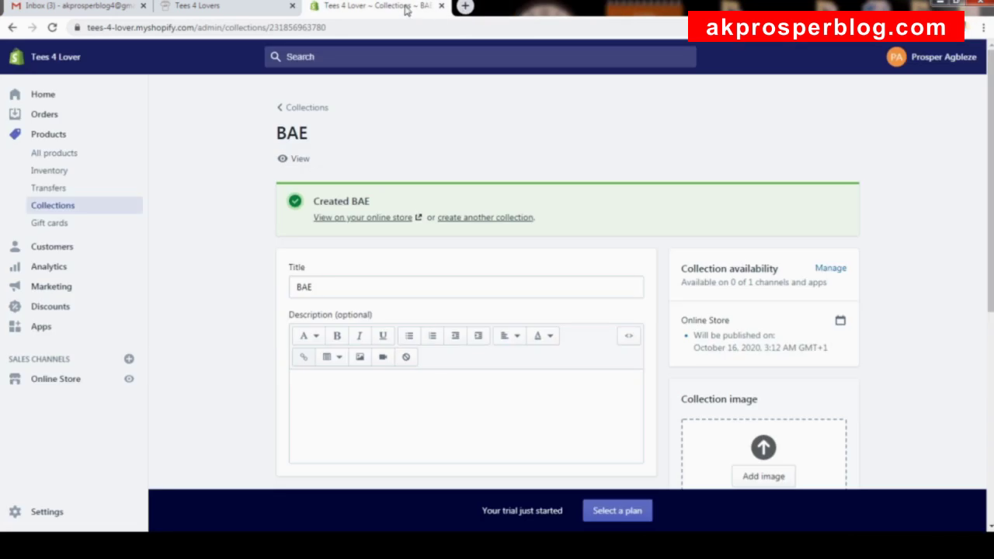
pyautogui.click(493, 219)
# Title the new collection 'BOO' and save it.
pyautogui.click(461, 187)
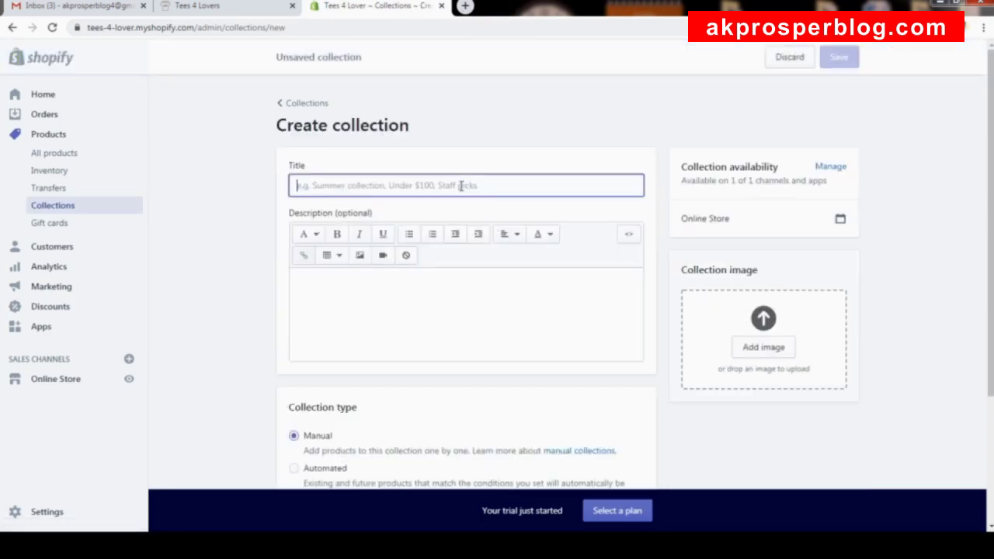
pyautogui.write('BOO')
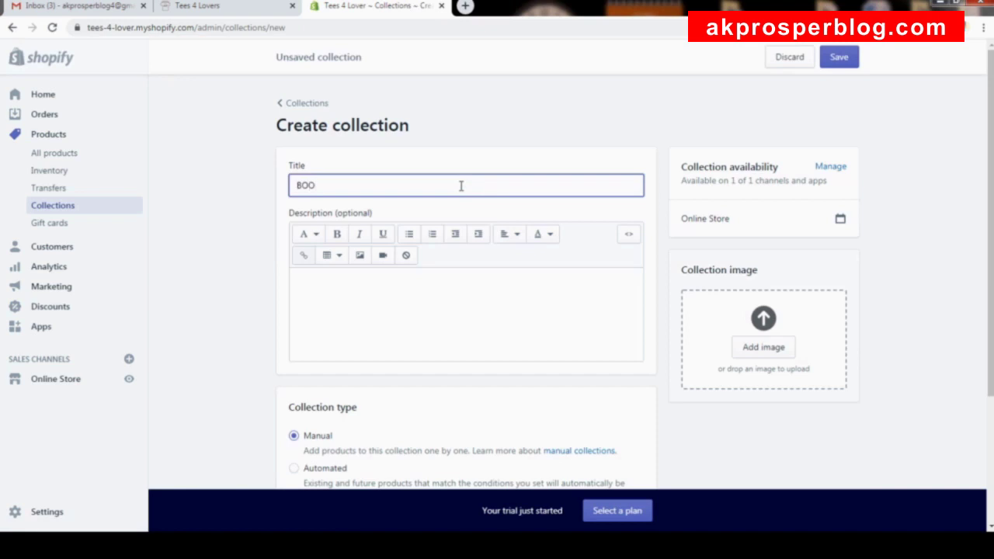
pyautogui.scroll(-3, 444, 225)
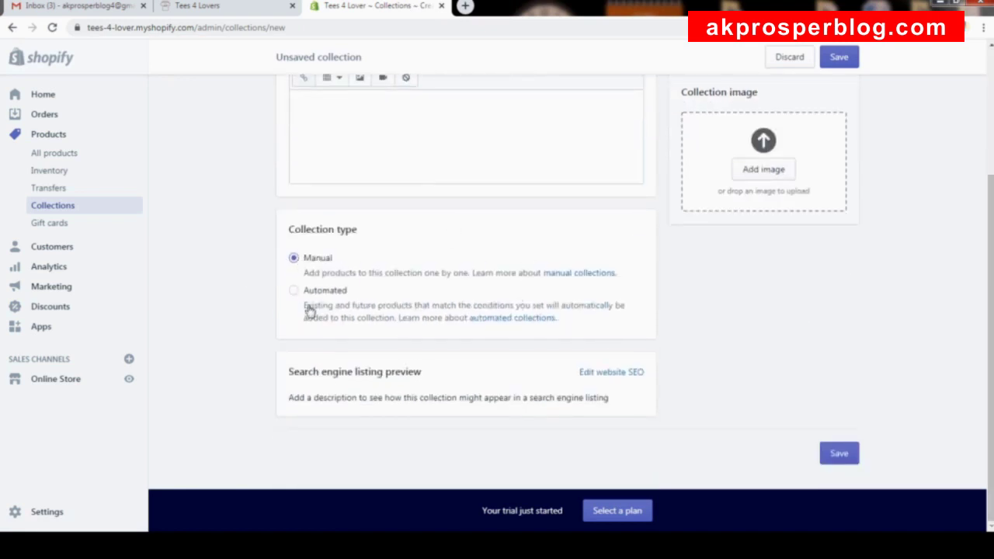
pyautogui.click(852, 62)
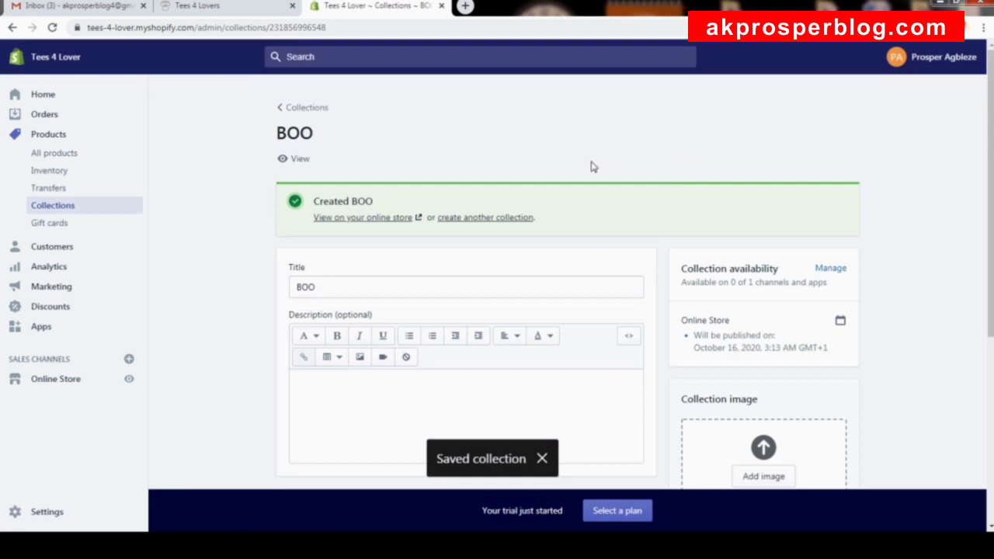
# Add the Proposal, Rose Flower and Will You Marry Me T-shirts to BOO.
pyautogui.scroll(-5, 589, 159)
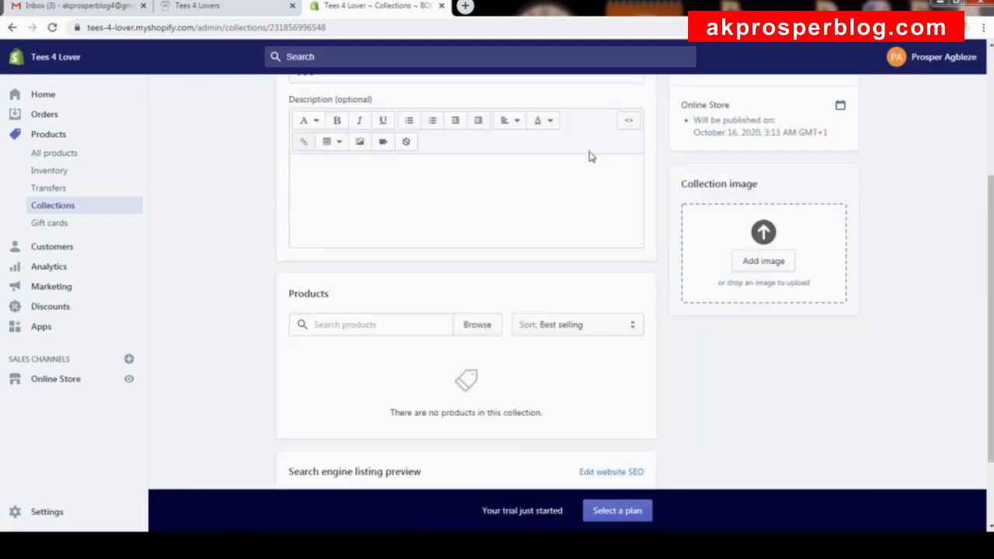
pyautogui.click(475, 226)
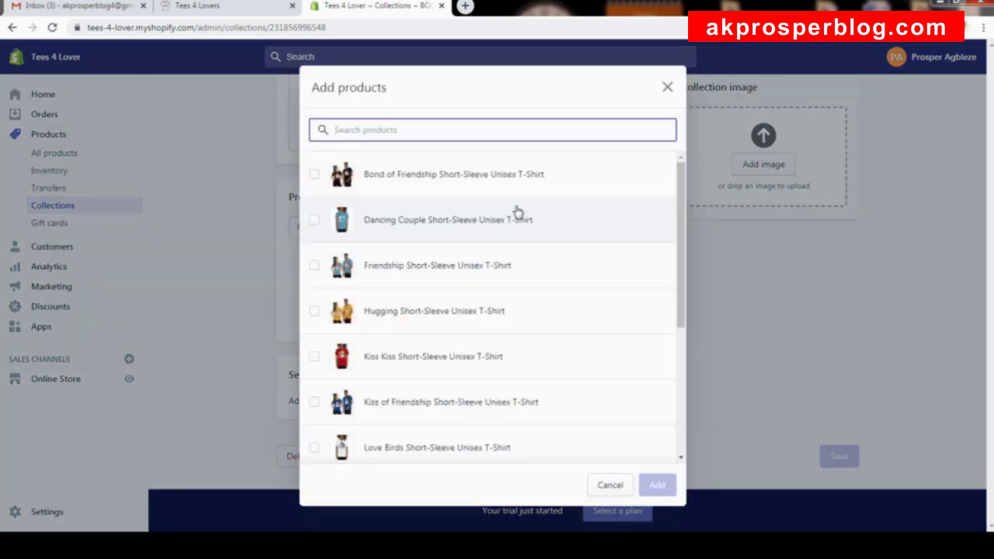
pyautogui.scroll(-1, 591, 203)
pyautogui.moveTo(681, 234); pyautogui.dragTo(683, 187)
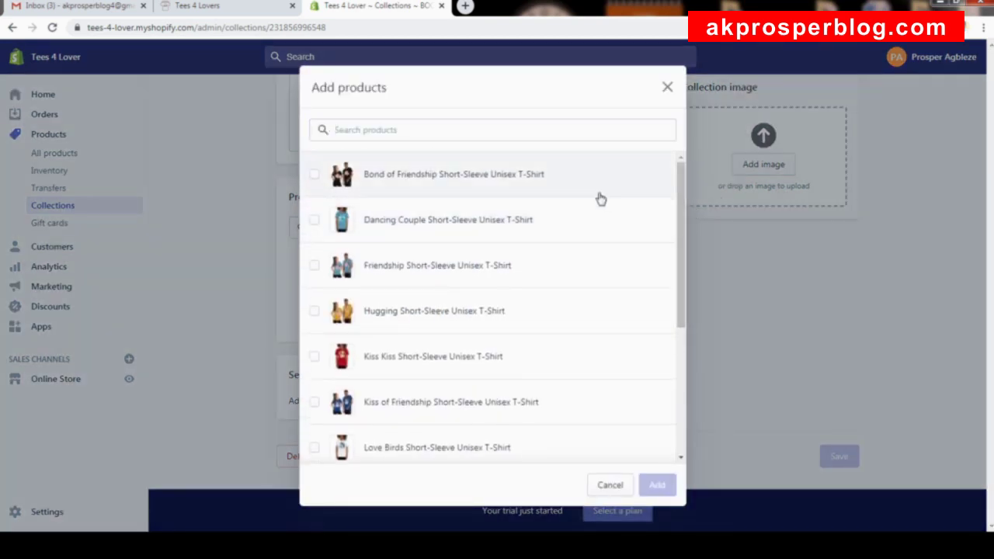
pyautogui.scroll(-3, 435, 287)
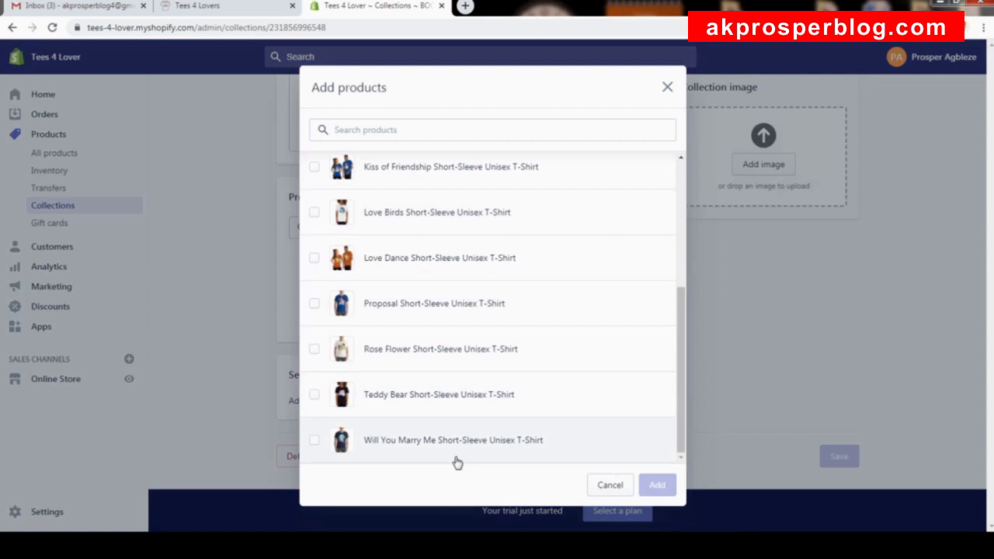
pyautogui.click(422, 440)
pyautogui.click(423, 356)
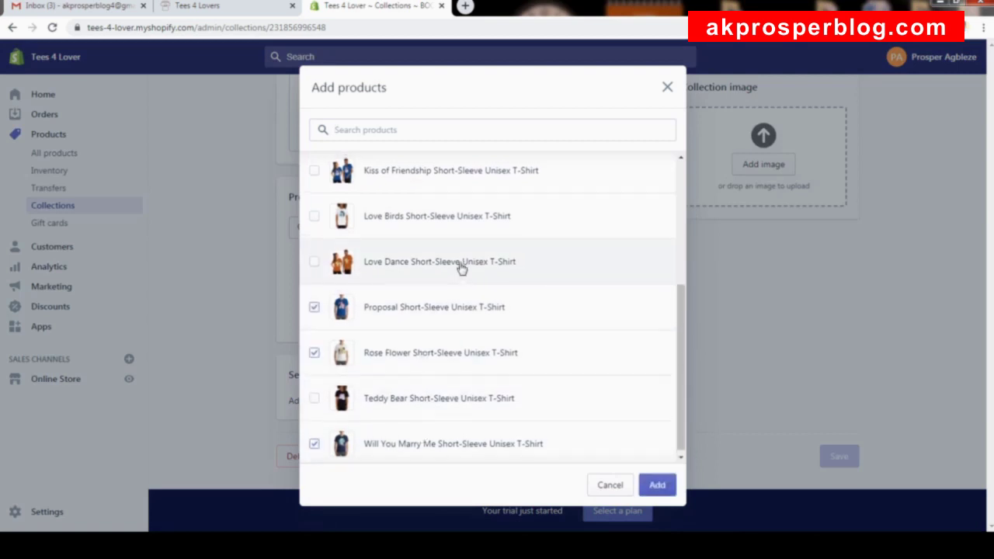
pyautogui.scroll(4, 460, 262)
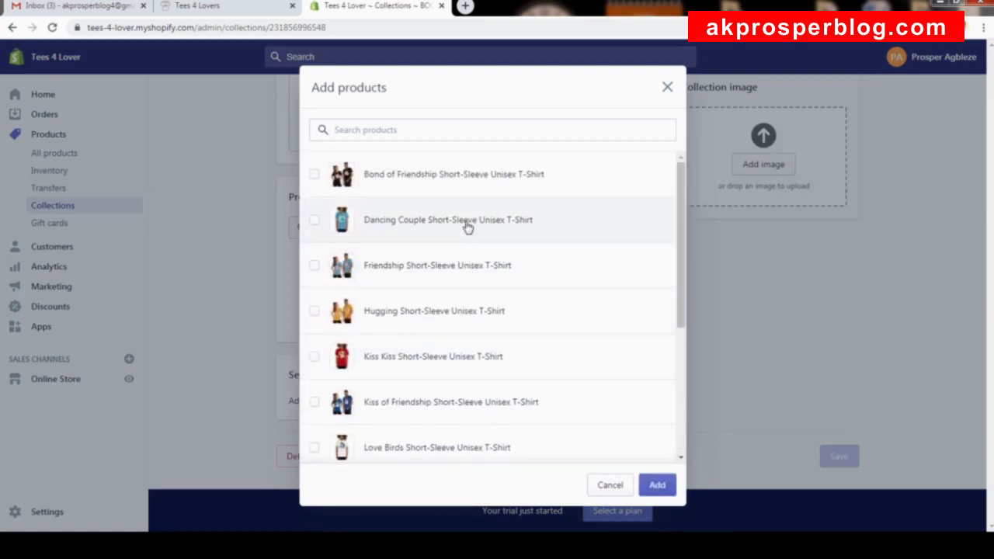
pyautogui.scroll(-2, 466, 200)
pyautogui.scroll(-2, 467, 200)
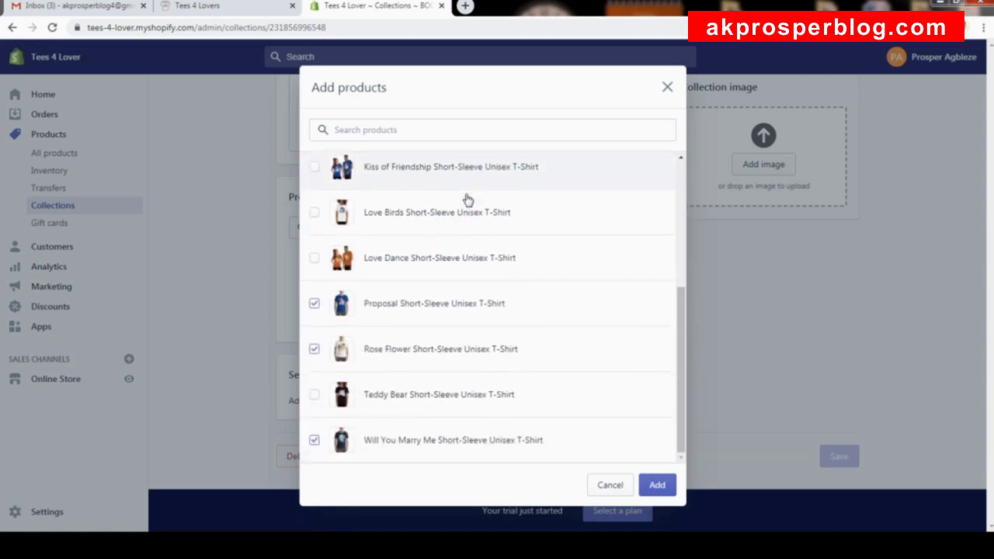
pyautogui.scroll(4, 468, 200)
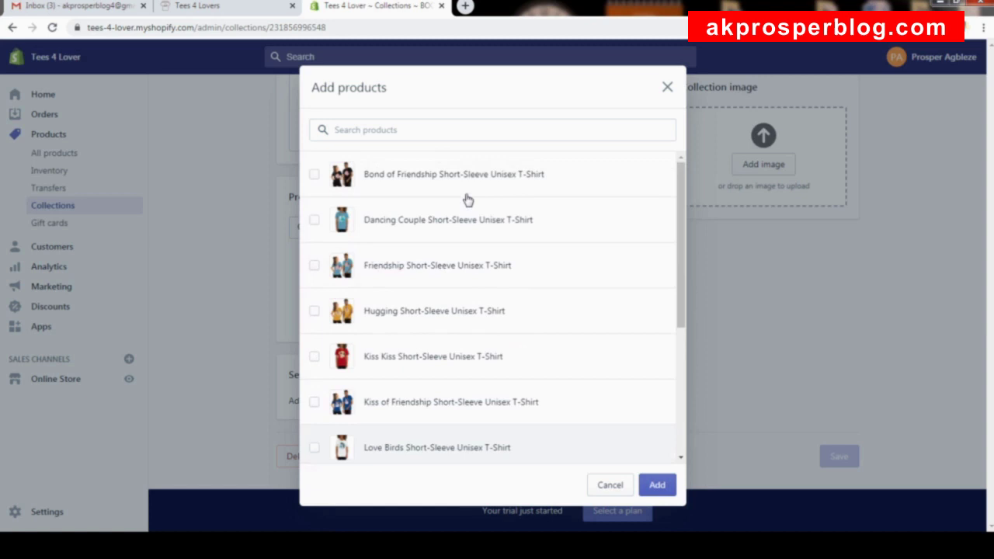
pyautogui.scroll(-4, 468, 200)
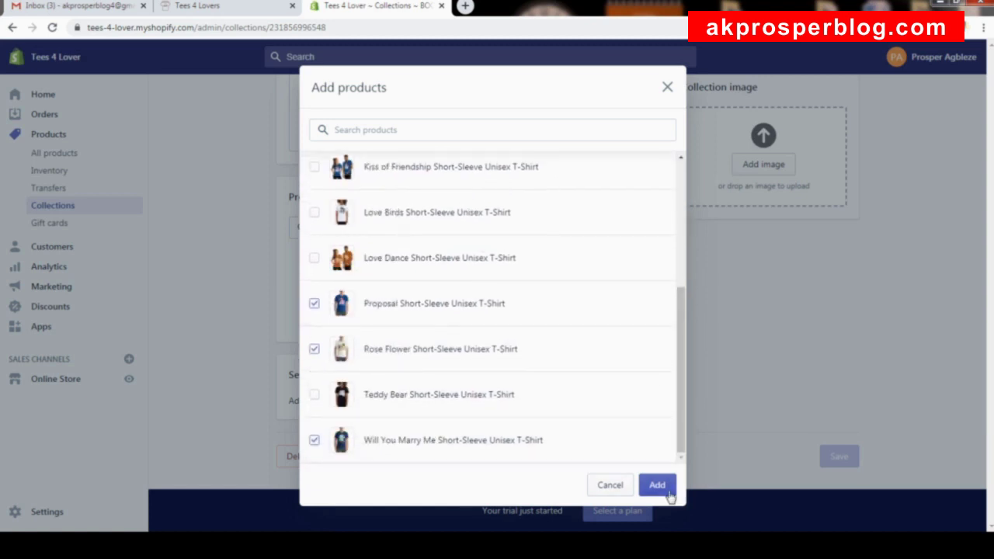
pyautogui.click(659, 487)
pyautogui.scroll(2, 753, 198)
pyautogui.scroll(3, 754, 195)
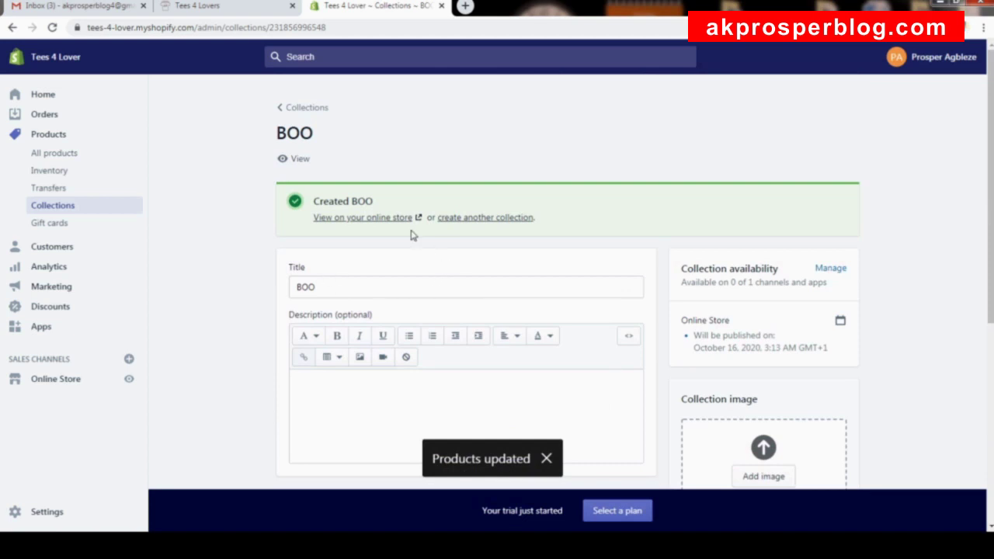
# Create another collection titled 'COUPLES' and save it.
pyautogui.click(497, 218)
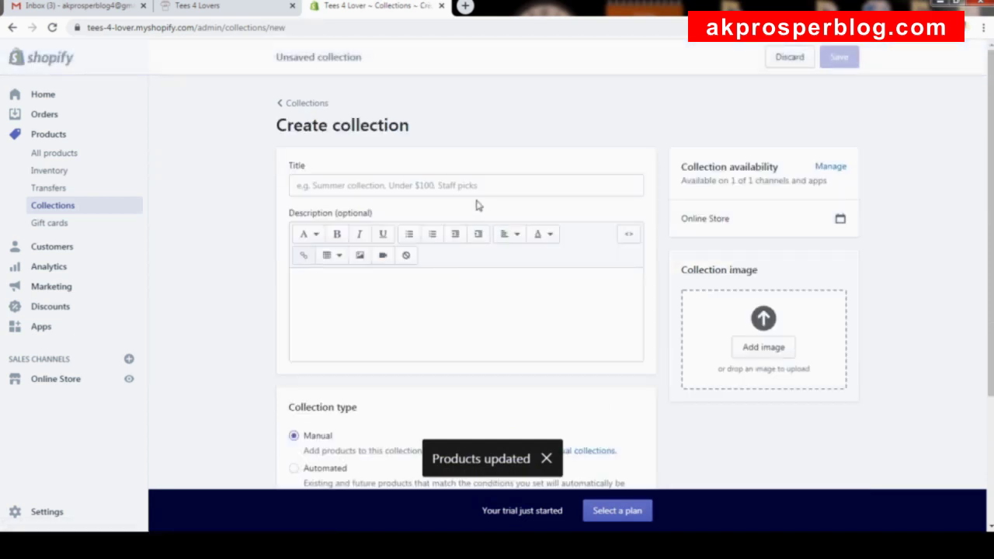
pyautogui.click(473, 188)
pyautogui.write('COUPLES')
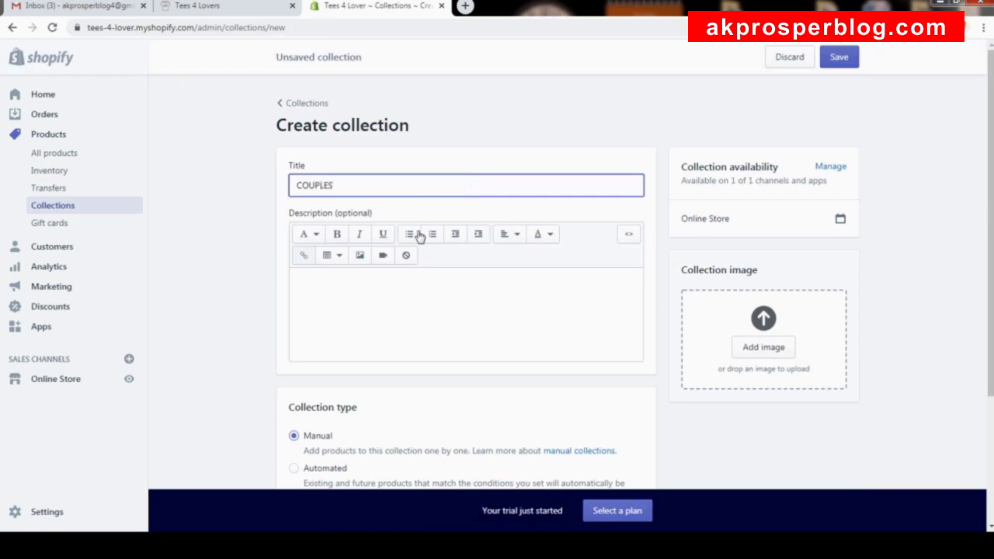
pyautogui.scroll(-2, 400, 373)
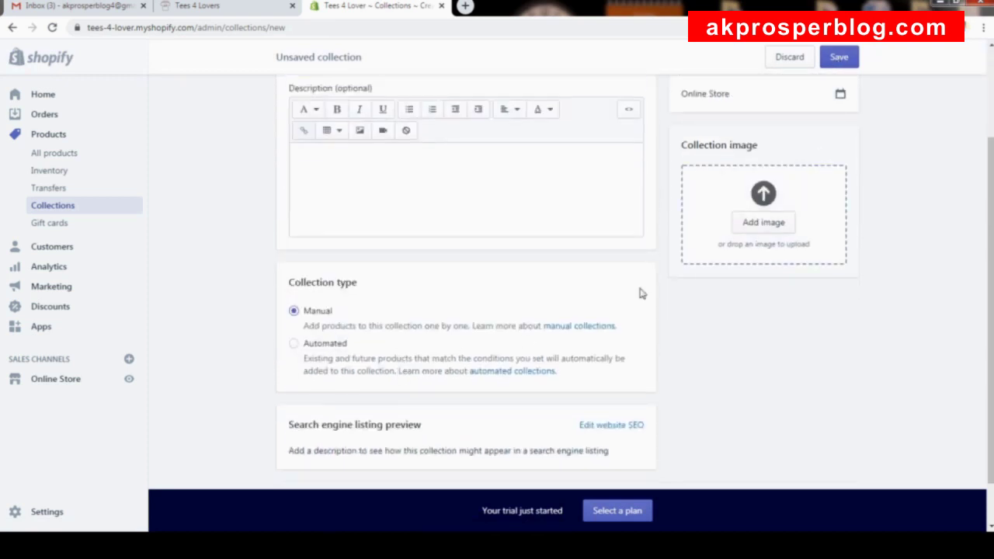
pyautogui.click(843, 57)
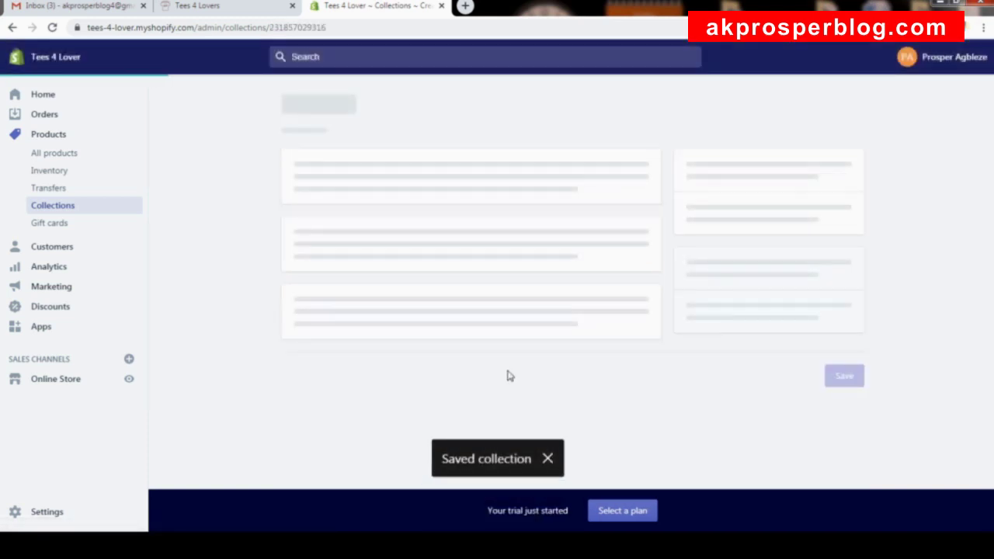
# Add the Bond of Friendship, Friendship, Hugging, Love Dance and Kiss of Friendship shirts to COUPLES.
pyautogui.scroll(-4, 528, 319)
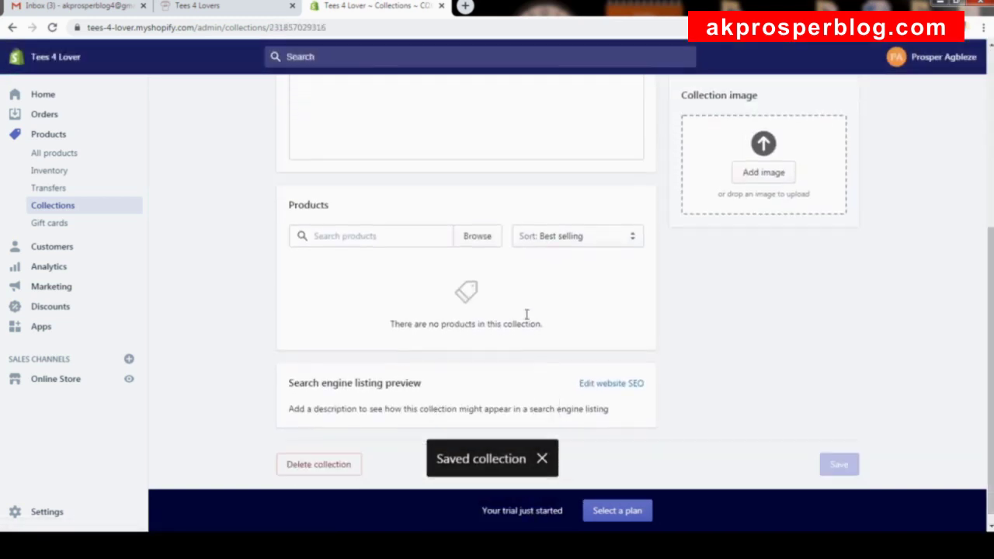
pyautogui.click(484, 232)
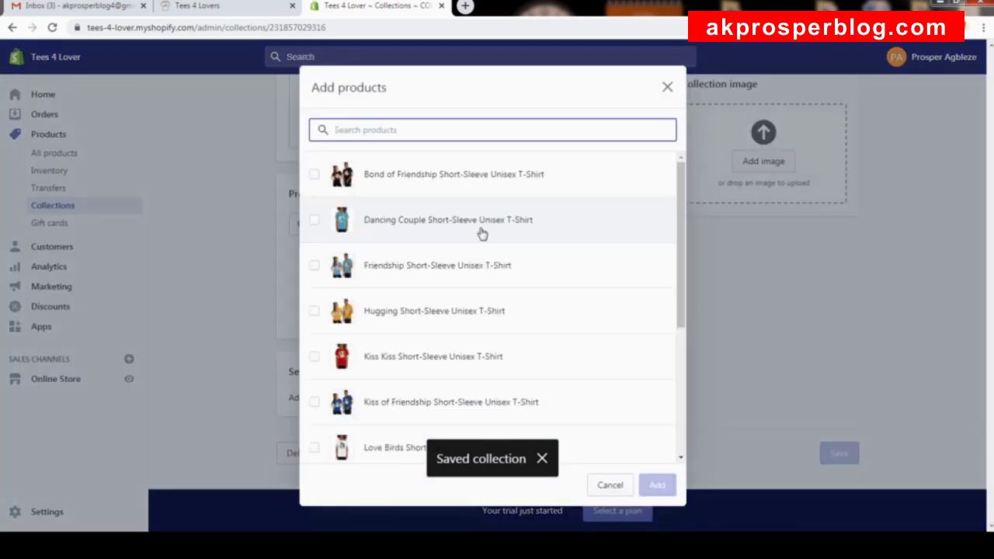
pyautogui.click(434, 191)
pyautogui.click(466, 267)
pyautogui.click(469, 305)
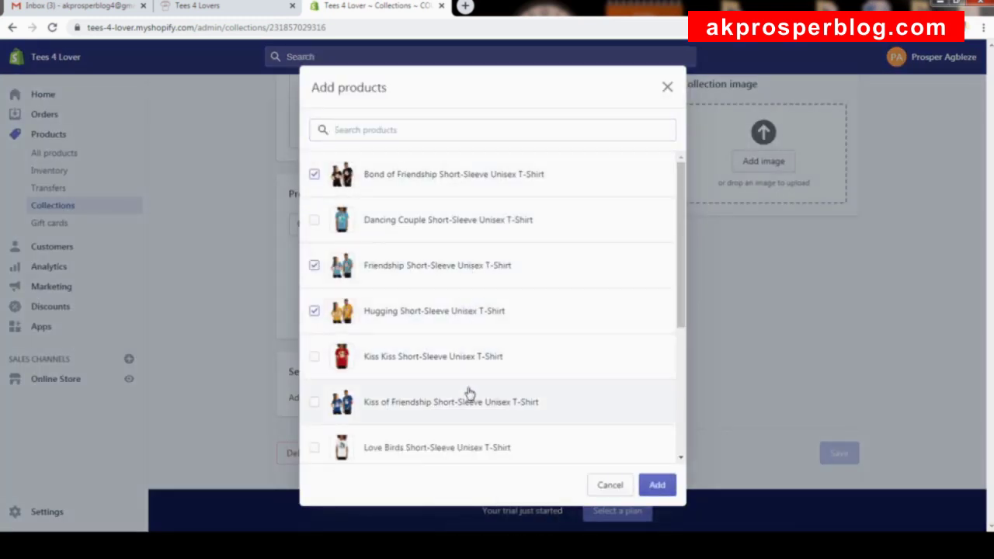
pyautogui.scroll(-3, 469, 394)
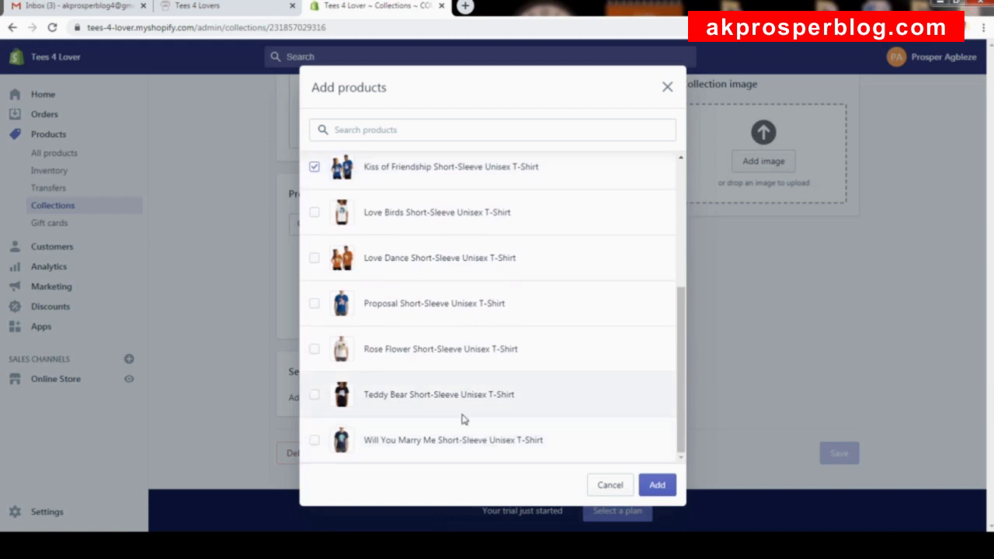
pyautogui.scroll(2, 498, 168)
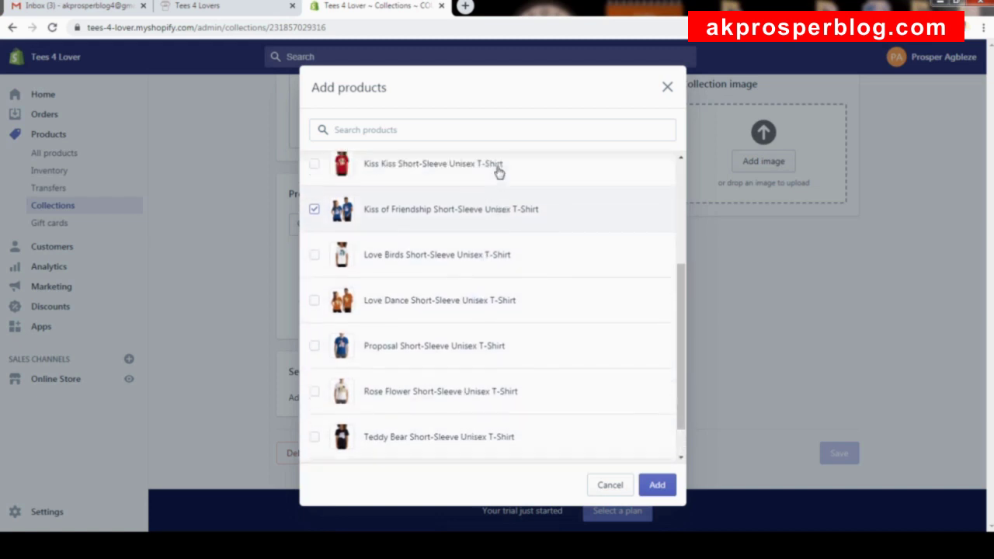
pyautogui.scroll(2, 499, 171)
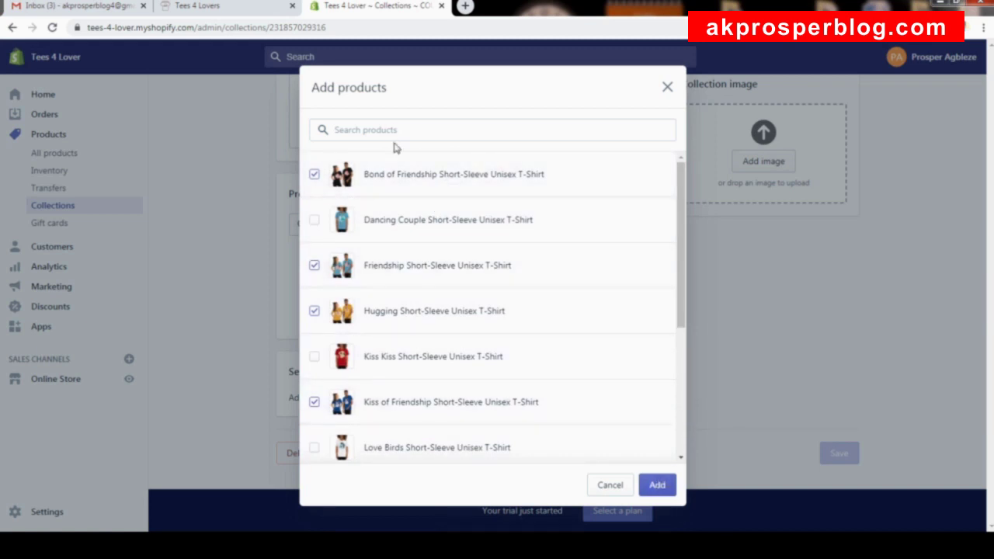
pyautogui.scroll(-1, 435, 287)
pyautogui.scroll(-3, 438, 294)
pyautogui.click(428, 269)
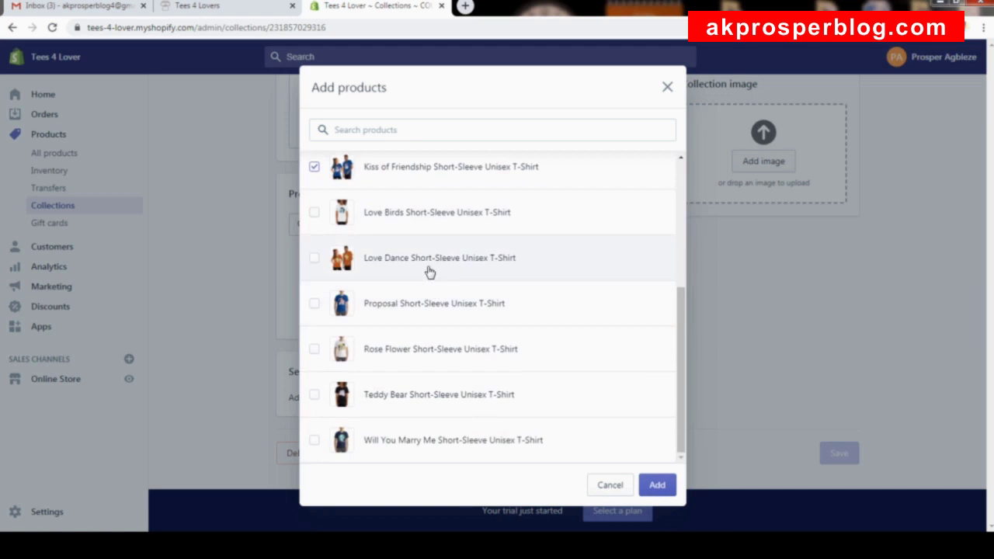
pyautogui.click(657, 486)
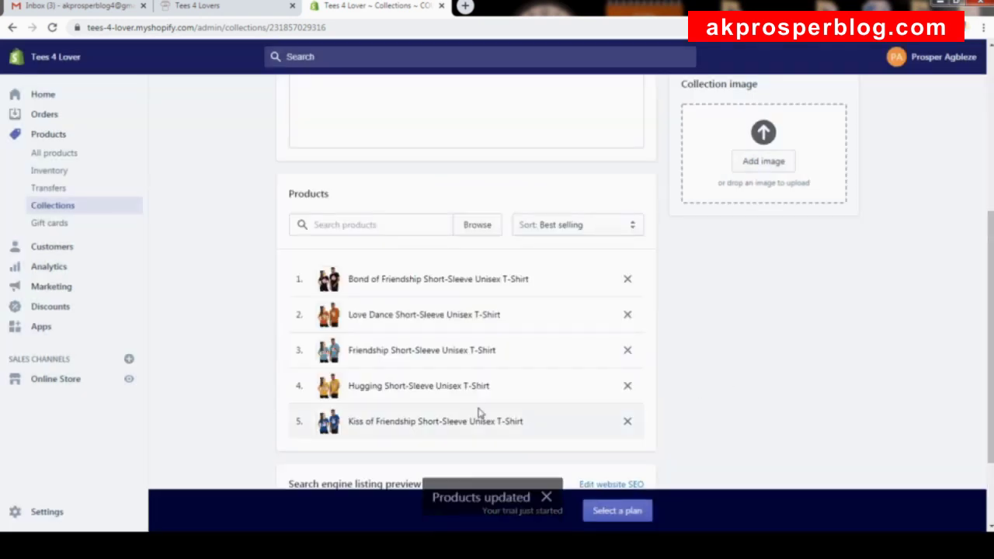
pyautogui.scroll(4, 600, 320)
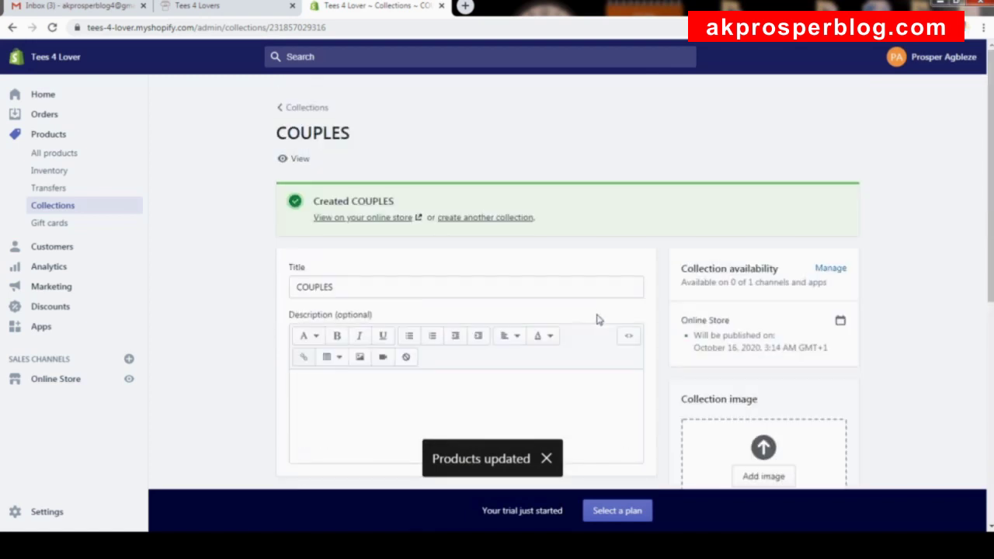
pyautogui.click(357, 219)
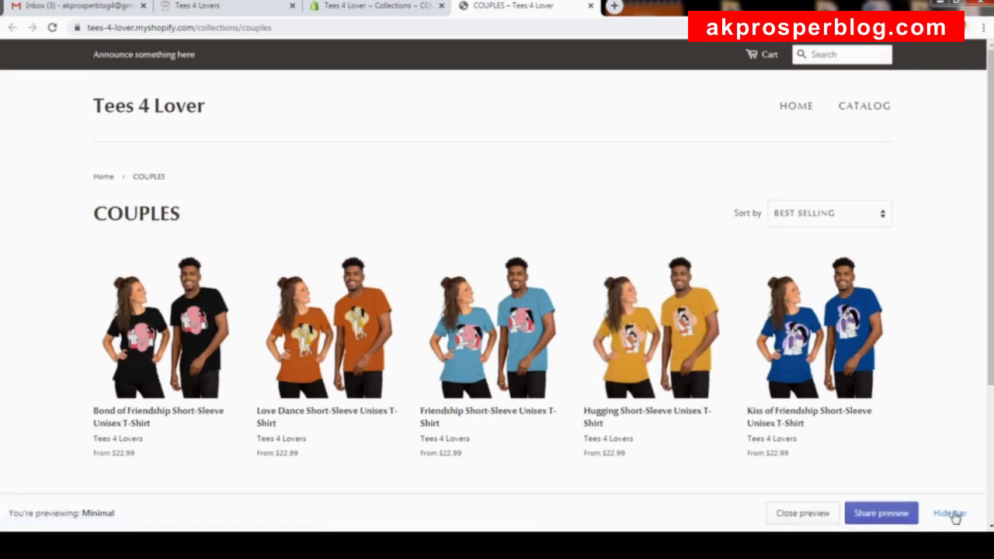
pyautogui.click(955, 518)
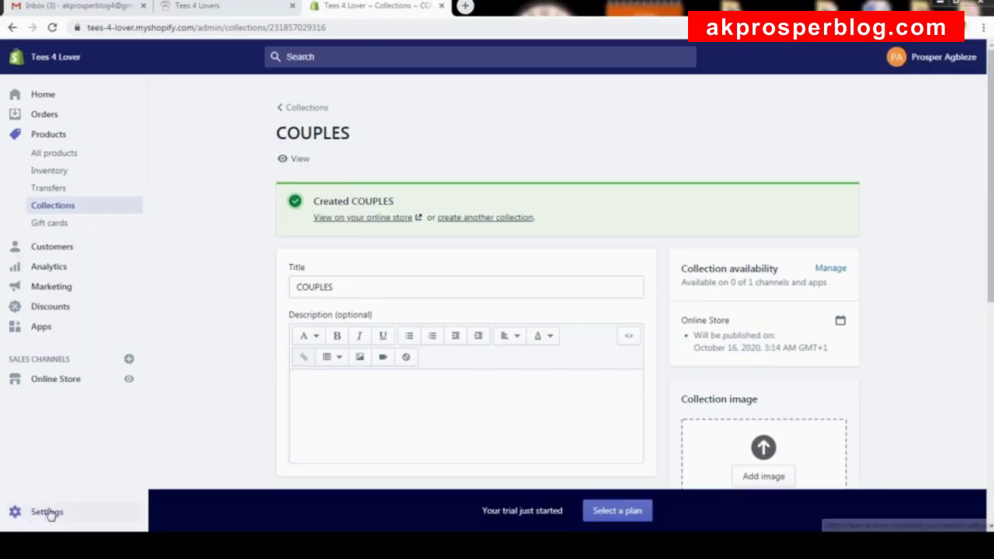
# Go to the store Settings and open the Payments page.
pyautogui.click(47, 512)
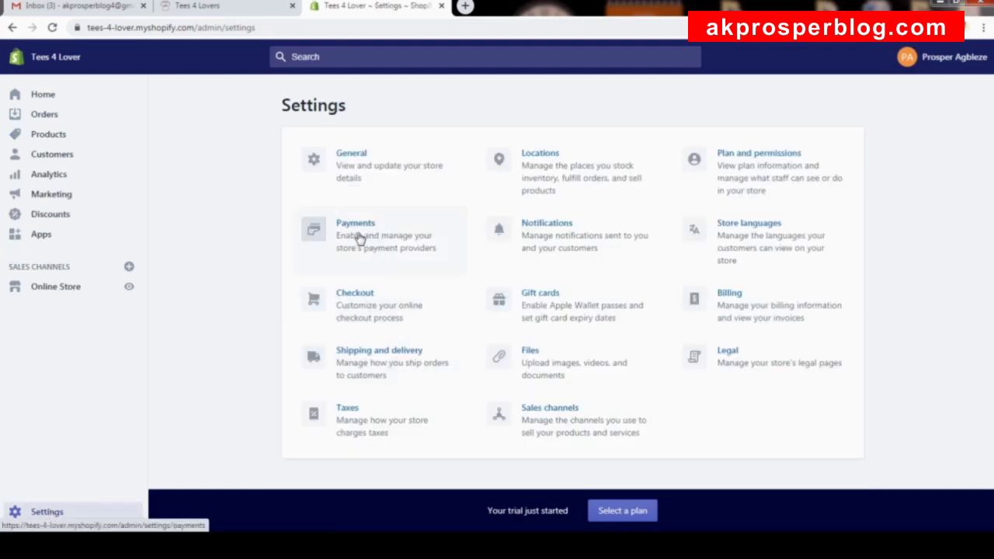
pyautogui.click(360, 227)
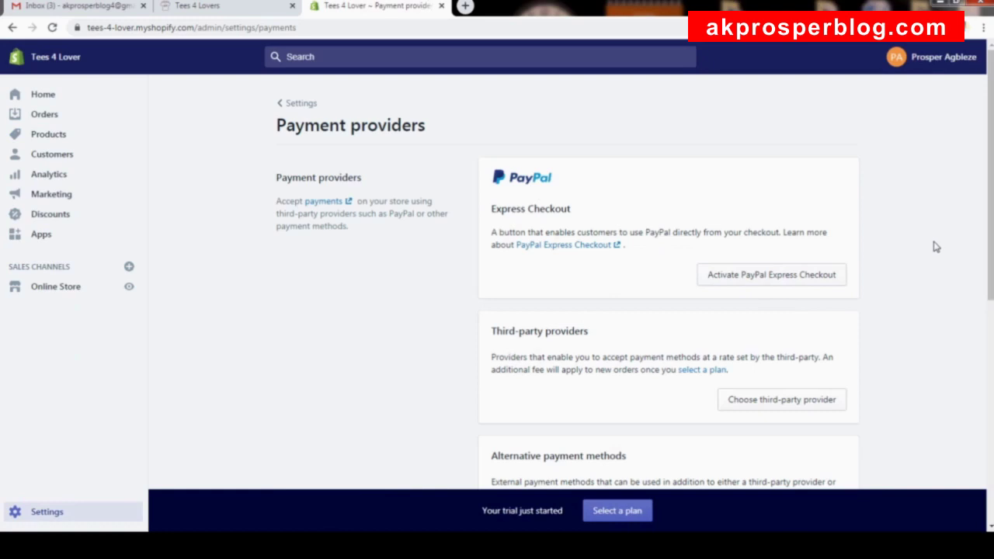
pyautogui.moveTo(992, 164)
pyautogui.mouseDown()
pyautogui.moveTo(992, 278)
pyautogui.moveTo(992, 165)
pyautogui.mouseUp()
# Browse the third-party payment providers list, starting from Bogus Gateway.
pyautogui.click(789, 403)
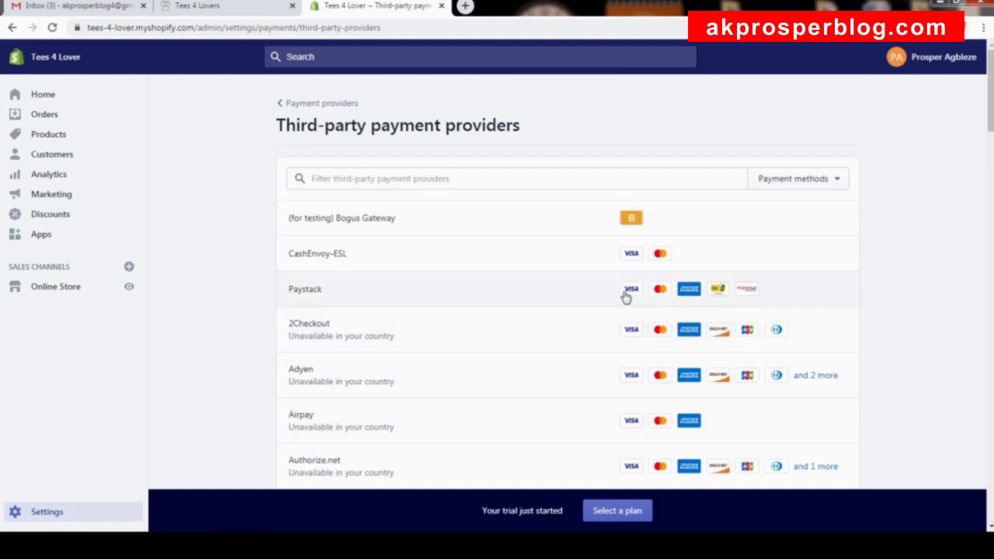
pyautogui.scroll(-2, 490, 253)
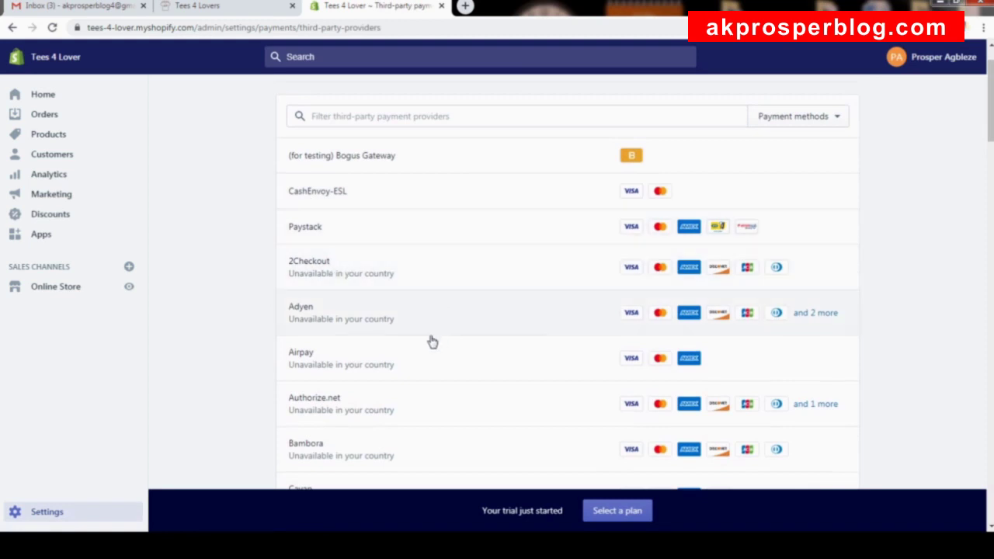
pyautogui.scroll(-7, 548, 240)
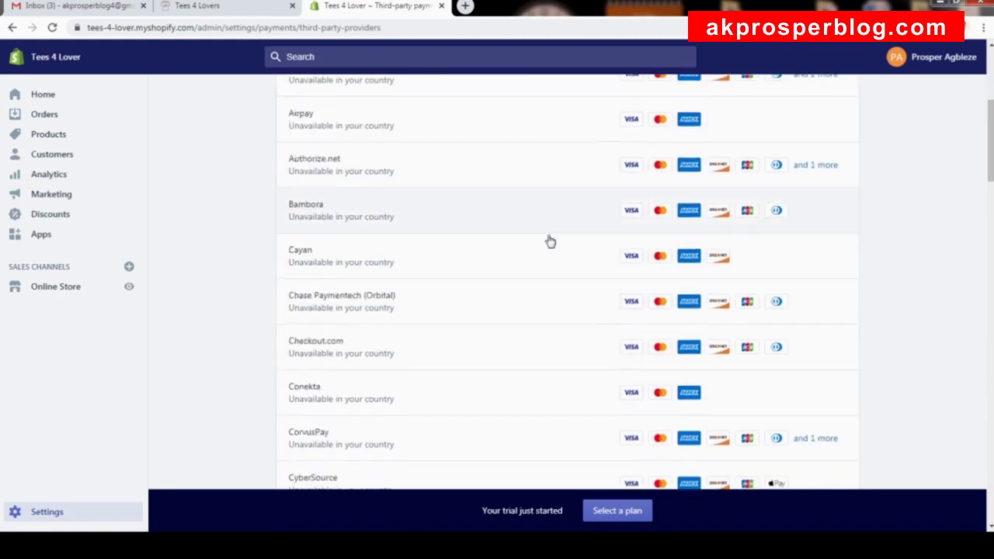
pyautogui.scroll(-10, 548, 240)
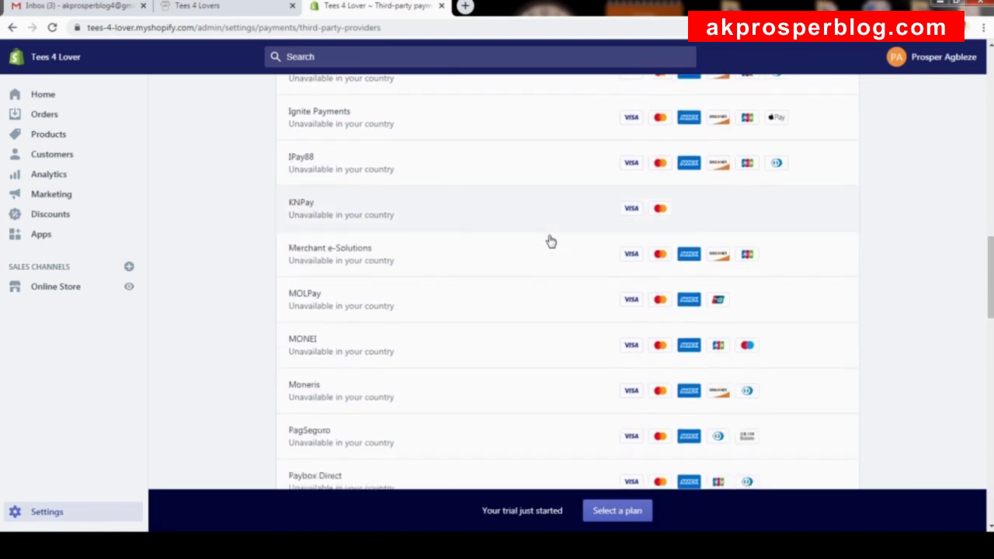
pyautogui.scroll(-11, 551, 240)
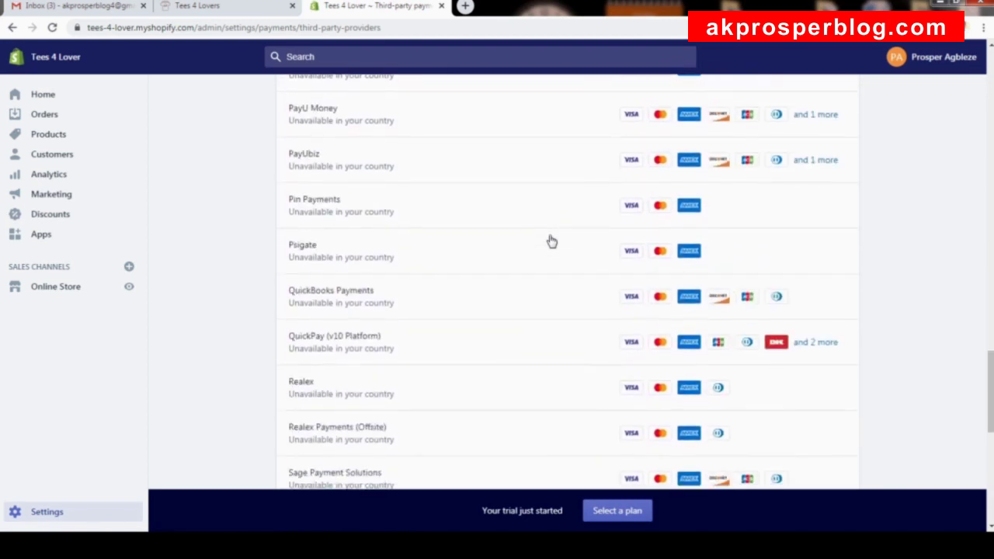
pyautogui.scroll(12, 553, 240)
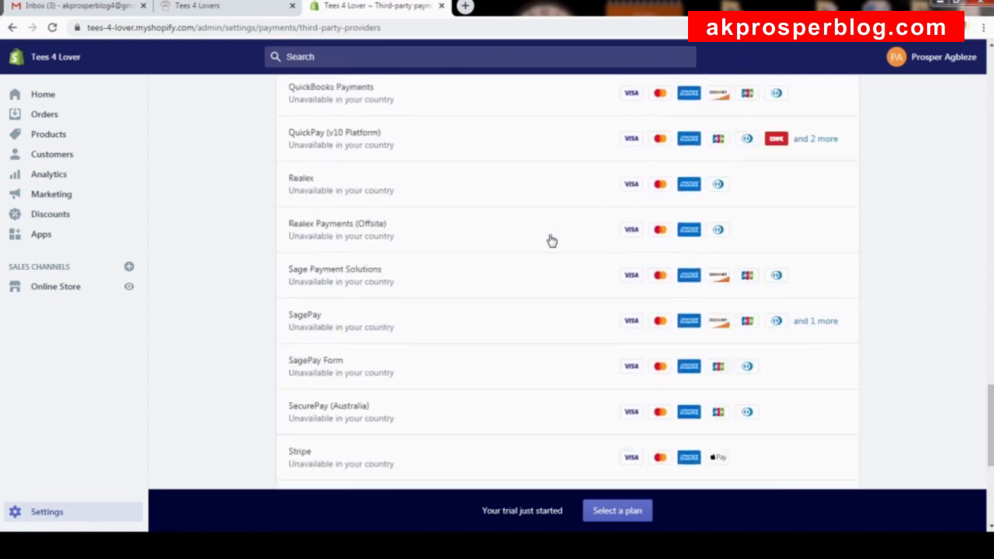
pyautogui.scroll(15, 556, 240)
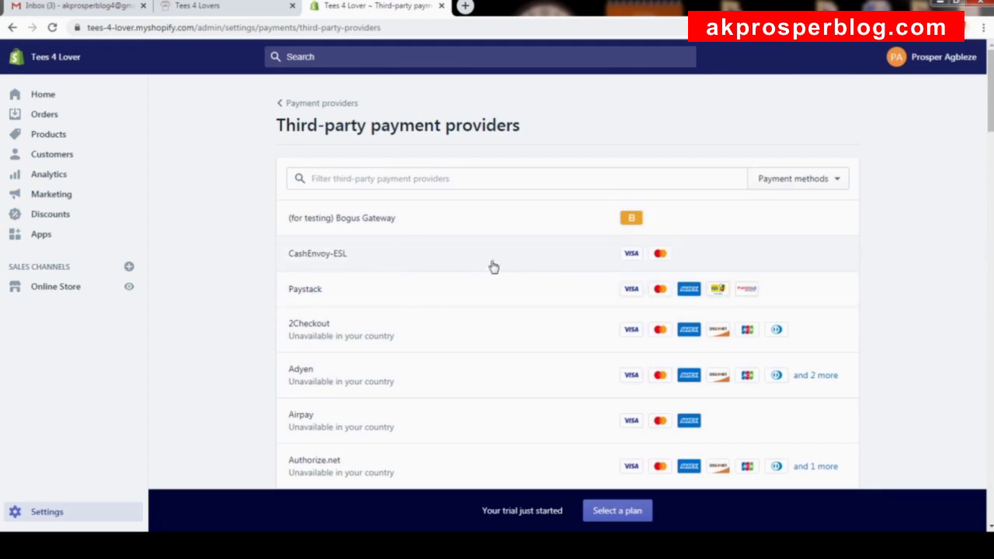
pyautogui.scroll(-9, 450, 262)
pyautogui.scroll(10, 466, 251)
pyautogui.scroll(-3, 398, 265)
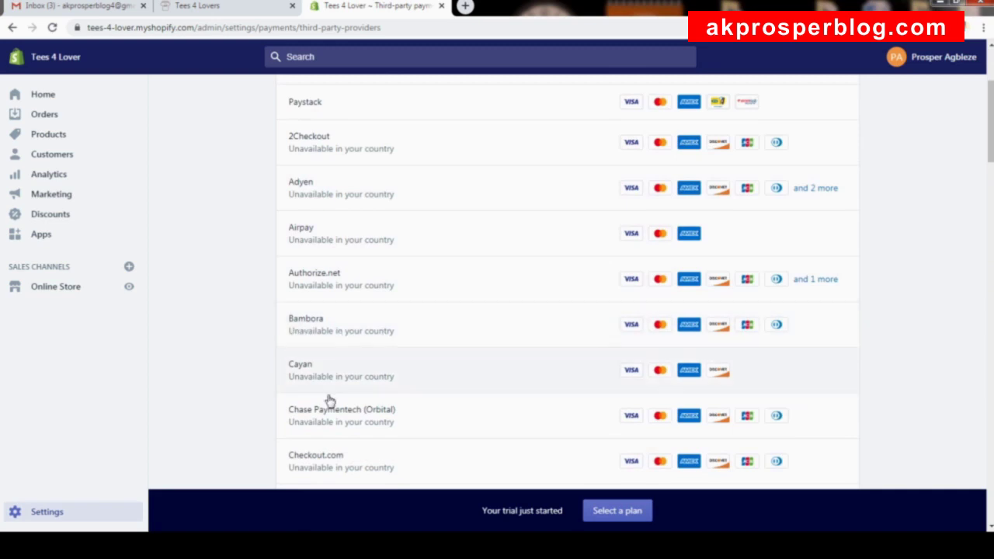
pyautogui.scroll(-5, 370, 232)
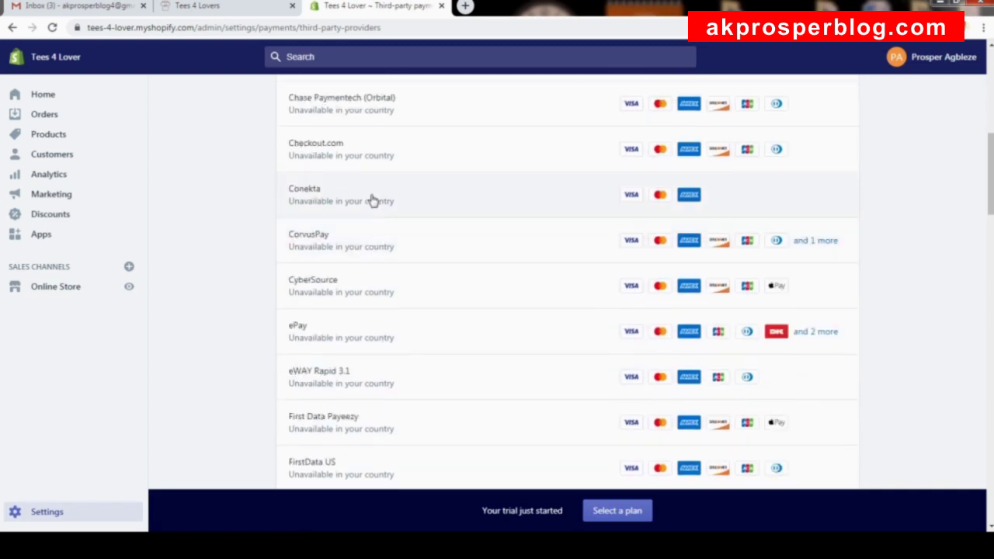
pyautogui.scroll(-4, 373, 201)
pyautogui.scroll(1, 373, 201)
pyautogui.scroll(-6, 377, 198)
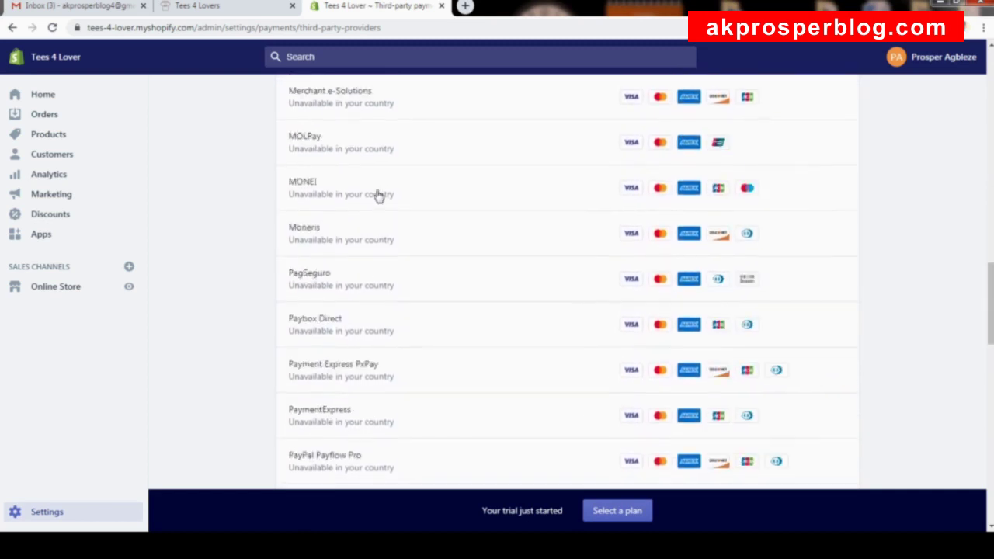
pyautogui.scroll(-10, 379, 197)
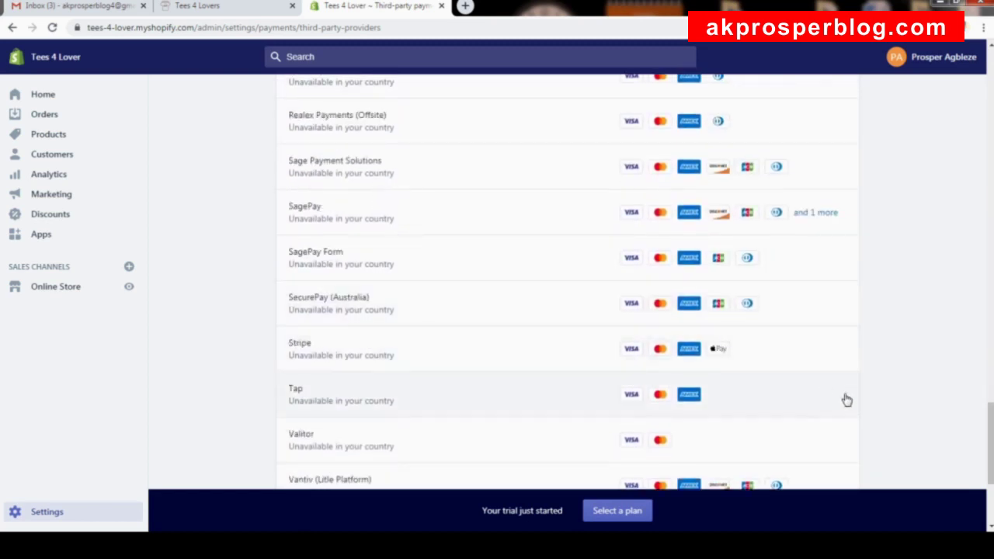
pyautogui.moveTo(985, 448); pyautogui.dragTo(982, 85)
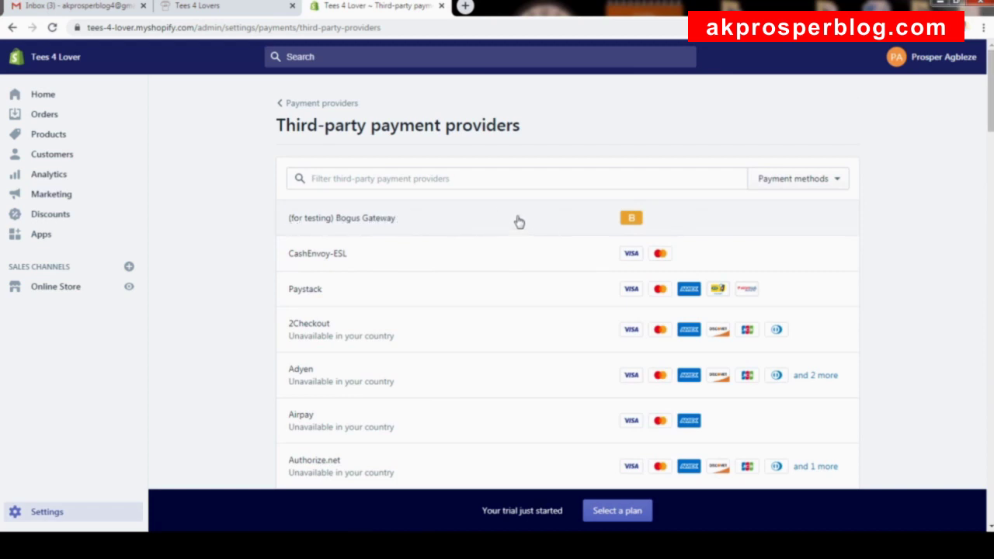
# Activate the Bogus Gateway test provider for test payments.
pyautogui.click(519, 222)
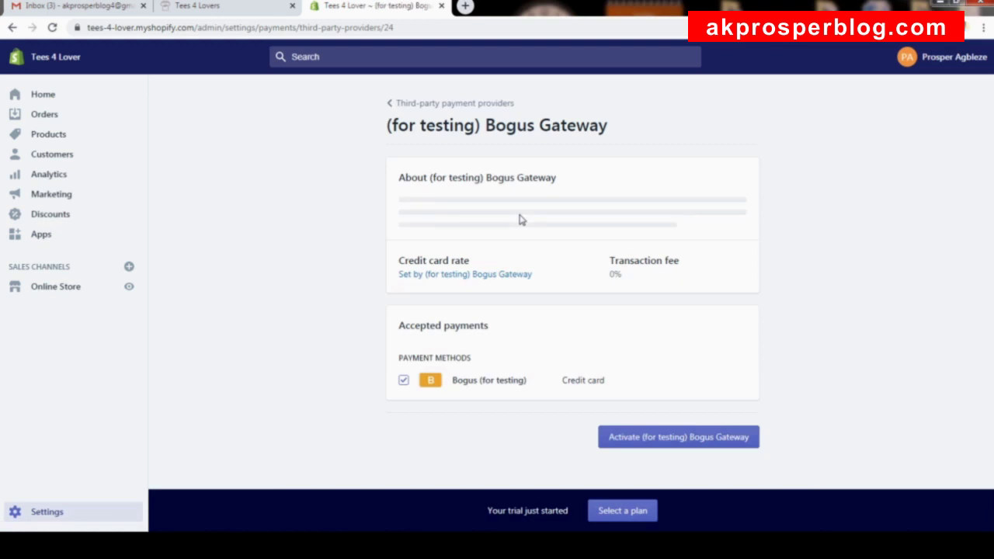
pyautogui.scroll(-2, 657, 236)
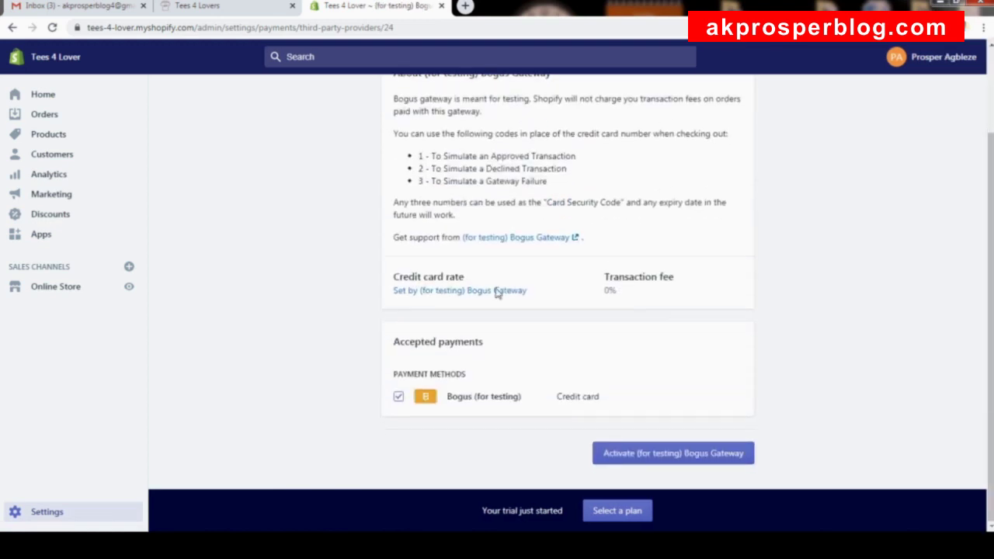
pyautogui.scroll(2, 537, 151)
pyautogui.scroll(-2, 544, 148)
pyautogui.scroll(1, 645, 283)
pyautogui.scroll(-1, 645, 283)
pyautogui.click(661, 454)
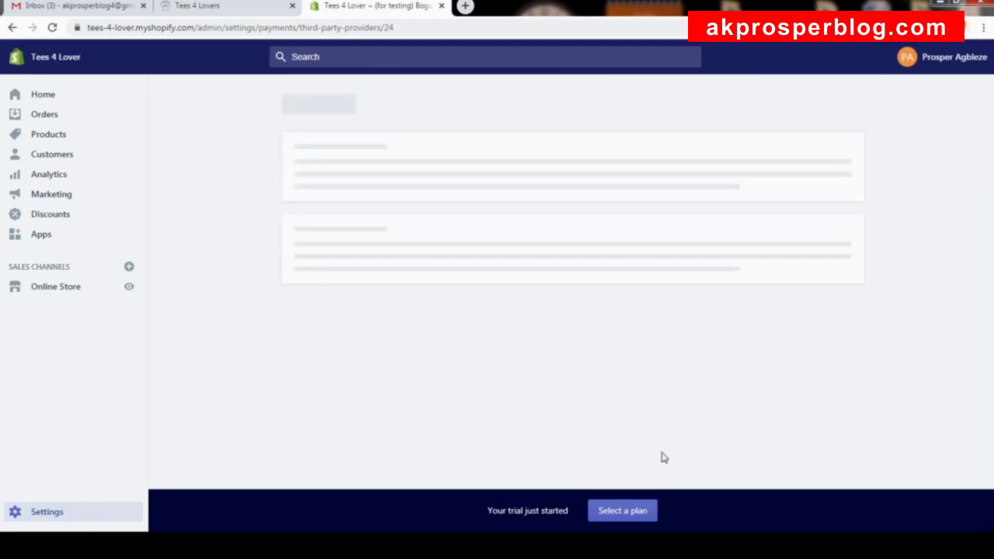
# Return to the Payment providers page.
pyautogui.scroll(-3, 682, 351)
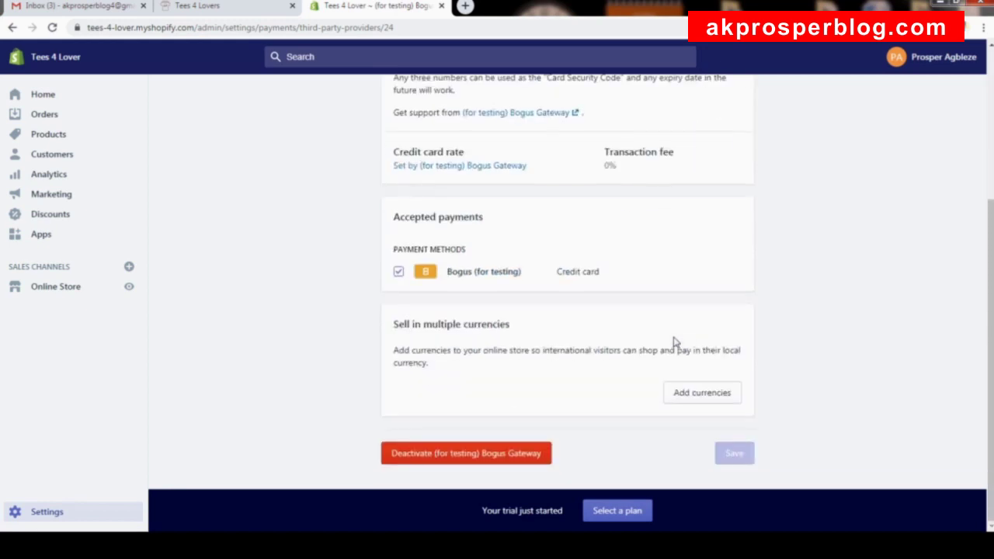
pyautogui.scroll(4, 637, 330)
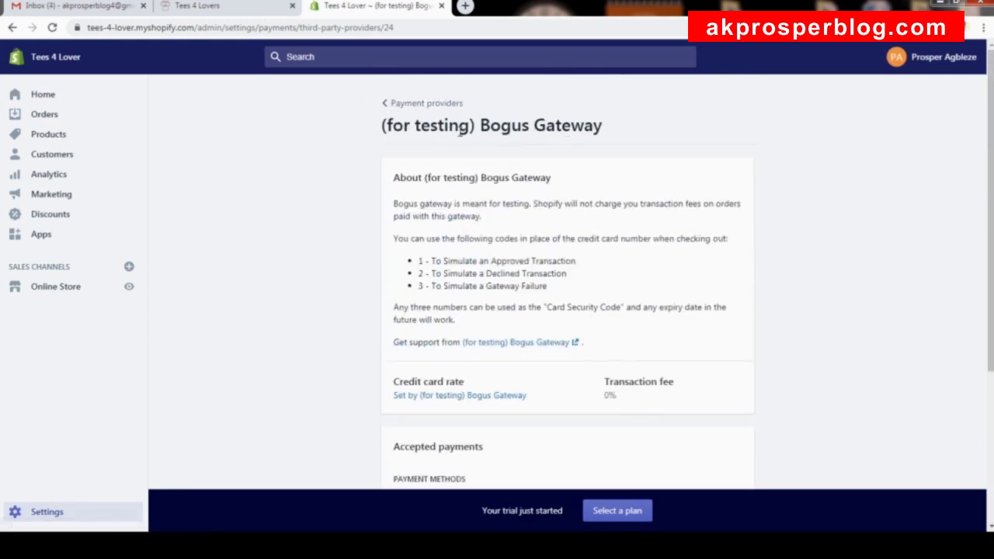
pyautogui.moveTo(492, 125); pyautogui.dragTo(604, 127)
pyautogui.click(612, 130)
pyautogui.click(430, 103)
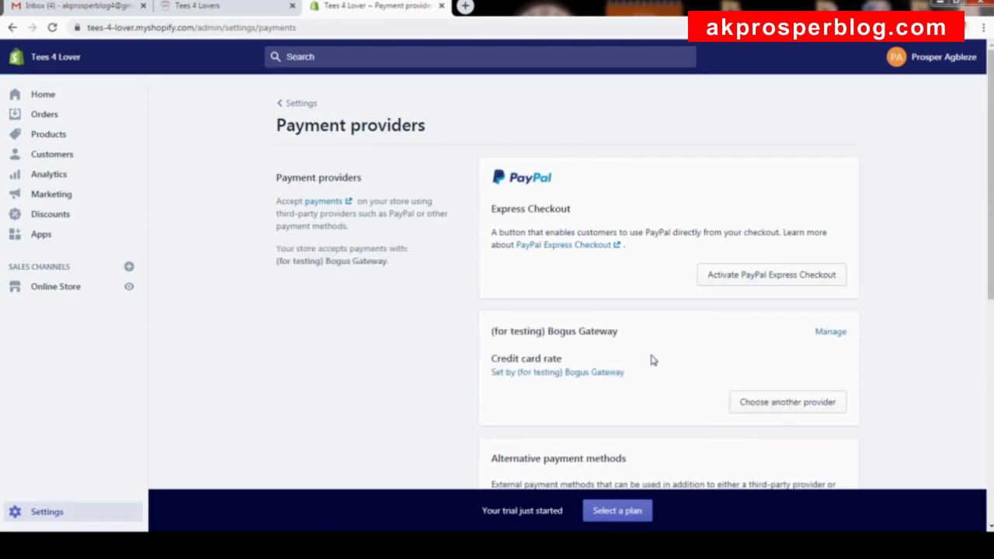
pyautogui.scroll(-2, 654, 349)
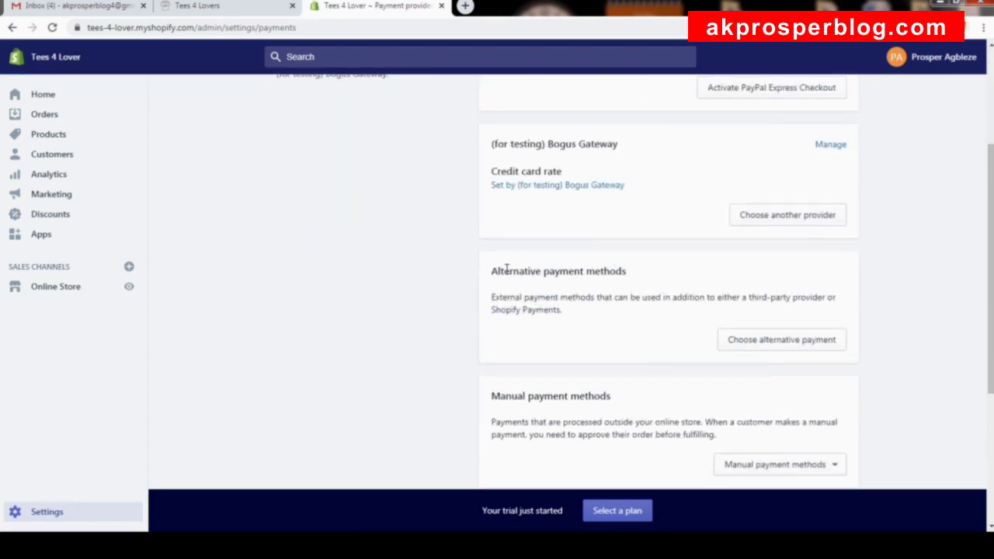
pyautogui.moveTo(507, 269); pyautogui.dragTo(632, 283)
pyautogui.click(664, 271)
pyautogui.scroll(2, 709, 187)
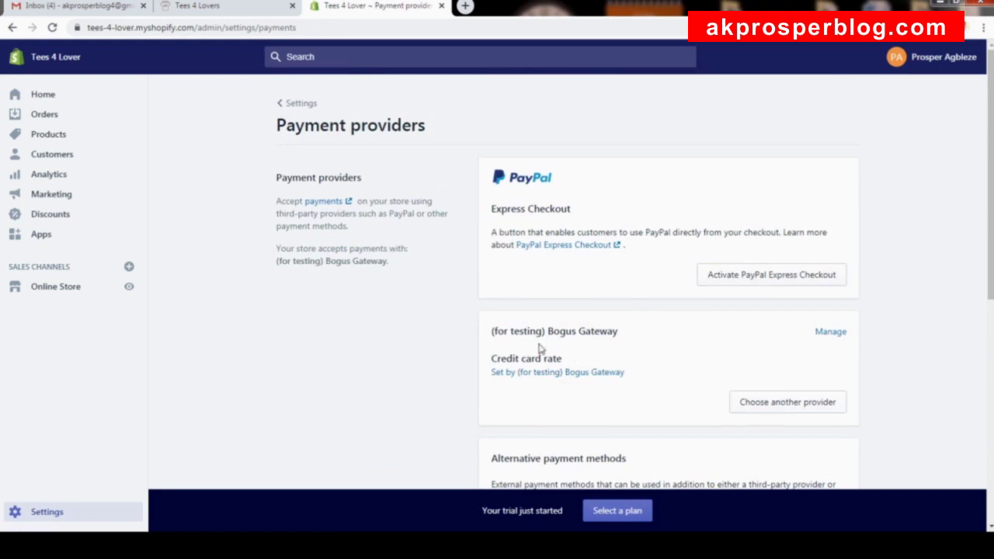
pyautogui.scroll(-1, 793, 400)
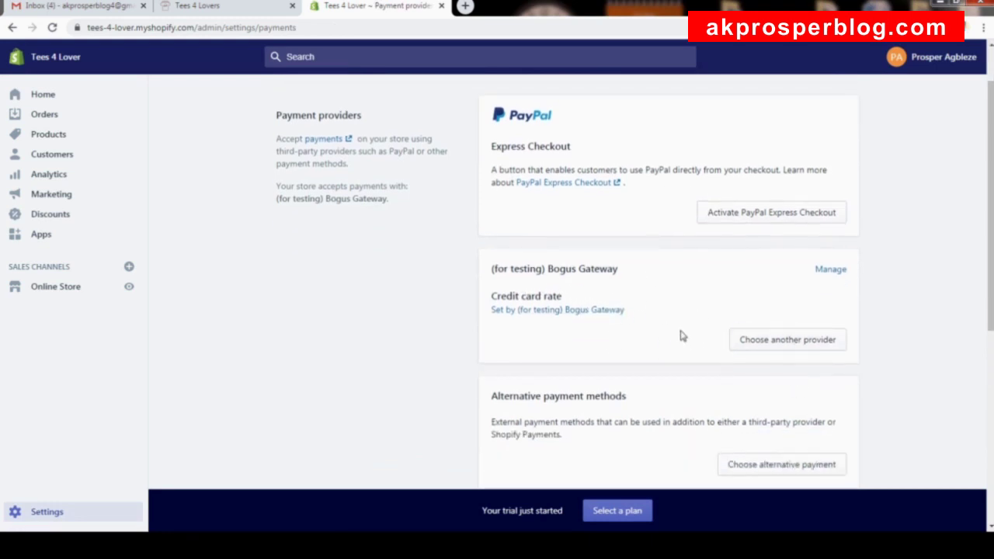
pyautogui.scroll(-2, 682, 335)
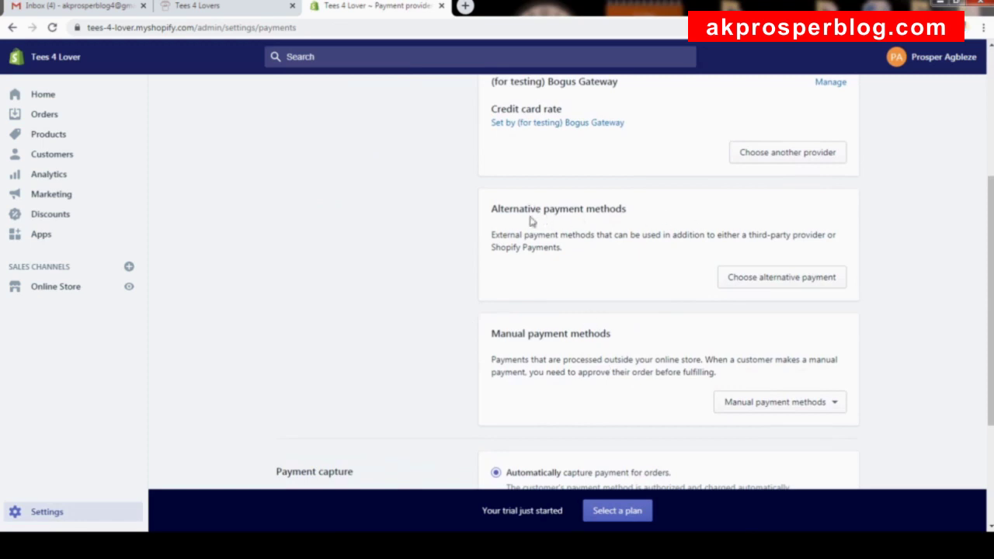
# Browse alternative payment providers such as BitPay, Coinbase Commerce and PayGate.
pyautogui.click(786, 283)
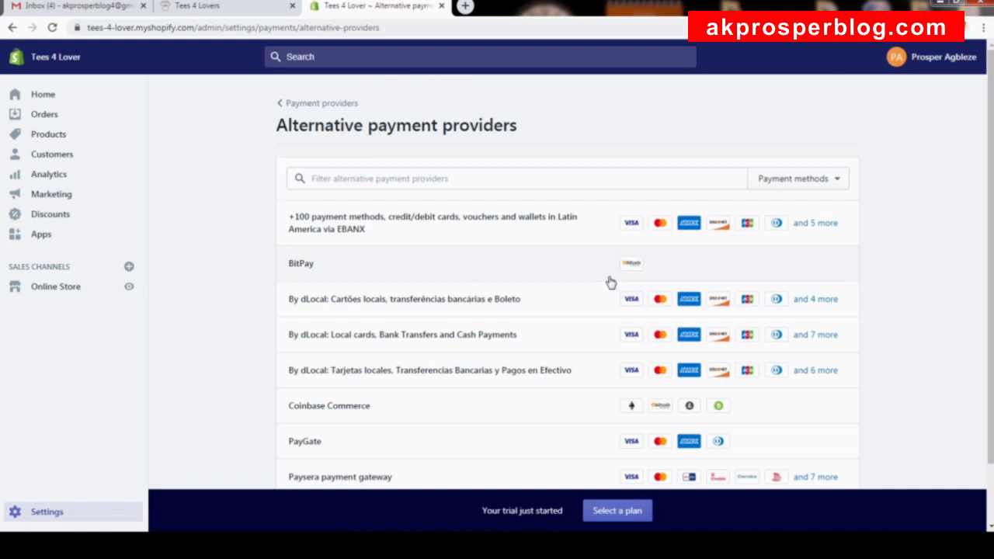
pyautogui.scroll(-1, 562, 278)
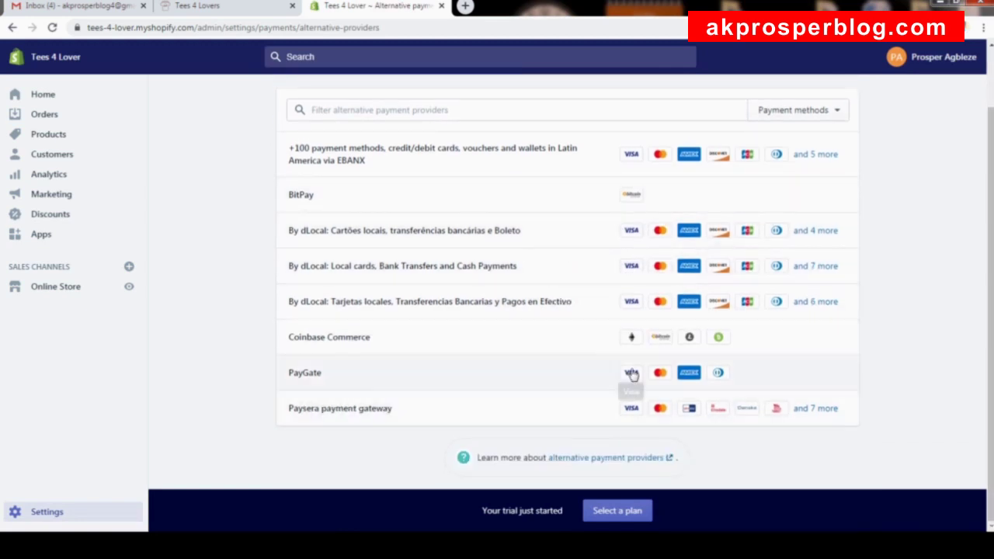
pyautogui.scroll(1, 631, 376)
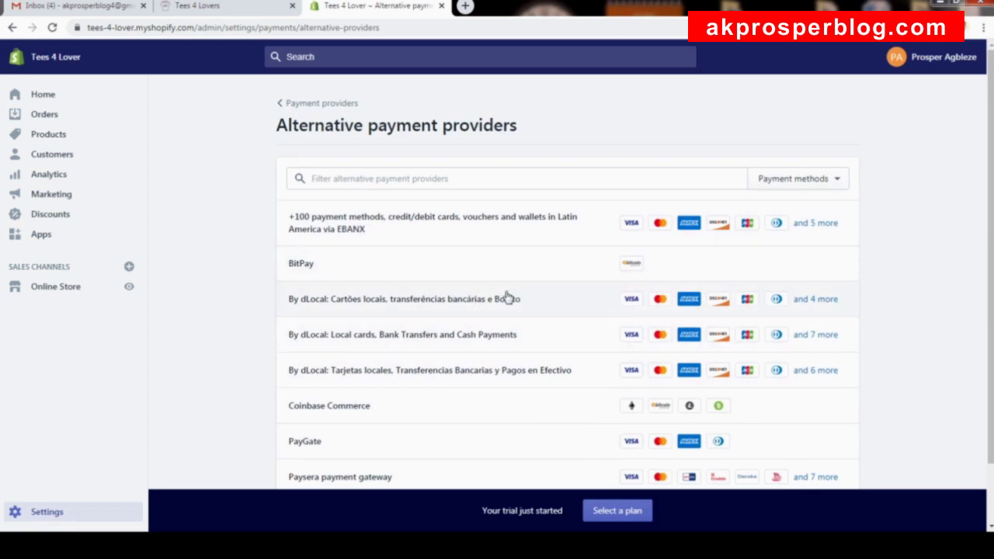
# Back on Payment providers, review the manual payment methods without choosing one.
pyautogui.click(303, 105)
pyautogui.scroll(-5, 641, 273)
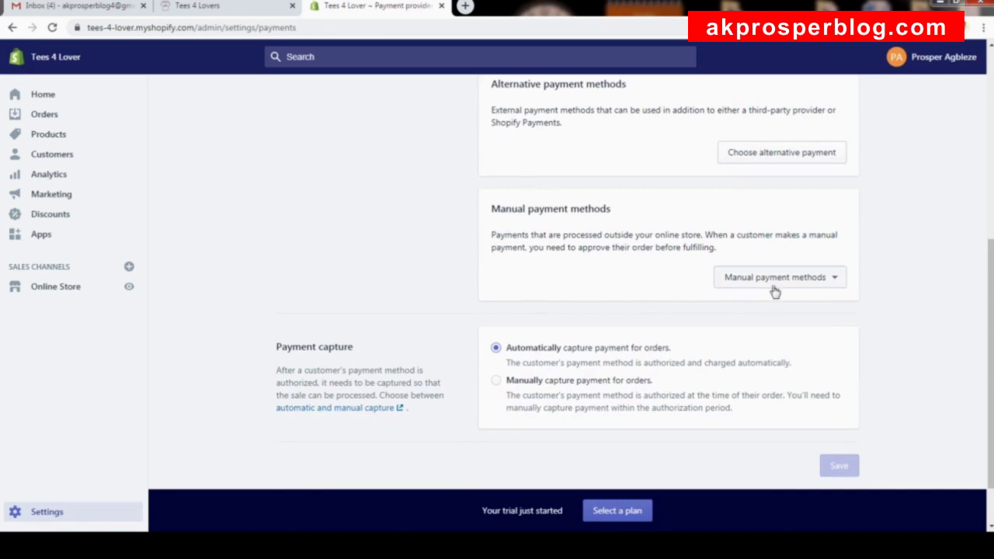
pyautogui.click(774, 289)
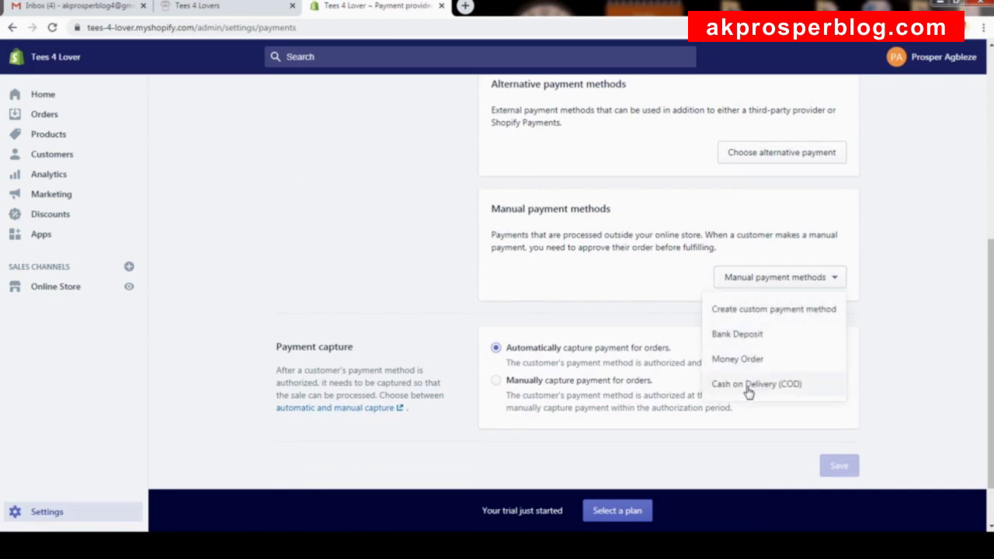
pyautogui.click(912, 276)
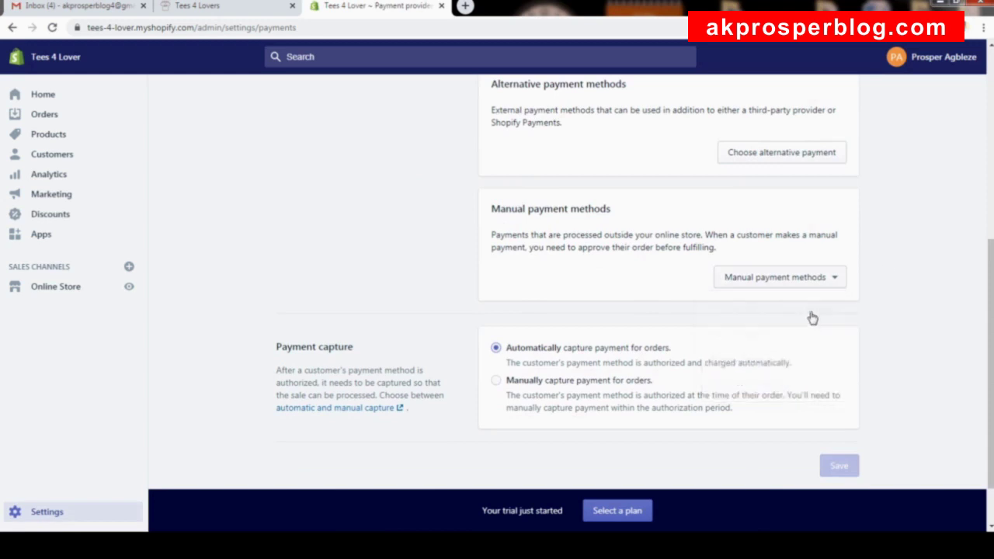
pyautogui.scroll(5, 826, 323)
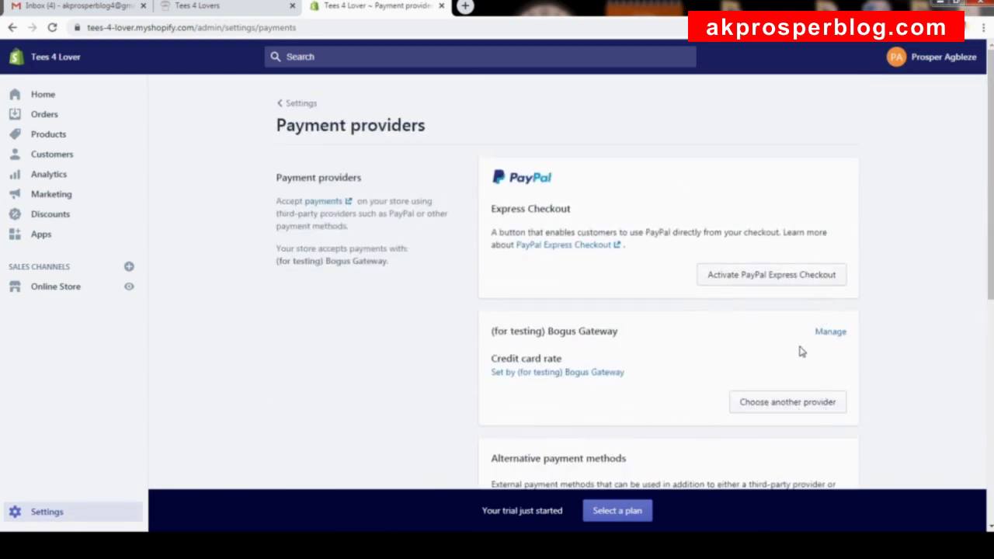
# Look over other third-party providers, then go back to the main Settings page.
pyautogui.click(803, 413)
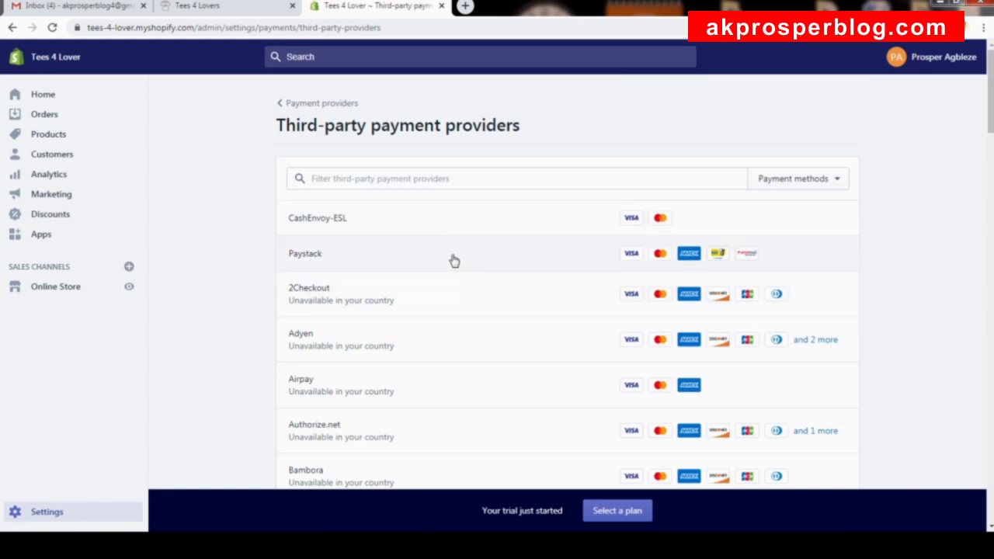
pyautogui.scroll(-1, 411, 282)
pyautogui.scroll(1, 450, 280)
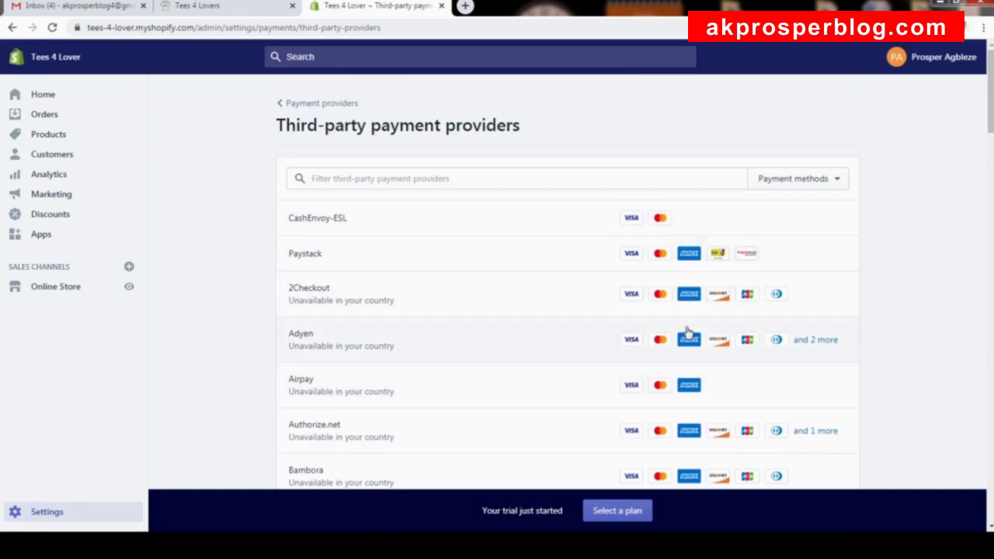
pyautogui.click(337, 108)
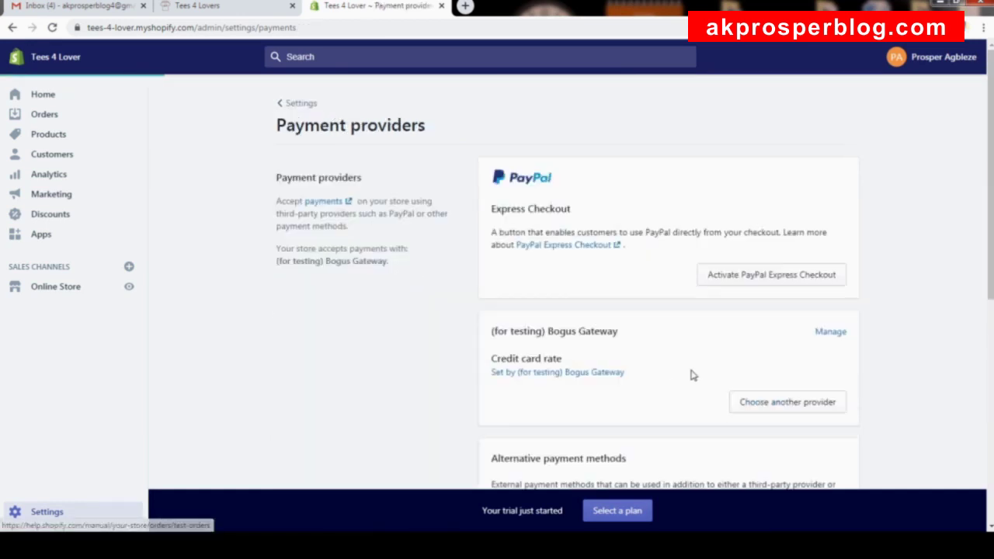
pyautogui.scroll(-3, 692, 377)
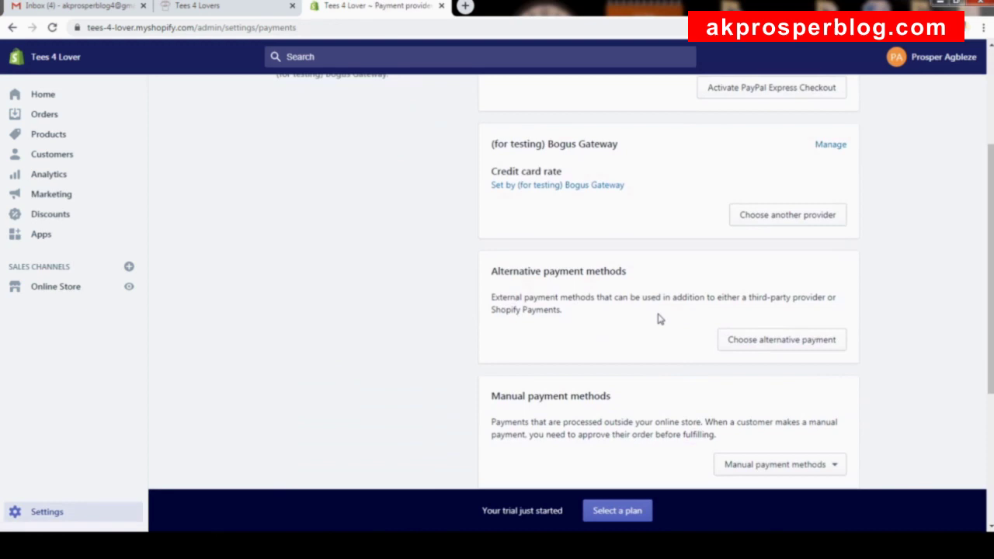
pyautogui.scroll(3, 659, 319)
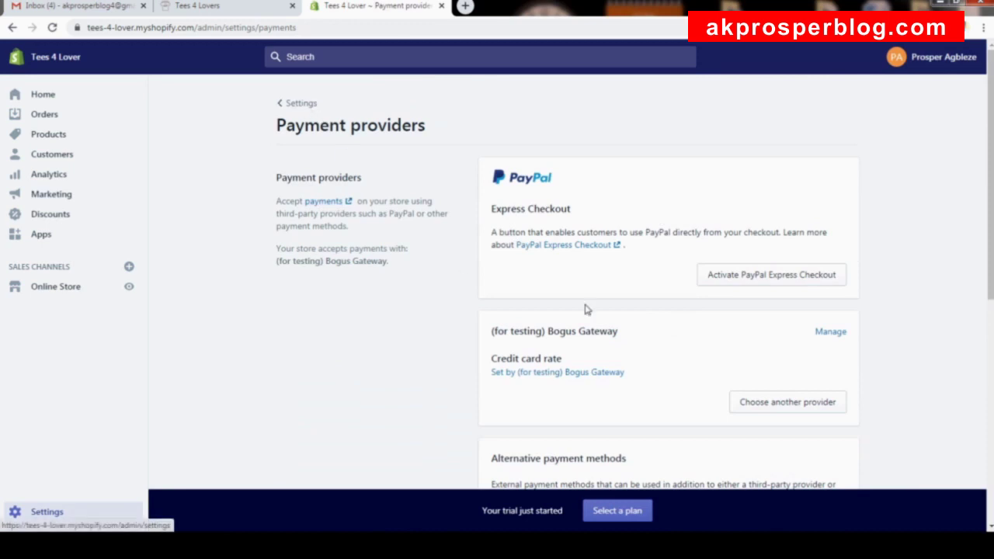
pyautogui.click(300, 104)
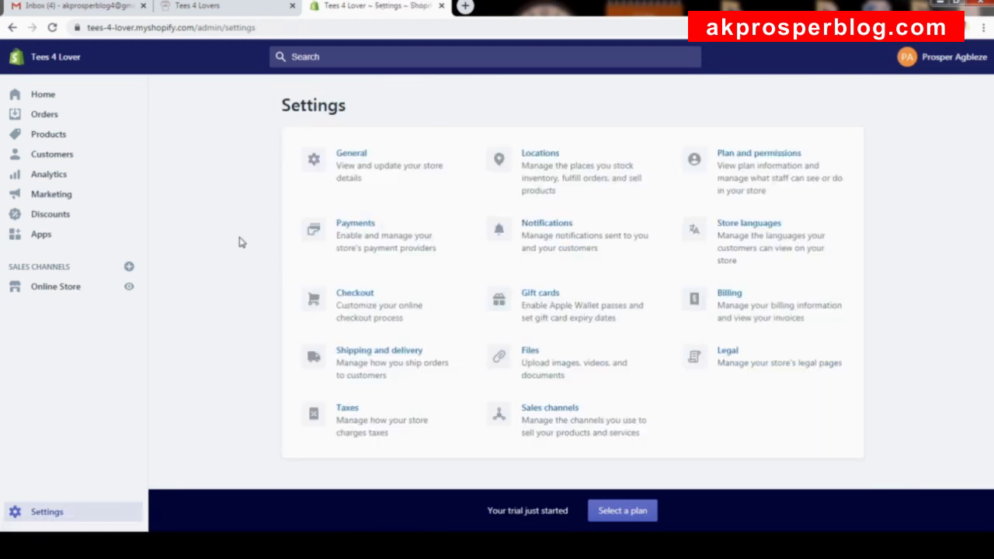
# Open Checkout settings and review the customer account and contact options.
pyautogui.click(369, 319)
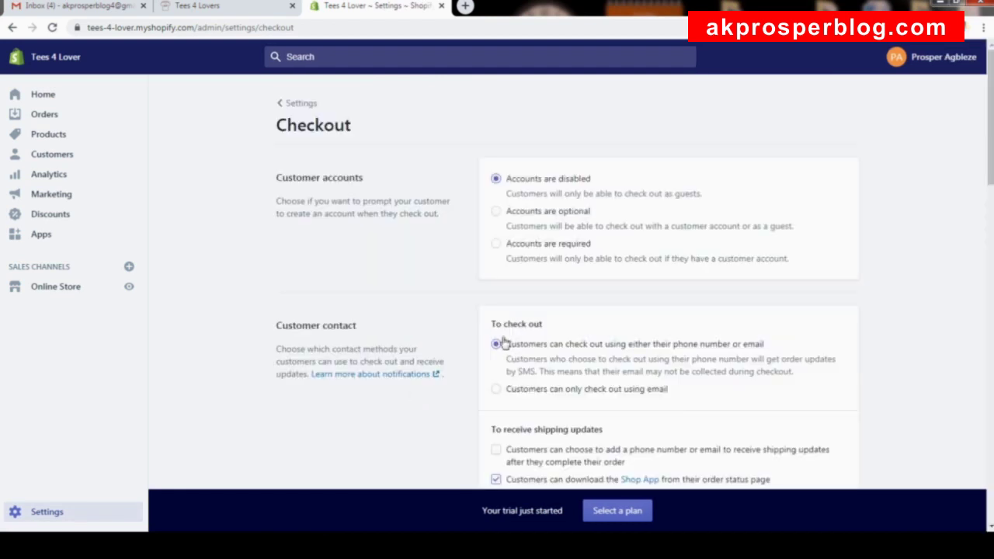
pyautogui.scroll(-12, 880, 300)
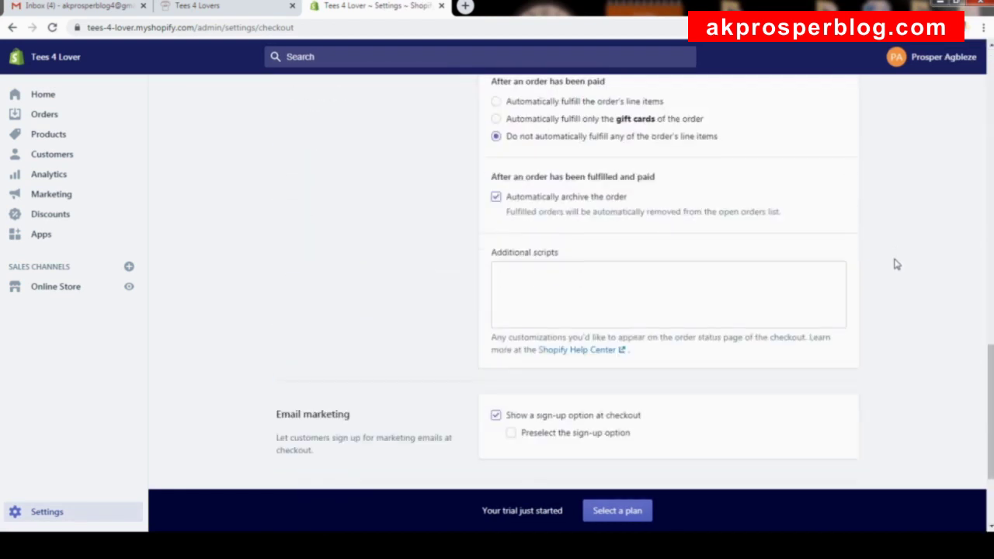
pyautogui.scroll(-5, 897, 265)
pyautogui.moveTo(989, 415); pyautogui.dragTo(979, 42)
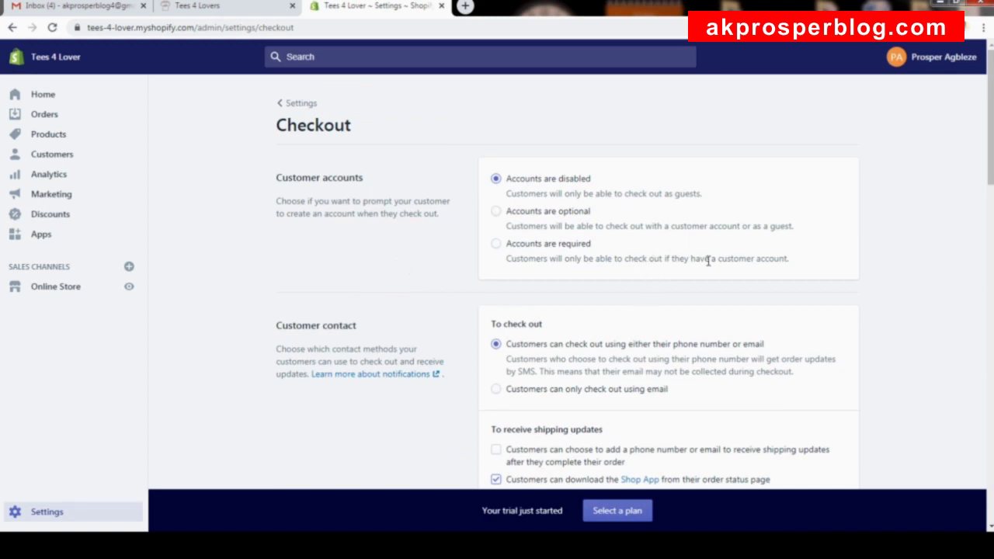
# Select 'Accounts are optional' for checkout customer accounts and scroll down to Form options.
pyautogui.click(515, 215)
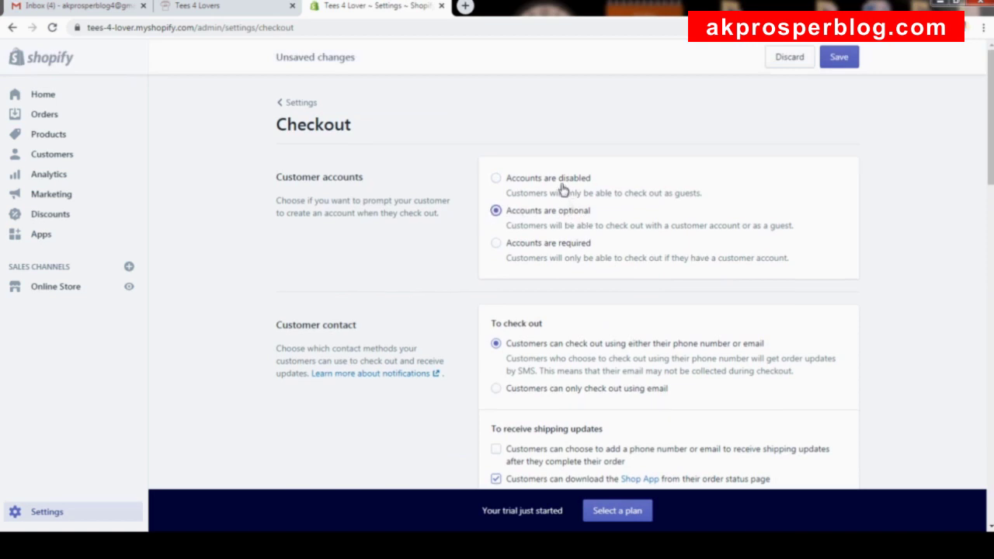
pyautogui.scroll(-1, 563, 190)
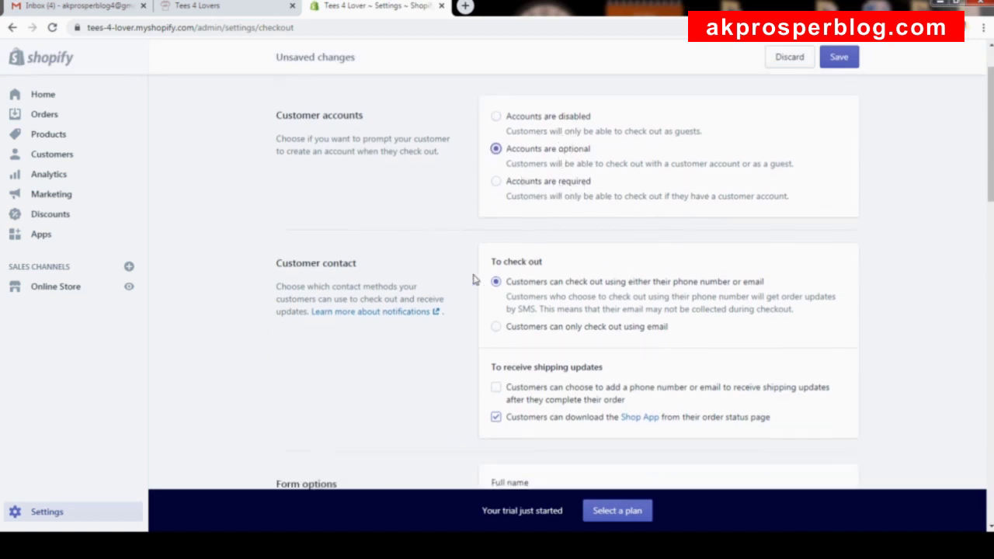
pyautogui.scroll(-2, 448, 286)
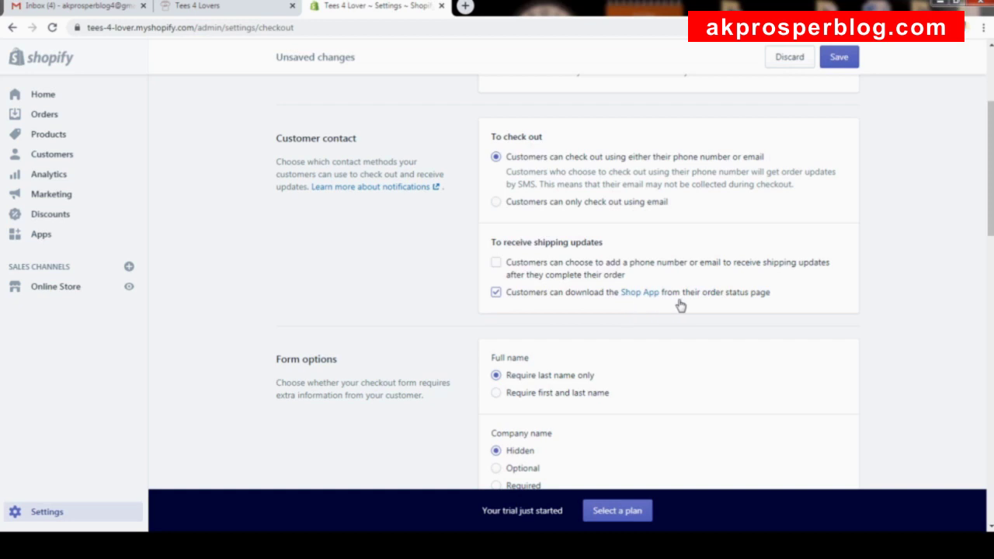
pyautogui.scroll(-3, 626, 280)
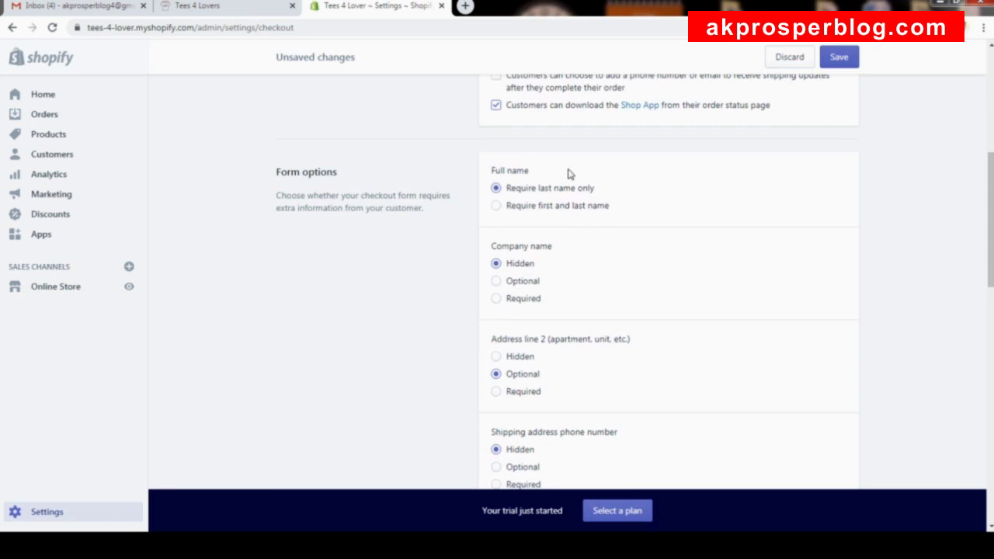
# Change the checkout form's full-name option to require first and last name.
pyautogui.click(530, 208)
pyautogui.scroll(-3, 572, 218)
pyautogui.scroll(2, 536, 128)
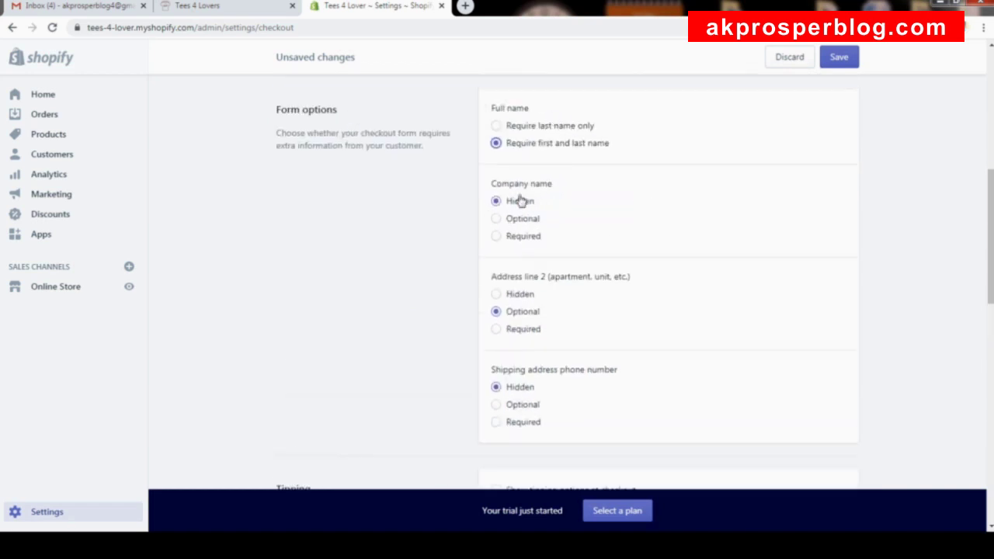
pyautogui.scroll(-1, 543, 187)
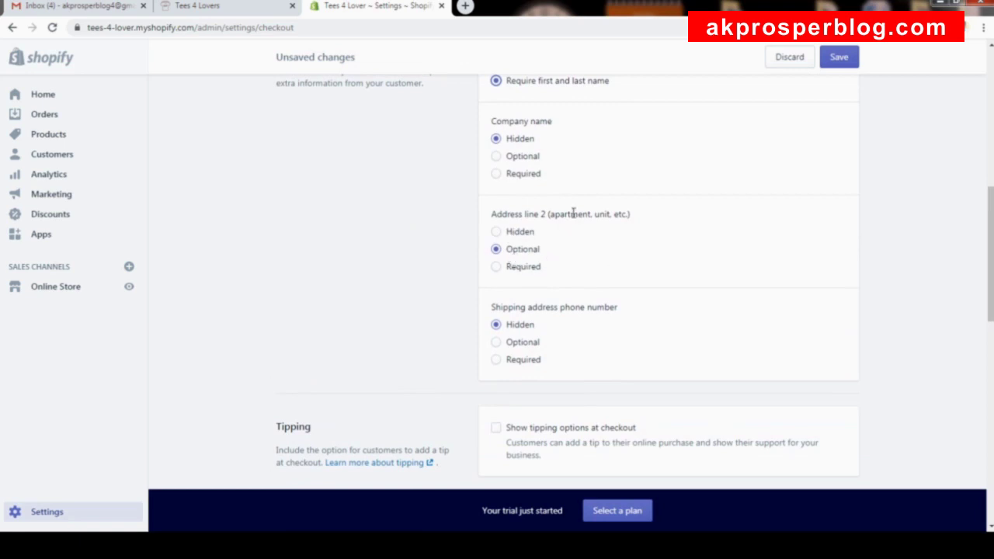
pyautogui.scroll(-1, 575, 212)
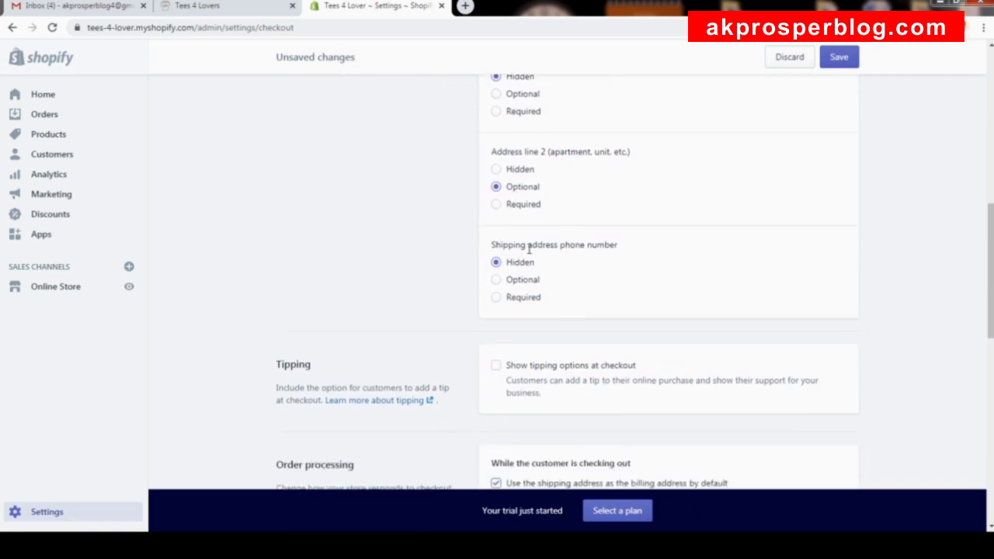
# Set the shipping address phone number to Required, then scroll toward the Tipping section.
pyautogui.click(527, 300)
pyautogui.scroll(10, 533, 270)
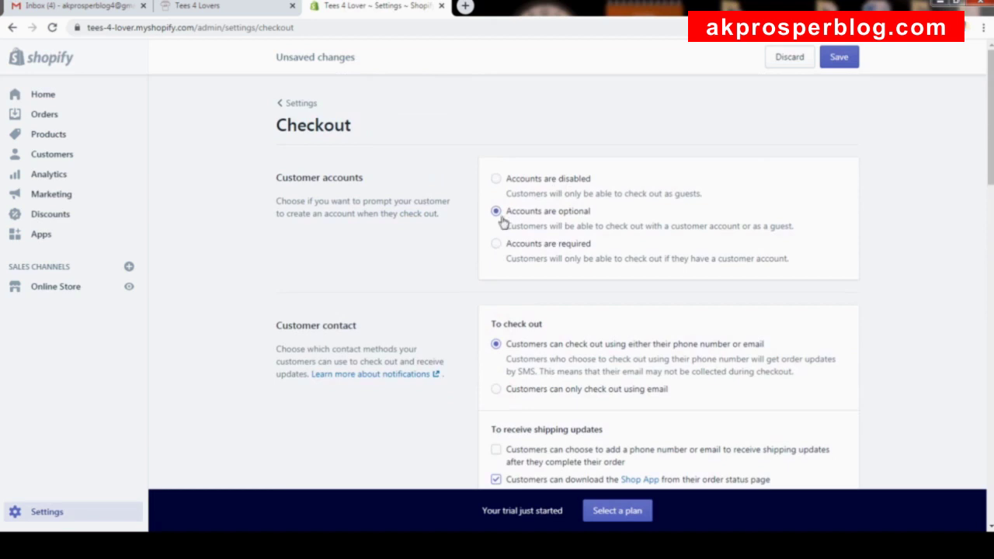
pyautogui.scroll(-4, 584, 218)
pyautogui.scroll(-2, 585, 211)
pyautogui.scroll(6, 584, 212)
pyautogui.scroll(-6, 548, 227)
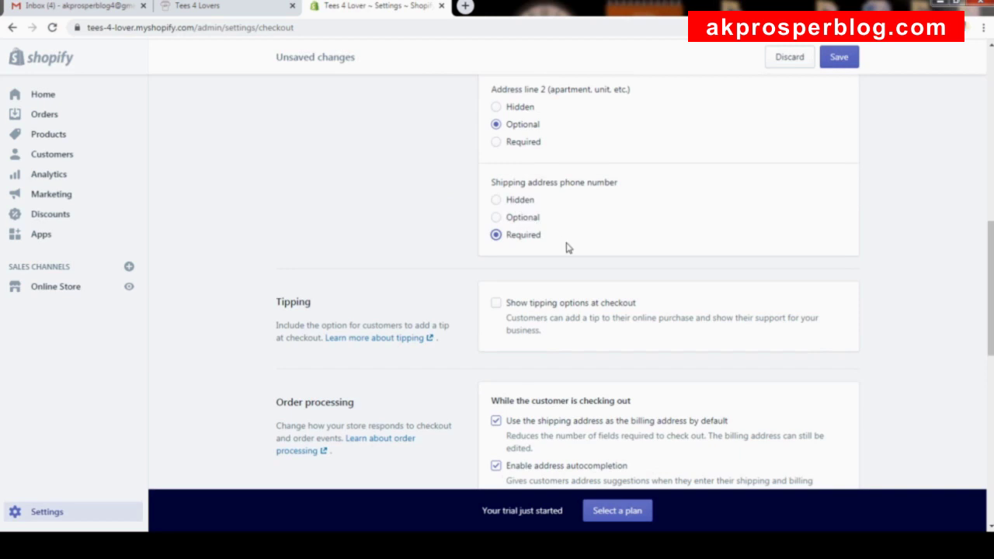
pyautogui.moveTo(499, 187); pyautogui.dragTo(623, 191)
pyautogui.click(594, 229)
pyautogui.scroll(-1, 551, 224)
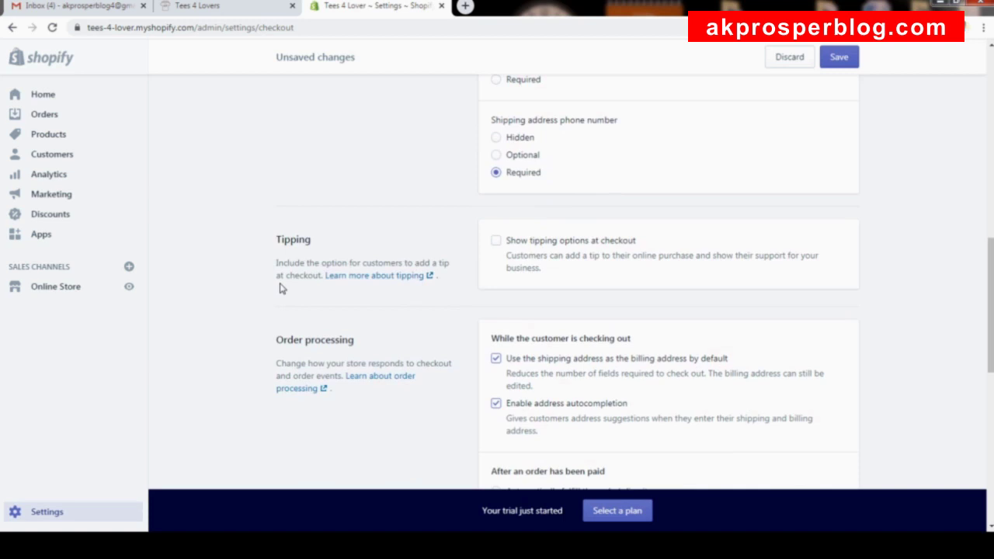
# Turn on 'Show tipping options at checkout' with 5, 10 and 15% presets.
pyautogui.click(496, 242)
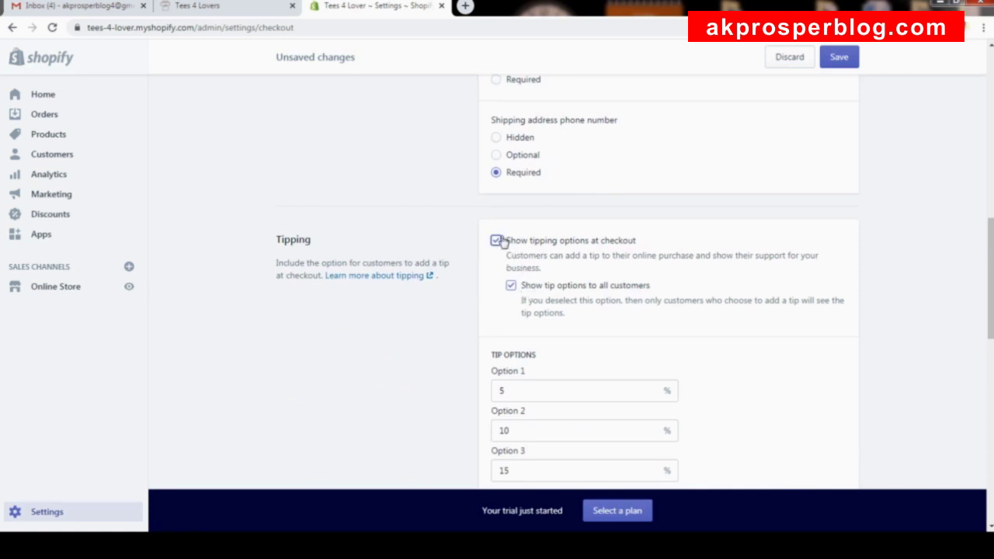
pyautogui.scroll(-3, 508, 257)
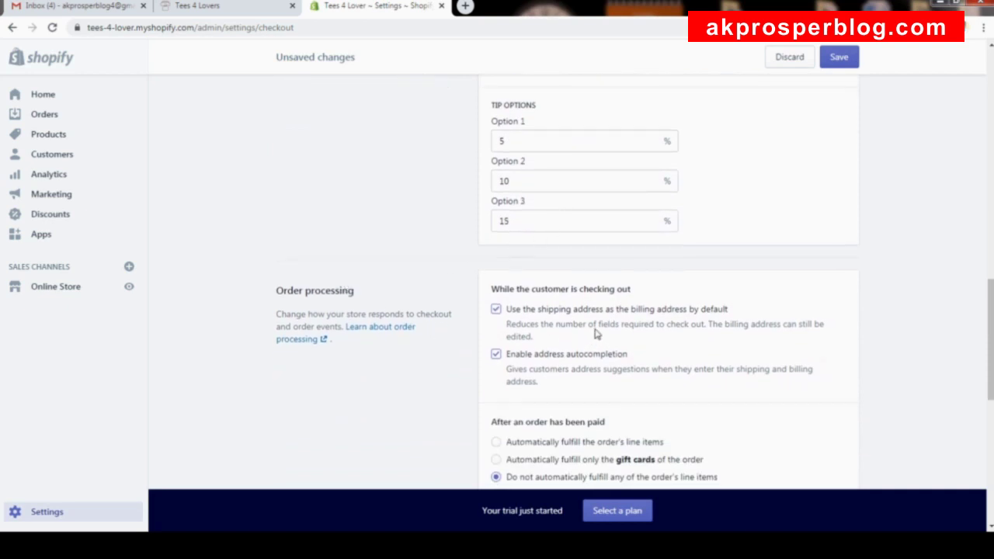
pyautogui.scroll(-2, 578, 293)
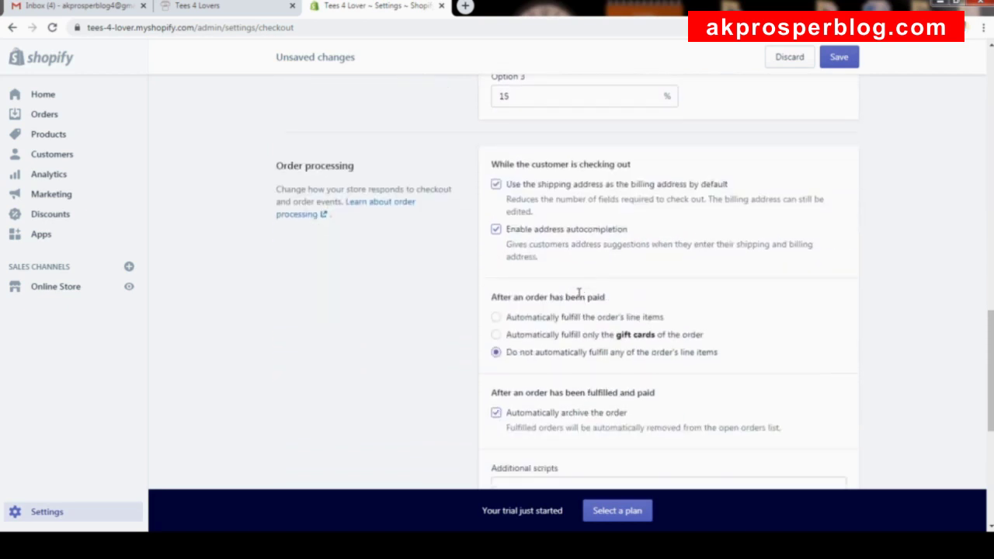
pyautogui.scroll(-5, 566, 212)
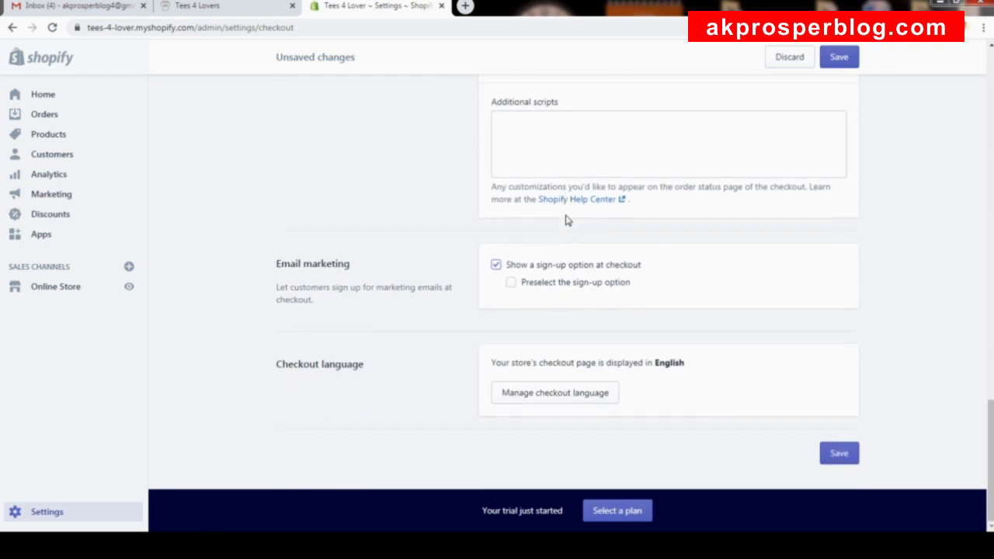
pyautogui.scroll(10, 567, 221)
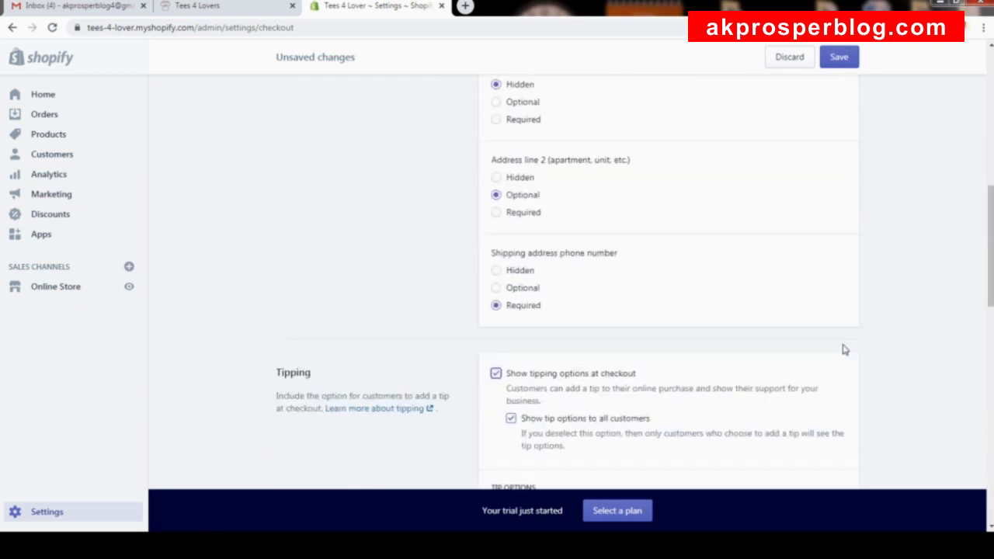
pyautogui.moveTo(991, 247); pyautogui.dragTo(991, 108)
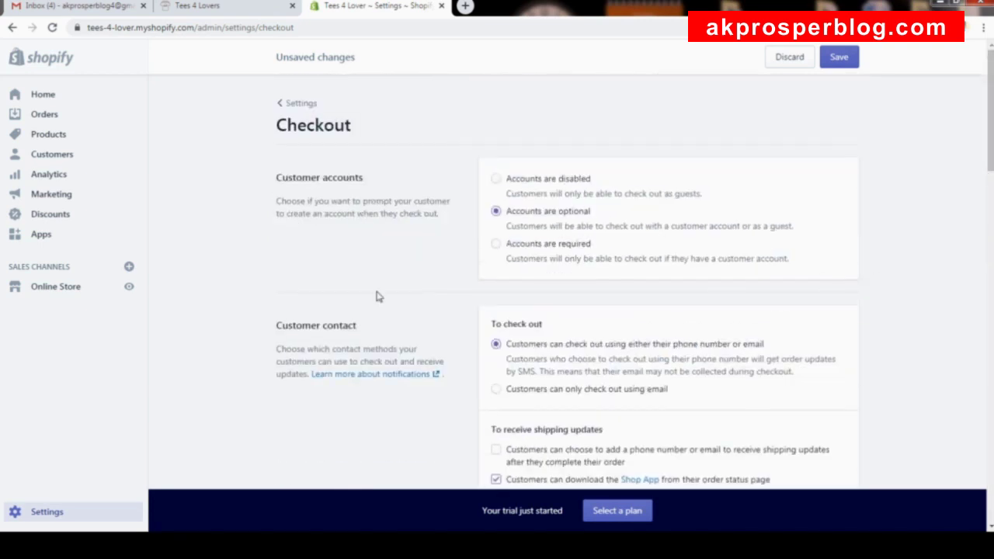
pyautogui.scroll(-1, 577, 354)
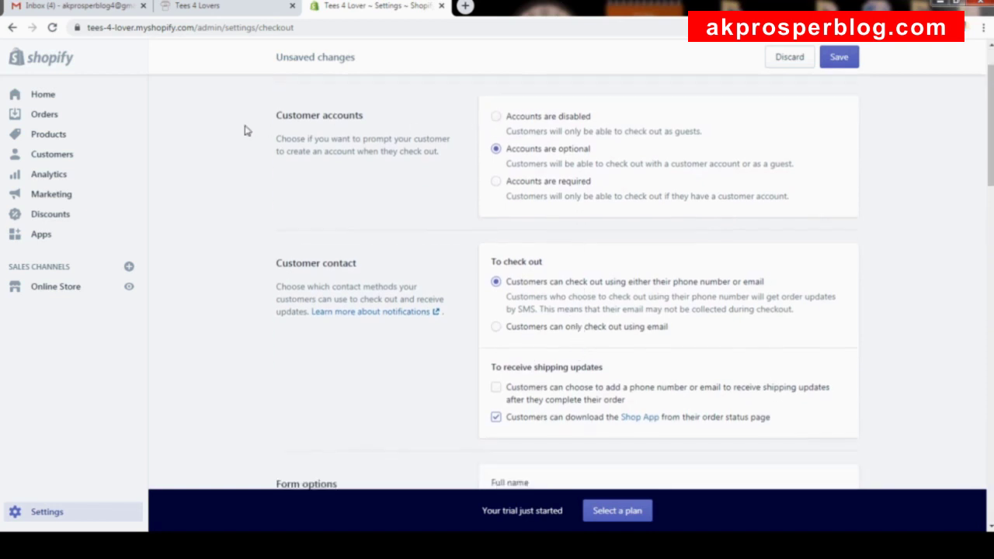
pyautogui.scroll(-3, 482, 256)
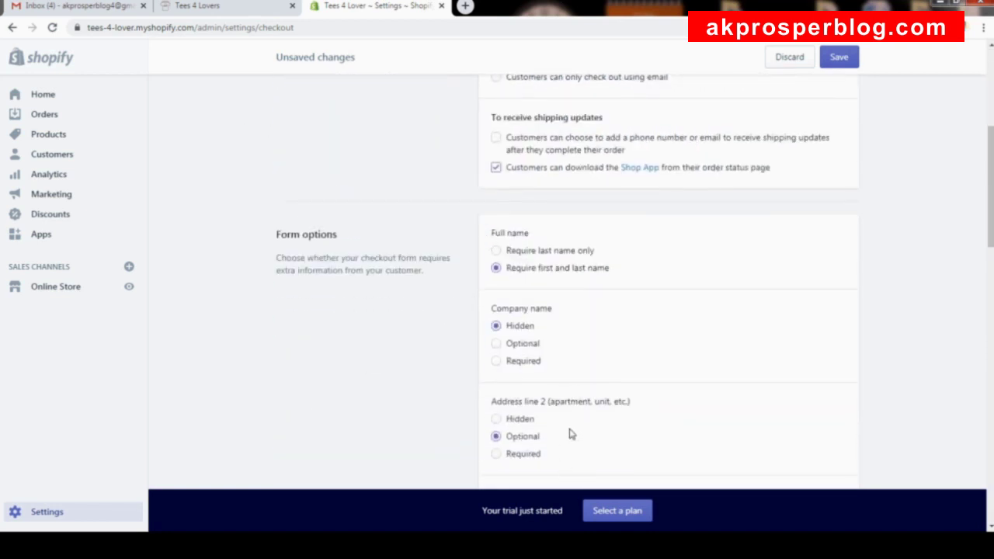
pyautogui.scroll(-2, 529, 311)
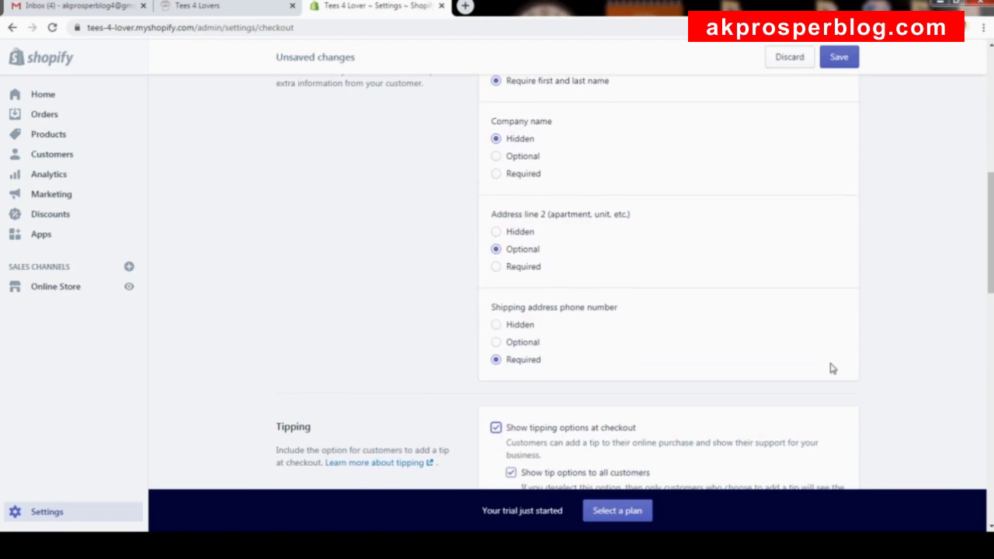
pyautogui.scroll(-3, 575, 379)
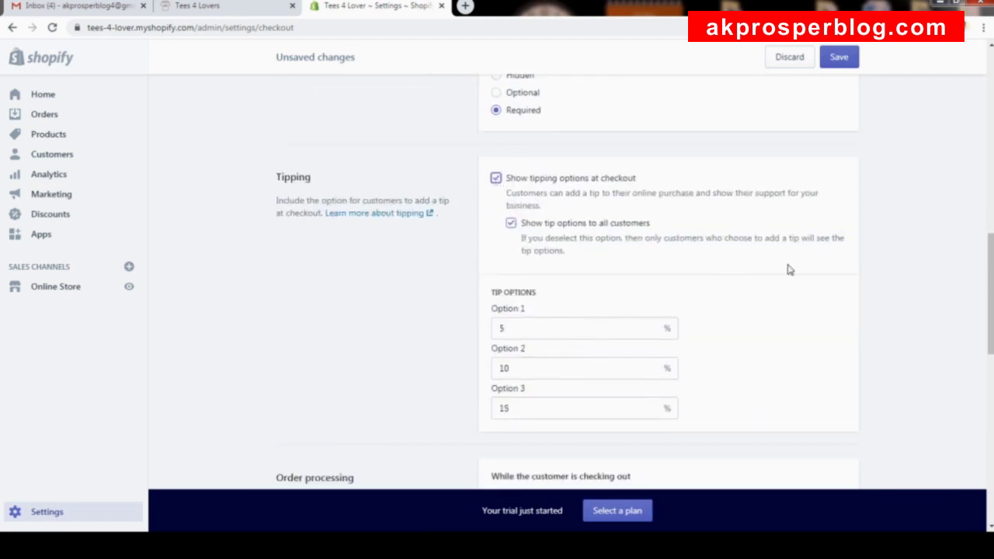
pyautogui.scroll(-3, 789, 270)
pyautogui.scroll(2, 790, 266)
pyautogui.scroll(-2, 790, 267)
pyautogui.scroll(3, 787, 271)
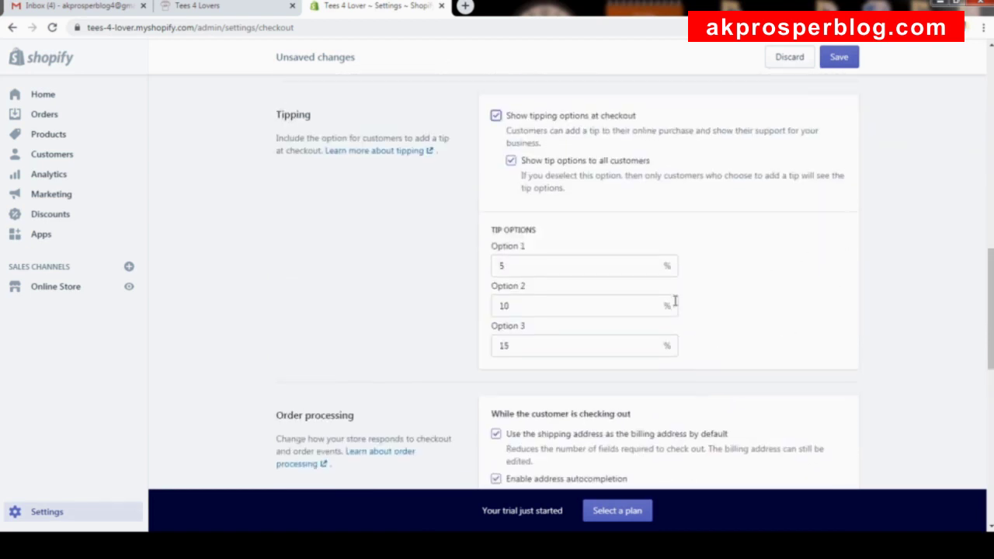
# Save the checkout settings and return to the Settings overview.
pyautogui.click(846, 62)
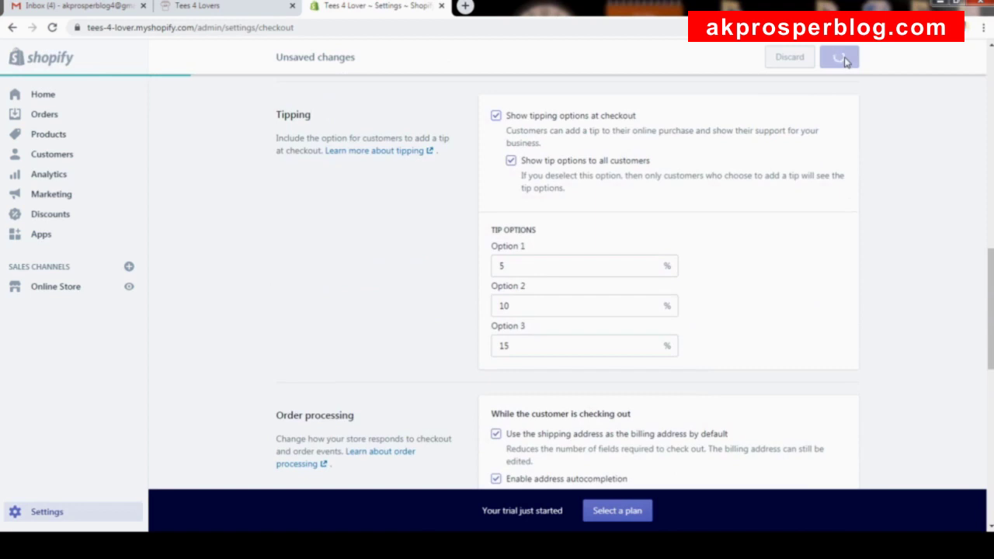
pyautogui.scroll(10, 864, 239)
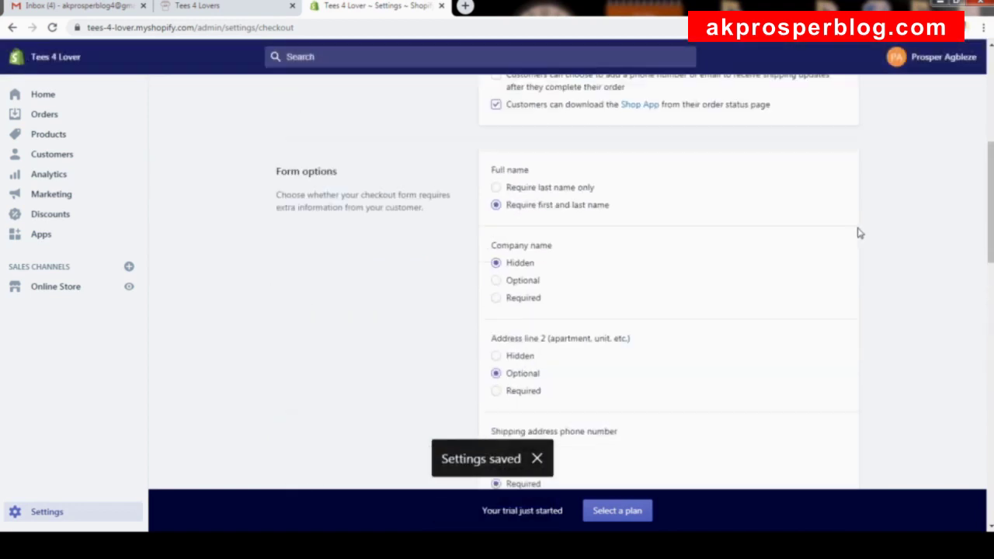
pyautogui.click(69, 521)
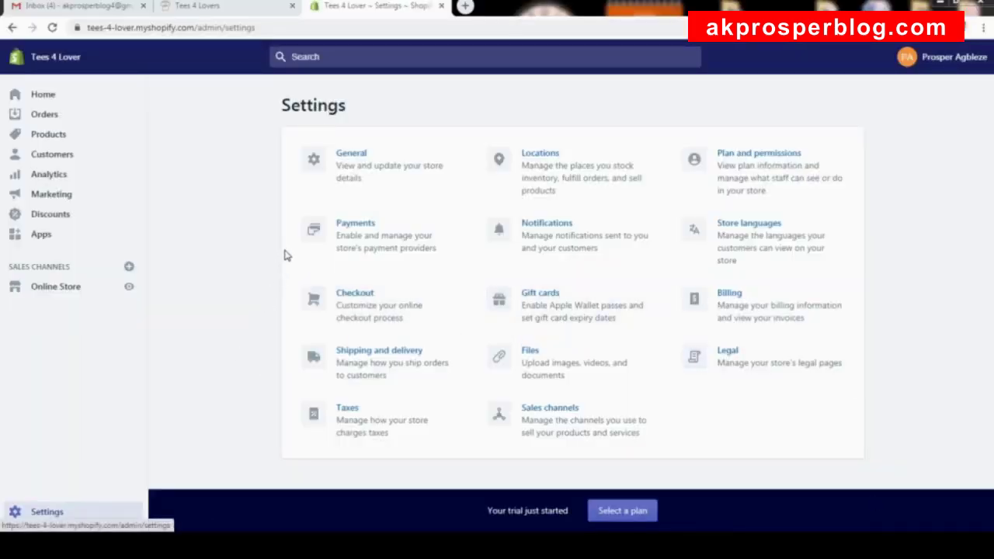
pyautogui.click(129, 286)
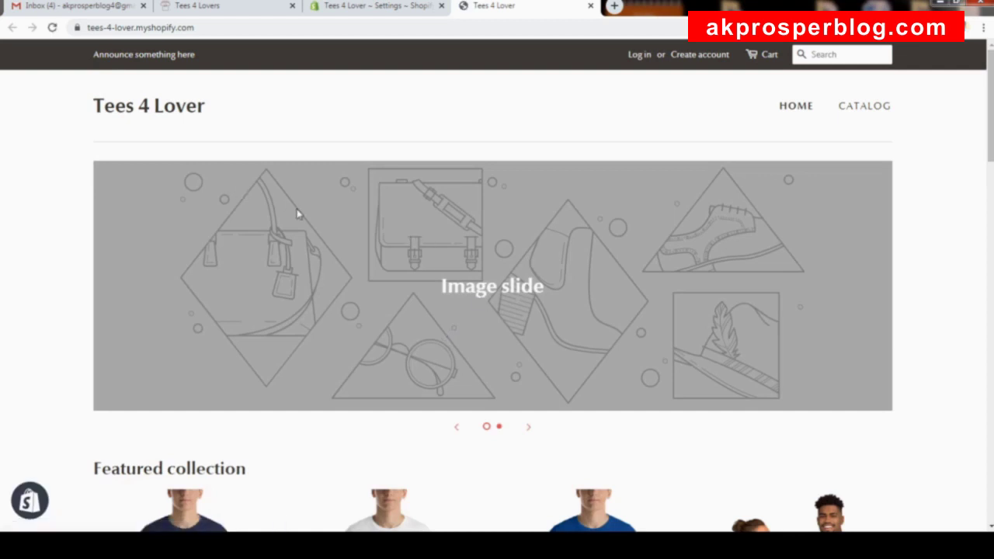
pyautogui.scroll(-12, 358, 219)
pyautogui.scroll(-7, 358, 220)
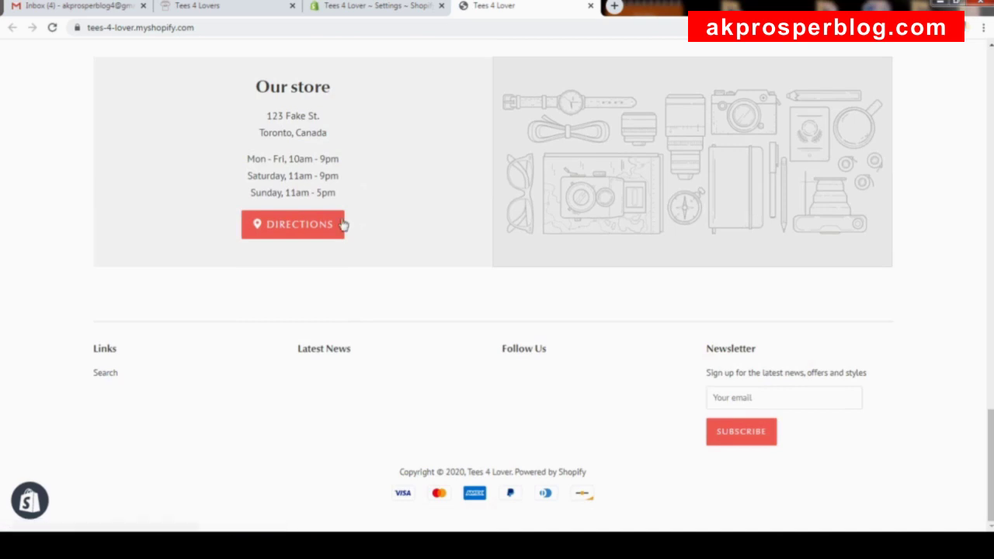
pyautogui.scroll(18, 598, 304)
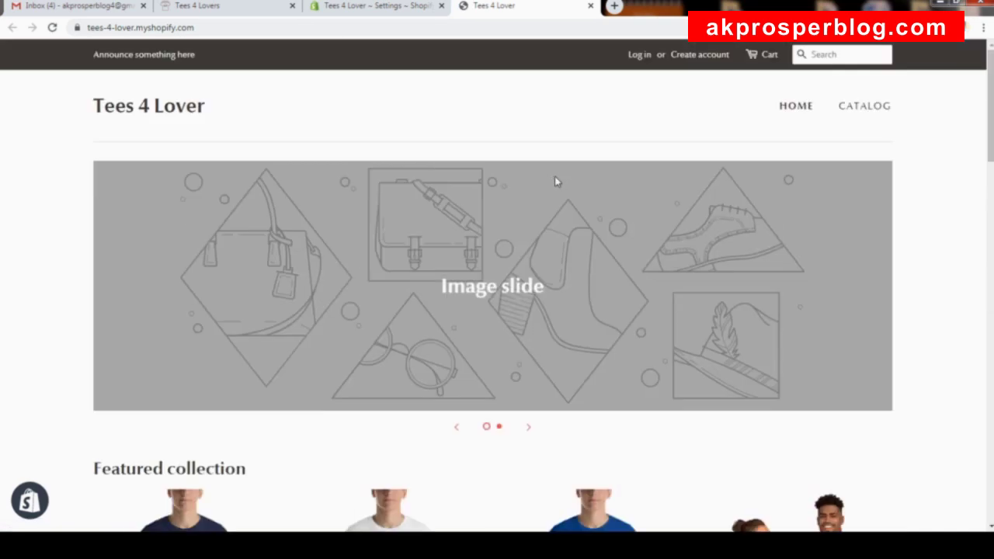
pyautogui.click(205, 7)
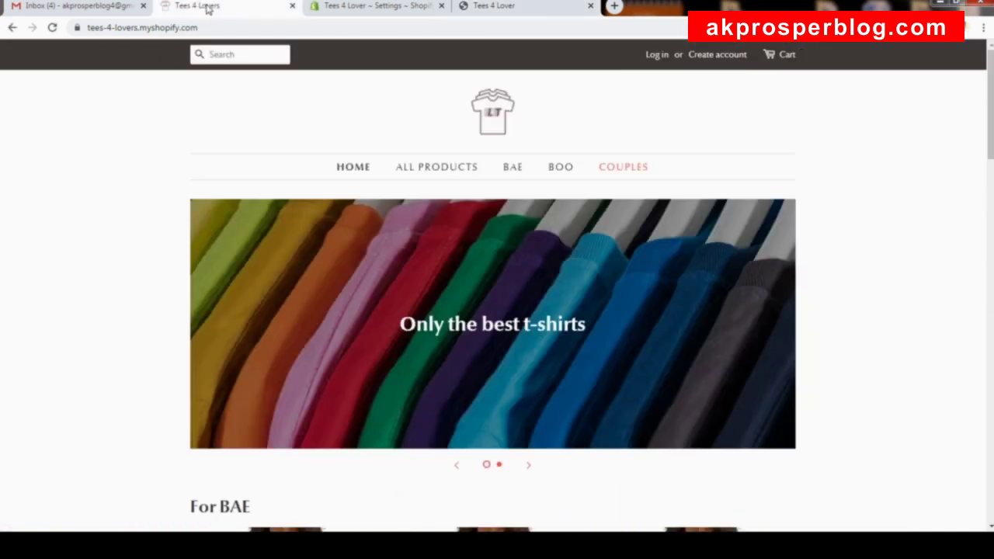
pyautogui.scroll(-15, 554, 347)
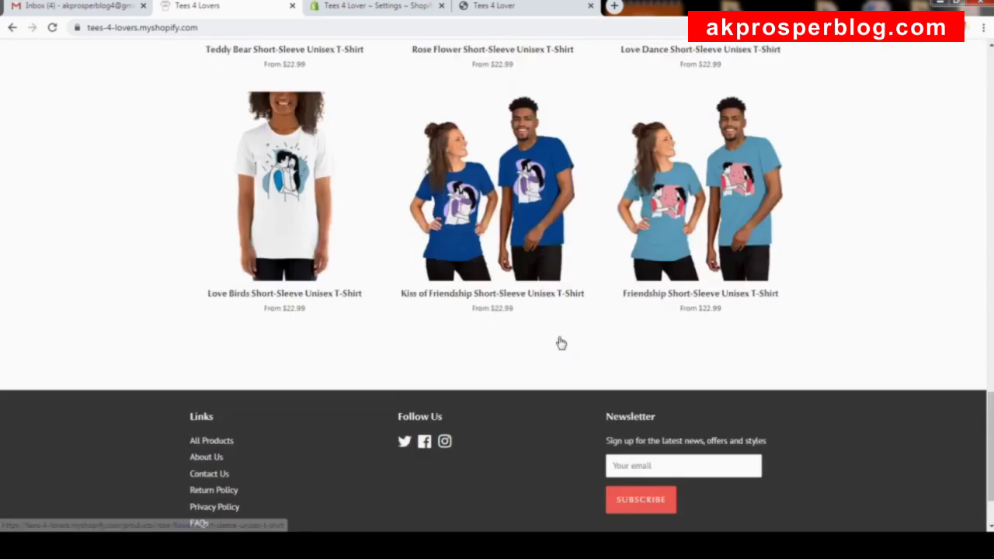
pyautogui.scroll(-2, 559, 339)
pyautogui.scroll(10, 621, 349)
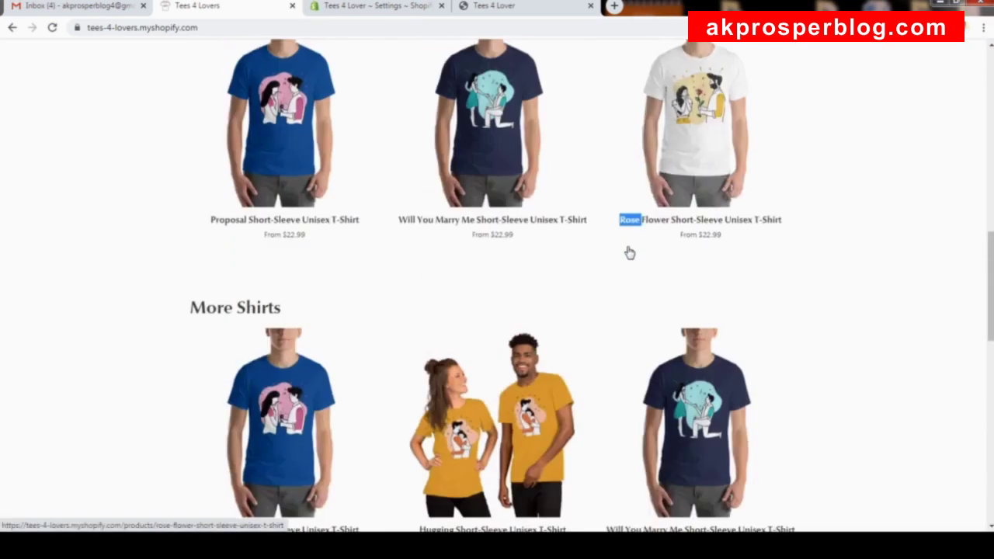
pyautogui.scroll(15, 629, 252)
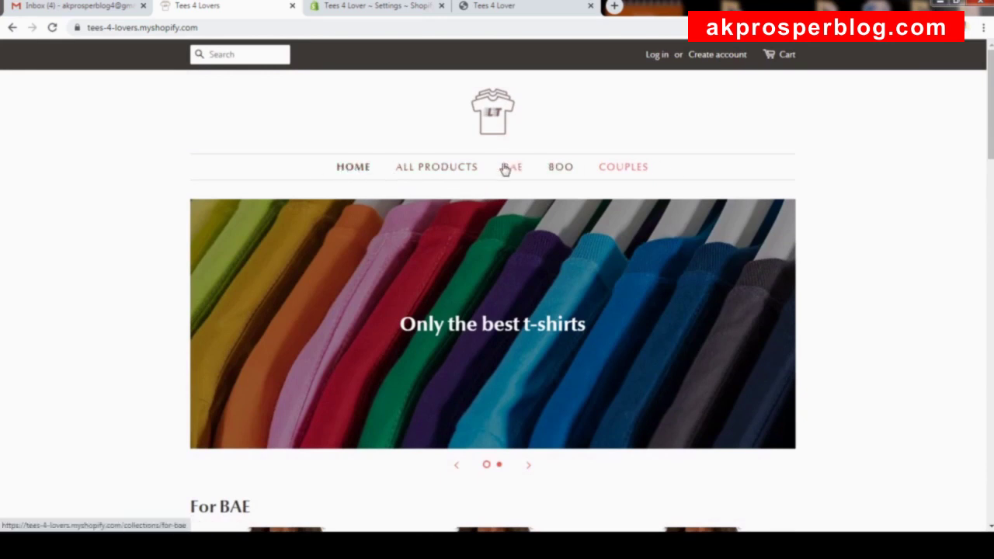
pyautogui.scroll(-5, 544, 186)
pyautogui.scroll(-5, 565, 260)
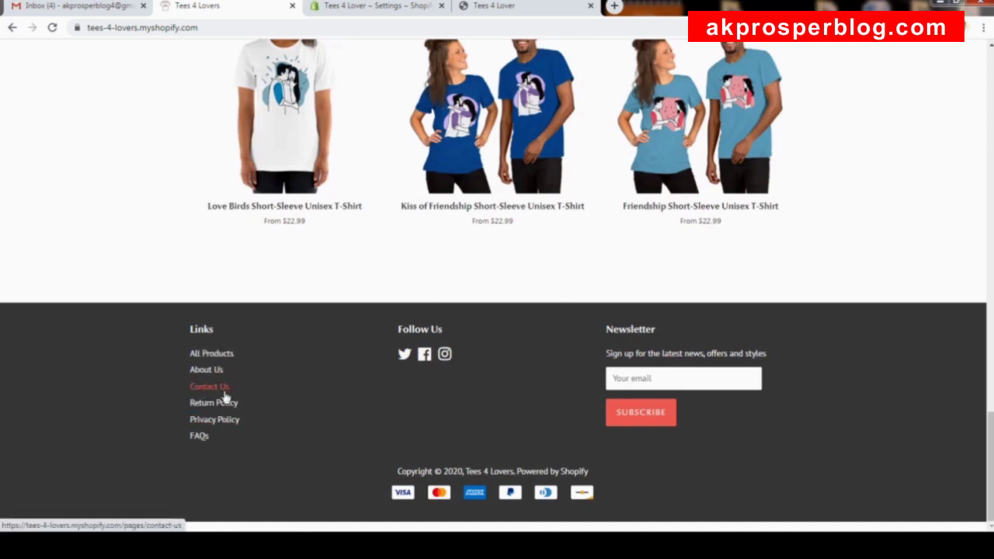
pyautogui.scroll(10, 355, 323)
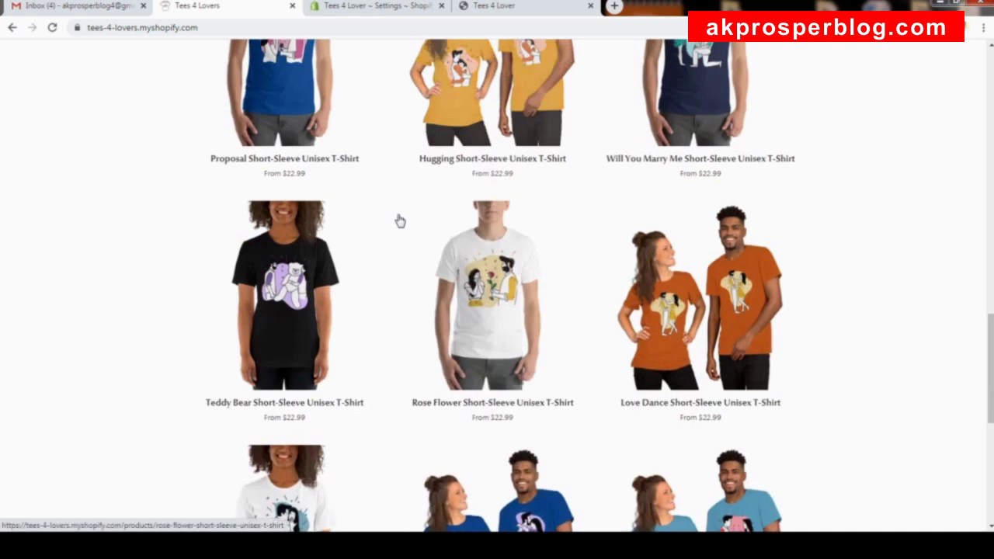
pyautogui.click(518, 5)
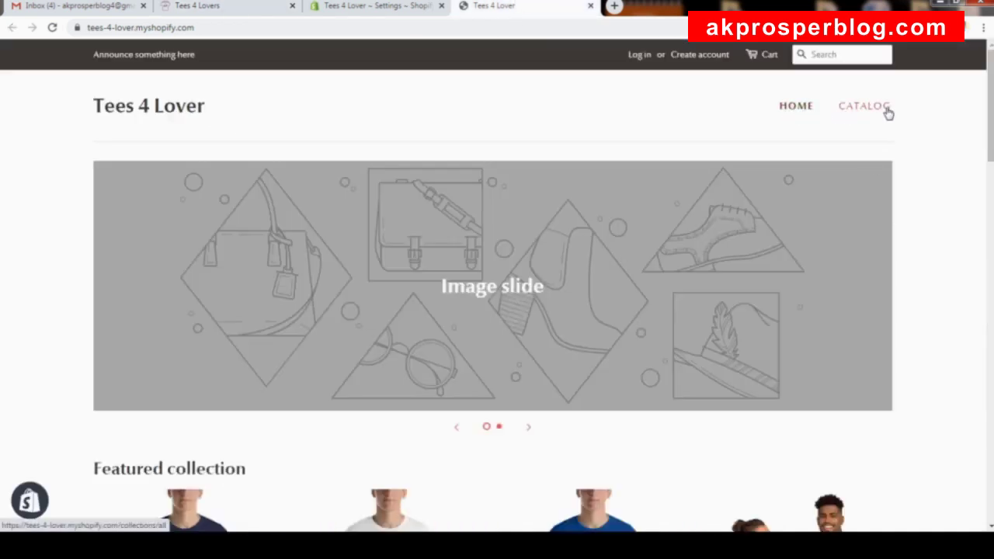
pyautogui.scroll(-1, 865, 215)
pyautogui.scroll(-15, 865, 215)
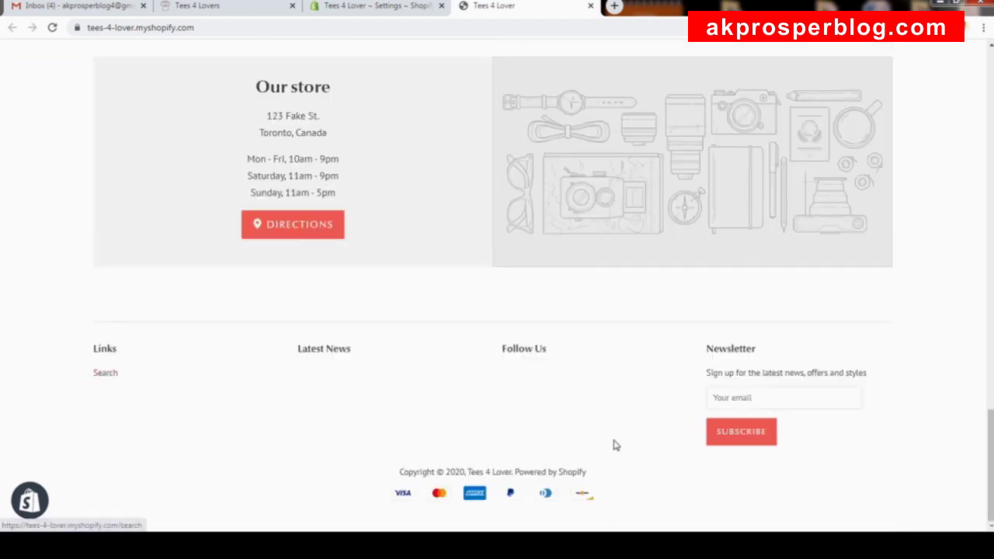
pyautogui.scroll(10, 614, 443)
pyautogui.click(401, 8)
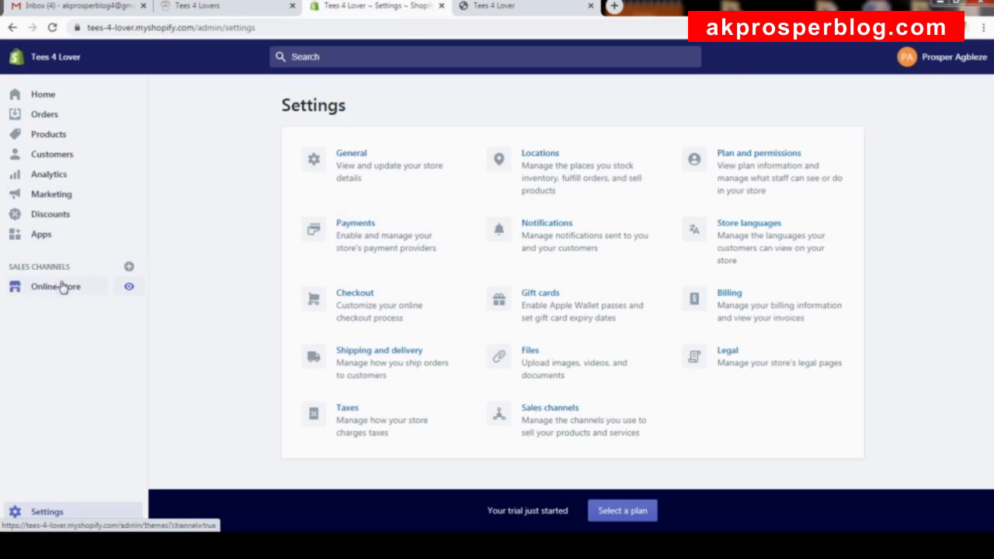
# Go to Online Store > Pages and bring up the Add page form.
pyautogui.click(62, 287)
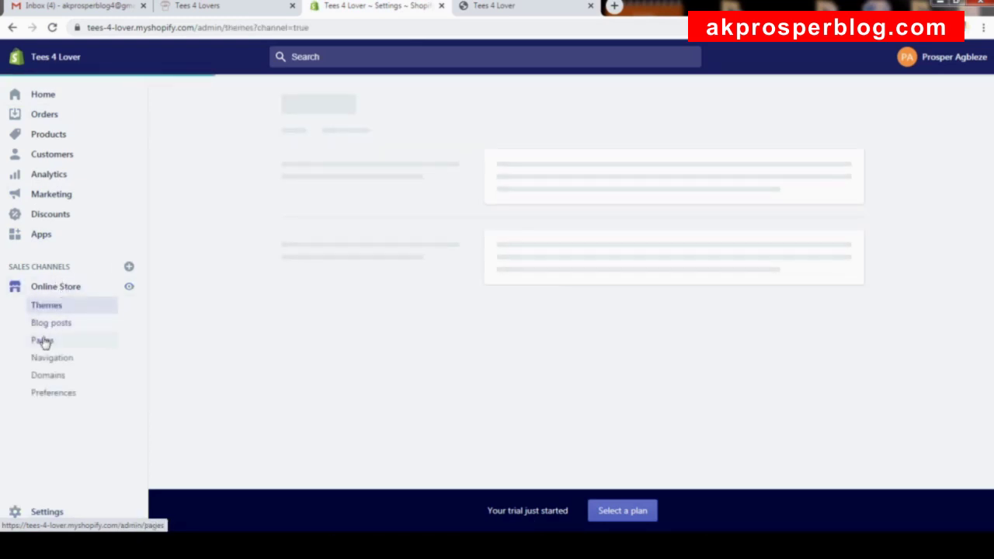
pyautogui.click(42, 341)
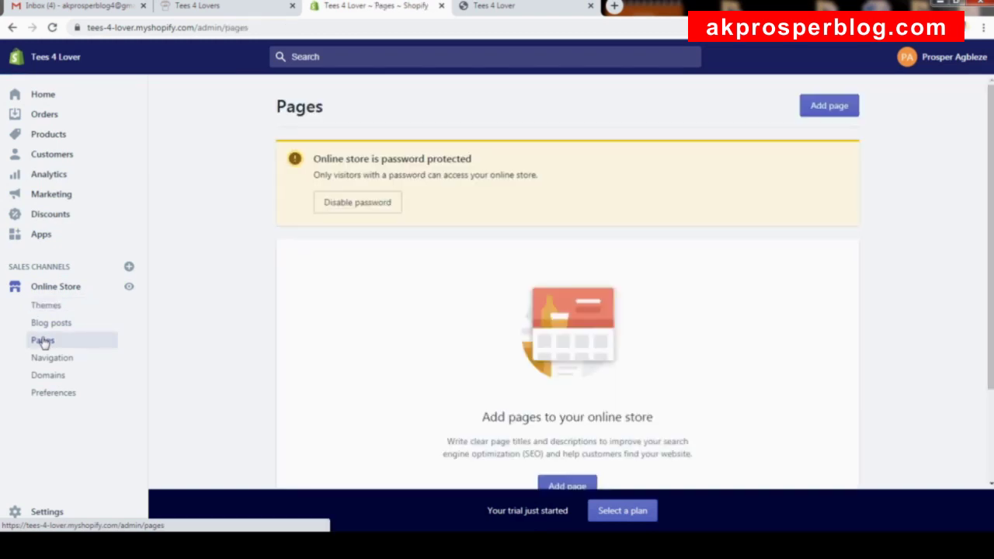
pyautogui.scroll(-2, 635, 236)
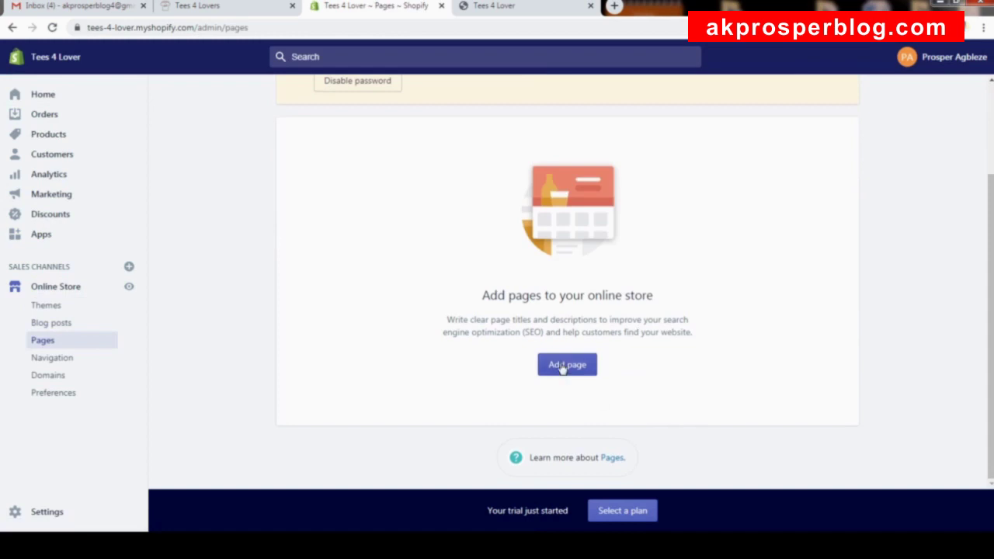
pyautogui.click(564, 369)
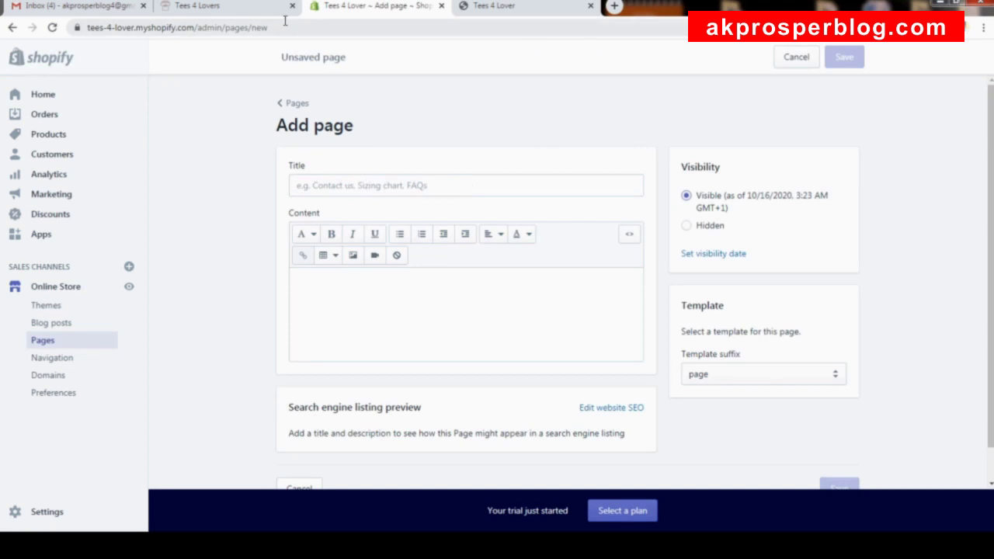
pyautogui.click(243, 9)
pyautogui.scroll(-10, 348, 144)
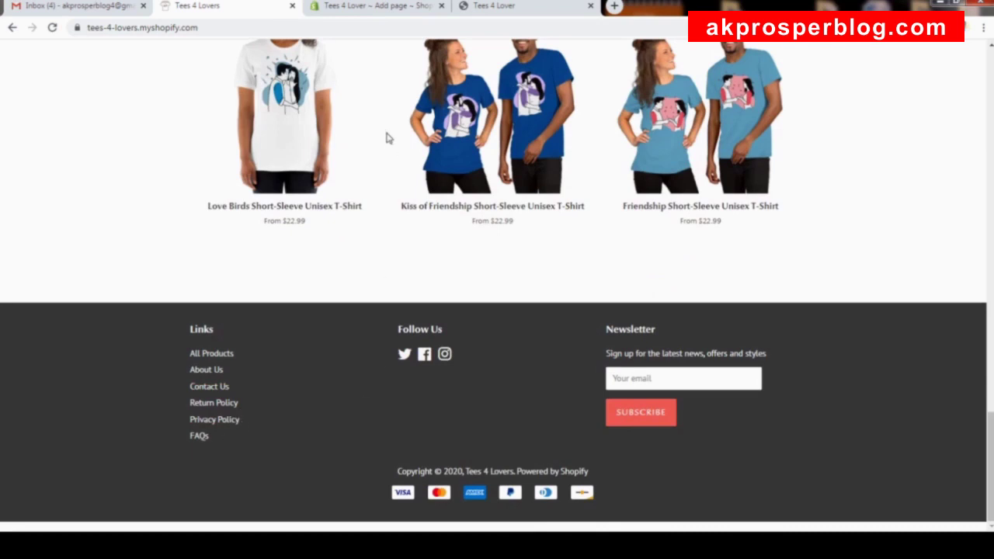
pyautogui.click(390, 9)
# Create a 'Contact Us' page using the page.contact template and save it.
pyautogui.click(411, 184)
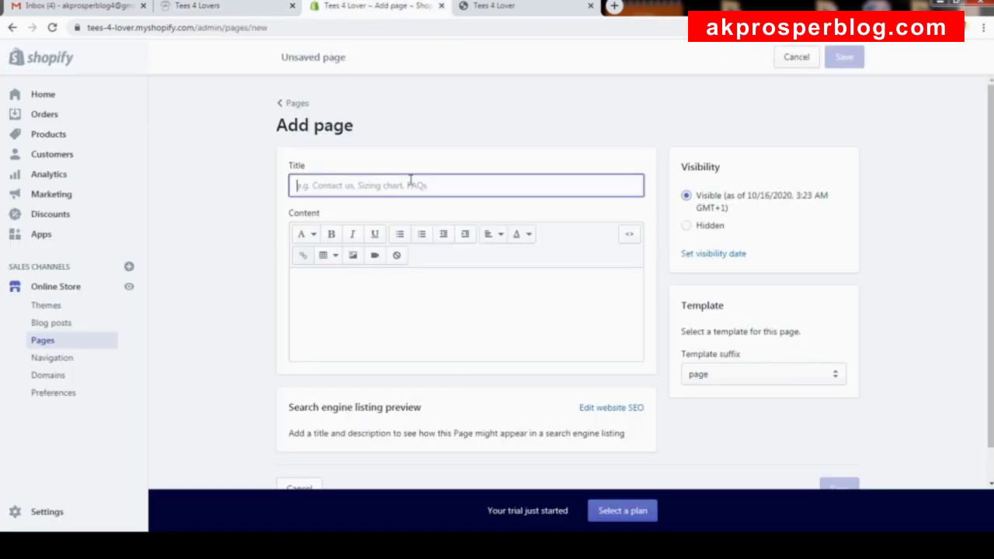
pyautogui.write('Contact Us')
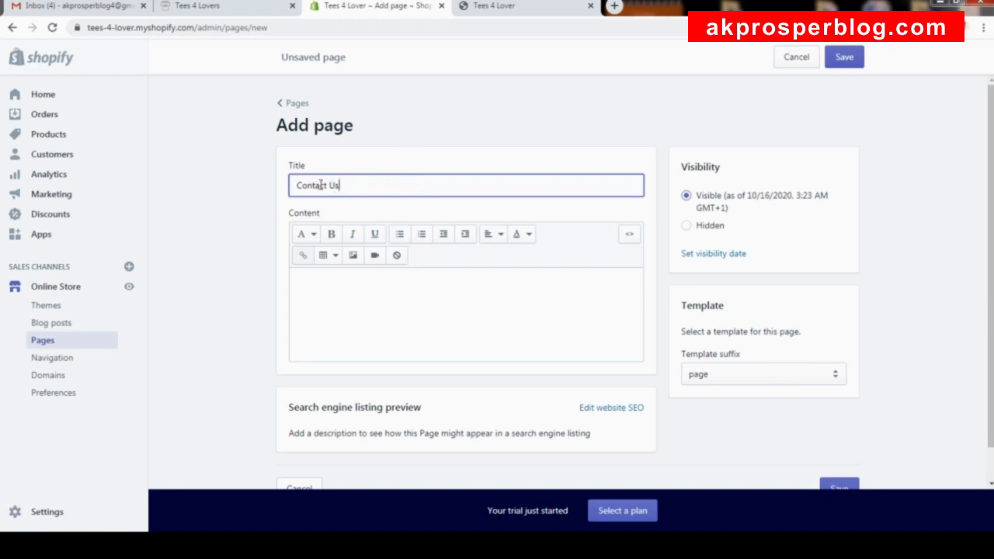
pyautogui.click(384, 294)
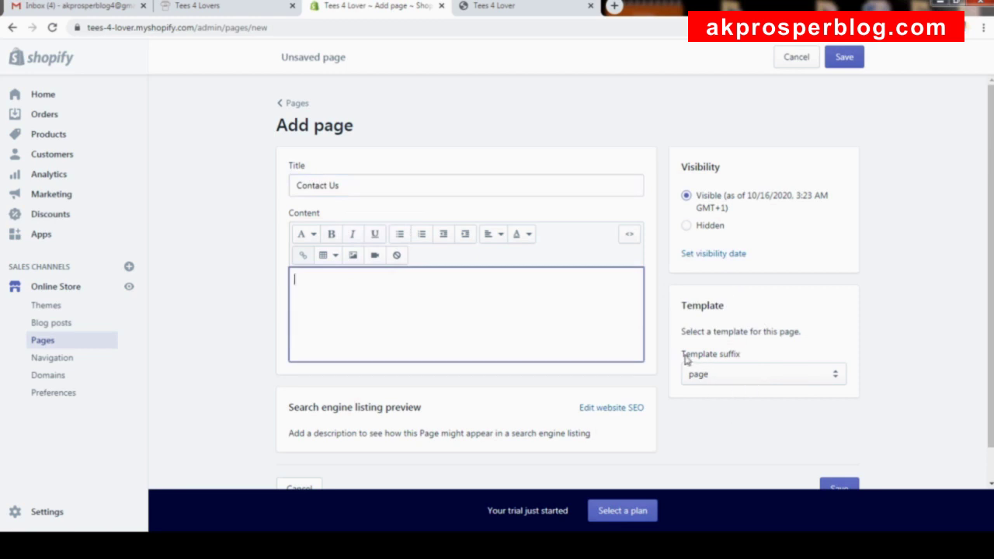
pyautogui.click(753, 376)
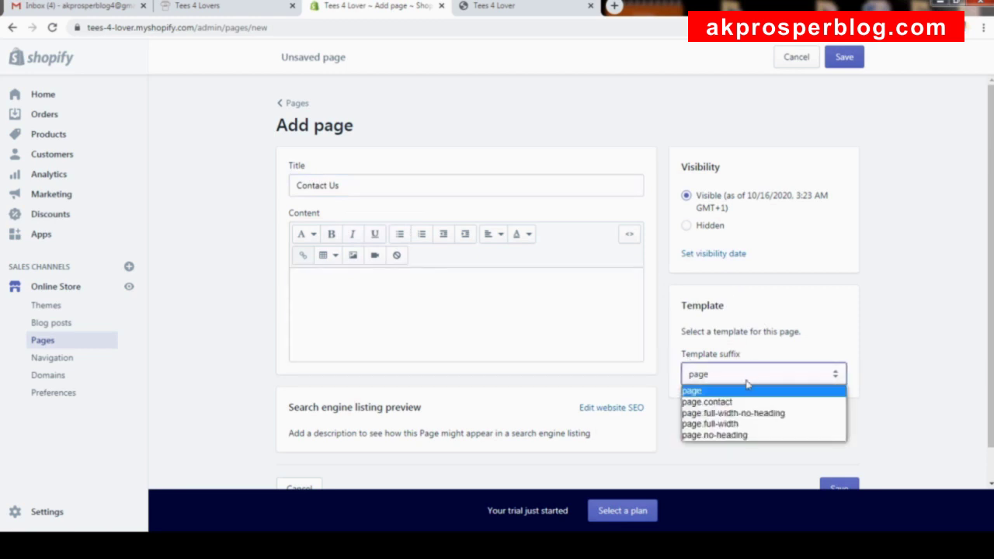
pyautogui.click(711, 405)
pyautogui.click(849, 58)
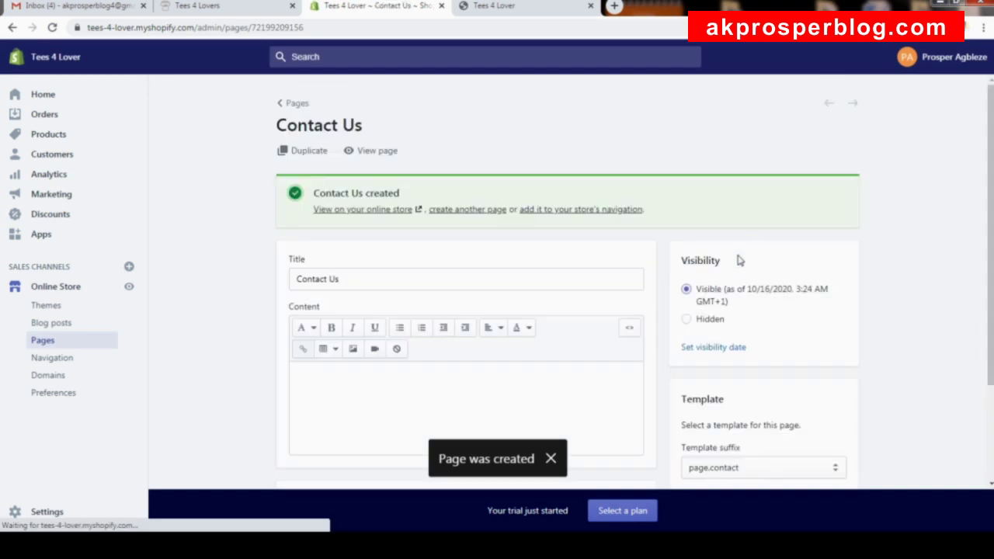
pyautogui.click(383, 153)
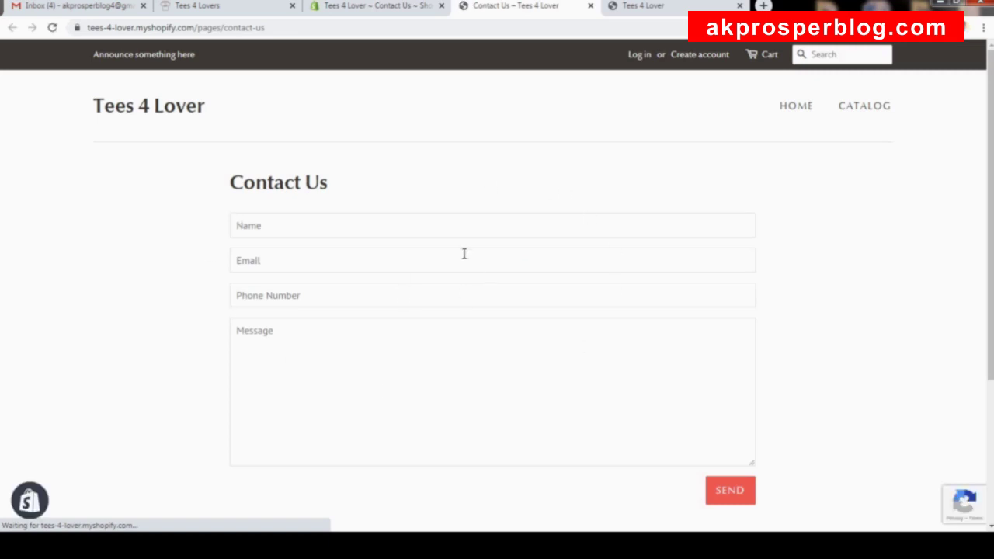
pyautogui.scroll(-1, 443, 252)
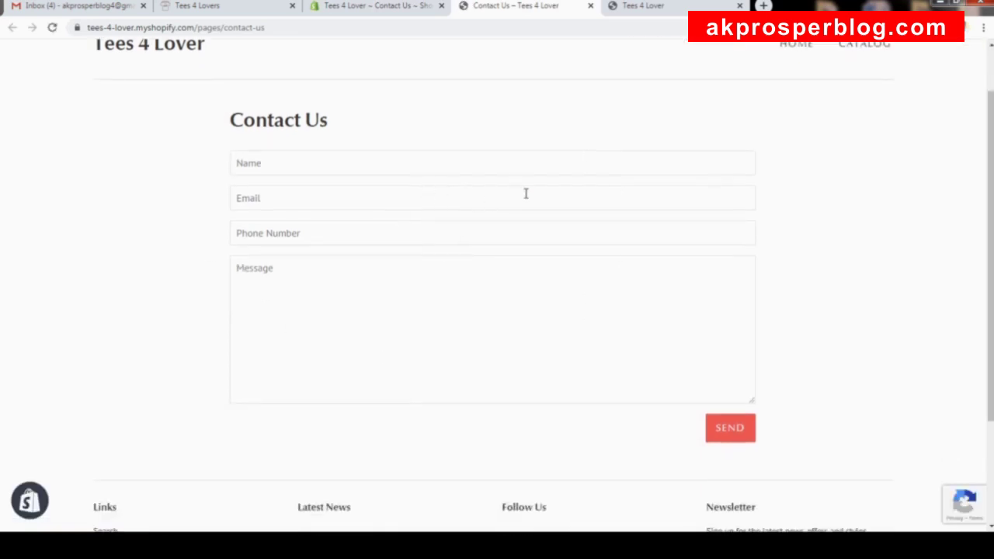
pyautogui.scroll(1, 526, 193)
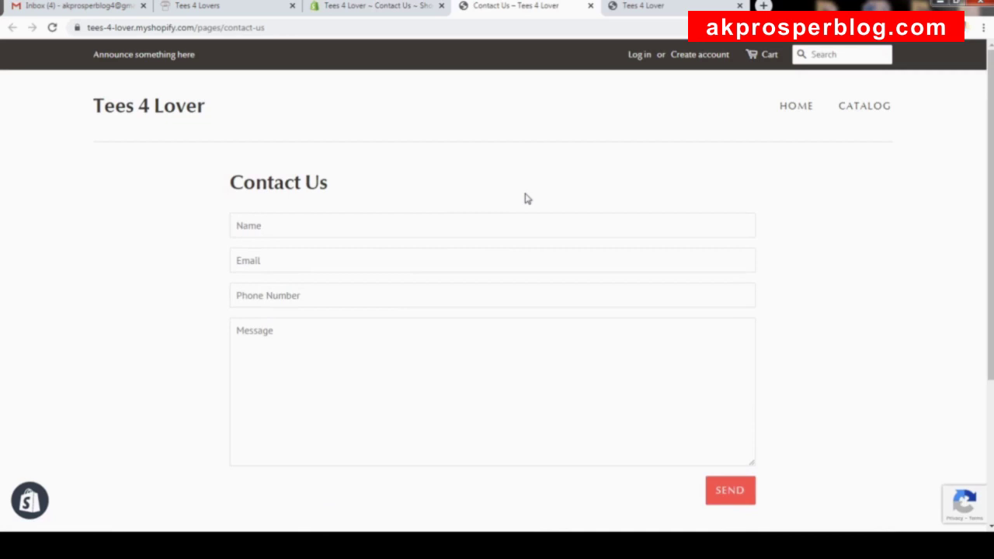
pyautogui.scroll(-1, 526, 200)
pyautogui.click(305, 159)
pyautogui.click(305, 202)
pyautogui.click(316, 232)
pyautogui.click(343, 291)
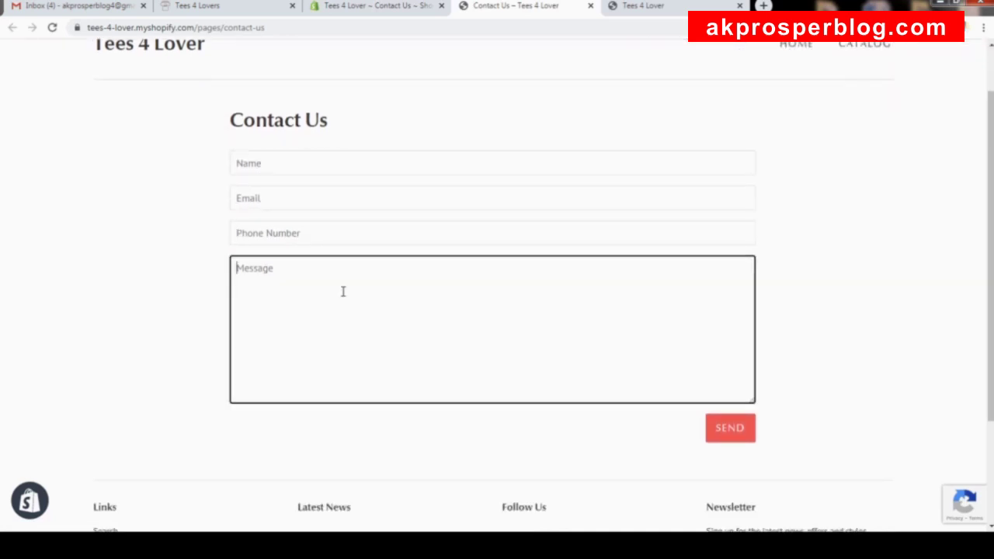
pyautogui.scroll(1, 812, 326)
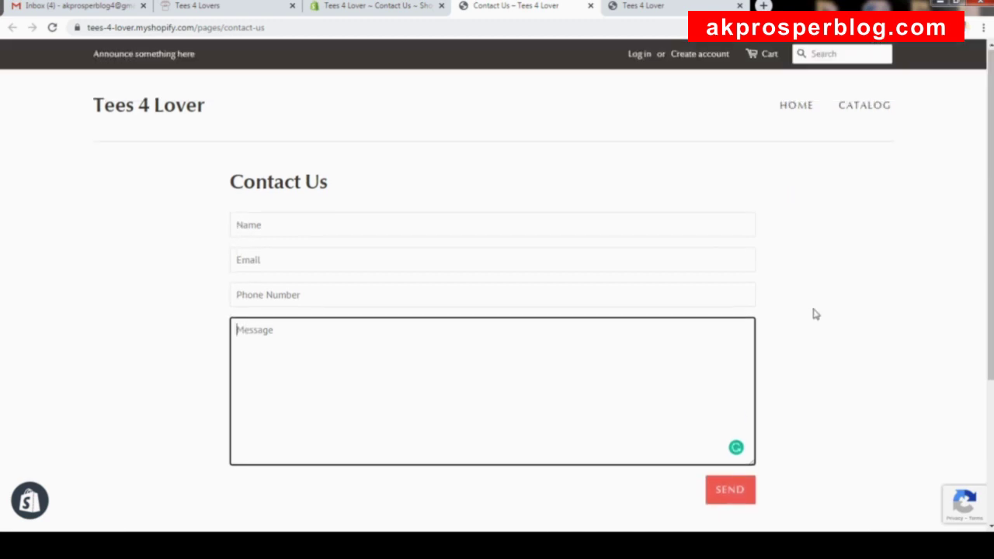
pyautogui.click(590, 7)
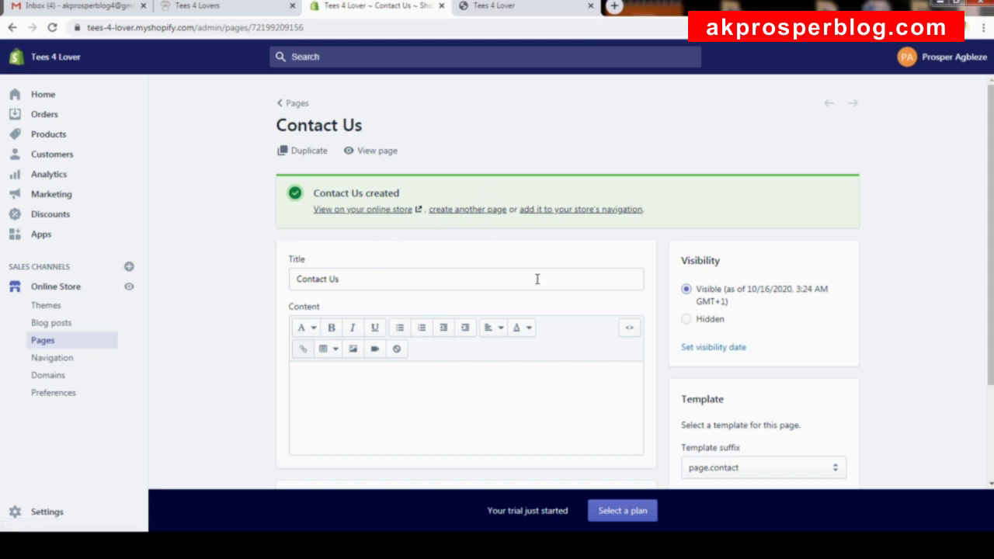
# Start another new page titled 'About Us'.
pyautogui.click(466, 210)
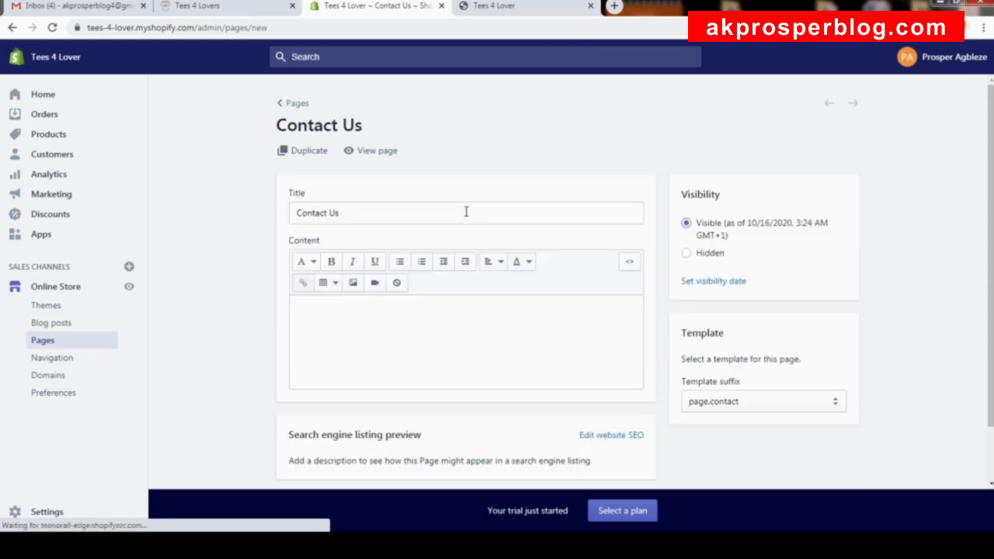
pyautogui.click(439, 185)
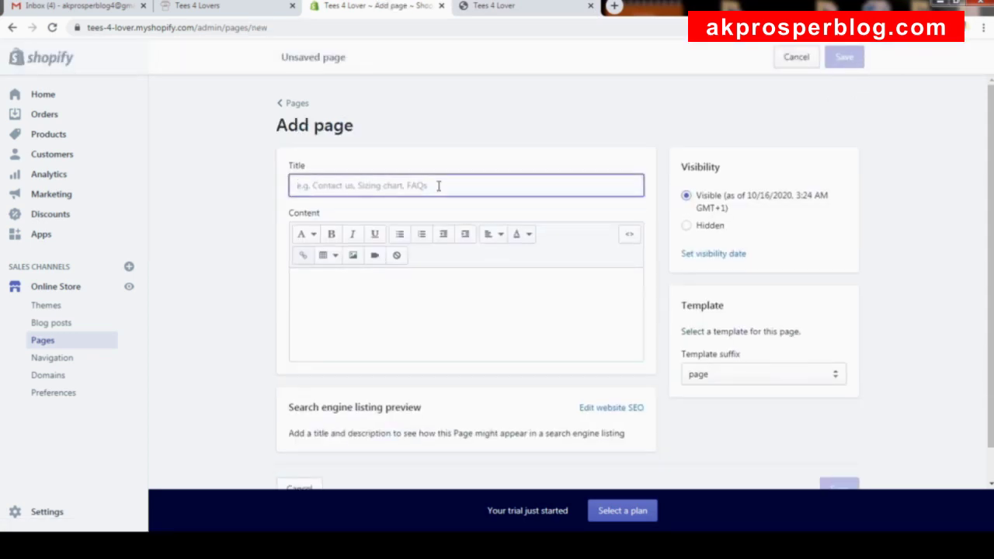
pyautogui.write('About Us')
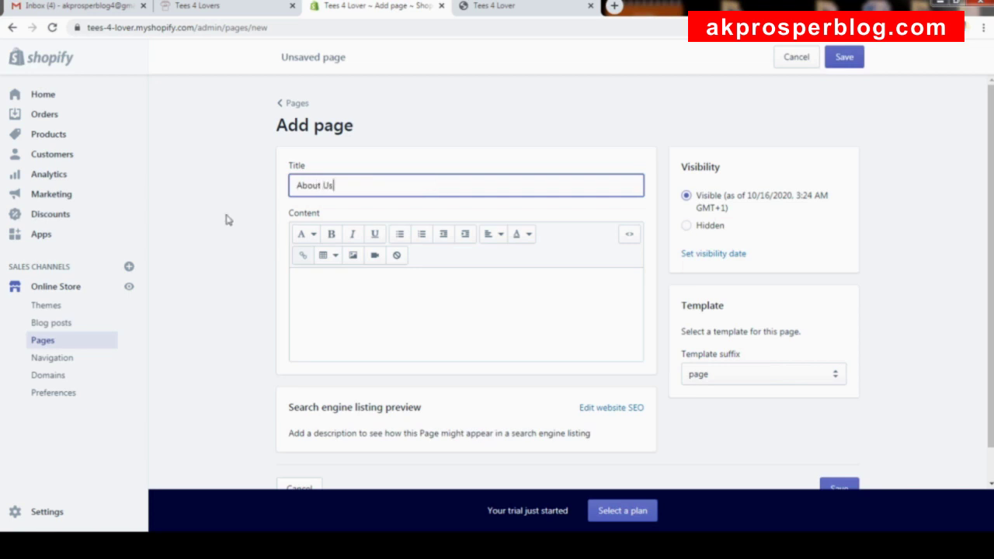
pyautogui.click(407, 290)
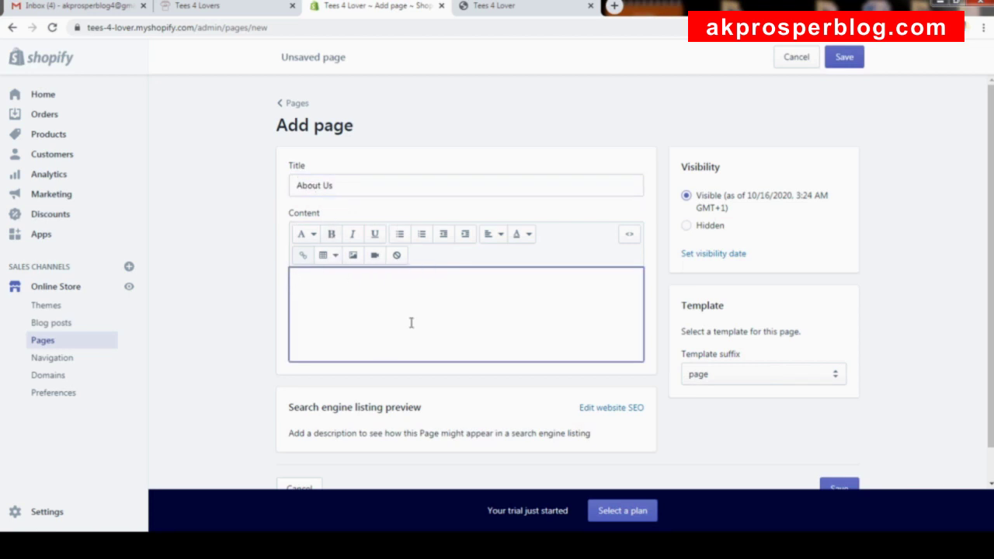
# Review the reference store's About Us page text, then return to the new page's image insertion.
pyautogui.click(204, 7)
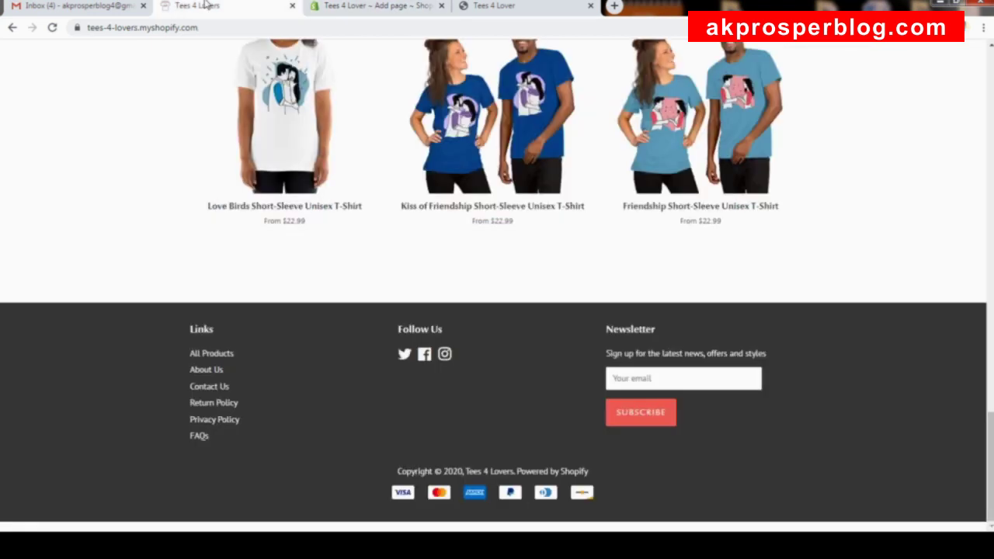
pyautogui.click(204, 370)
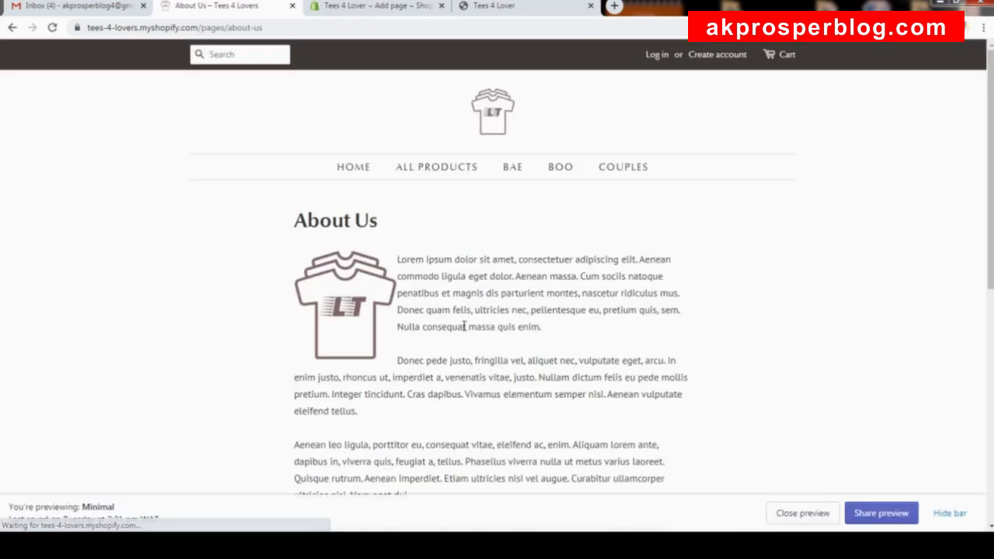
pyautogui.scroll(-3, 453, 333)
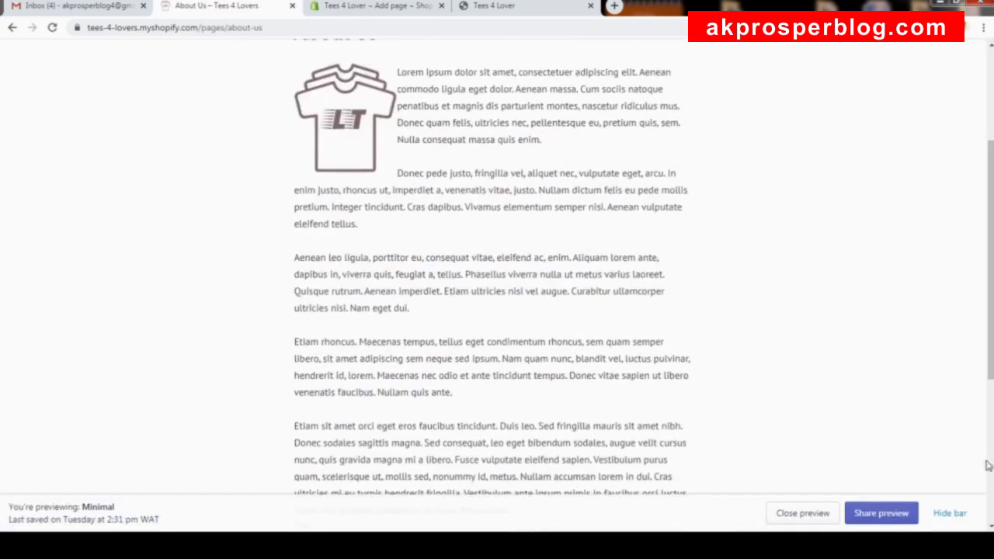
pyautogui.click(952, 513)
pyautogui.scroll(2, 599, 228)
pyautogui.scroll(-1, 432, 226)
pyautogui.moveTo(397, 195); pyautogui.dragTo(516, 257)
pyautogui.scroll(-5, 463, 464)
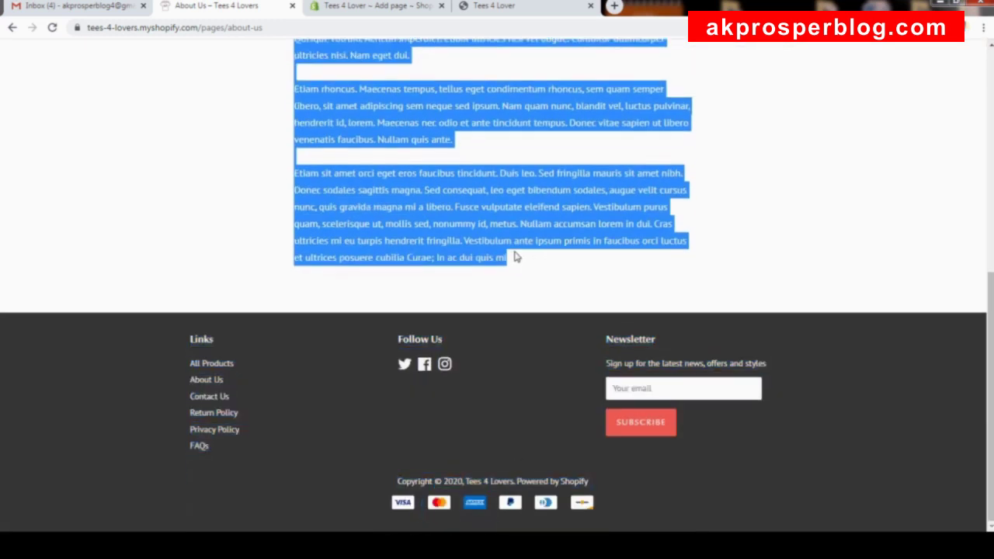
pyautogui.scroll(6, 517, 252)
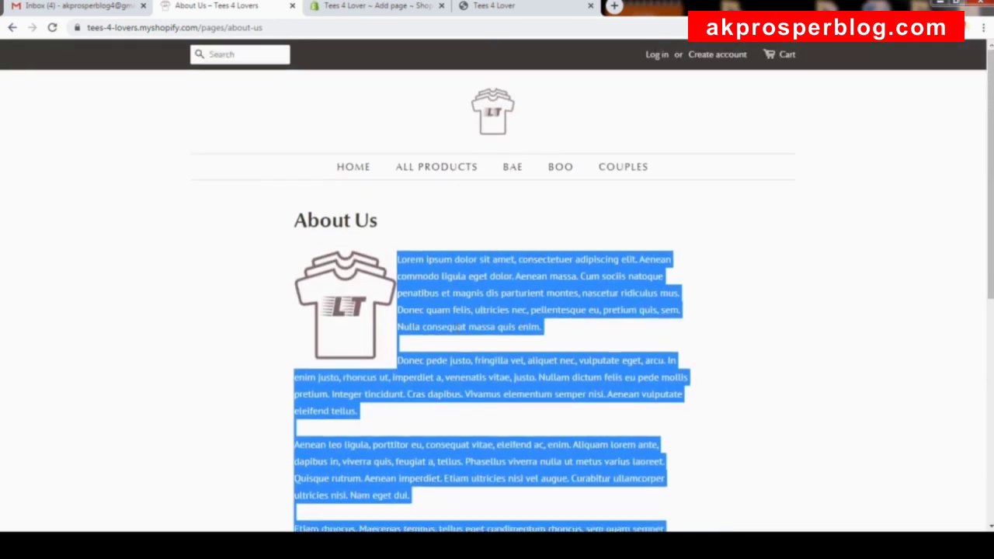
pyautogui.click(487, 268)
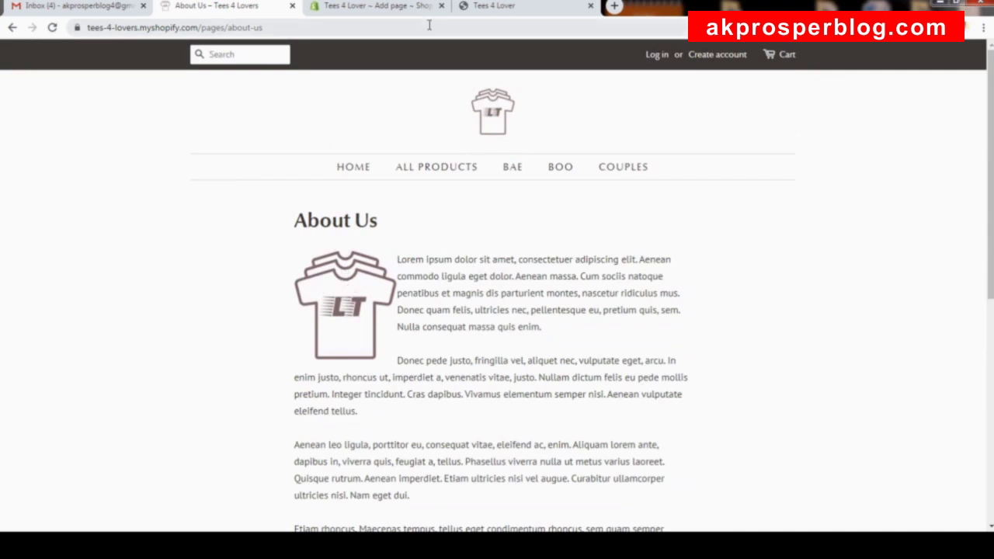
pyautogui.click(412, 6)
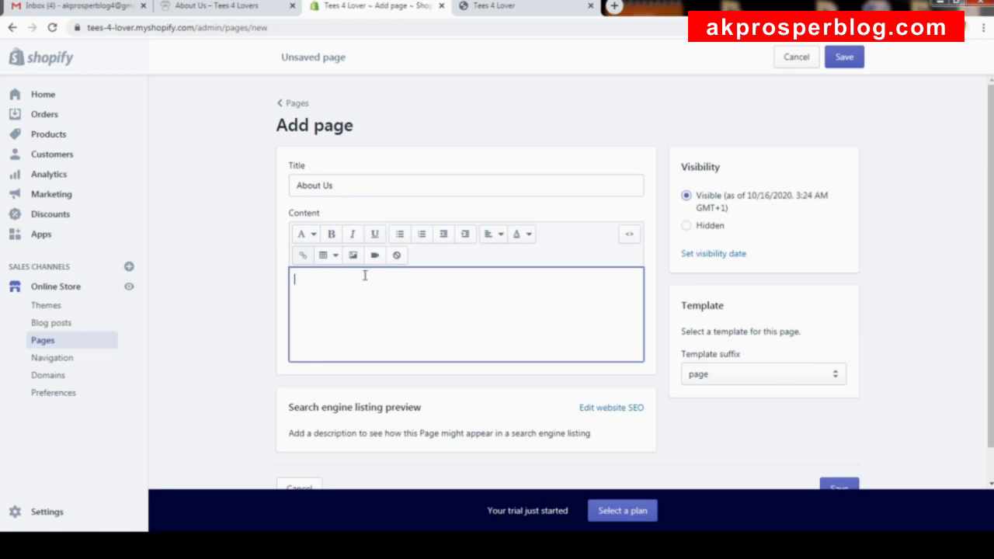
pyautogui.click(353, 255)
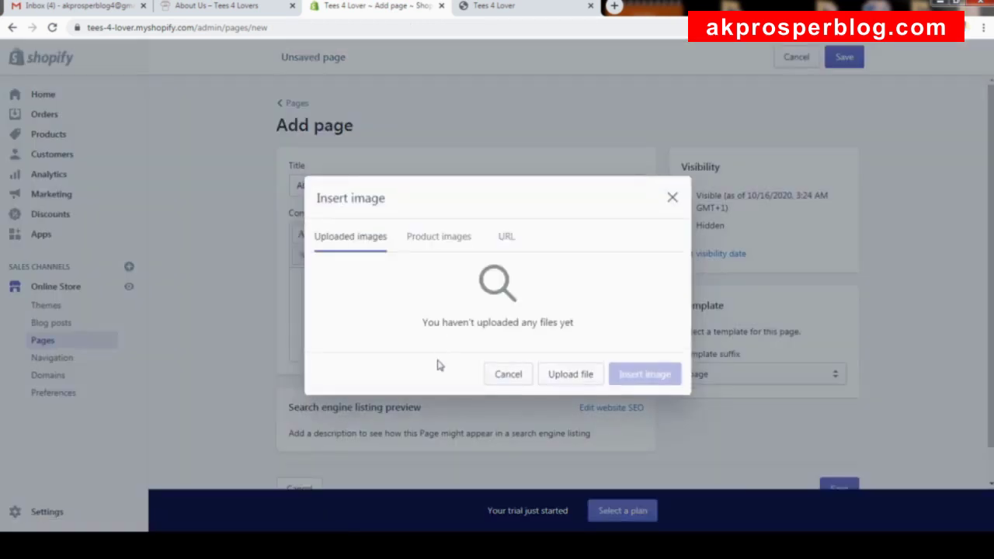
# Upload the T-shirt logo file and insert it into the About Us content.
pyautogui.click(570, 377)
pyautogui.scroll(-1, 486, 150)
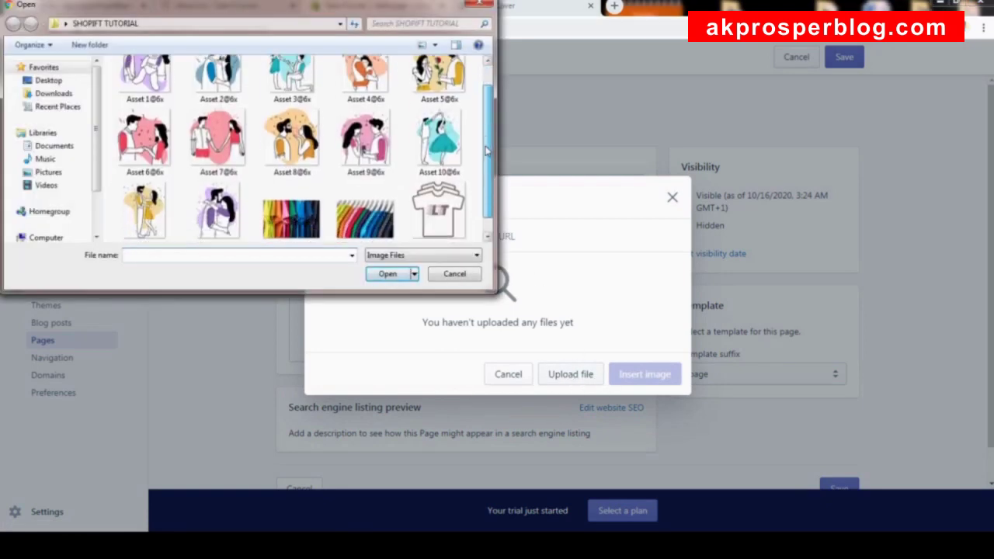
pyautogui.click(439, 200)
pyautogui.click(389, 274)
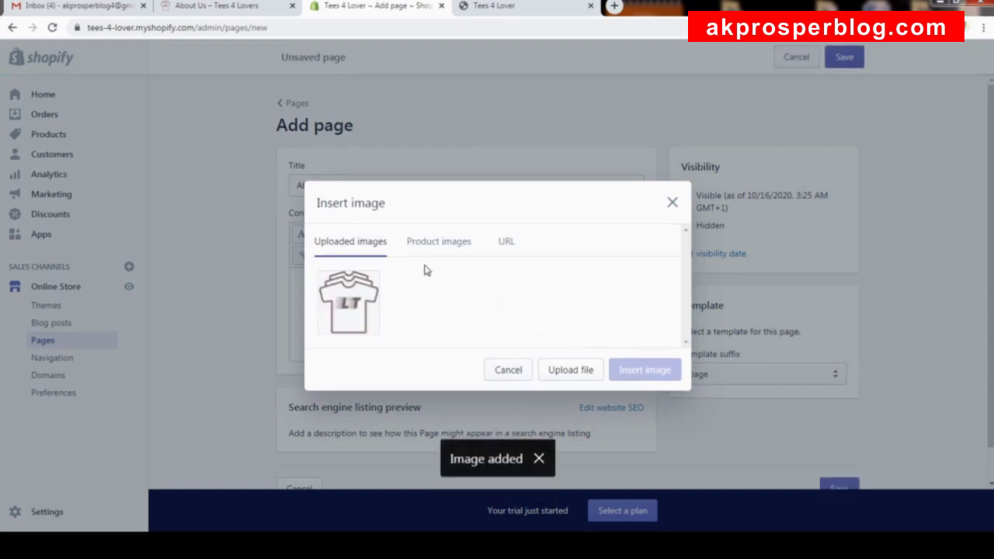
pyautogui.click(334, 315)
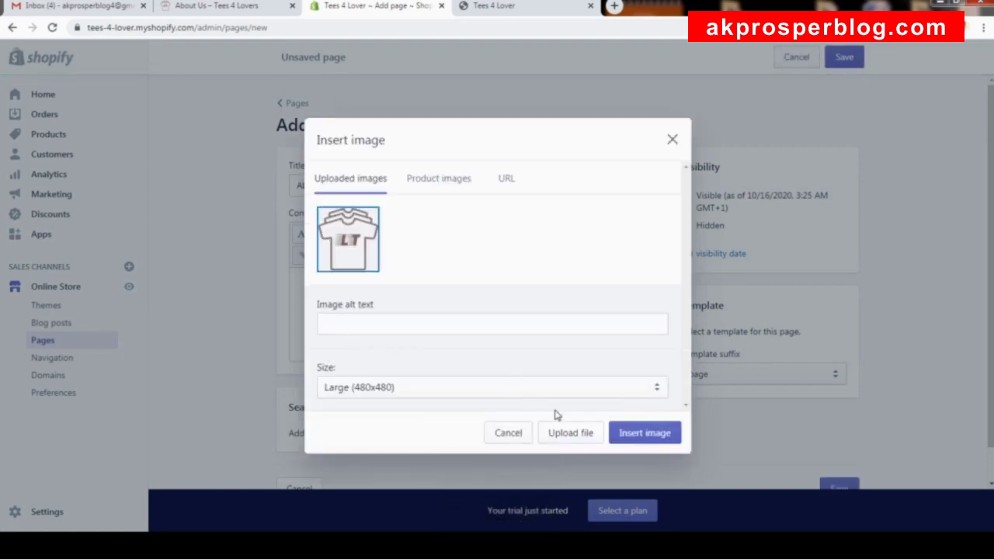
pyautogui.click(650, 434)
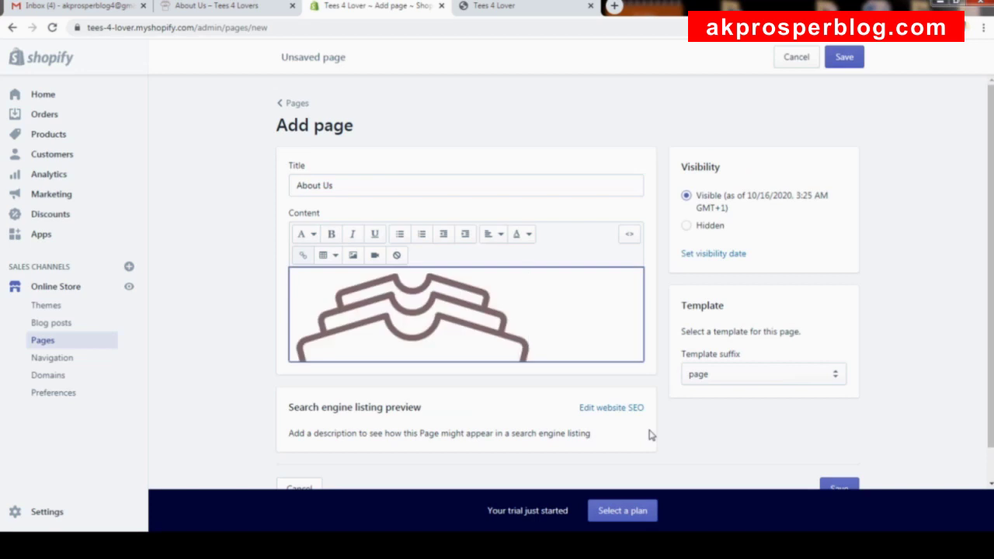
# Shrink the logo and paste the lorem ipsum text after it.
pyautogui.click(483, 317)
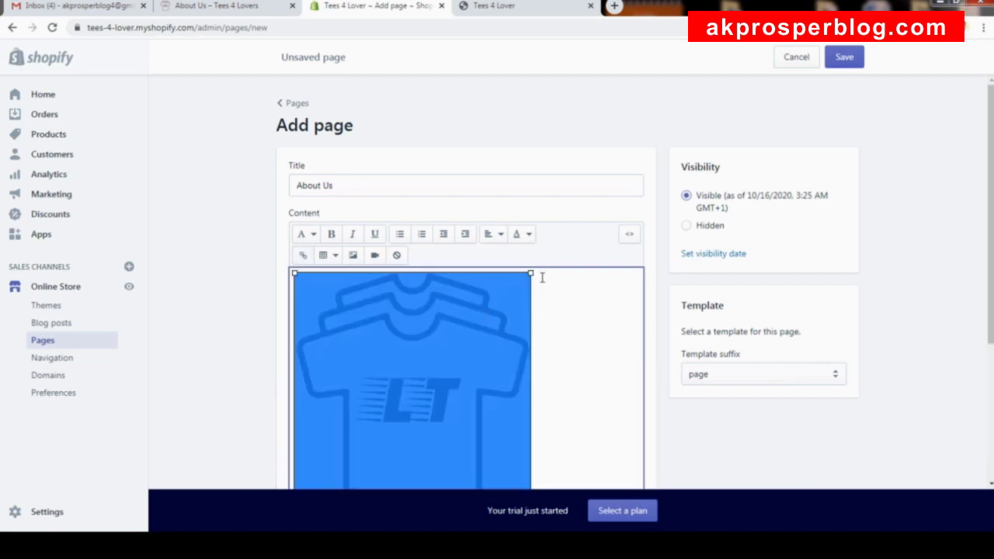
pyautogui.moveTo(531, 274); pyautogui.dragTo(419, 392)
pyautogui.moveTo(420, 283); pyautogui.dragTo(404, 304)
pyautogui.click(451, 351)
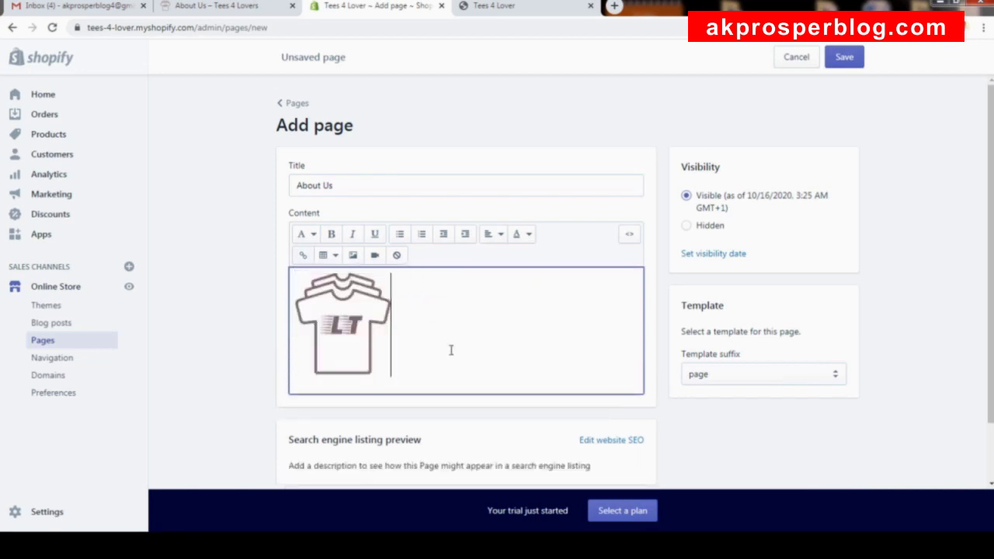
pyautogui.hotkey('ctrl', 'v')
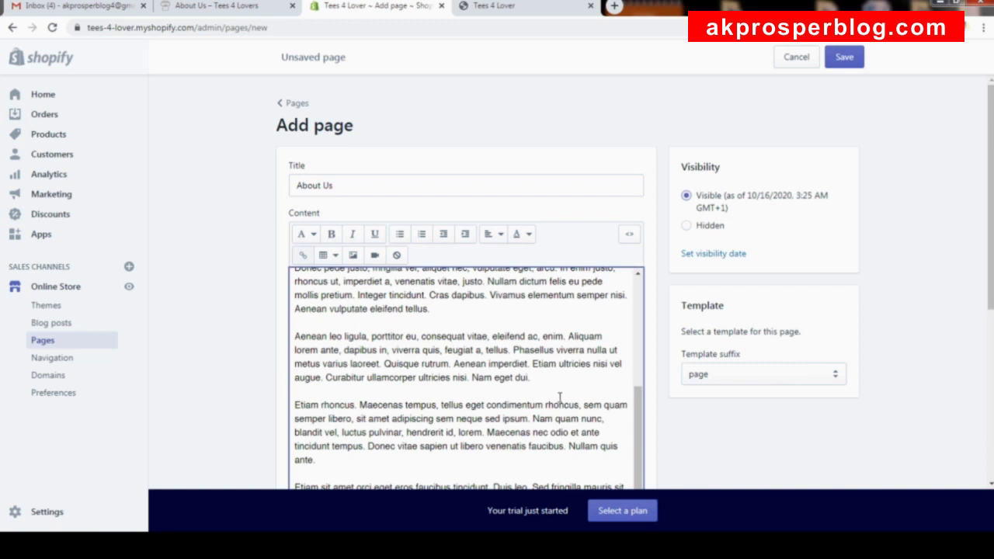
pyautogui.moveTo(642, 431); pyautogui.dragTo(655, 277)
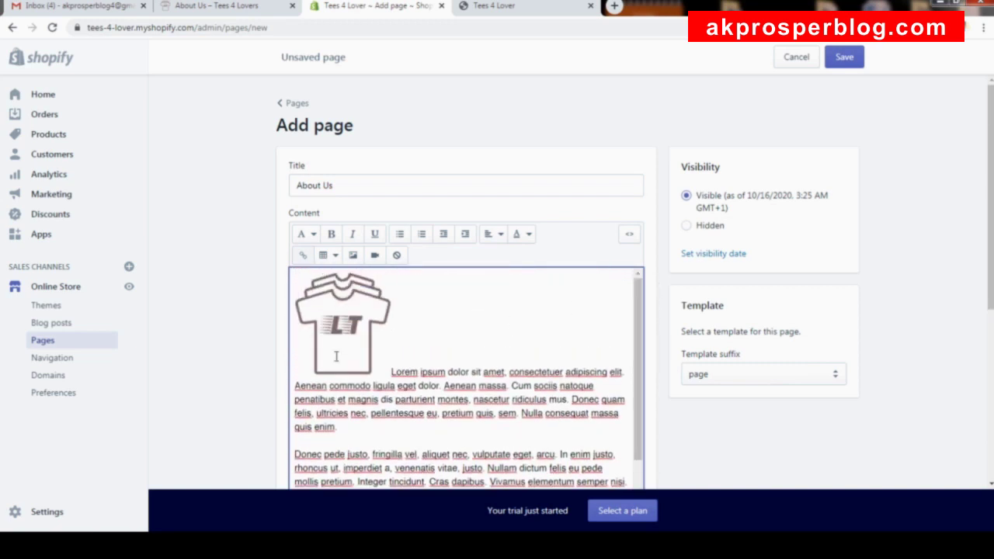
pyautogui.doubleClick(392, 371)
pyautogui.click(417, 342)
# Try centre and left alignment on the logo, and undo a right-aligned paragraph.
pyautogui.click(360, 325)
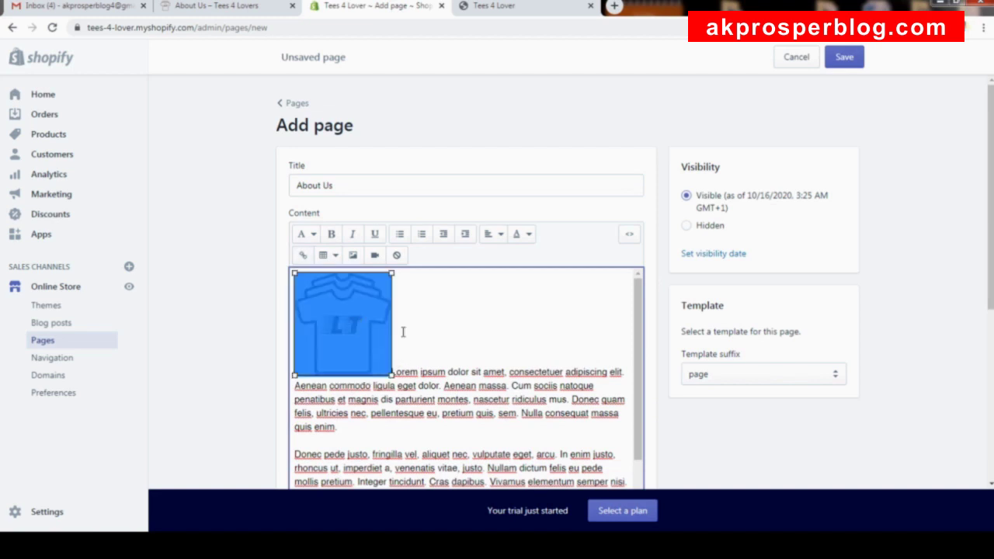
pyautogui.click(502, 238)
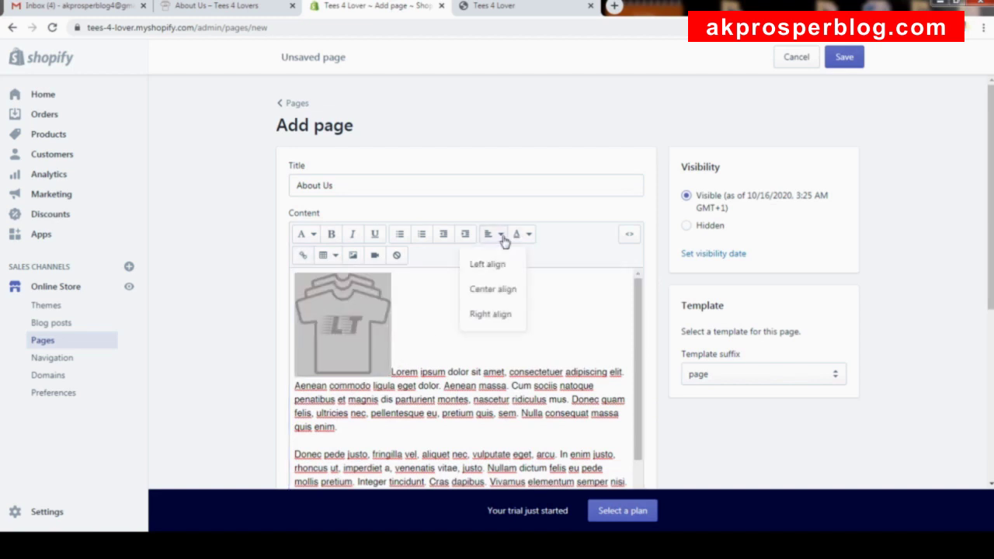
pyautogui.click(494, 289)
pyautogui.click(497, 235)
pyautogui.click(502, 267)
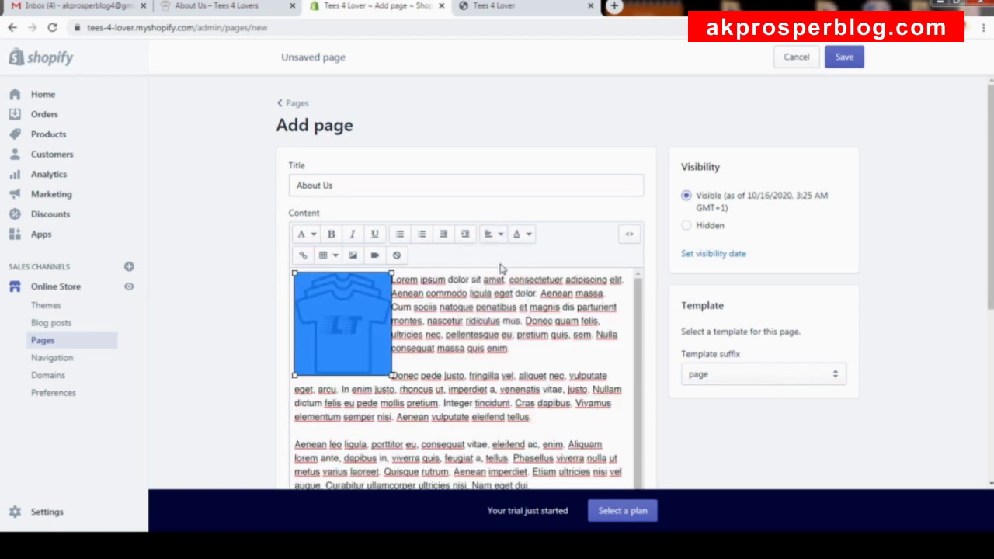
pyautogui.click(398, 317)
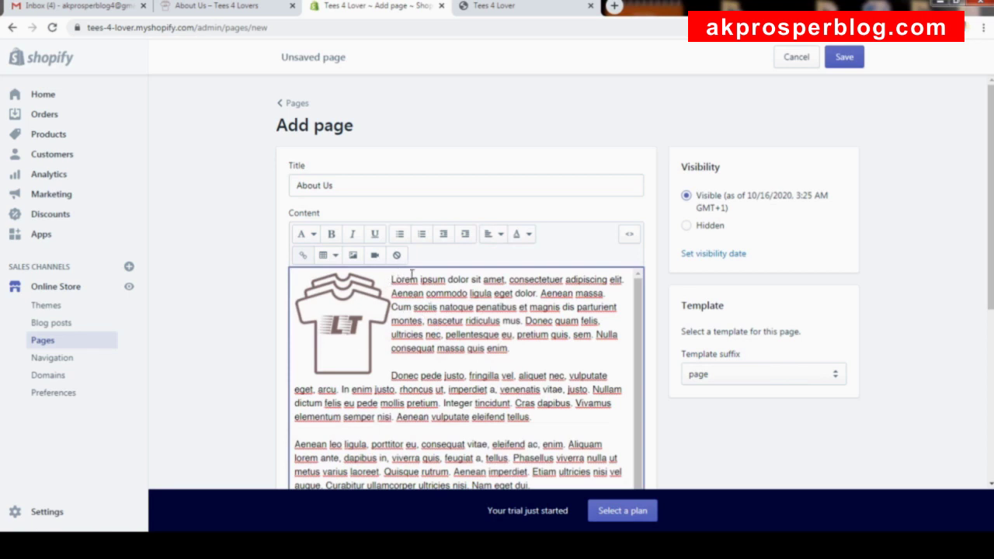
pyautogui.click(497, 234)
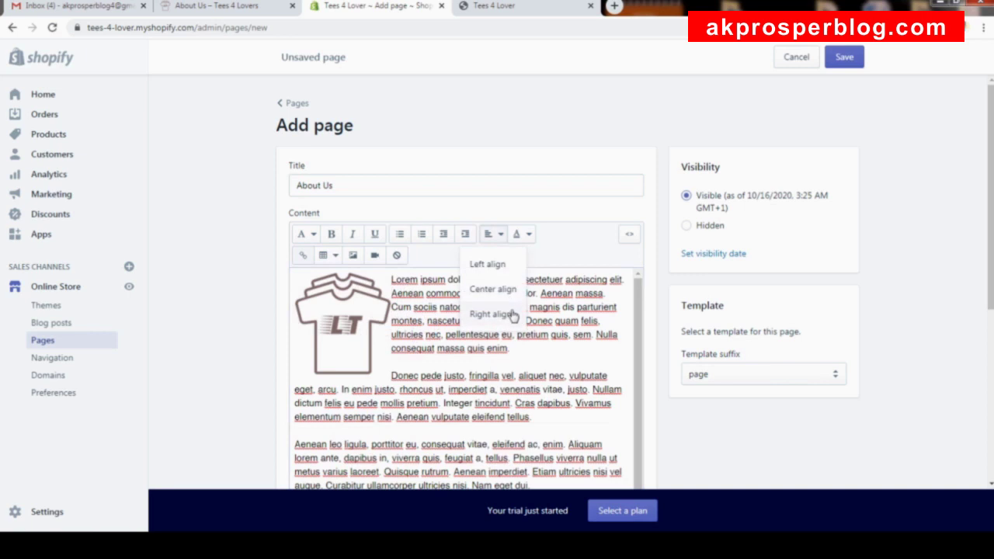
pyautogui.click(512, 315)
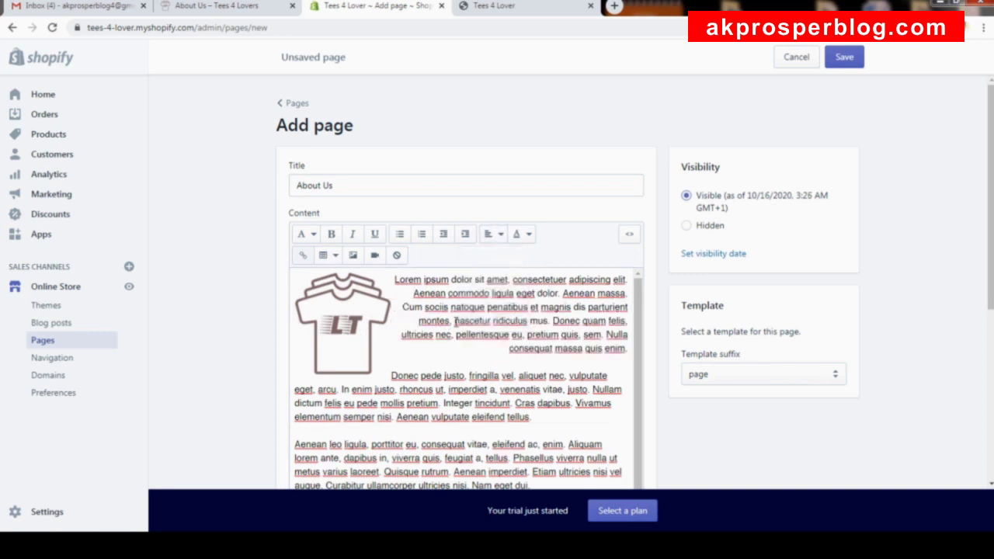
pyautogui.hotkey('ctrl', 'z')
# Settle the logo on Center align above the text and save the About Us page.
pyautogui.click(371, 339)
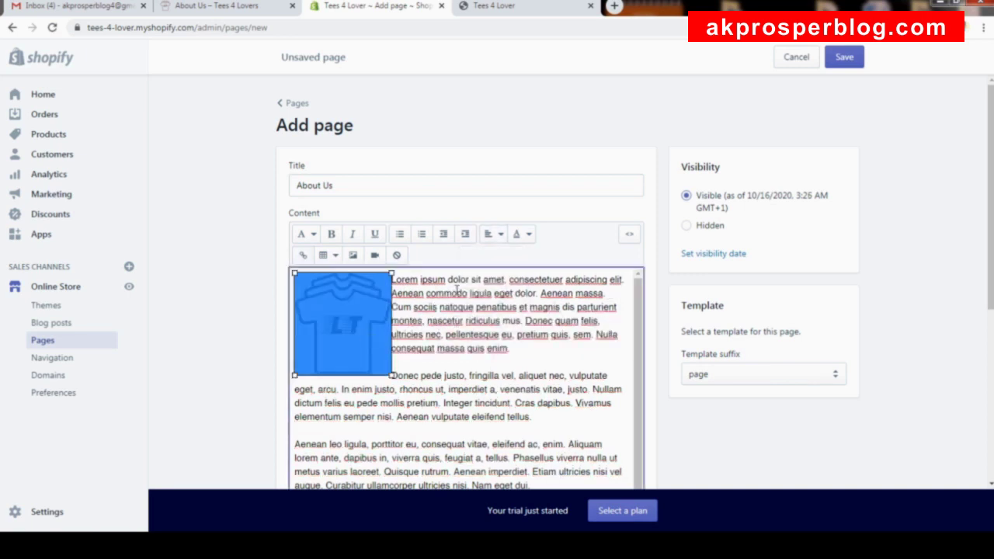
pyautogui.click(493, 234)
pyautogui.click(491, 314)
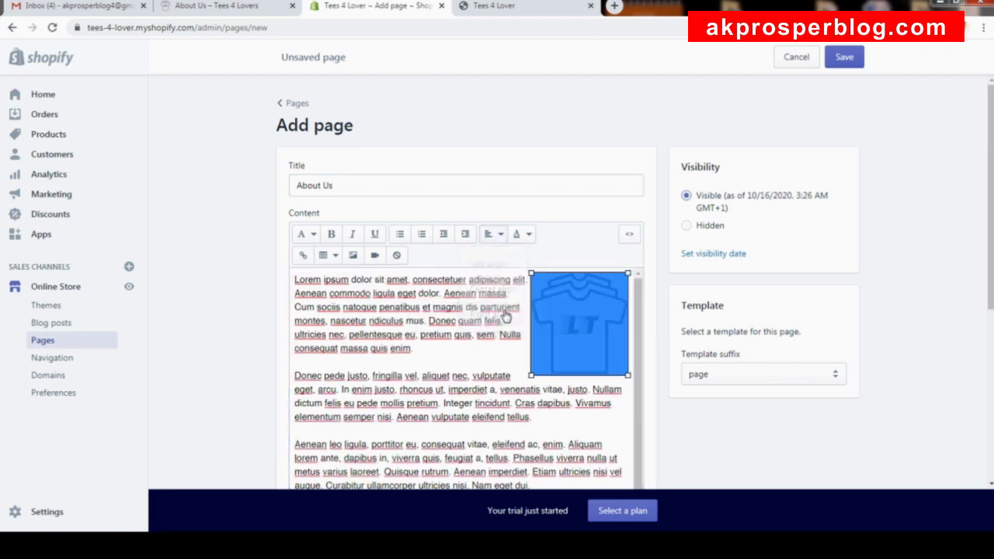
pyautogui.click(494, 234)
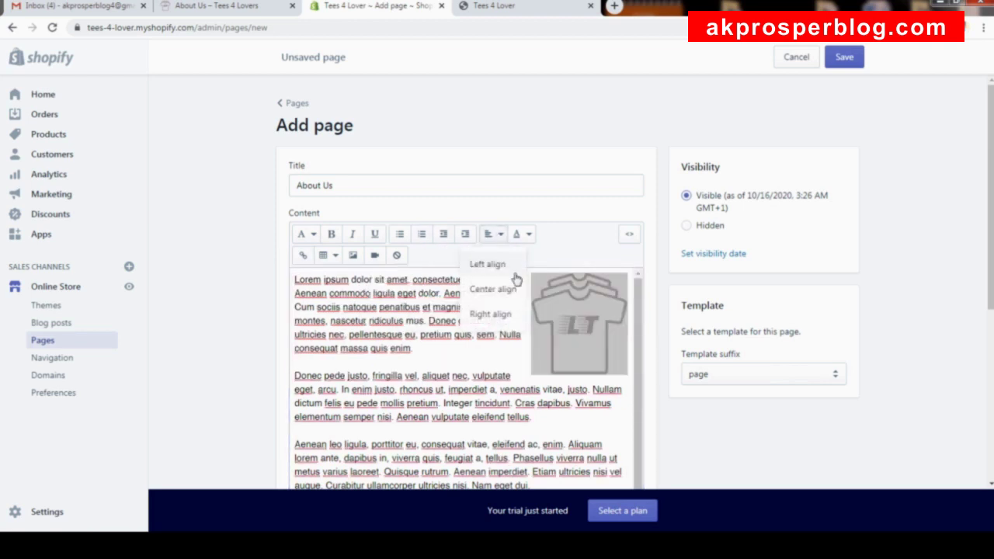
pyautogui.click(492, 287)
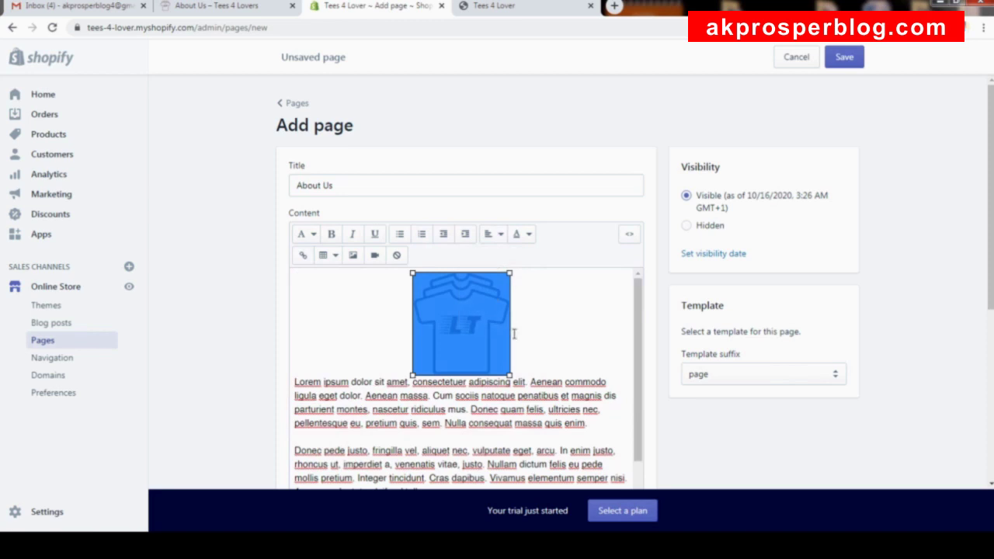
pyautogui.click(540, 345)
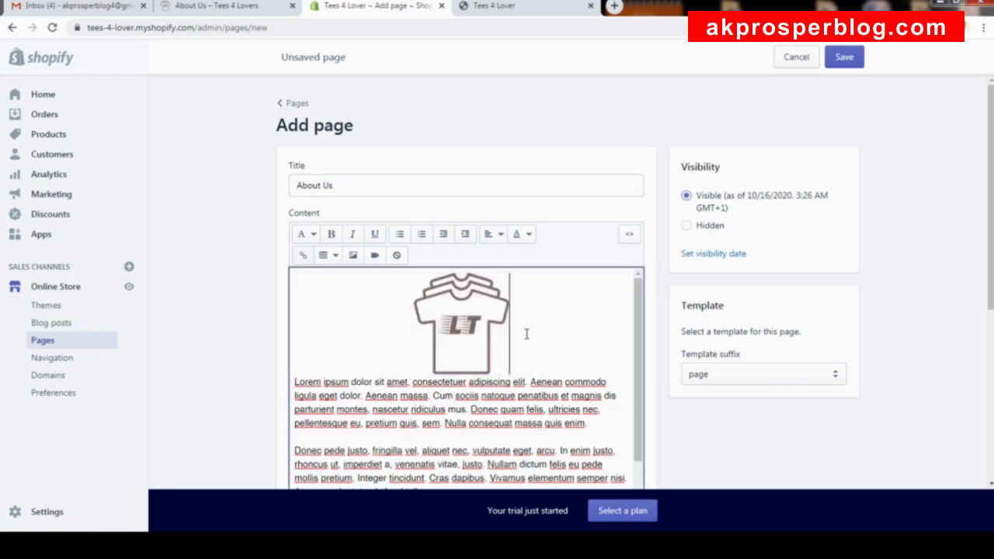
pyautogui.press('Right')
pyautogui.scroll(-5, 522, 331)
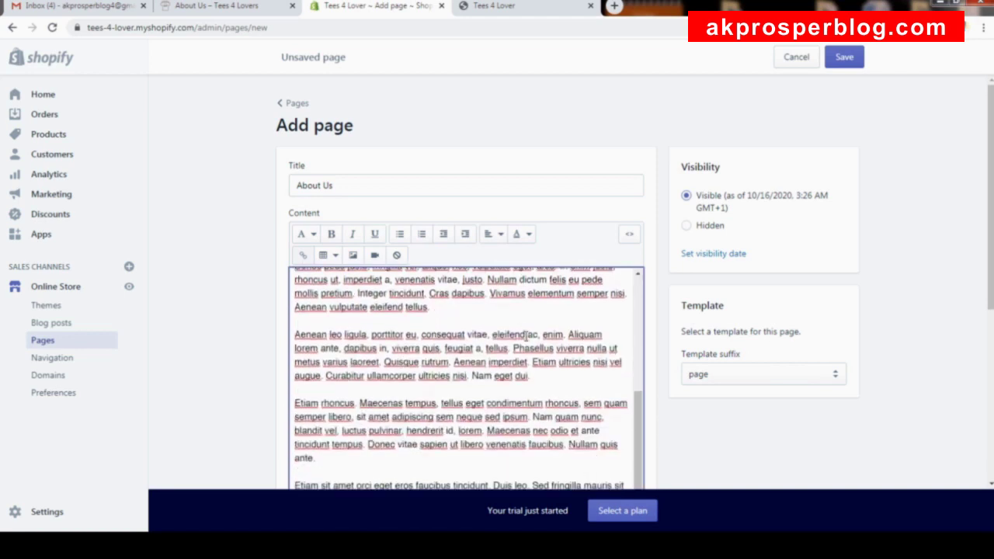
pyautogui.click(844, 57)
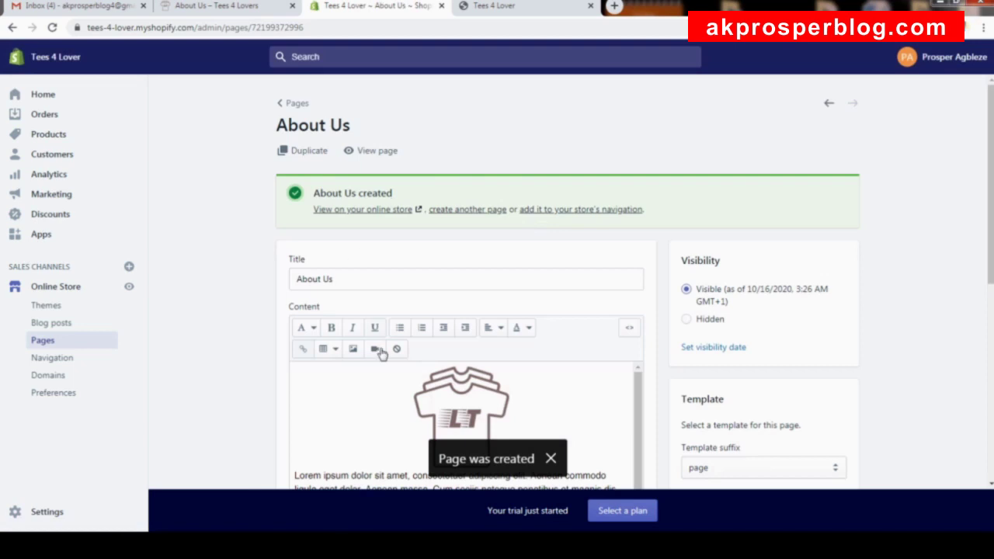
# Check the live About Us storefront page with its centred logo, then close that tab.
pyautogui.click(384, 215)
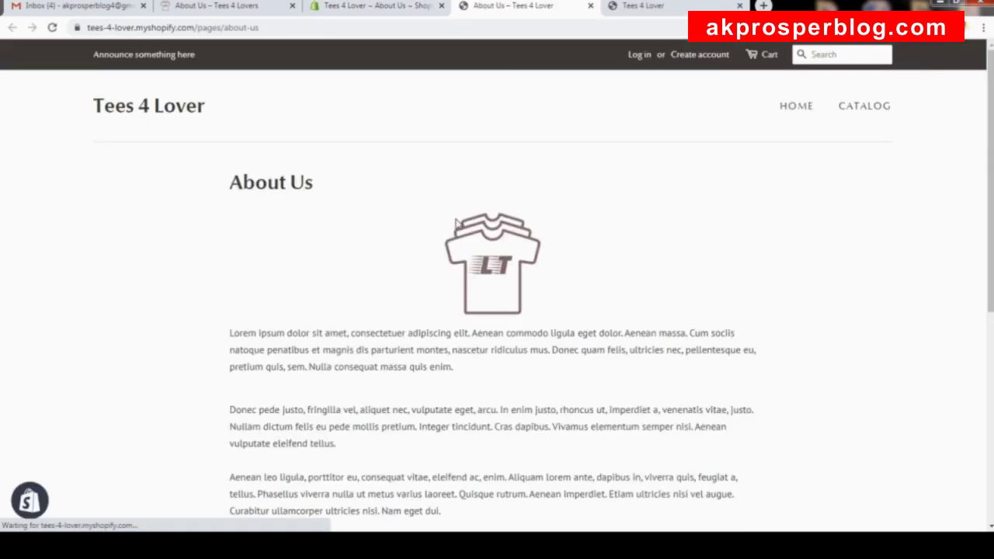
pyautogui.scroll(-5, 334, 224)
pyautogui.scroll(5, 355, 221)
pyautogui.scroll(-5, 361, 219)
pyautogui.scroll(2, 369, 194)
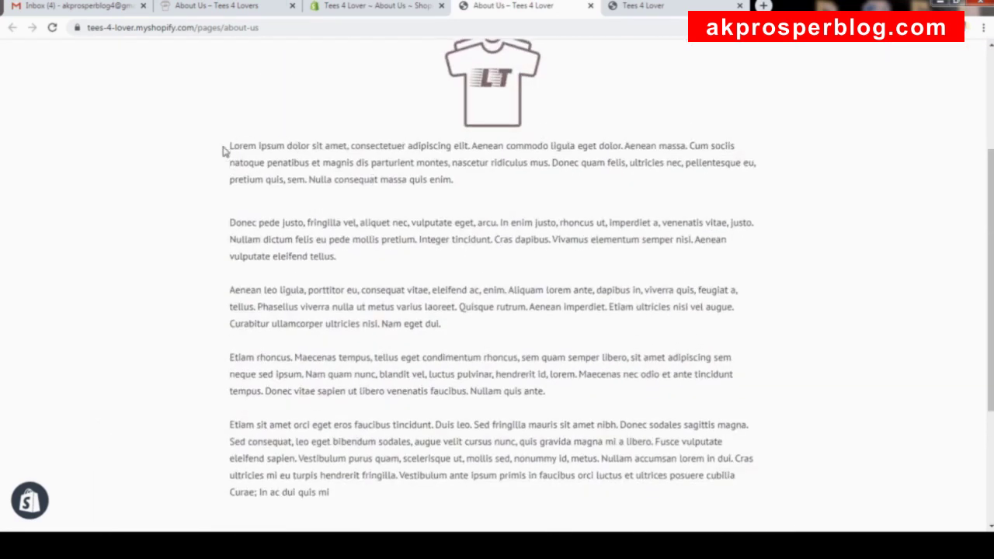
pyautogui.moveTo(241, 147); pyautogui.dragTo(644, 475)
pyautogui.scroll(1, 582, 310)
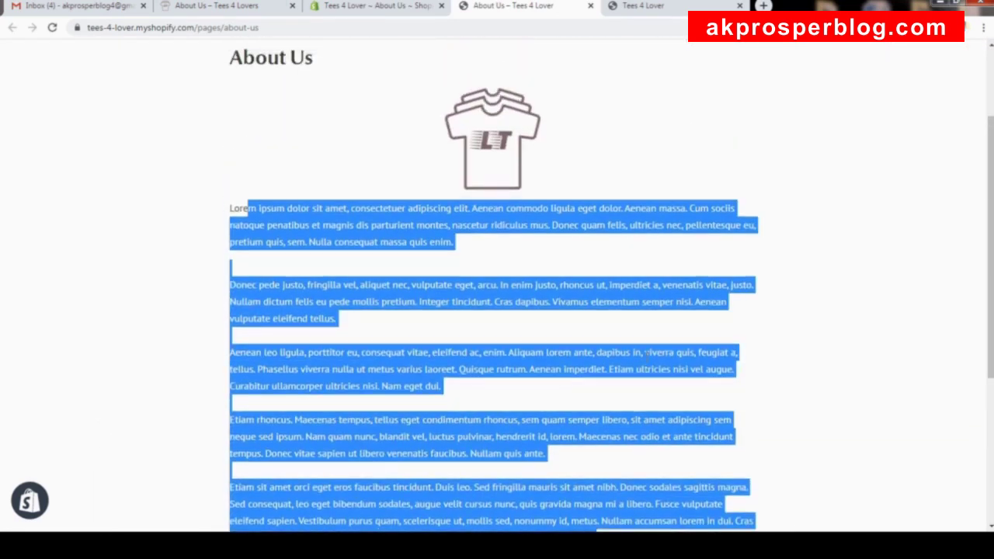
pyautogui.click(565, 183)
pyautogui.scroll(2, 566, 183)
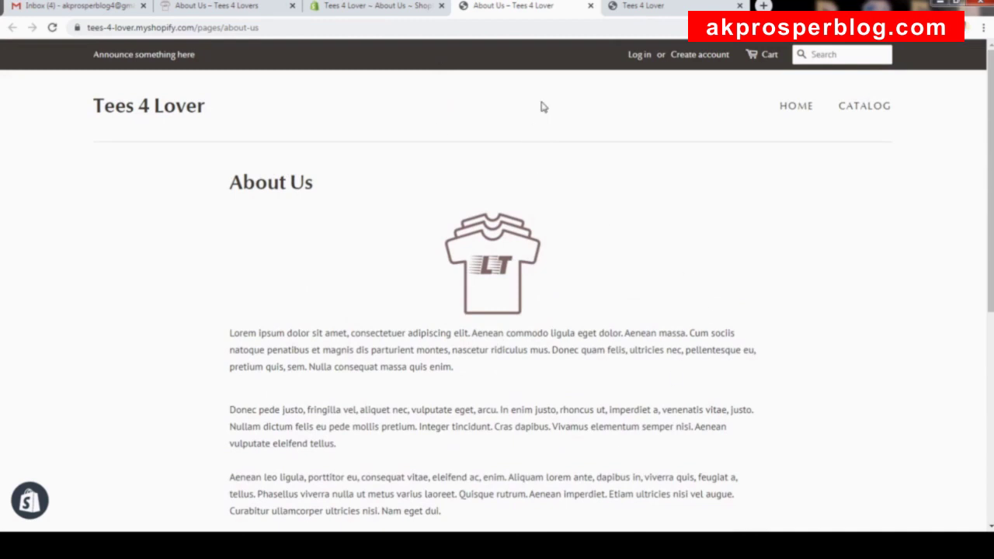
pyautogui.click(590, 6)
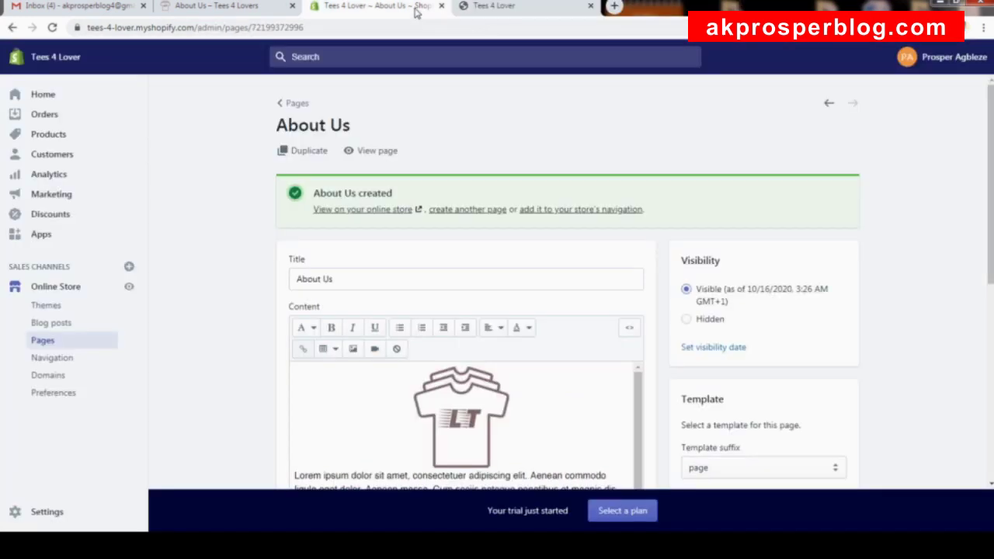
# Create and save a 'Privacy Policy' page with pasted lorem ipsum content, then open a blank page form.
pyautogui.click(488, 211)
pyautogui.click(419, 180)
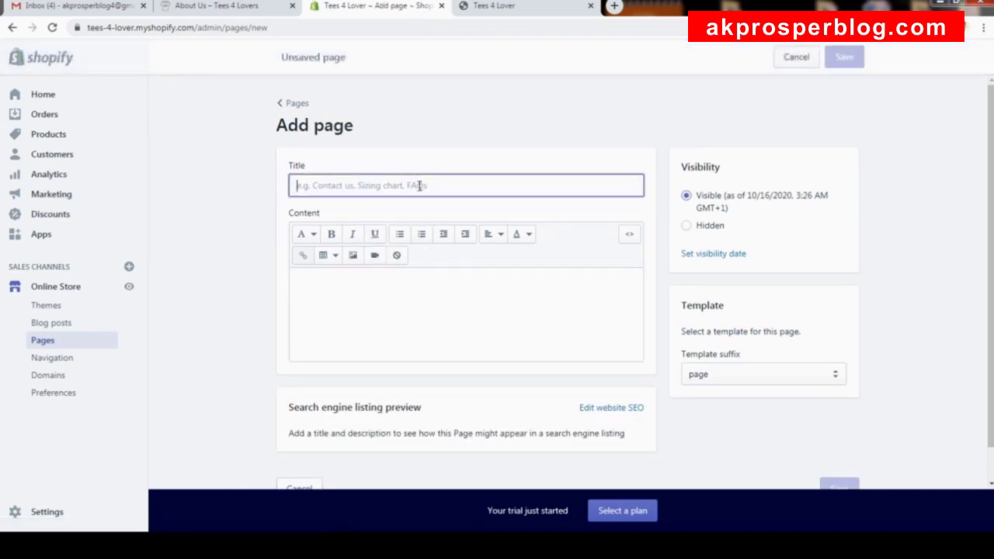
pyautogui.write('Privacy Policy')
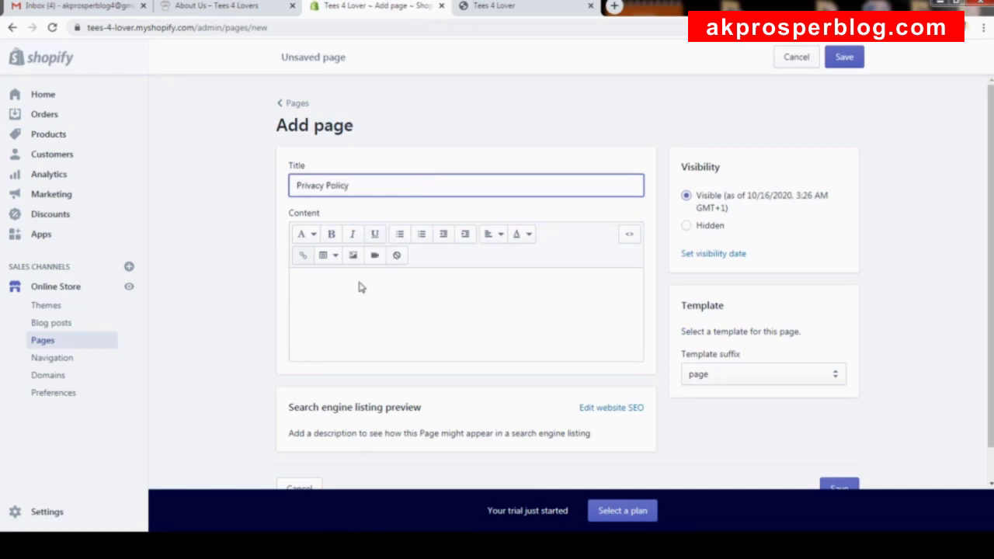
pyautogui.click(415, 296)
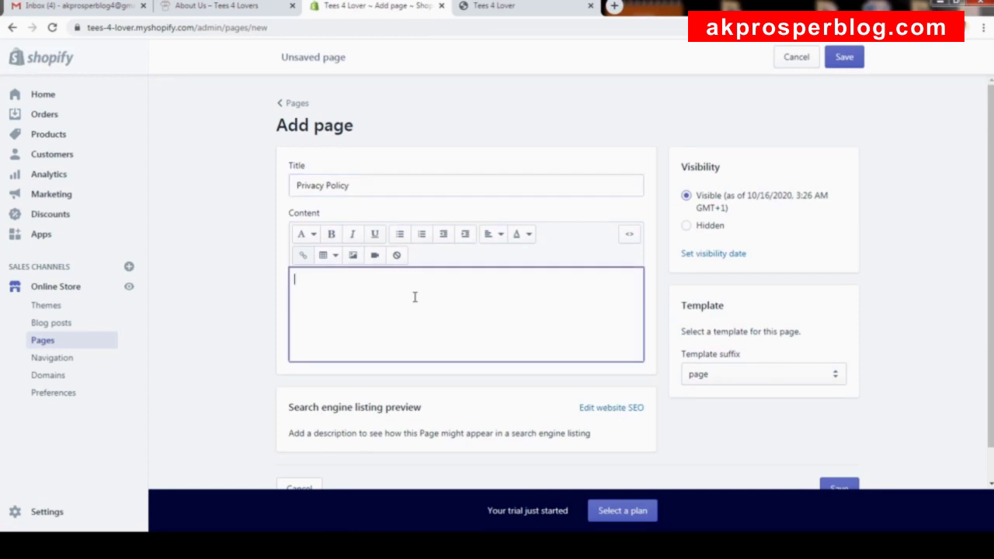
pyautogui.hotkey('ctrl', 'v')
pyautogui.click(848, 58)
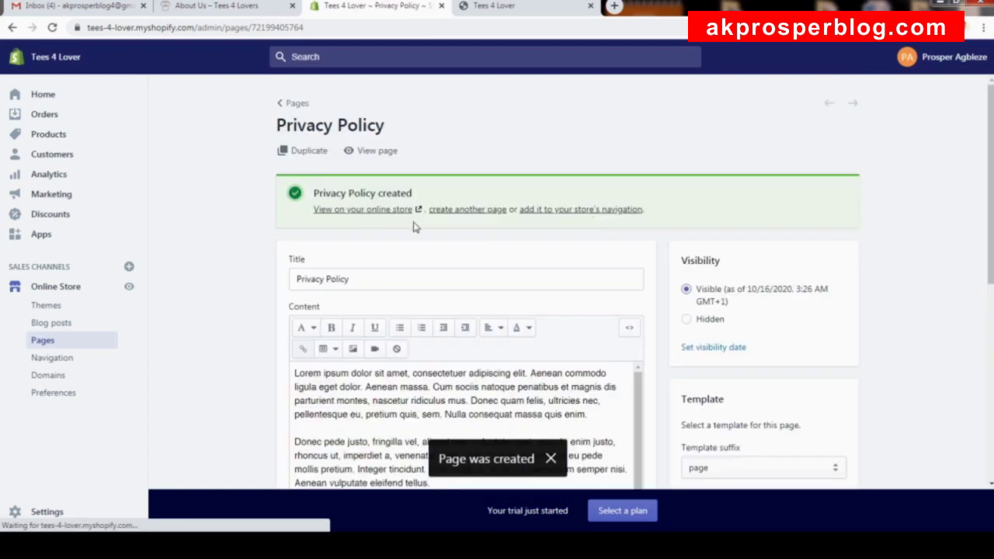
pyautogui.click(445, 210)
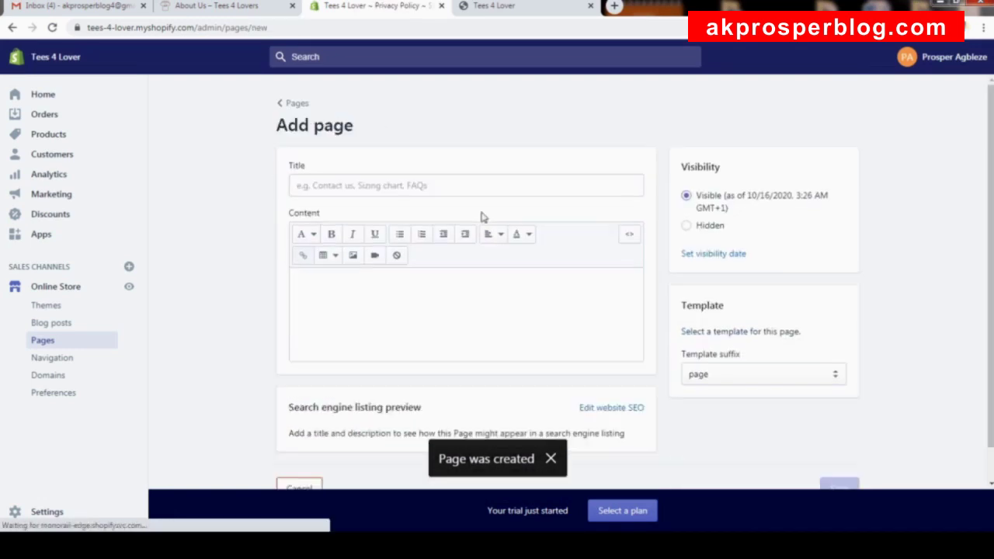
# Create and save a 'Return Policy' page with pasted lorem ipsum content.
pyautogui.click(445, 188)
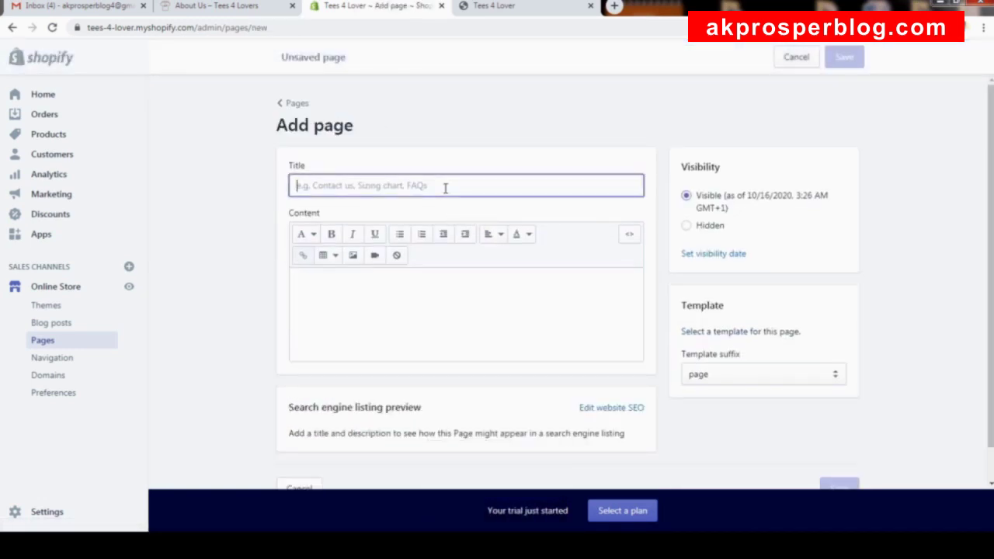
pyautogui.write('Return Policy')
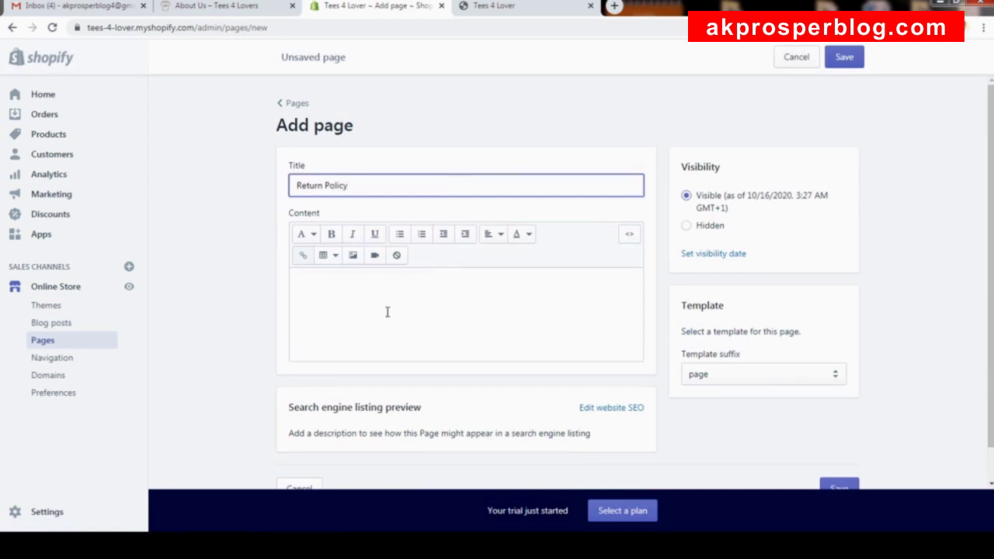
pyautogui.click(387, 311)
pyautogui.hotkey('ctrl', 'v')
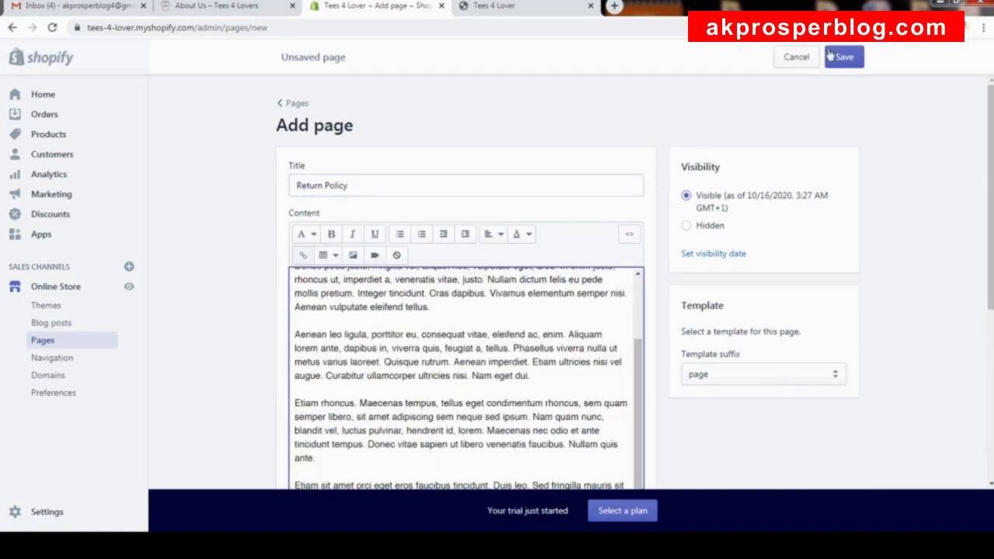
pyautogui.click(845, 57)
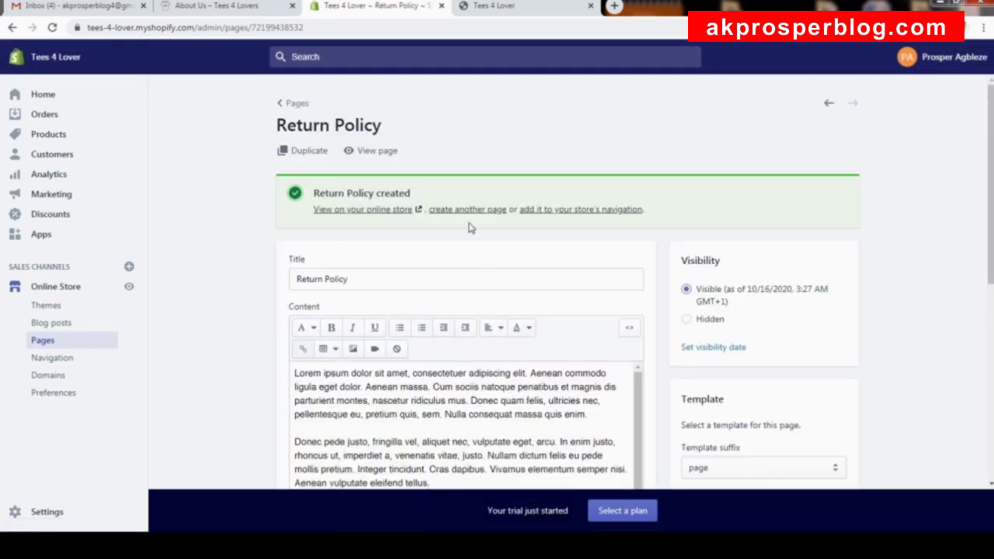
# Keep the default page template suffix and return to the Pages list showing four pages.
pyautogui.scroll(-2, 440, 288)
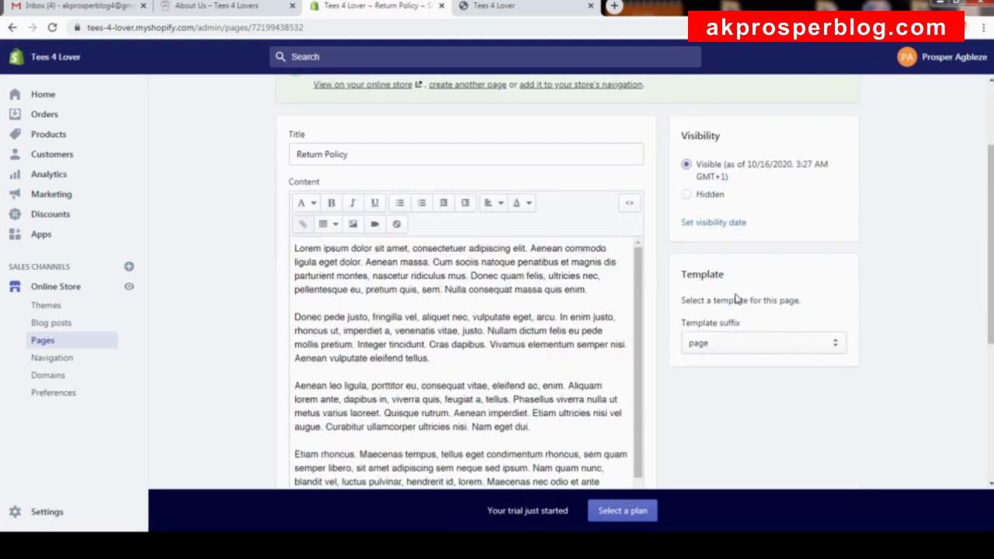
pyautogui.click(751, 342)
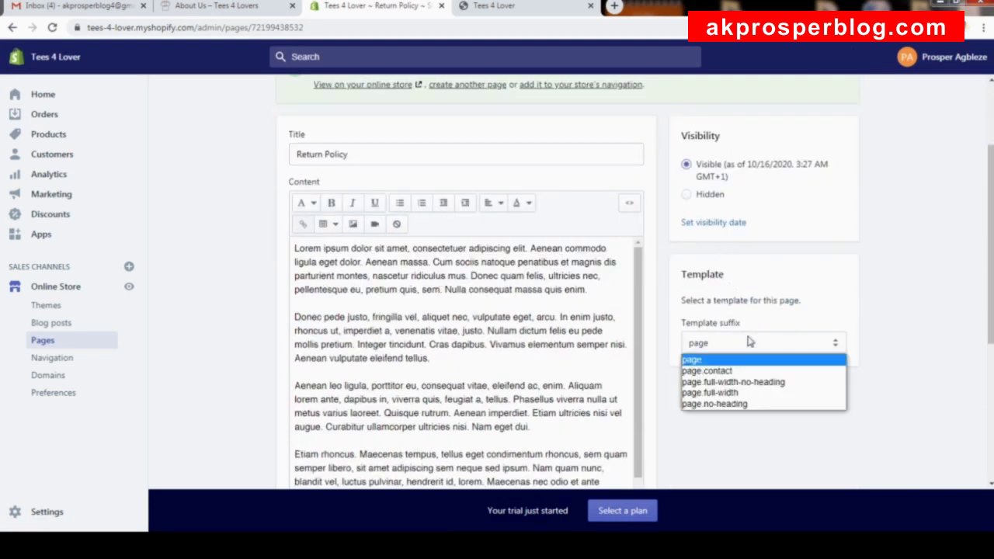
pyautogui.click(803, 292)
pyautogui.scroll(2, 699, 280)
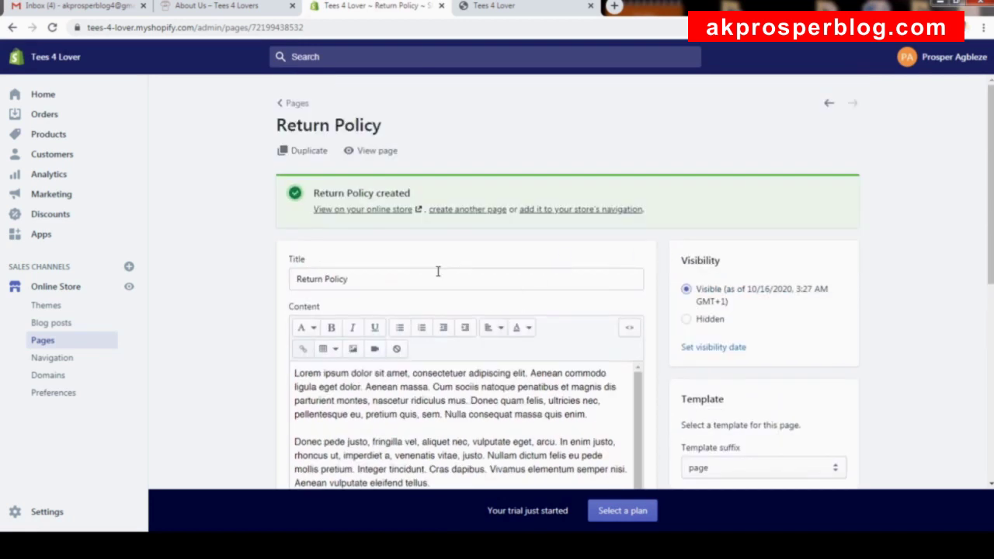
pyautogui.click(294, 104)
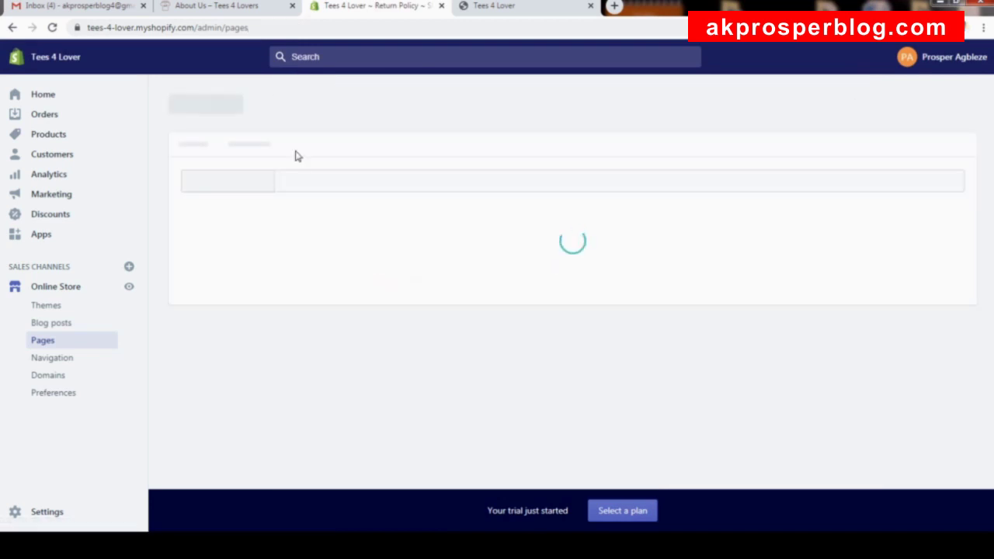
pyautogui.scroll(-2, 357, 256)
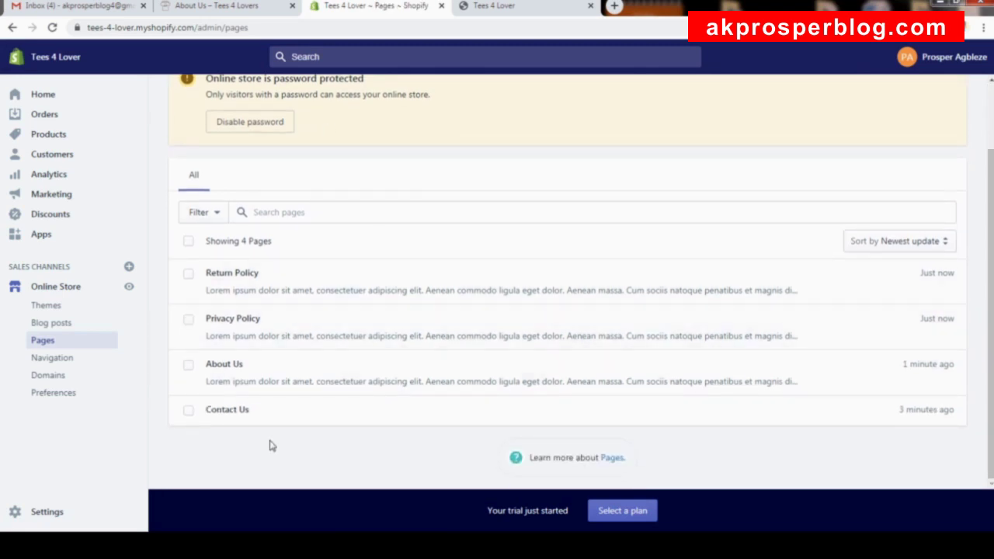
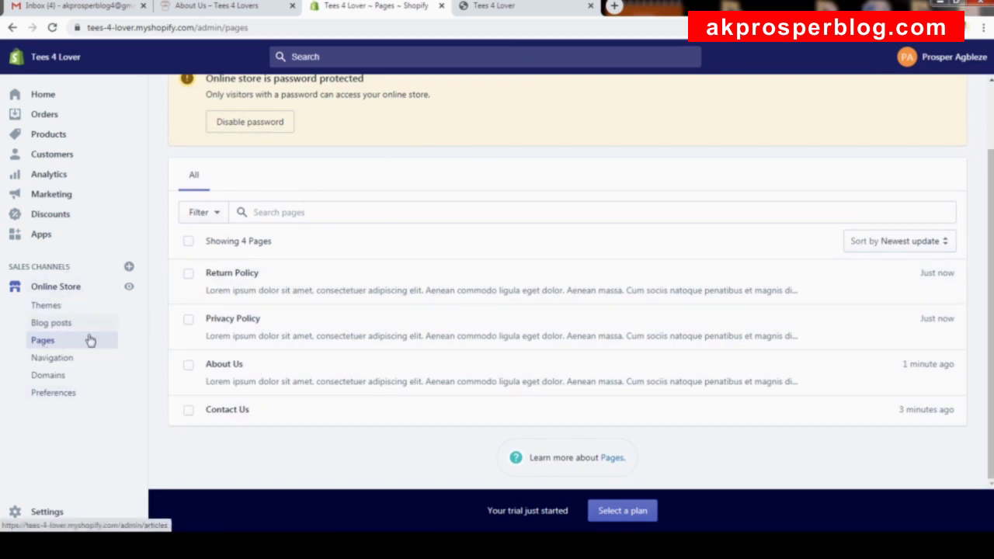
# Open Navigation, then review the Tees 4 Lover storefront footer, whose Links list shows only Search.
pyautogui.click(51, 359)
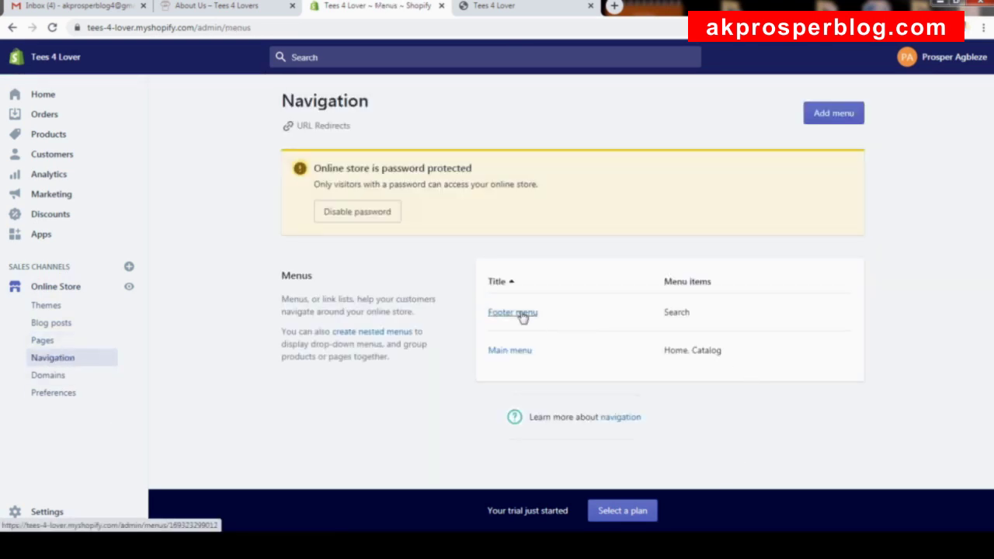
pyautogui.click(544, 14)
pyautogui.scroll(10, 544, 117)
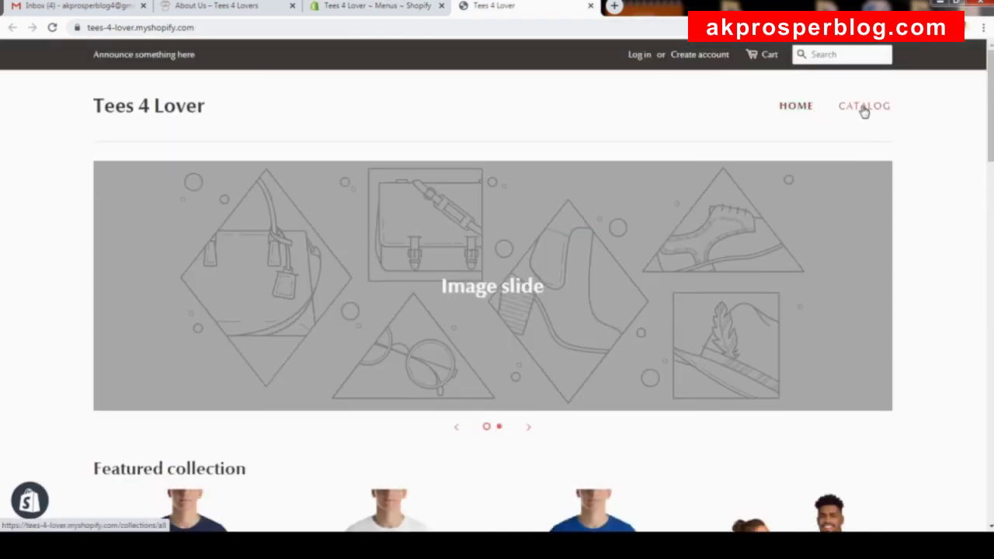
pyautogui.scroll(-4, 967, 194)
pyautogui.scroll(4, 967, 194)
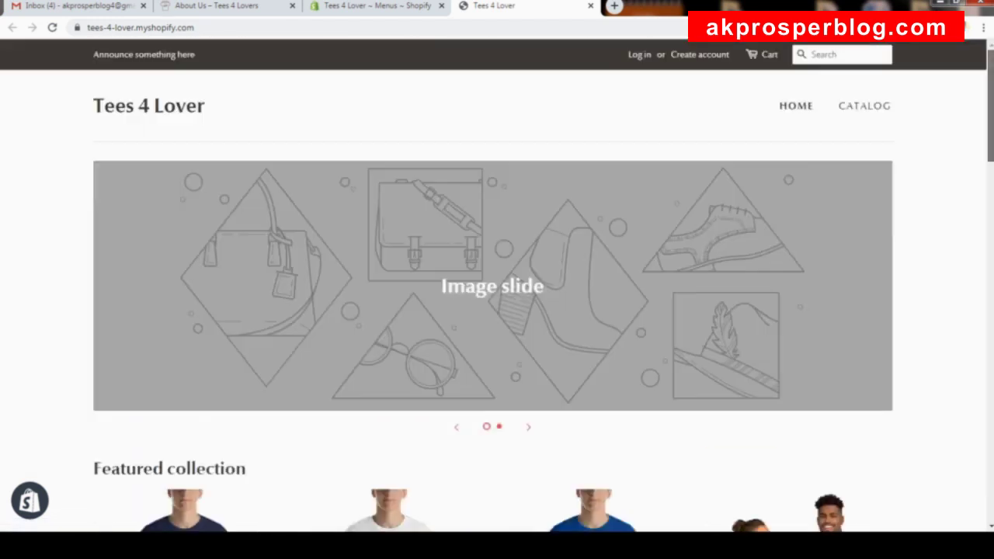
pyautogui.scroll(-20, 364, 389)
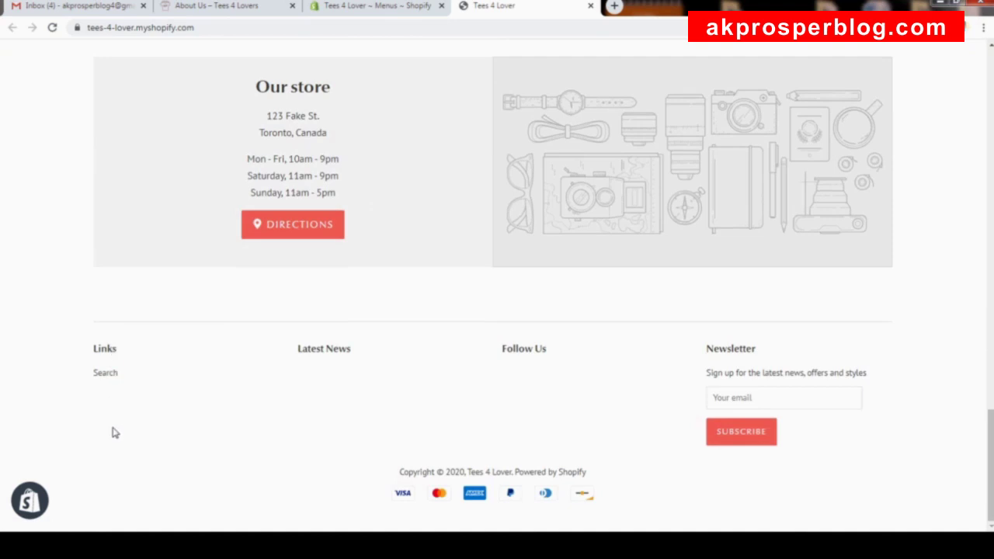
# Review the reference store's footer (All Products, About Us, Contact Us, policies, FAQs), then return to Navigation.
pyautogui.click(254, 8)
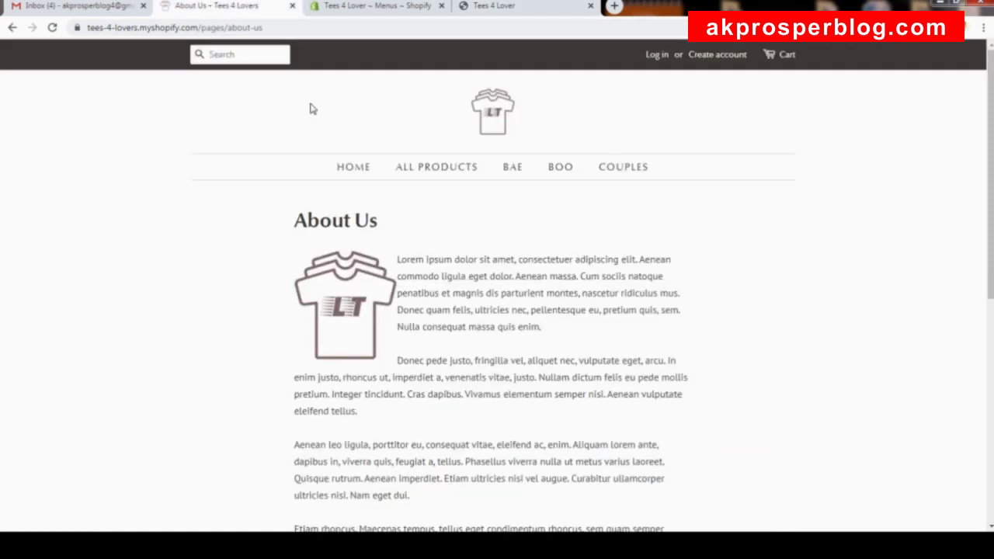
pyautogui.scroll(-6, 311, 109)
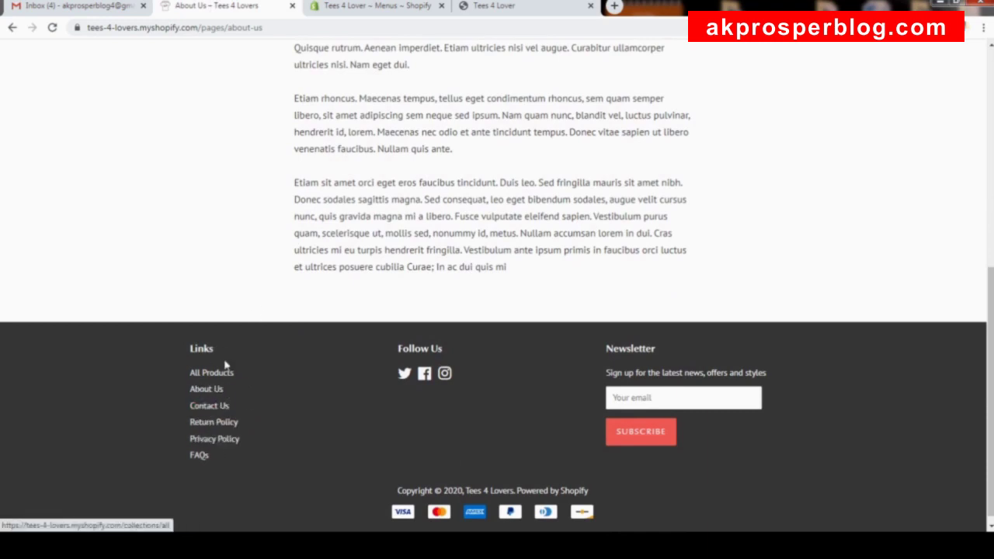
pyautogui.scroll(5, 225, 365)
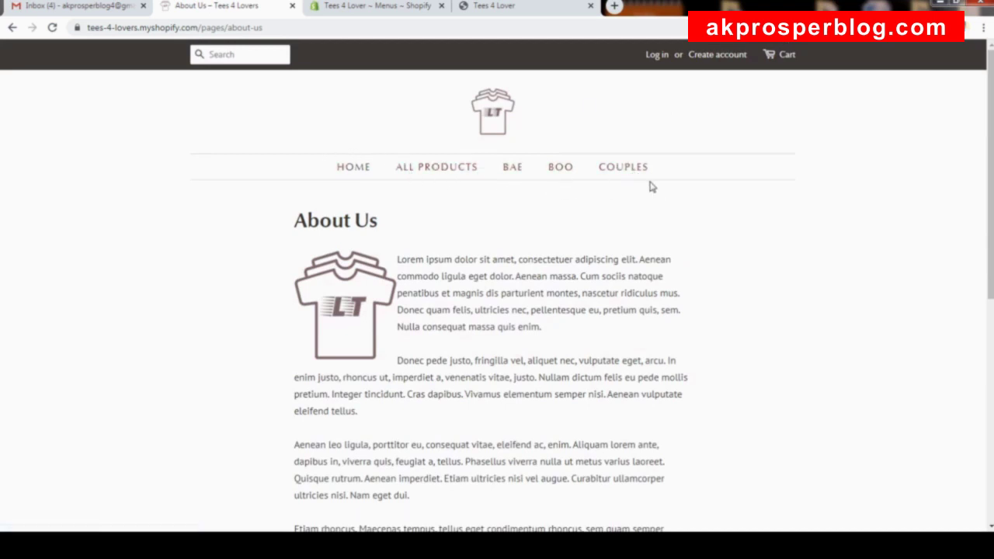
pyautogui.click(373, 9)
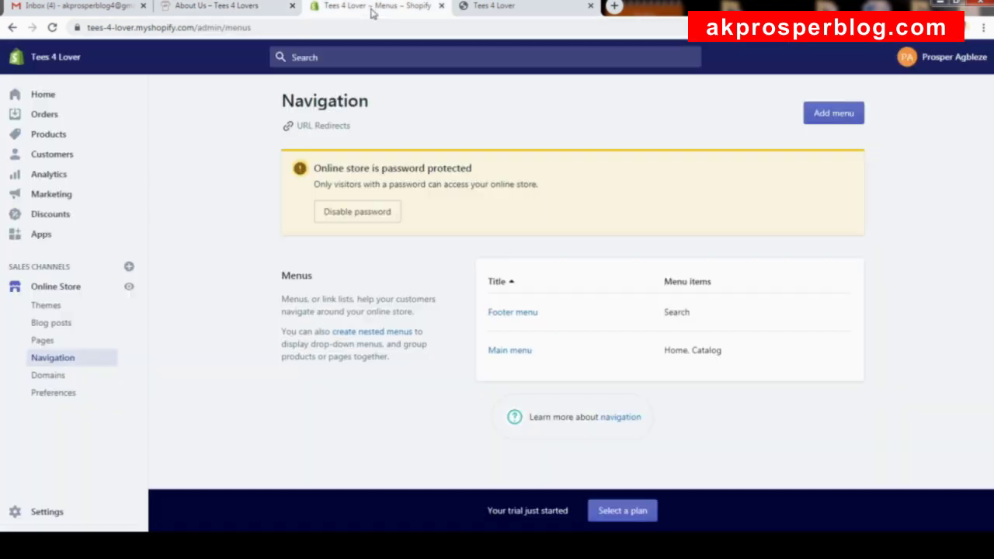
# Delete the Search item from the Footer menu.
pyautogui.click(512, 311)
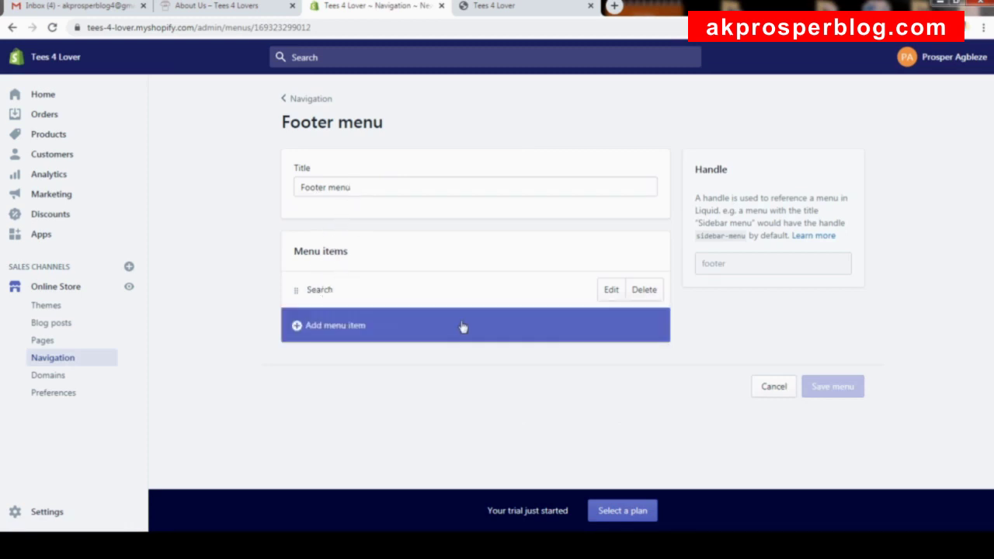
pyautogui.click(635, 291)
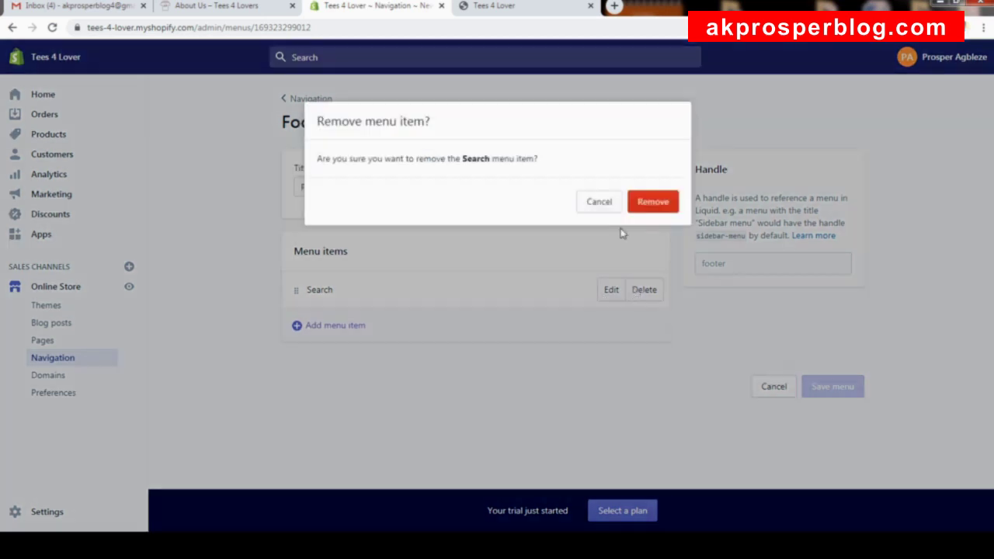
pyautogui.click(667, 204)
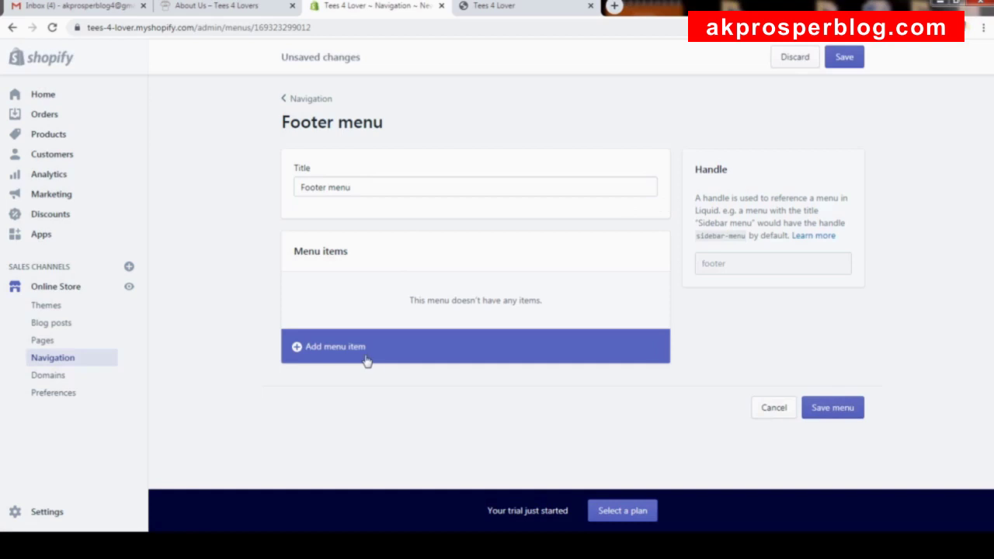
# Compare against the reference store's footer links and return to the Footer menu editor.
pyautogui.click(209, 6)
pyautogui.scroll(-10, 328, 226)
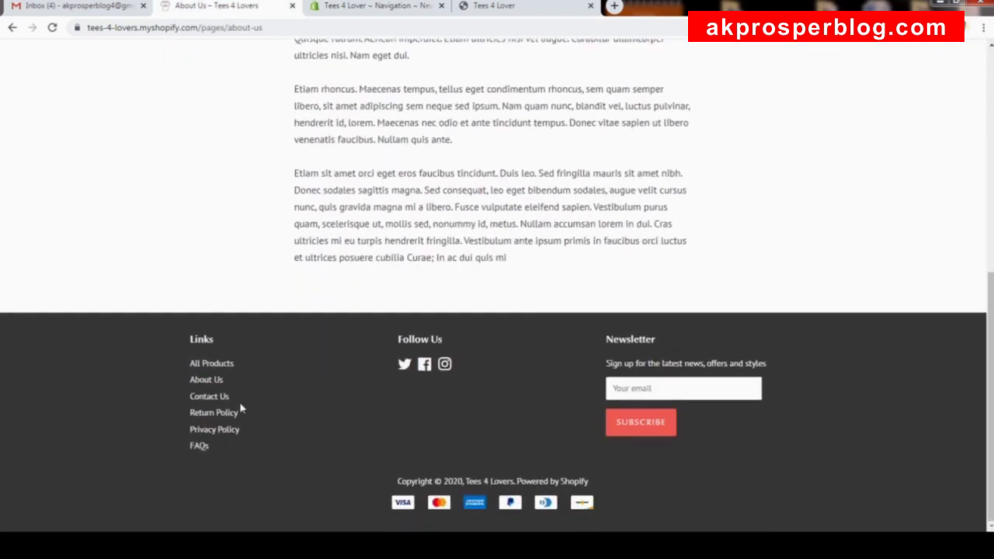
pyautogui.click(383, 9)
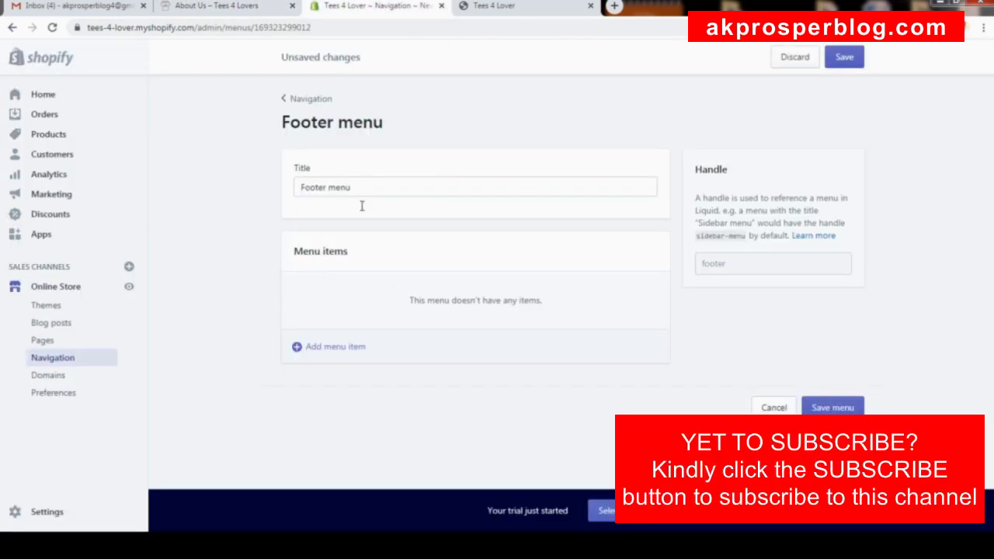
# Add an All Products footer item linked to the All Products collection.
pyautogui.click(334, 348)
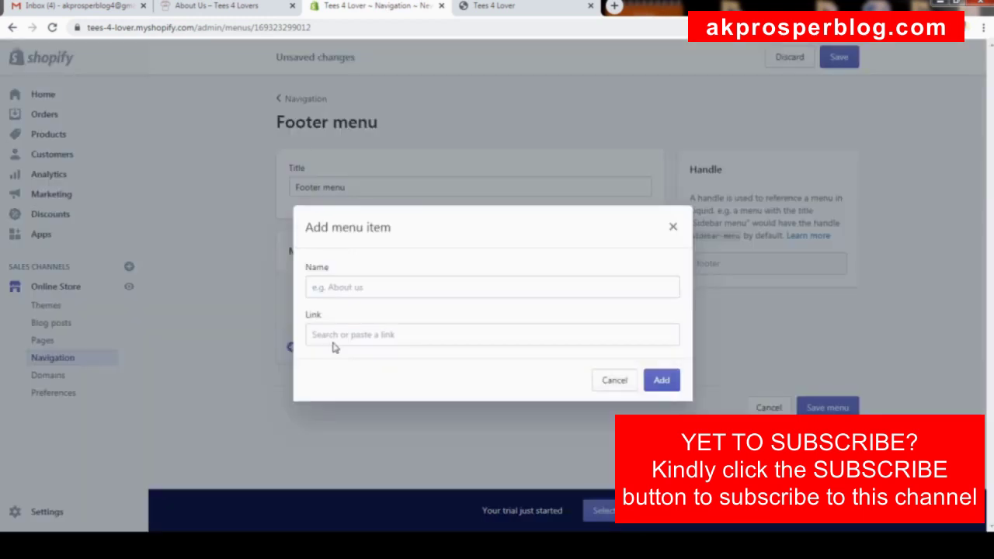
pyautogui.click(366, 286)
pyautogui.write('All Products')
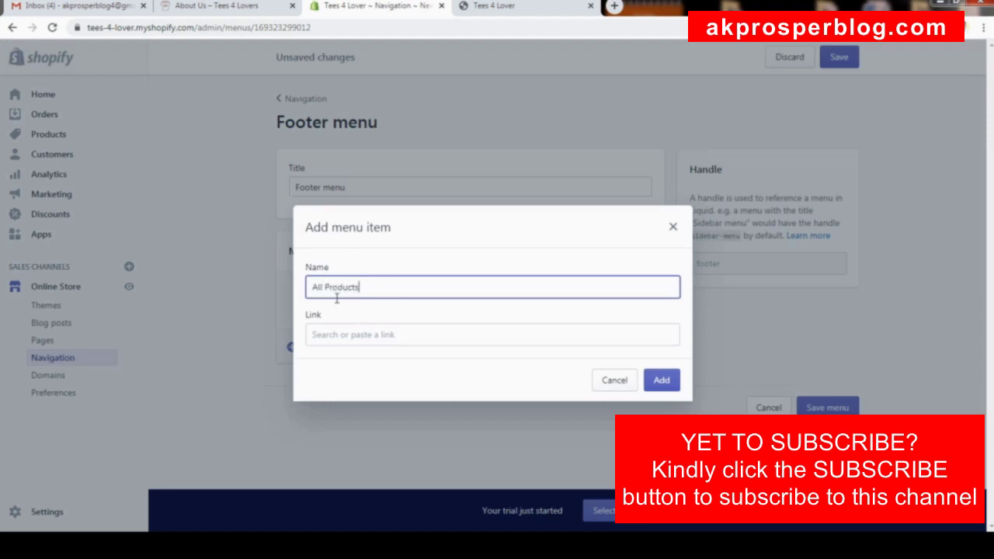
pyautogui.click(480, 331)
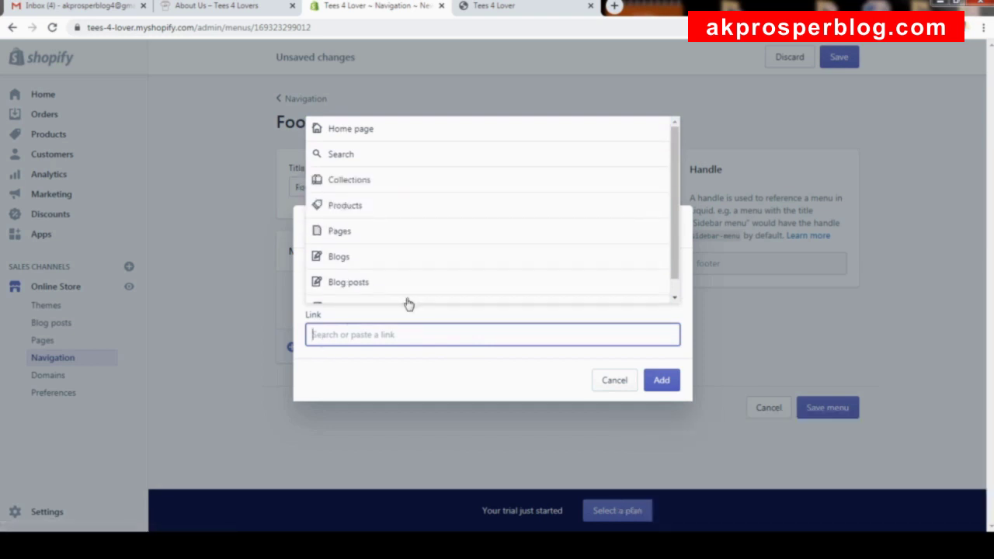
pyautogui.click(409, 178)
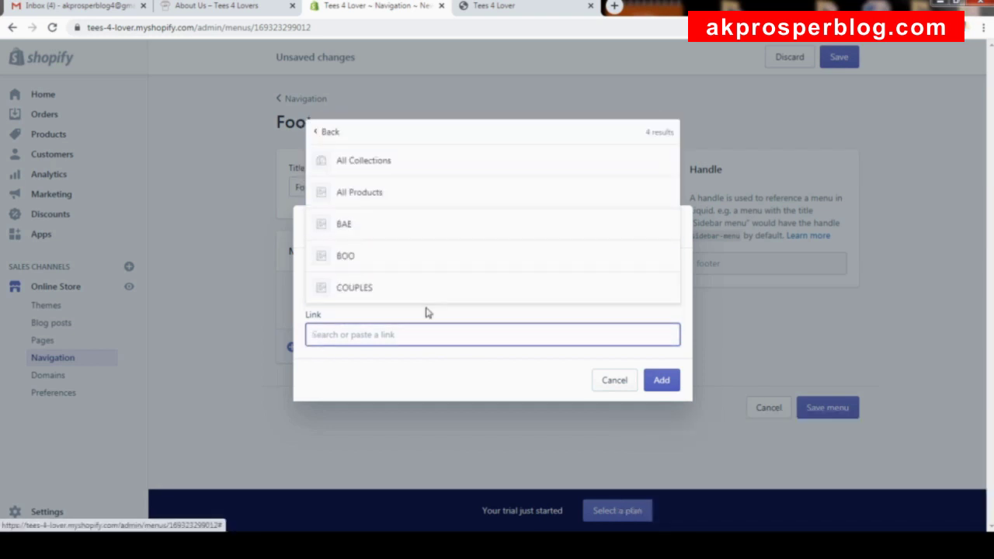
pyautogui.click(401, 191)
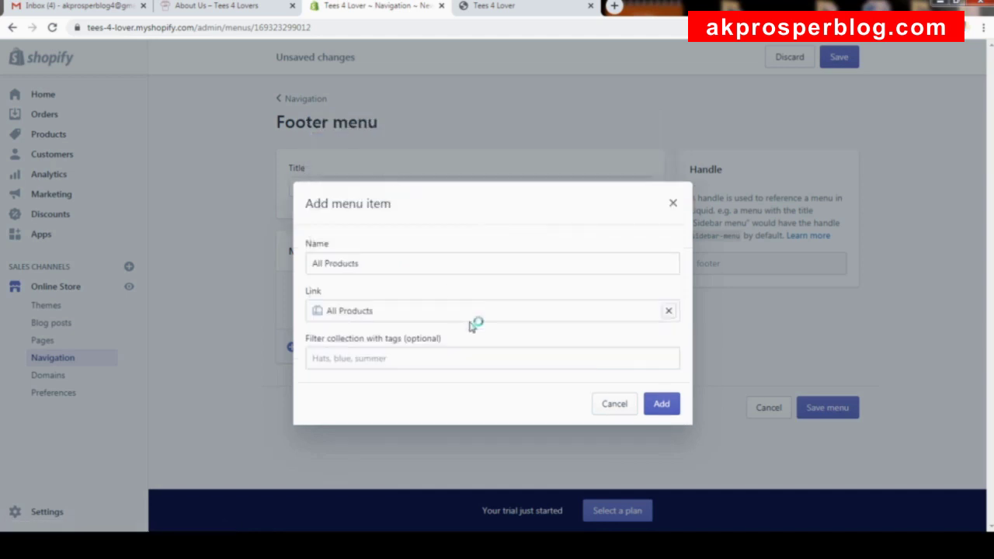
pyautogui.click(656, 405)
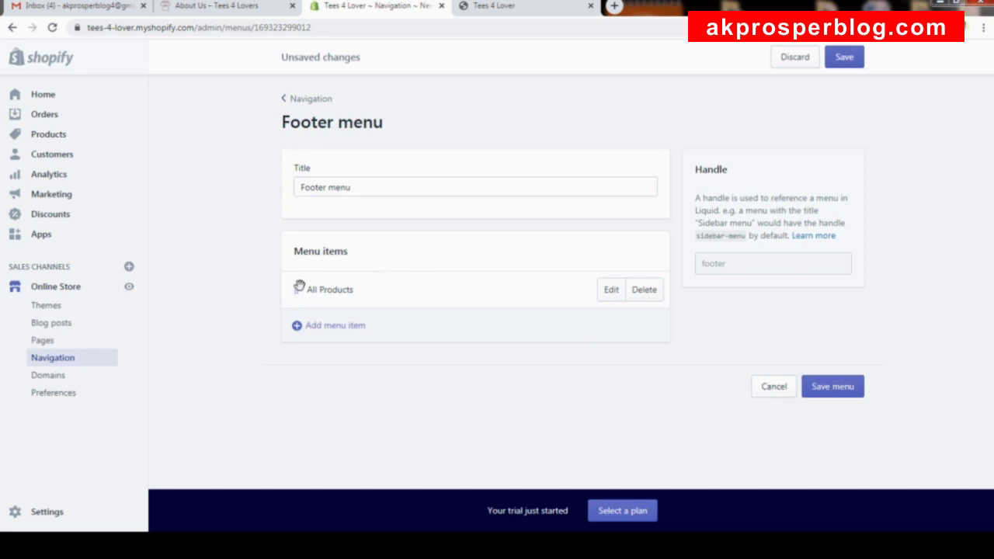
# Add an About Us footer item linked to the About Us page.
pyautogui.click(337, 327)
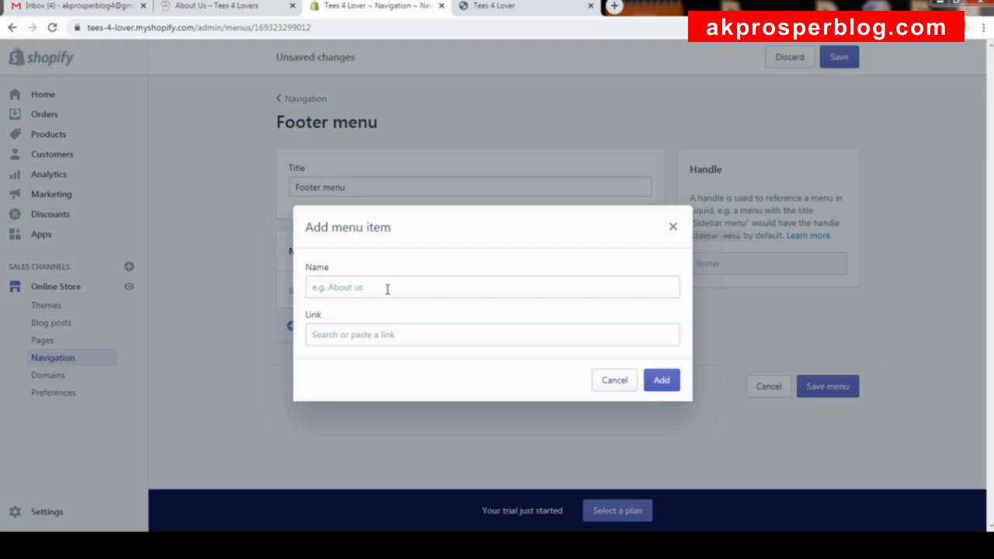
pyautogui.click(377, 334)
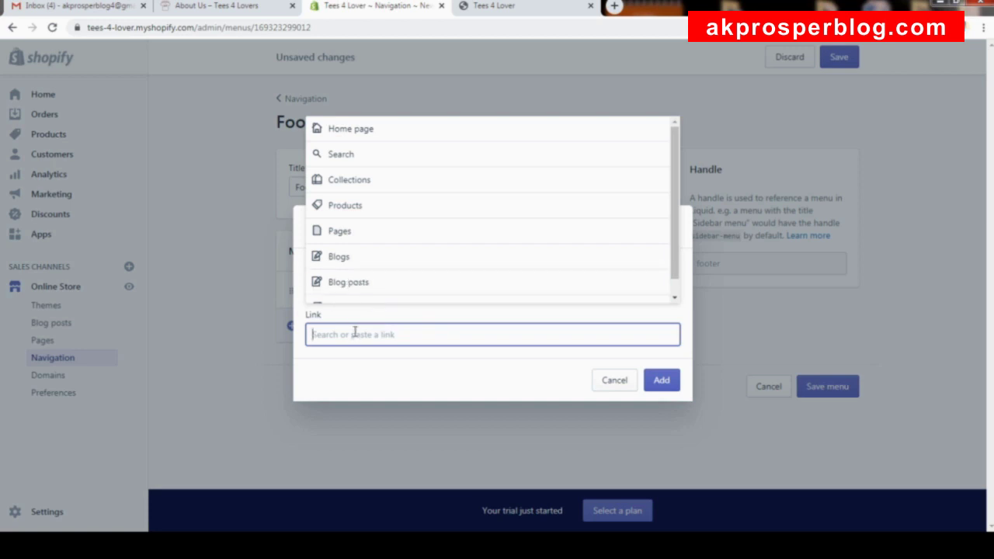
pyautogui.click(366, 237)
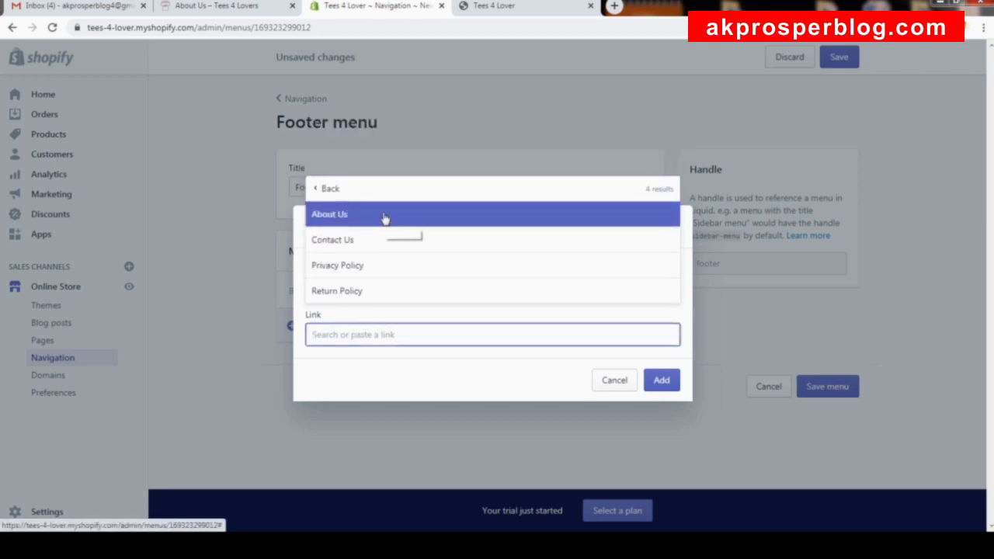
pyautogui.click(384, 219)
pyautogui.click(353, 285)
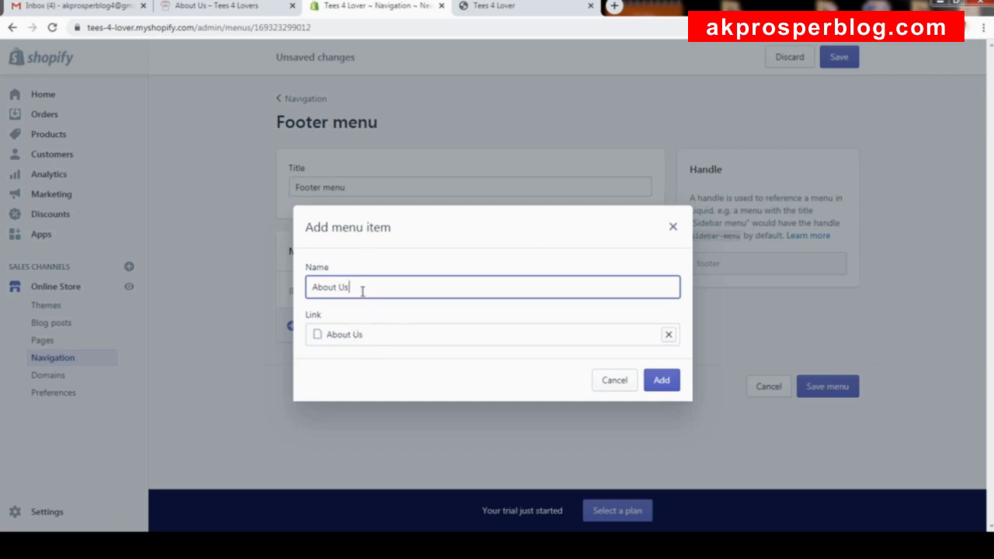
pyautogui.click(660, 381)
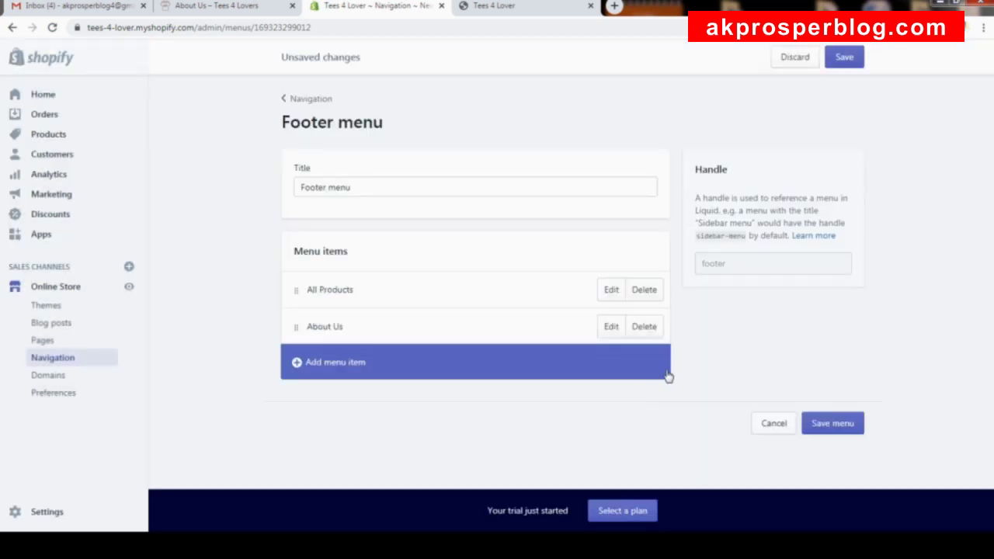
# Add a Contact Us footer item linked to the Contact Us page.
pyautogui.click(359, 368)
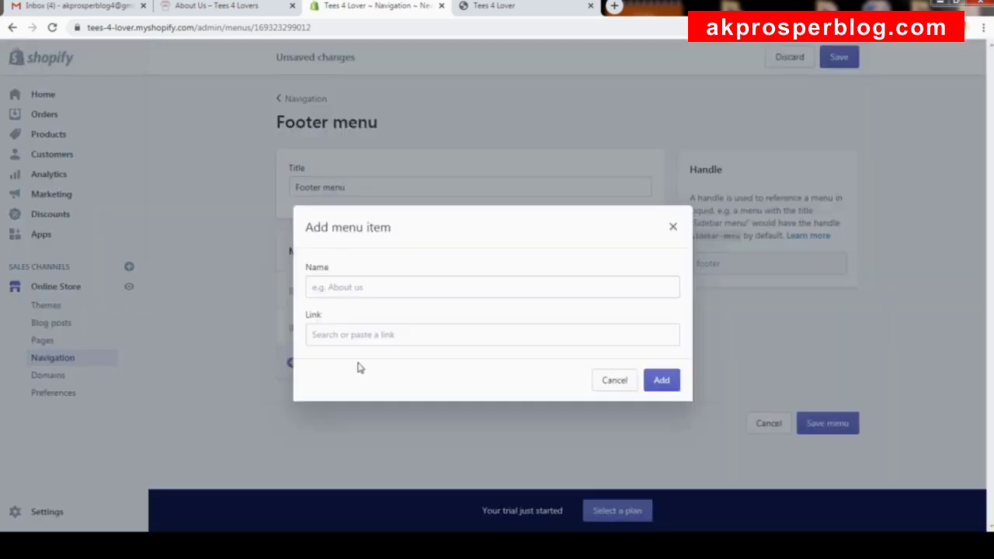
pyautogui.click(405, 329)
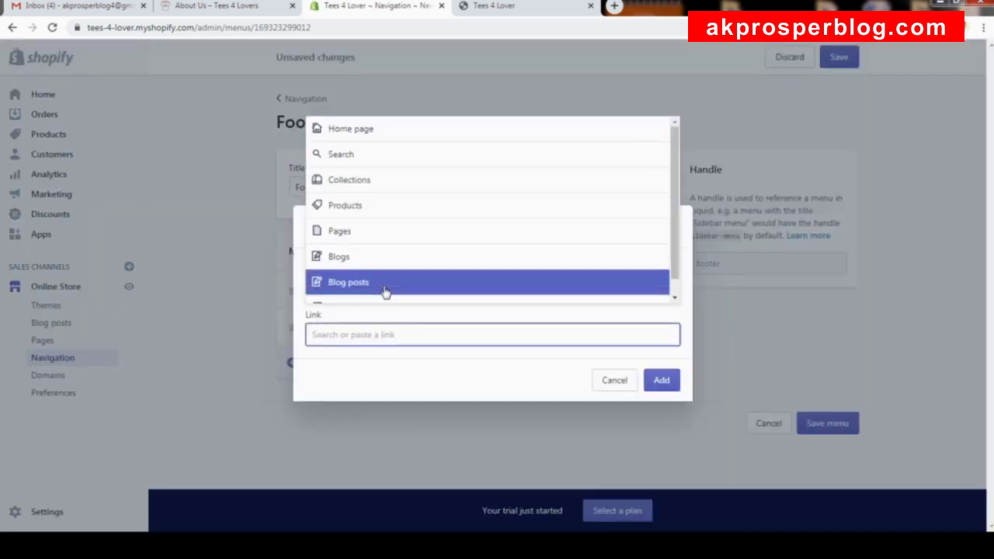
pyautogui.click(380, 232)
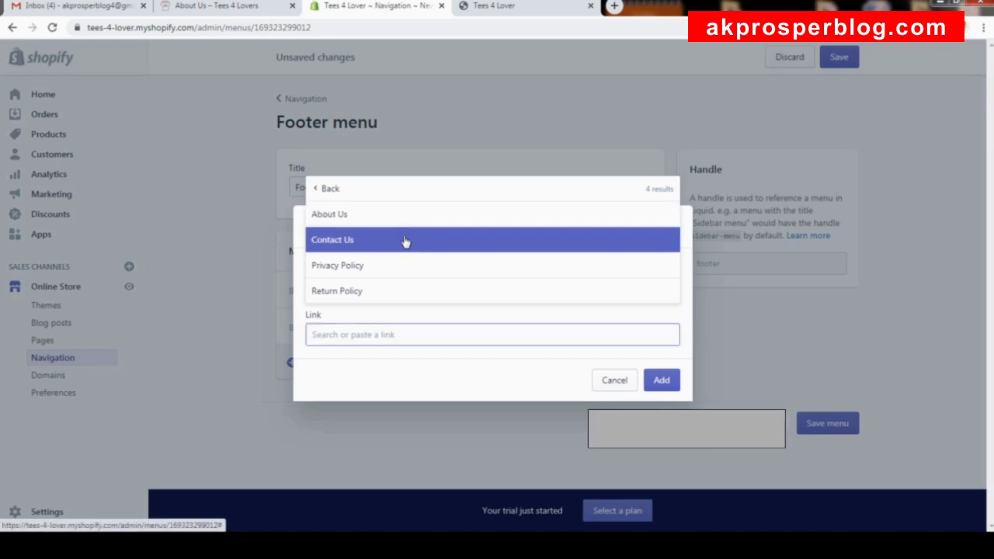
pyautogui.click(406, 239)
pyautogui.click(660, 380)
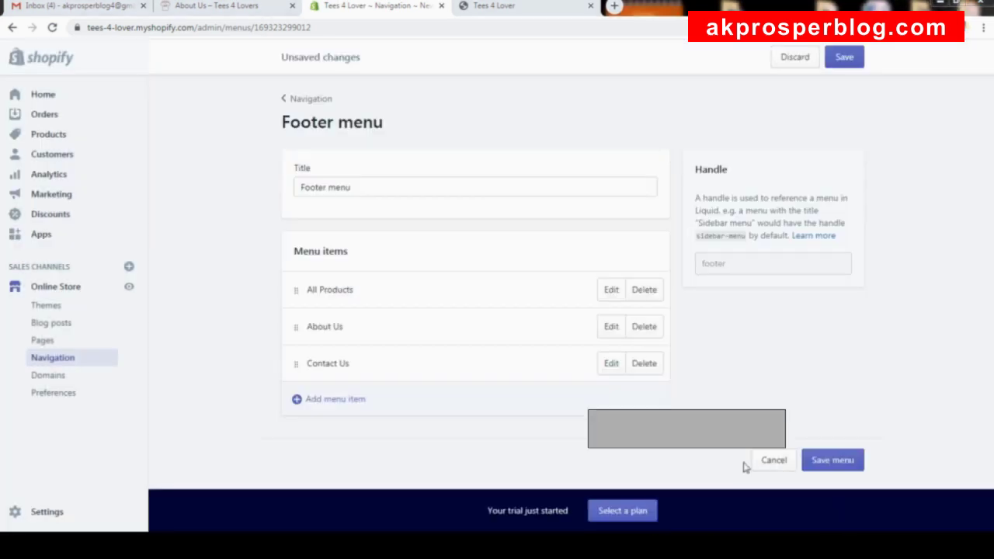
# Add a Privacy Policy footer item linked to the Privacy Policy page.
pyautogui.click(356, 399)
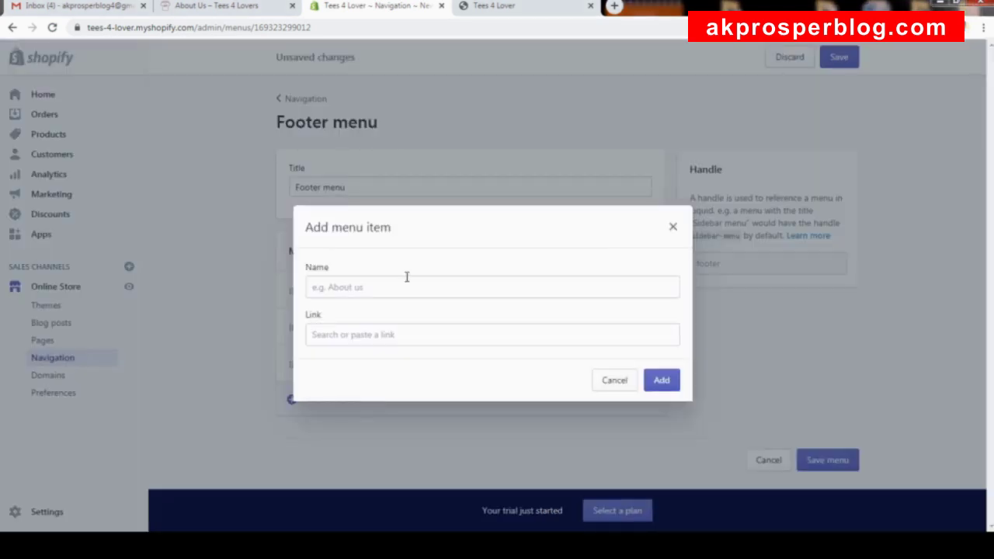
pyautogui.click(412, 335)
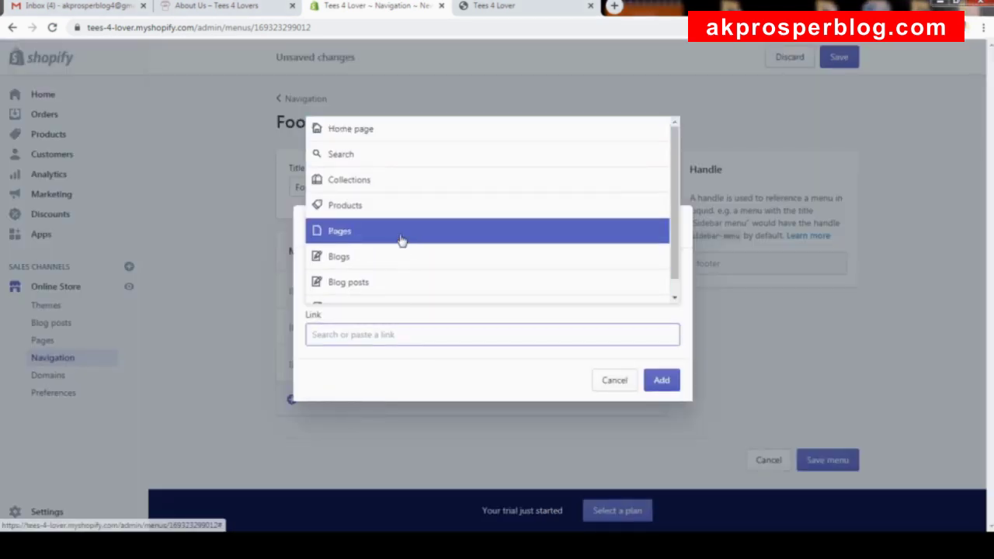
pyautogui.click(400, 237)
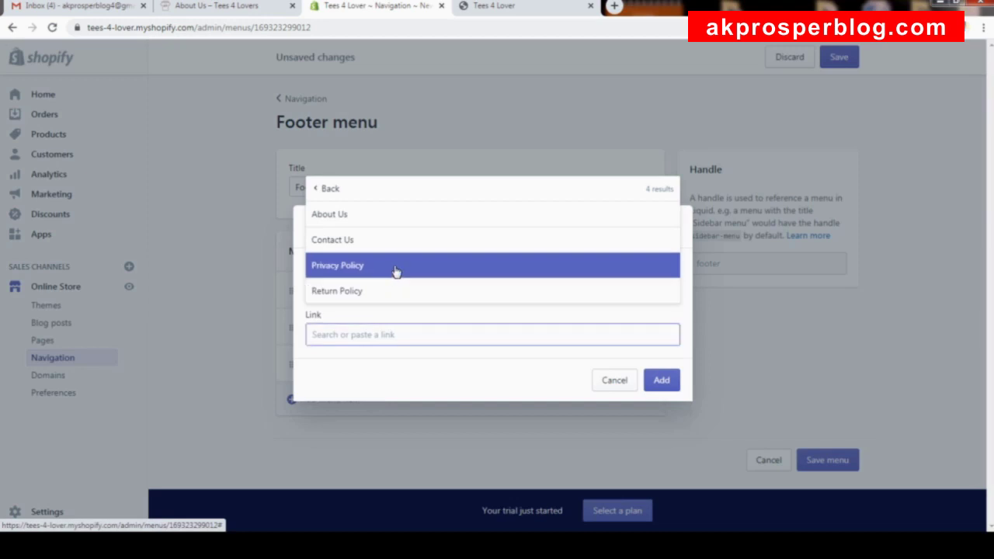
pyautogui.click(391, 268)
pyautogui.click(661, 381)
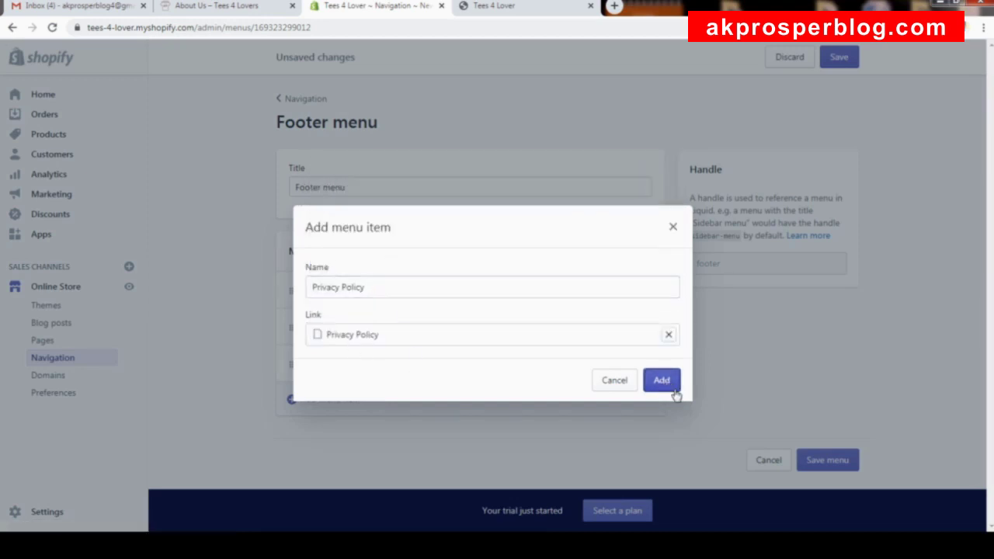
# Add a second Privacy Policy item, then remove the duplicate.
pyautogui.click(377, 432)
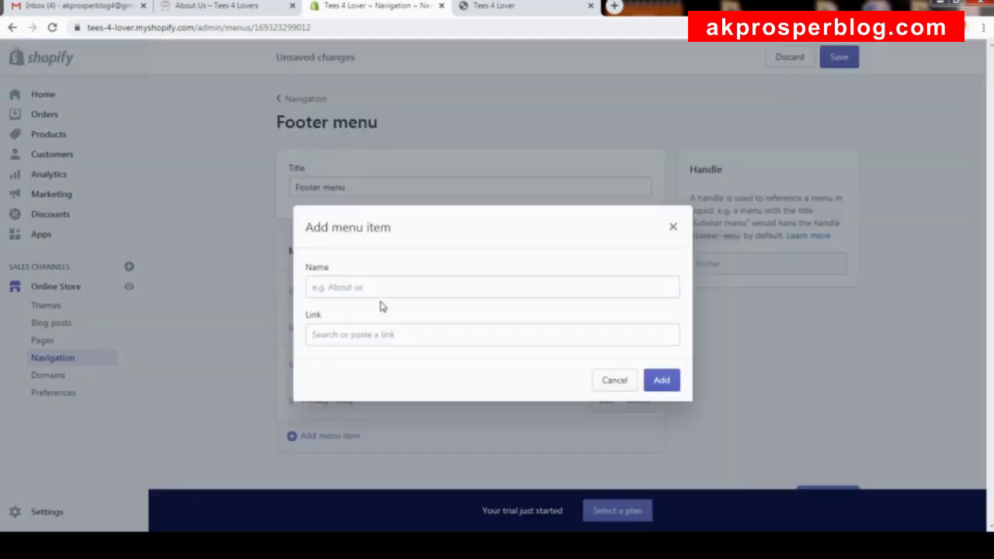
pyautogui.click(386, 335)
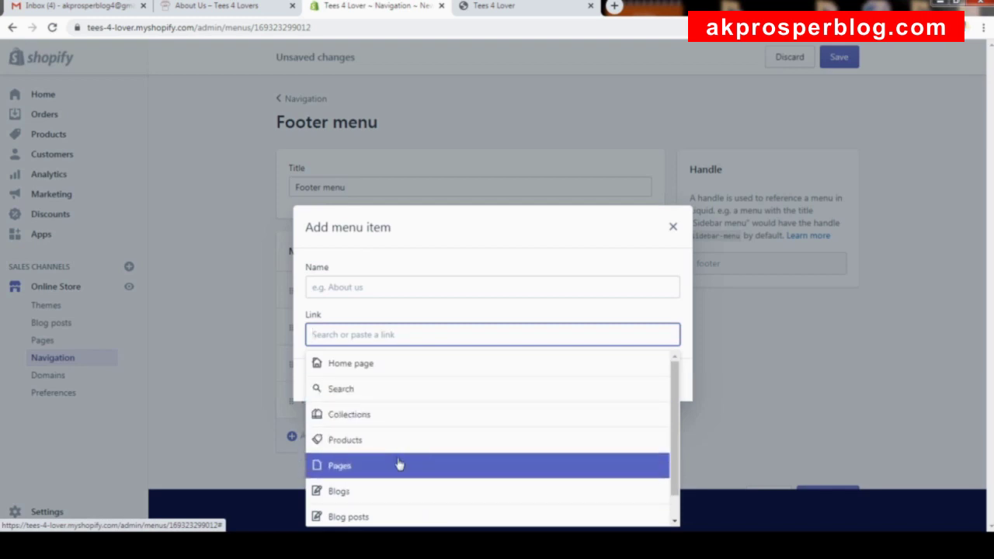
pyautogui.click(399, 464)
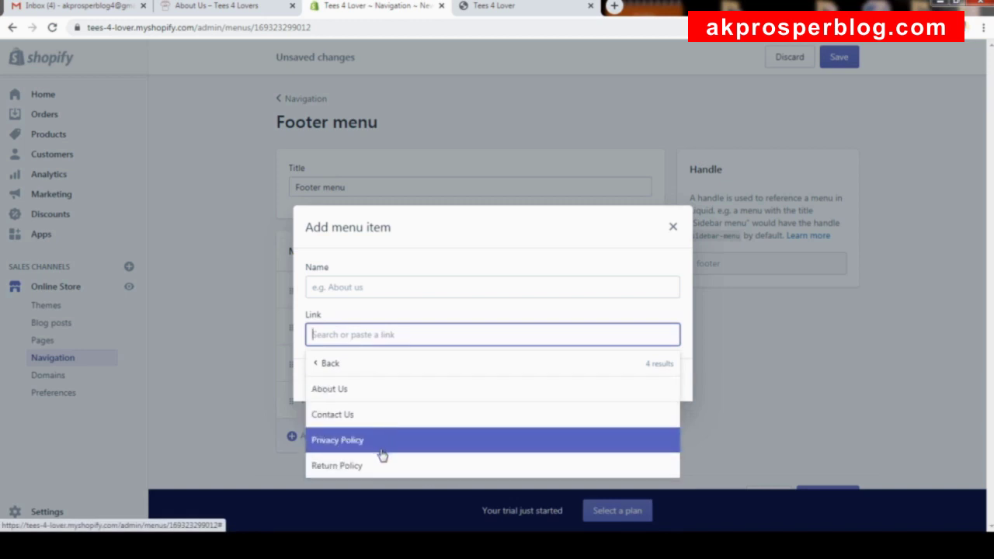
pyautogui.click(380, 440)
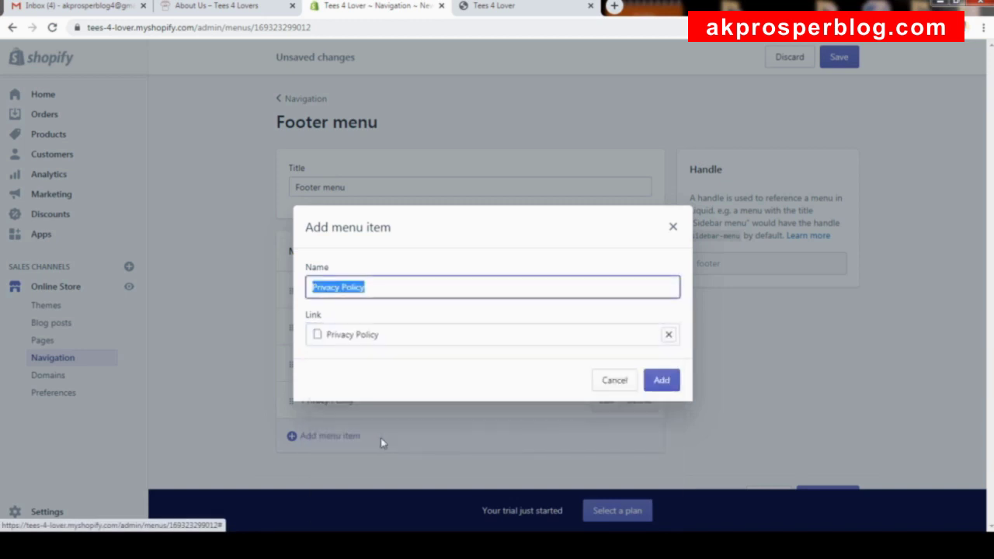
pyautogui.click(666, 382)
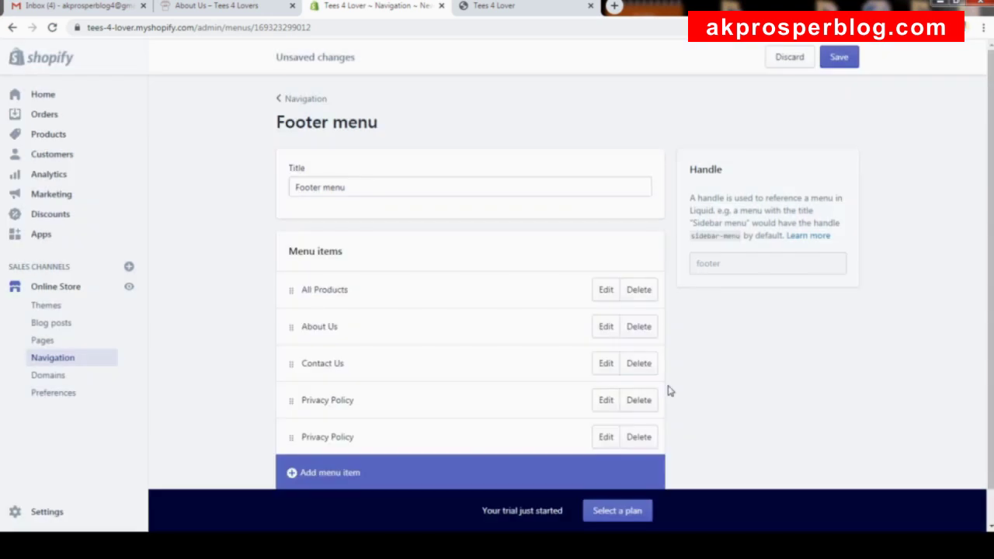
pyautogui.scroll(-1, 664, 391)
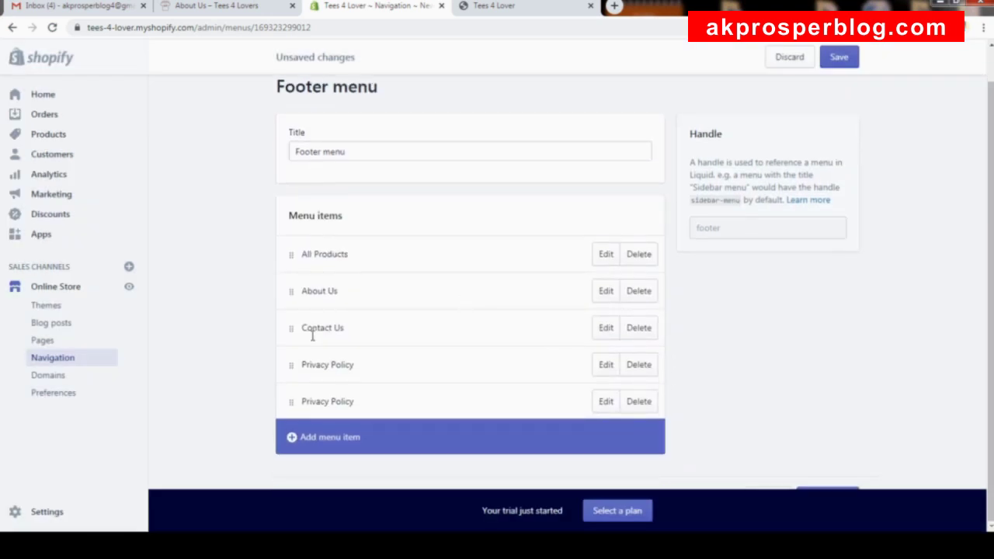
pyautogui.click(646, 409)
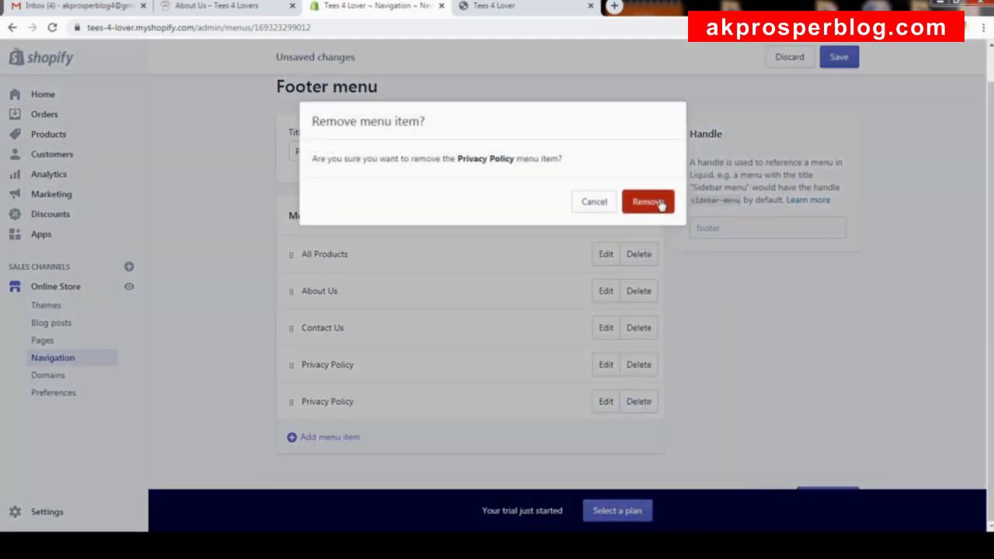
pyautogui.press('Return')
# Link a new footer menu item to the Return Policy page.
pyautogui.click(399, 441)
pyautogui.click(426, 337)
pyautogui.click(410, 465)
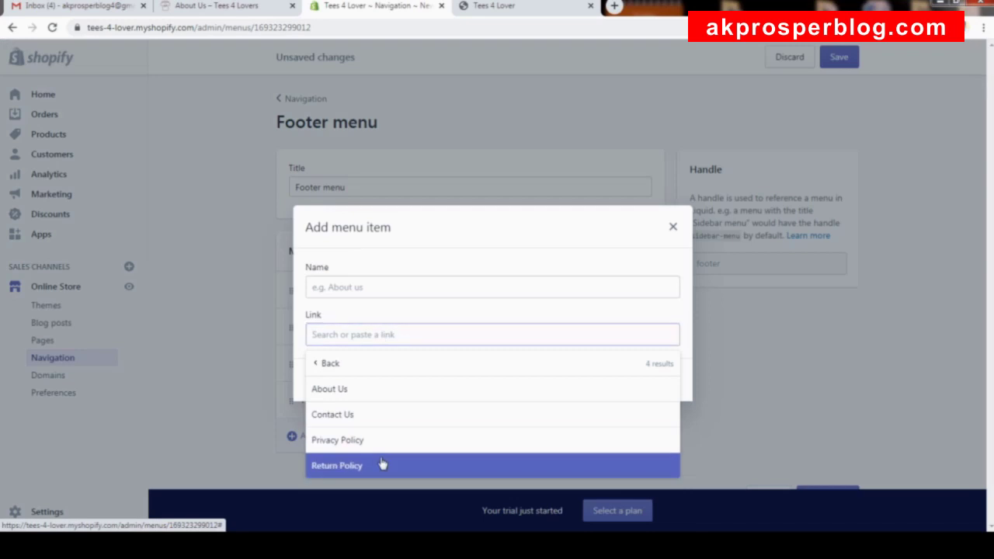
pyautogui.click(384, 466)
# Add the Return Policy item and move Privacy Policy below it.
pyautogui.click(668, 380)
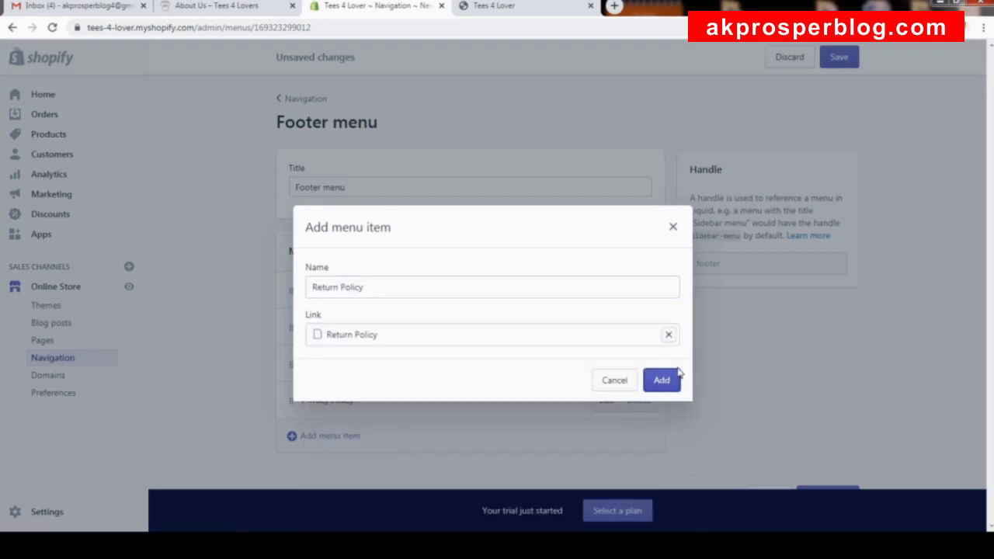
pyautogui.scroll(-1, 319, 338)
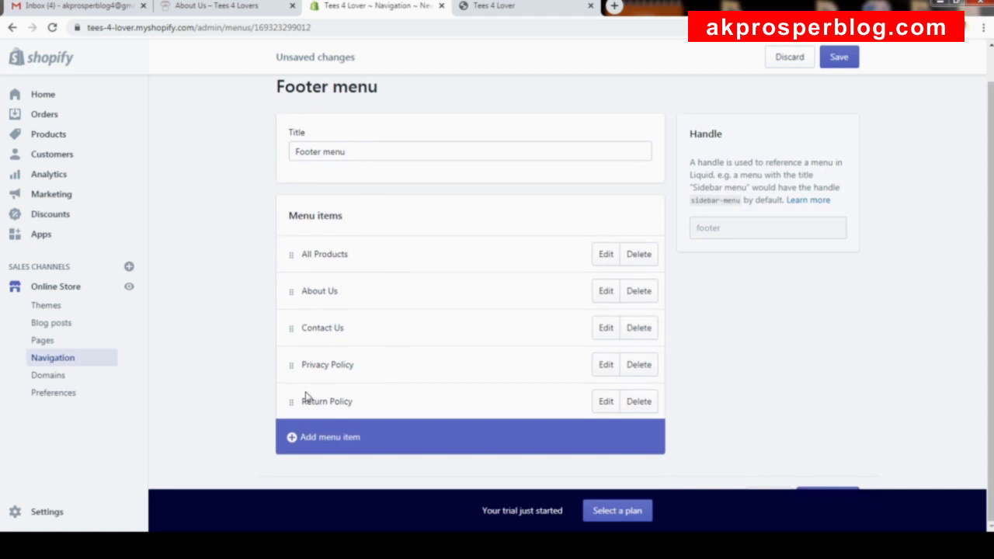
pyautogui.moveTo(291, 365); pyautogui.dragTo(296, 423)
pyautogui.scroll(-1, 355, 326)
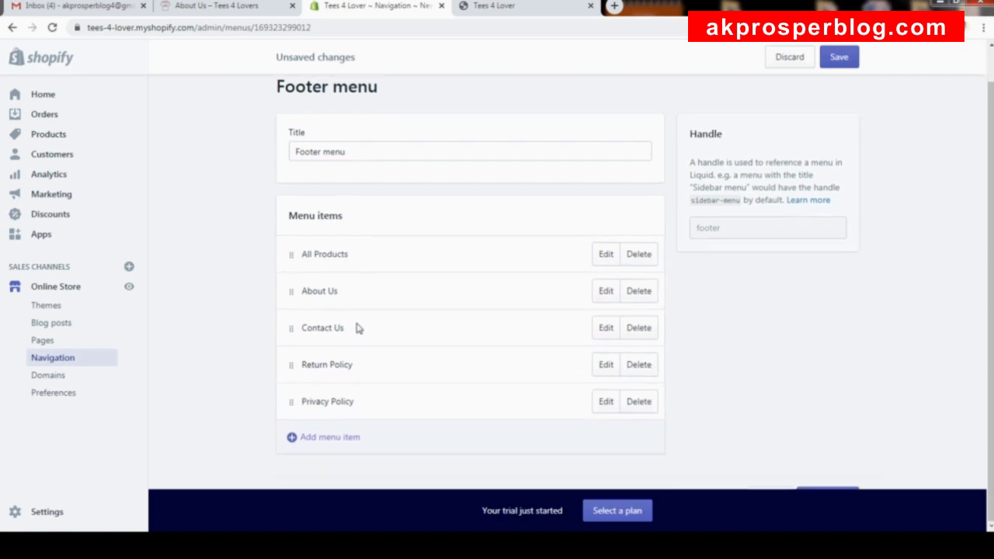
# Reorder items to All Products, About Us (un-nested), Contact Us, Return Policy, Privacy Policy.
pyautogui.moveTo(290, 326); pyautogui.dragTo(306, 388)
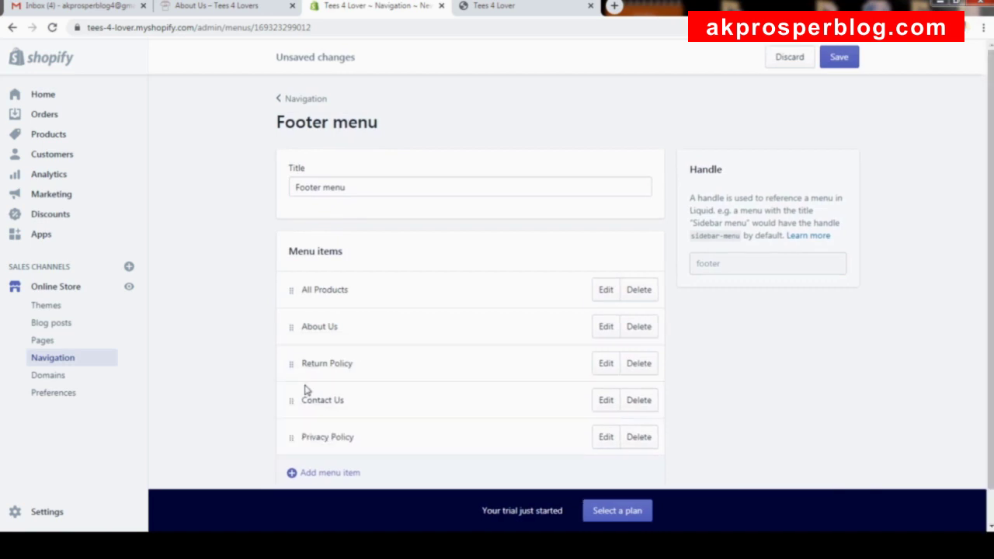
pyautogui.scroll(-1, 371, 344)
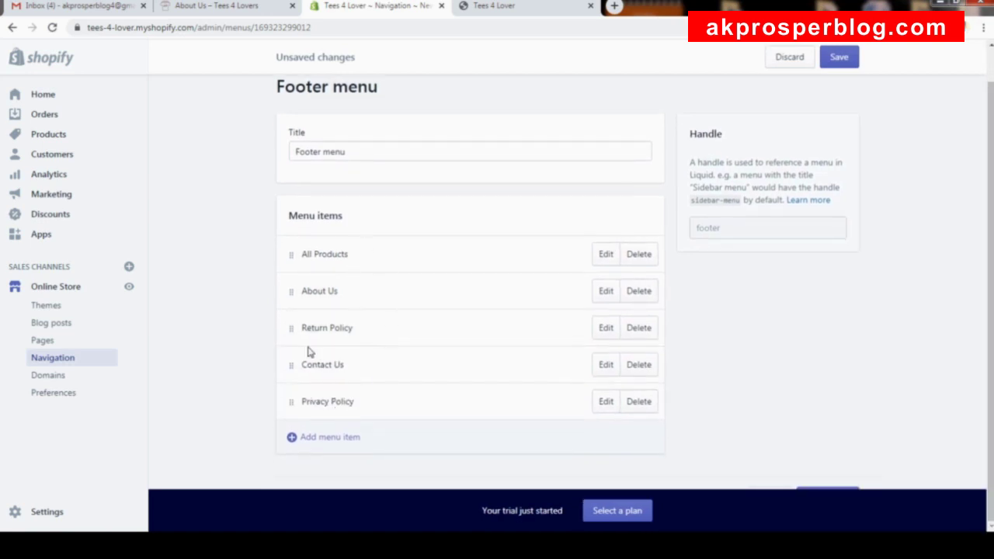
pyautogui.moveTo(288, 365); pyautogui.dragTo(303, 314)
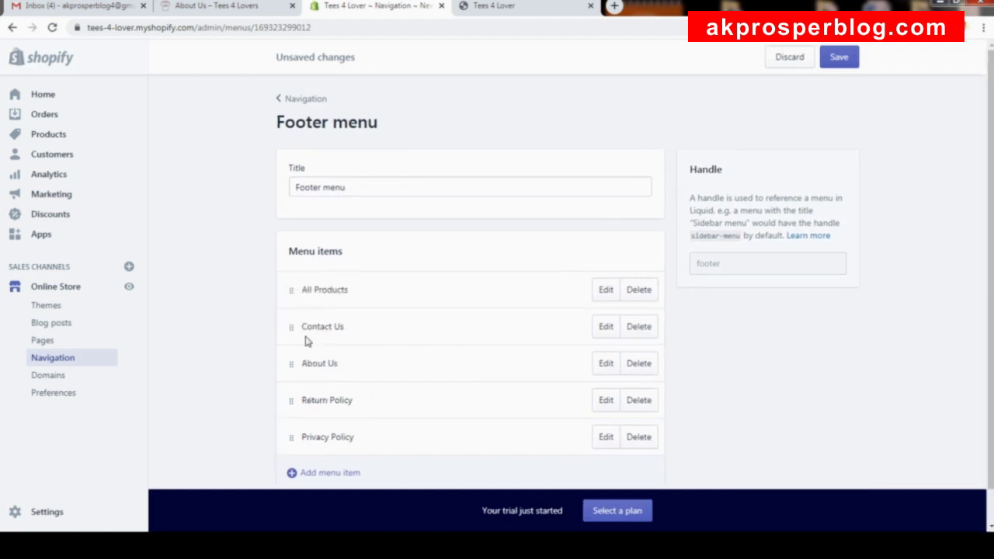
pyautogui.moveTo(293, 365); pyautogui.dragTo(379, 381)
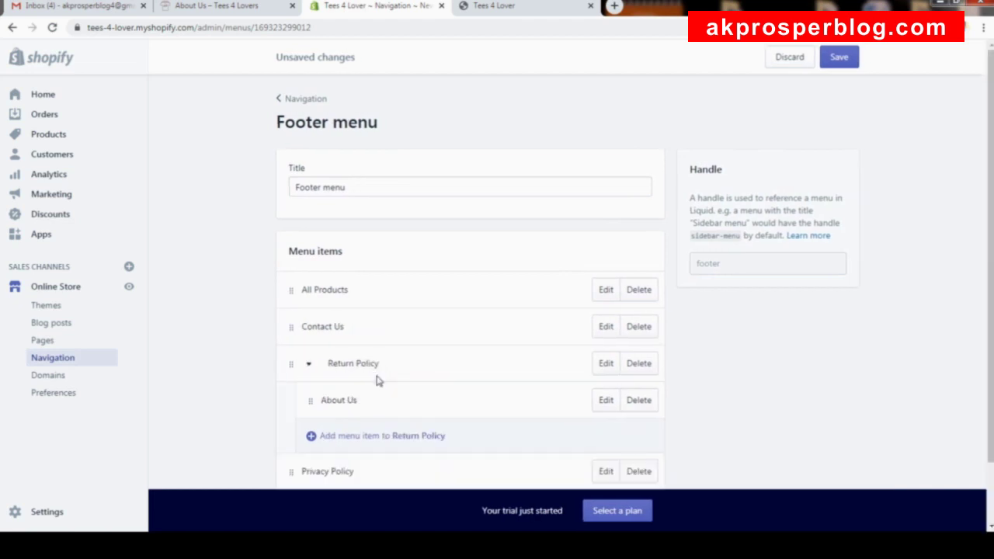
pyautogui.scroll(-2, 380, 410)
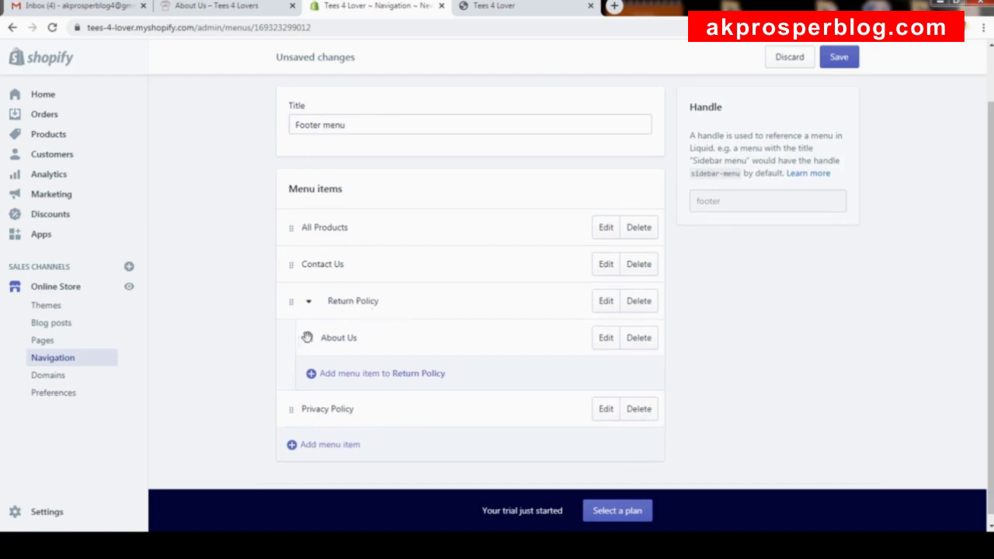
pyautogui.moveTo(309, 338); pyautogui.dragTo(296, 314)
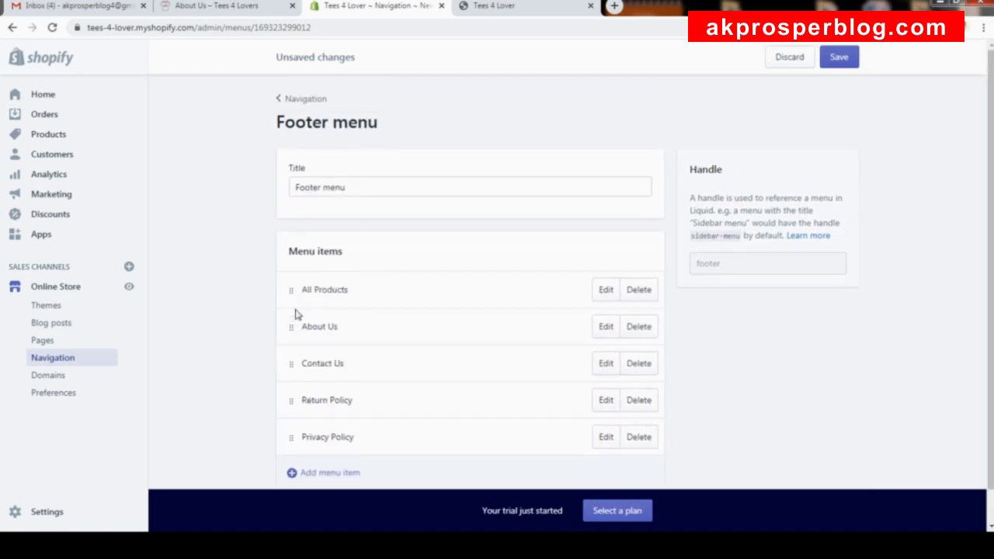
pyautogui.scroll(-1, 469, 344)
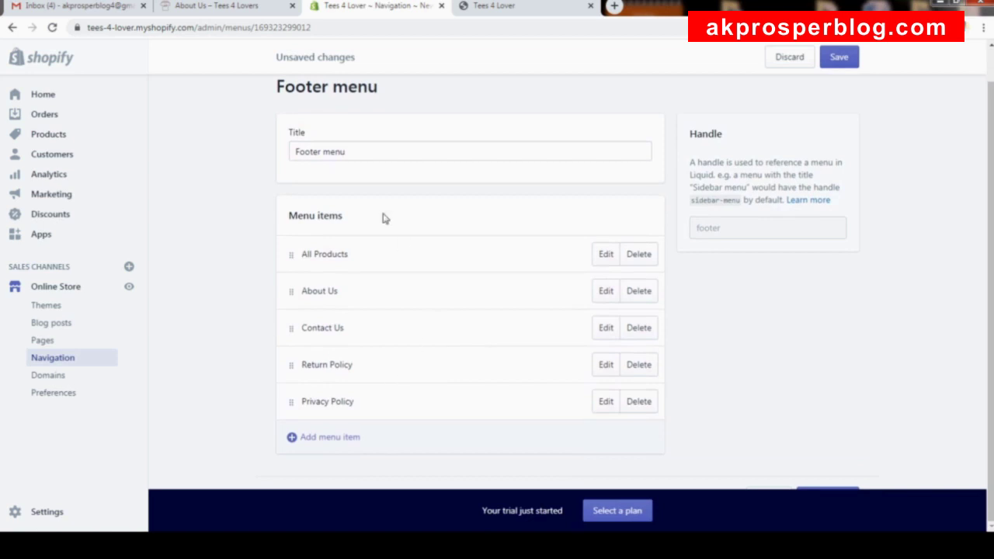
# Save the Footer menu, open the Main menu, and begin removing its Catalog item.
pyautogui.click(839, 61)
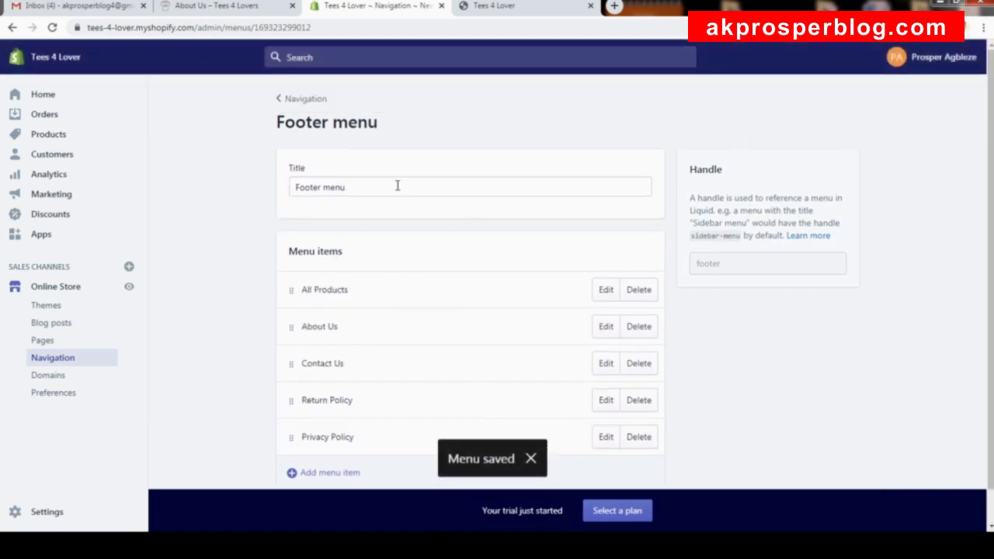
pyautogui.click(304, 98)
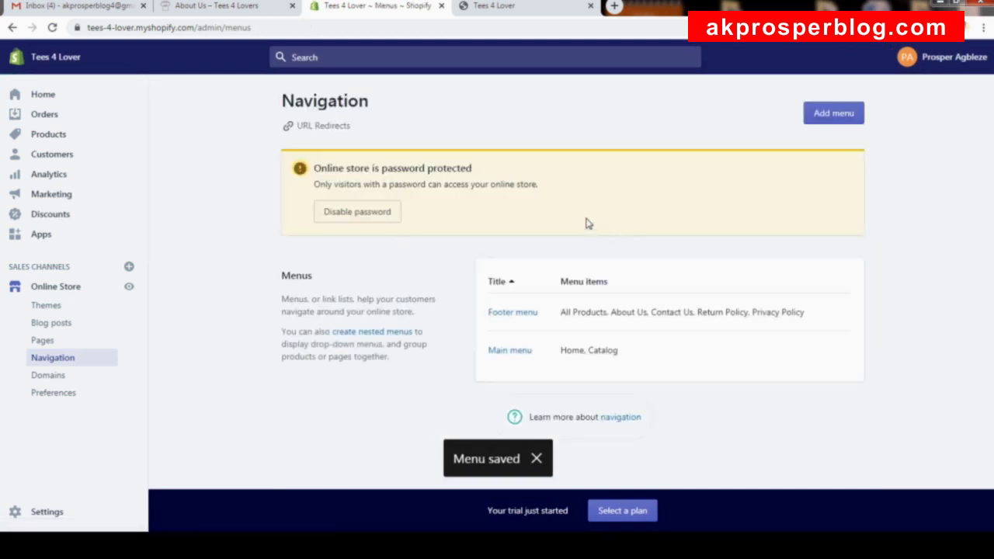
pyautogui.click(516, 351)
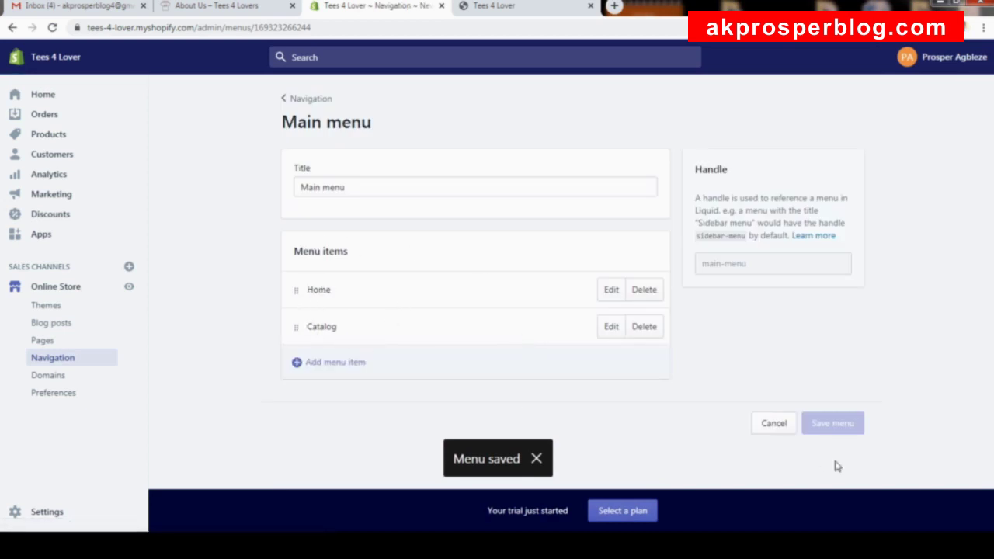
pyautogui.click(637, 329)
# Remove Catalog from the Main menu, start a new item, and check the reference store's navigation.
pyautogui.click(645, 199)
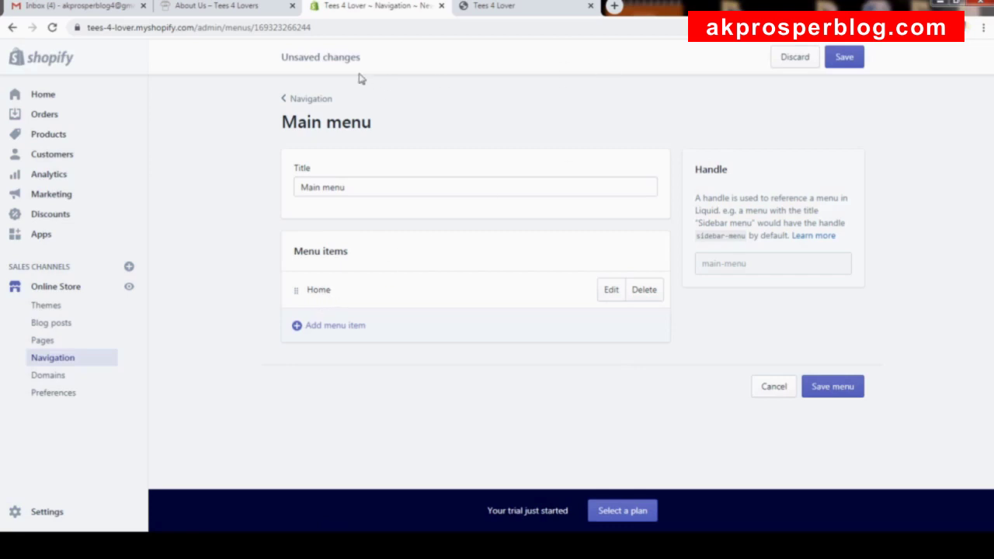
pyautogui.click(195, 11)
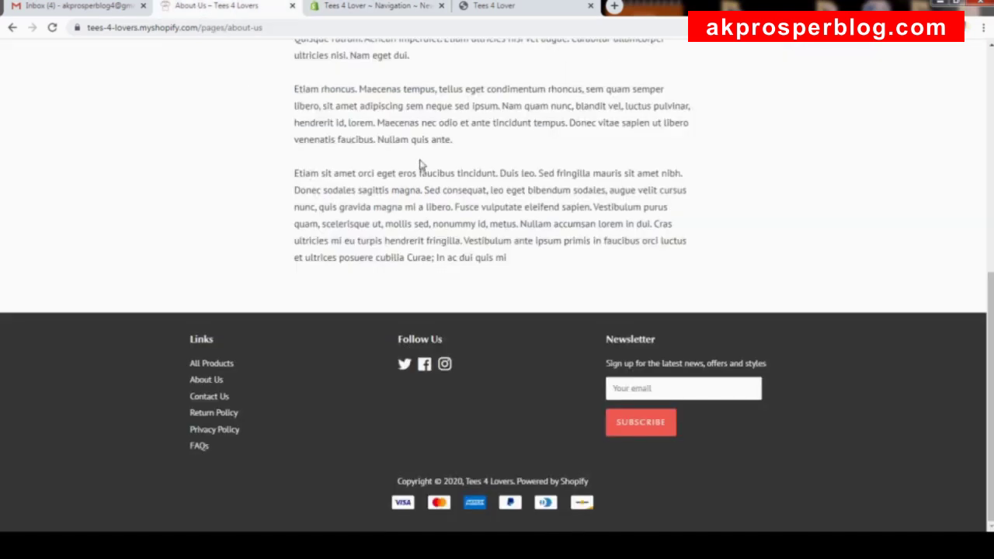
pyautogui.scroll(6, 415, 163)
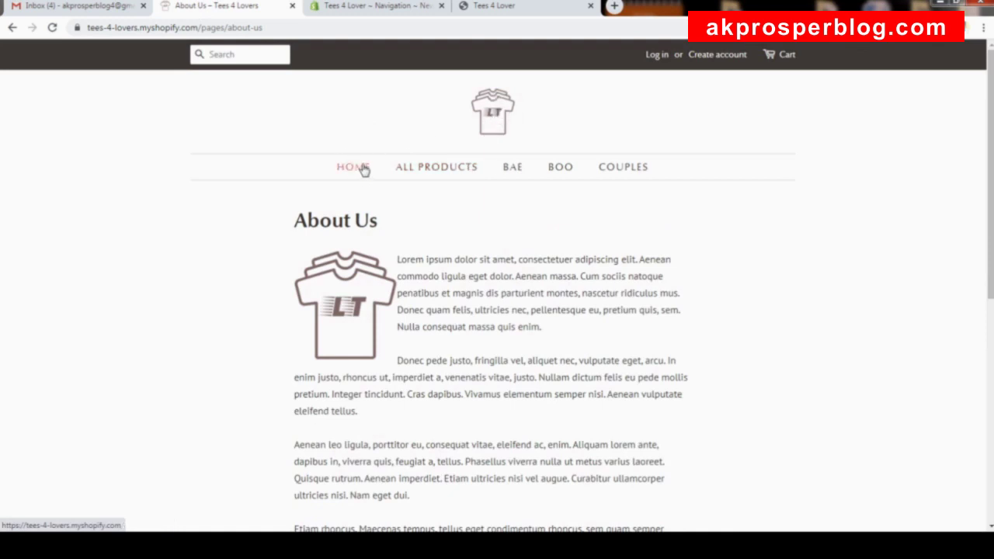
pyautogui.click(382, 8)
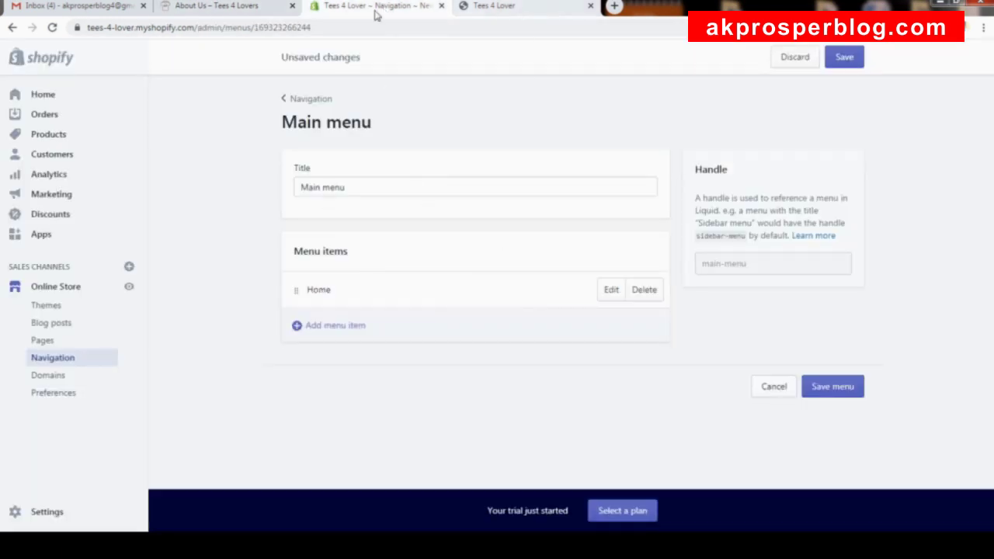
pyautogui.click(342, 326)
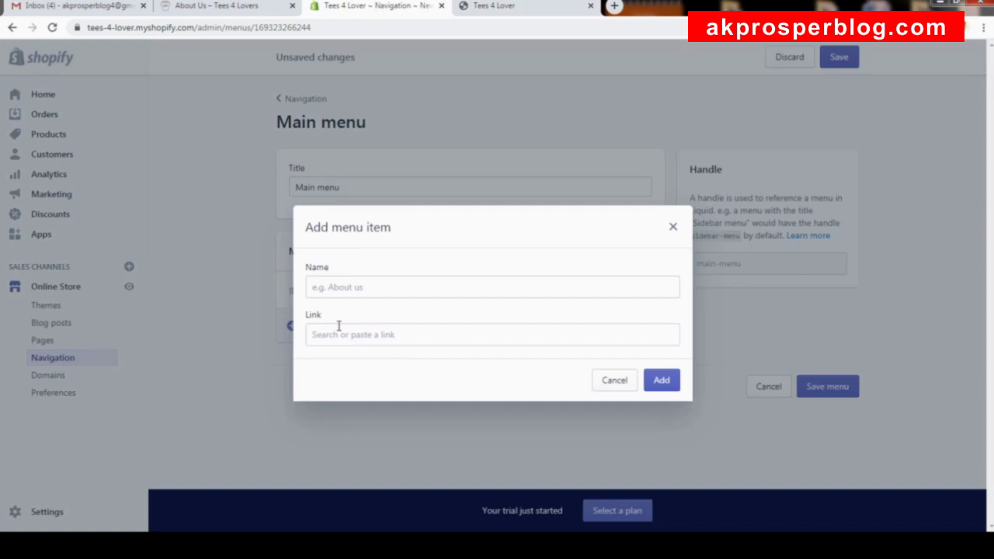
pyautogui.click(384, 288)
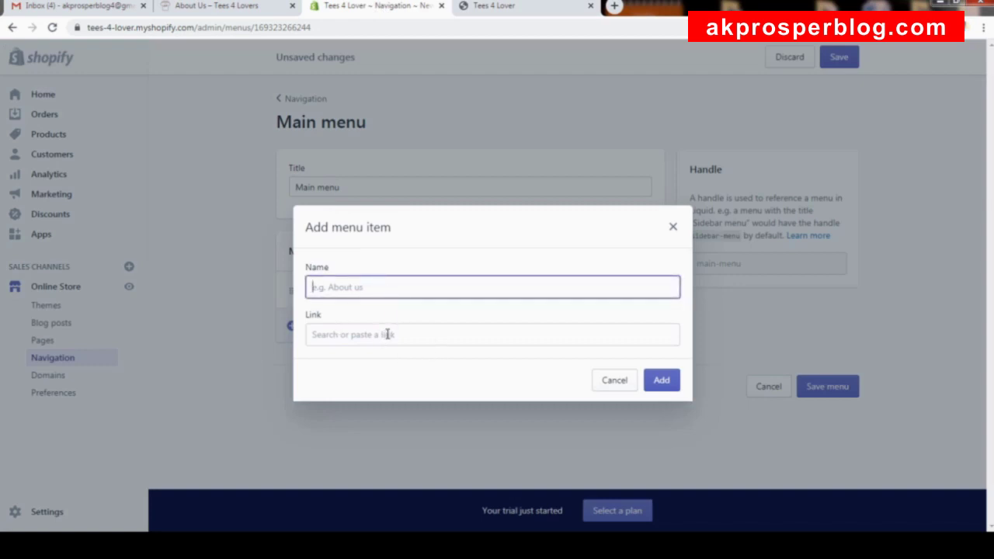
pyautogui.click(224, 5)
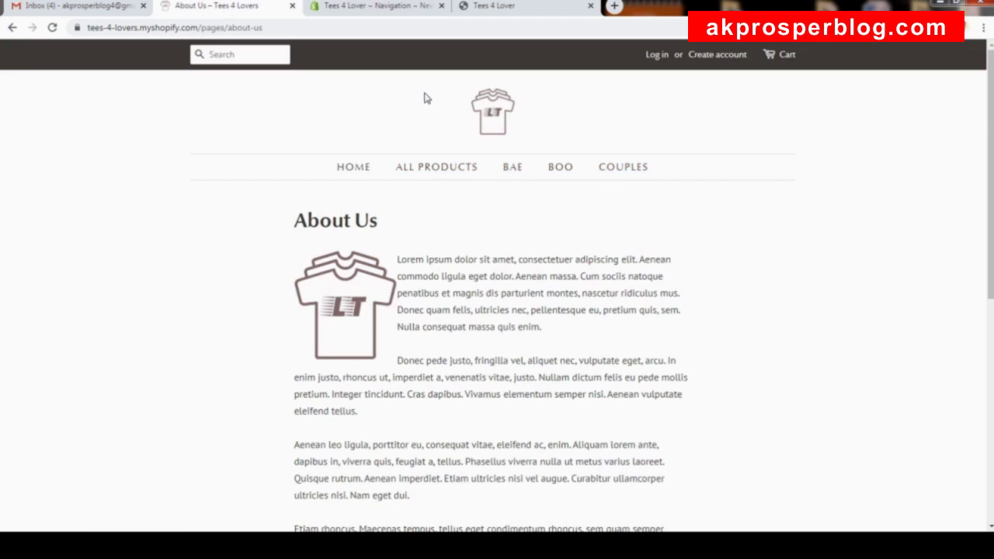
# Add an ALL PRODUCTS main menu item linked to the All Products collection, below Home.
pyautogui.click(381, 7)
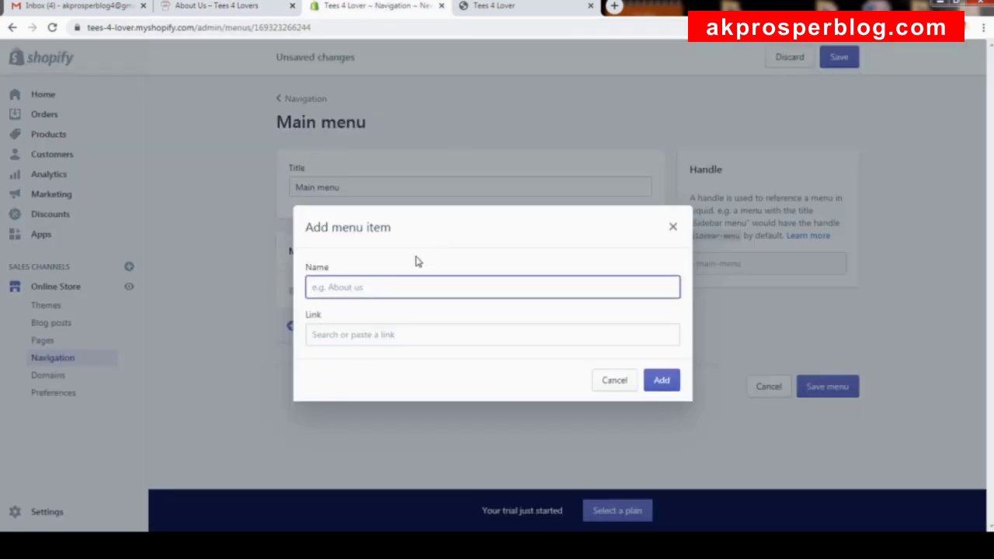
pyautogui.write('AL')
pyautogui.hotkey('ctrl', 'shift', 'Left')
pyautogui.hotkey('ctrl', 'shift', 'Left')
pyautogui.write('aLL')
pyautogui.hotkey('ctrl', 'shift', 'Left')
pyautogui.write('AL')
pyautogui.click(420, 335)
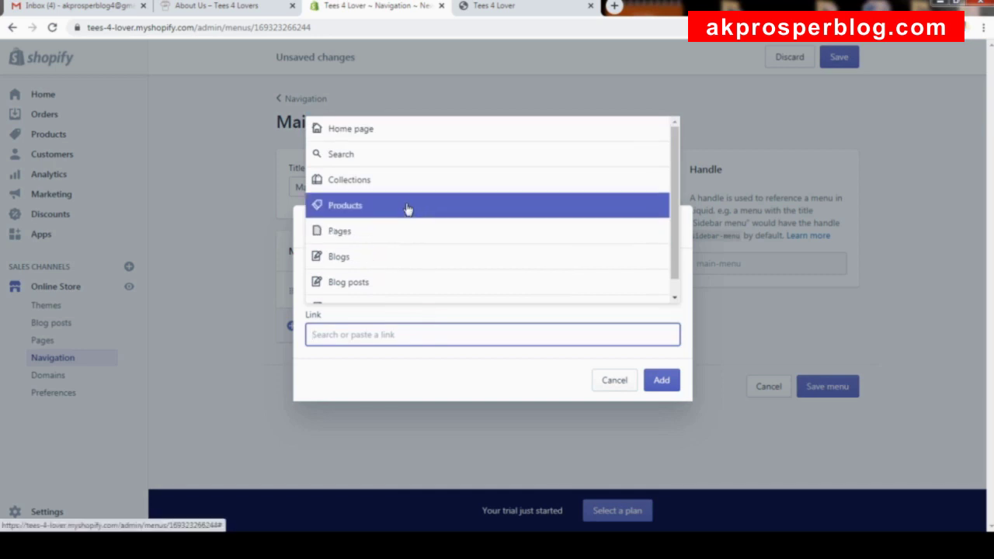
pyautogui.click(406, 207)
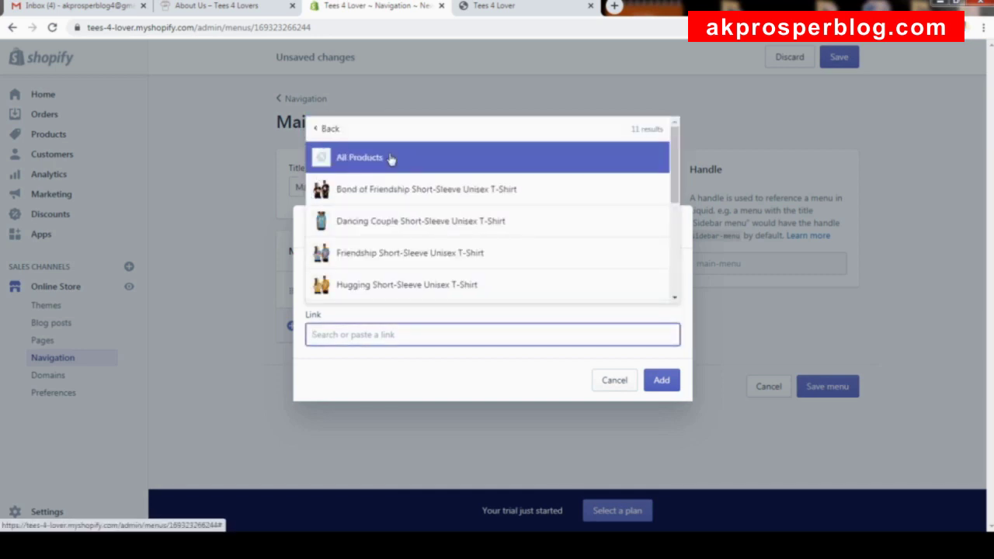
pyautogui.click(391, 158)
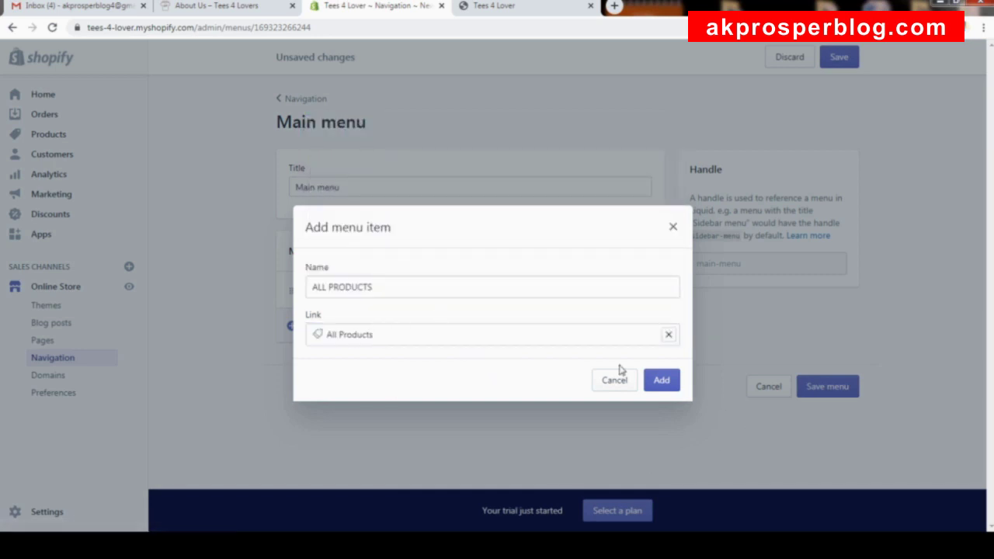
pyautogui.click(664, 380)
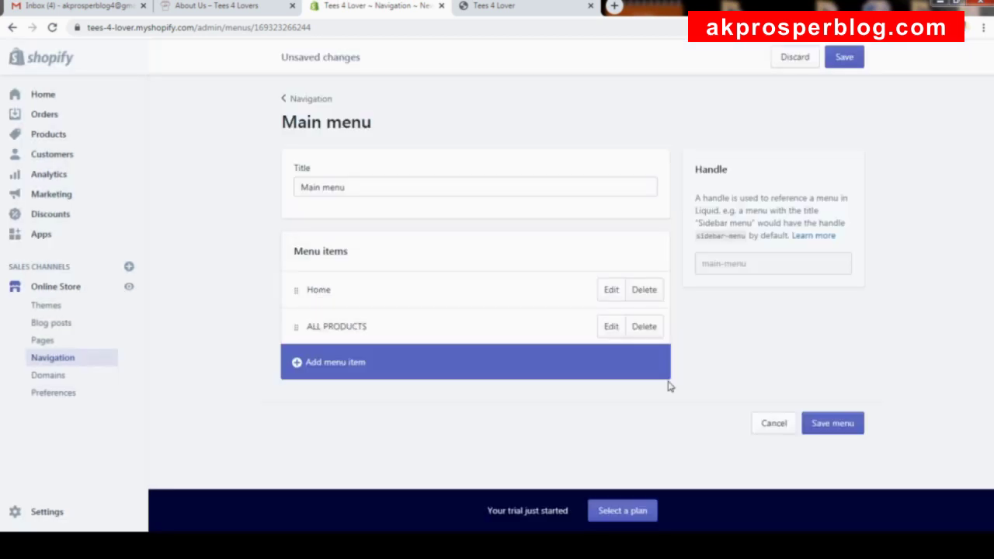
pyautogui.click(378, 368)
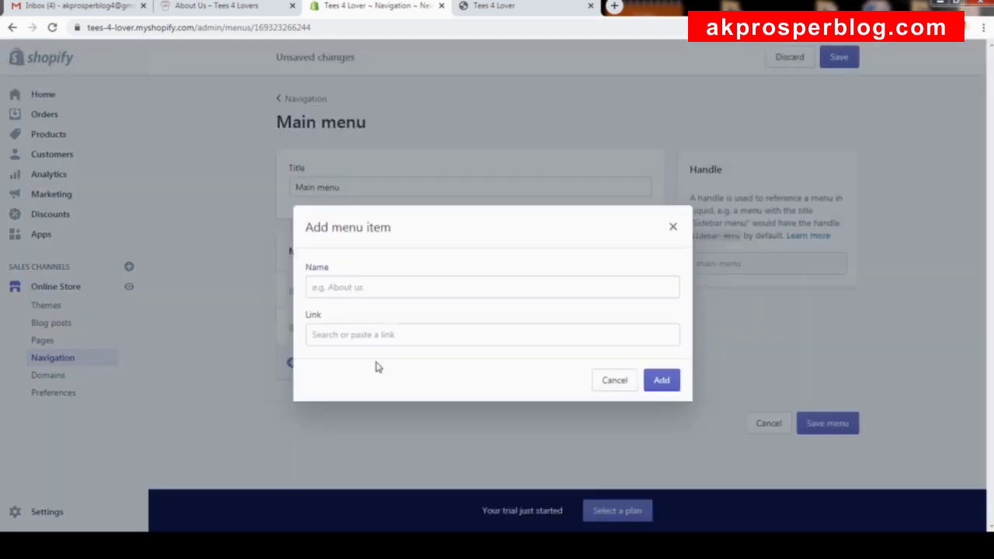
# Add a FOR BAE main menu item linked to the BAE collection.
pyautogui.click(400, 293)
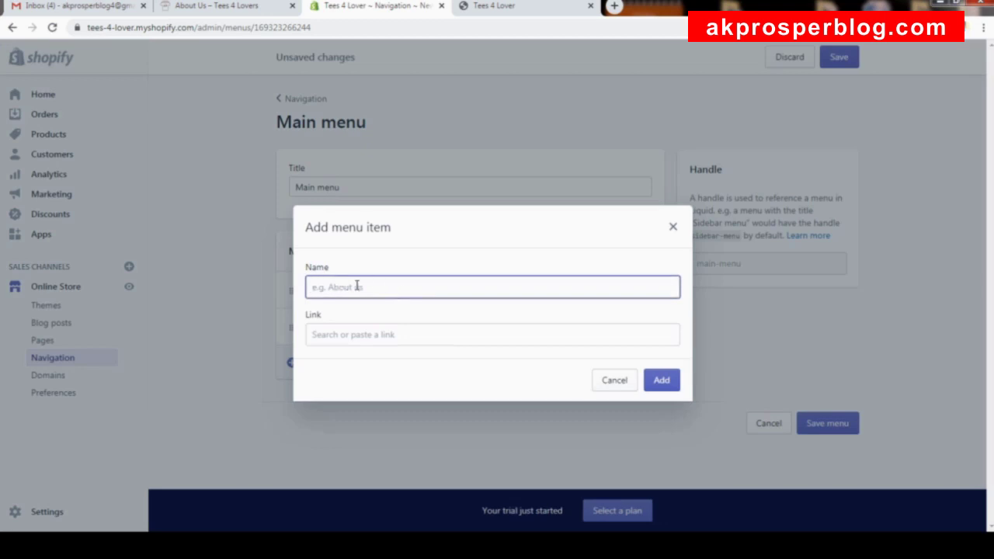
pyautogui.click(380, 335)
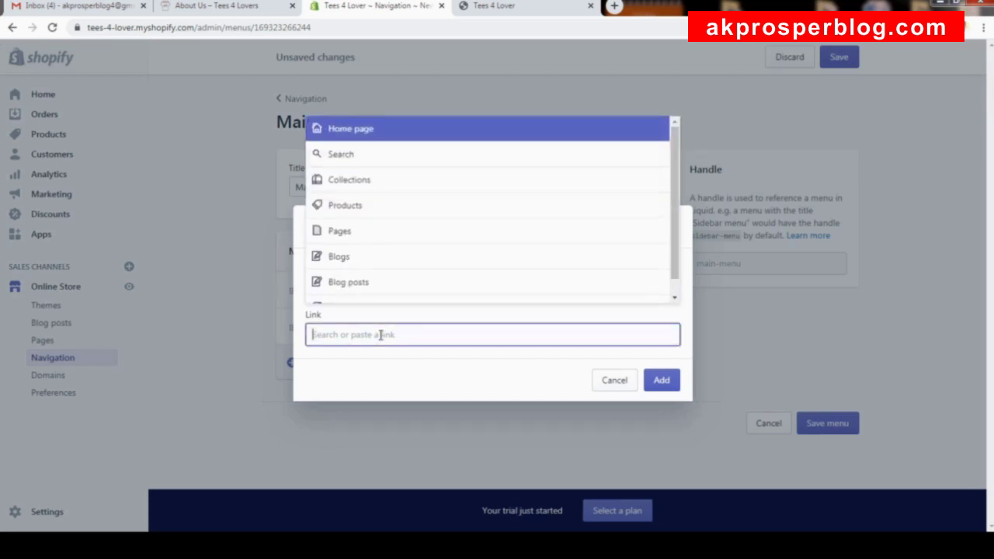
pyautogui.click(367, 186)
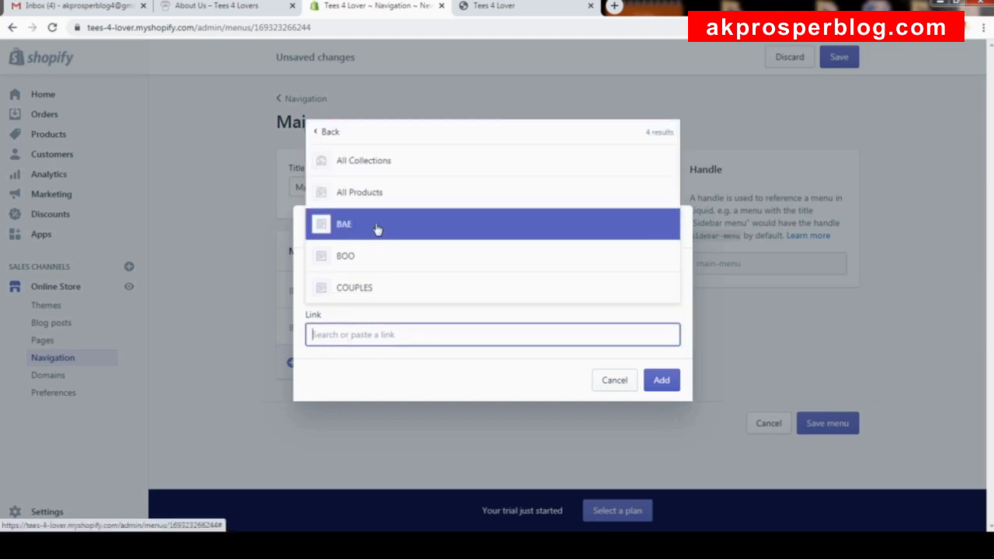
pyautogui.click(376, 229)
pyautogui.click(350, 263)
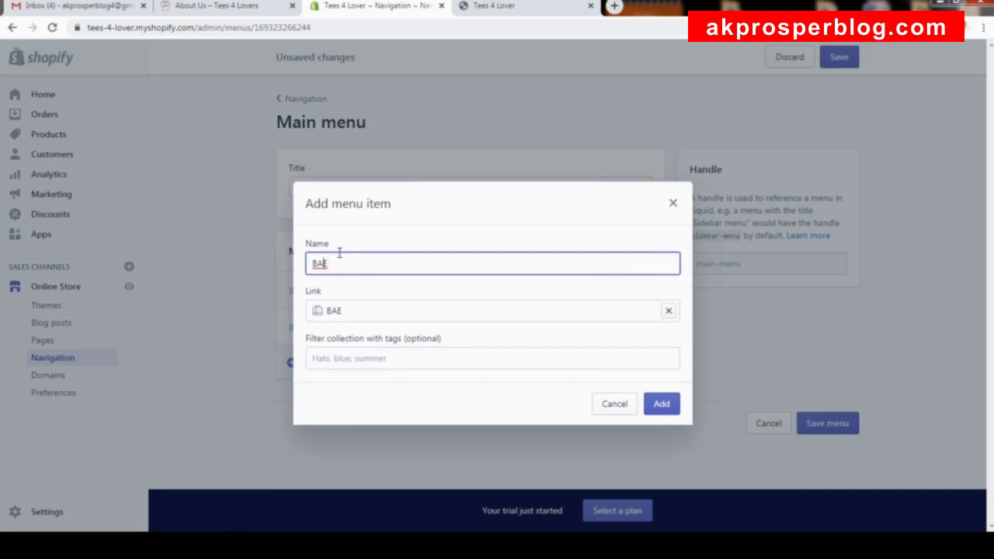
pyautogui.write('OR')
pyautogui.click(670, 405)
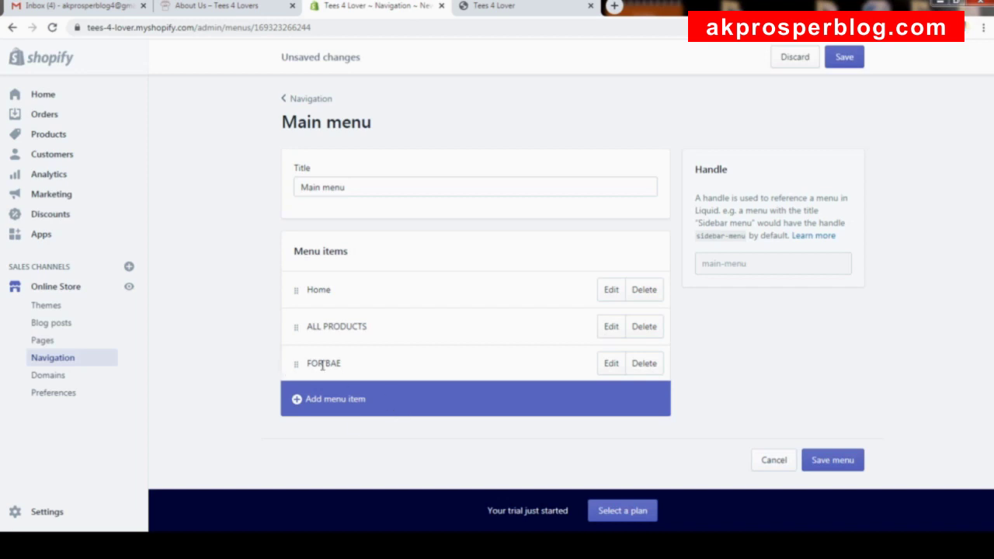
# Rename the FOR BAE item to BAE and apply the change.
pyautogui.click(612, 364)
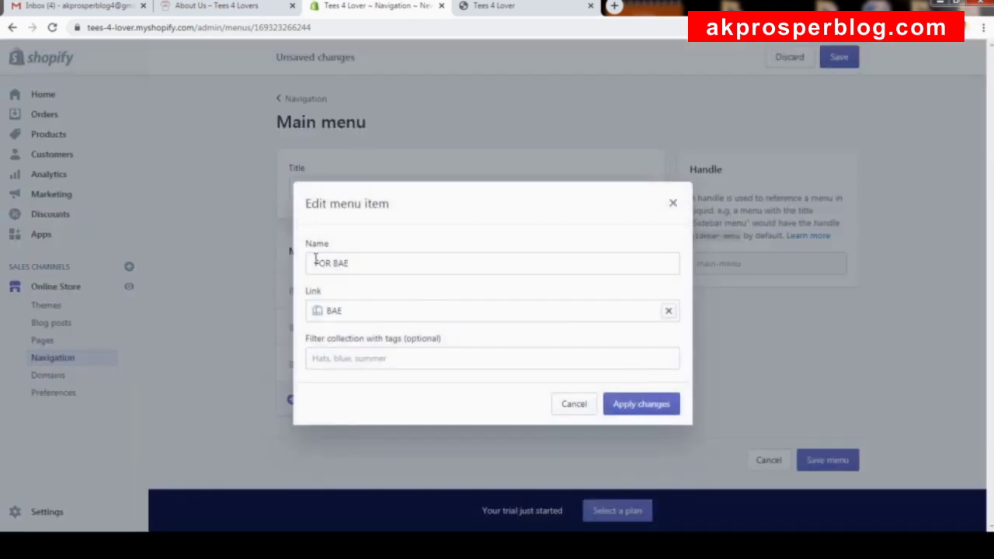
pyautogui.moveTo(332, 263); pyautogui.dragTo(309, 263)
pyautogui.press('BackSpace')
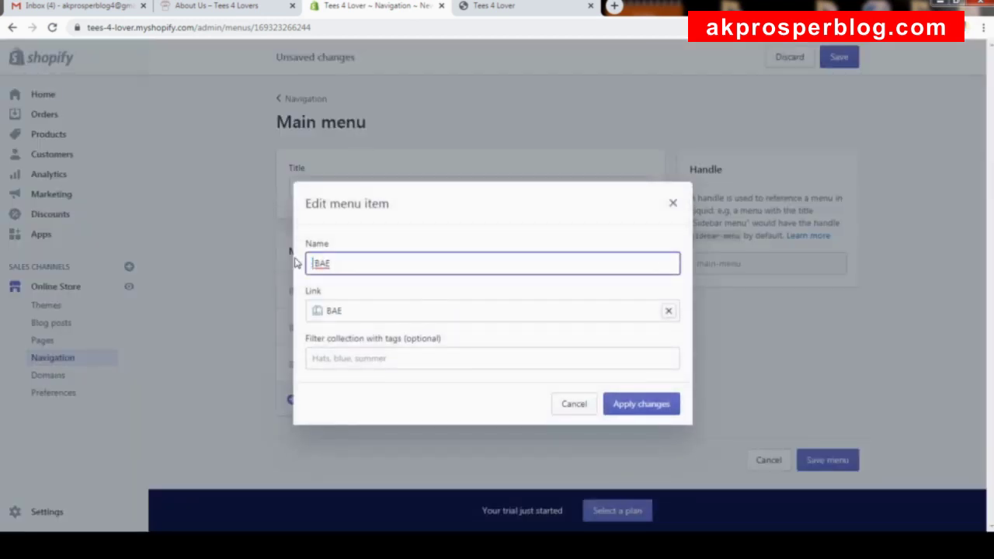
pyautogui.click(640, 411)
pyautogui.click(351, 400)
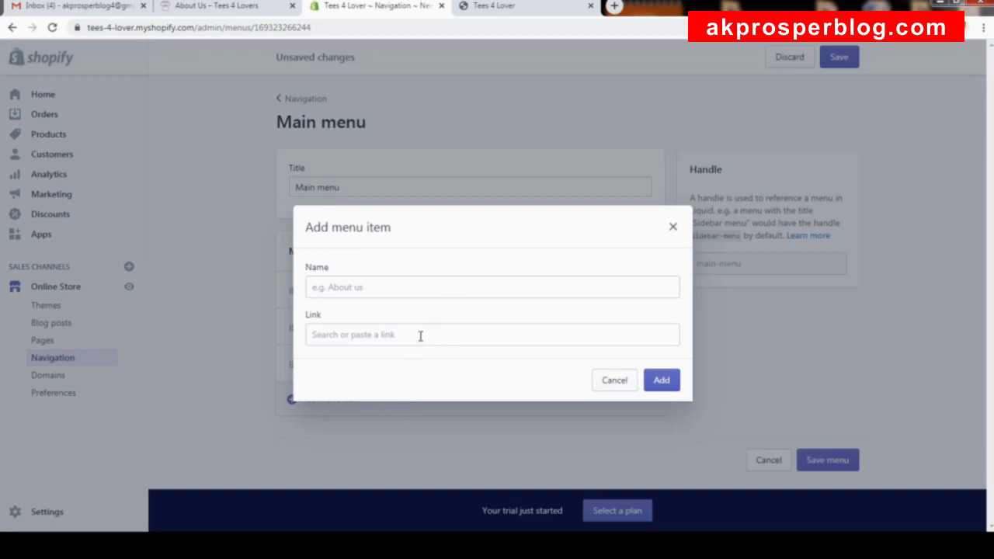
# Add a Main menu item linked to the BOO collection.
pyautogui.click(421, 336)
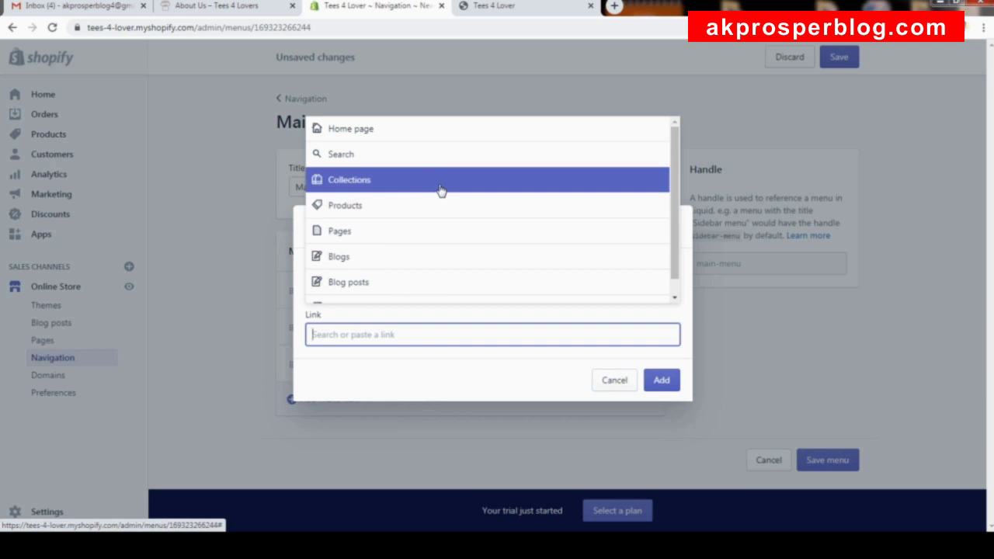
pyautogui.click(359, 178)
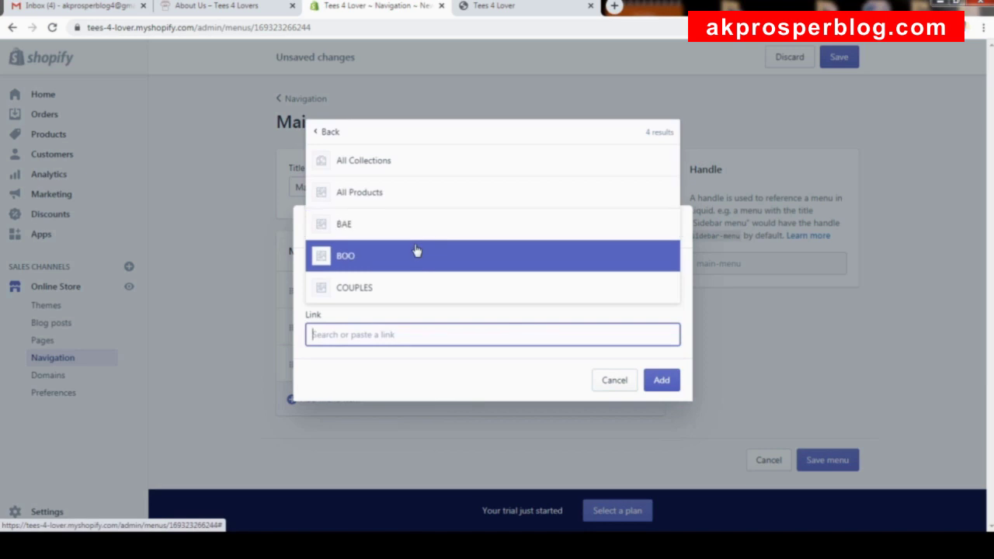
pyautogui.click(416, 259)
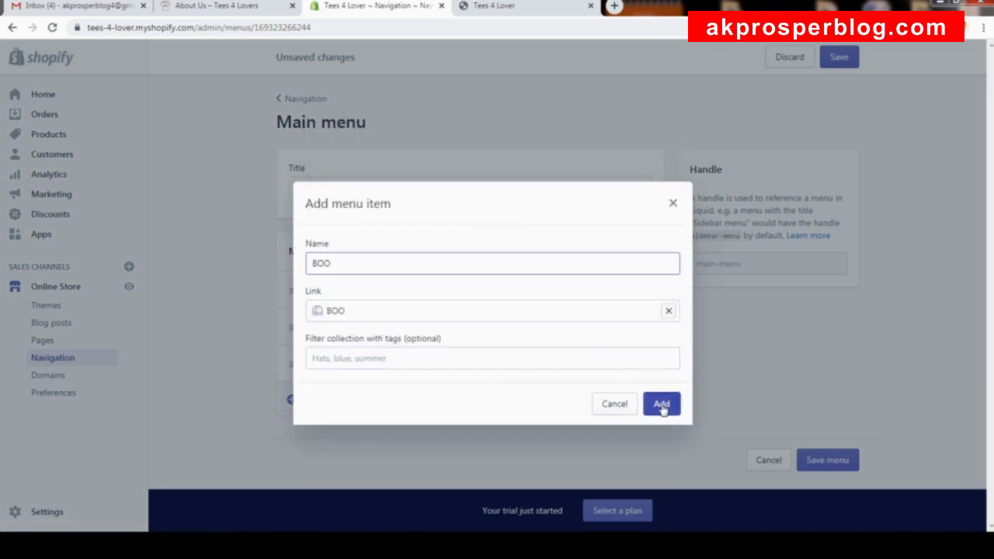
pyautogui.press('Return')
# Add a COUPLES item linked to its collection and drag it up to third place.
pyautogui.click(379, 448)
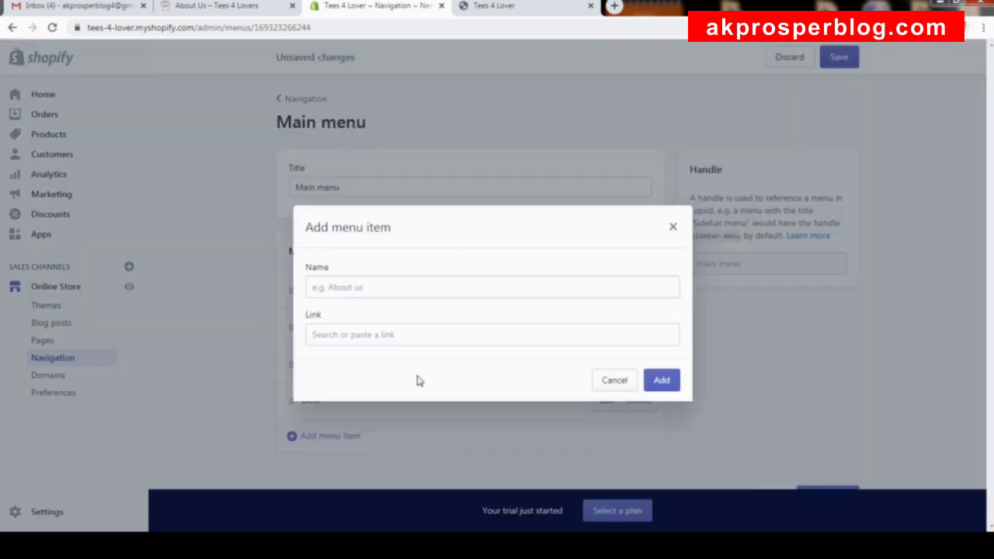
pyautogui.click(405, 337)
pyautogui.click(414, 422)
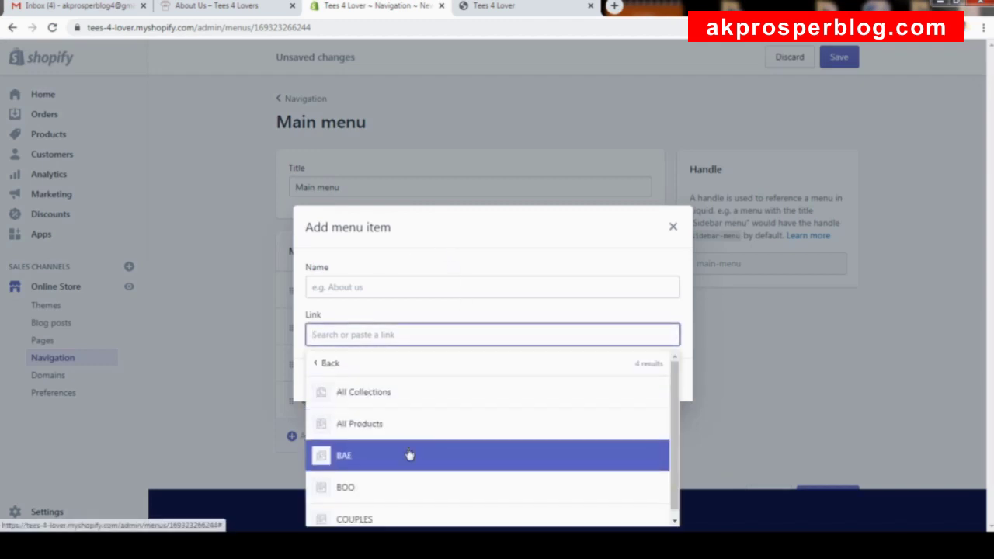
pyautogui.click(412, 519)
pyautogui.click(660, 410)
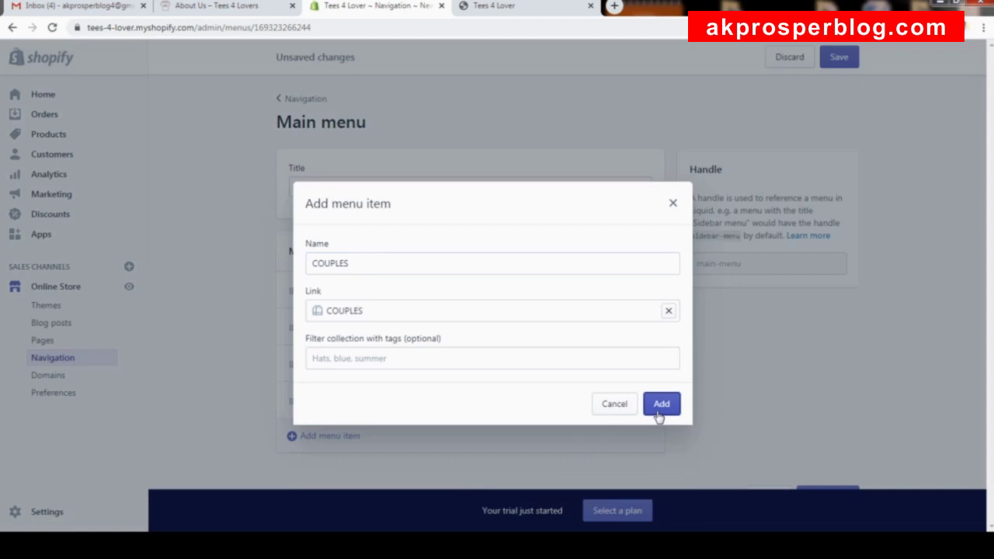
pyautogui.scroll(-1, 591, 295)
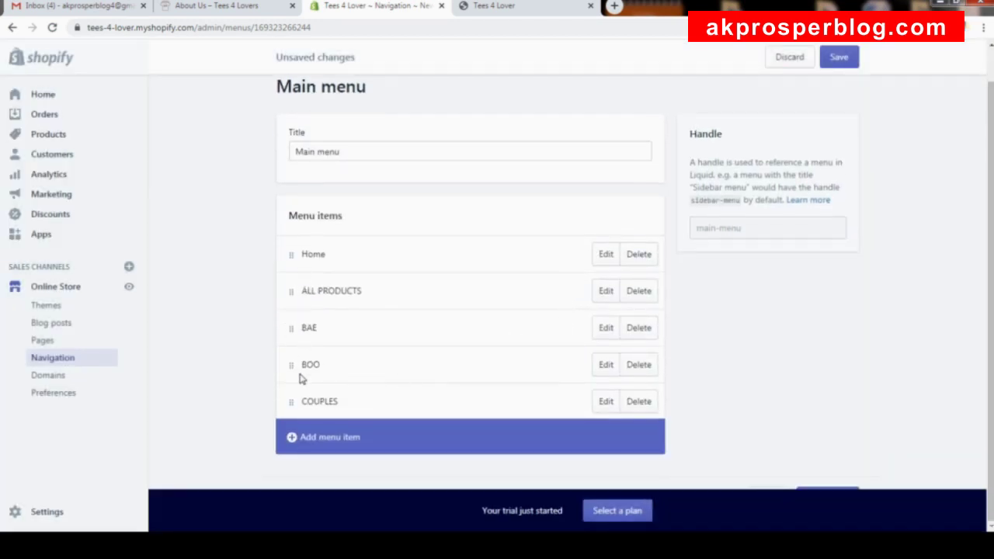
pyautogui.moveTo(302, 412); pyautogui.dragTo(302, 340)
# Move COUPLES back to the end of the menu and save the Main menu.
pyautogui.scroll(-1, 334, 341)
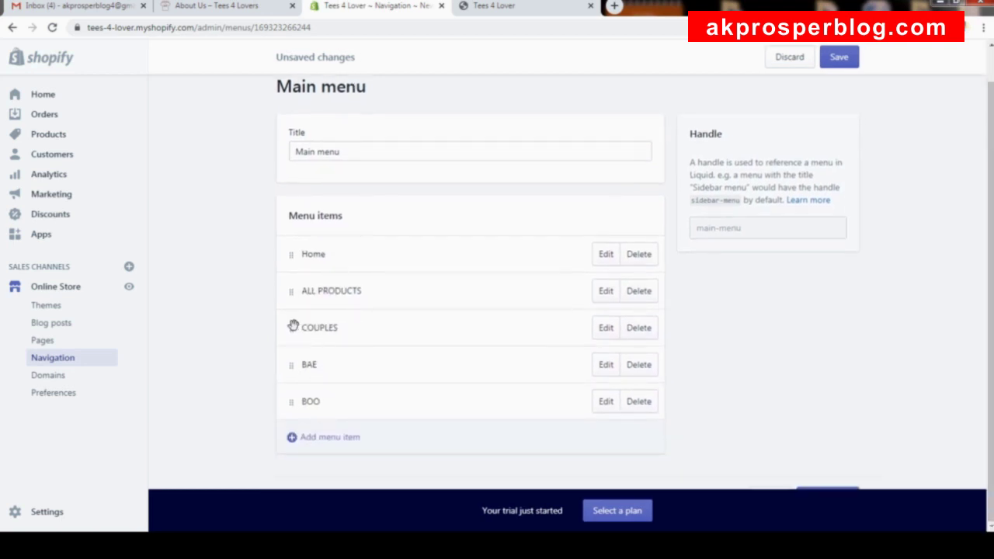
pyautogui.moveTo(292, 325); pyautogui.dragTo(300, 413)
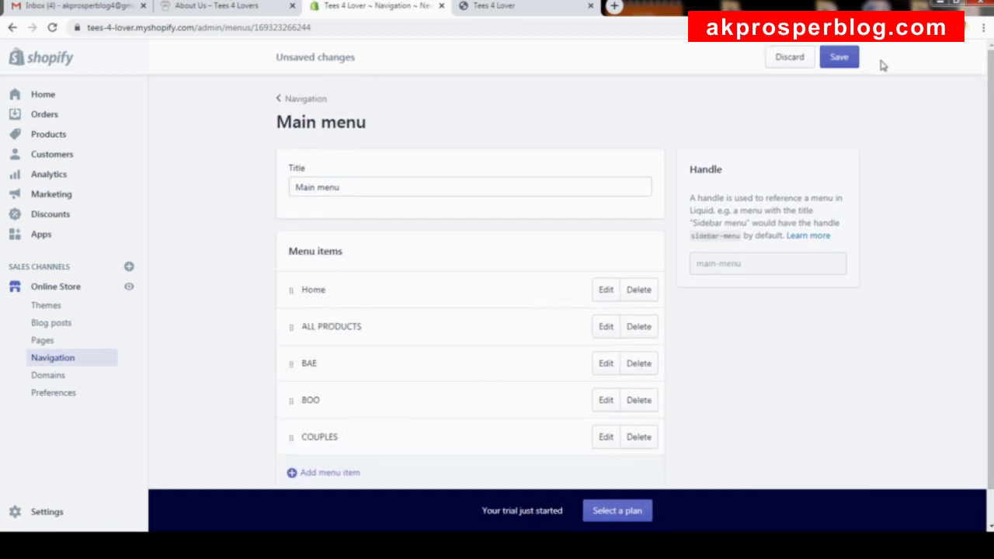
pyautogui.click(855, 60)
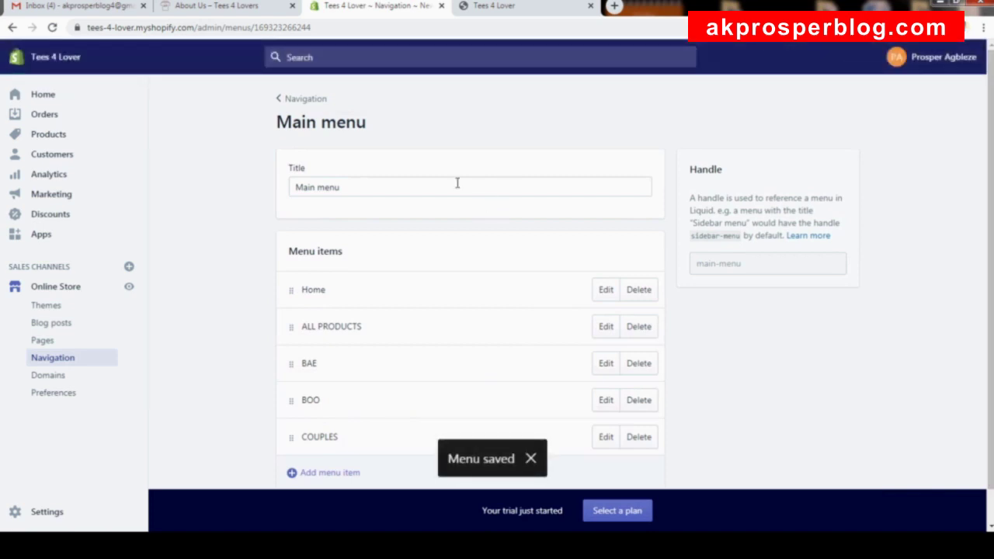
pyautogui.click(129, 288)
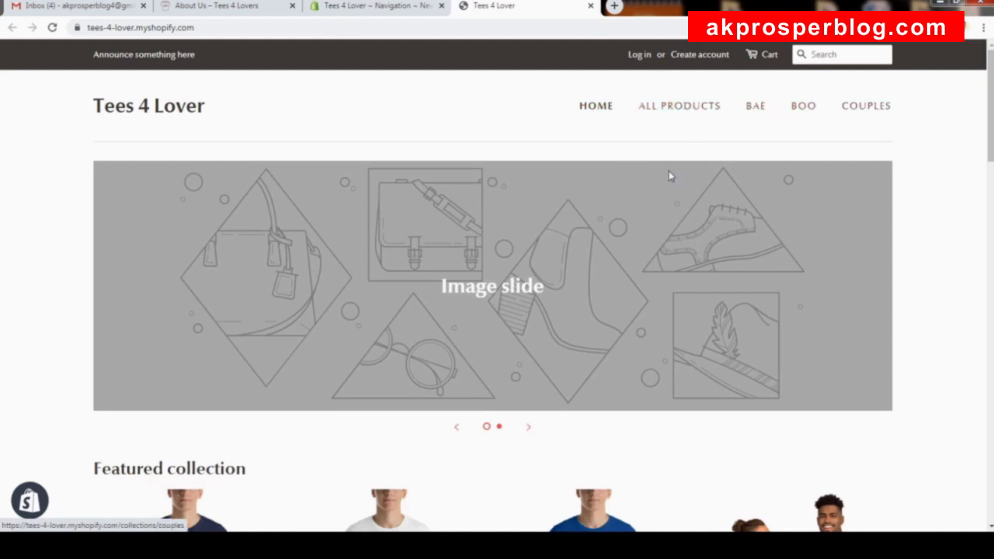
pyautogui.scroll(-4, 666, 177)
pyautogui.scroll(-10, 667, 183)
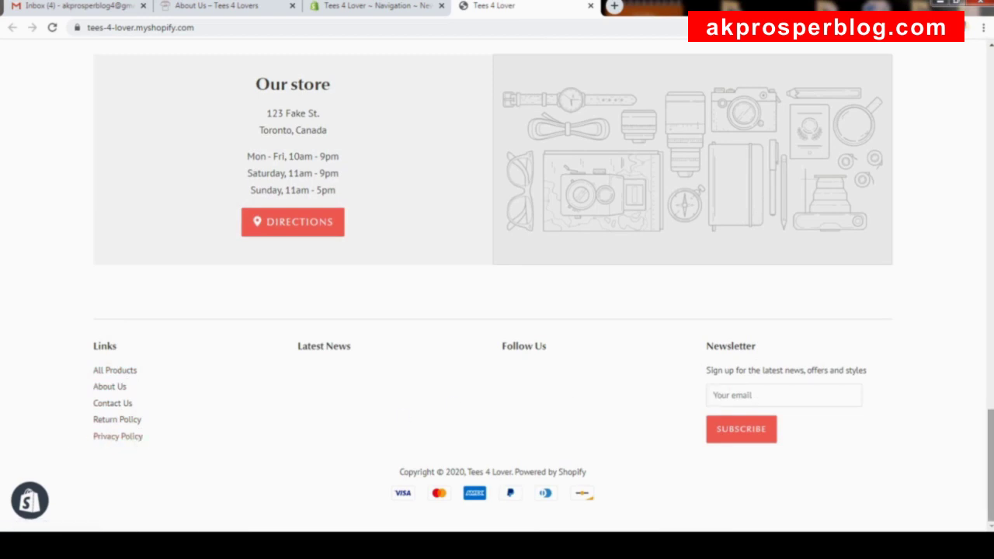
pyautogui.moveTo(991, 466); pyautogui.dragTo(991, 105)
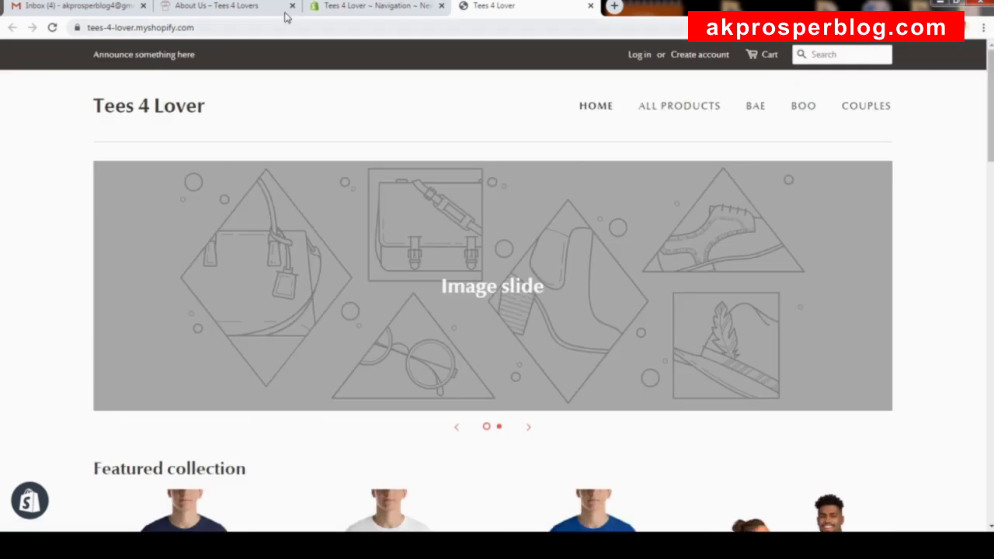
pyautogui.click(352, 12)
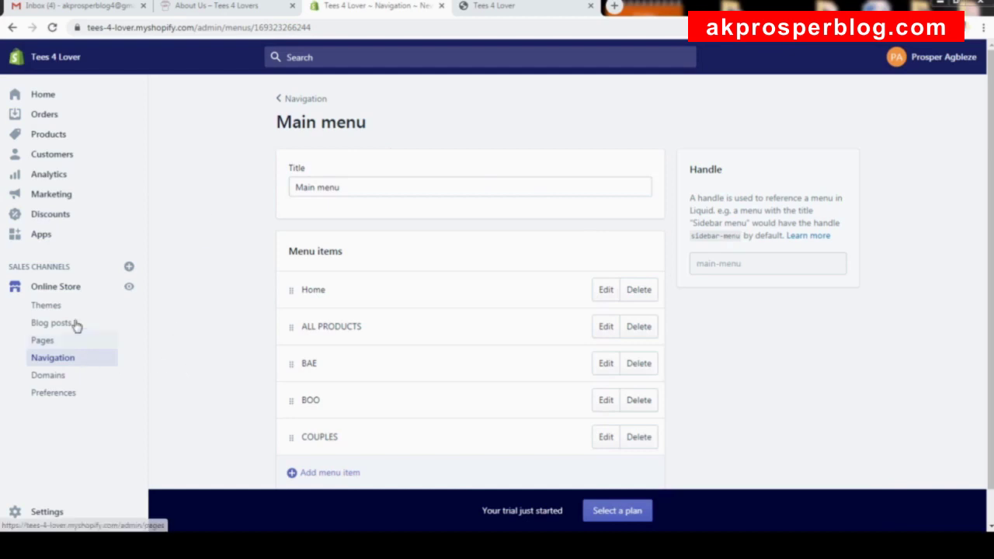
# Open the theme editor for the current online store theme.
pyautogui.click(69, 287)
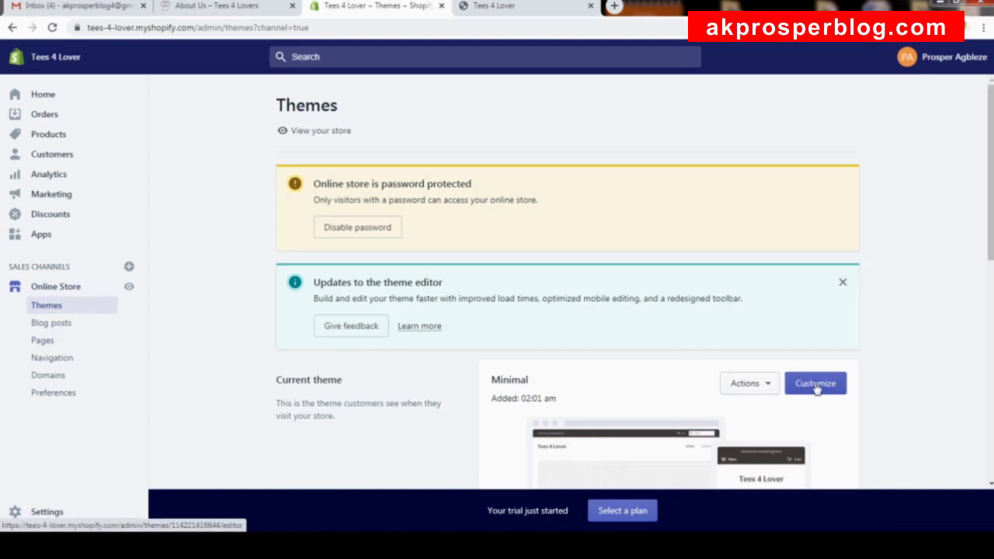
pyautogui.scroll(-1, 815, 386)
pyautogui.click(821, 330)
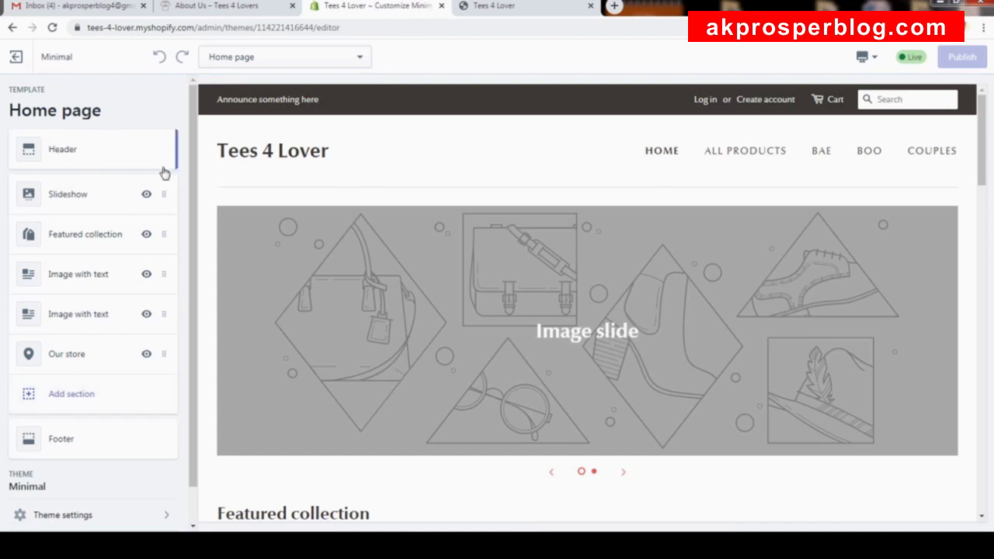
# Open the Header section settings and toggle the search bar setting off and on.
pyautogui.click(90, 149)
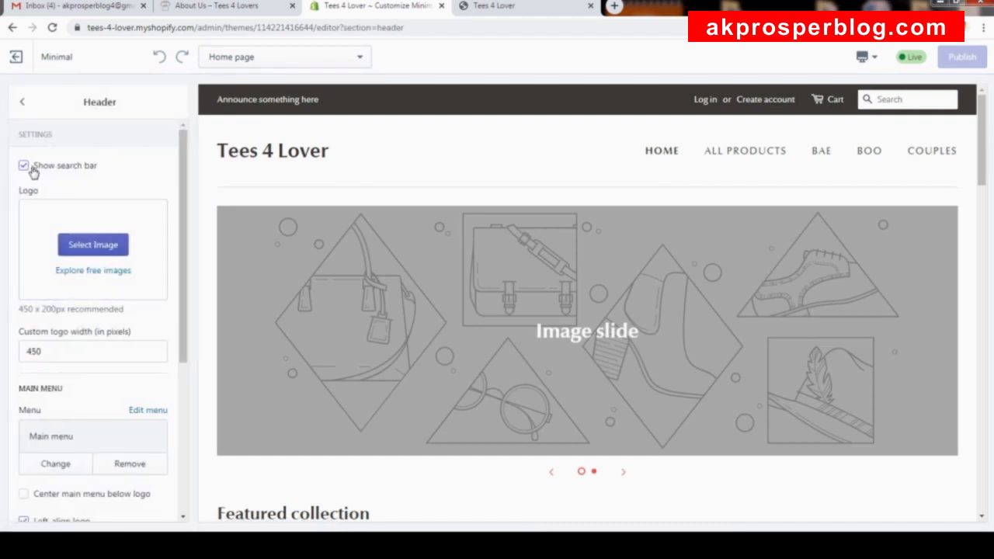
pyautogui.click(24, 167)
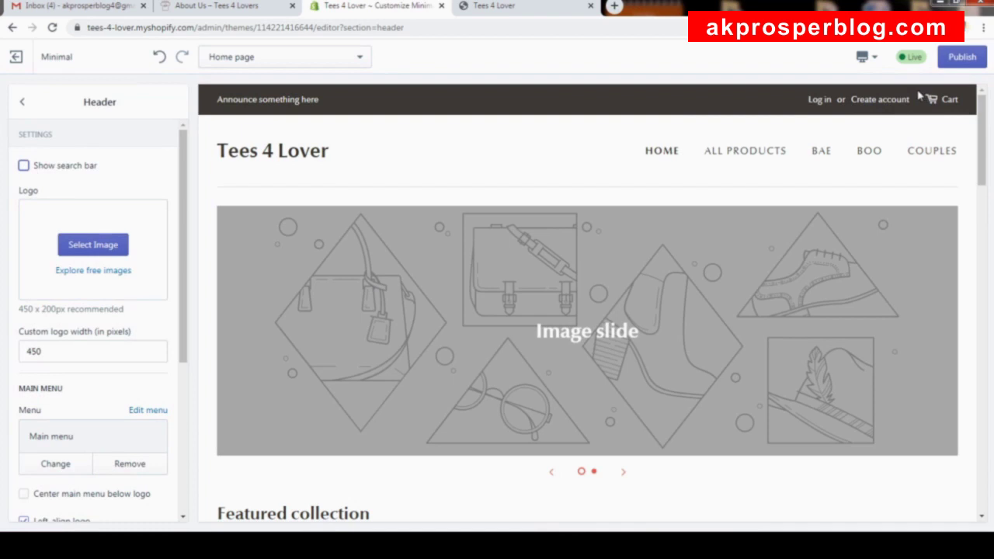
pyautogui.click(57, 171)
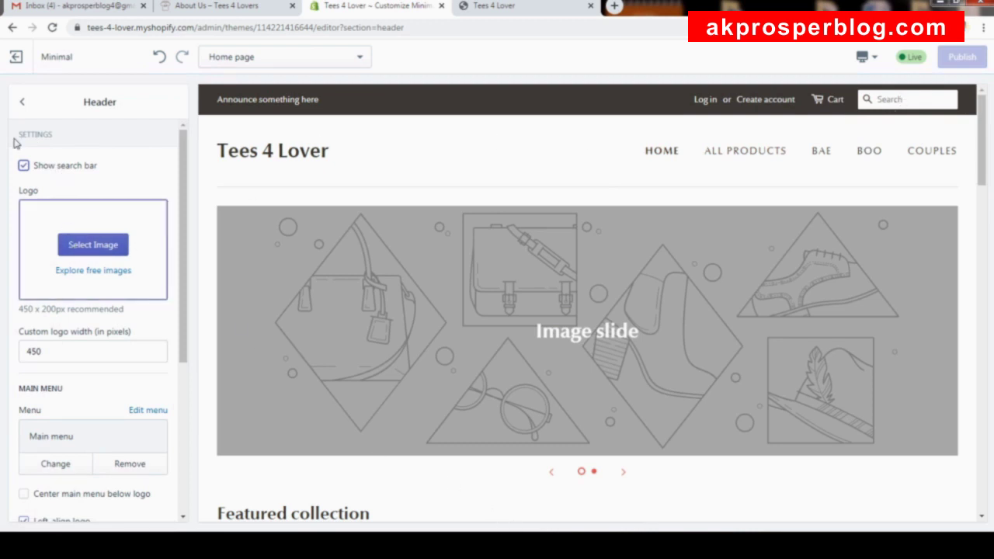
# Set the header logo to the LT t-shirt image with a custom width of 70 pixels.
pyautogui.click(106, 258)
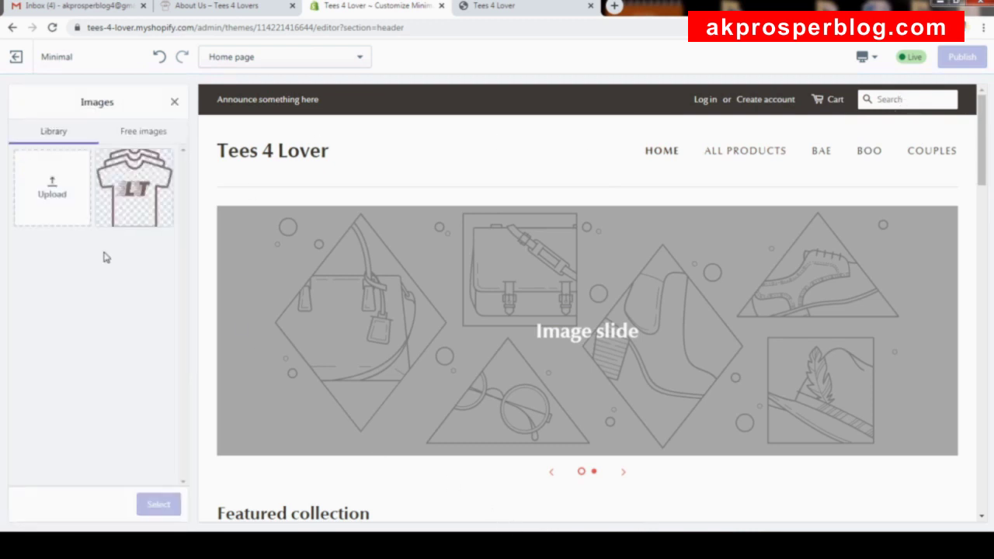
pyautogui.click(138, 200)
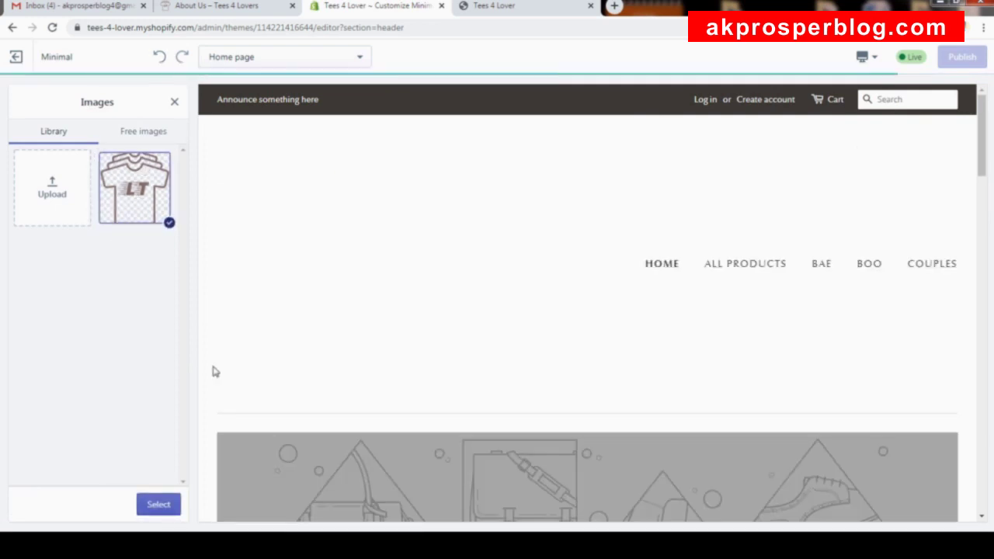
pyautogui.click(162, 505)
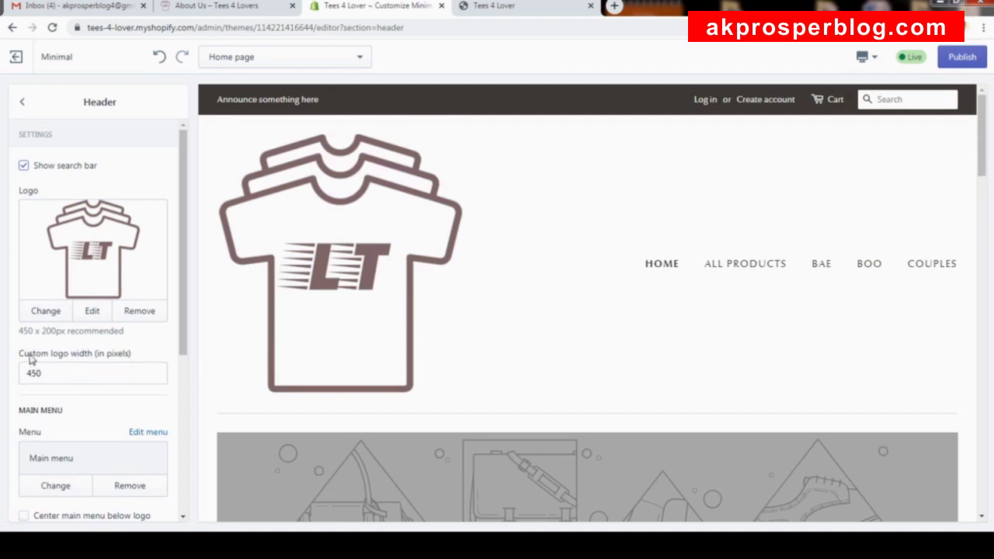
pyautogui.click(99, 373)
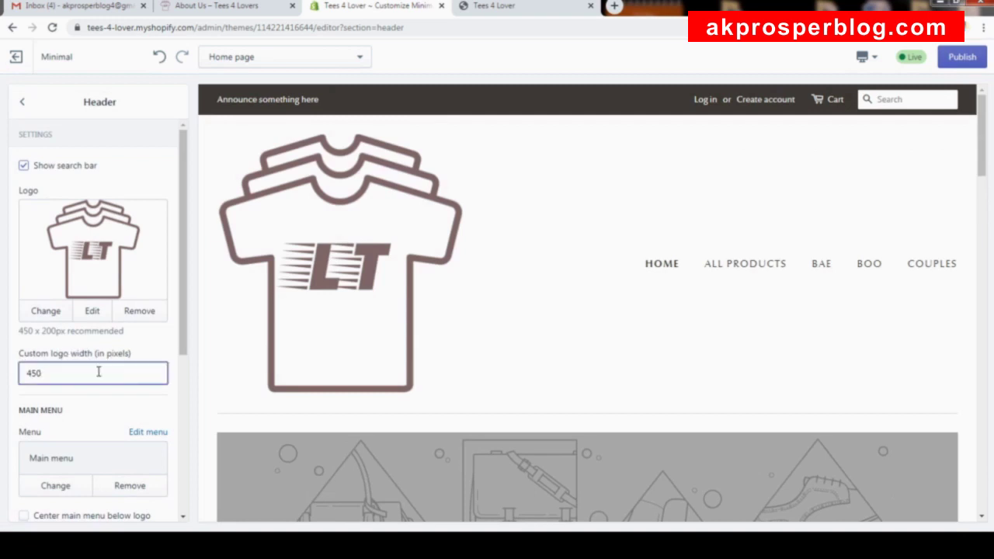
pyautogui.write('100')
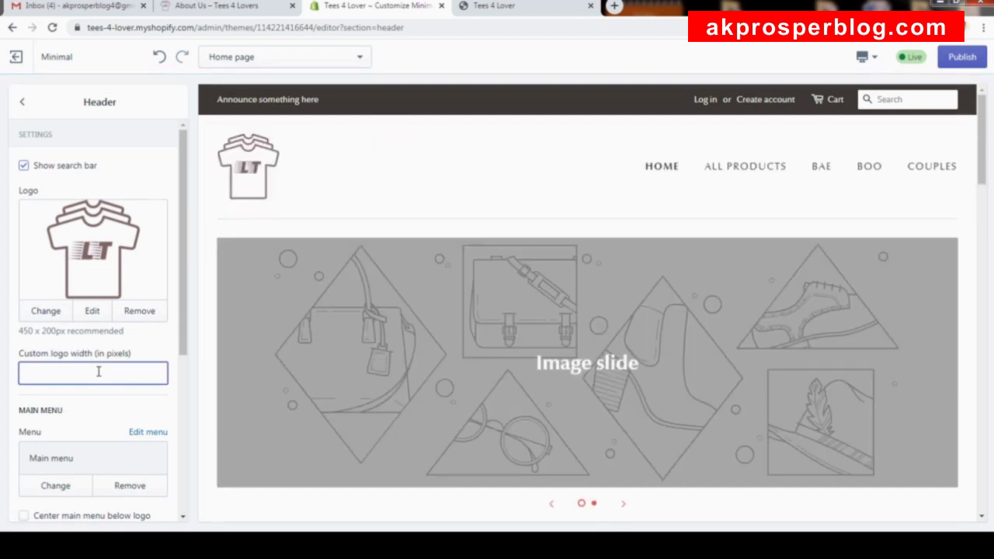
pyautogui.write('70')
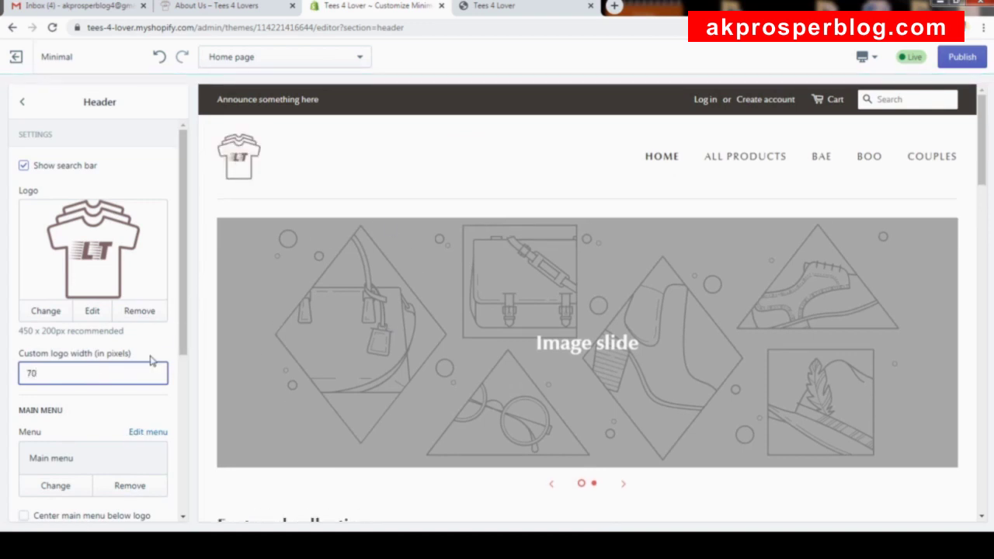
pyautogui.scroll(-1, 185, 330)
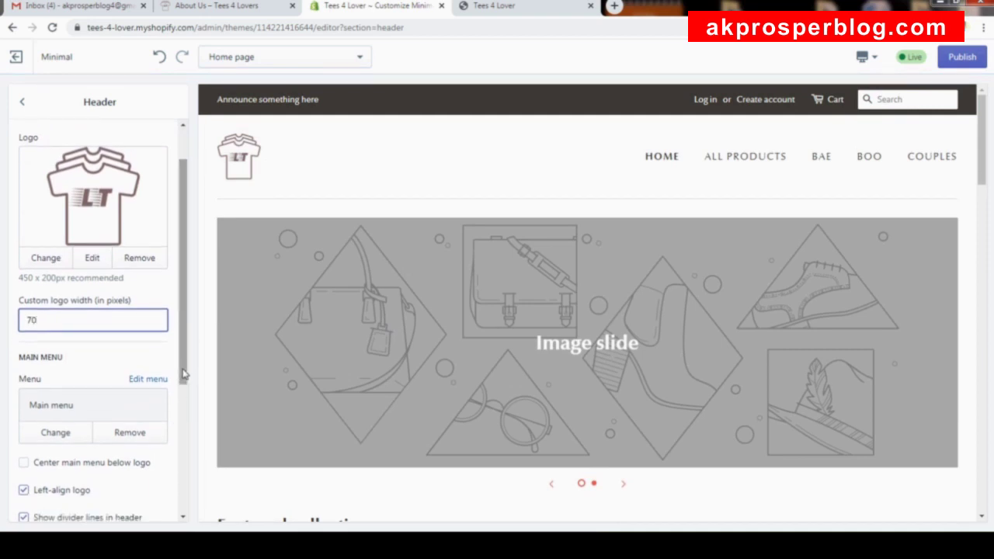
# Centre the main menu below the logo and turn off left-aligned logo, comparing with About Us.
pyautogui.scroll(-2, 182, 373)
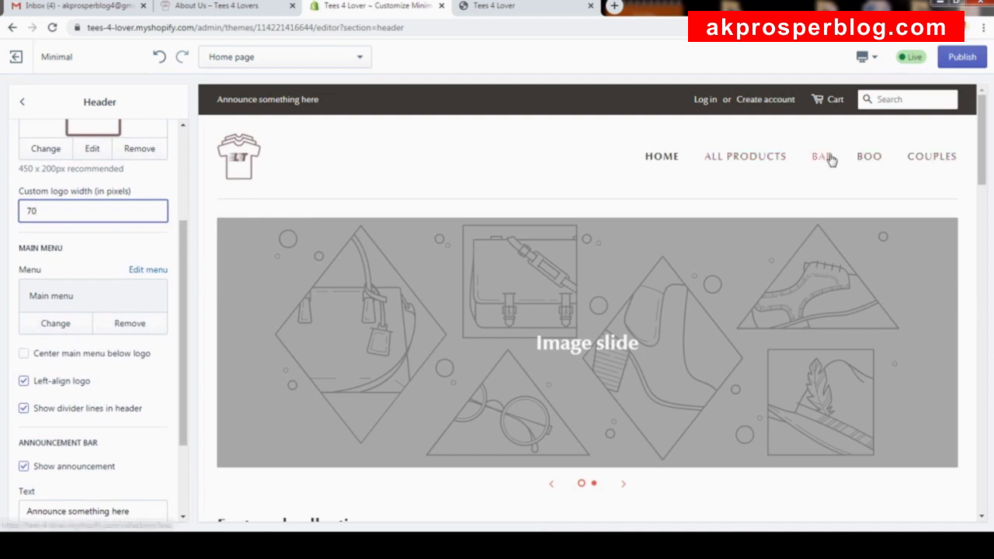
pyautogui.click(87, 361)
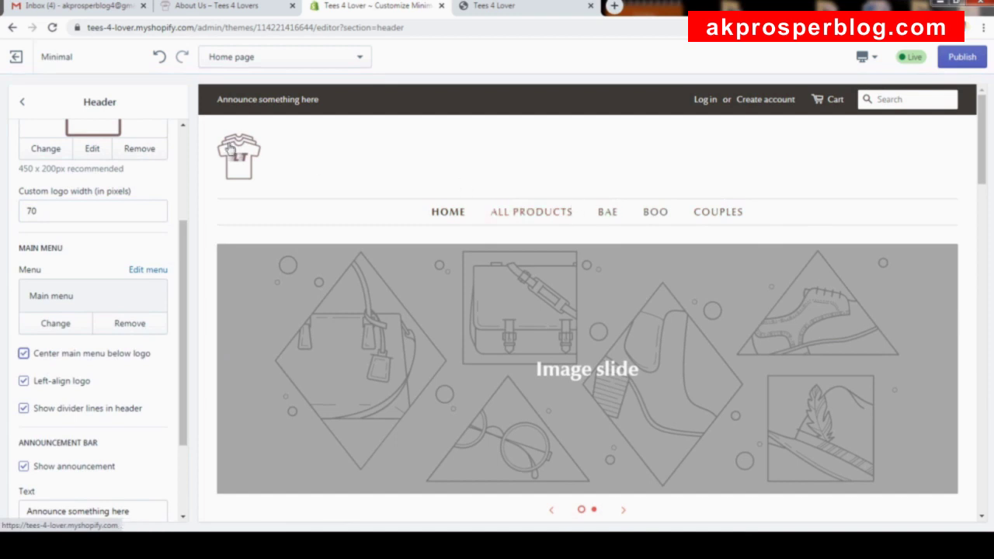
pyautogui.click(63, 386)
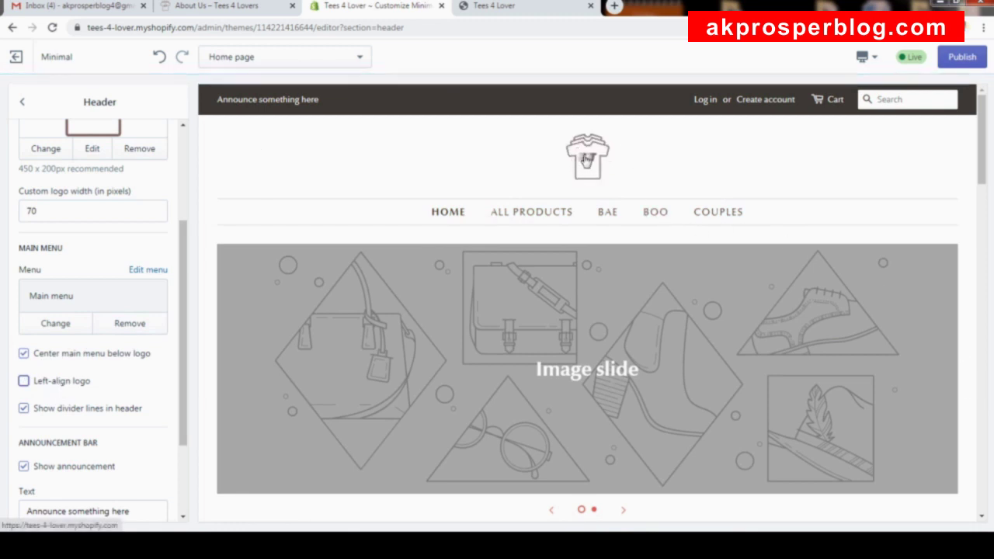
pyautogui.click(264, 6)
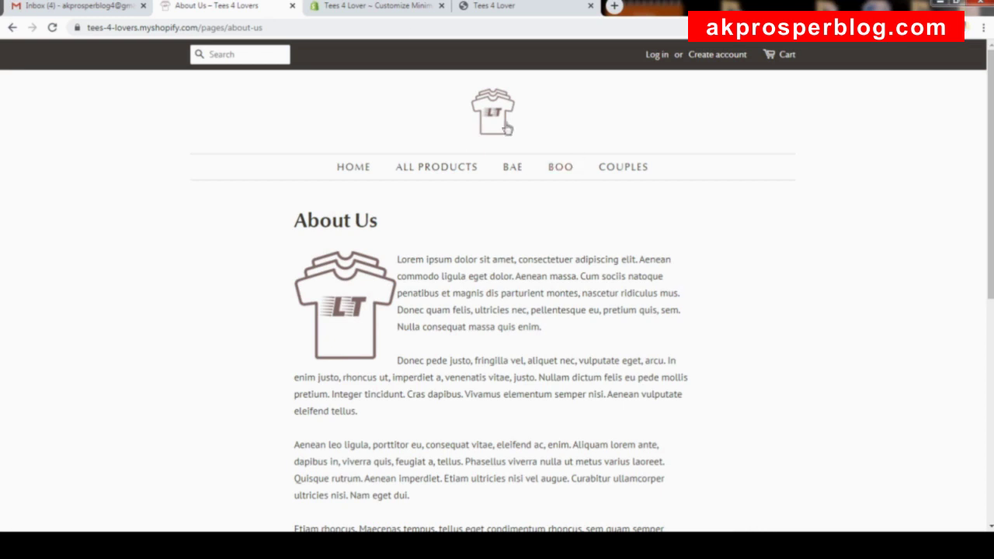
pyautogui.click(388, 6)
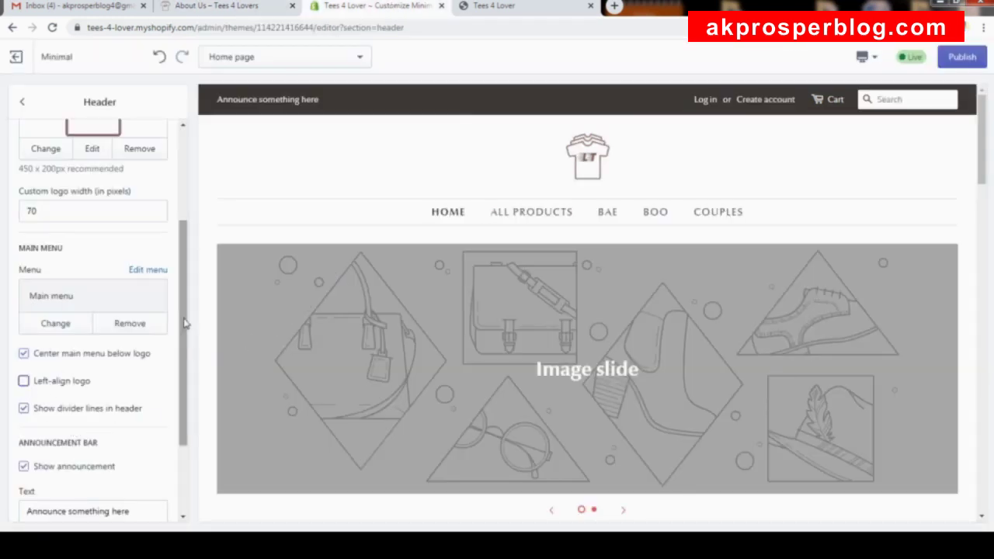
# Re-toggle logo alignment and menu centring, and try the header without divider lines.
pyautogui.moveTo(185, 325); pyautogui.dragTo(193, 365)
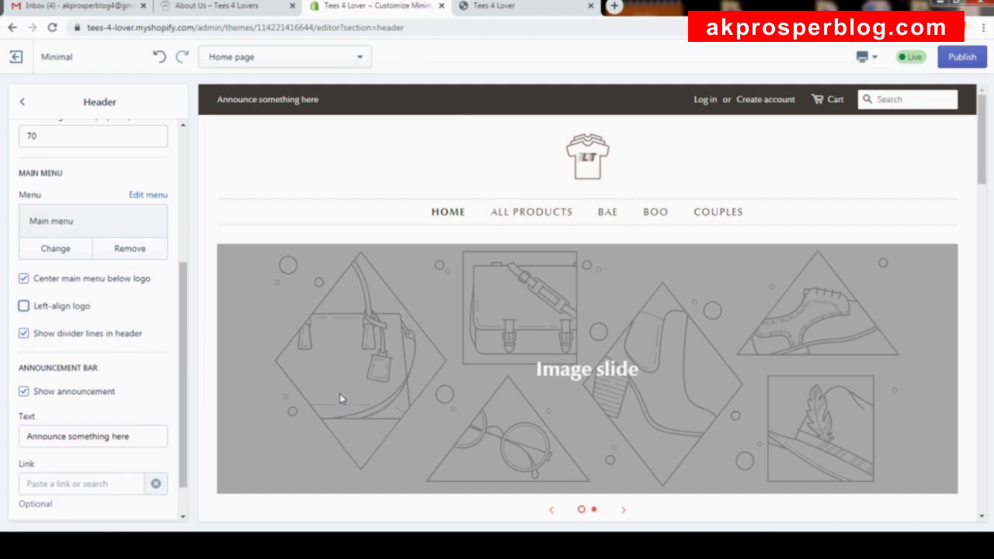
pyautogui.click(80, 311)
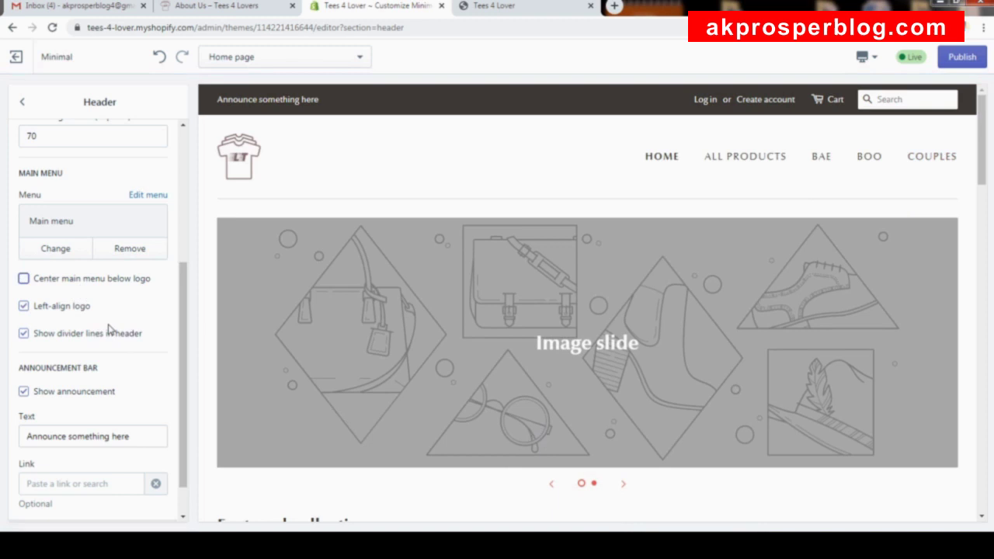
pyautogui.click(67, 309)
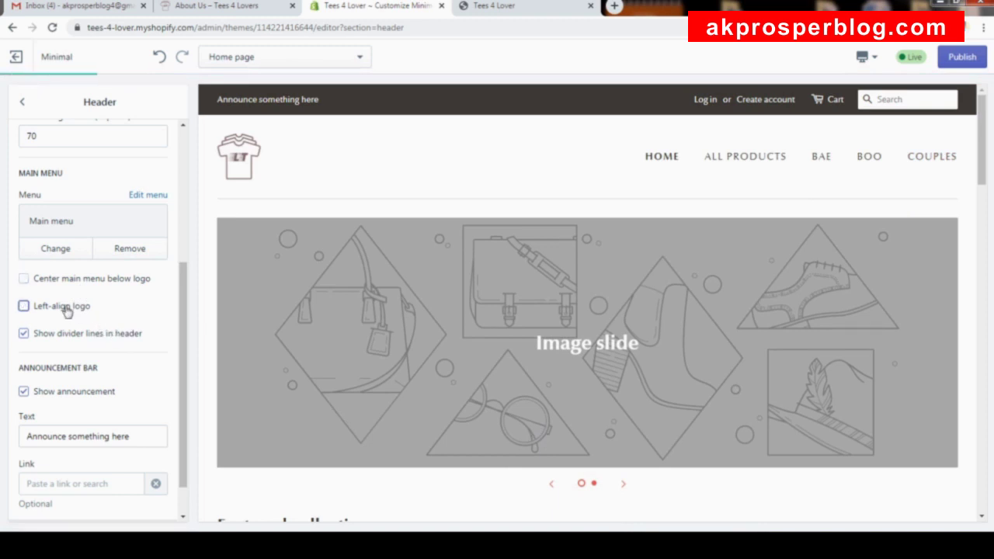
pyautogui.click(76, 284)
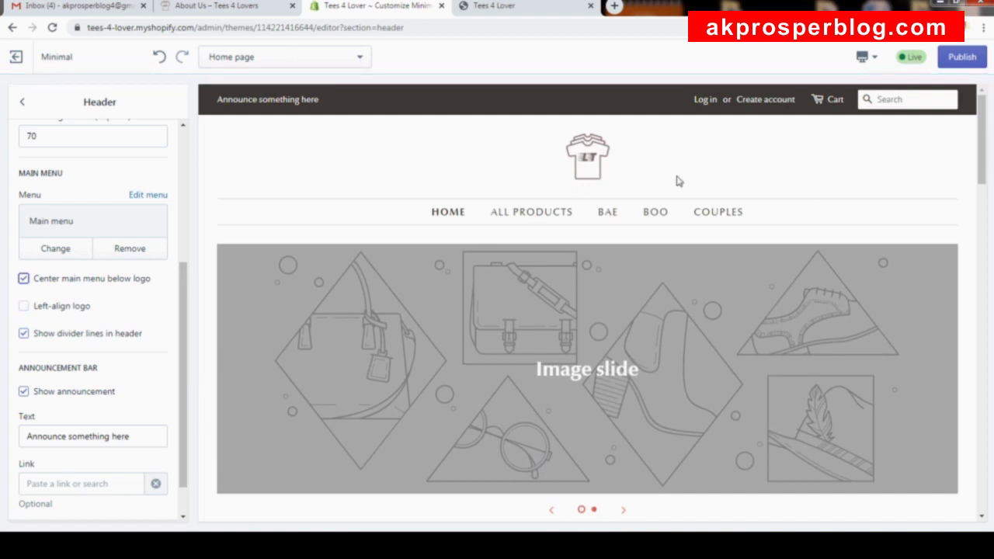
pyautogui.click(115, 340)
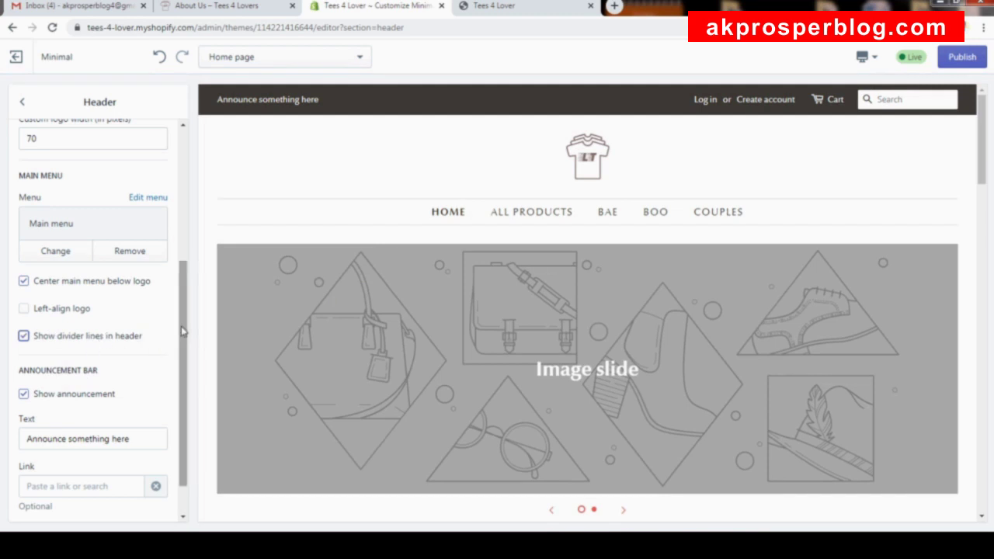
# Briefly show the announcement bar, then leave 'Show announcement' unchecked so it stays hidden.
pyautogui.moveTo(181, 333); pyautogui.dragTo(184, 350)
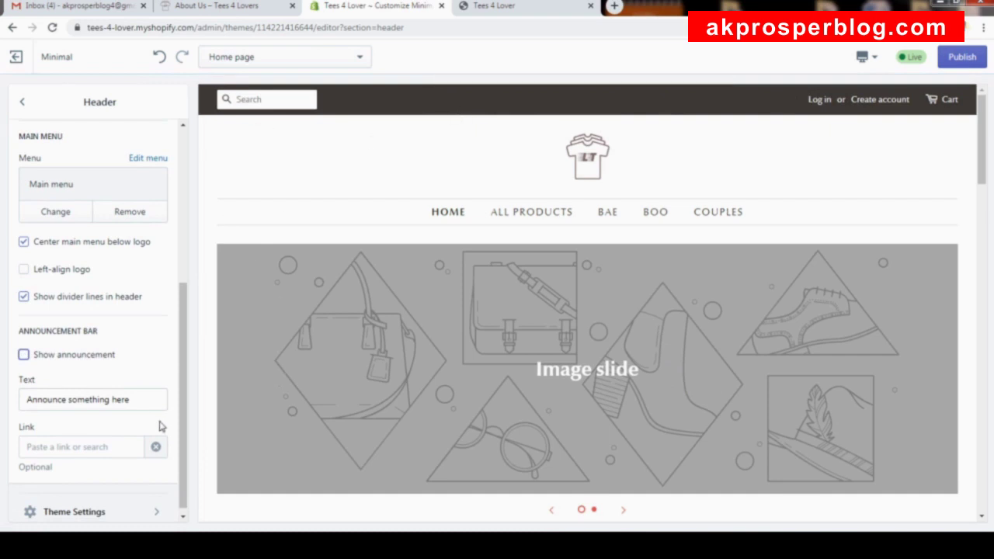
pyautogui.click(49, 357)
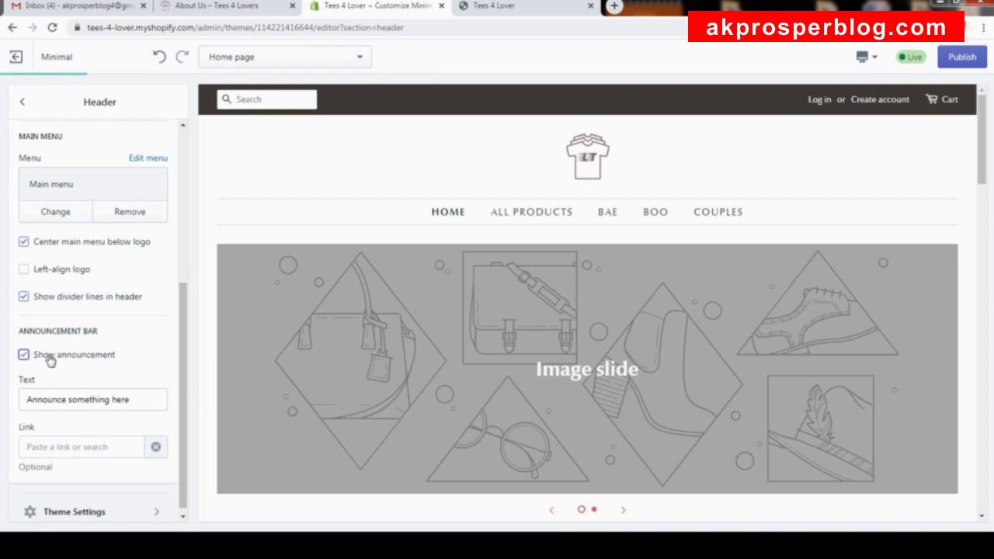
pyautogui.moveTo(133, 401); pyautogui.dragTo(4, 377)
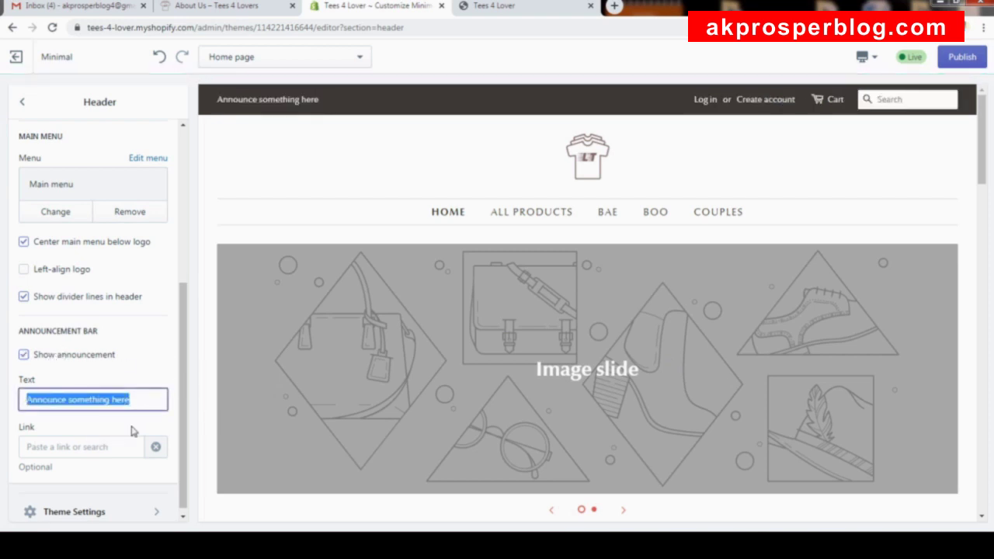
pyautogui.click(93, 398)
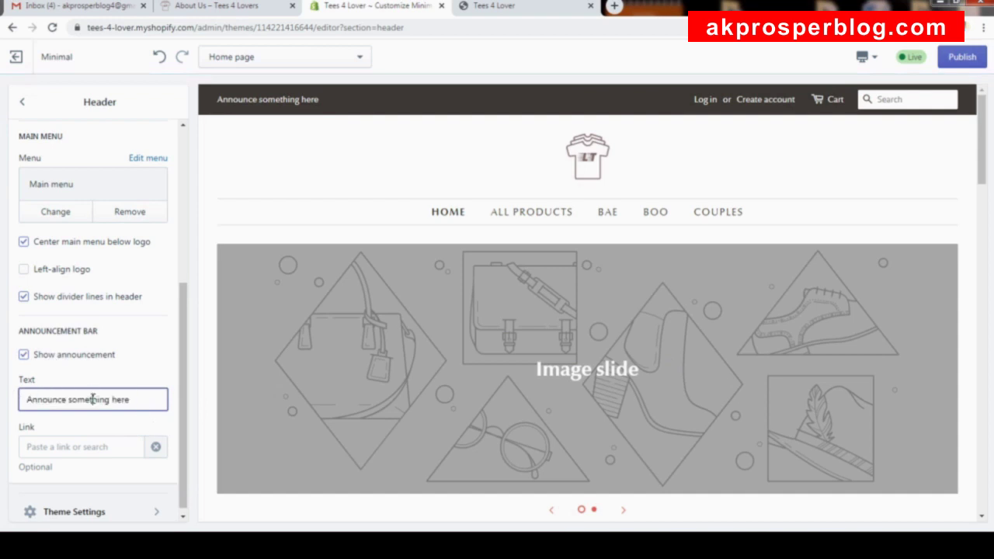
pyautogui.click(24, 357)
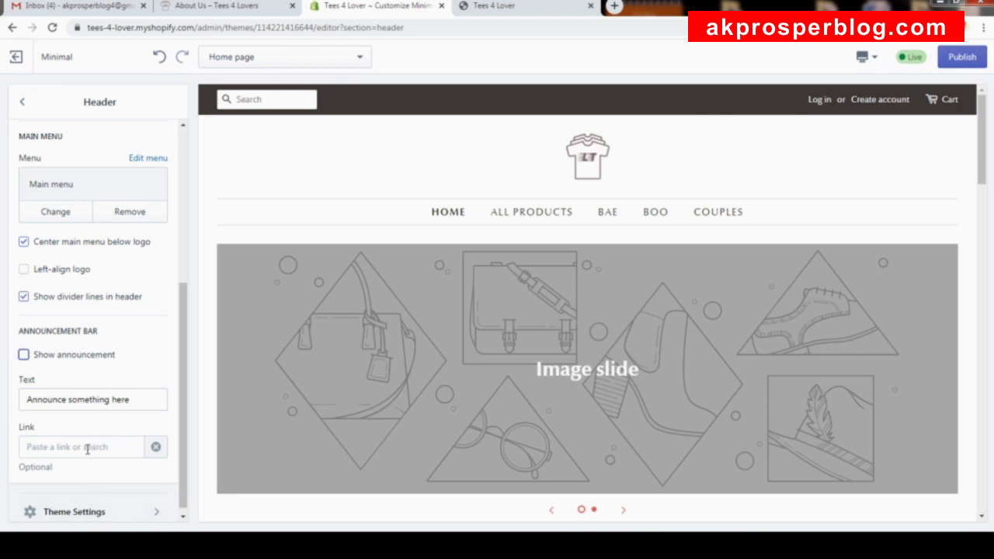
pyautogui.scroll(-1, 70, 448)
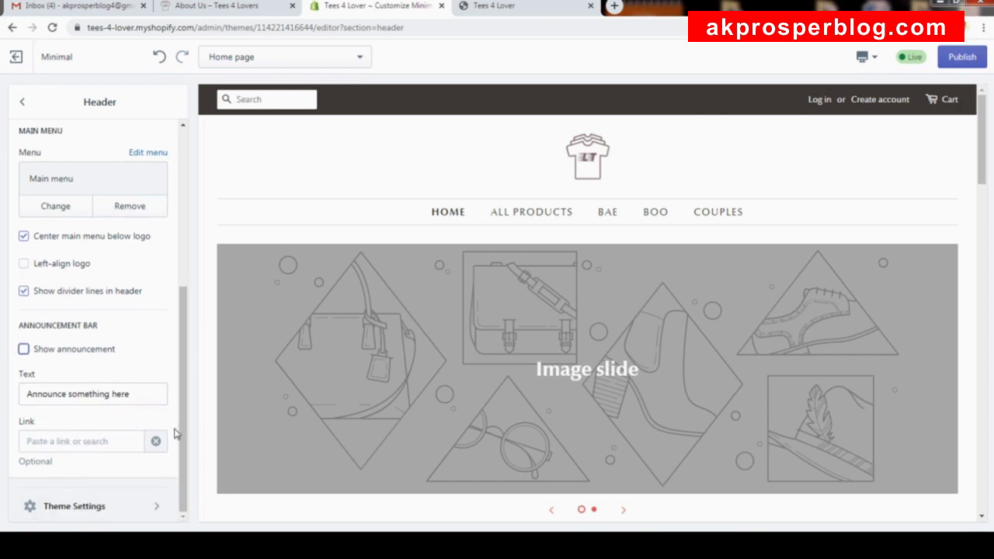
pyautogui.scroll(4, 171, 349)
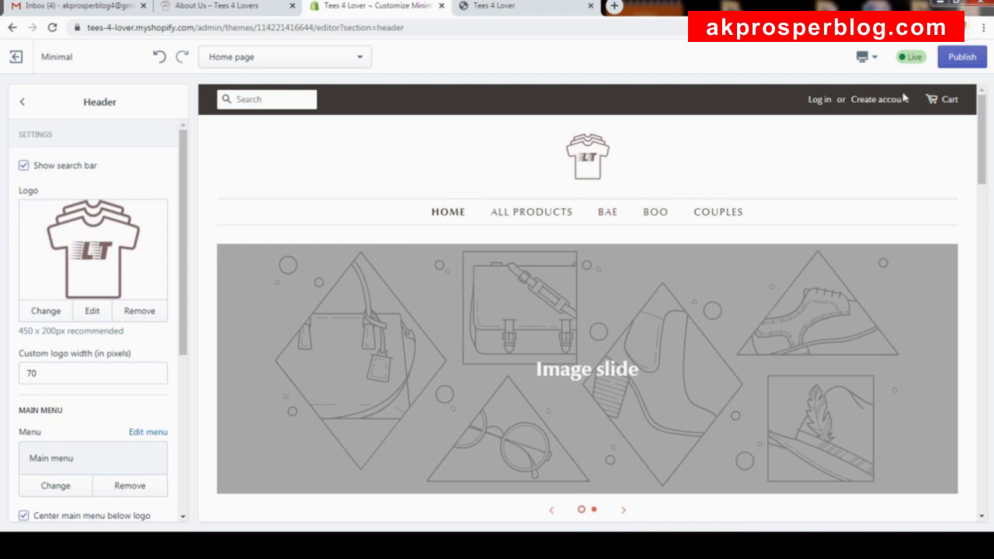
# Publish the theme, verify the new header on the reloaded storefront, and return to Home sections.
pyautogui.click(961, 63)
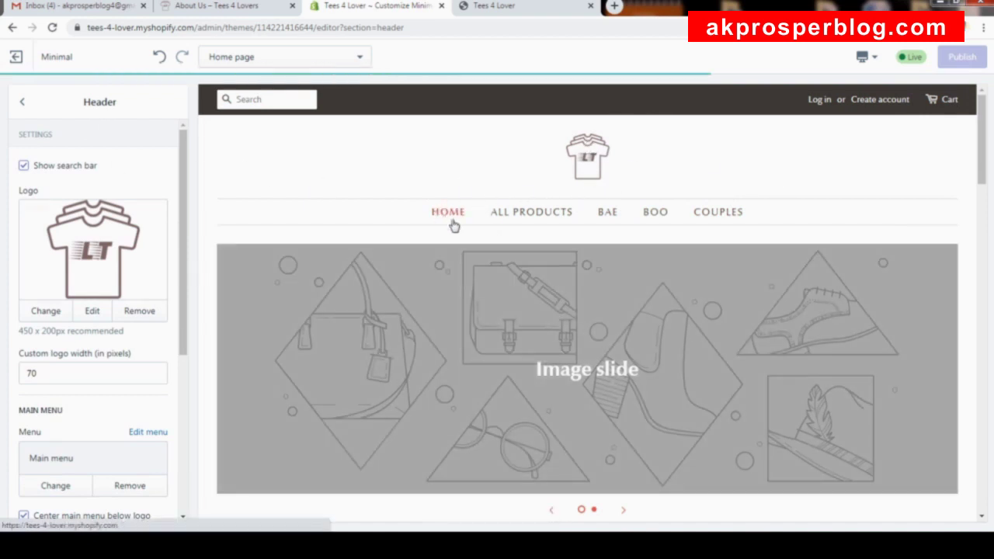
pyautogui.click(508, 14)
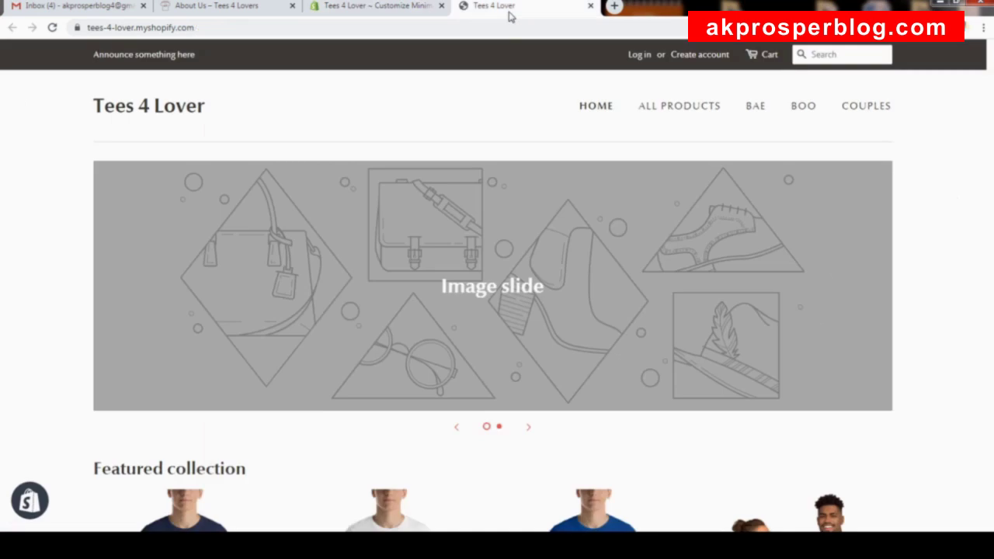
pyautogui.click(52, 28)
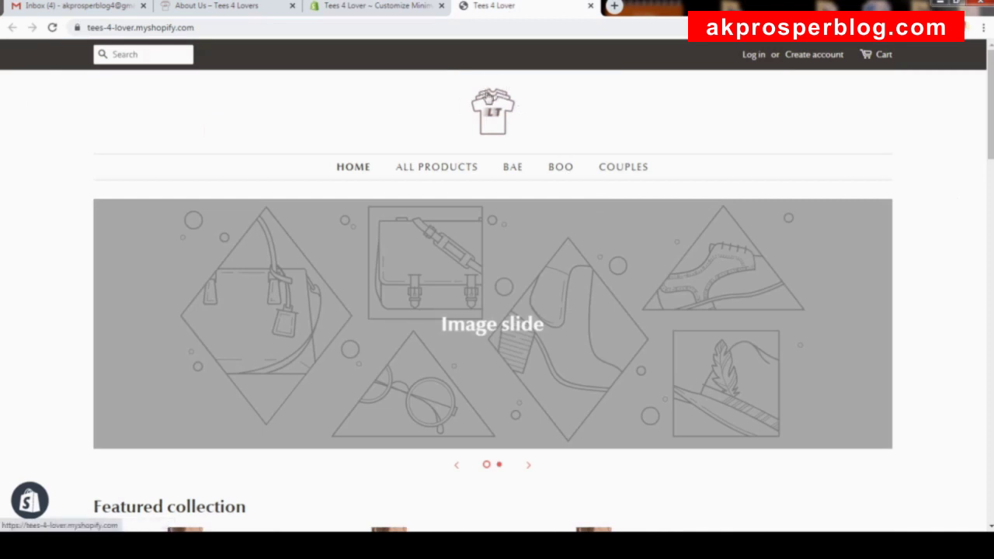
pyautogui.click(376, 6)
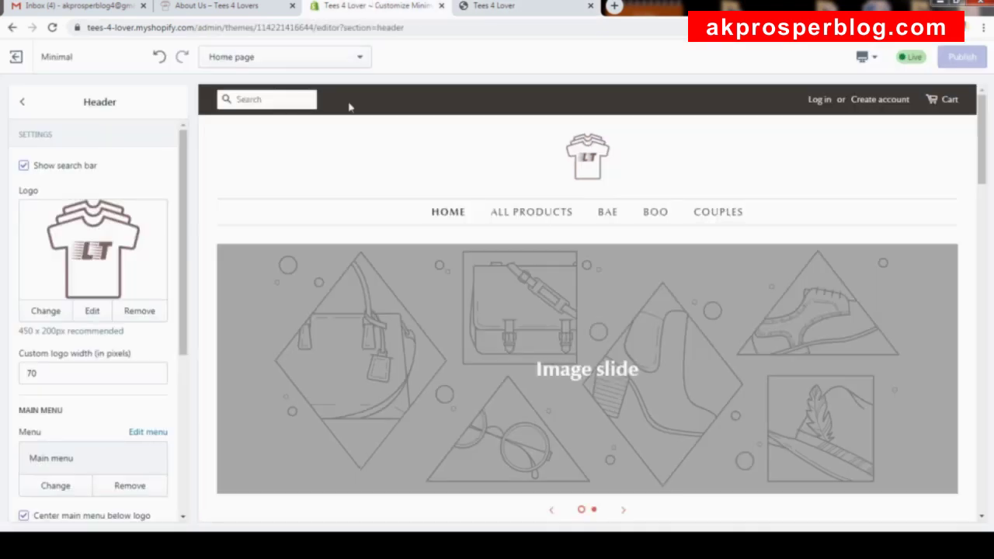
pyautogui.click(23, 102)
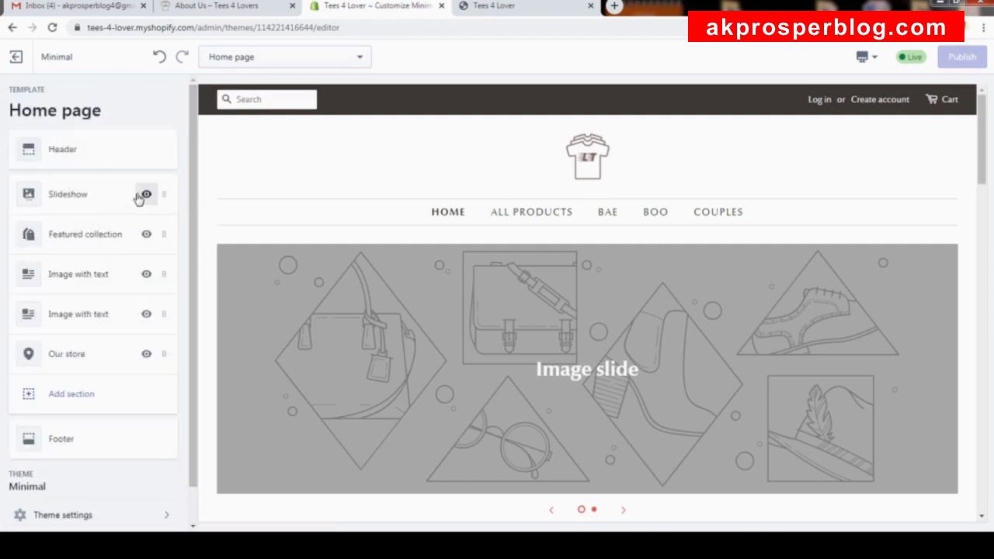
pyautogui.scroll(-1, 138, 198)
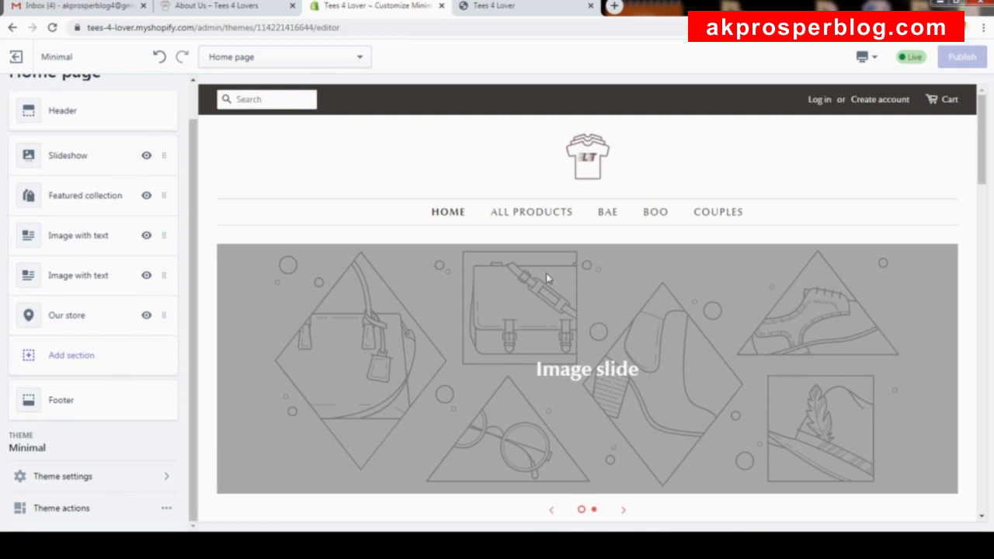
pyautogui.scroll(-2, 546, 272)
pyautogui.scroll(-4, 694, 244)
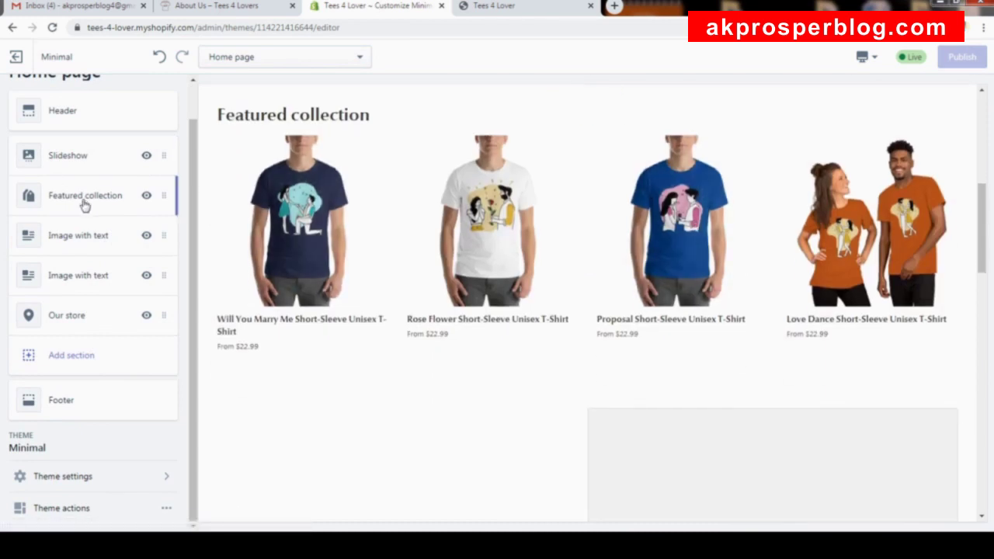
pyautogui.scroll(-3, 572, 269)
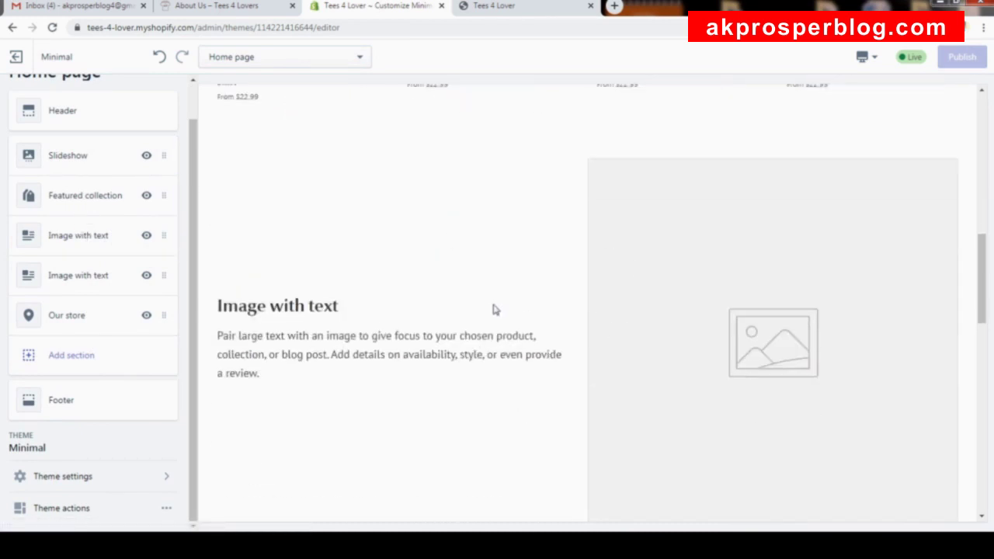
pyautogui.scroll(-4, 531, 288)
pyautogui.scroll(-3, 611, 288)
pyautogui.scroll(-3, 611, 288)
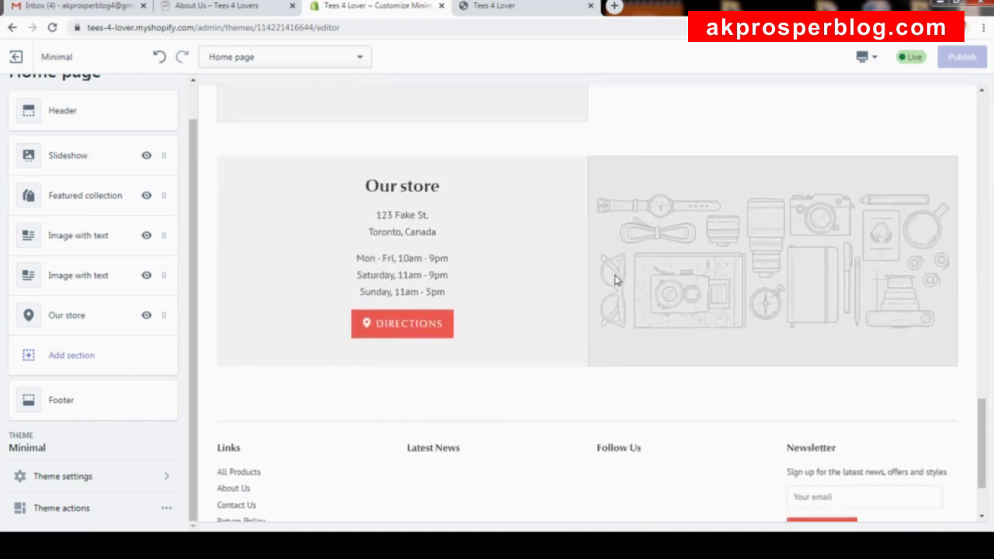
pyautogui.scroll(15, 757, 161)
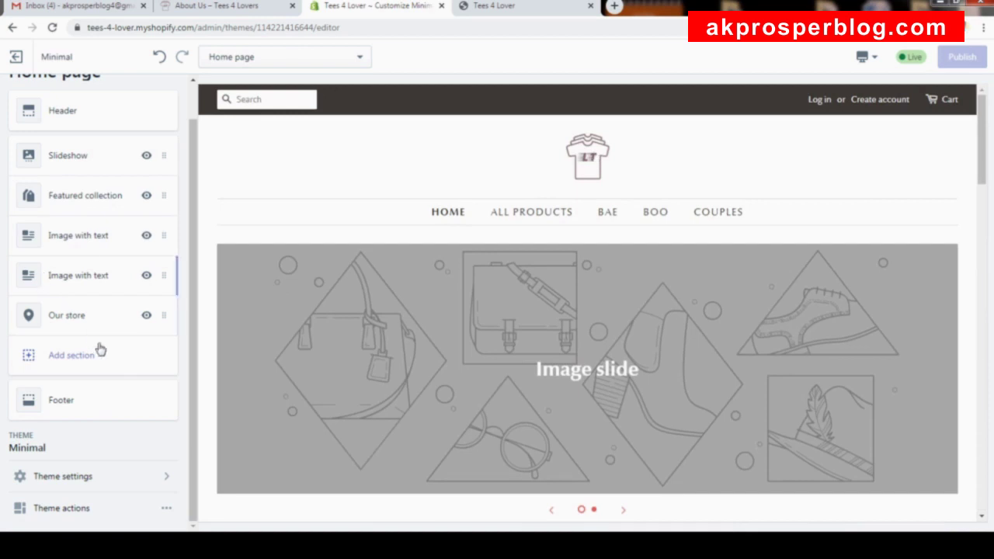
pyautogui.click(96, 313)
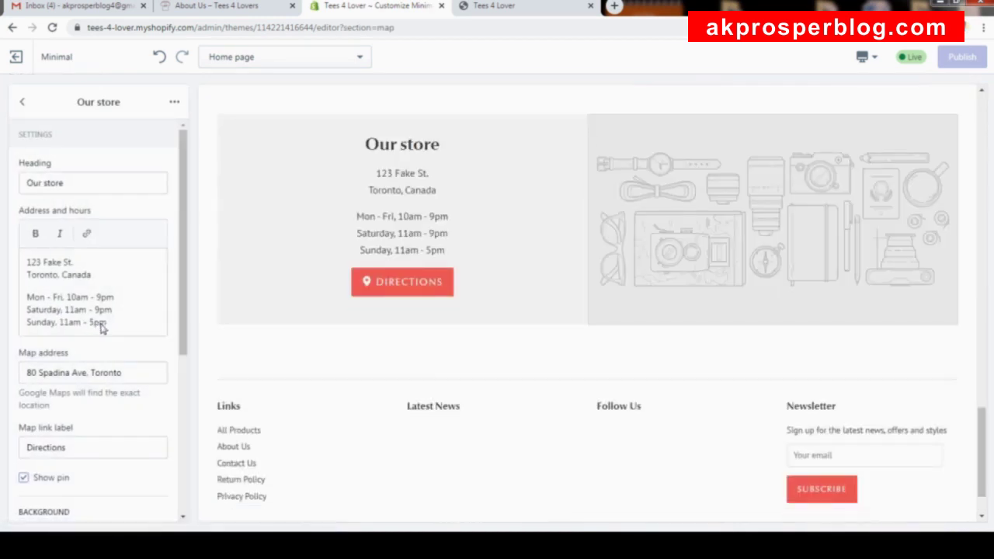
pyautogui.scroll(-5, 101, 326)
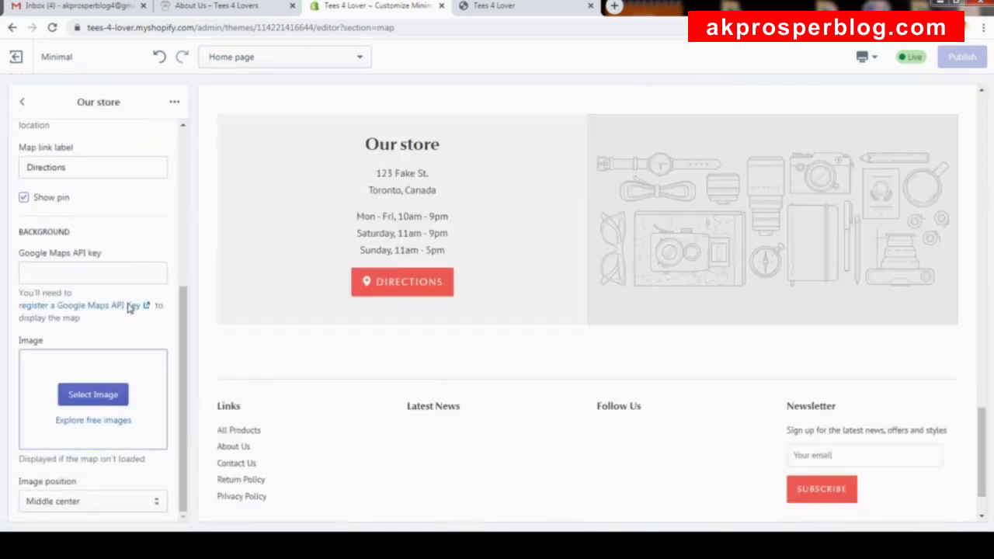
pyautogui.scroll(1, 156, 251)
pyautogui.scroll(-1, 160, 258)
pyautogui.scroll(4, 159, 233)
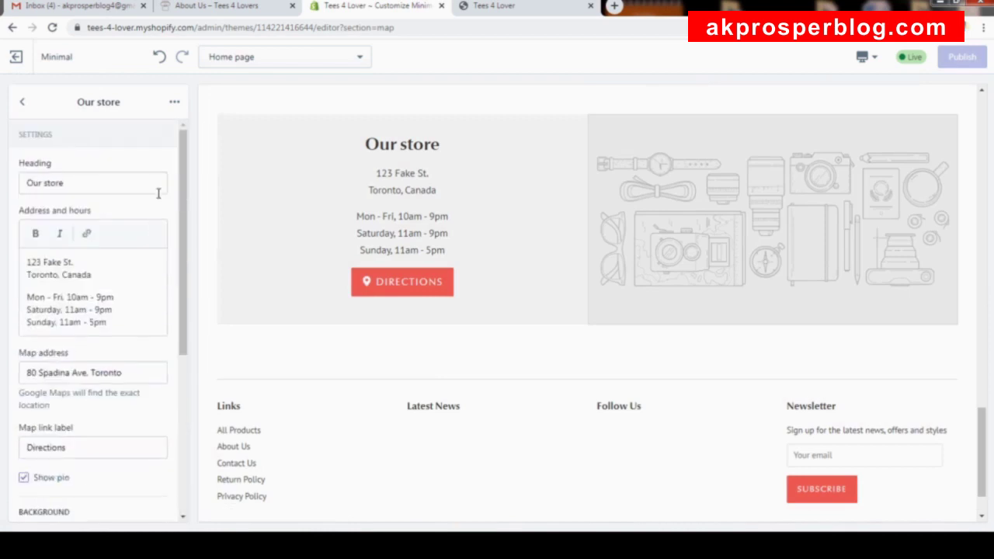
pyautogui.click(21, 102)
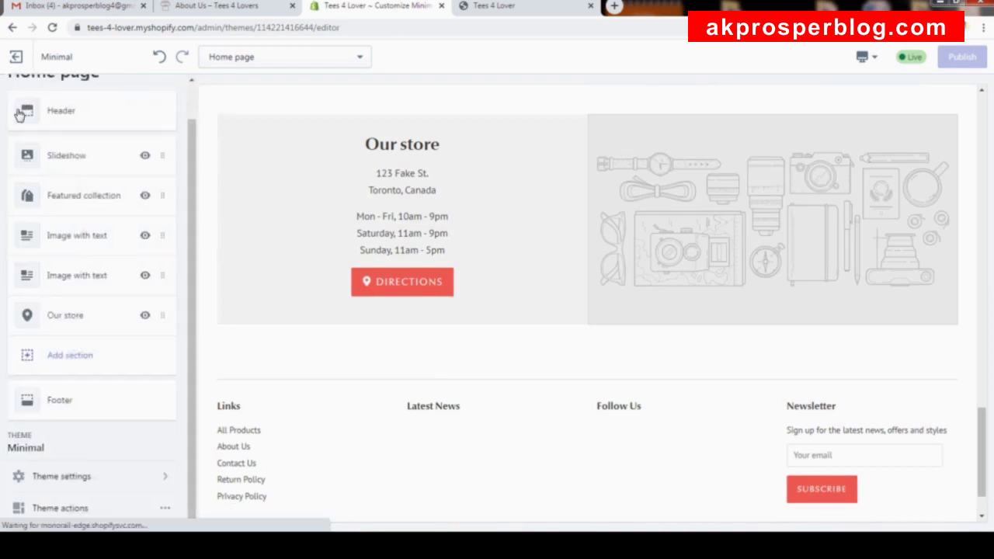
pyautogui.click(111, 318)
pyautogui.scroll(-5, 124, 282)
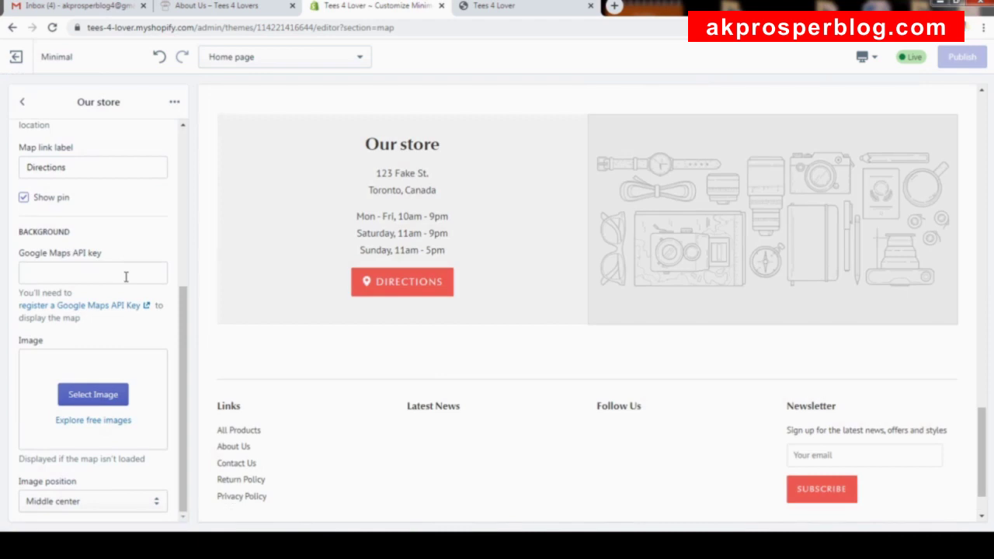
pyautogui.scroll(5, 136, 264)
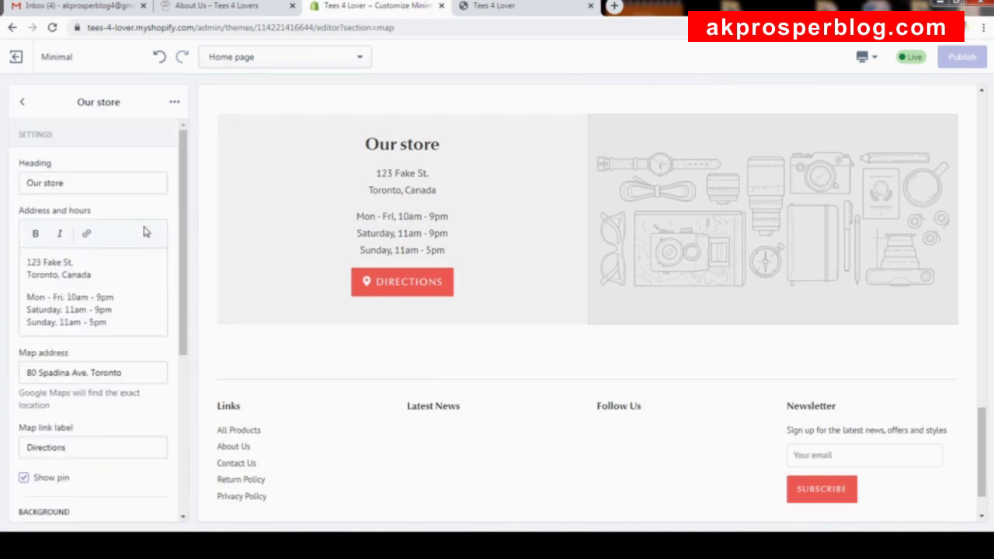
pyautogui.click(21, 104)
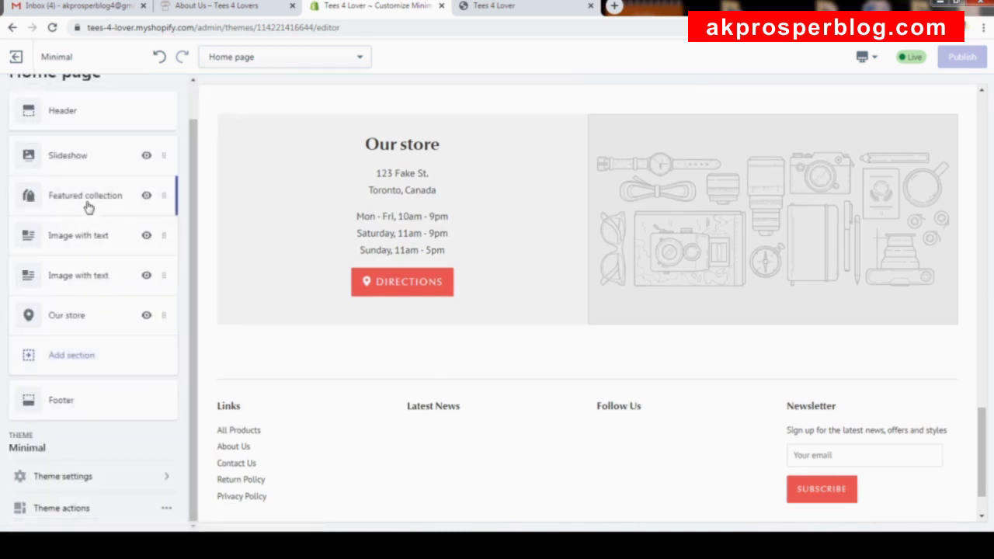
# Remove the Featured collection section, leaving the Slideshow section in place.
pyautogui.click(88, 204)
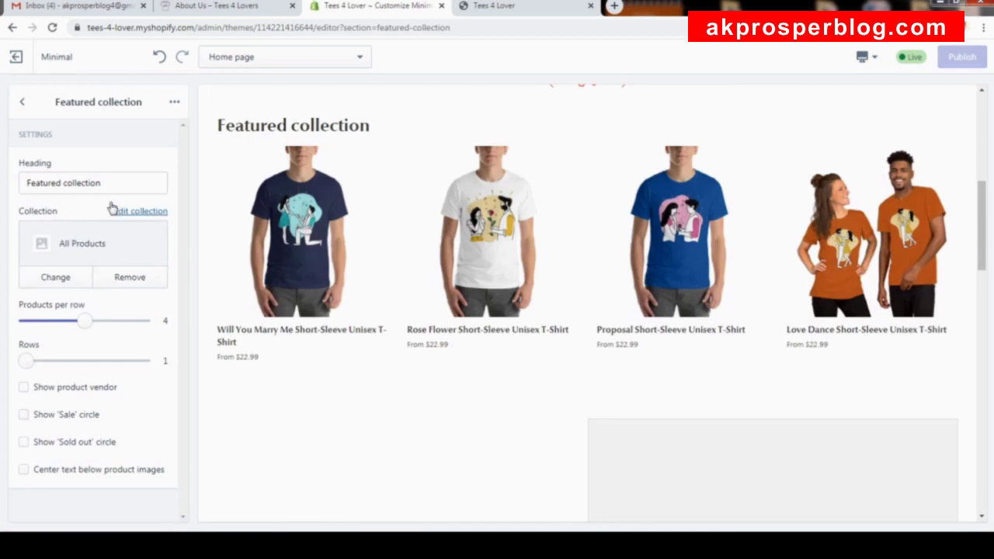
pyautogui.click(22, 102)
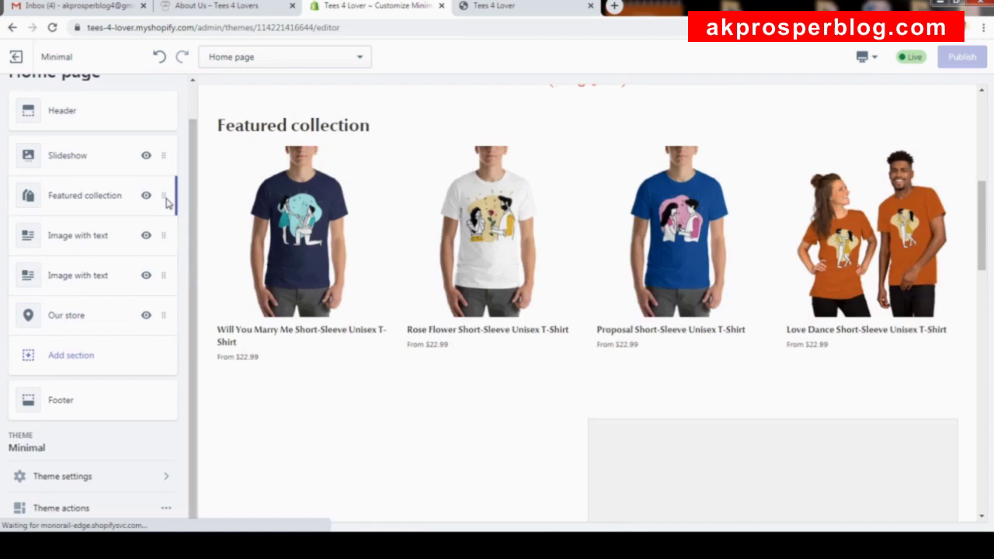
pyautogui.click(166, 201)
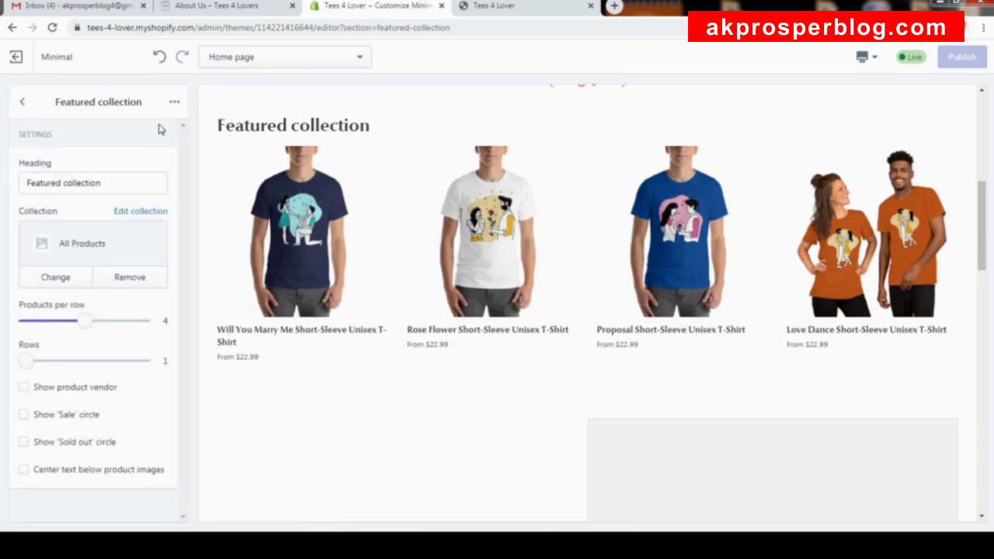
pyautogui.click(170, 104)
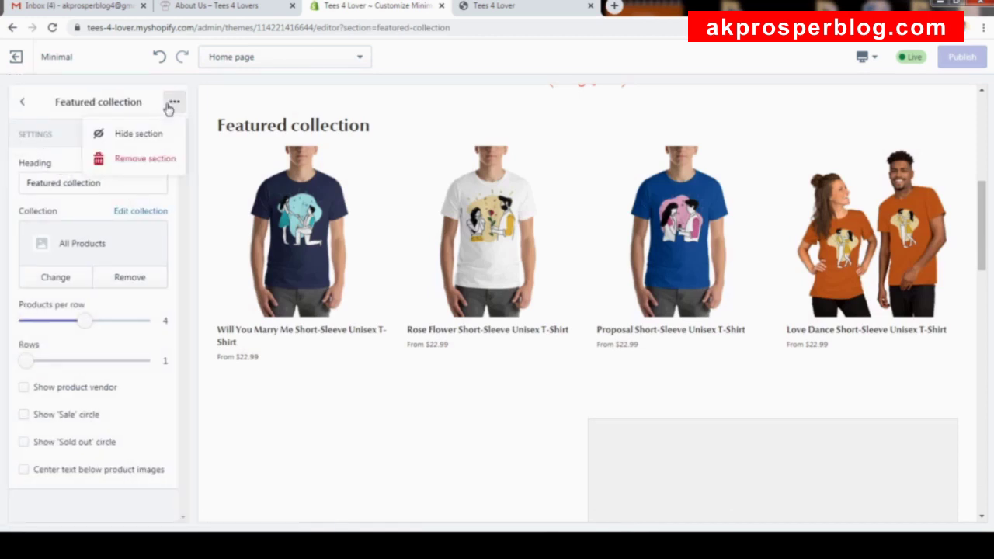
pyautogui.click(148, 159)
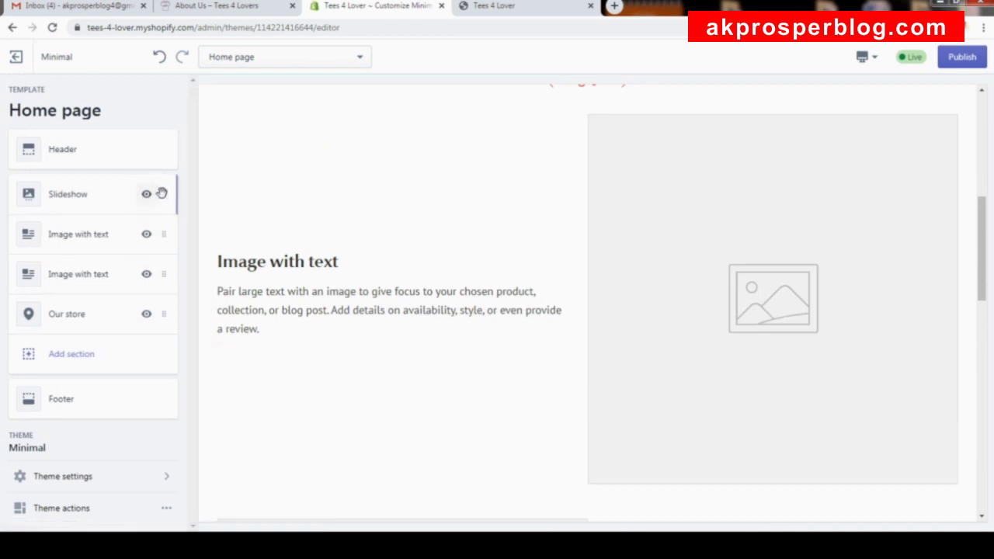
pyautogui.click(161, 193)
pyautogui.click(174, 104)
pyautogui.click(174, 104)
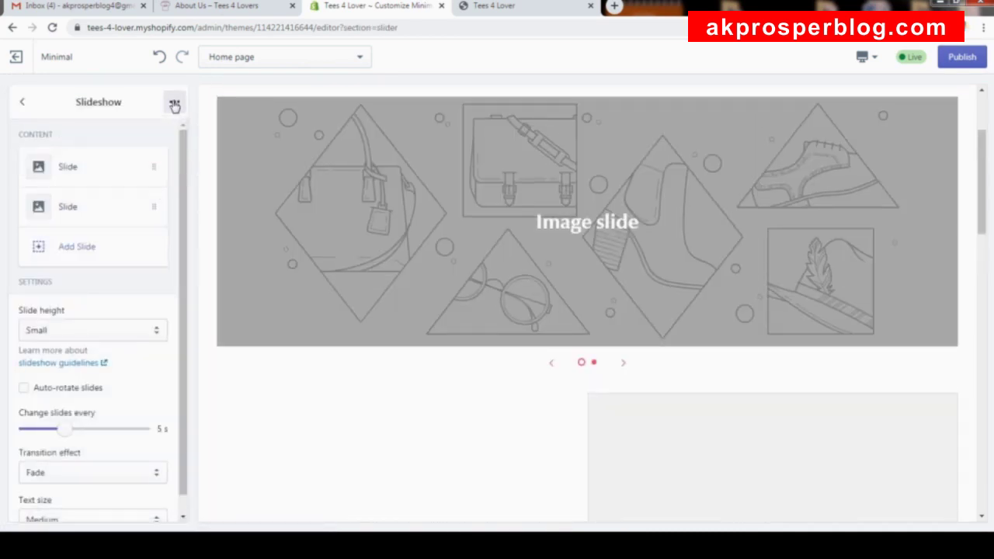
pyautogui.click(22, 102)
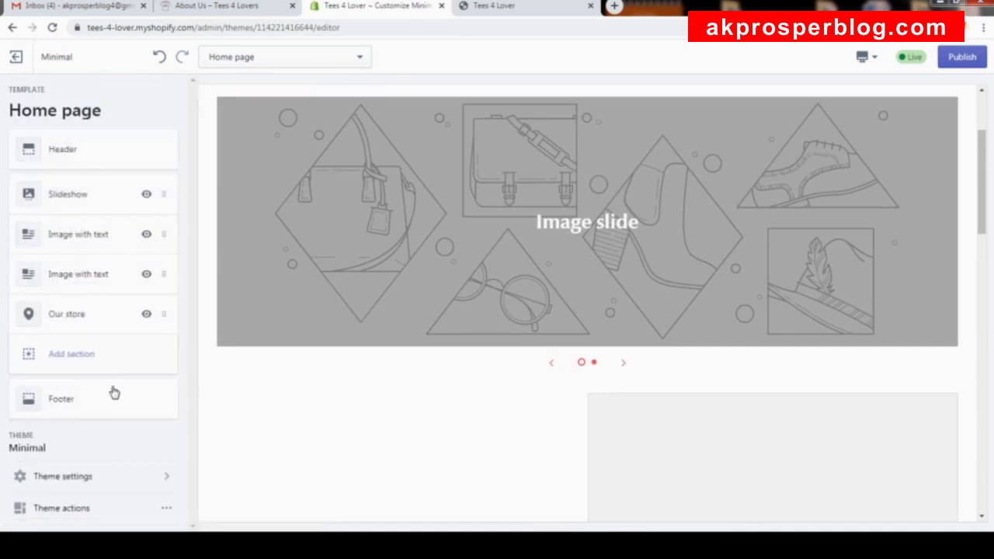
# Remove both Image with text sections and the Our store section.
pyautogui.click(166, 236)
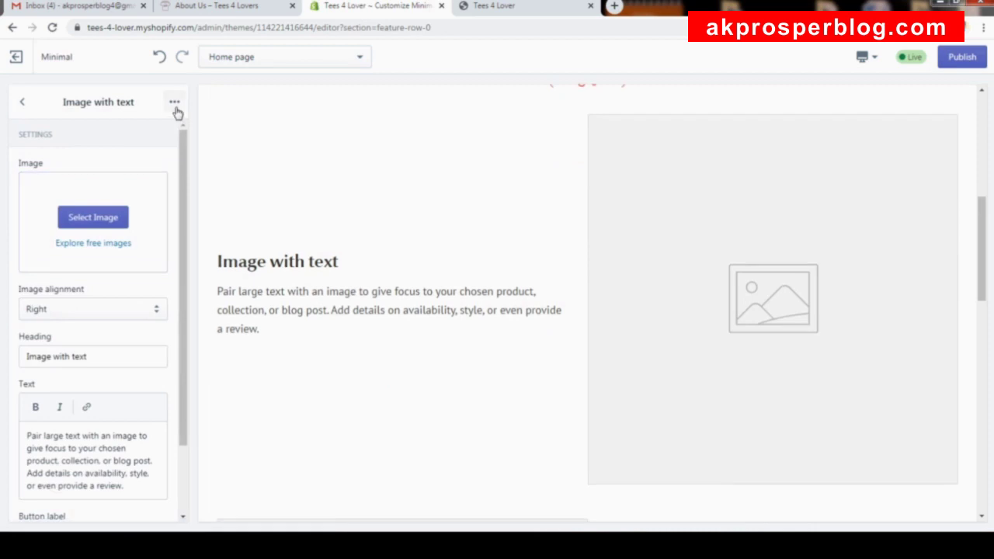
pyautogui.click(176, 104)
pyautogui.click(160, 165)
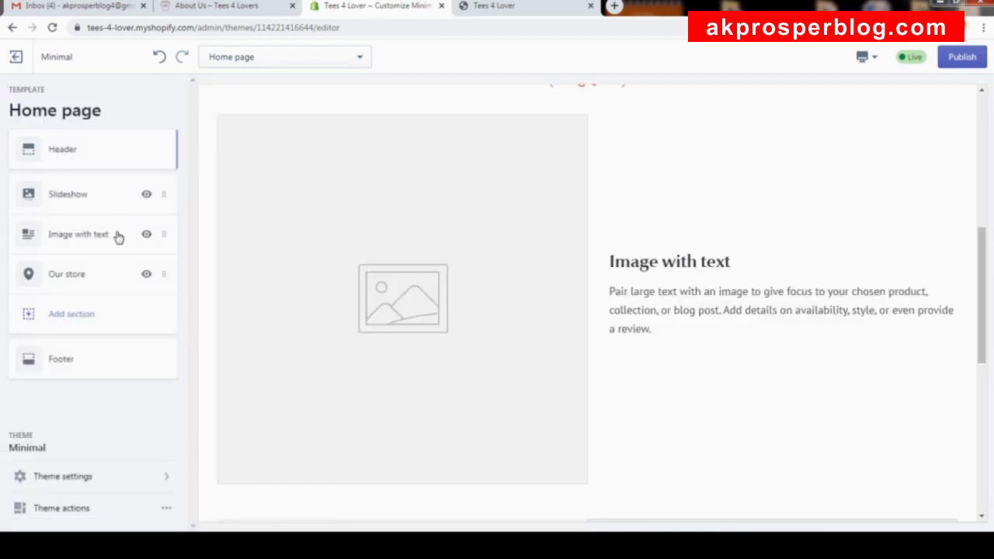
pyautogui.click(163, 234)
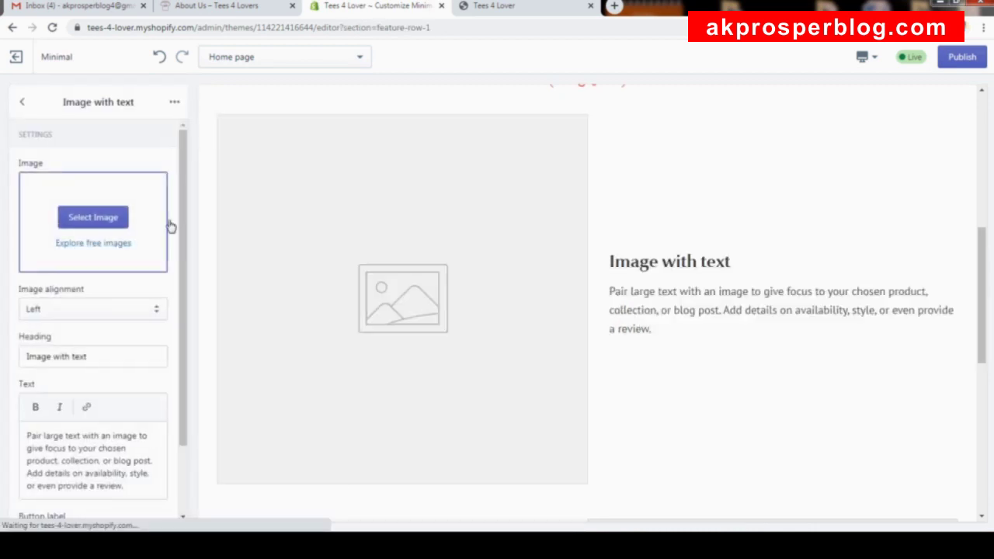
pyautogui.click(174, 103)
pyautogui.click(165, 159)
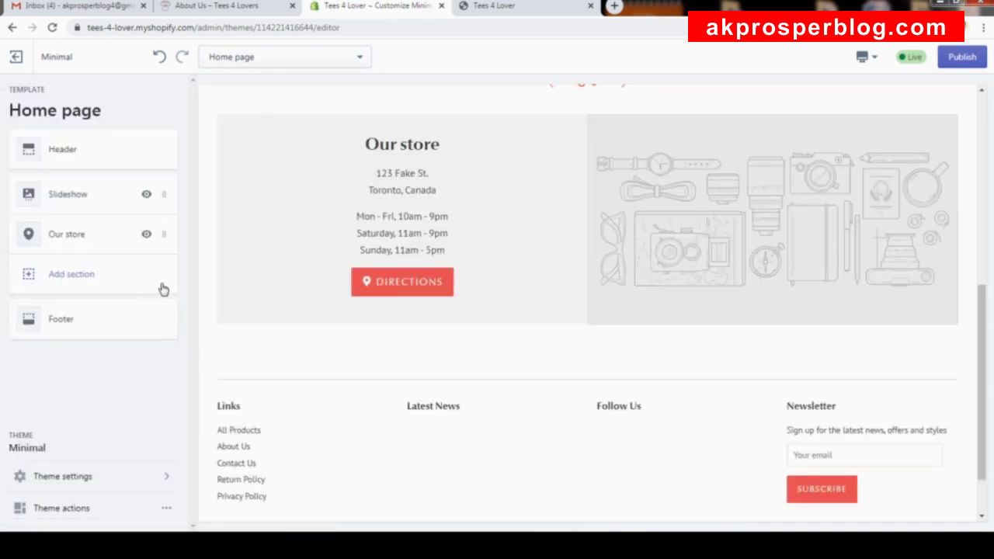
pyautogui.click(165, 241)
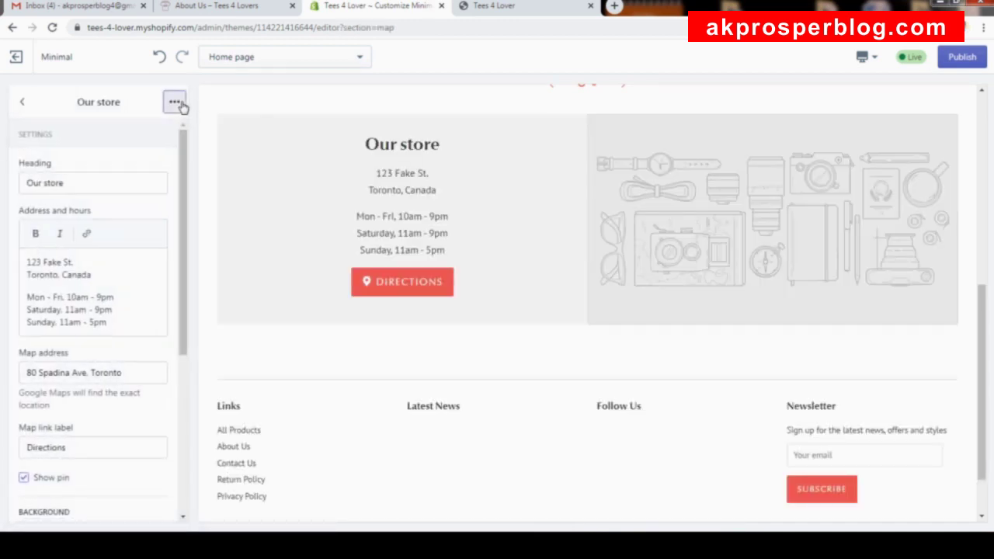
pyautogui.click(174, 102)
pyautogui.click(143, 160)
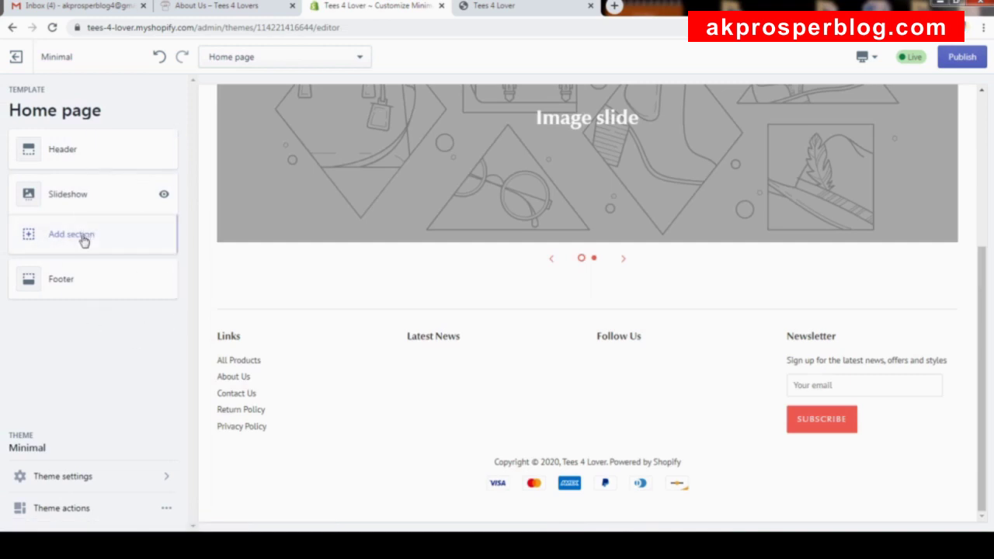
# Open the Slideshow section and its first slide's settings.
pyautogui.scroll(4, 480, 259)
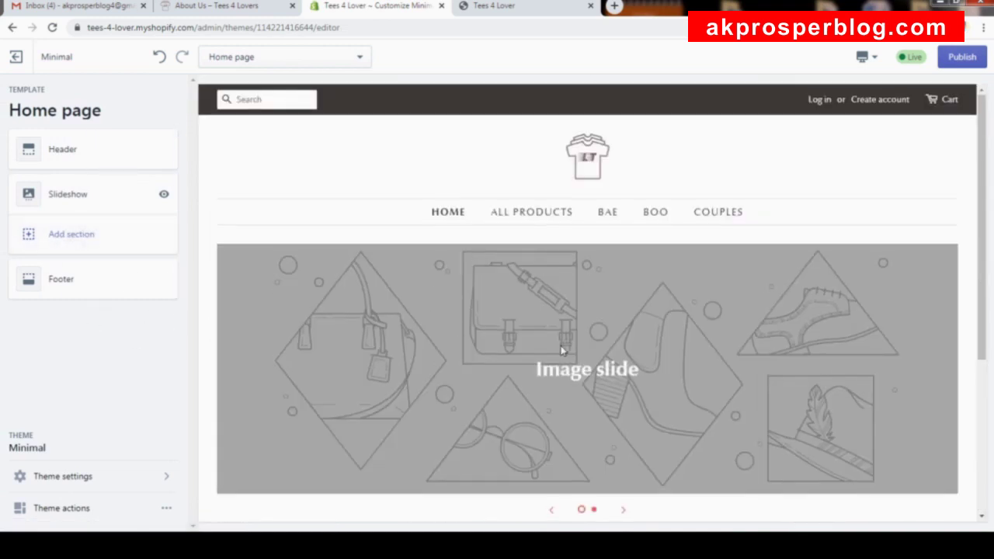
pyautogui.click(62, 195)
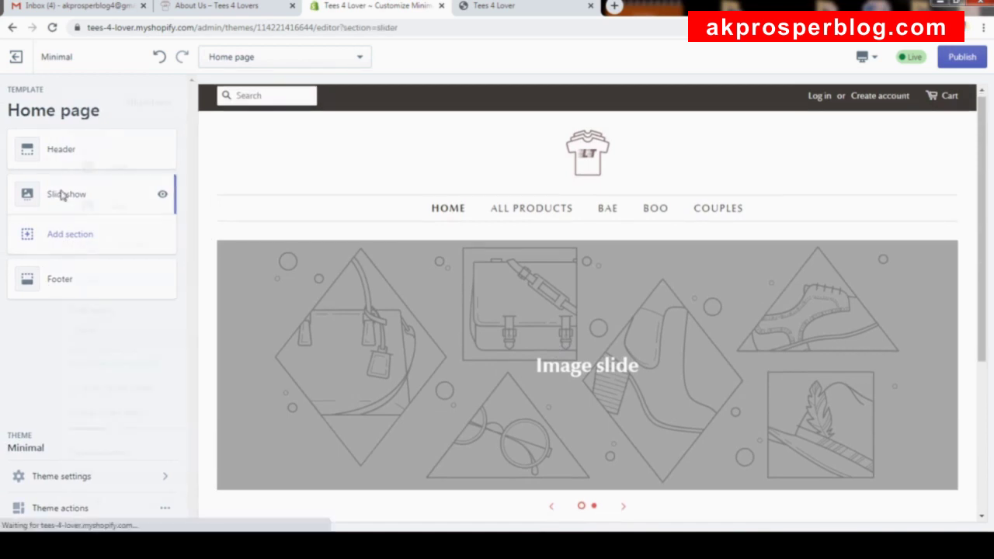
pyautogui.scroll(-1, 139, 209)
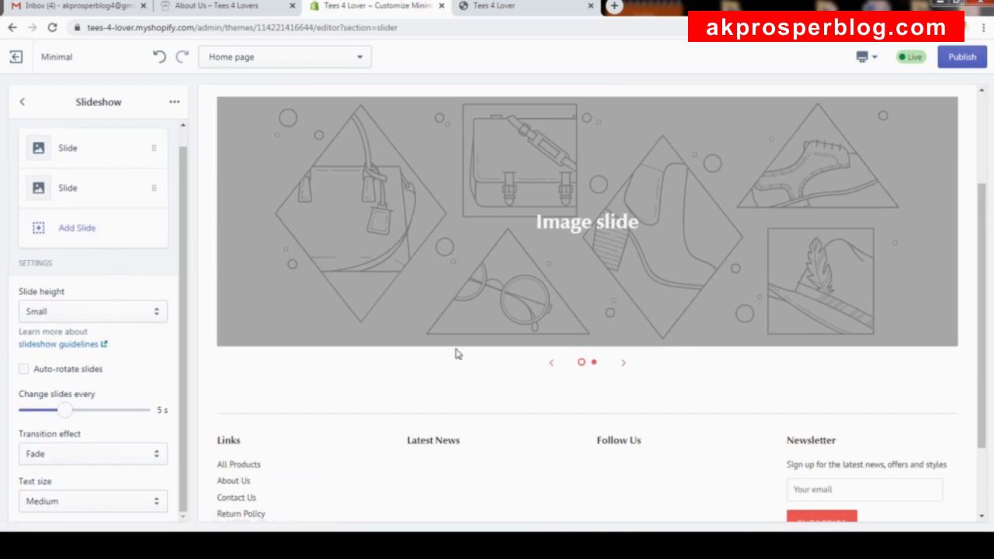
pyautogui.click(80, 150)
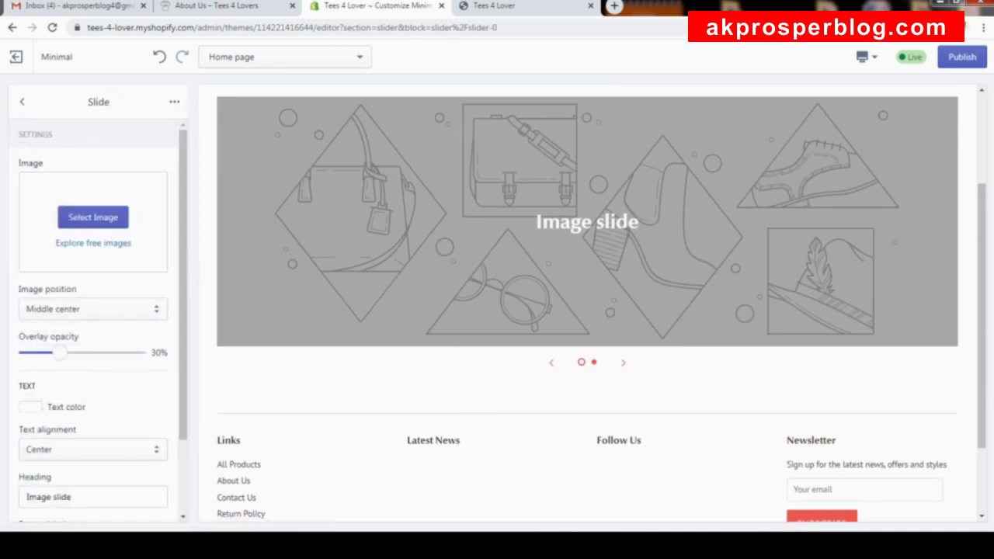
# Upload the 'custom made tshirst store' image and apply it to the first slide.
pyautogui.click(93, 217)
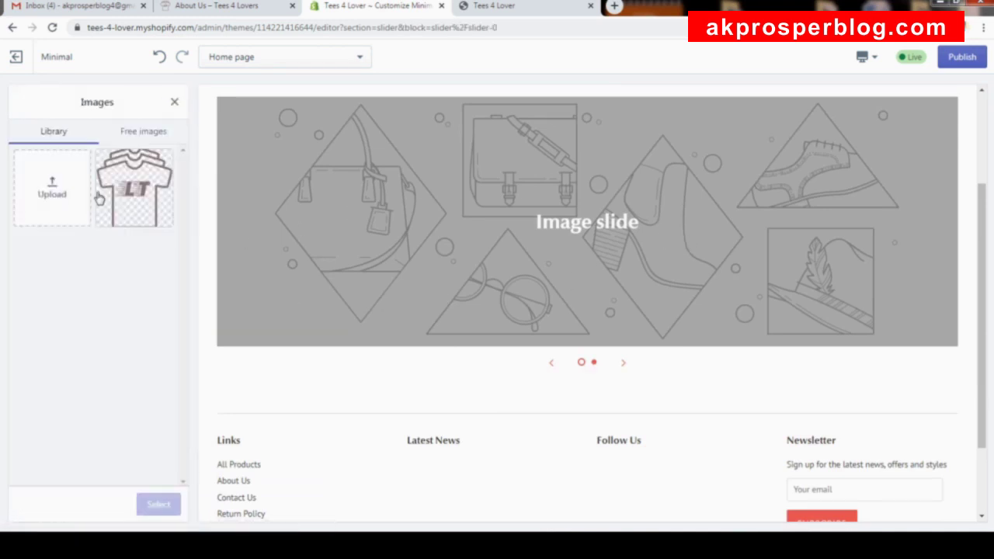
pyautogui.click(73, 210)
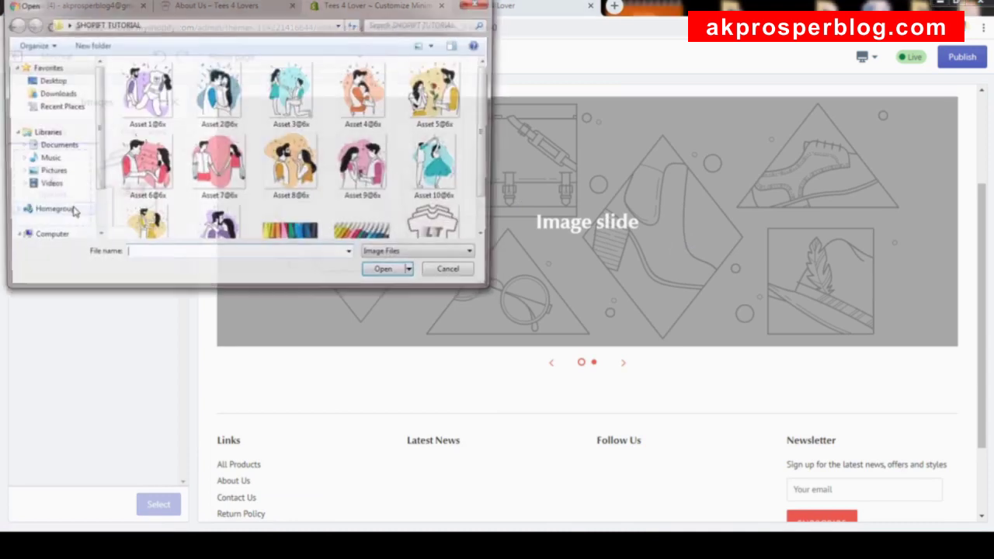
pyautogui.click(307, 233)
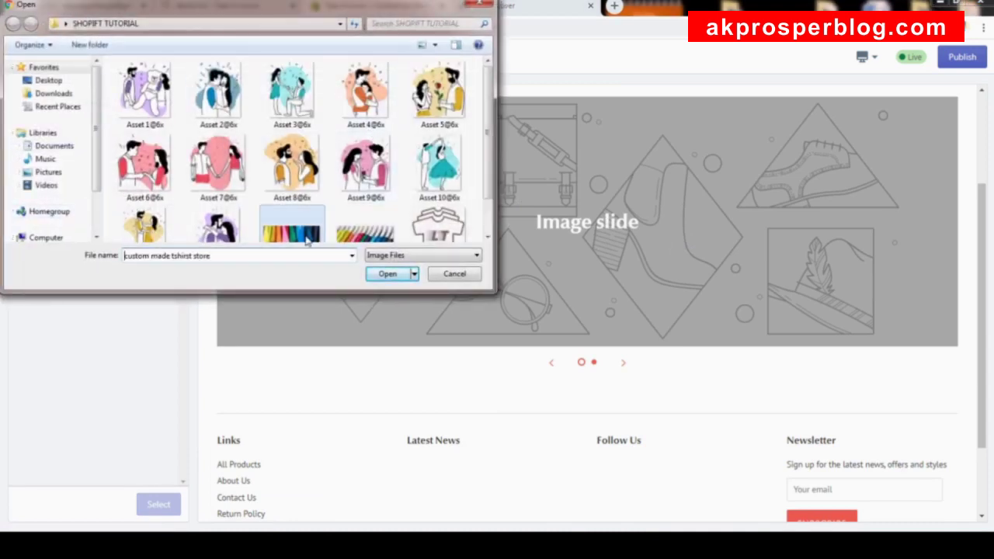
pyautogui.click(402, 276)
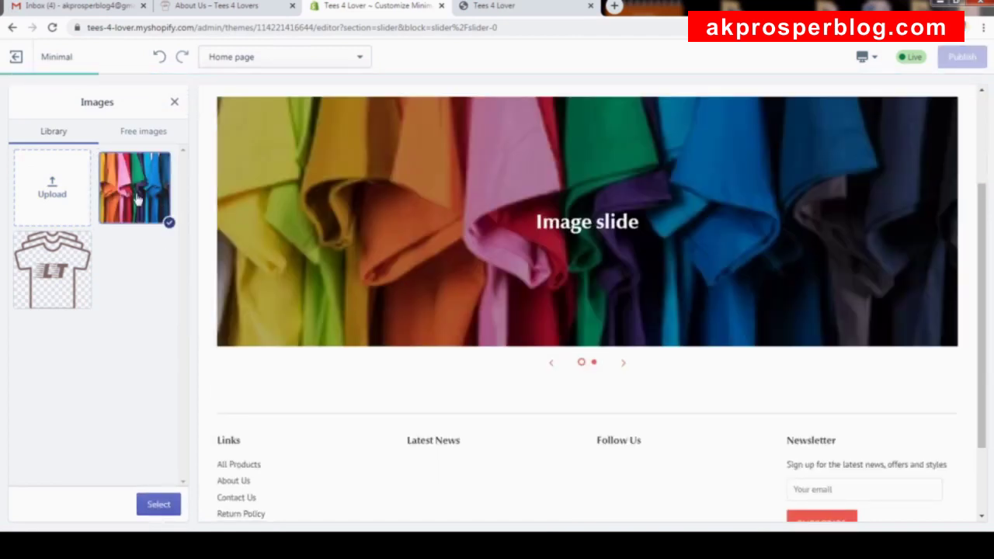
pyautogui.click(134, 194)
pyautogui.click(155, 214)
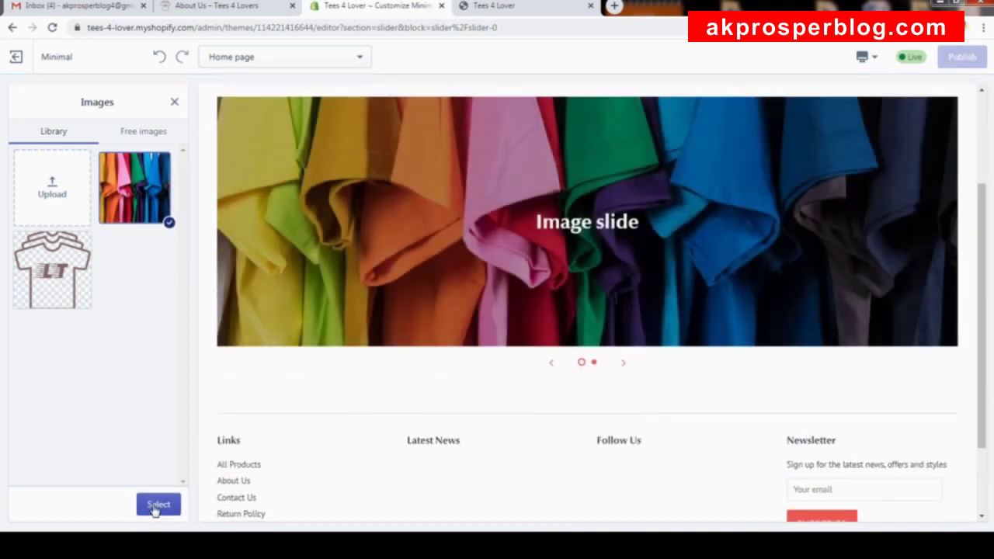
pyautogui.click(157, 505)
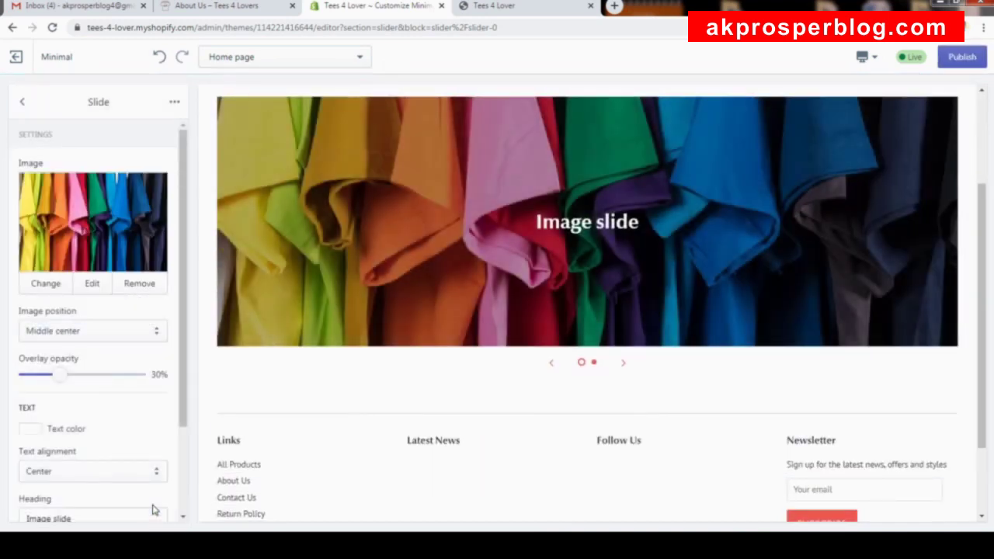
# Copy 'Only the best t-shirts' from the storefront banner and paste it as the slide heading.
pyautogui.moveTo(182, 231); pyautogui.dragTo(174, 342)
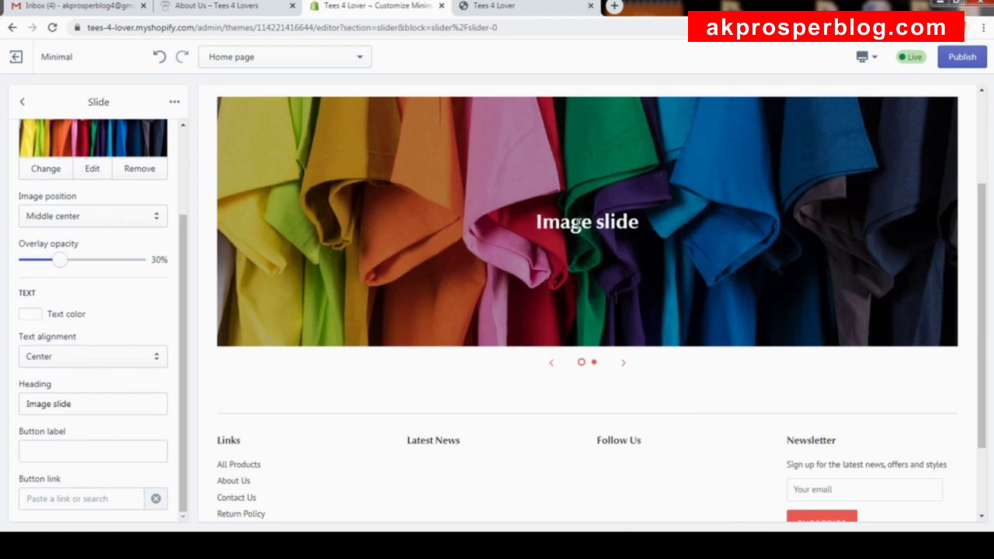
pyautogui.click(249, 11)
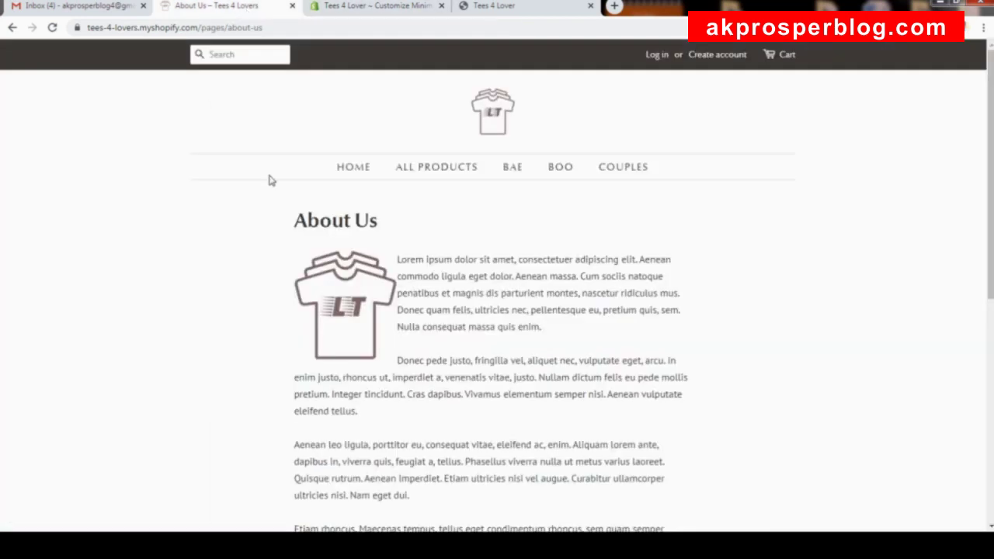
pyautogui.click(351, 174)
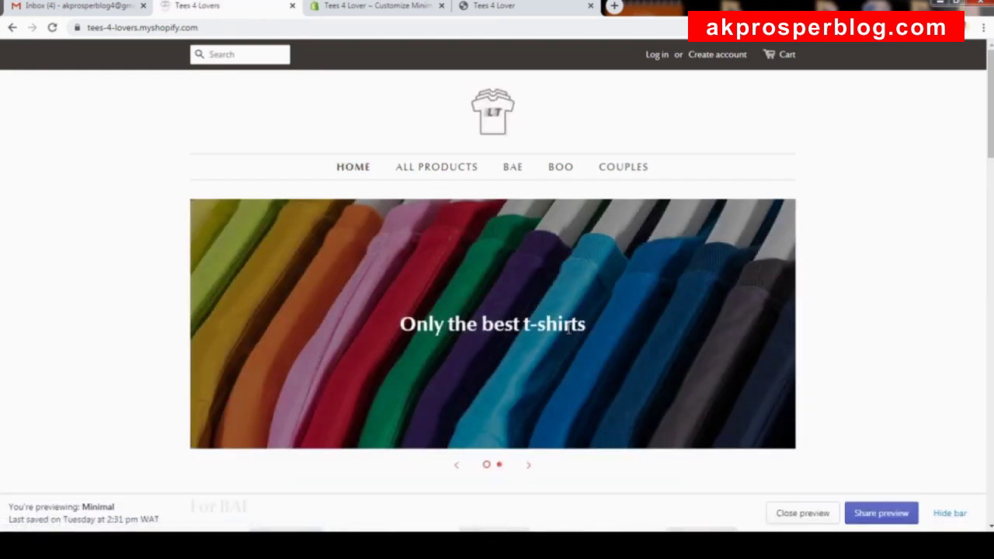
pyautogui.moveTo(588, 325); pyautogui.dragTo(400, 329)
pyautogui.hotkey('ctrl', 'c')
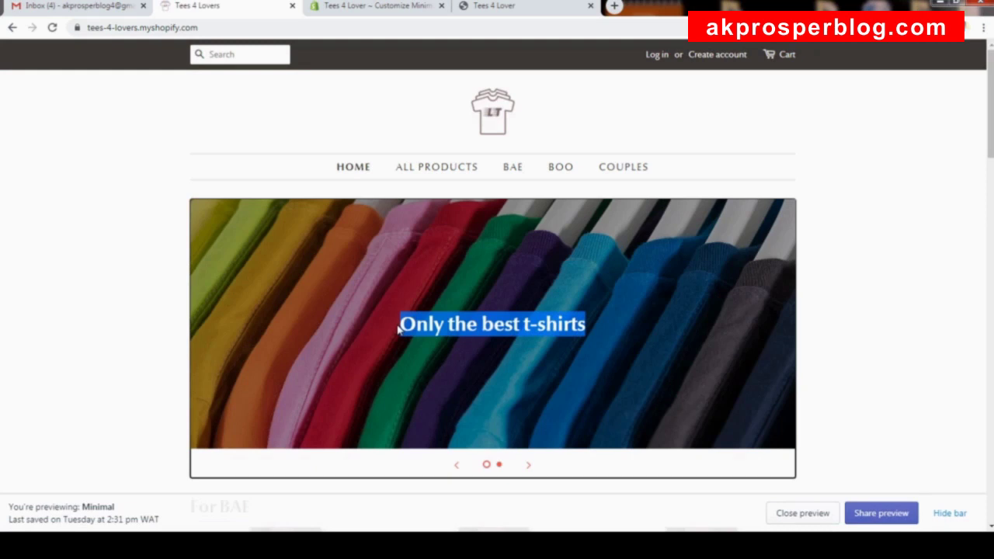
pyautogui.click(392, 6)
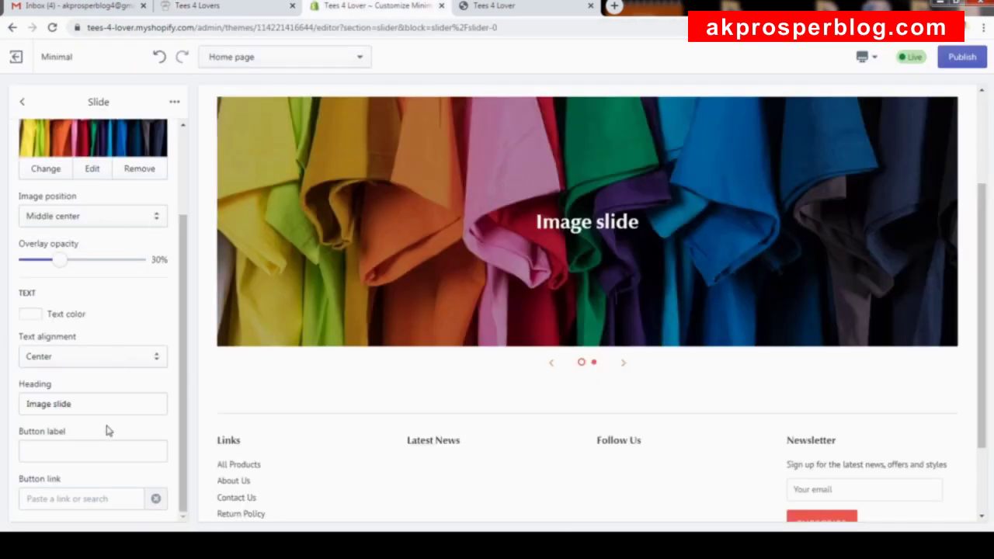
pyautogui.click(86, 404)
pyautogui.hotkey('ctrl', 'a')
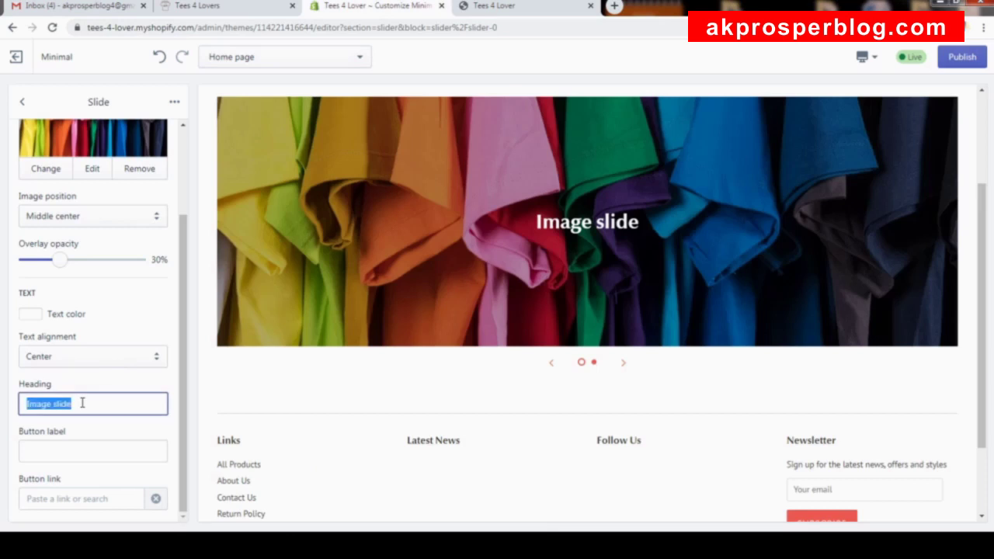
pyautogui.hotkey('ctrl', 'v')
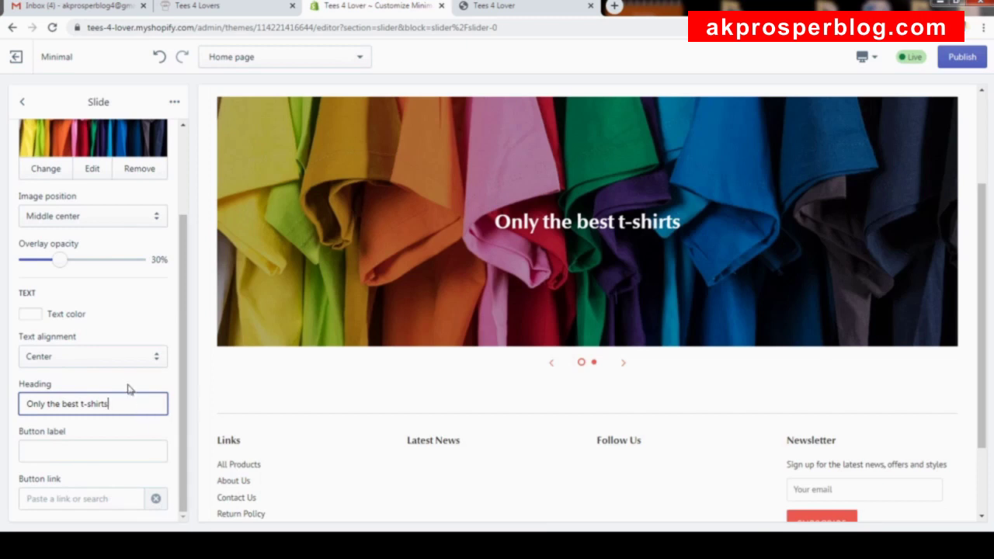
# Try heading text colours and set the first slide's overlay opacity to 44%.
pyautogui.click(31, 314)
pyautogui.moveTo(42, 330); pyautogui.dragTo(2, 237)
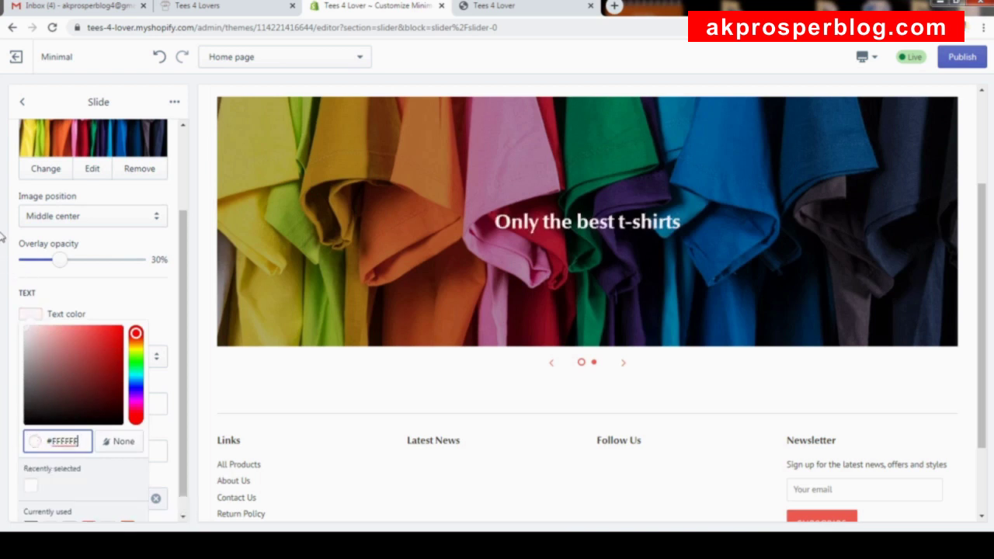
pyautogui.click(136, 287)
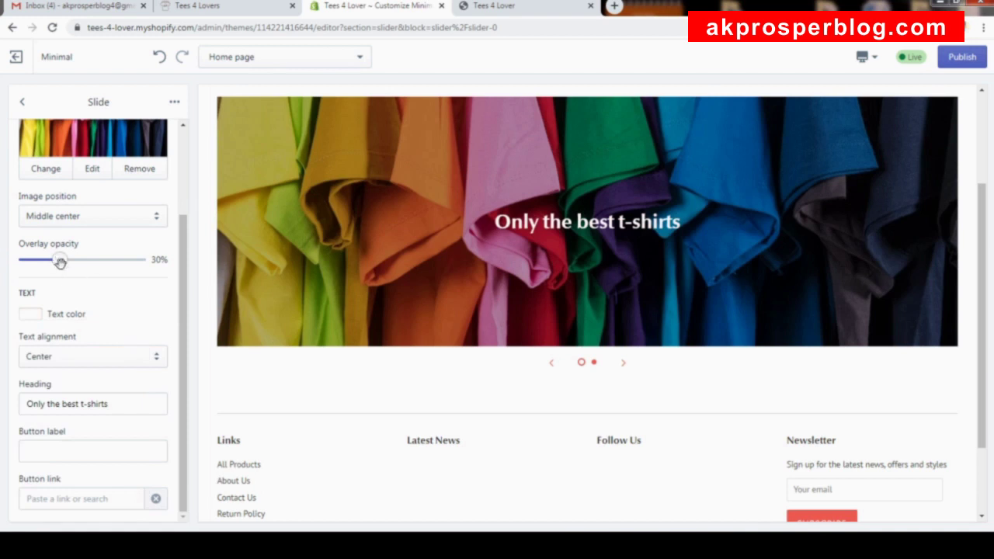
pyautogui.moveTo(60, 263); pyautogui.dragTo(105, 264)
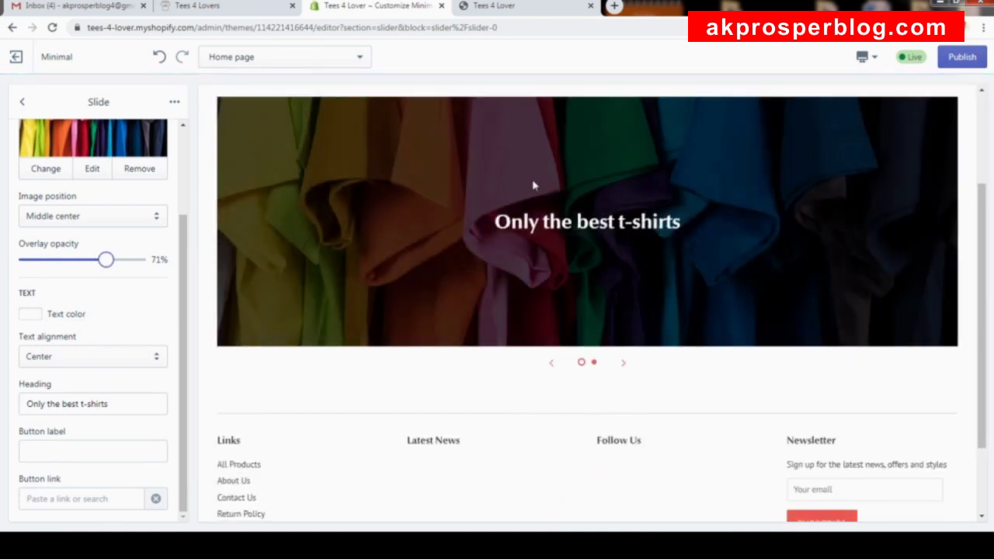
pyautogui.moveTo(105, 260); pyautogui.dragTo(76, 264)
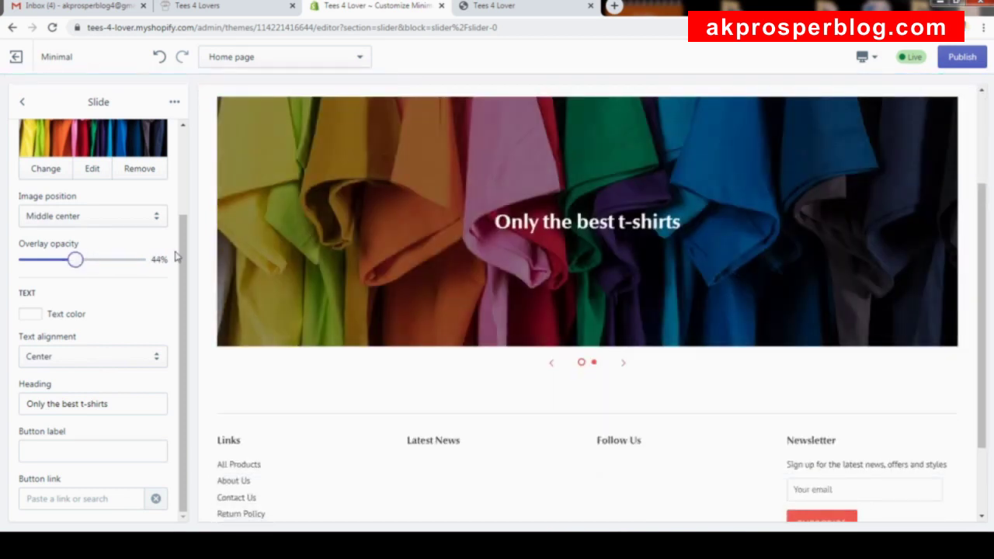
pyautogui.scroll(2, 176, 241)
pyautogui.scroll(-2, 175, 207)
pyautogui.scroll(2, 175, 202)
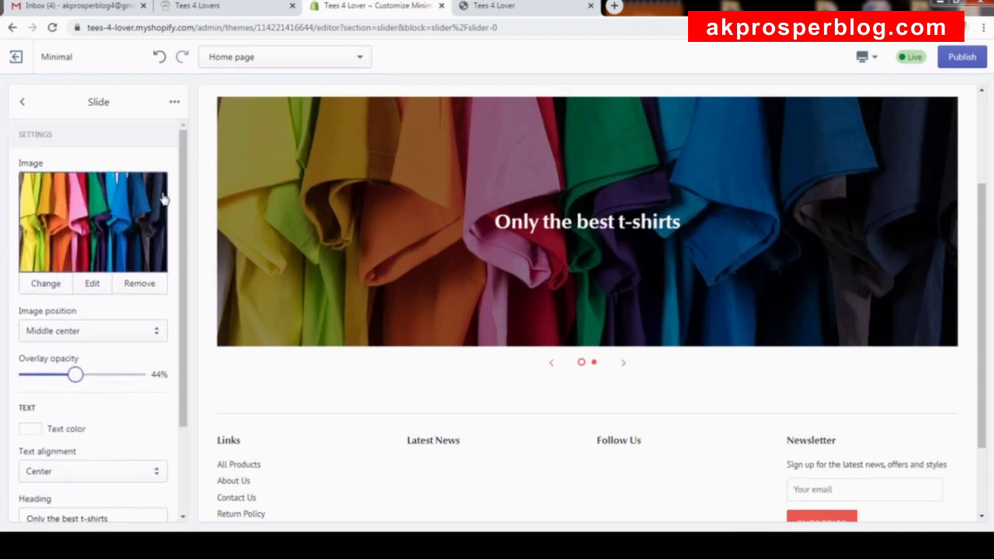
pyautogui.click(22, 101)
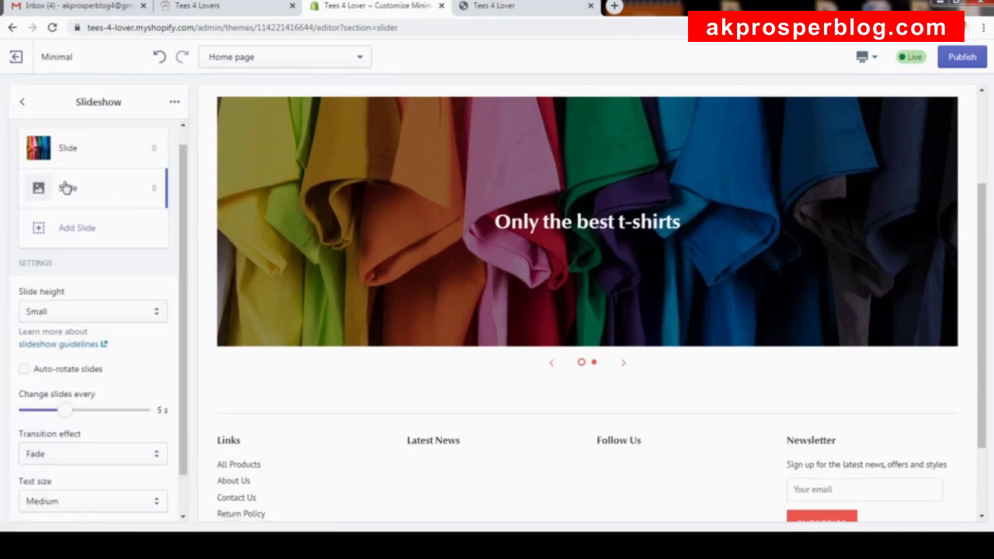
# Upload the hanging T-shirts photo and set it as the second slide's image.
pyautogui.click(67, 188)
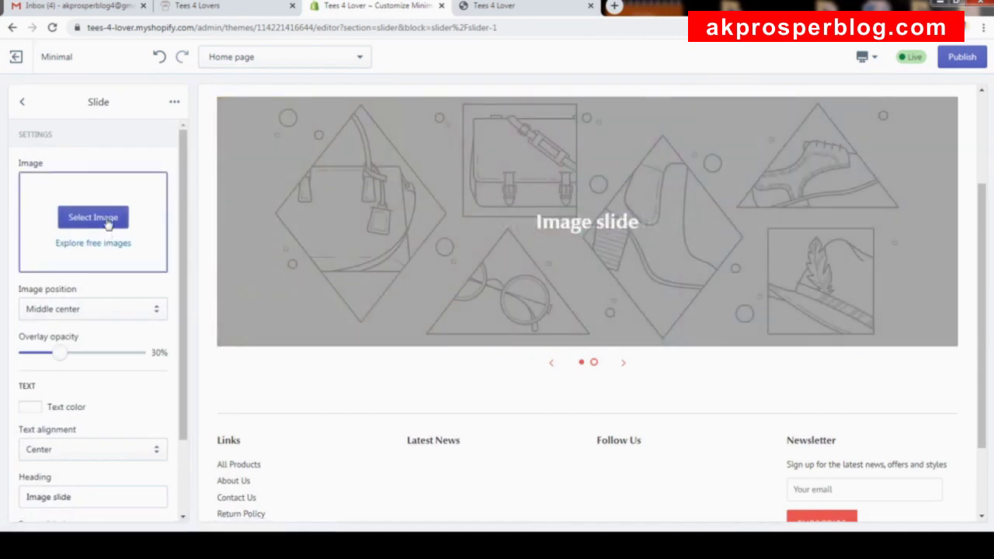
pyautogui.click(108, 223)
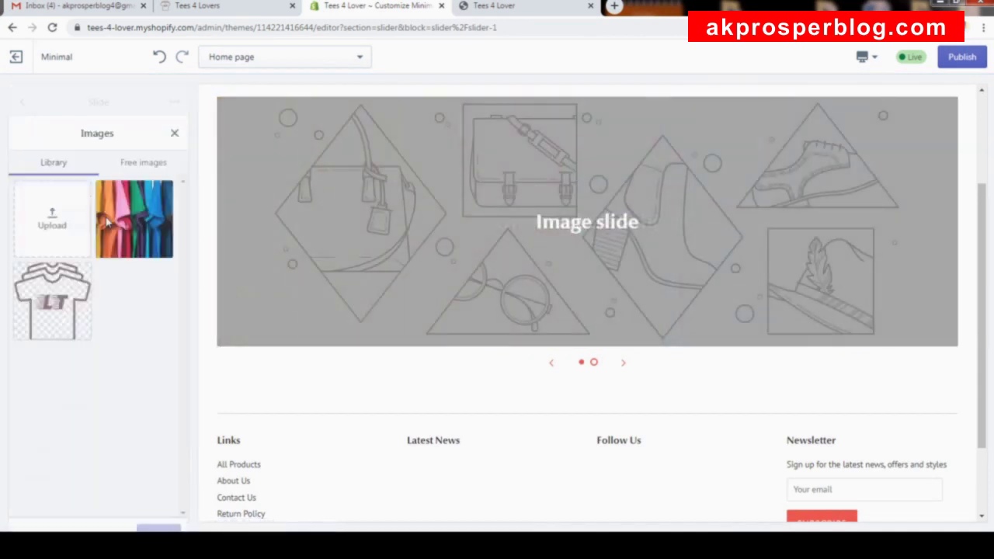
pyautogui.click(53, 194)
pyautogui.click(382, 232)
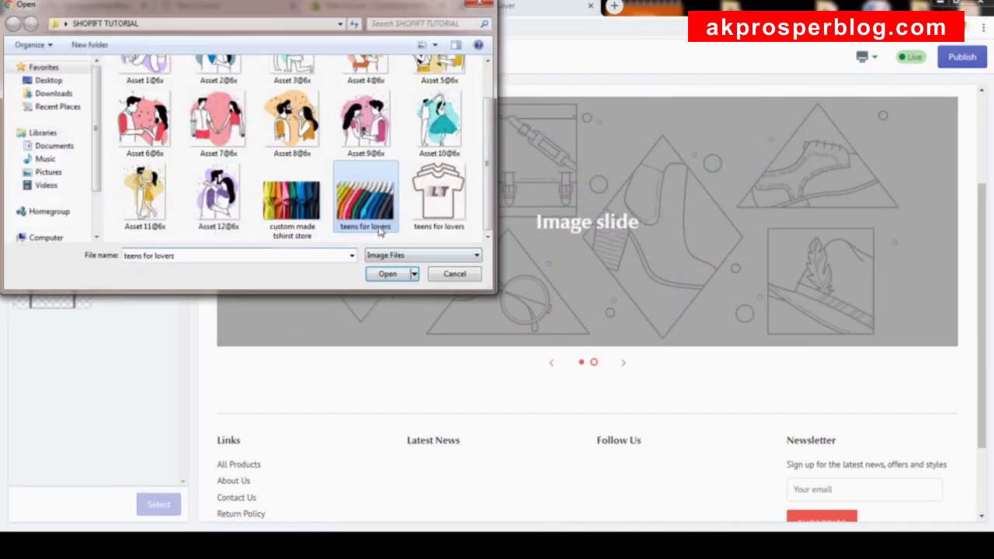
pyautogui.click(388, 276)
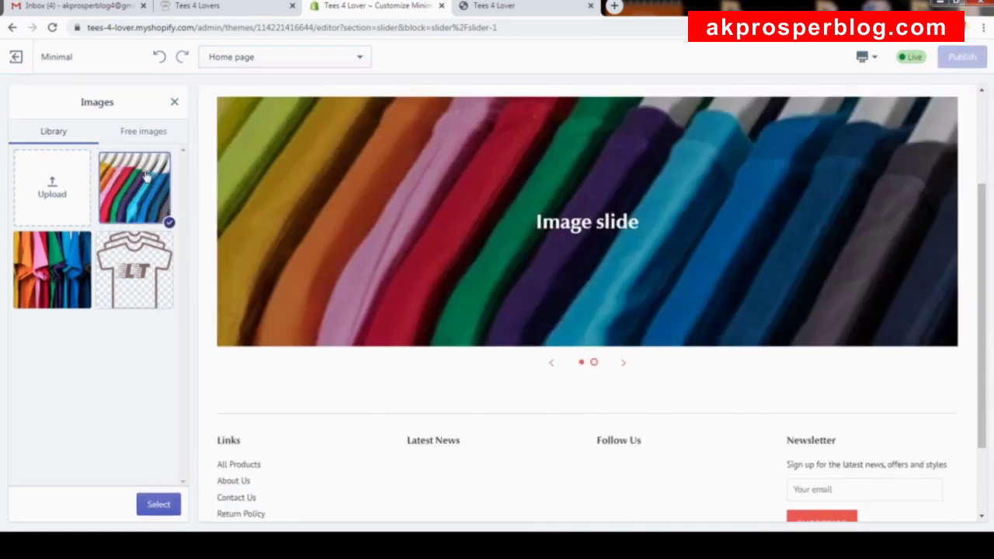
pyautogui.click(159, 505)
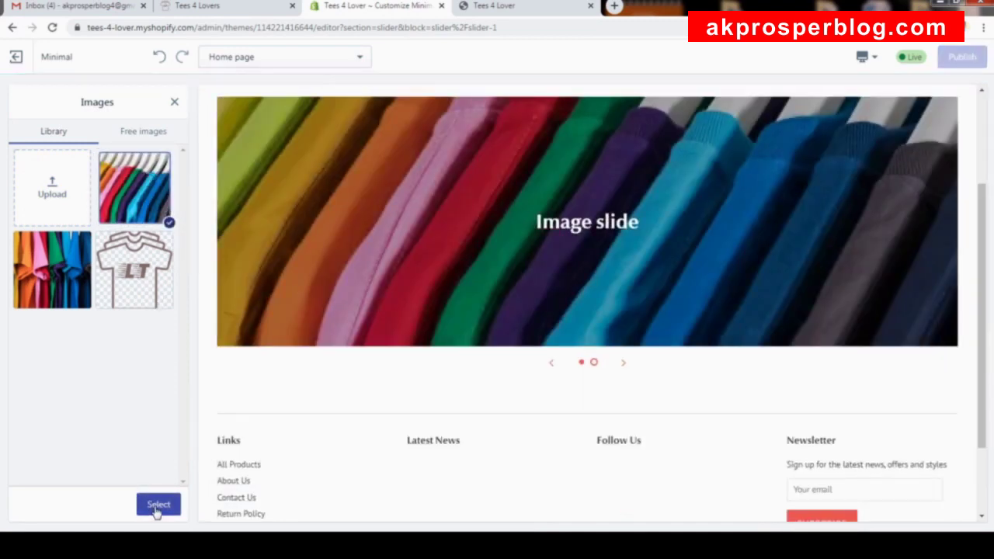
pyautogui.scroll(-2, 104, 295)
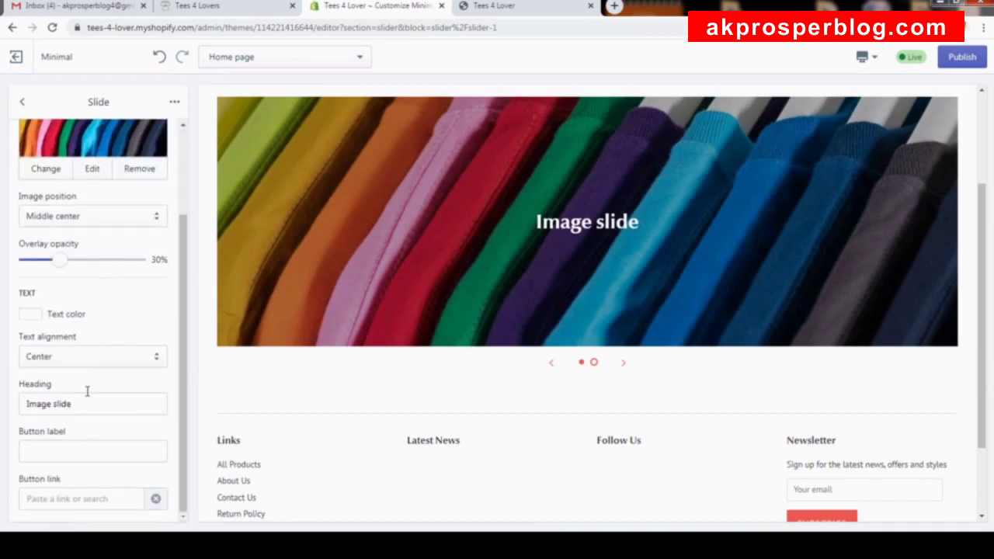
# Copy the heading 'Something for both male and female' from the storefront's second slide.
pyautogui.click(207, 6)
pyautogui.click(528, 465)
pyautogui.moveTo(664, 324); pyautogui.dragTo(339, 325)
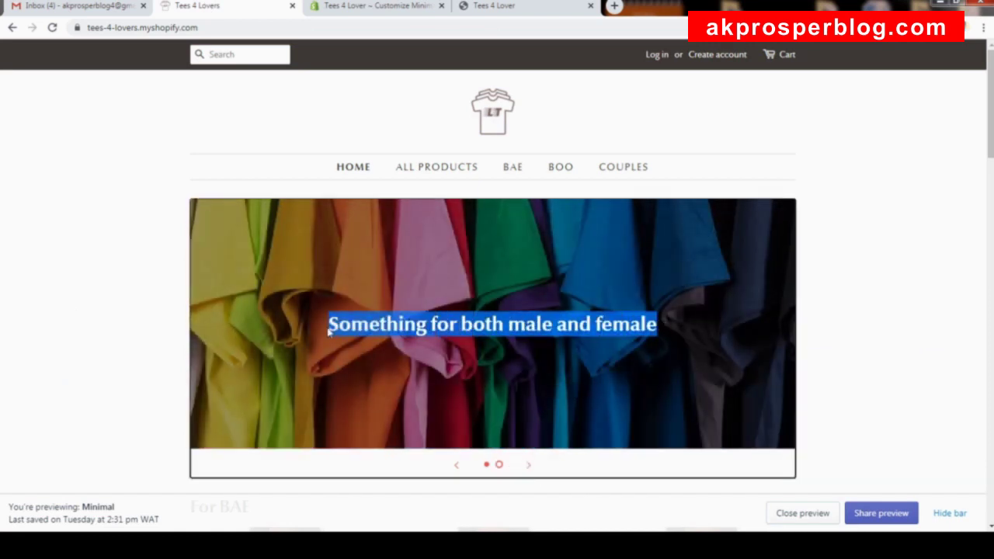
# Paste 'Something for both male and female' into the second slide's Heading field.
pyautogui.click(377, 6)
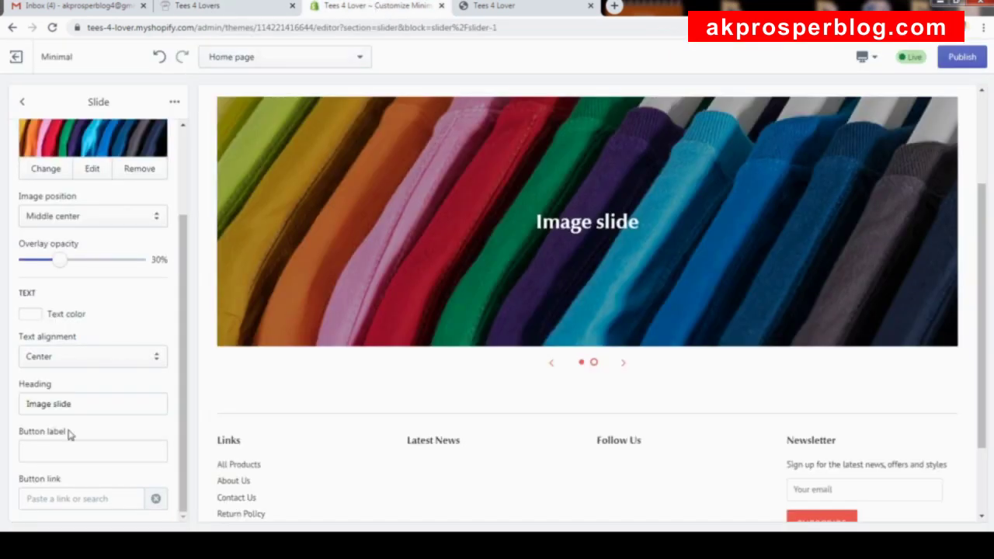
pyautogui.click(106, 406)
pyautogui.hotkey('ctrl', 'a')
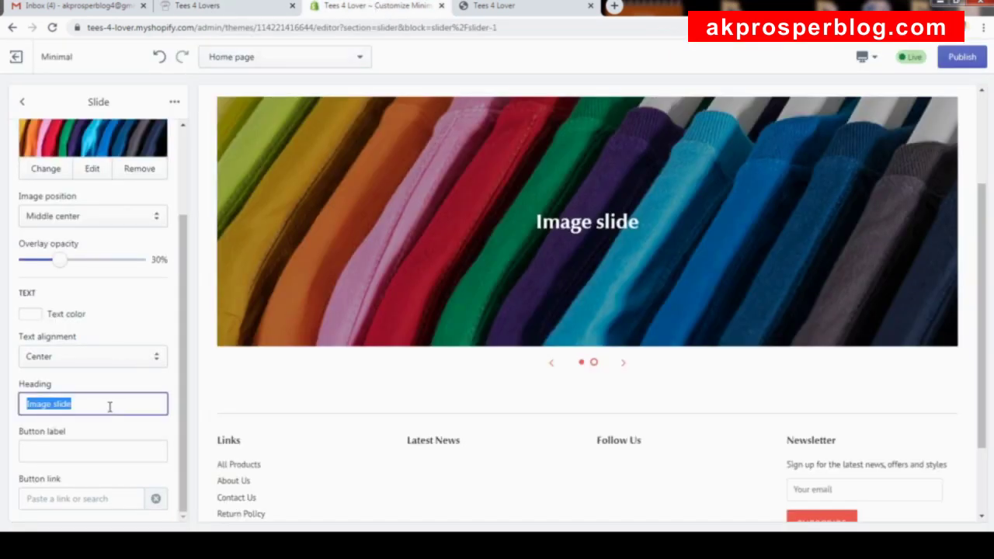
pyautogui.write('Something for both male and female')
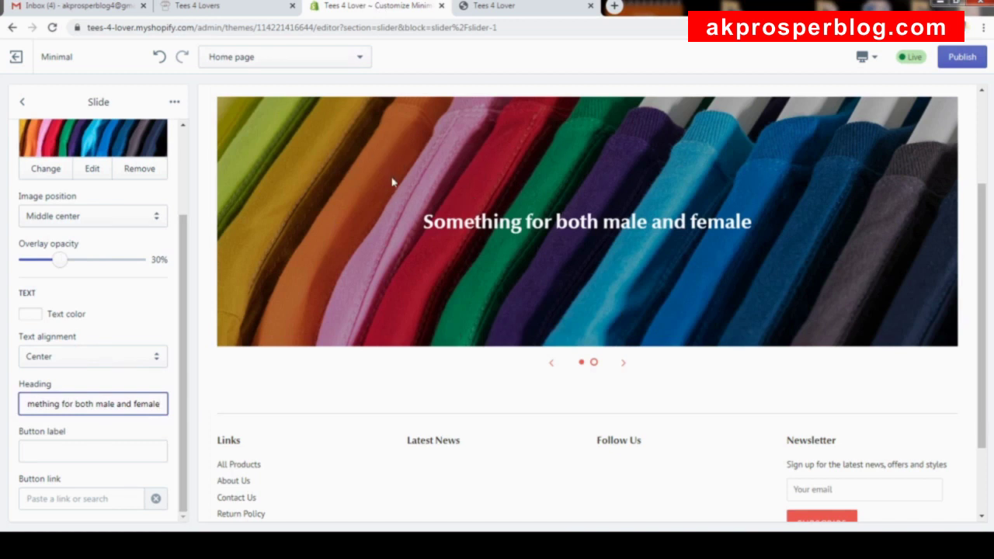
pyautogui.click(711, 249)
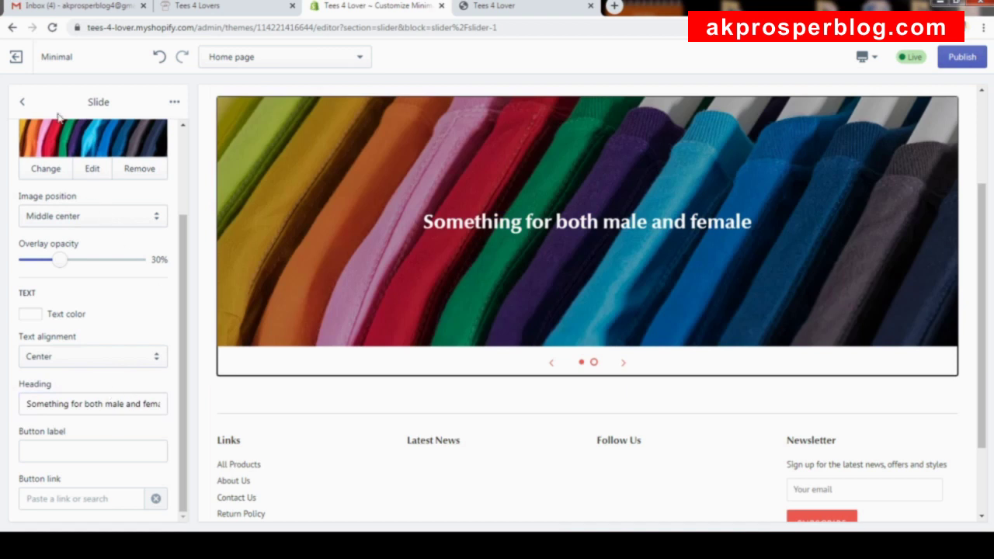
pyautogui.click(22, 102)
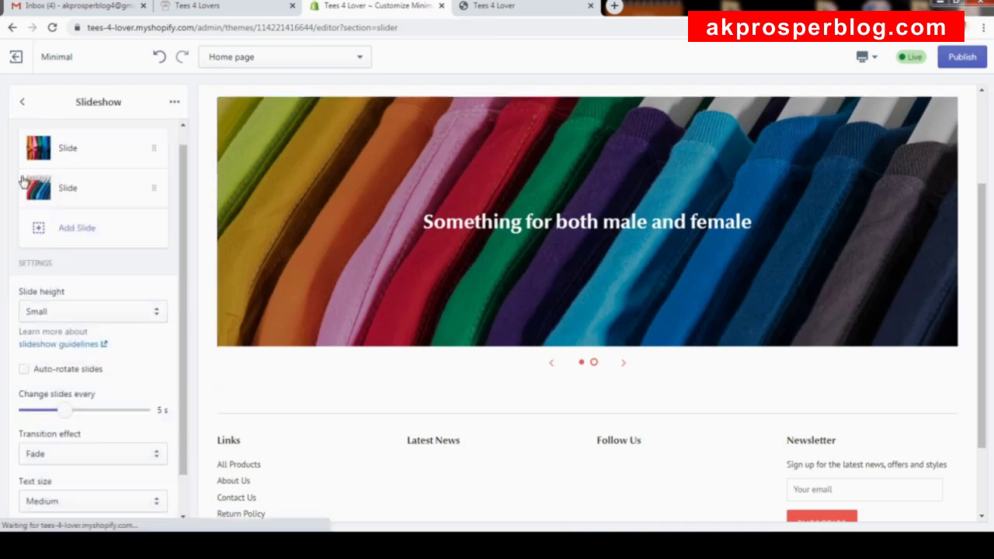
# Publish the slideshow changes and review the result on the live storefront.
pyautogui.click(956, 54)
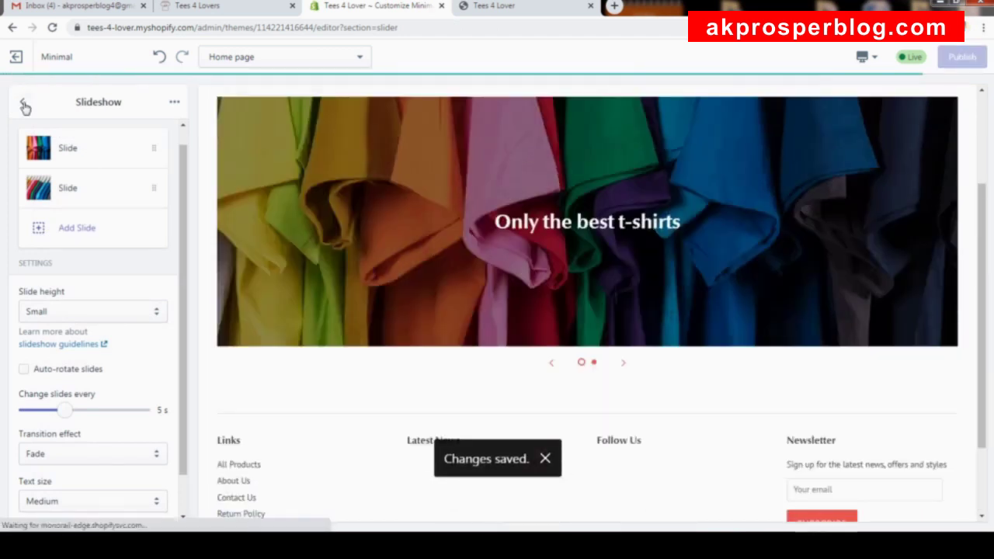
pyautogui.click(21, 101)
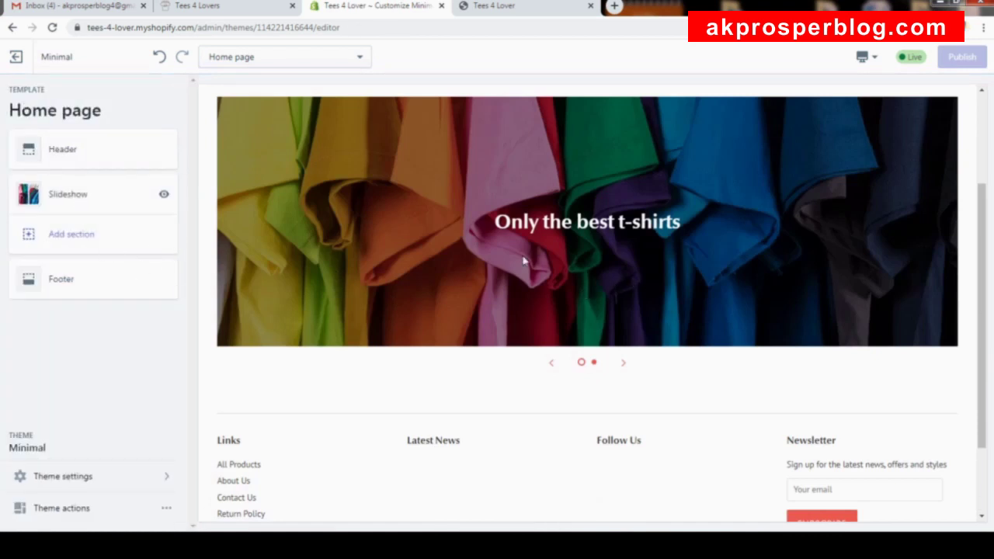
pyautogui.click(223, 12)
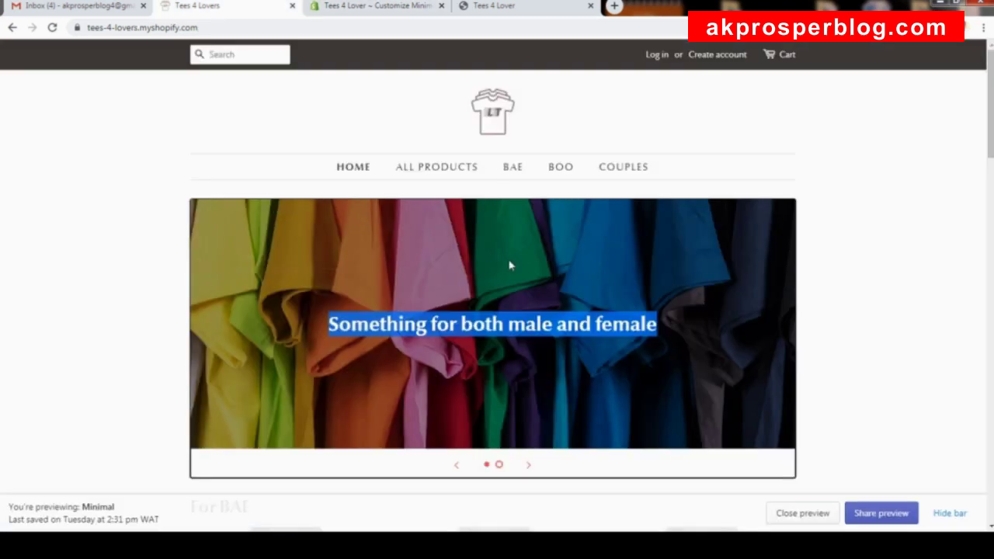
pyautogui.scroll(-2, 510, 266)
pyautogui.click(370, 162)
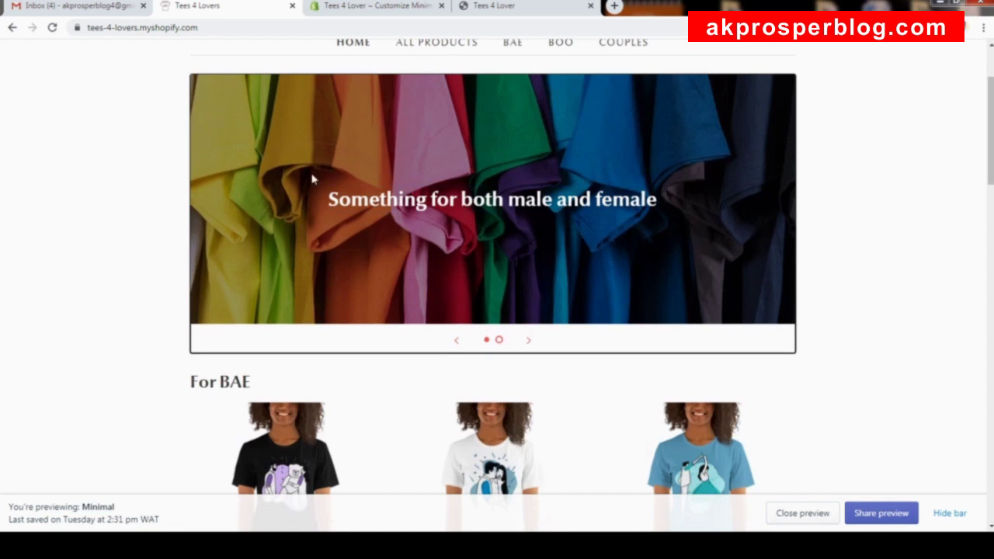
pyautogui.scroll(-4, 696, 222)
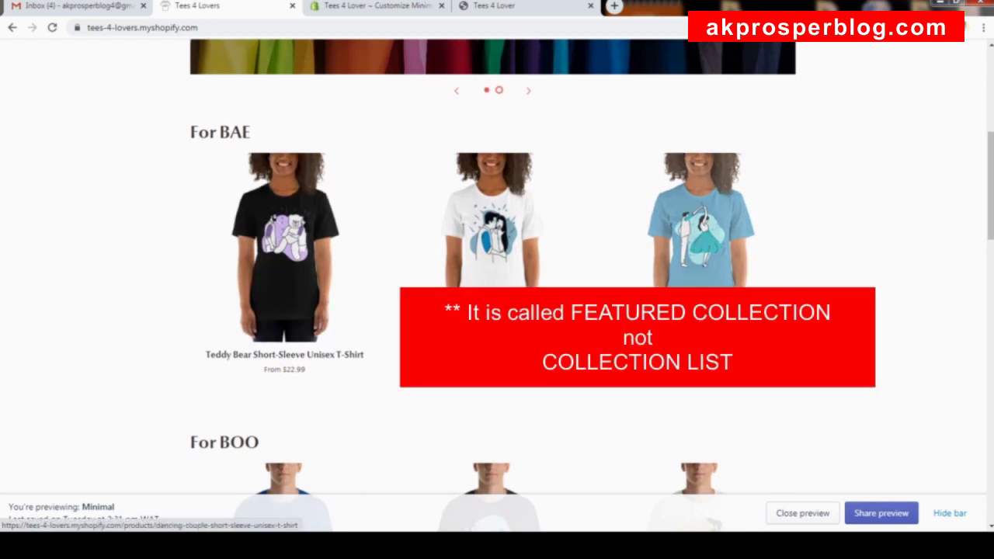
pyautogui.scroll(-1, 399, 251)
pyautogui.scroll(3, 400, 250)
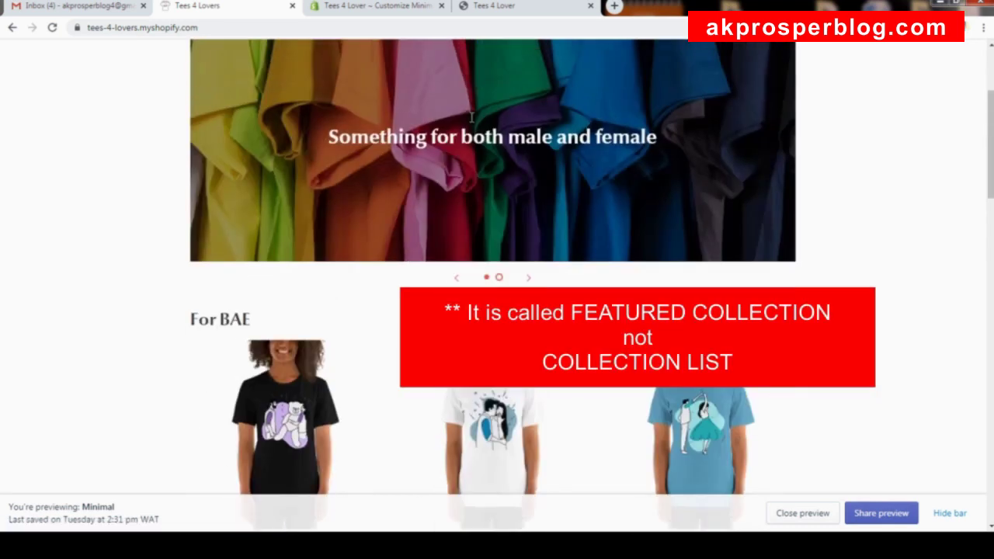
pyautogui.click(372, 8)
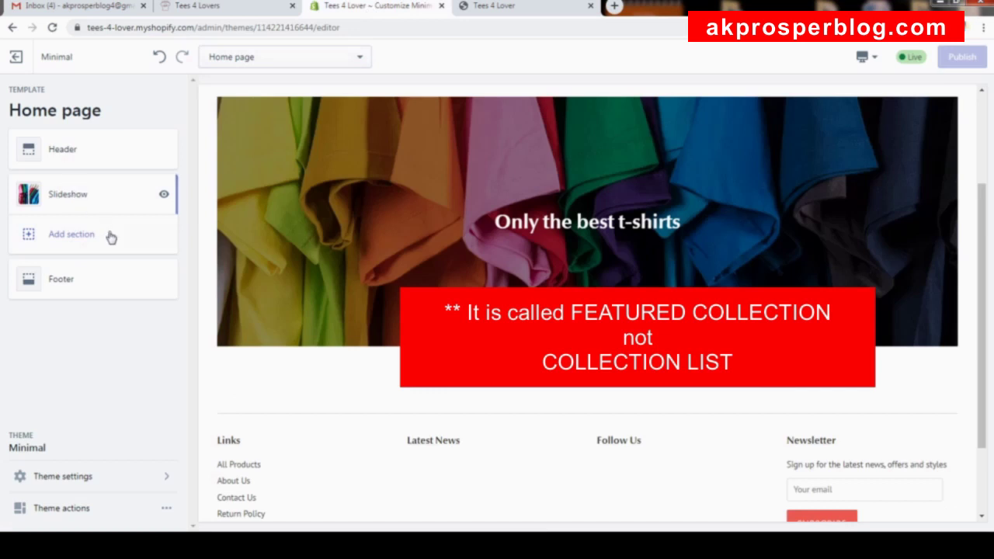
# Browse the section types and pick Collection list, previewing four placeholder collections.
pyautogui.click(78, 235)
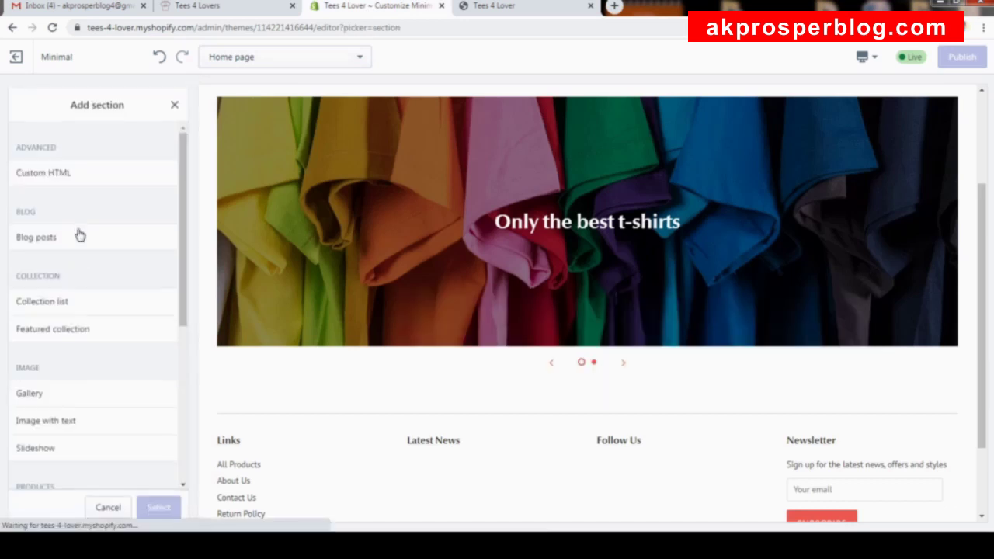
pyautogui.scroll(-3, 133, 171)
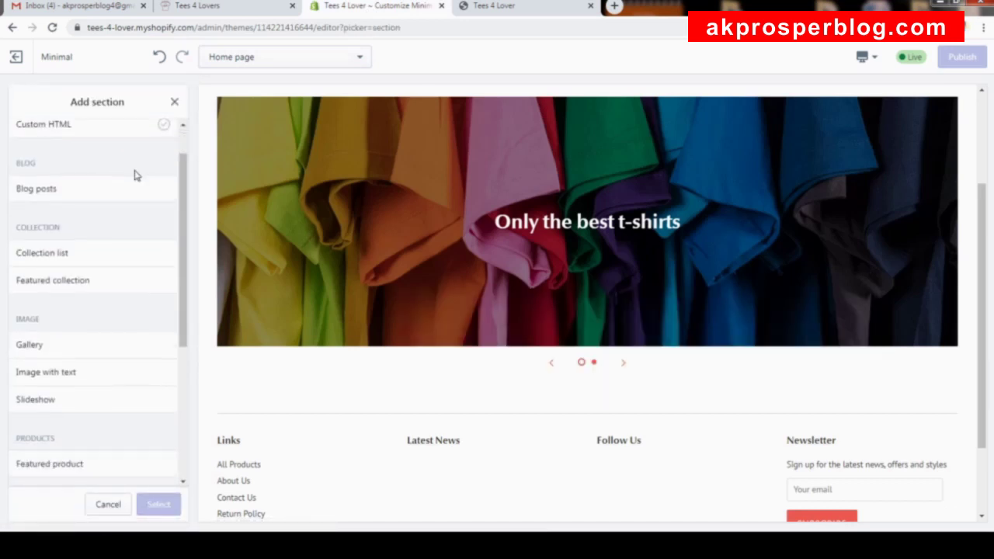
pyautogui.scroll(3, 109, 167)
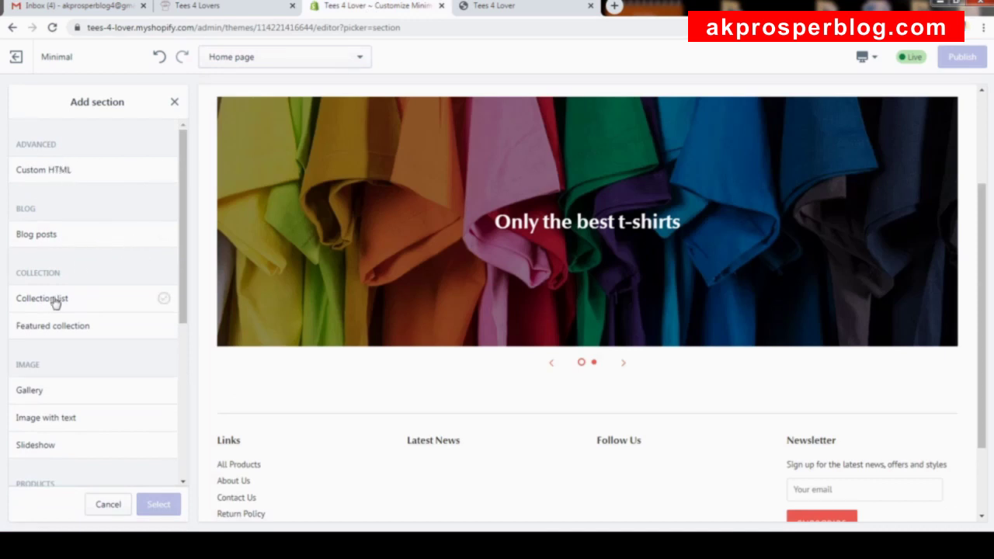
pyautogui.scroll(-3, 135, 342)
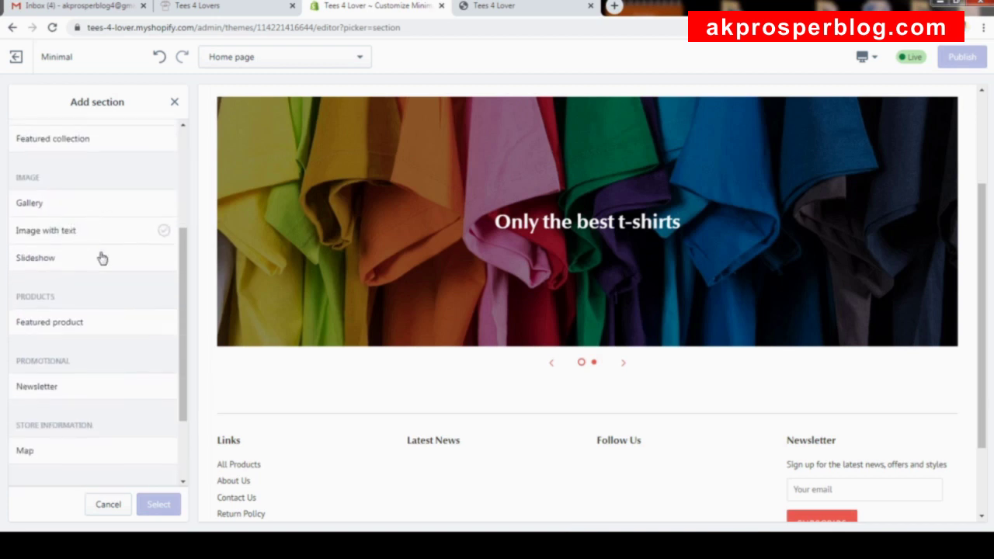
pyautogui.scroll(-3, 132, 347)
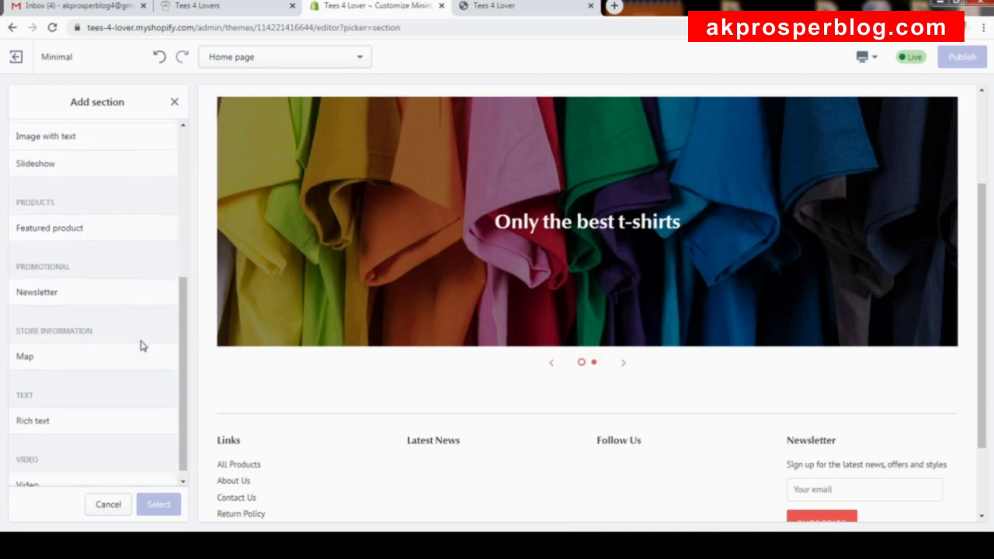
pyautogui.scroll(8, 140, 344)
pyautogui.scroll(-3, 136, 178)
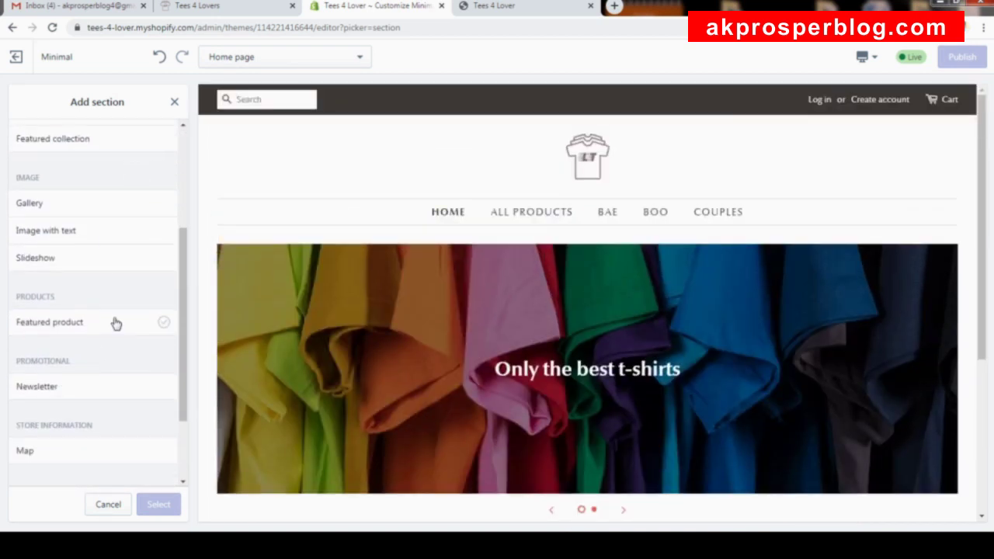
pyautogui.scroll(3, 116, 319)
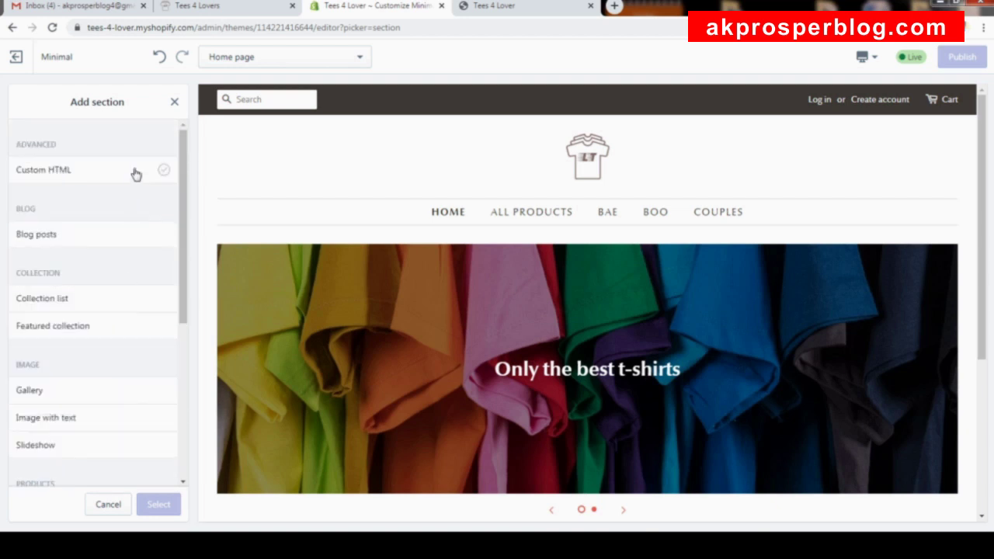
pyautogui.scroll(-3, 128, 202)
pyautogui.scroll(-1, 91, 308)
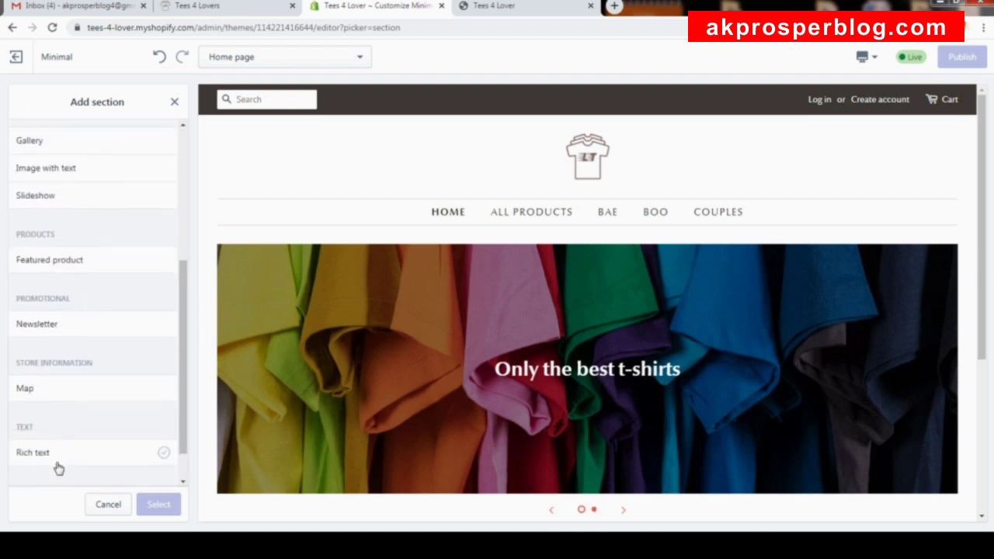
pyautogui.scroll(3, 98, 302)
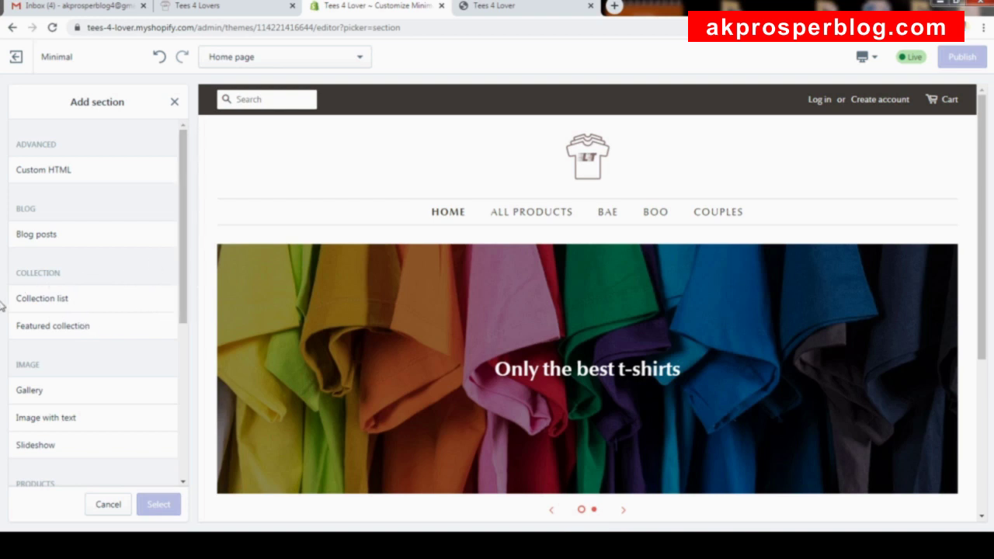
pyautogui.click(52, 302)
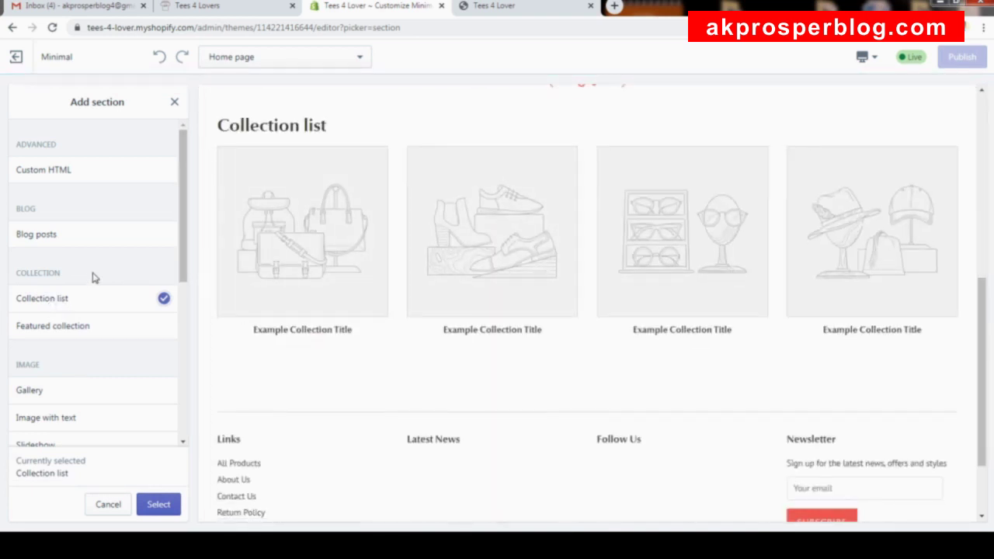
pyautogui.scroll(-2, 93, 277)
# Add the Collection list section and remove its fourth collection slot.
pyautogui.click(159, 513)
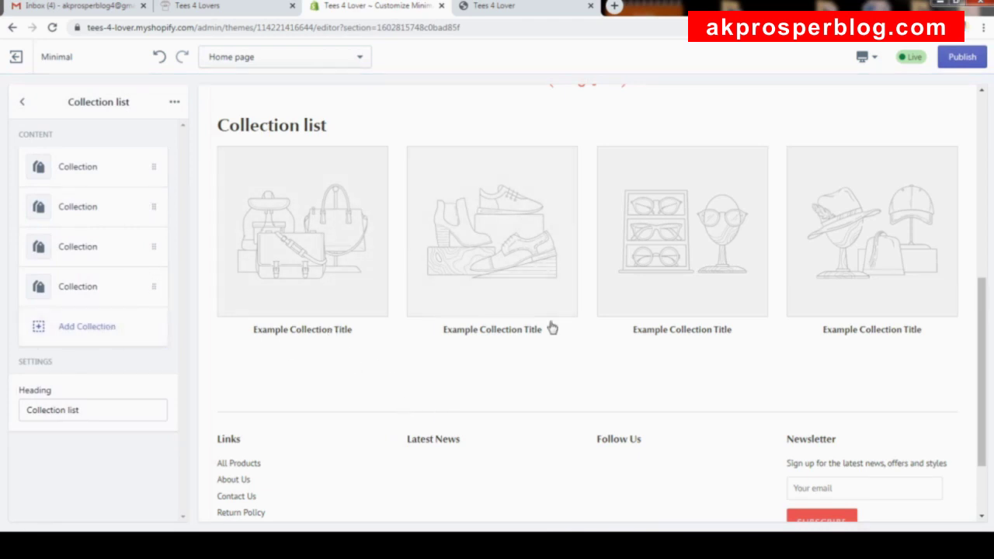
pyautogui.click(153, 290)
pyautogui.click(174, 101)
pyautogui.click(167, 132)
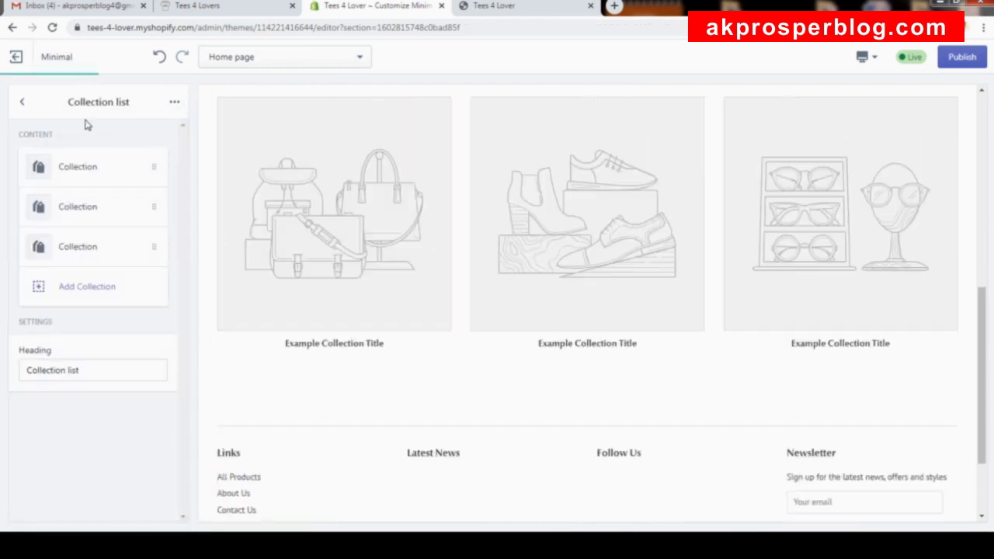
# Link the first collection slot to the BAE collection.
pyautogui.click(77, 167)
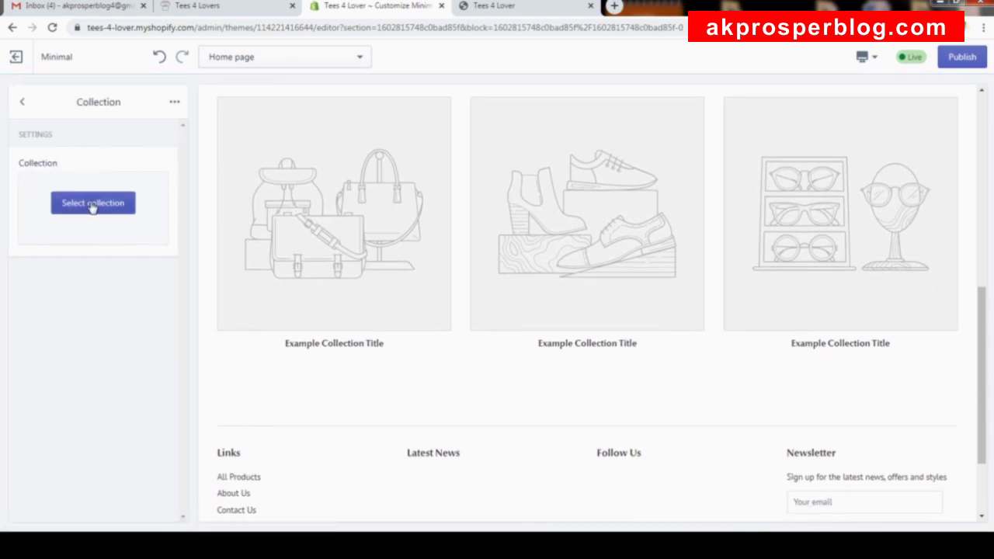
pyautogui.click(93, 204)
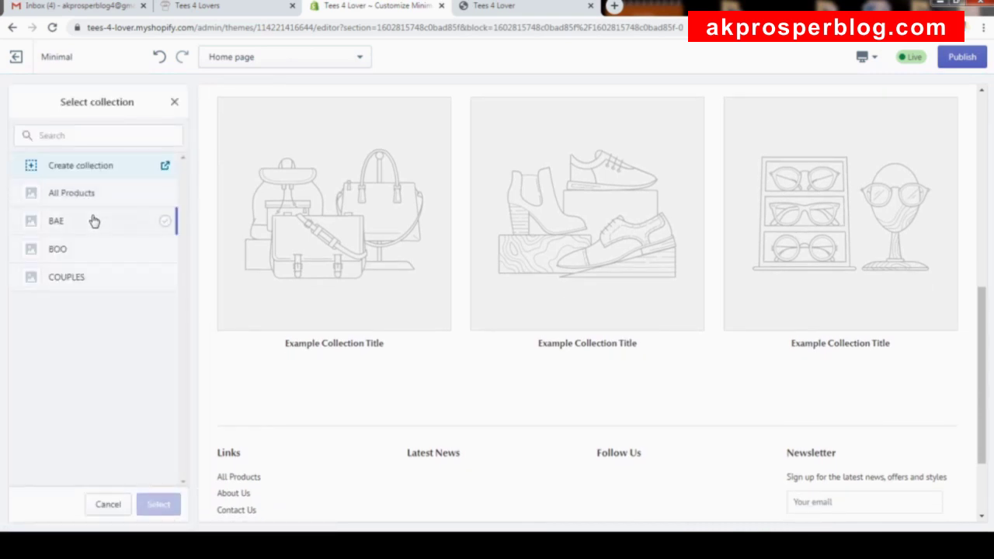
pyautogui.click(94, 222)
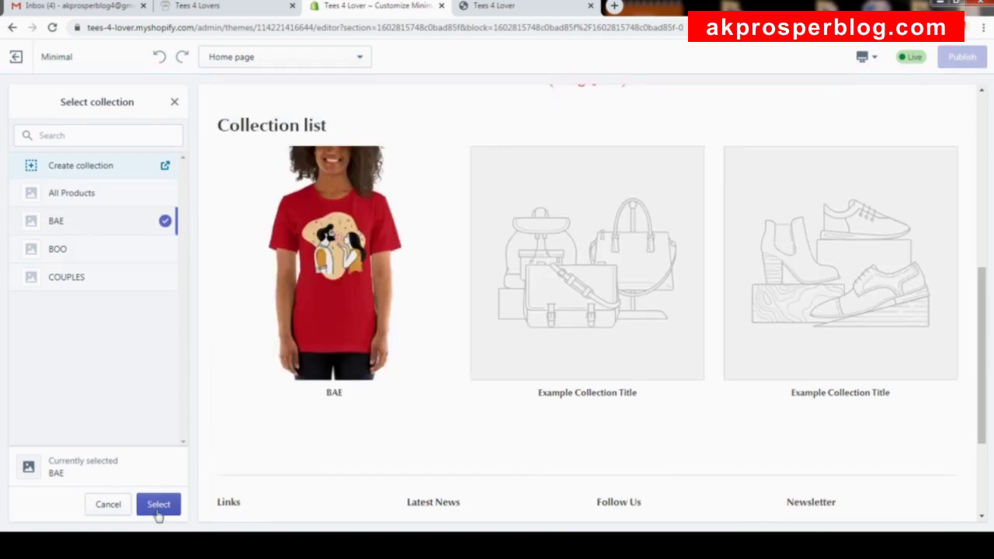
pyautogui.click(158, 505)
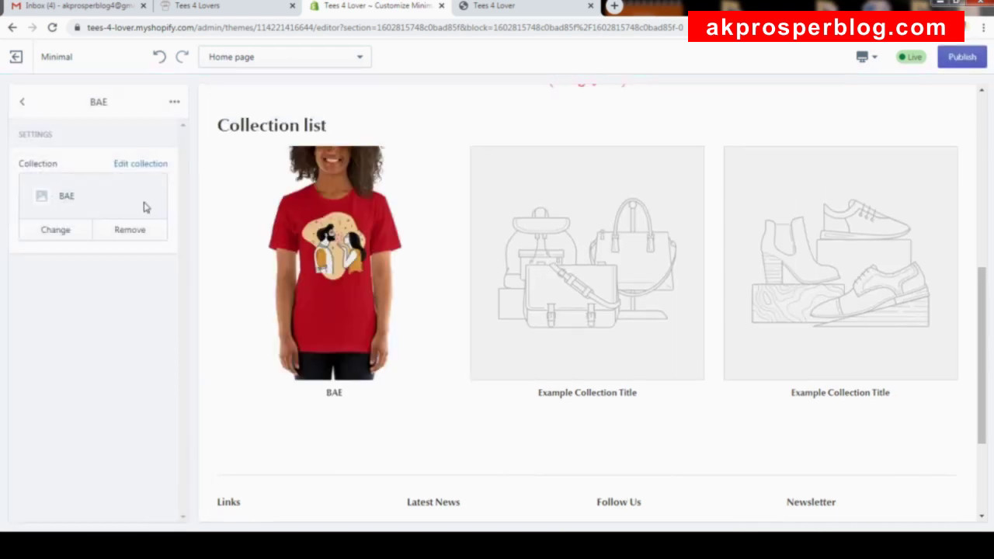
# Link the second collection slot to the BOO collection.
pyautogui.click(22, 102)
pyautogui.click(104, 211)
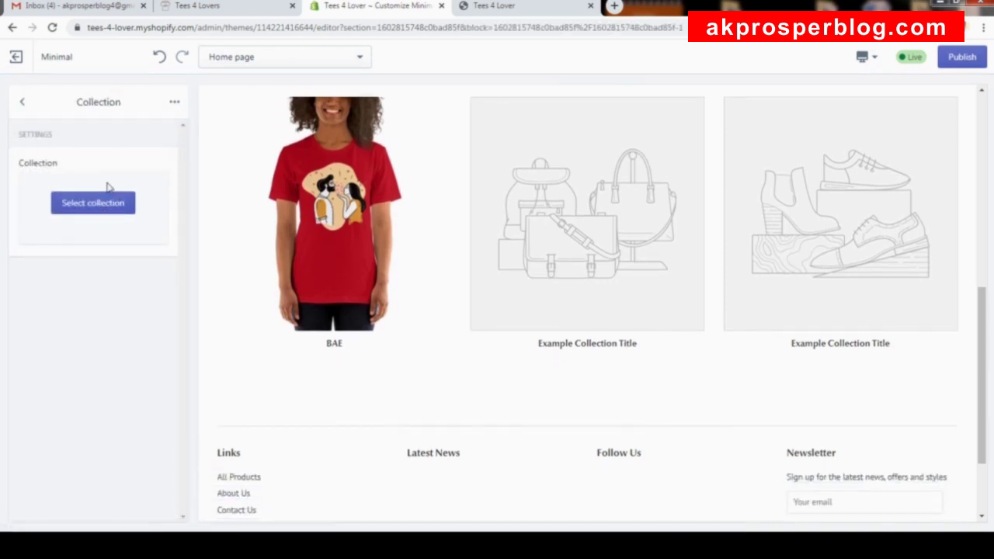
pyautogui.click(108, 201)
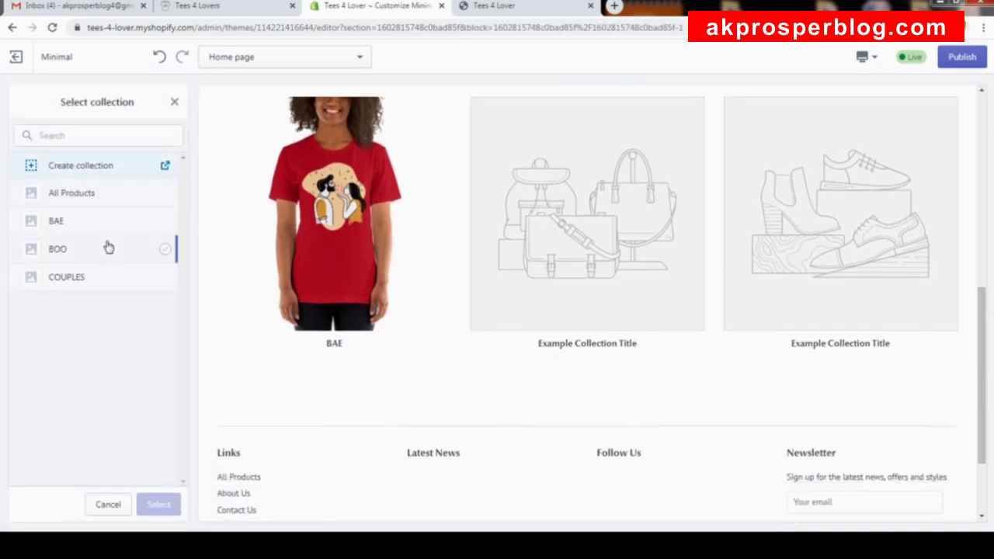
pyautogui.click(109, 248)
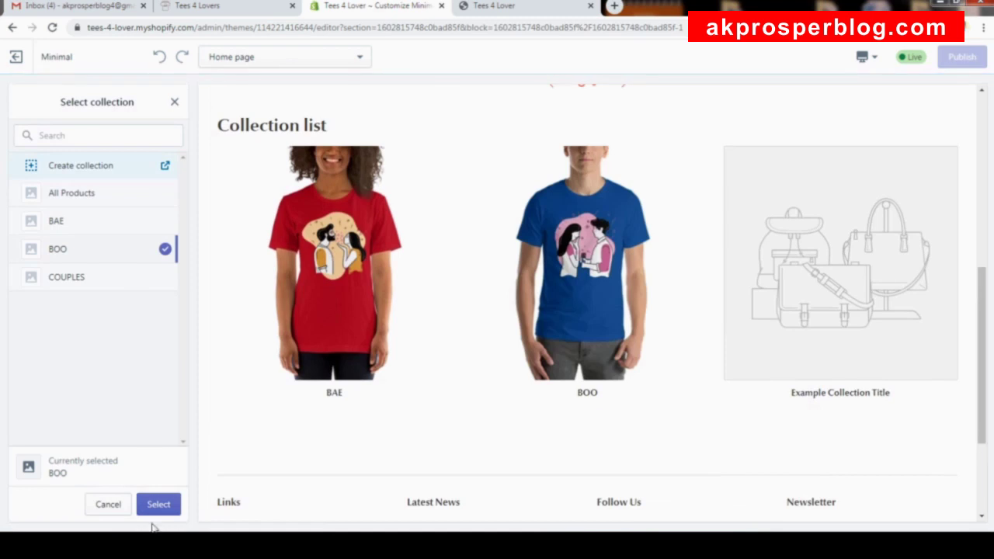
pyautogui.click(156, 510)
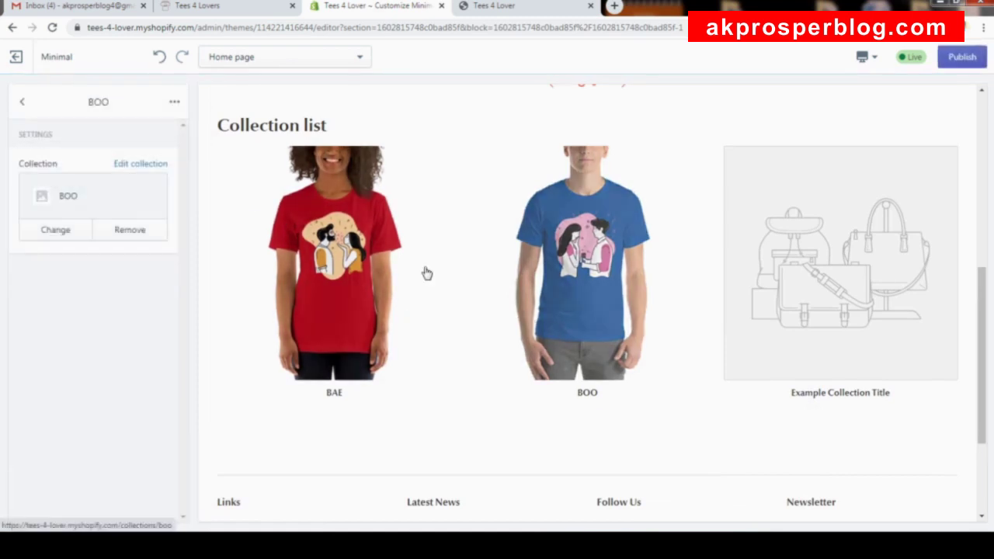
# Link the third collection slot to the COUPLES collection.
pyautogui.click(22, 102)
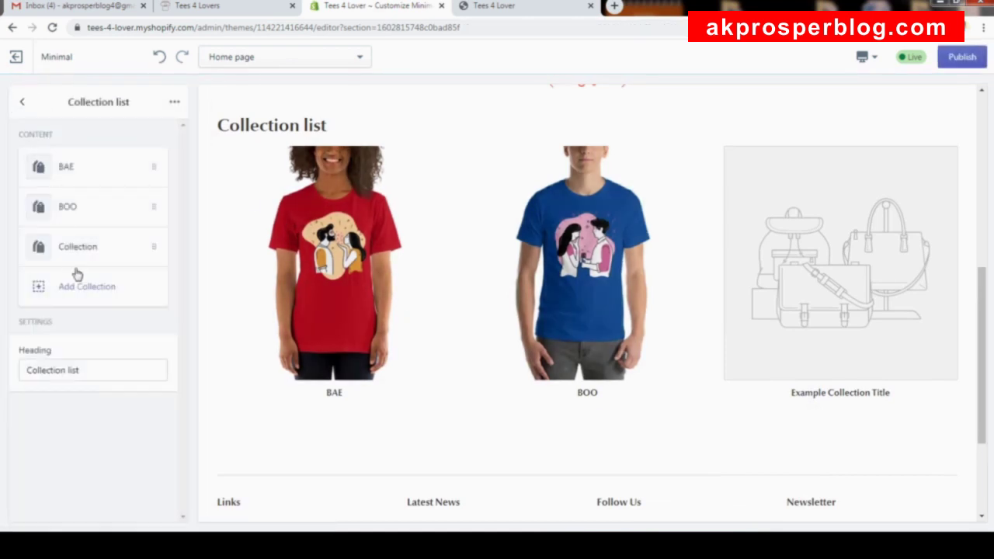
pyautogui.click(101, 256)
pyautogui.click(116, 206)
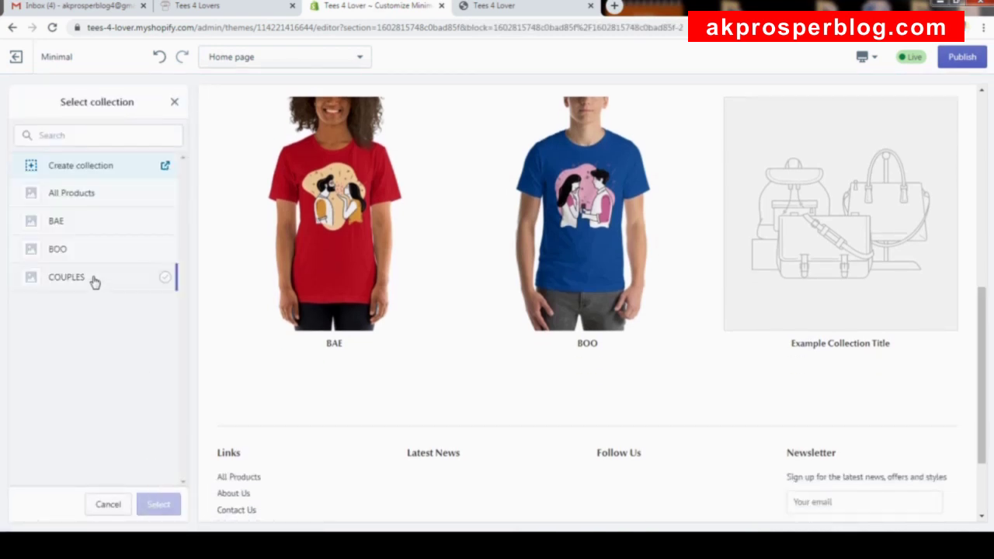
pyautogui.click(91, 278)
pyautogui.click(170, 504)
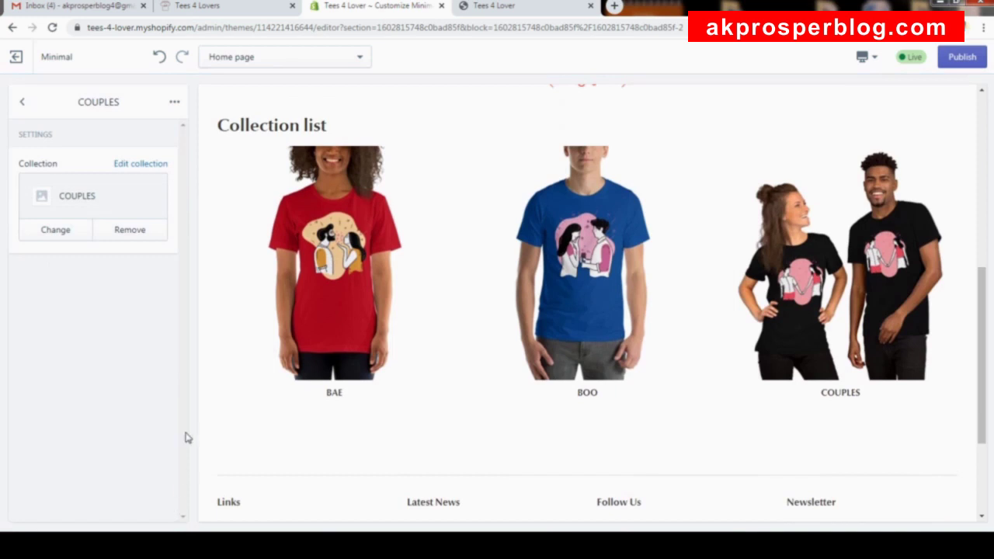
pyautogui.click(22, 101)
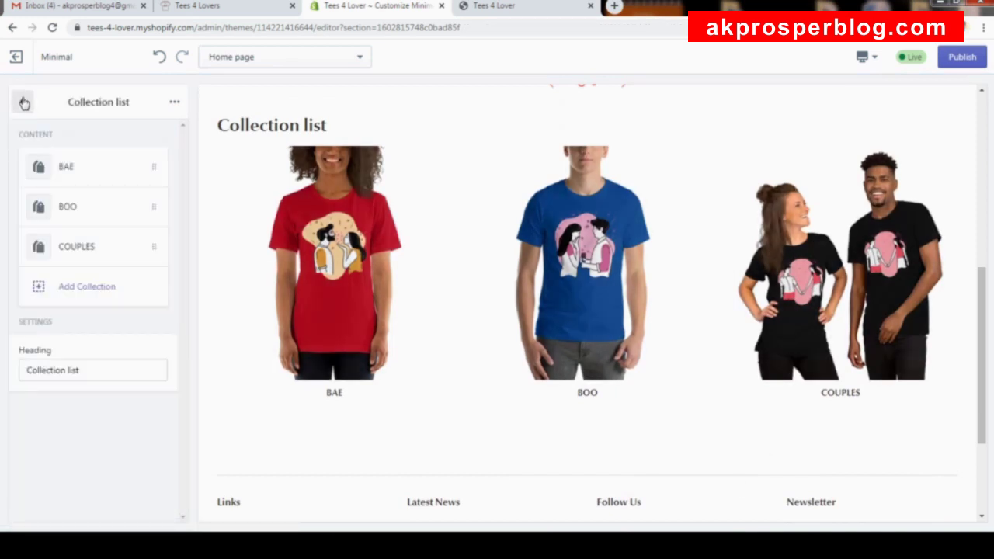
# Rename the Collection list heading to 'Shop For' and publish the theme.
pyautogui.scroll(3, 492, 373)
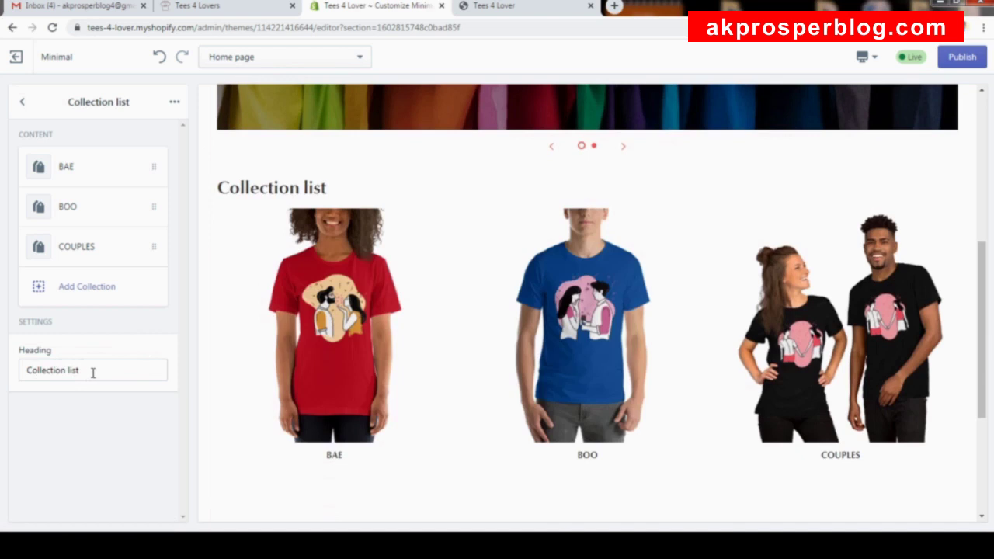
pyautogui.moveTo(92, 372); pyautogui.dragTo(2, 368)
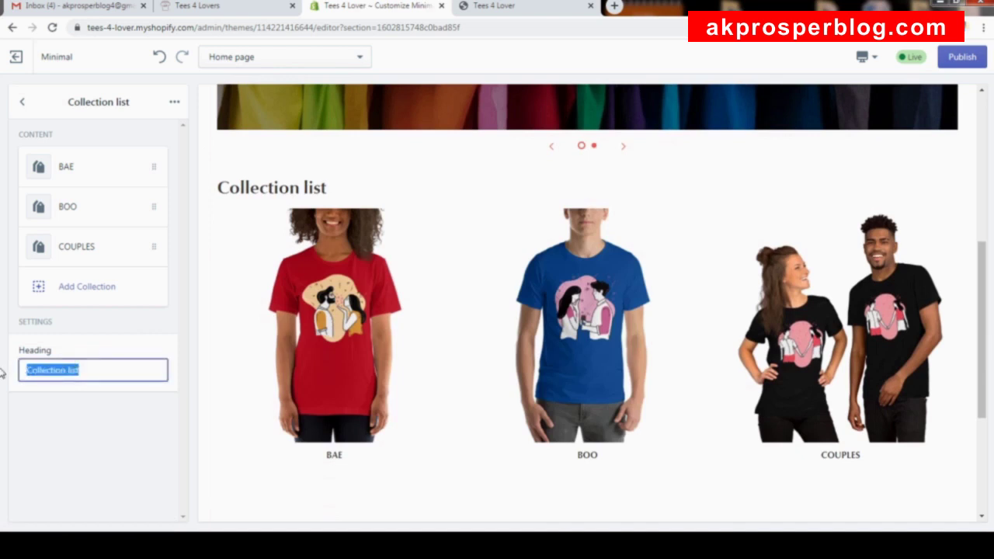
pyautogui.write('Shop For')
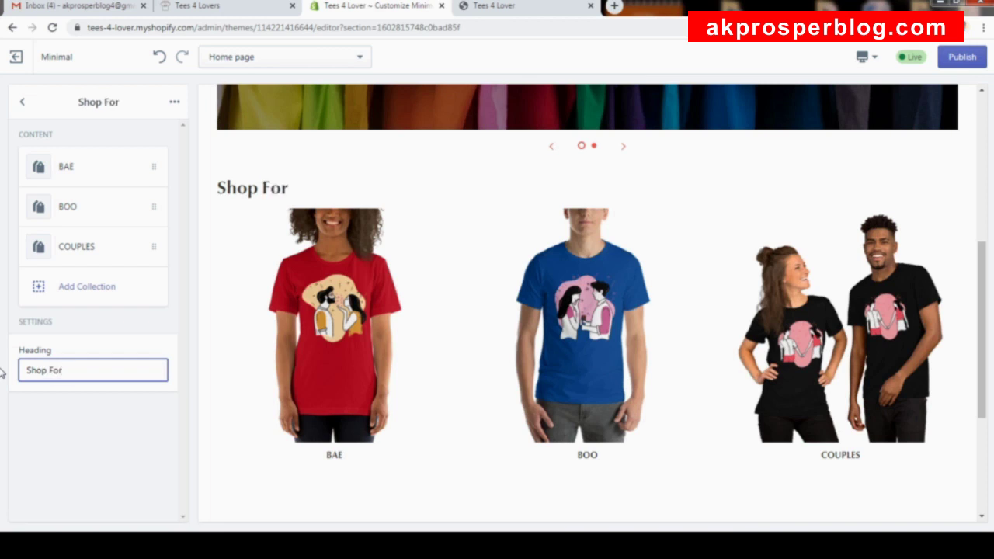
pyautogui.scroll(-1, 271, 450)
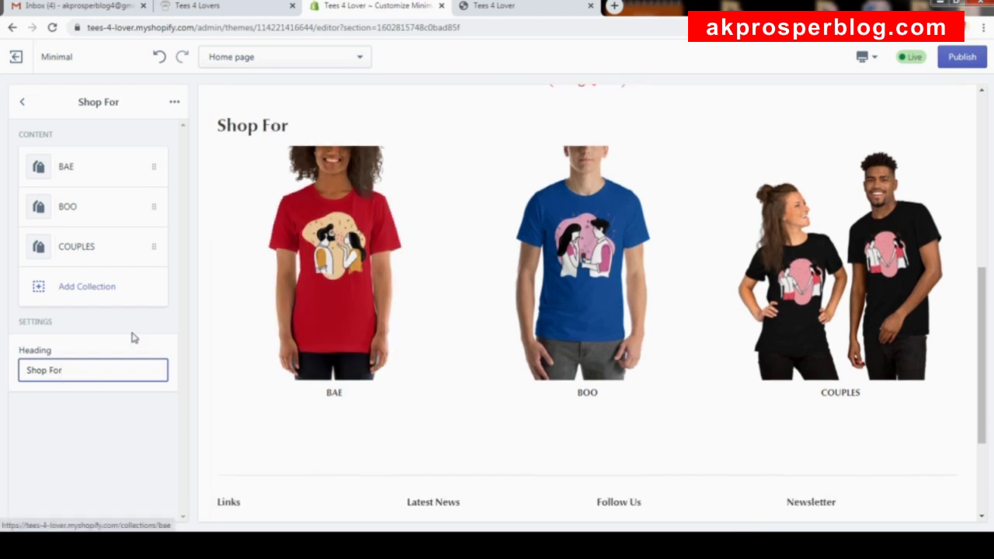
pyautogui.click(968, 66)
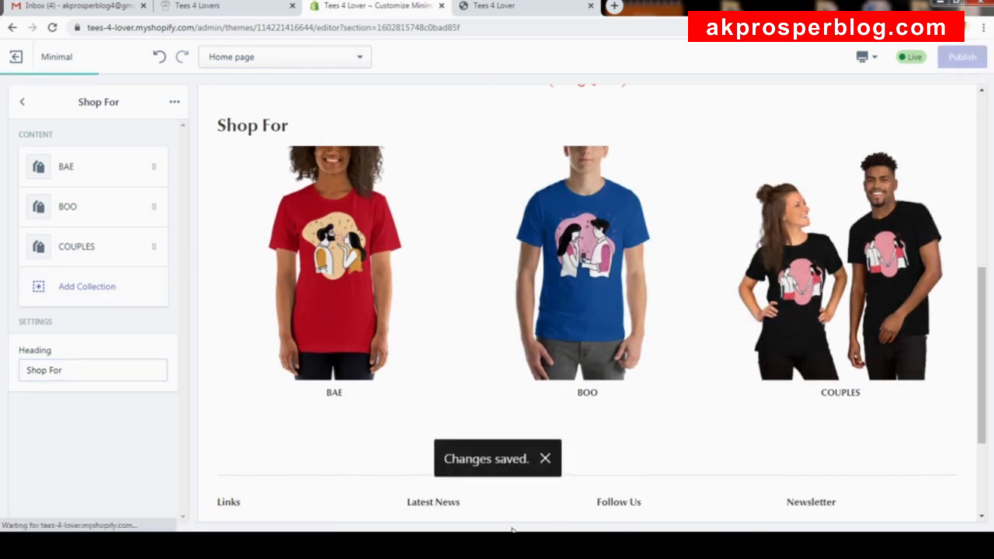
pyautogui.click(18, 103)
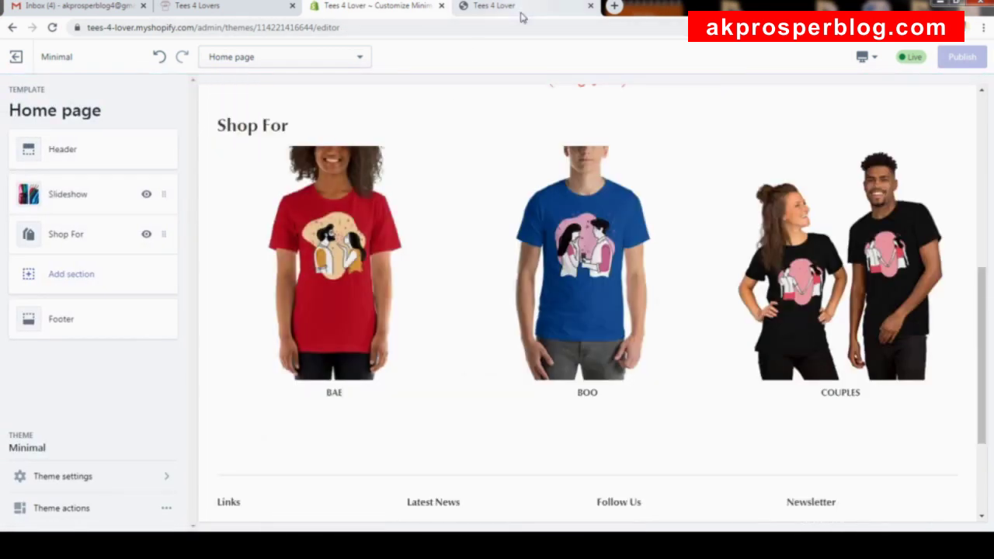
pyautogui.click(522, 16)
pyautogui.scroll(-2, 515, 276)
pyautogui.scroll(3, 518, 276)
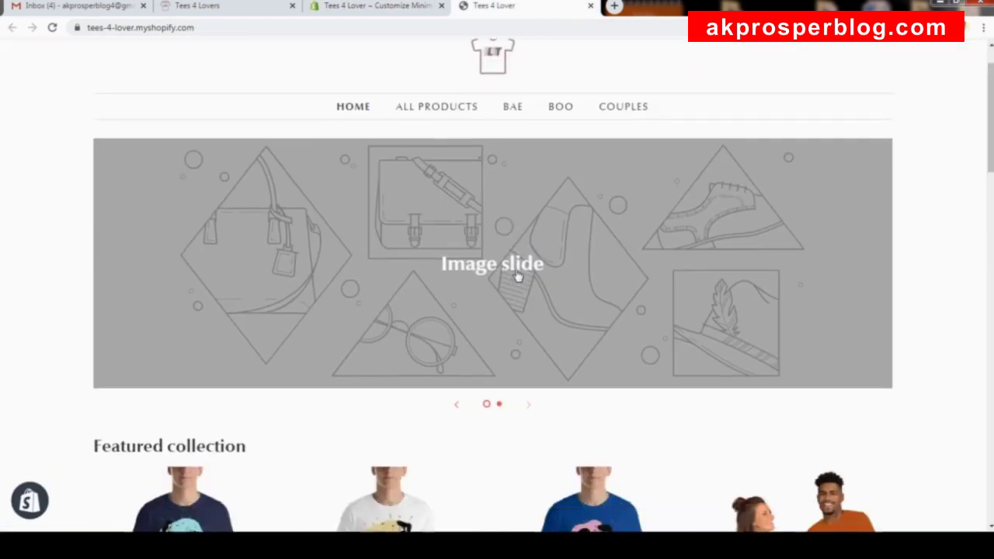
pyautogui.click(50, 27)
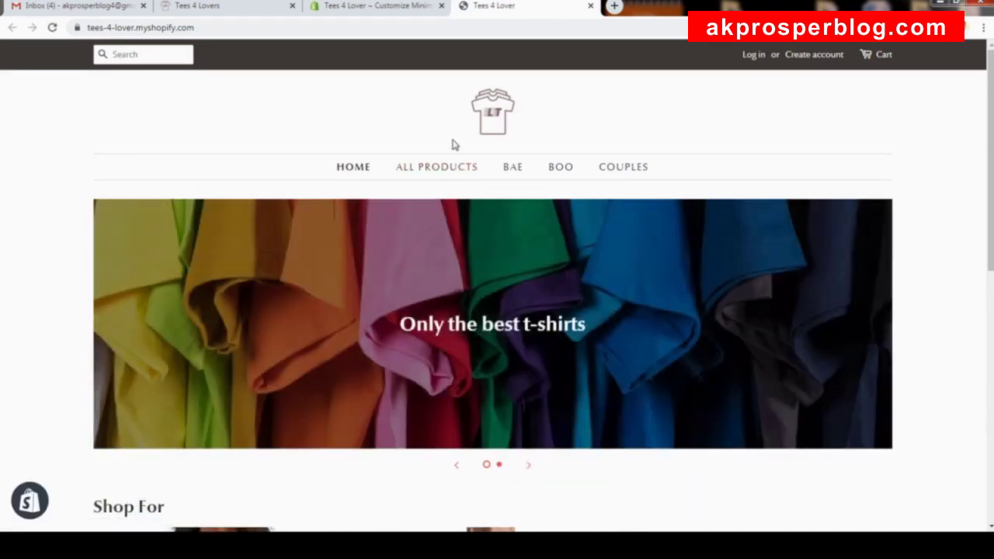
pyautogui.scroll(-3, 632, 284)
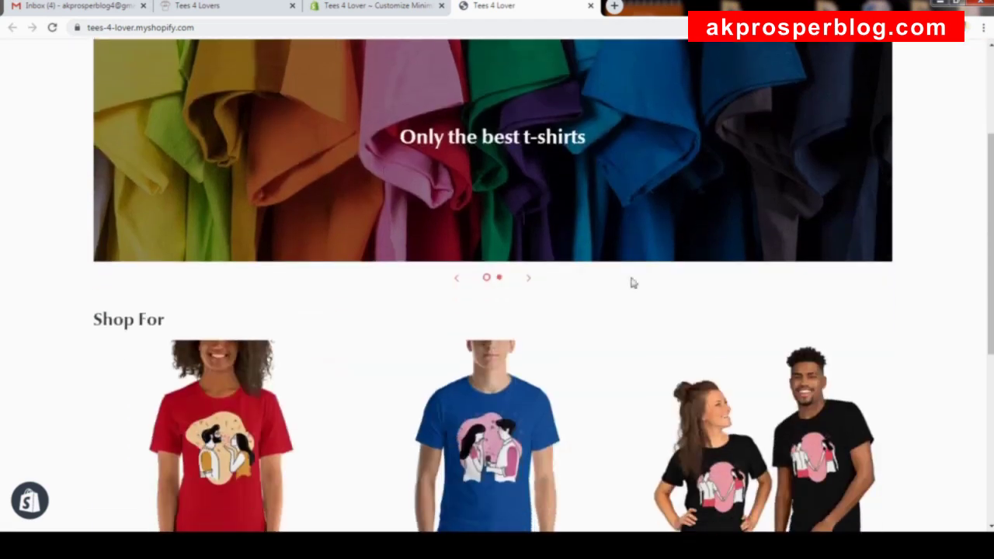
pyautogui.click(250, 14)
pyautogui.scroll(-12, 386, 284)
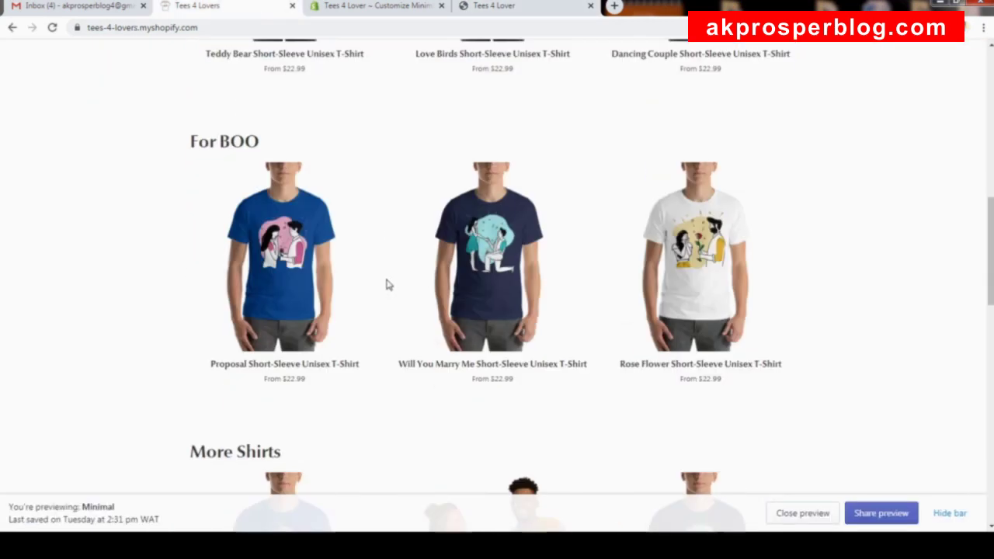
pyautogui.scroll(-8, 411, 282)
pyautogui.scroll(20, 410, 284)
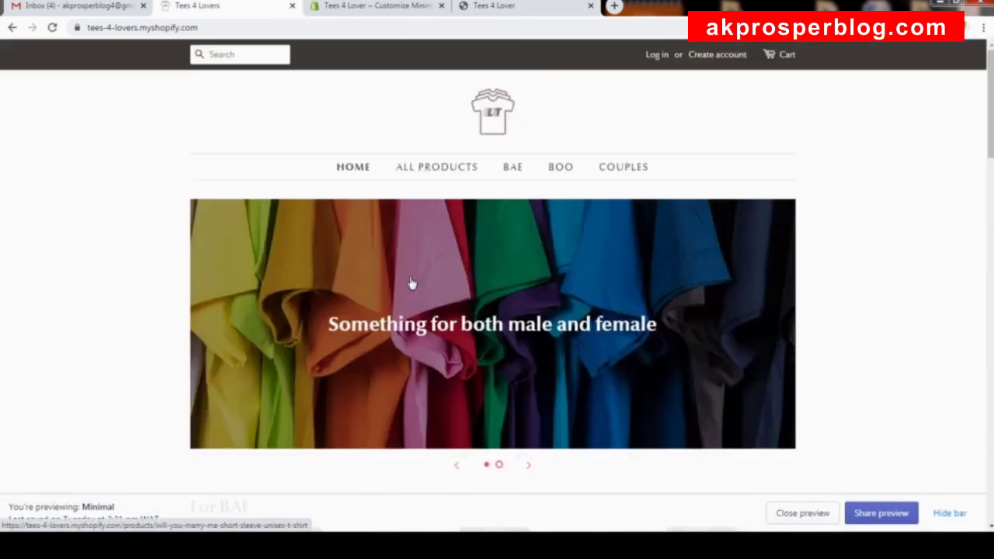
pyautogui.click(528, 8)
pyautogui.scroll(-4, 541, 193)
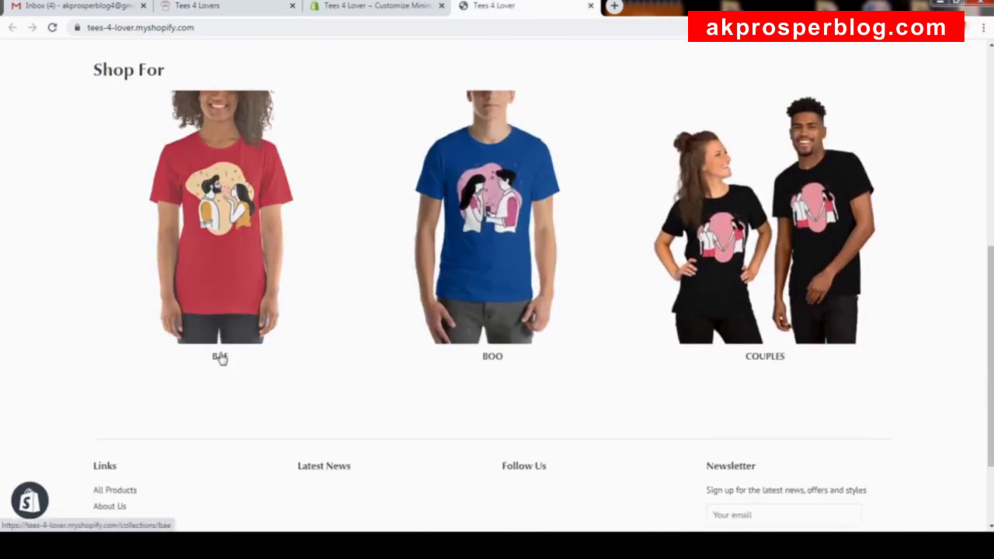
pyautogui.scroll(5, 661, 257)
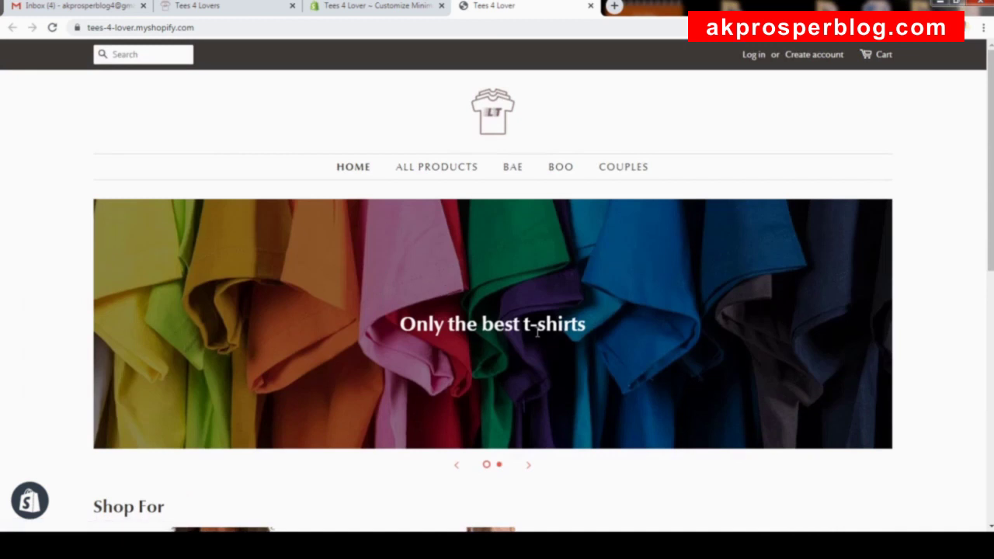
pyautogui.click(378, 10)
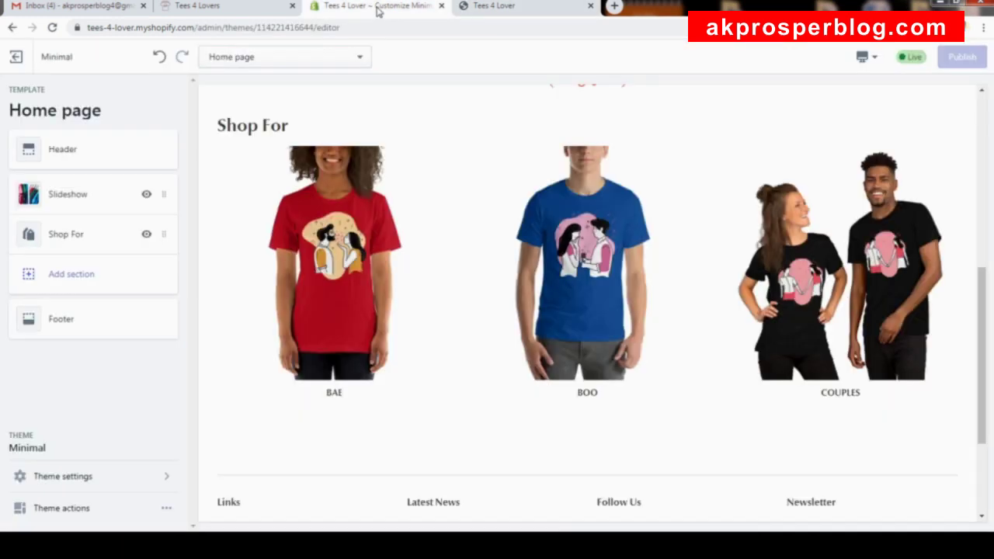
# Add a Featured collection section to the home page below Shop For.
pyautogui.scroll(-3, 427, 348)
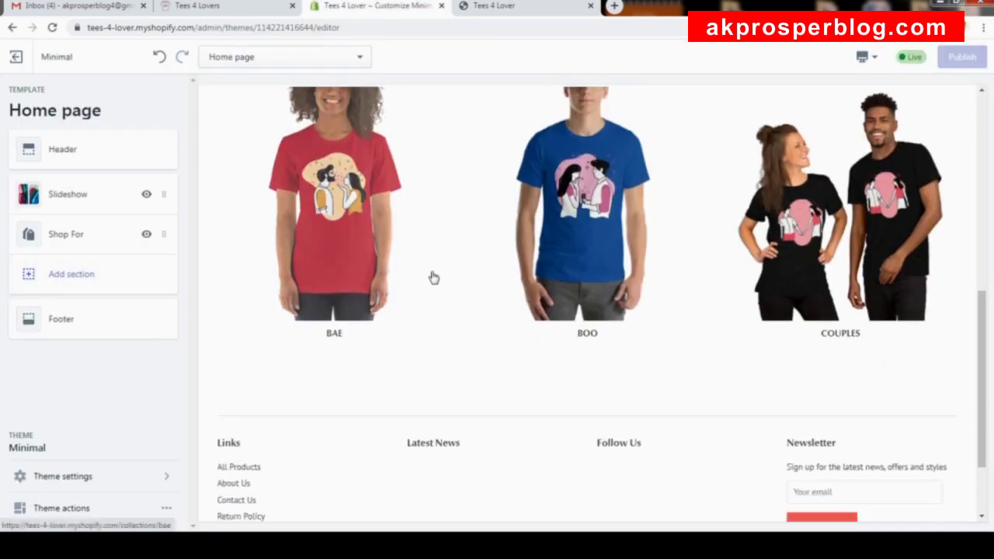
pyautogui.click(80, 281)
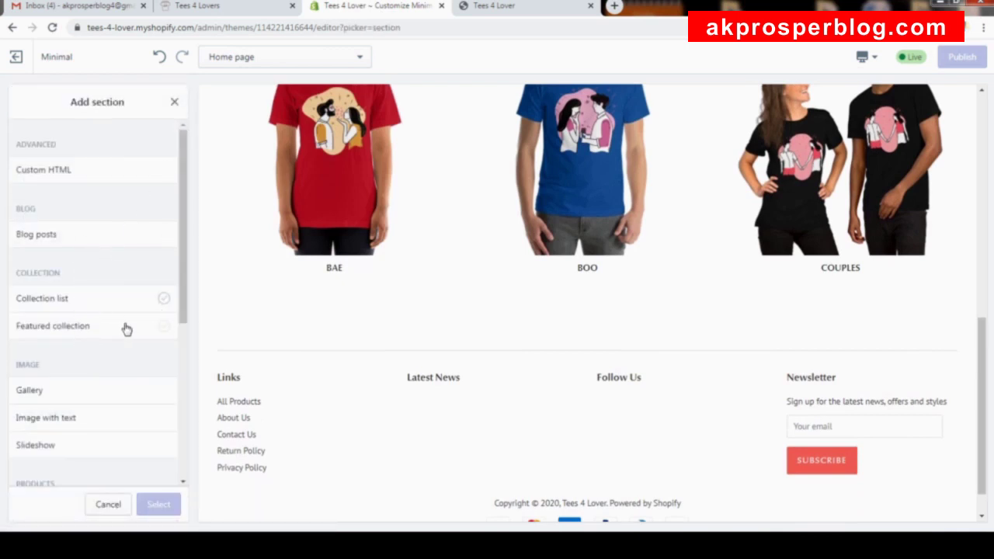
pyautogui.click(82, 326)
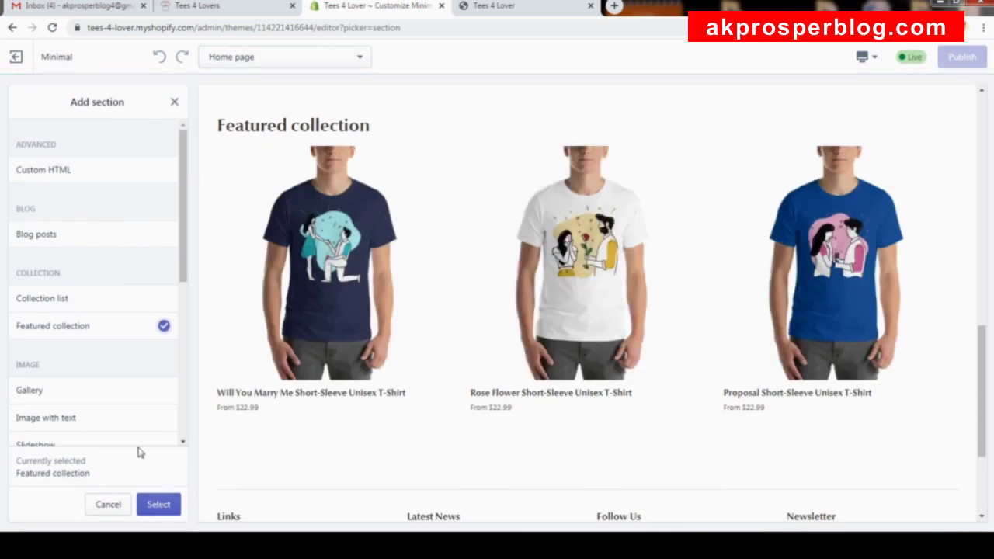
pyautogui.click(160, 506)
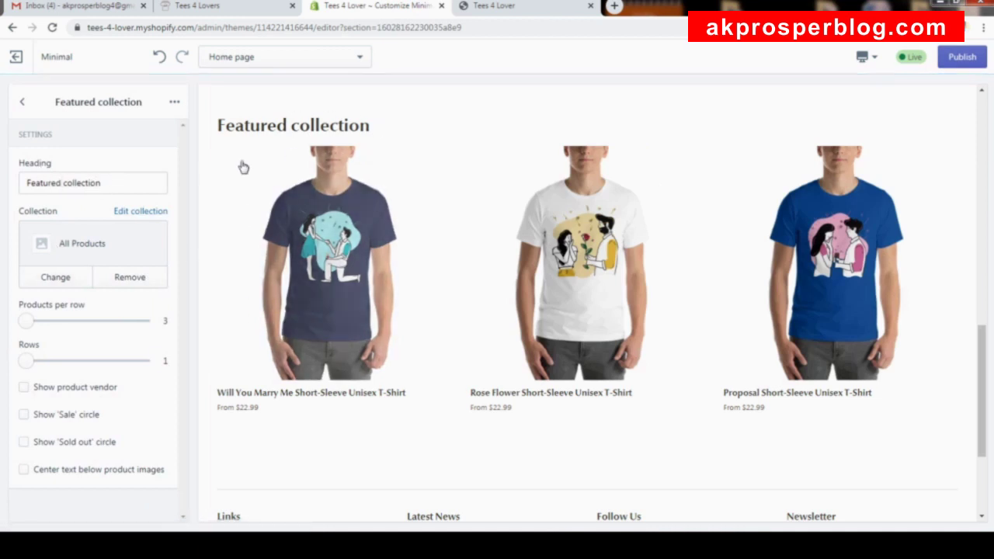
# Head the Featured collection 'For BOO' and link it to the BOO collection.
pyautogui.moveTo(122, 182); pyautogui.dragTo(3, 180)
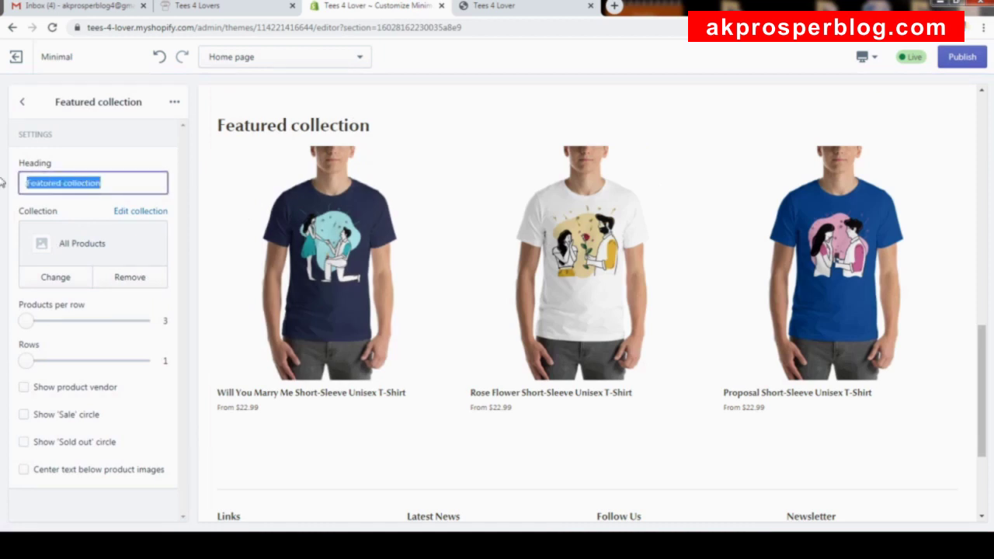
pyautogui.write('For')
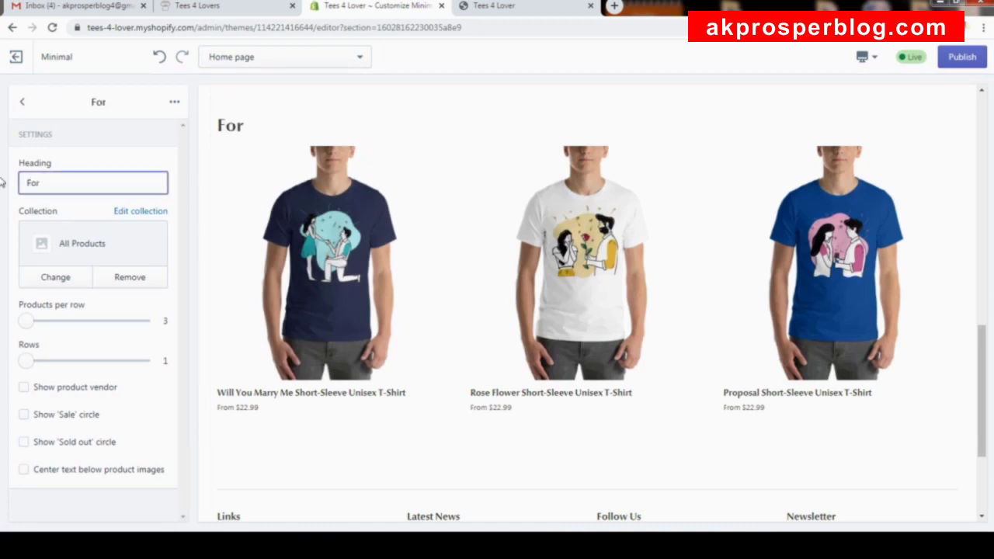
pyautogui.write(' BOO')
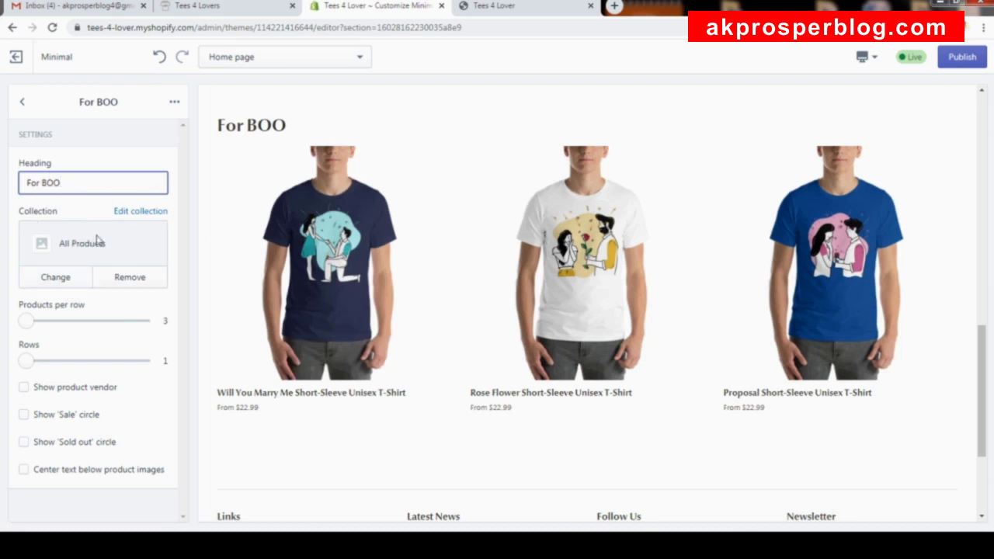
pyautogui.click(59, 278)
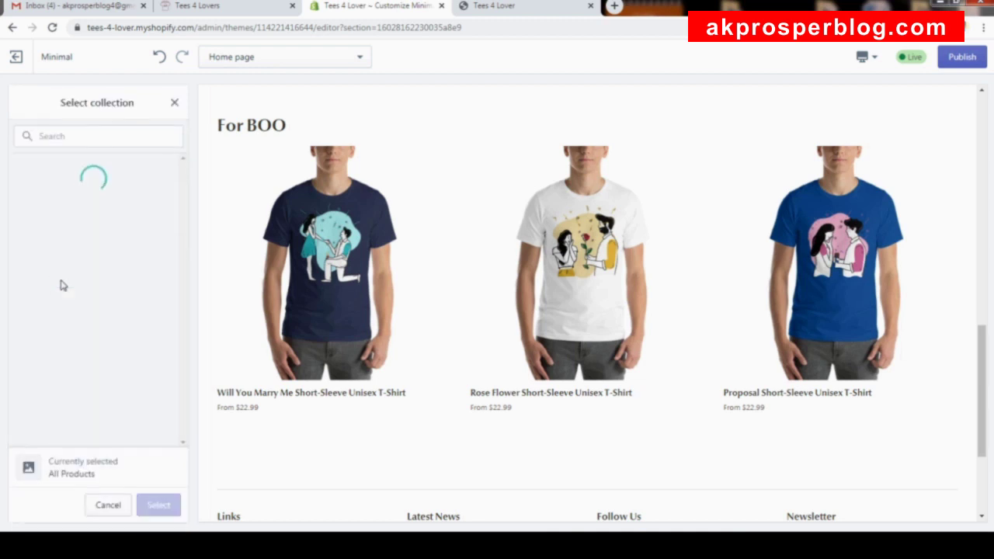
pyautogui.click(88, 255)
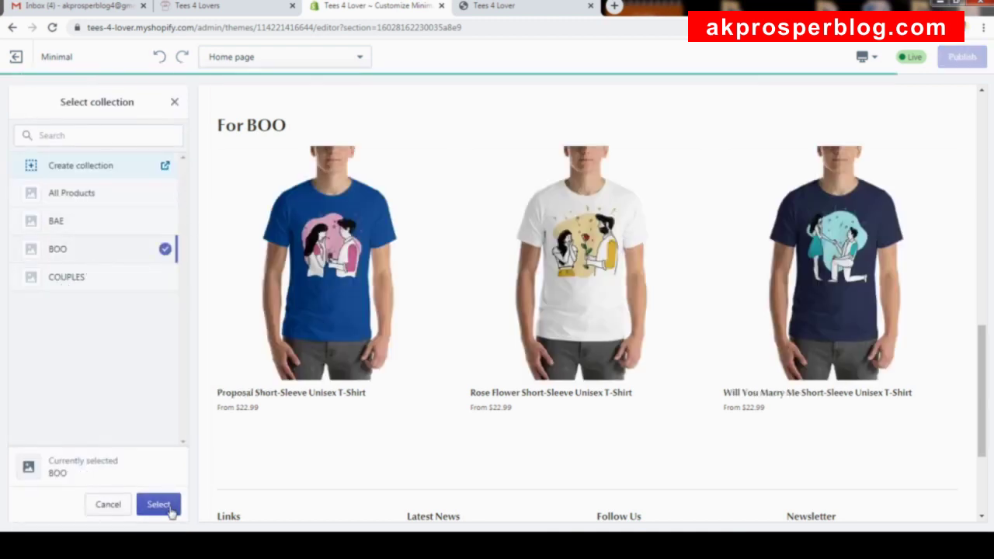
pyautogui.click(160, 510)
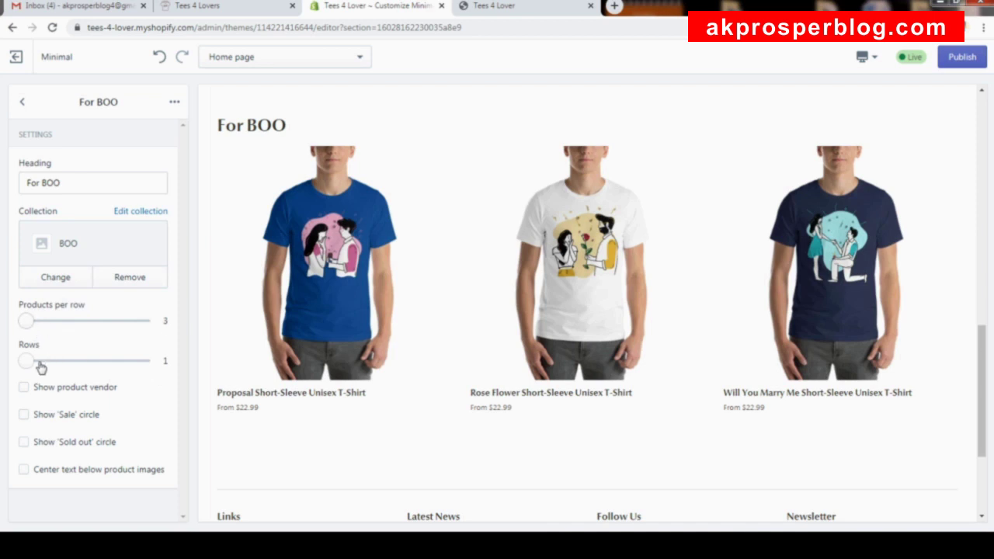
# Keep 1 row of 3 products, leave vendor names hidden, and turn on the Sale circle.
pyautogui.moveTo(29, 360); pyautogui.dragTo(178, 375)
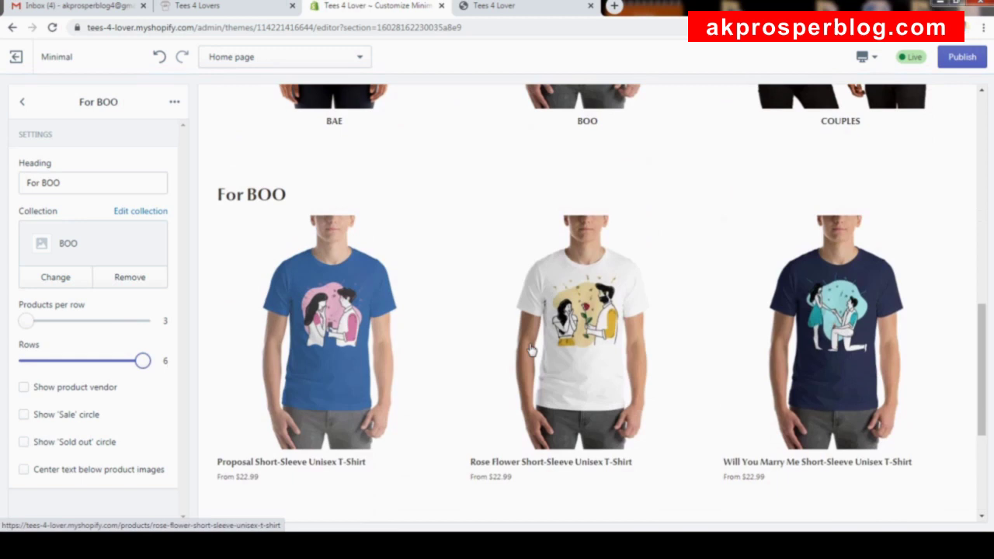
pyautogui.moveTo(144, 360); pyautogui.dragTo(22, 359)
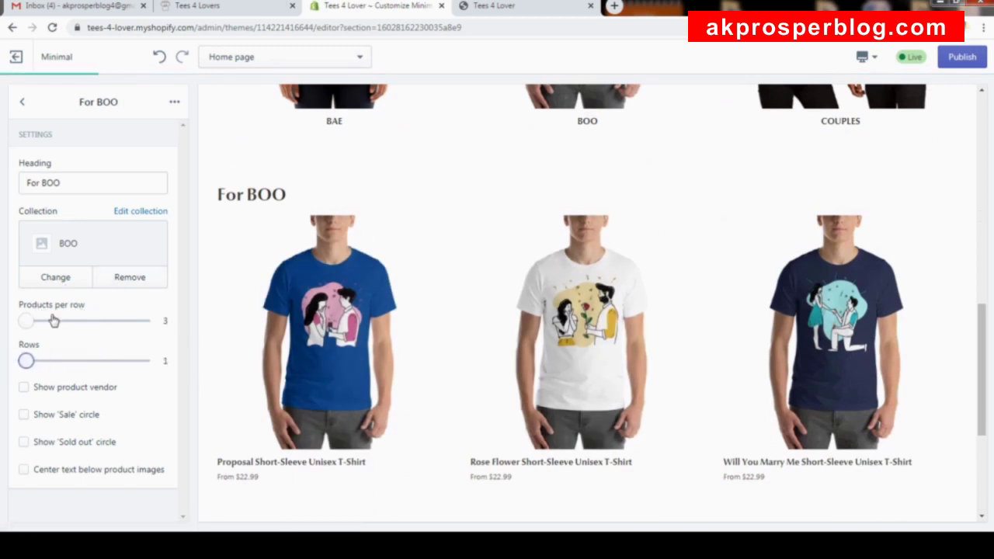
pyautogui.moveTo(27, 320); pyautogui.dragTo(60, 328)
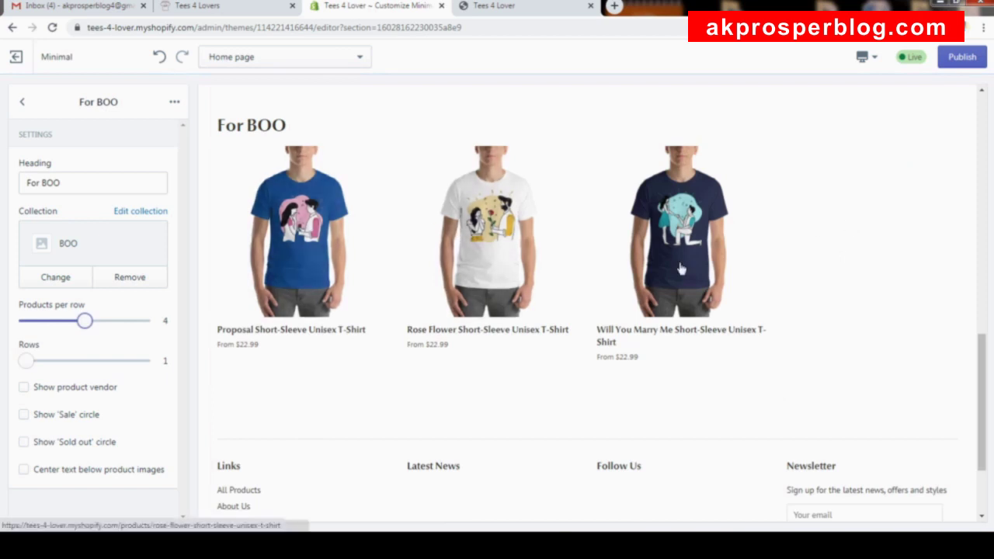
pyautogui.moveTo(85, 322); pyautogui.dragTo(6, 326)
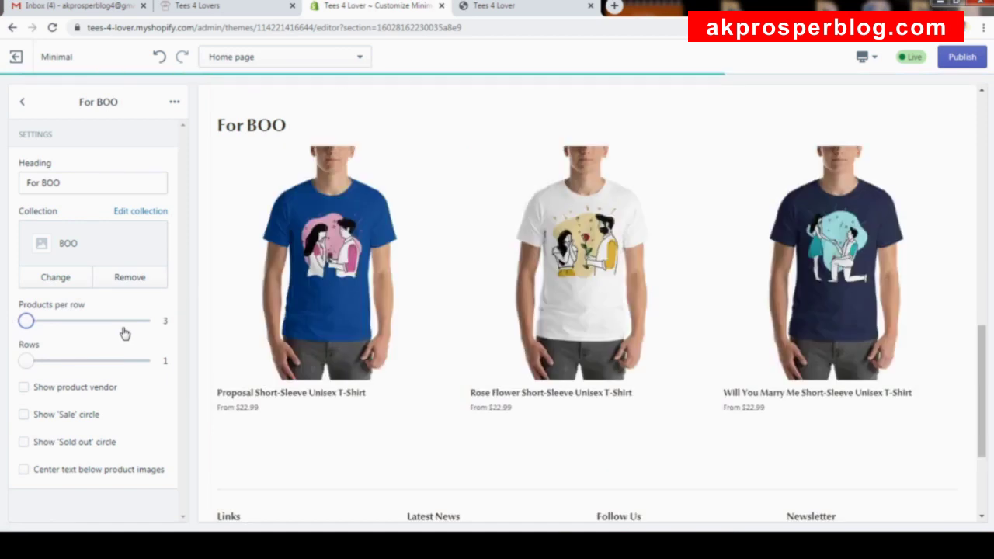
pyautogui.click(67, 396)
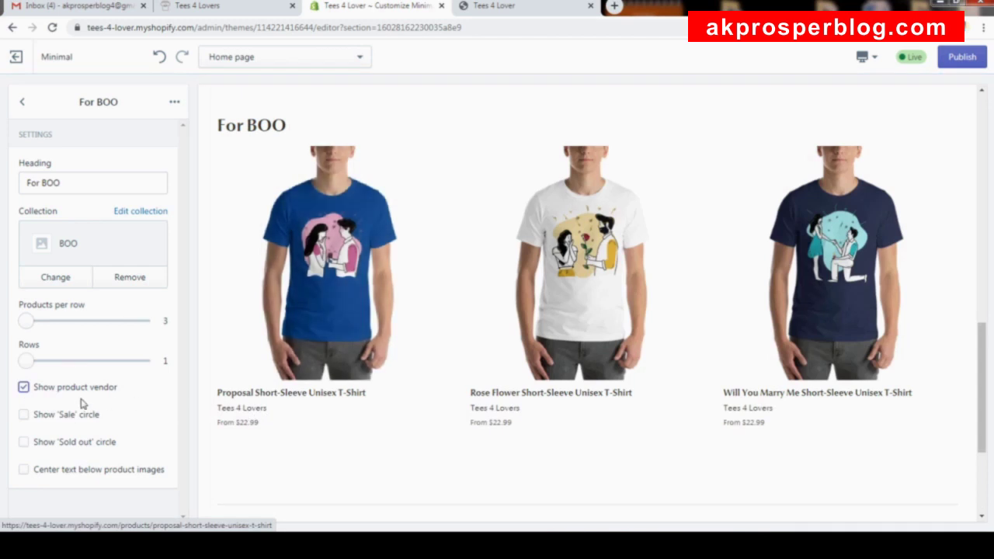
pyautogui.click(25, 388)
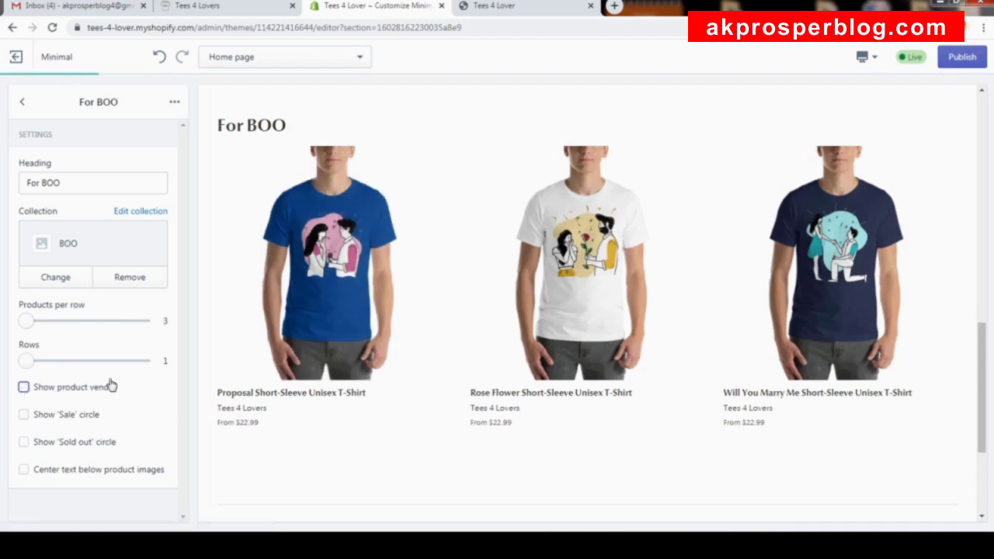
pyautogui.click(29, 418)
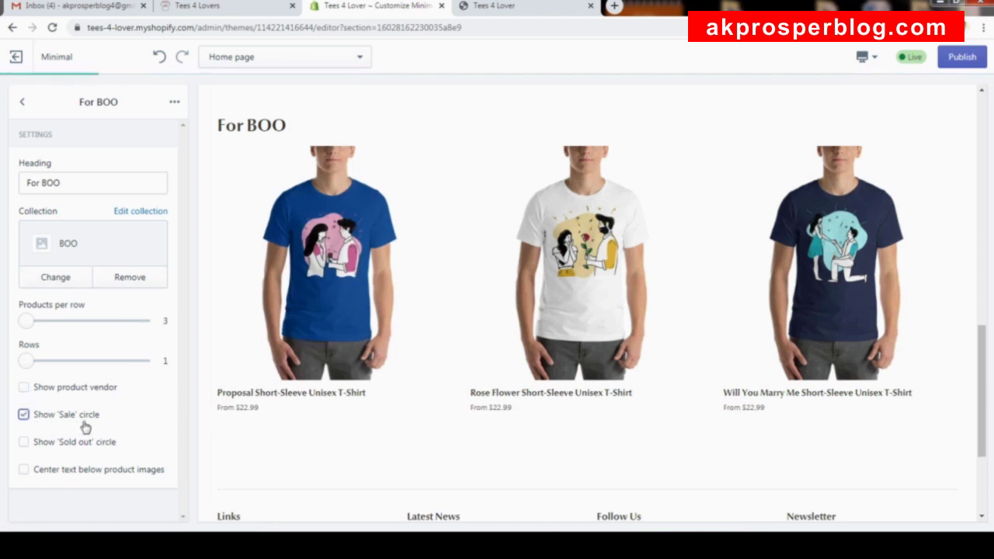
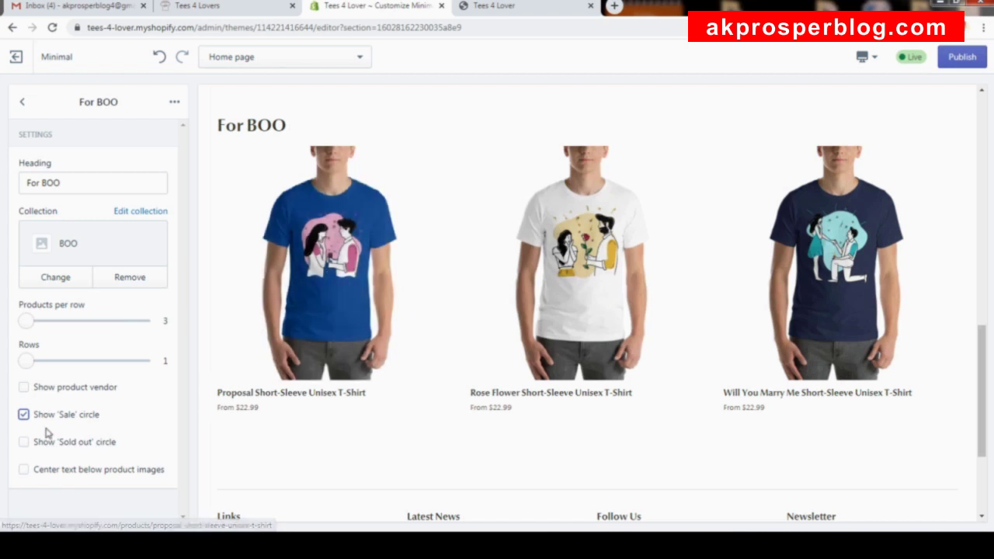
# Turn on sold-out badges and centred product text for For BOO, publish, and return to the sections list.
pyautogui.click(24, 441)
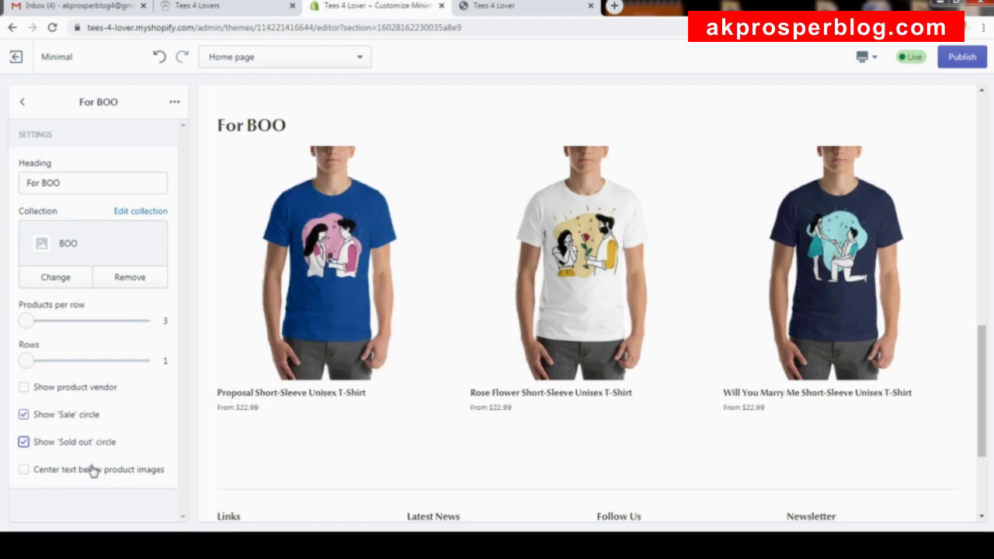
pyautogui.click(40, 475)
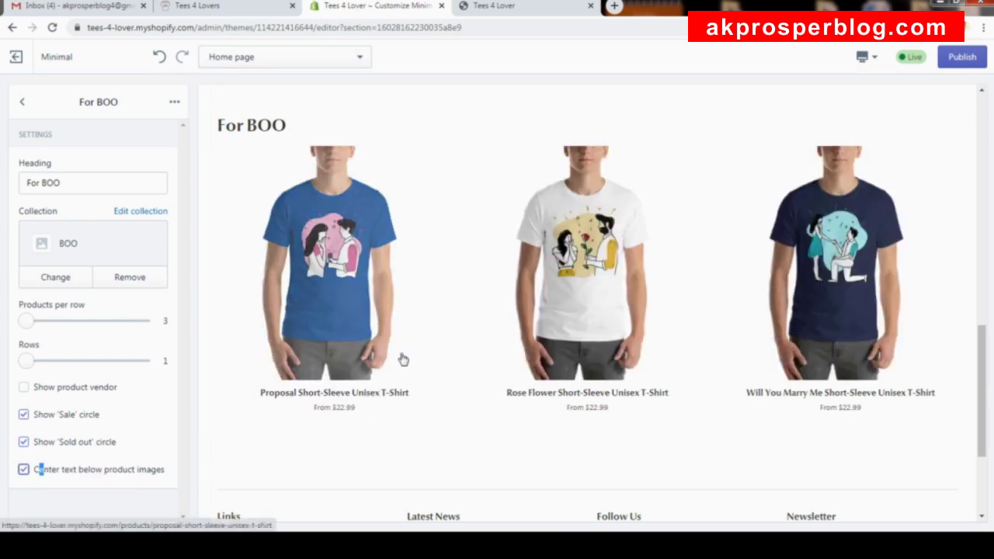
pyautogui.click(951, 57)
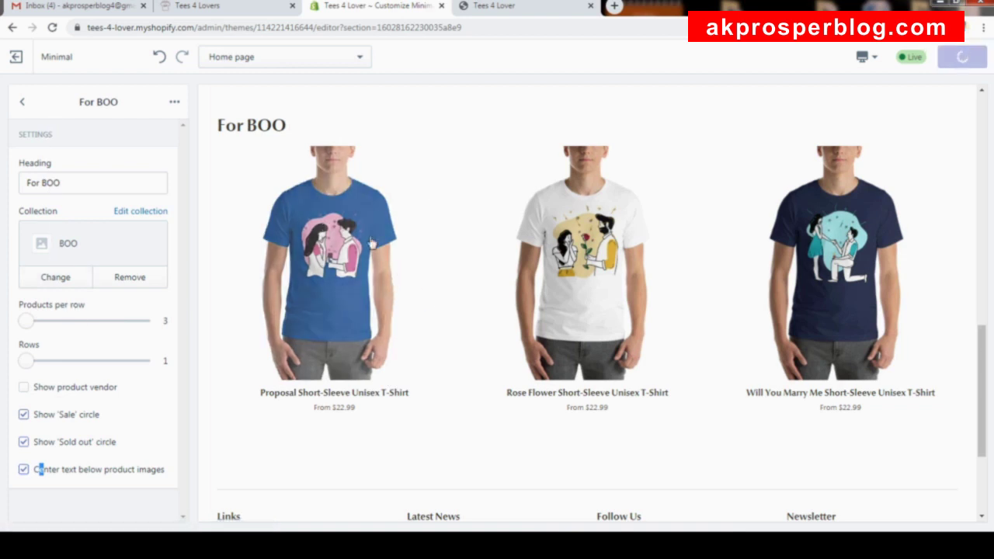
pyautogui.click(24, 103)
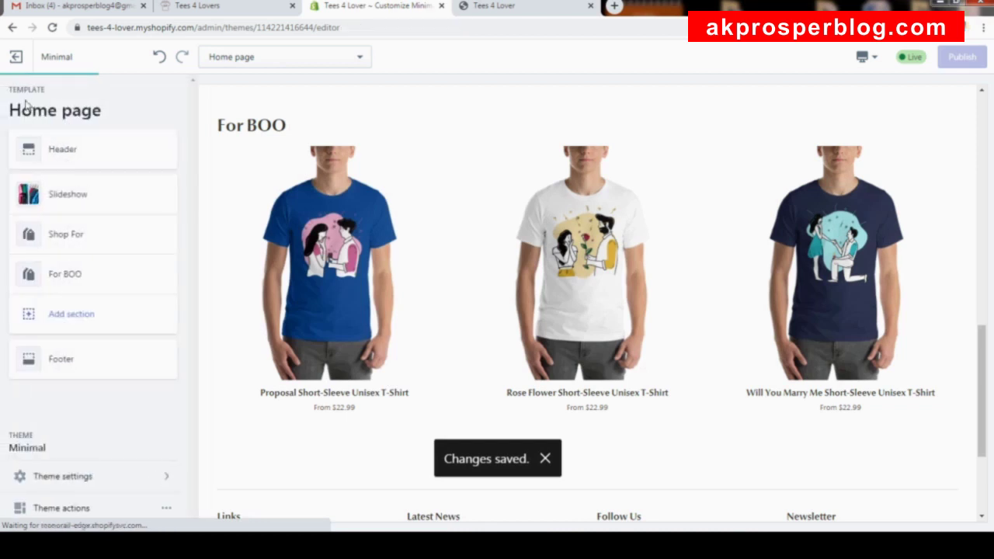
# Add a Featured collection section headed 'For BAE' showing the BAE collection.
pyautogui.click(72, 314)
pyautogui.click(99, 327)
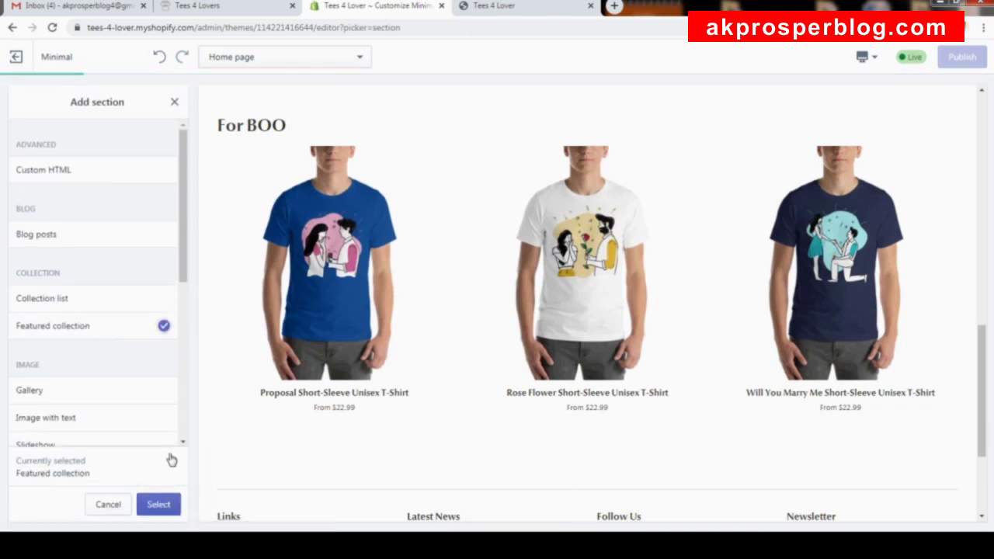
pyautogui.click(163, 505)
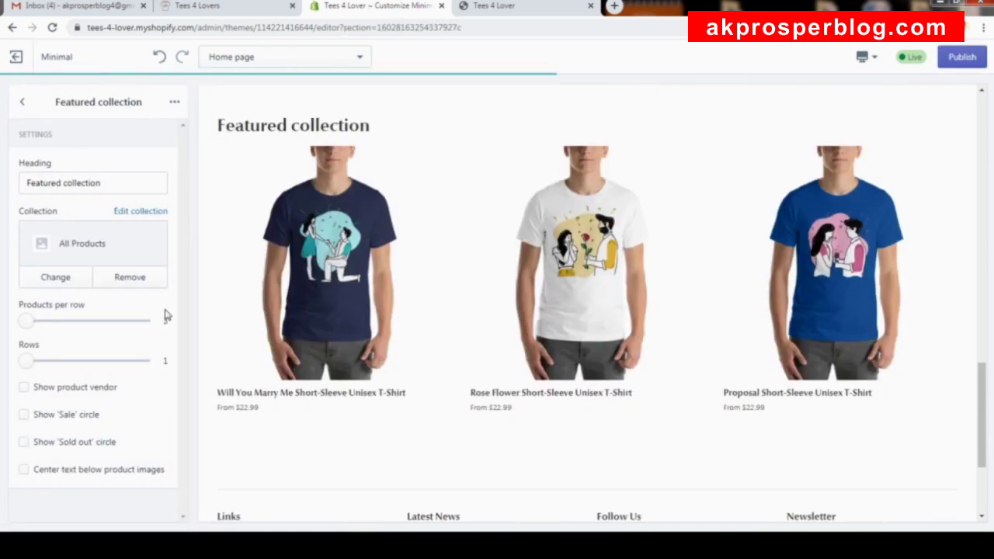
pyautogui.tripleClick(131, 182)
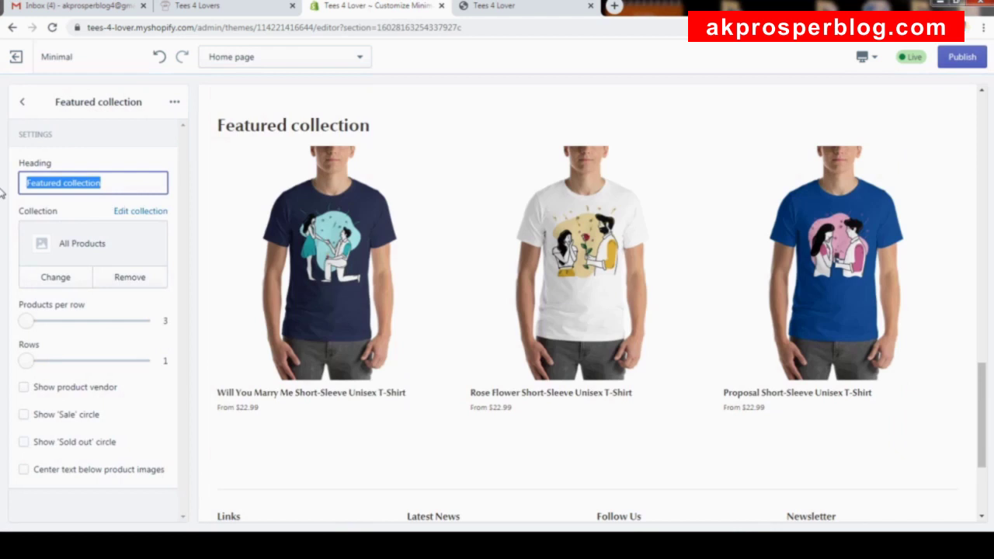
pyautogui.write('For BAE')
pyautogui.click(54, 276)
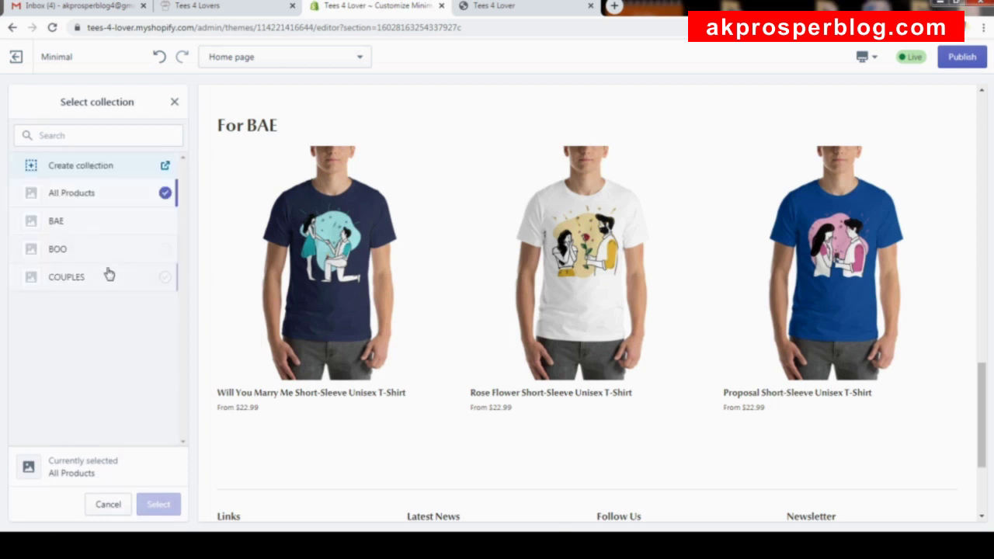
pyautogui.click(82, 220)
pyautogui.click(159, 506)
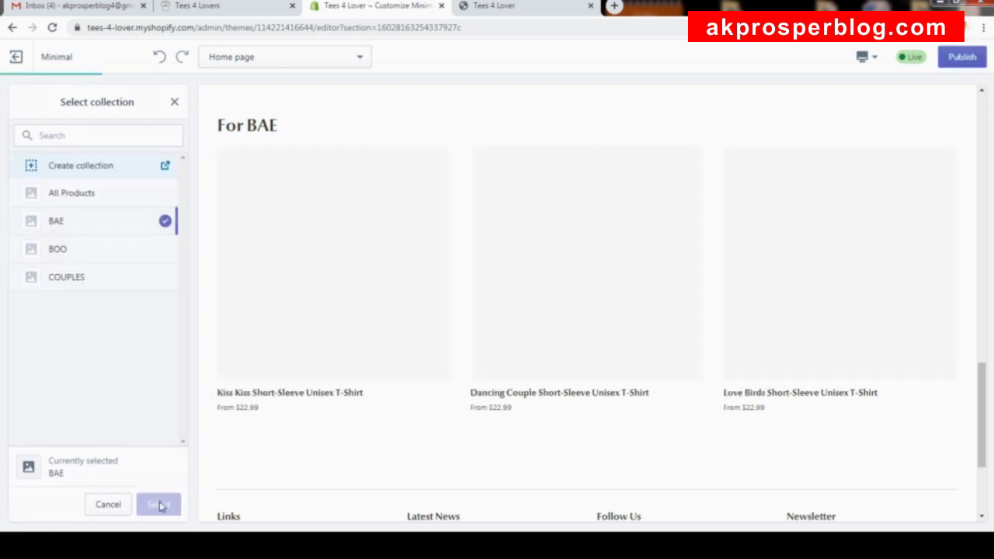
# Enable sale badges, sold-out badges and centred text for For BAE, then publish and go back.
pyautogui.click(24, 416)
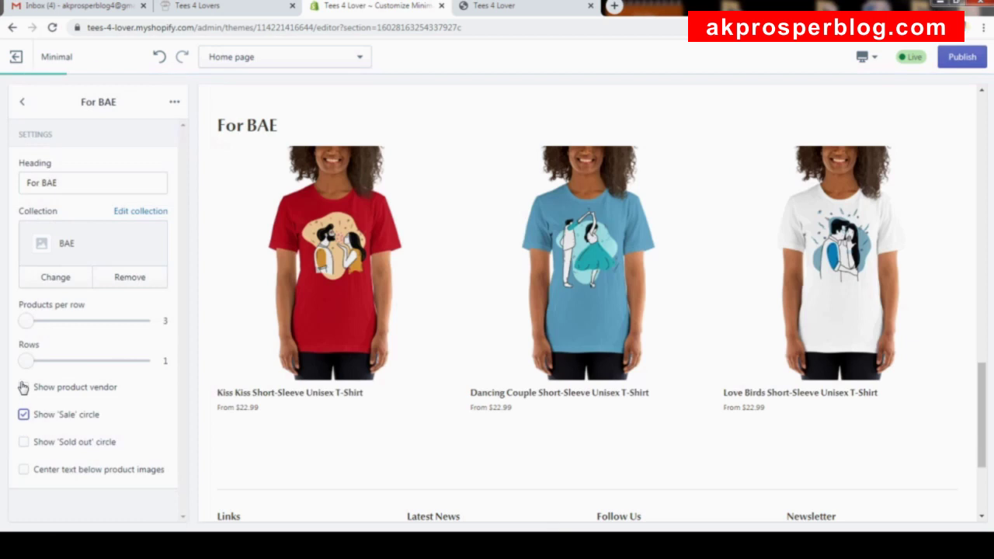
pyautogui.click(30, 443)
pyautogui.click(37, 471)
pyautogui.click(962, 57)
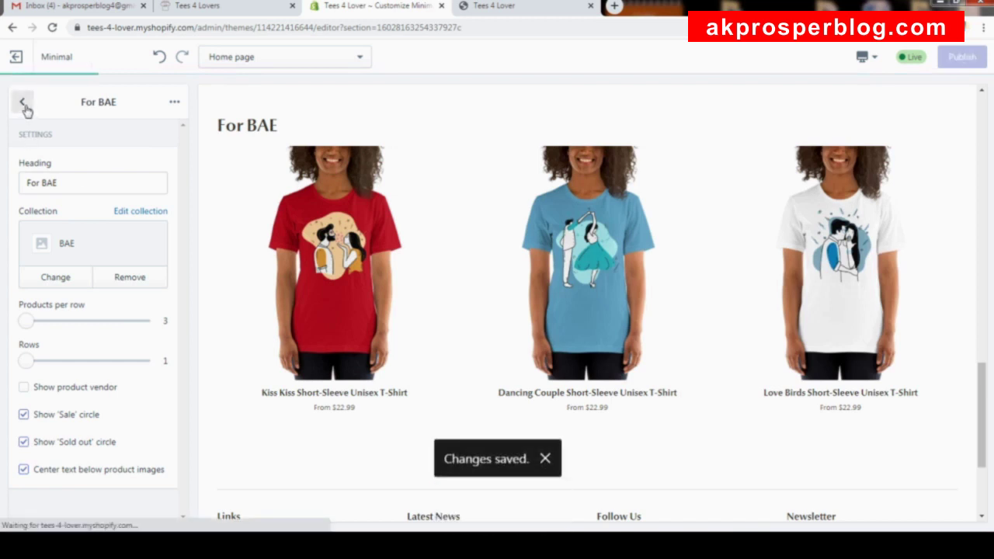
pyautogui.click(25, 106)
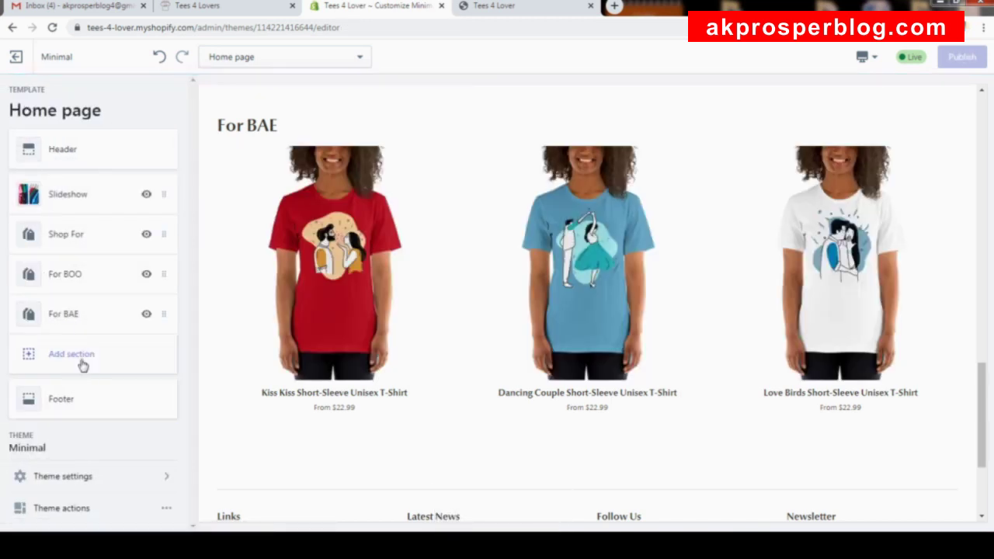
# Add another Featured collection section set to the COUPLES collection.
pyautogui.click(83, 365)
pyautogui.click(71, 334)
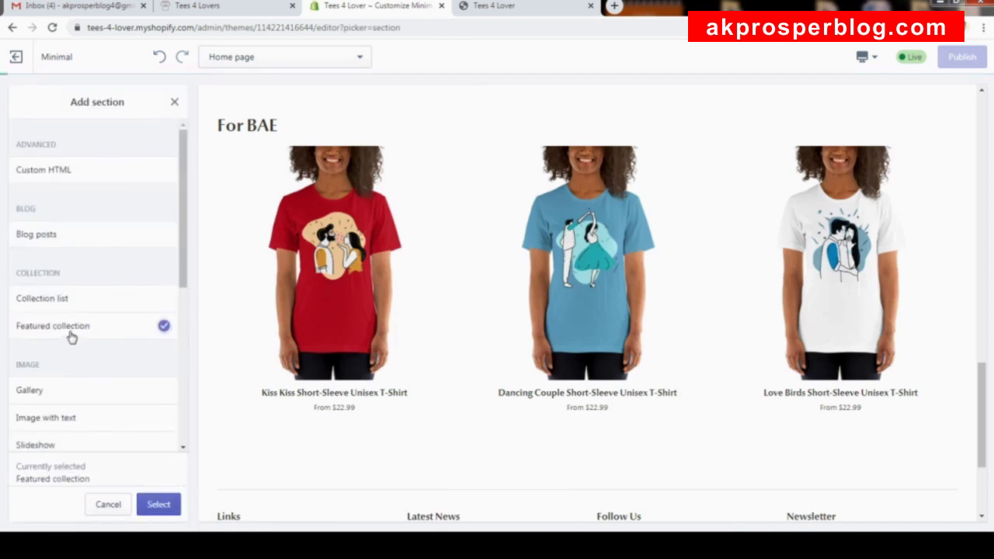
pyautogui.click(172, 505)
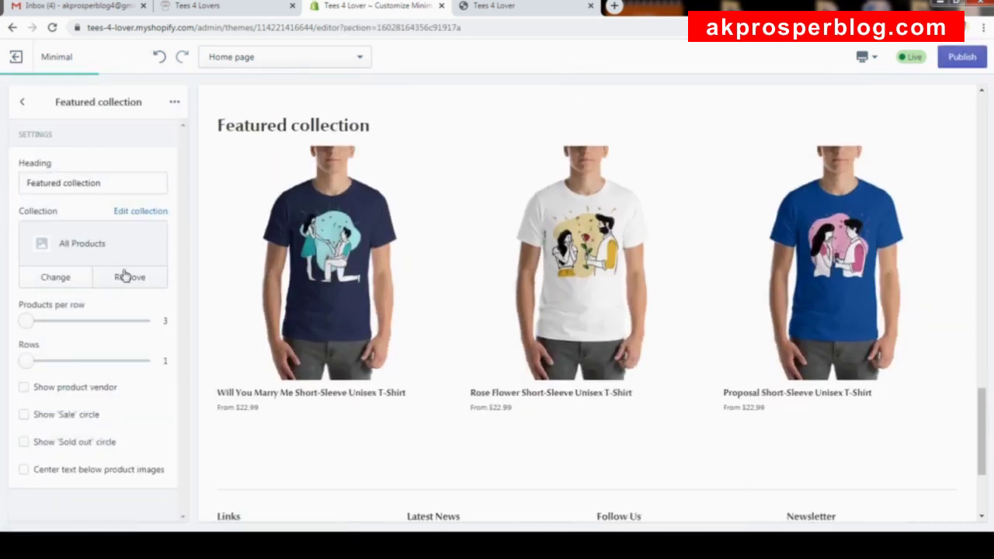
pyautogui.click(66, 283)
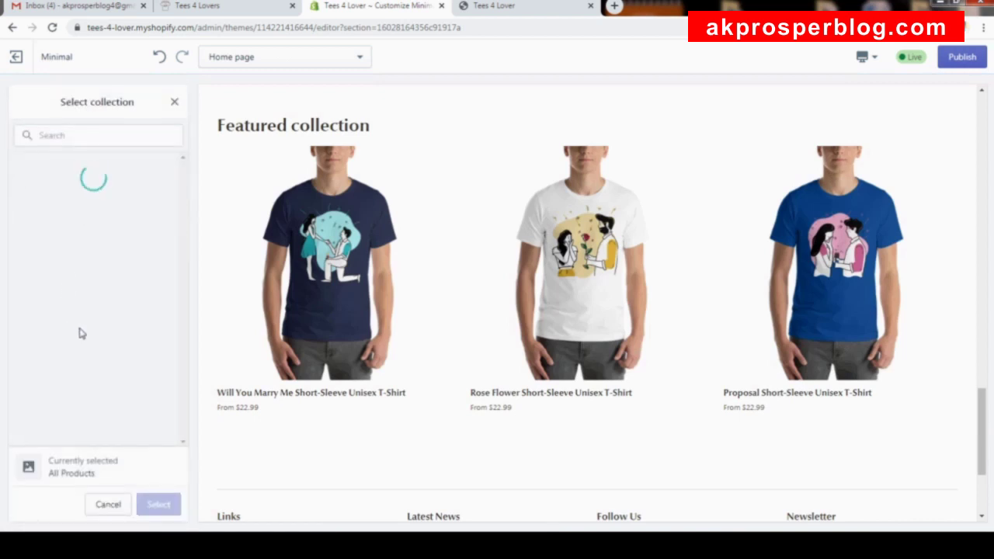
pyautogui.click(91, 285)
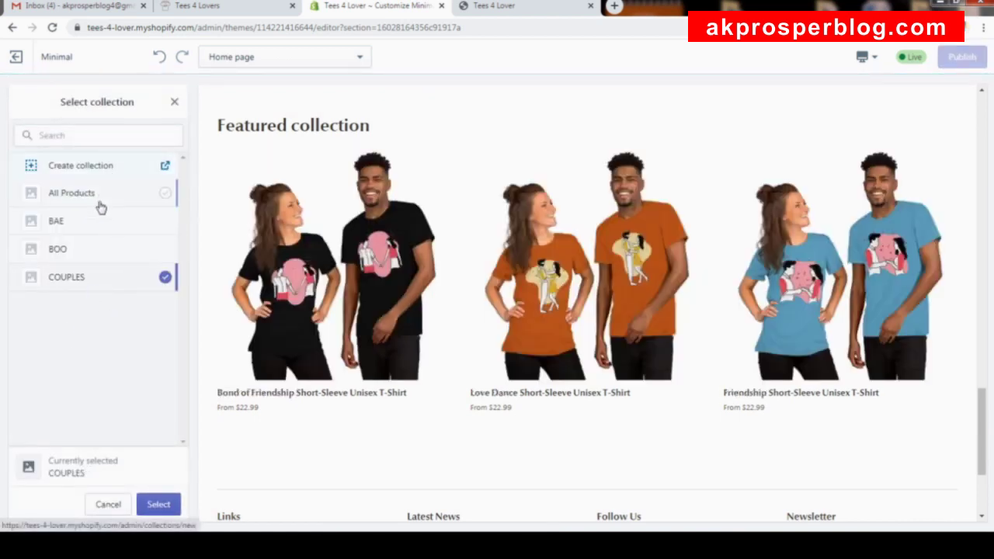
pyautogui.click(159, 506)
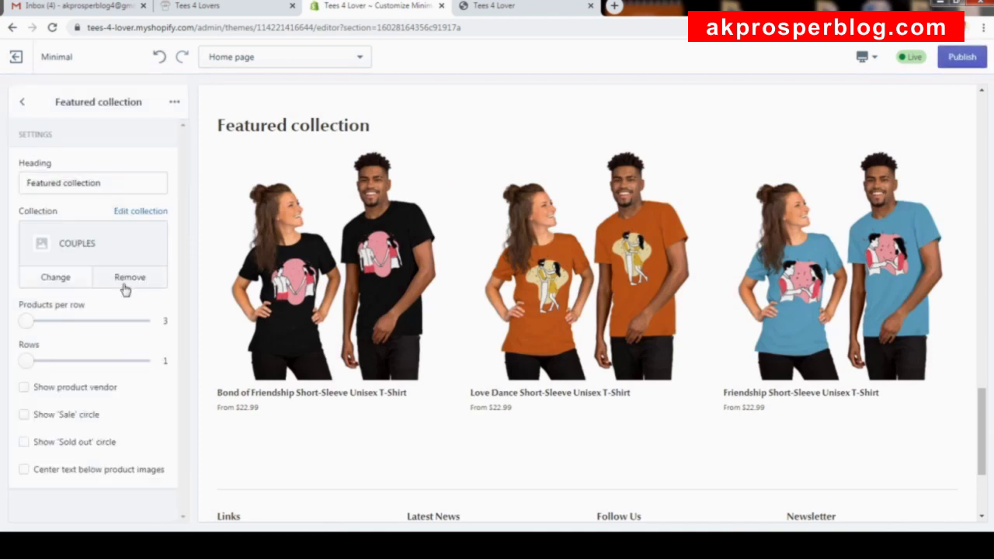
# Change the section heading to 'For COUPLES'.
pyautogui.moveTo(101, 185); pyautogui.dragTo(3, 185)
pyautogui.write('F')
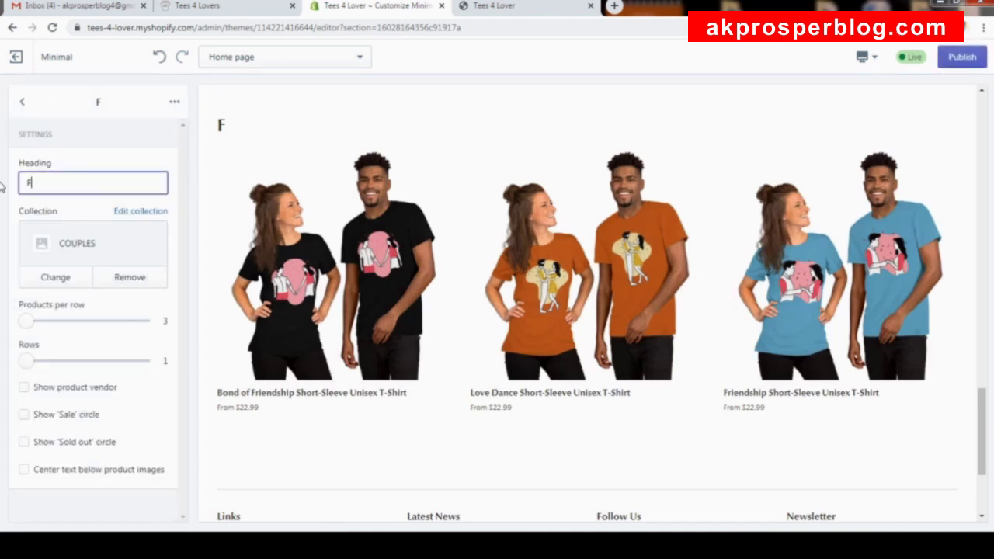
pyautogui.write('or Couples')
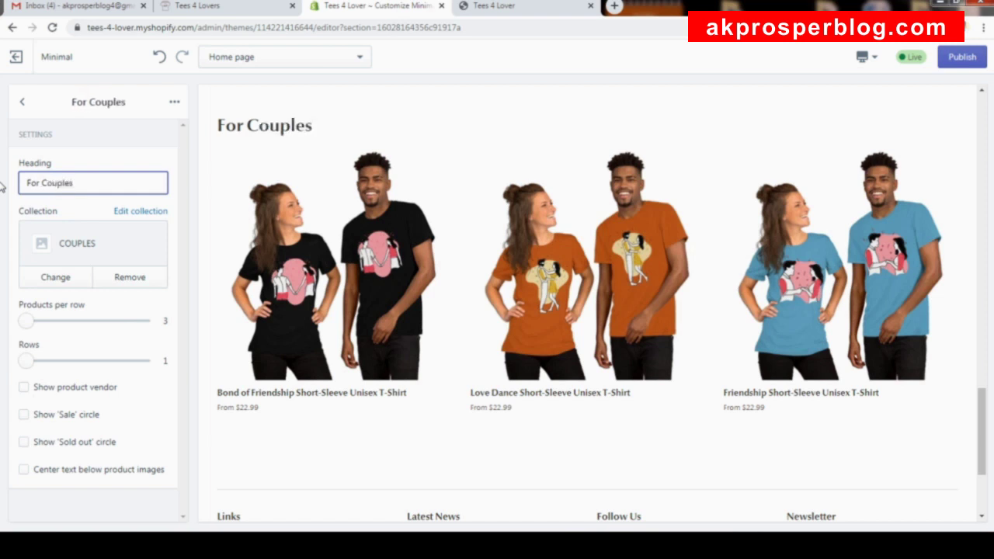
pyautogui.doubleClick(69, 188)
pyautogui.write('COUPLES')
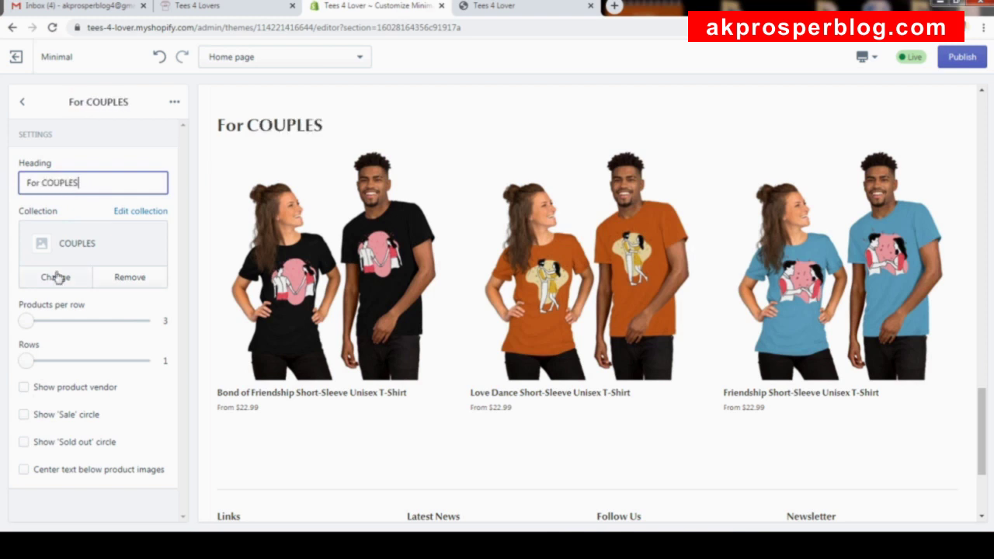
# Enable sale badges, sold-out badges and centred text for For COUPLES, then publish and go back.
pyautogui.click(62, 415)
pyautogui.click(71, 442)
pyautogui.click(80, 469)
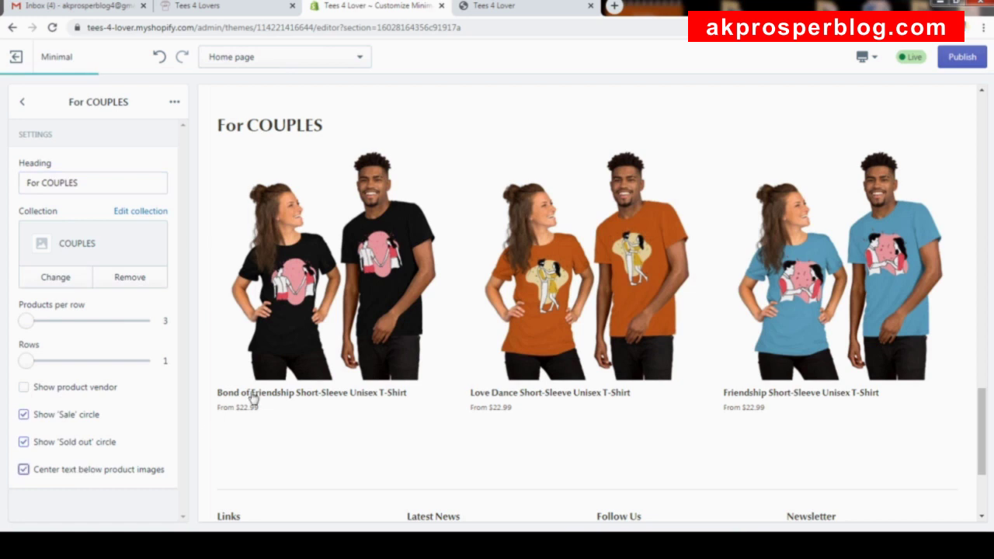
pyautogui.click(959, 57)
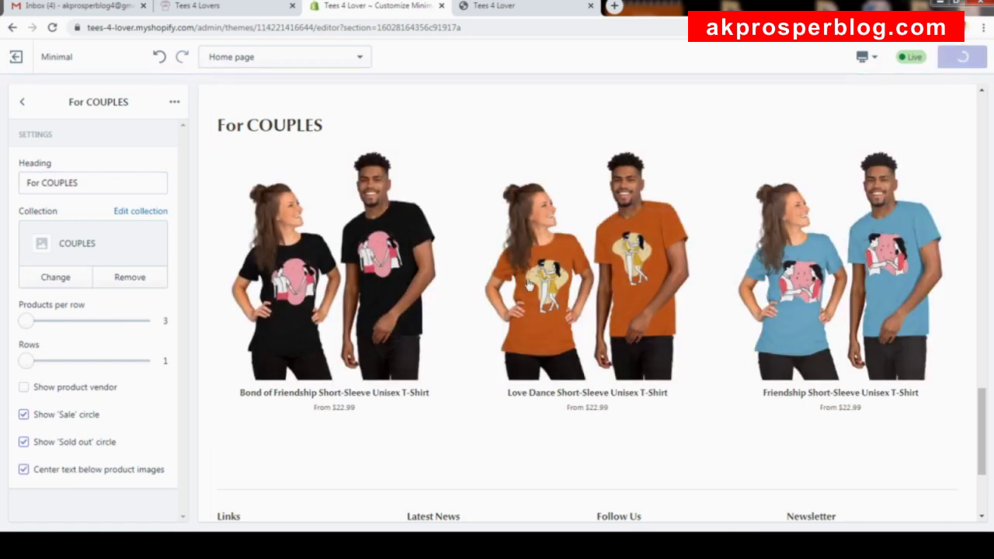
pyautogui.click(25, 102)
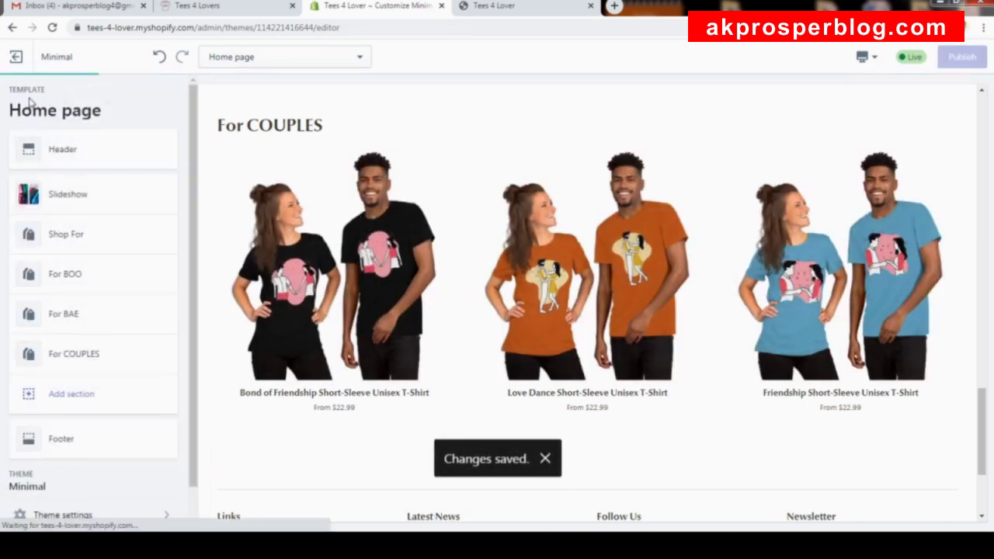
# Add a Featured product section from the Products category to the home page.
pyautogui.scroll(8, 488, 309)
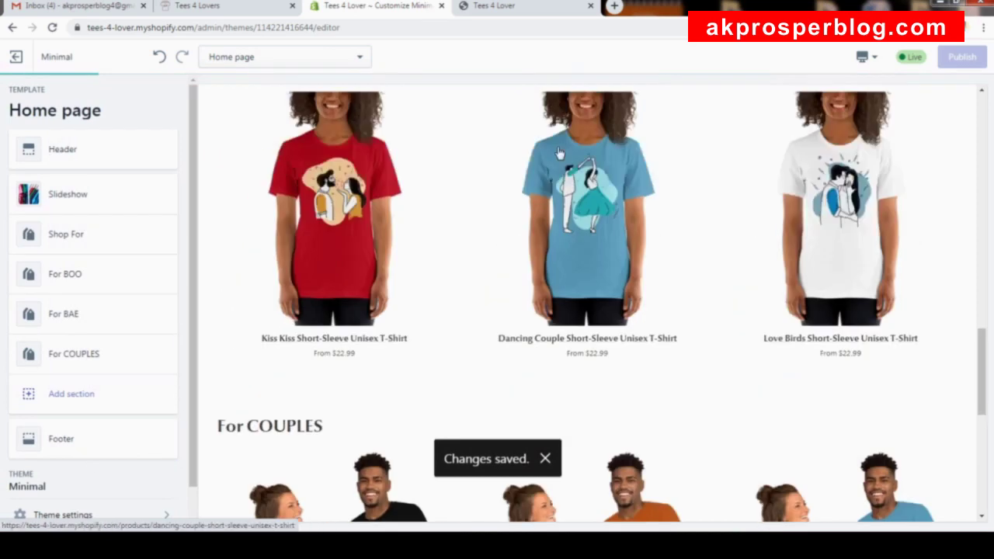
pyautogui.scroll(8, 549, 165)
pyautogui.scroll(-12, 545, 168)
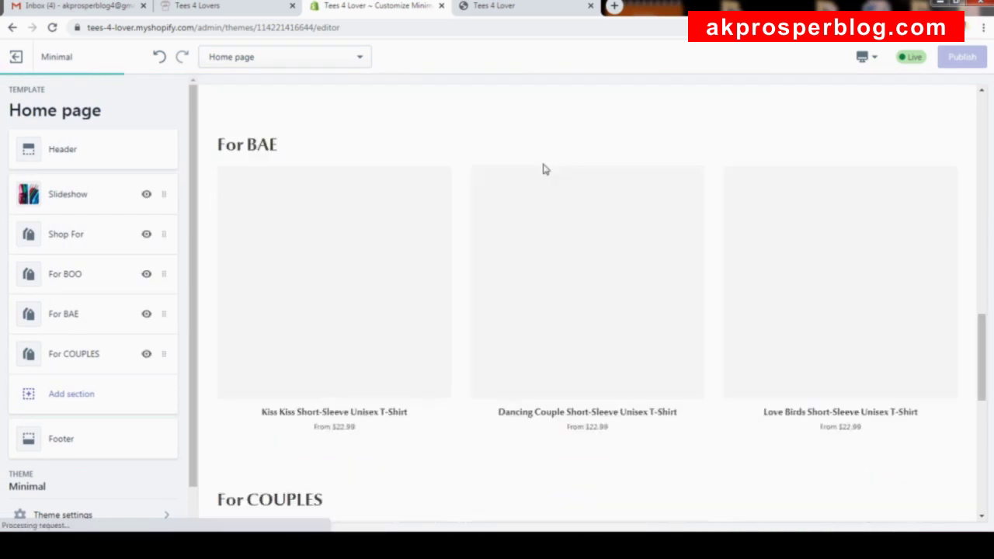
pyautogui.scroll(-3, 545, 169)
pyautogui.scroll(8, 545, 167)
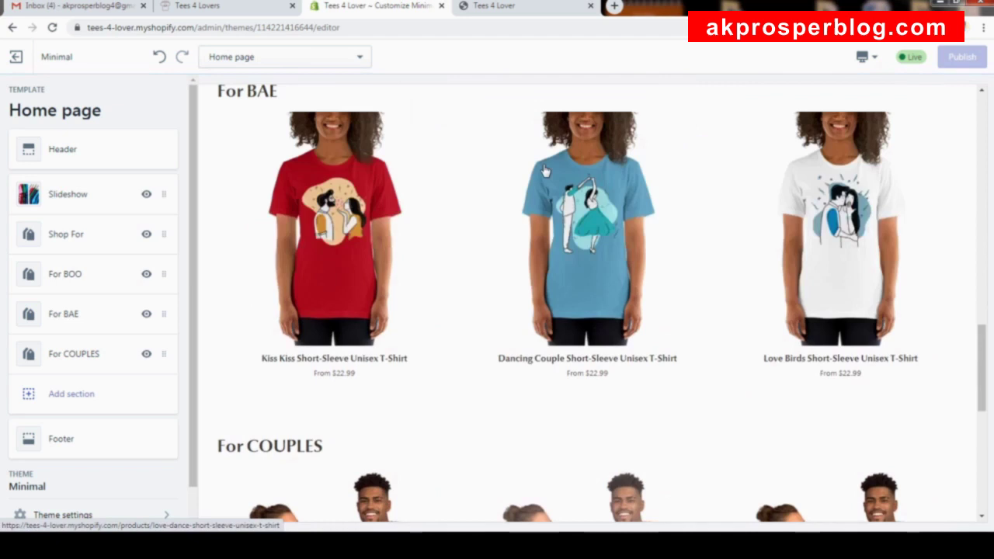
pyautogui.scroll(-3, 546, 168)
pyautogui.scroll(10, 545, 160)
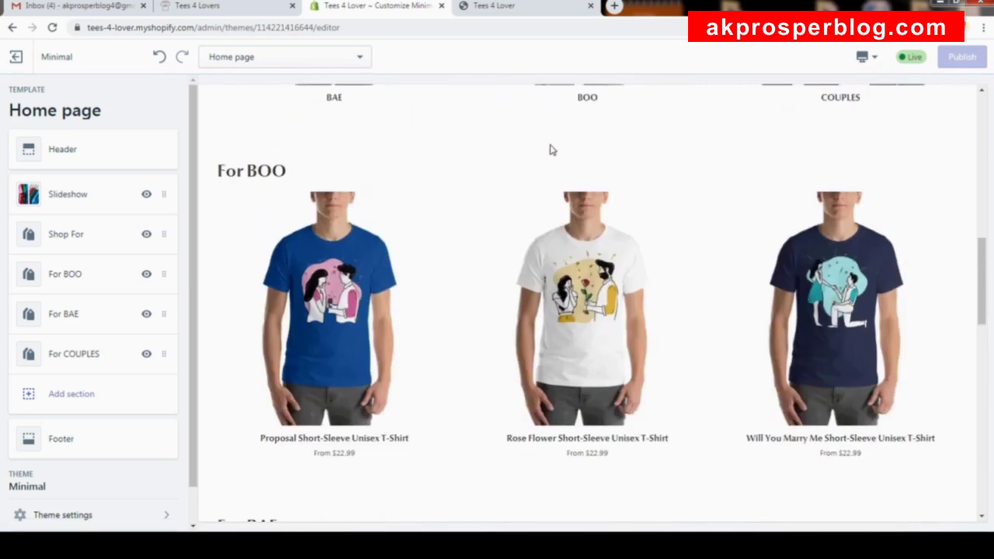
pyautogui.scroll(-10, 549, 150)
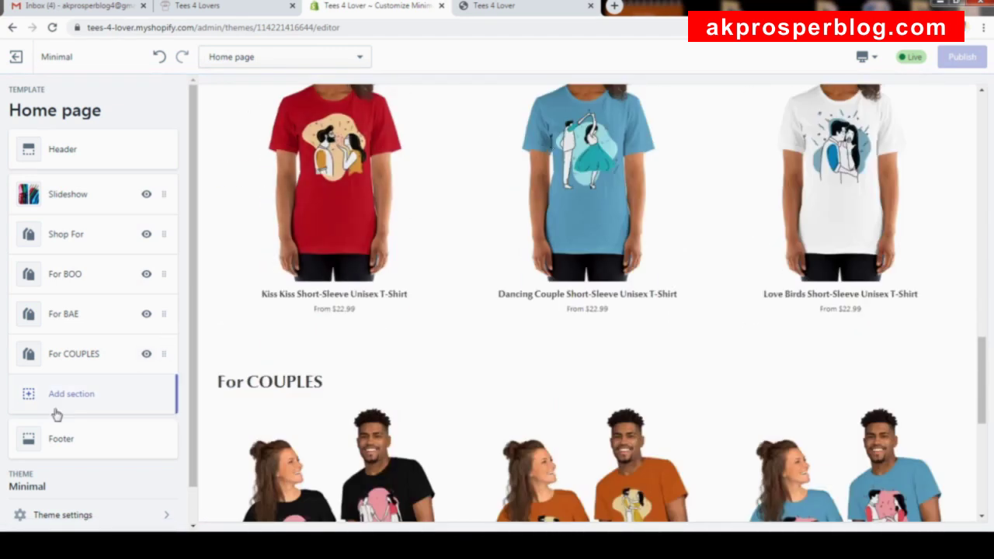
pyautogui.click(56, 406)
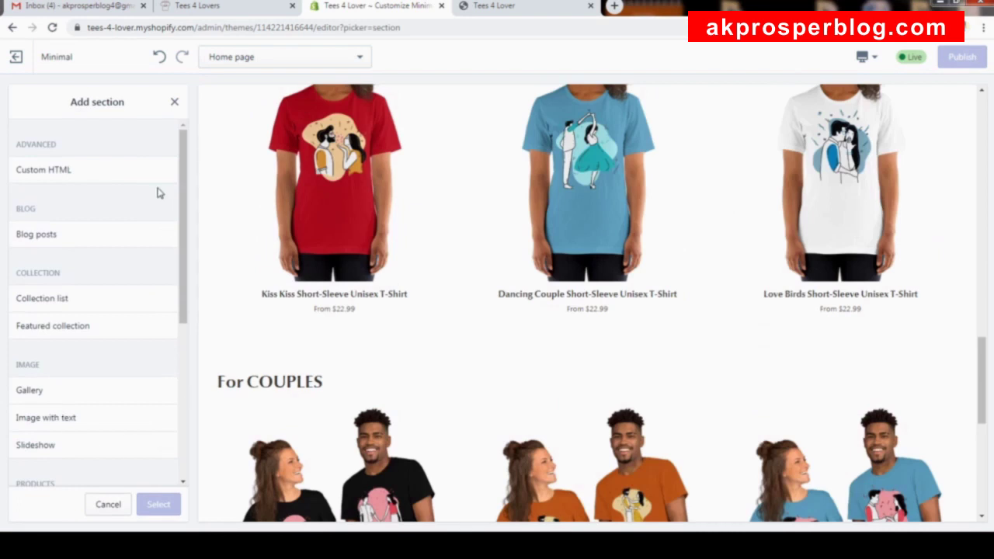
pyautogui.scroll(-2, 70, 326)
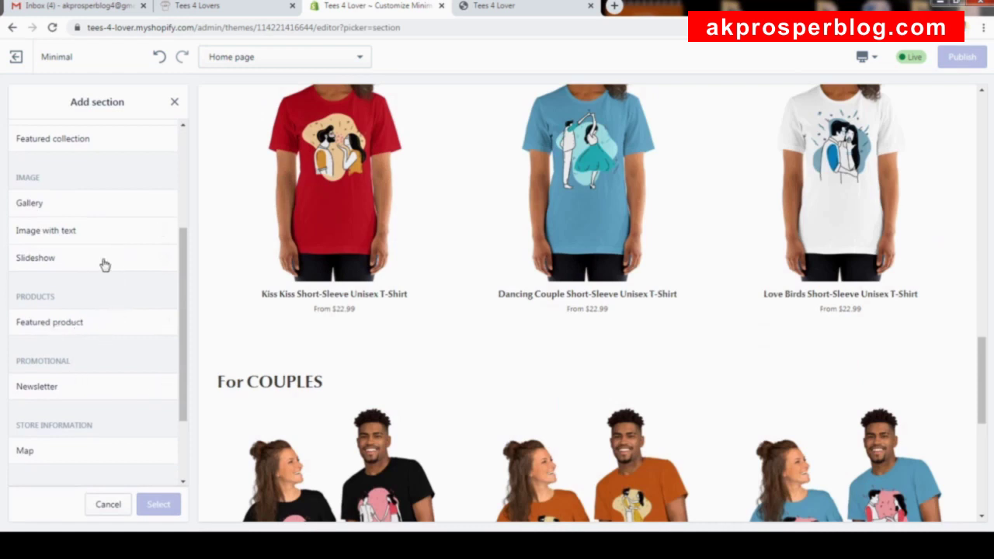
pyautogui.scroll(-1, 165, 282)
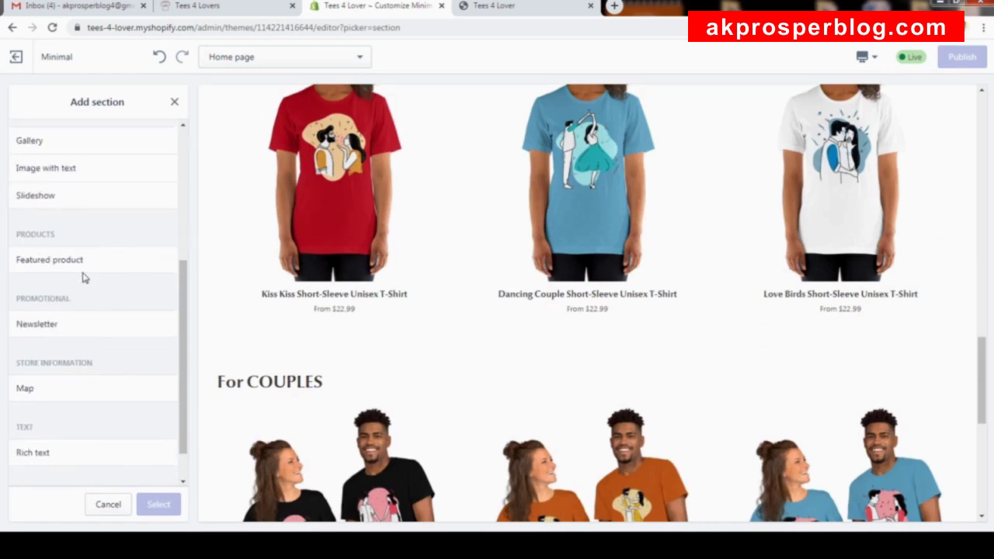
pyautogui.click(60, 266)
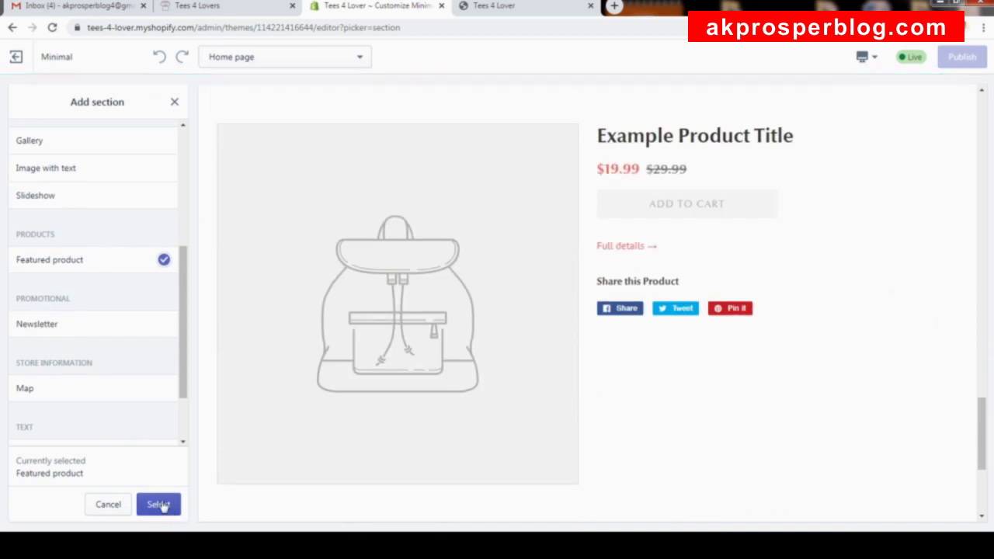
pyautogui.click(159, 504)
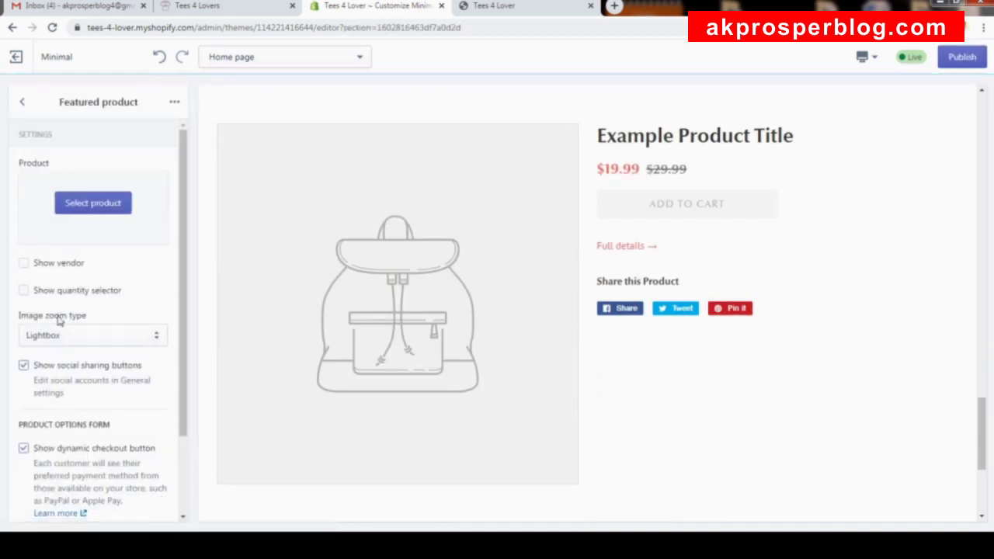
# Feature the Bond of Friendship T-shirt and show its quantity selector.
pyautogui.click(118, 205)
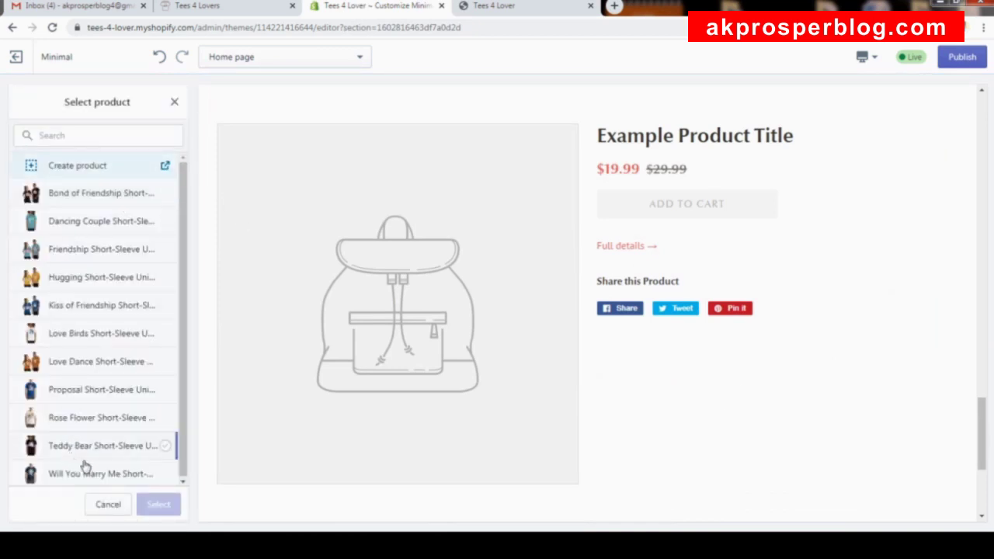
pyautogui.click(78, 195)
pyautogui.click(161, 507)
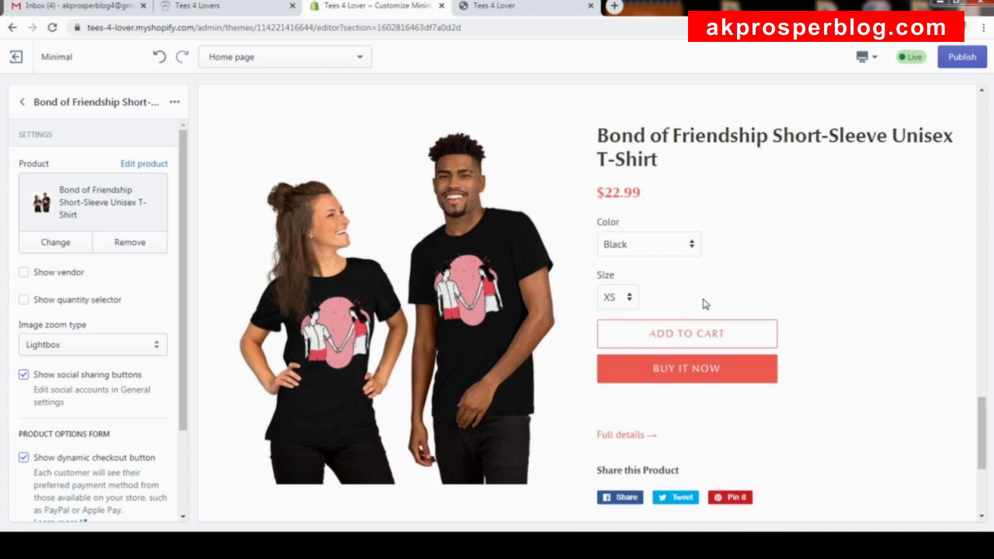
pyautogui.click(63, 307)
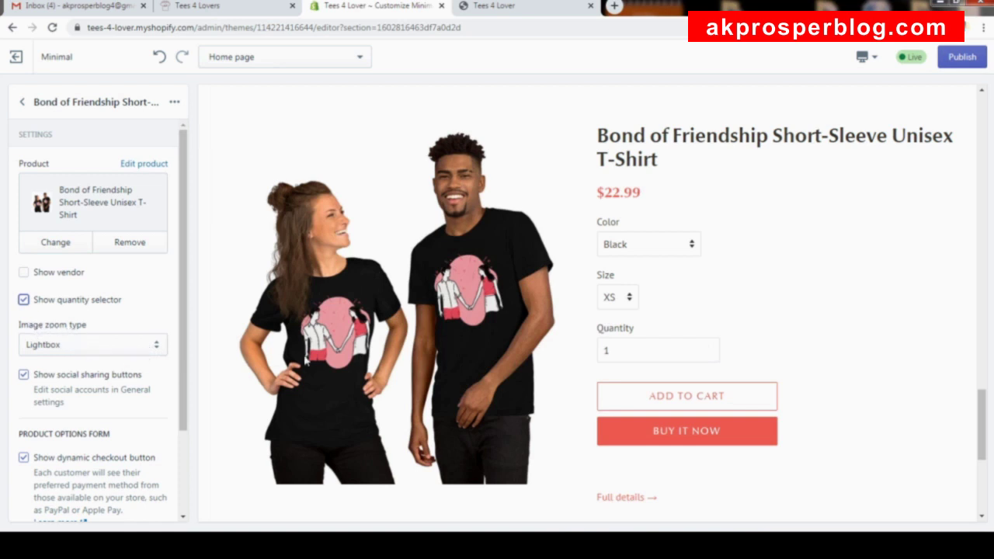
# Set the featured product's image zoom to Zoom-in.
pyautogui.click(403, 314)
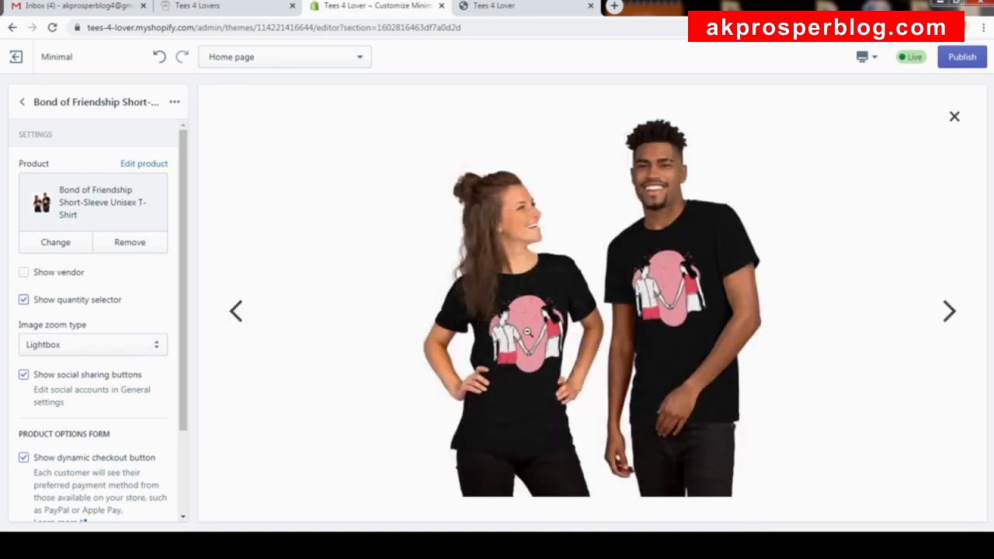
pyautogui.click(147, 353)
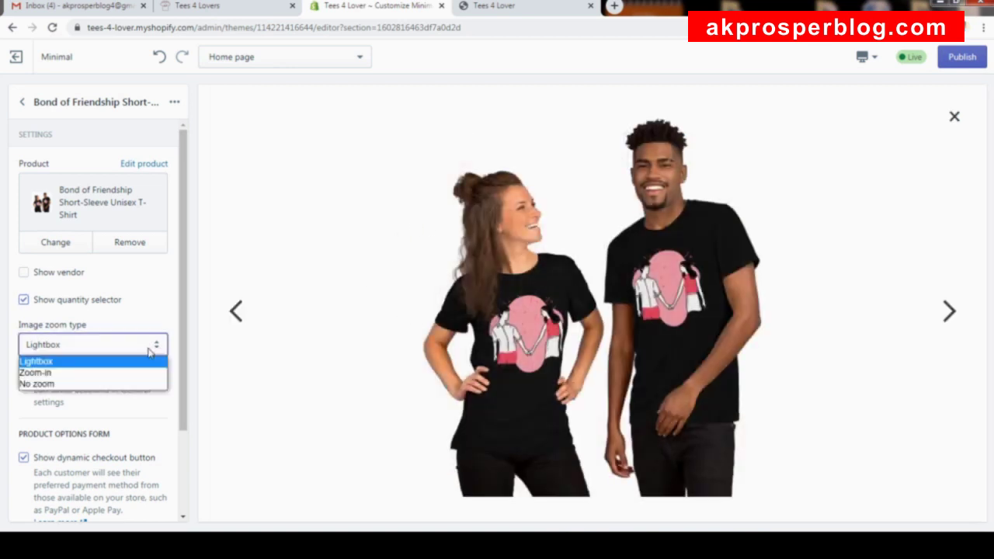
pyautogui.click(135, 373)
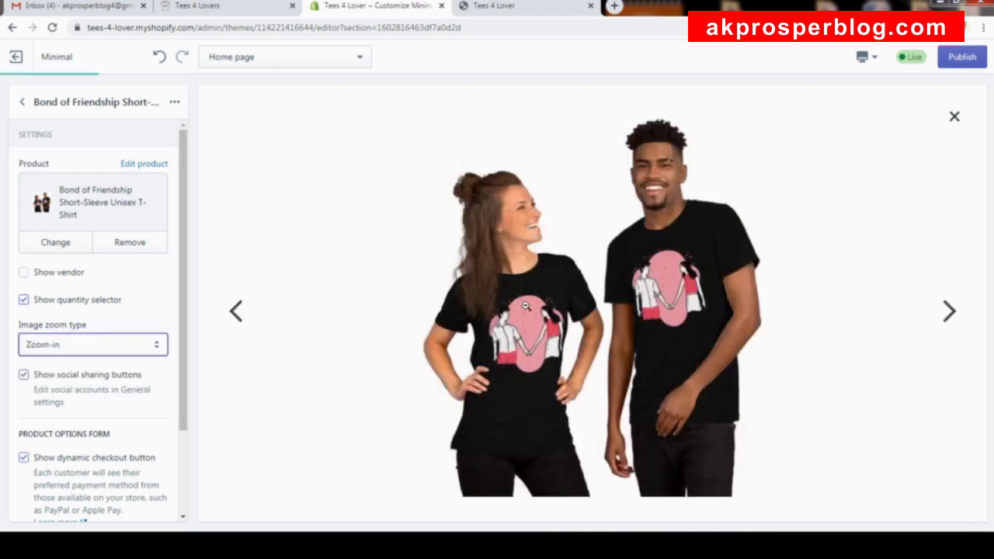
pyautogui.click(952, 116)
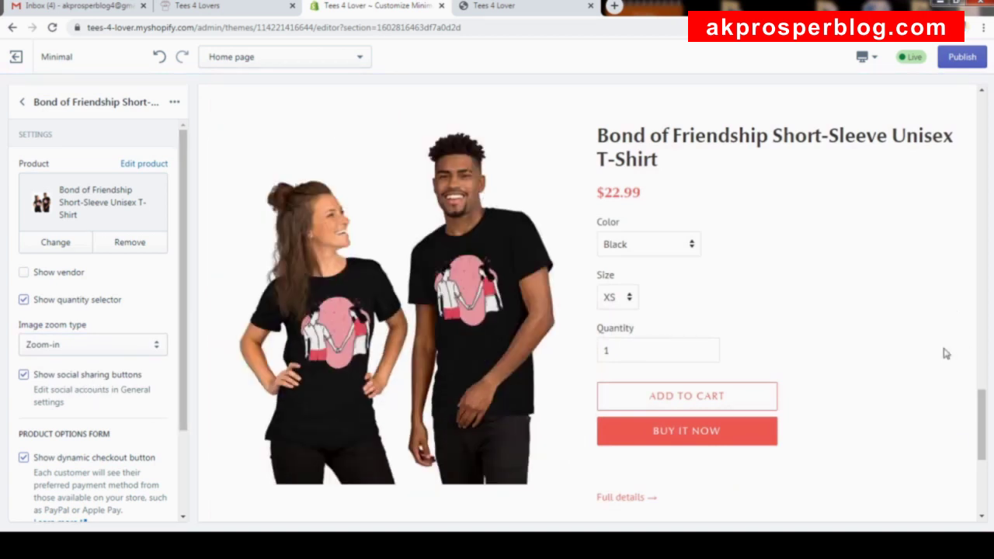
# Make the variant pickers and buttons Medium size and publish the changes.
pyautogui.scroll(-3, 893, 343)
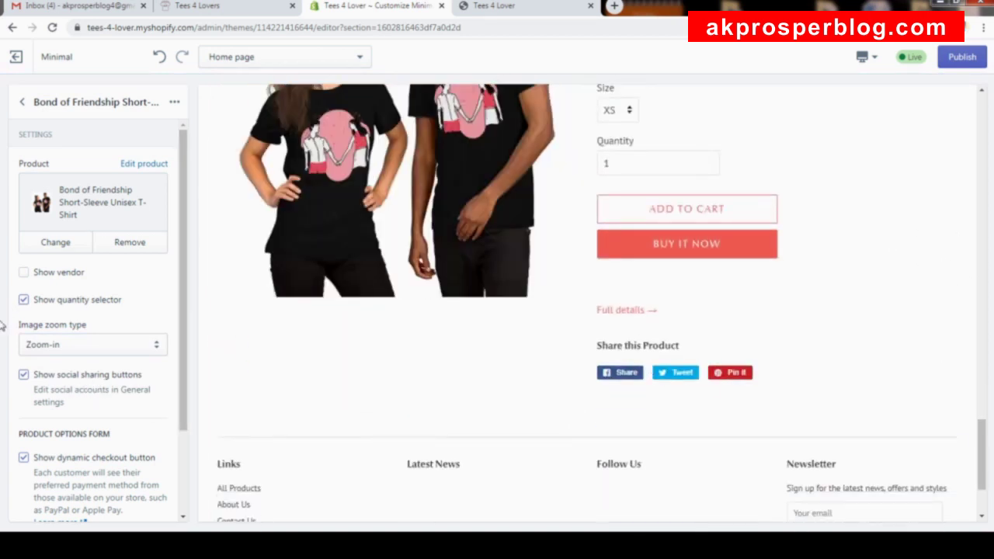
pyautogui.scroll(-2, 143, 385)
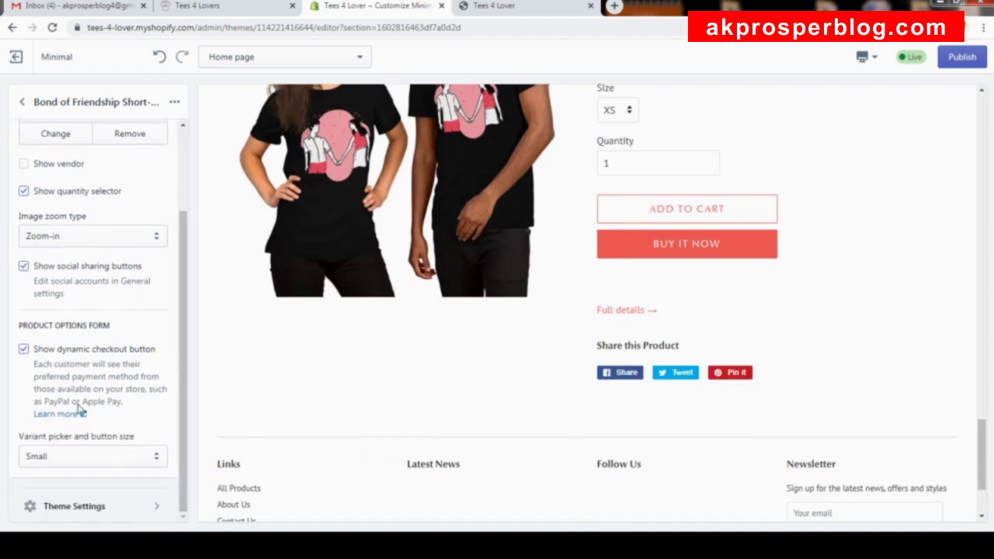
pyautogui.click(118, 452)
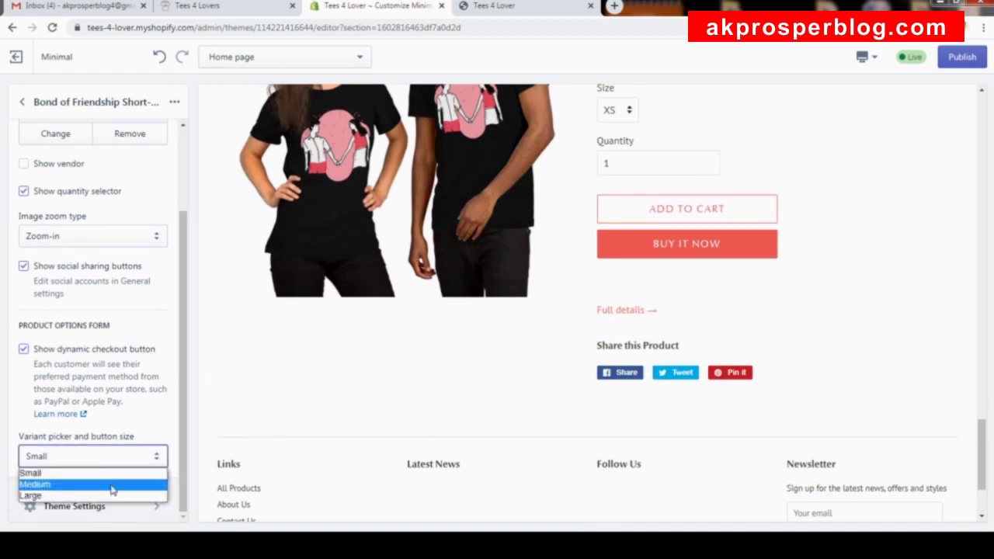
pyautogui.click(117, 485)
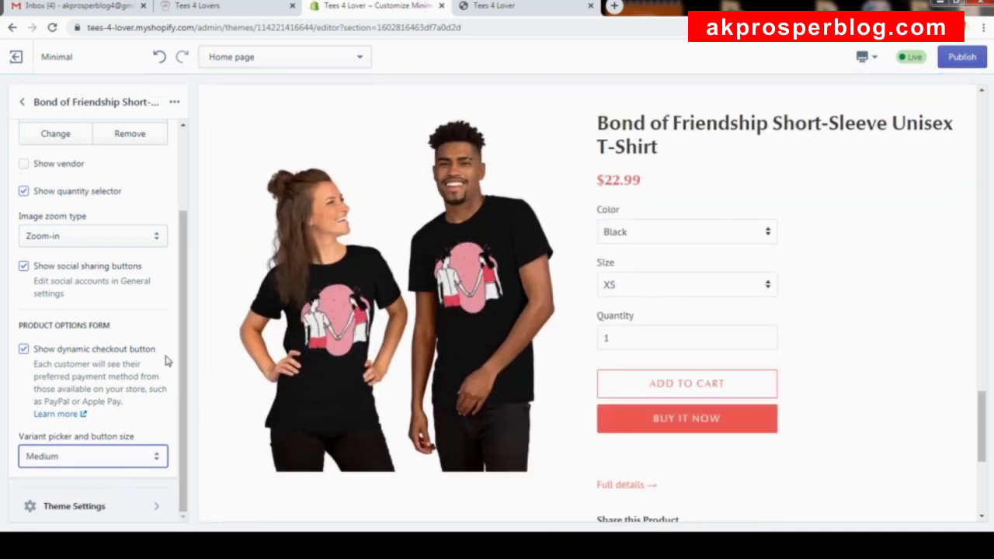
pyautogui.scroll(2, 159, 217)
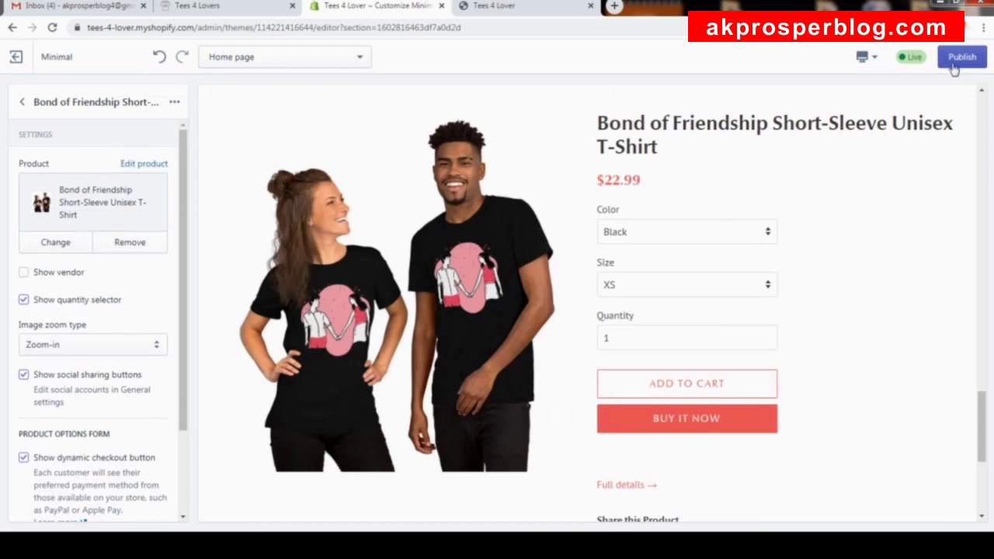
pyautogui.click(961, 59)
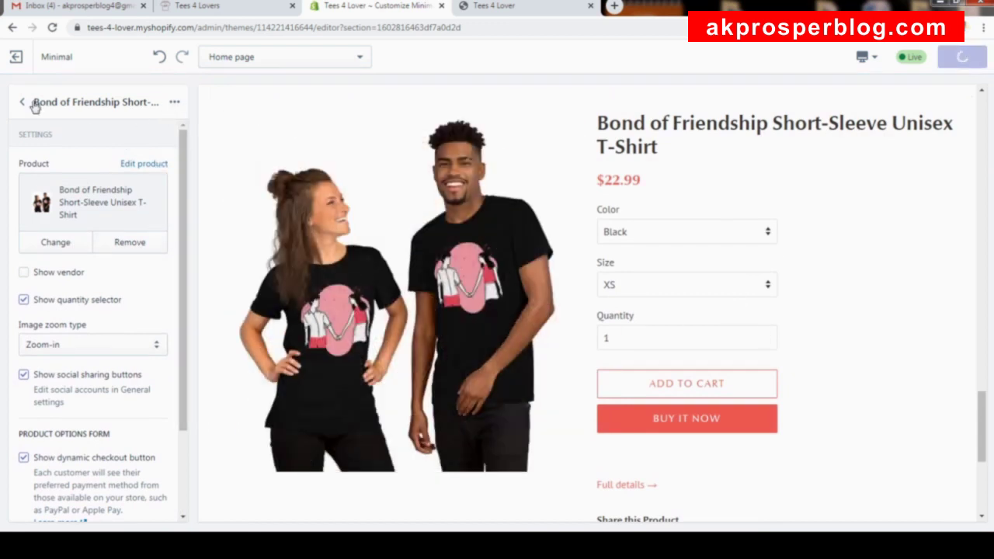
# Return to the Home page sections list, briefly checking the Bond of Friendship section settings.
pyautogui.click(24, 107)
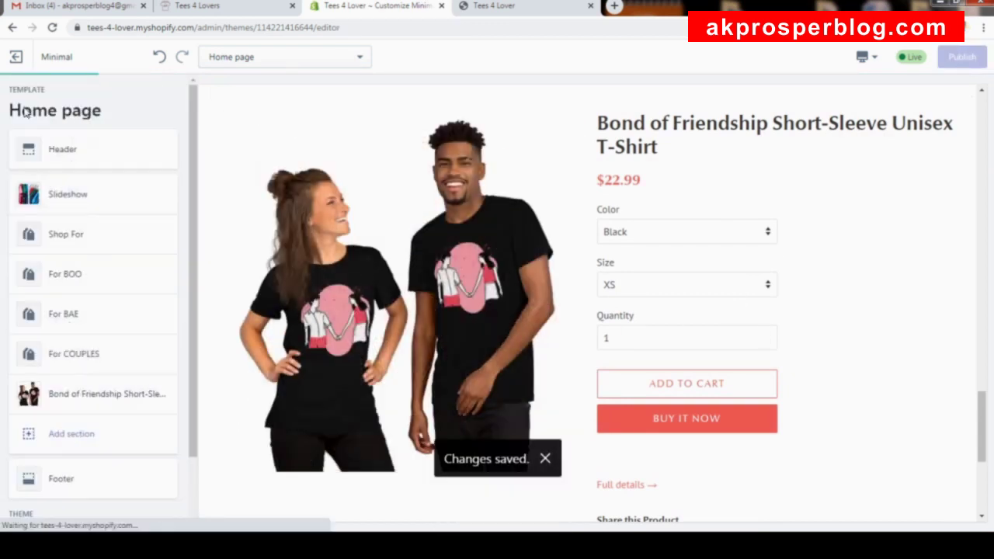
pyautogui.scroll(15, 596, 246)
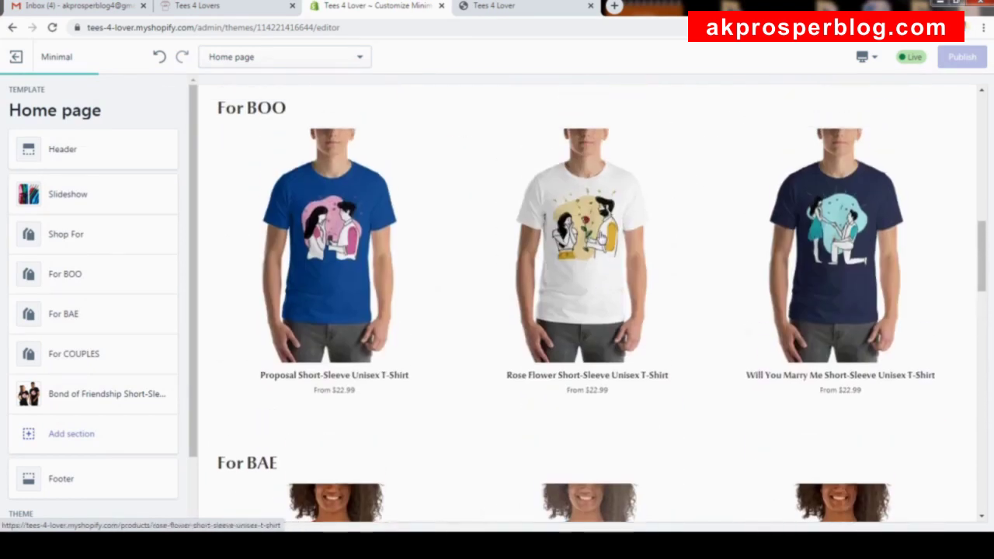
pyautogui.scroll(-5, 604, 238)
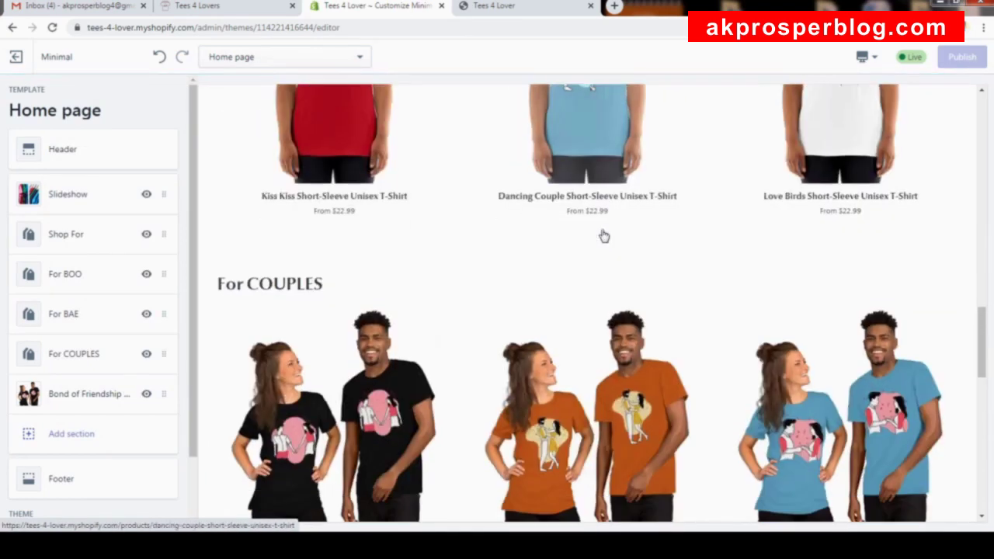
pyautogui.scroll(-4, 604, 236)
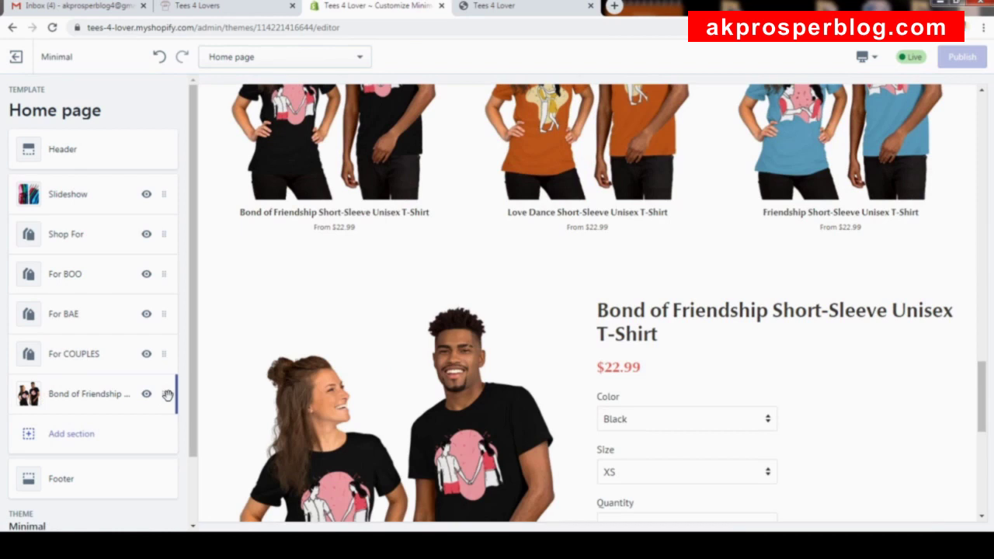
pyautogui.click(167, 396)
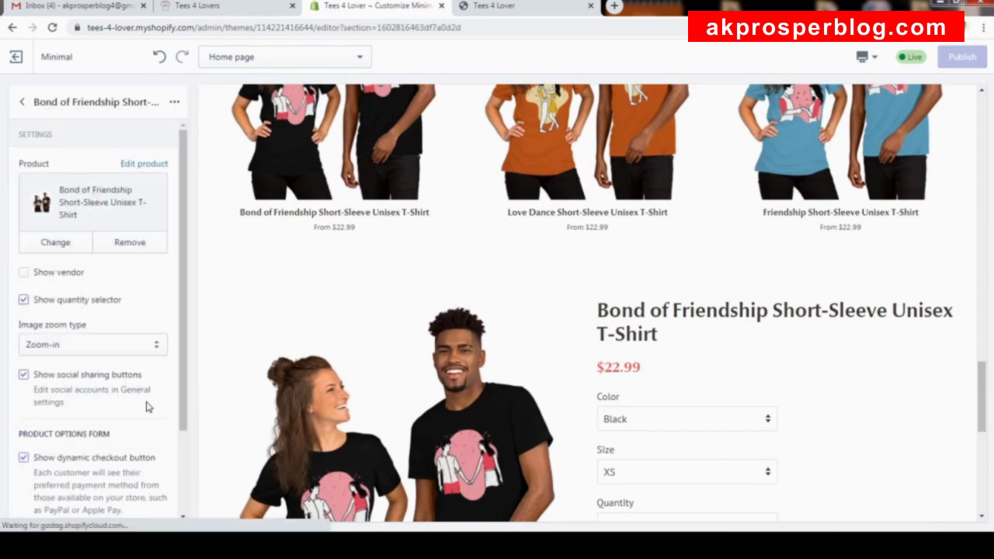
pyautogui.click(22, 104)
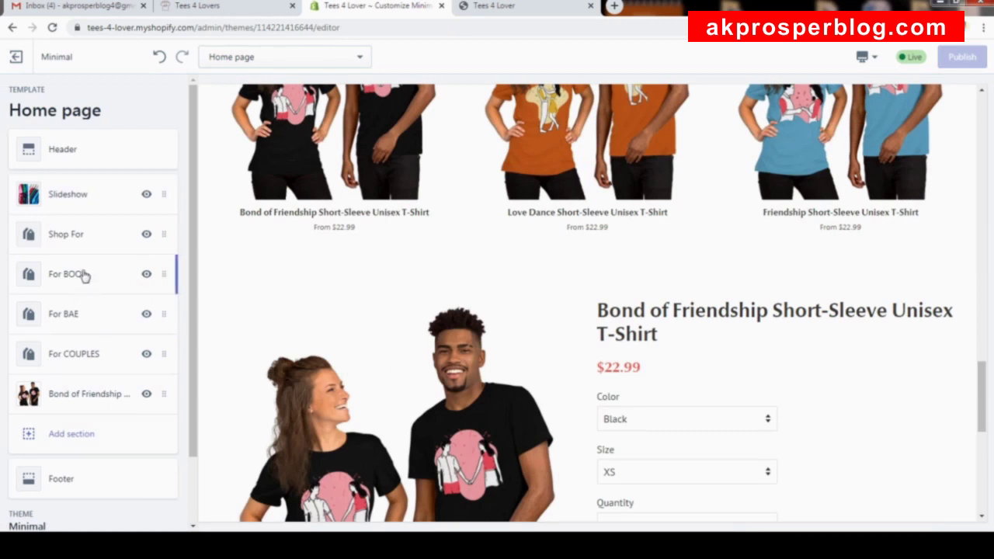
# Move the Bond of Friendship section between For BOO and For BAE and publish.
pyautogui.moveTo(164, 396); pyautogui.dragTo(168, 311)
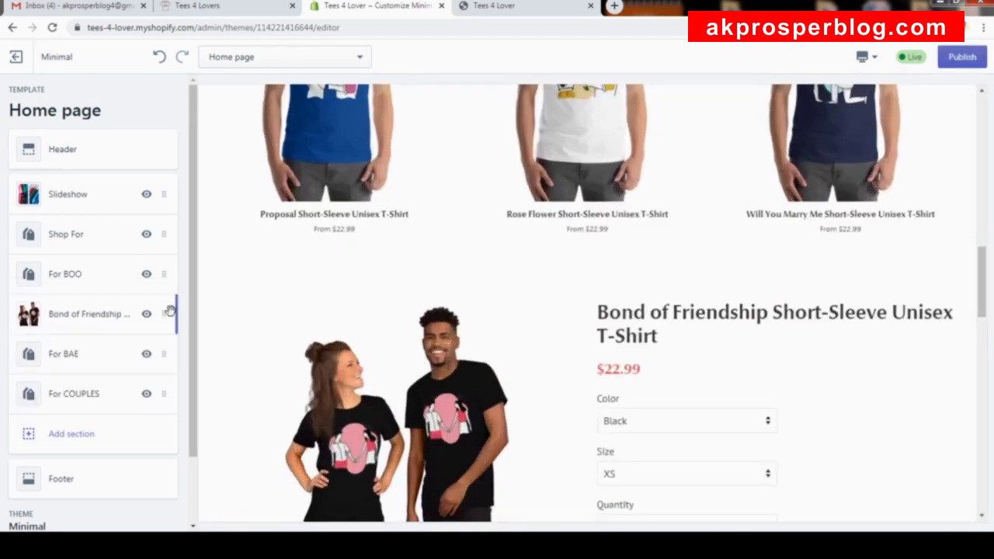
pyautogui.scroll(-4, 626, 355)
pyautogui.scroll(7, 629, 353)
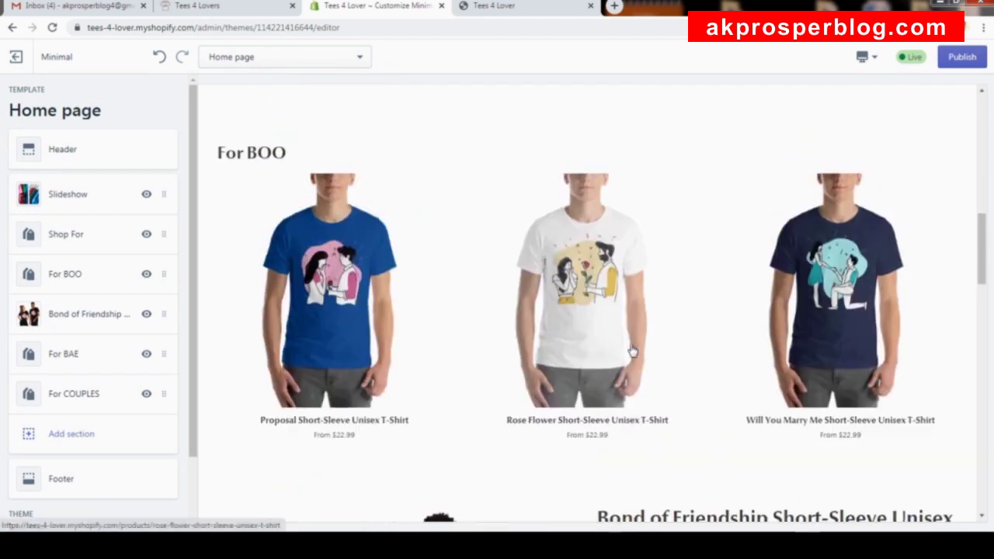
pyautogui.scroll(-10, 633, 352)
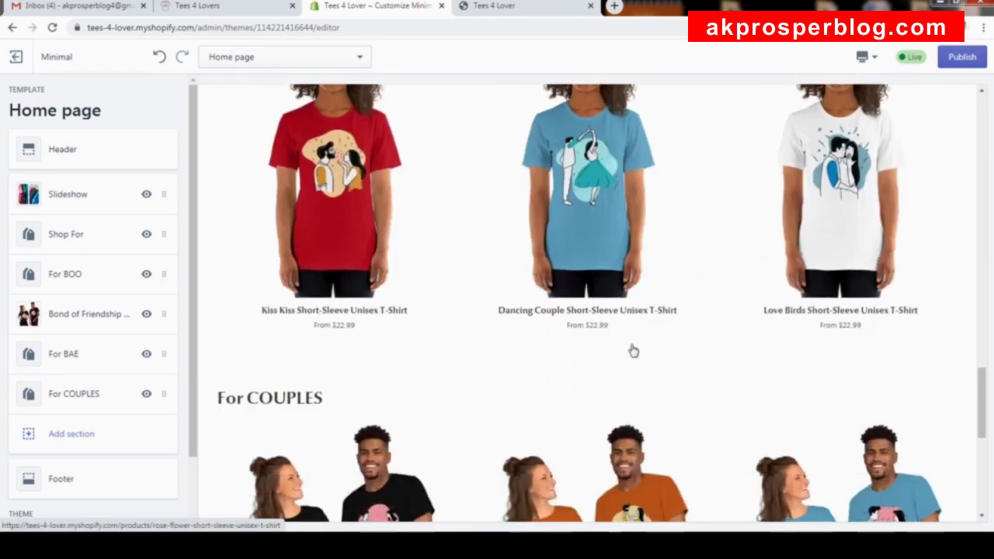
pyautogui.scroll(-4, 633, 352)
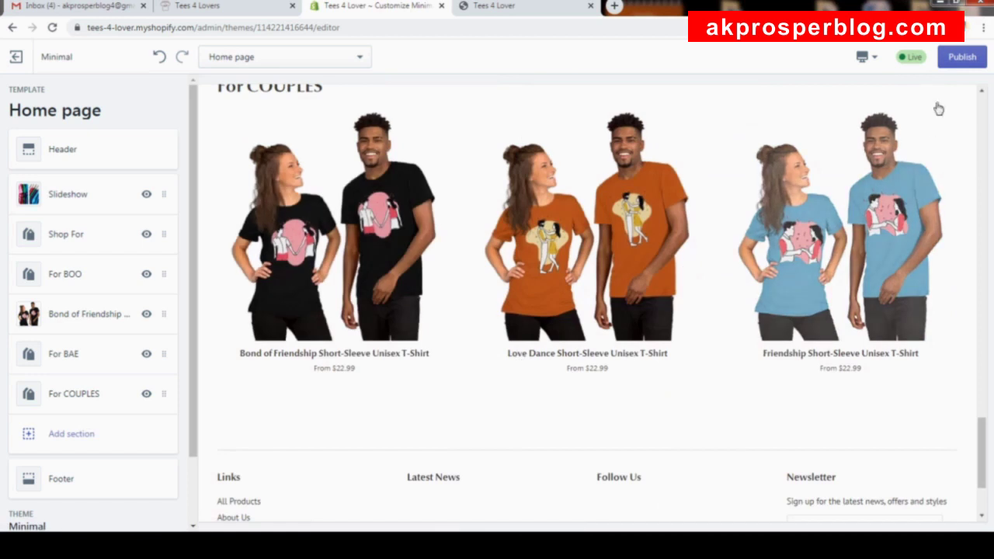
pyautogui.click(955, 57)
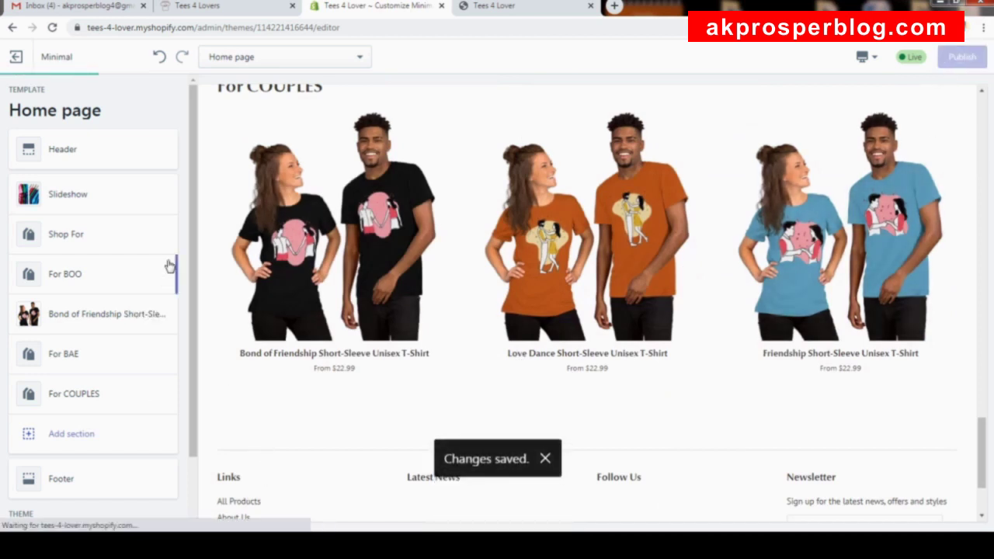
pyautogui.scroll(-1, 163, 238)
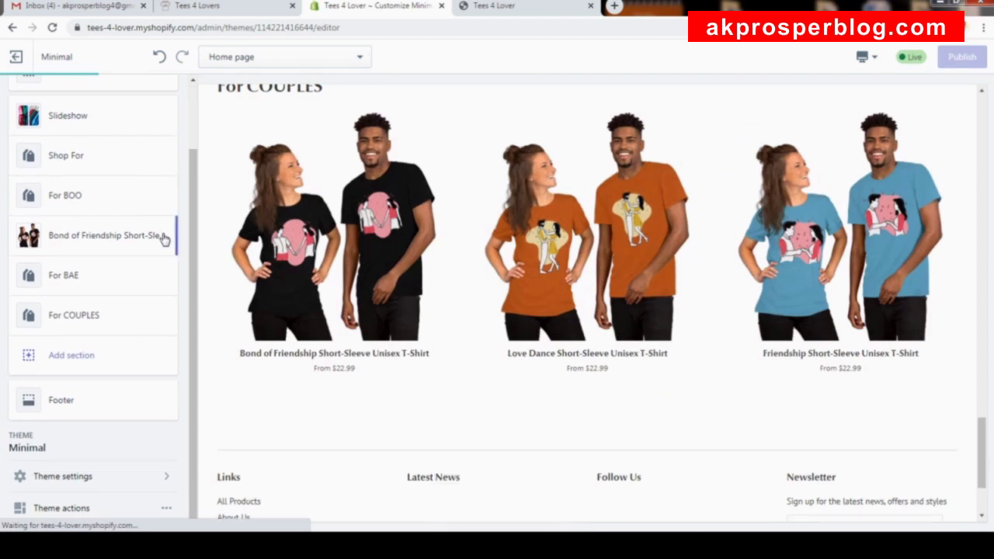
# Show the Theme settings panel listing Layout, Colors, Typography, Favicon, Social media, Checkout and Theme style.
pyautogui.click(172, 494)
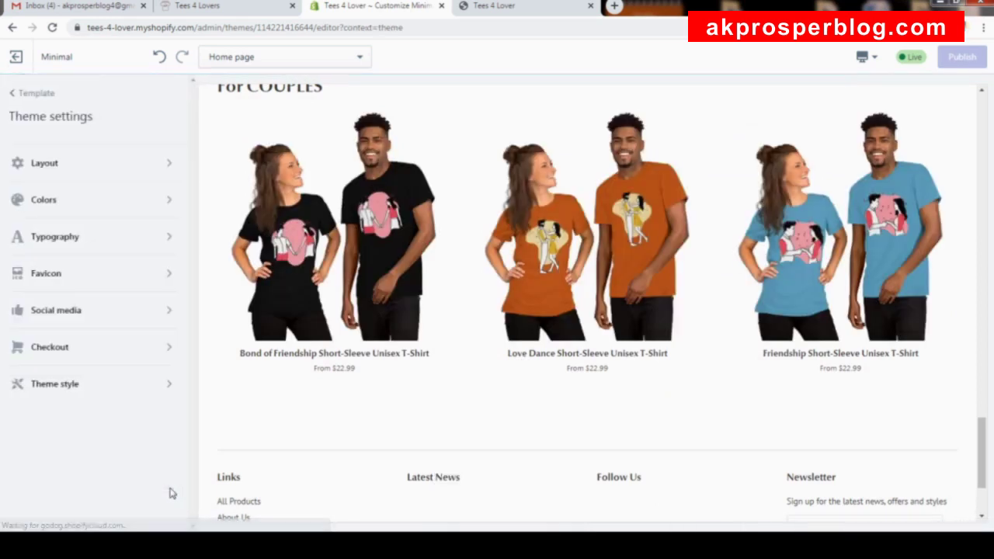
pyautogui.click(18, 93)
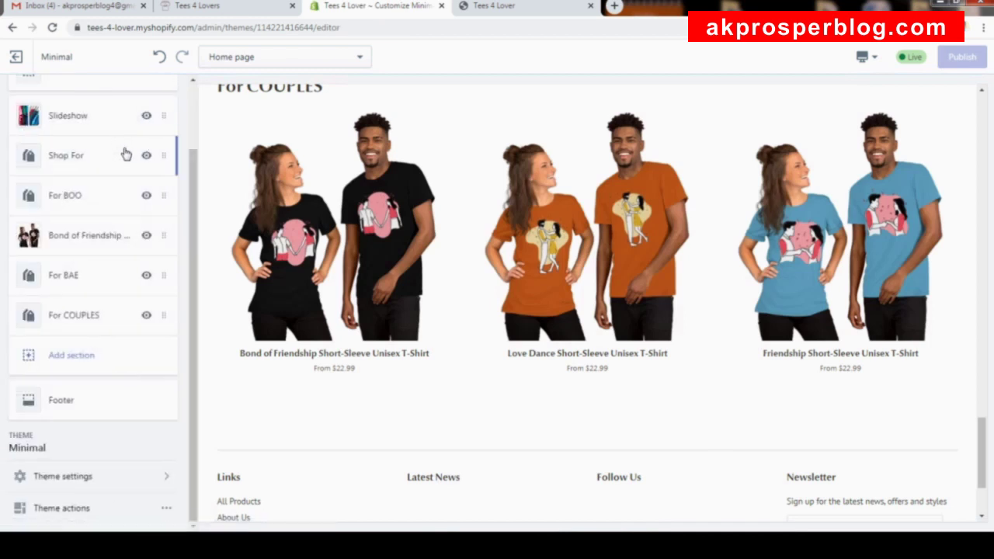
pyautogui.scroll(2, 124, 144)
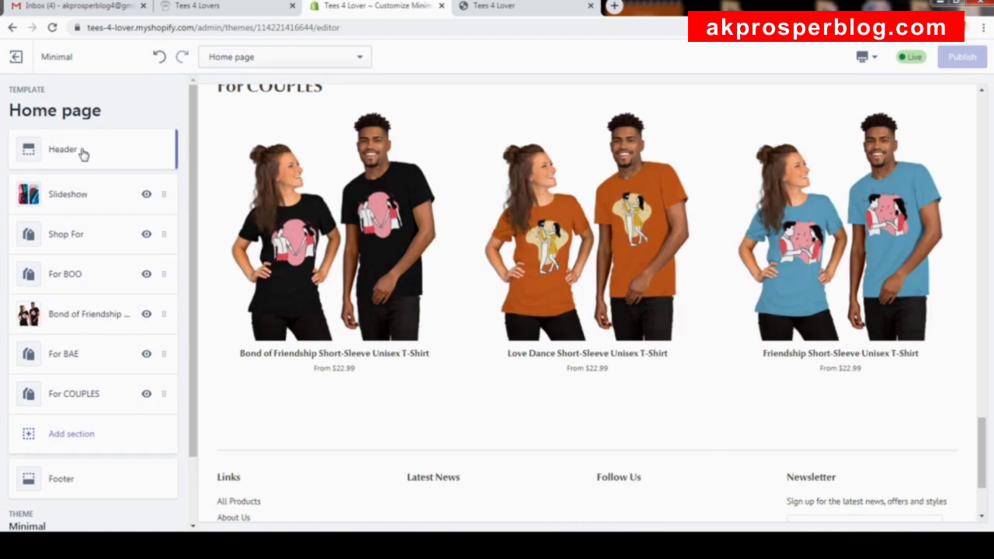
pyautogui.scroll(-2, 124, 233)
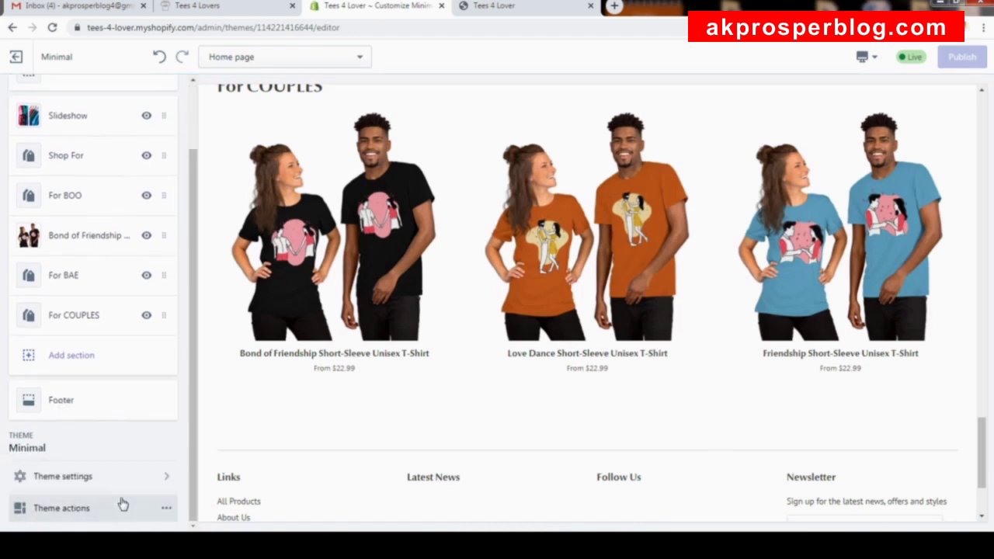
pyautogui.click(172, 482)
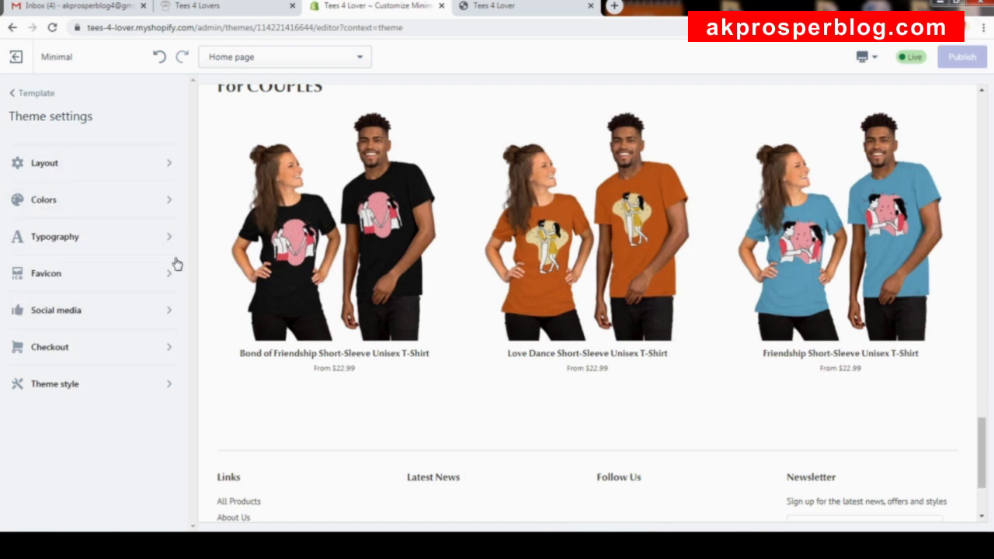
pyautogui.click(506, 8)
pyautogui.scroll(-7, 515, 228)
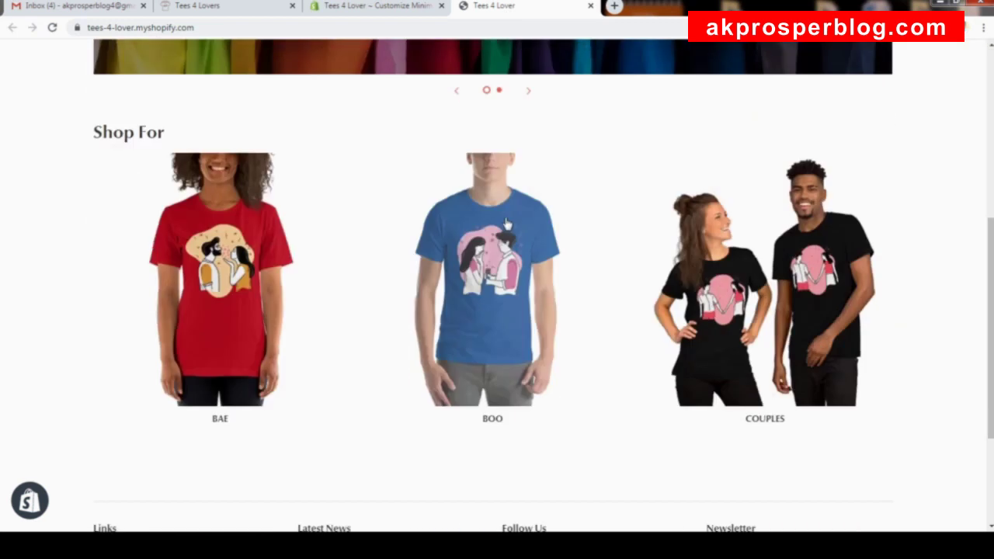
pyautogui.scroll(7, 515, 229)
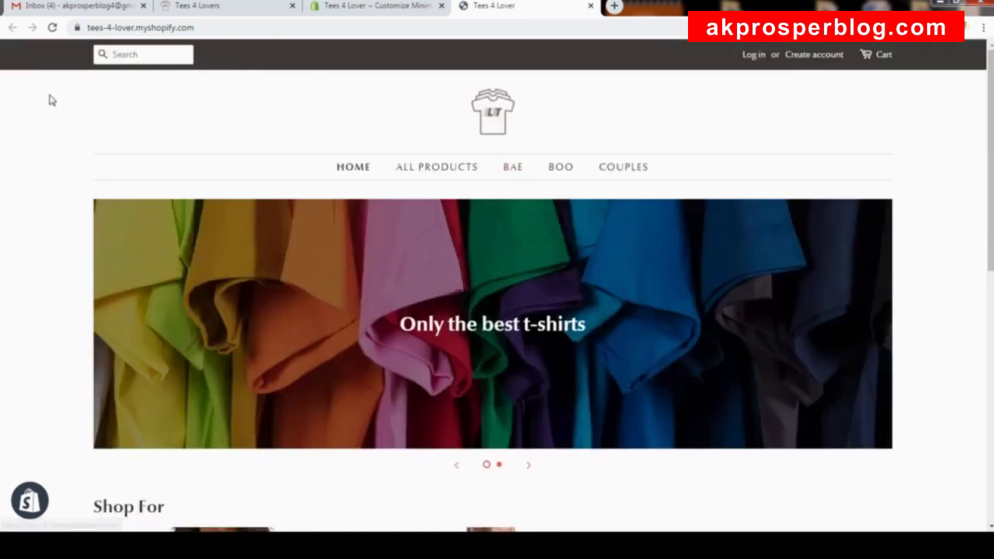
pyautogui.click(53, 28)
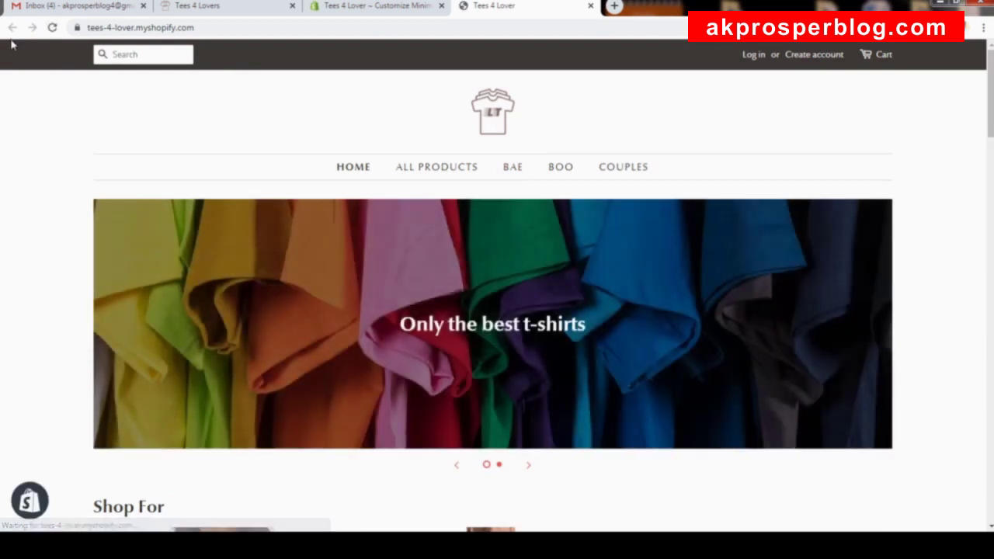
pyautogui.scroll(-10, 522, 182)
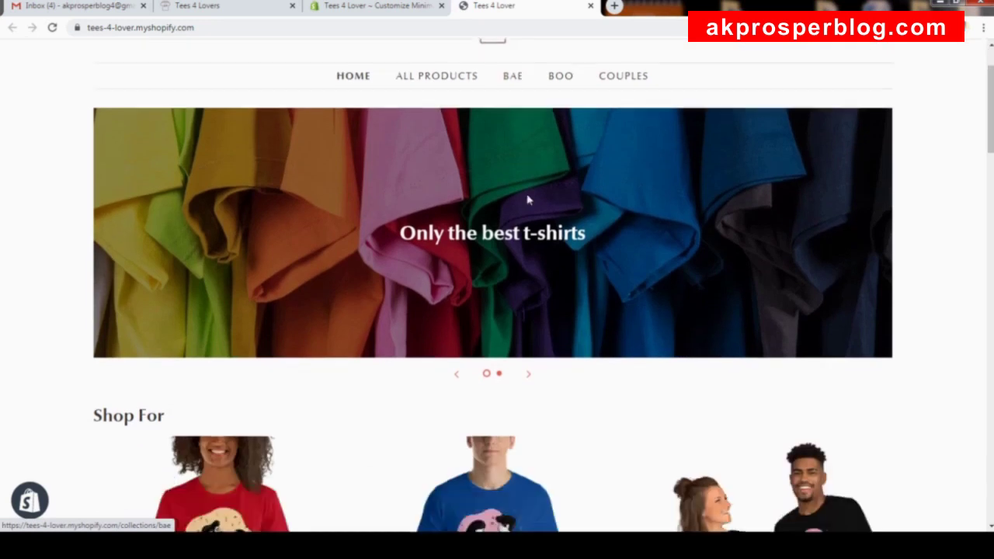
pyautogui.scroll(-4, 531, 196)
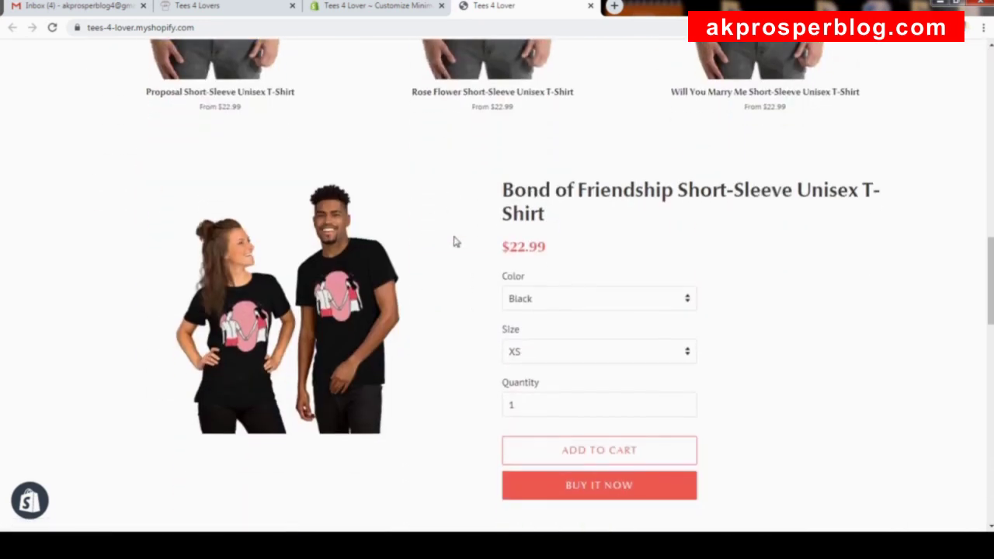
pyautogui.scroll(-5, 453, 239)
pyautogui.scroll(-1, 338, 249)
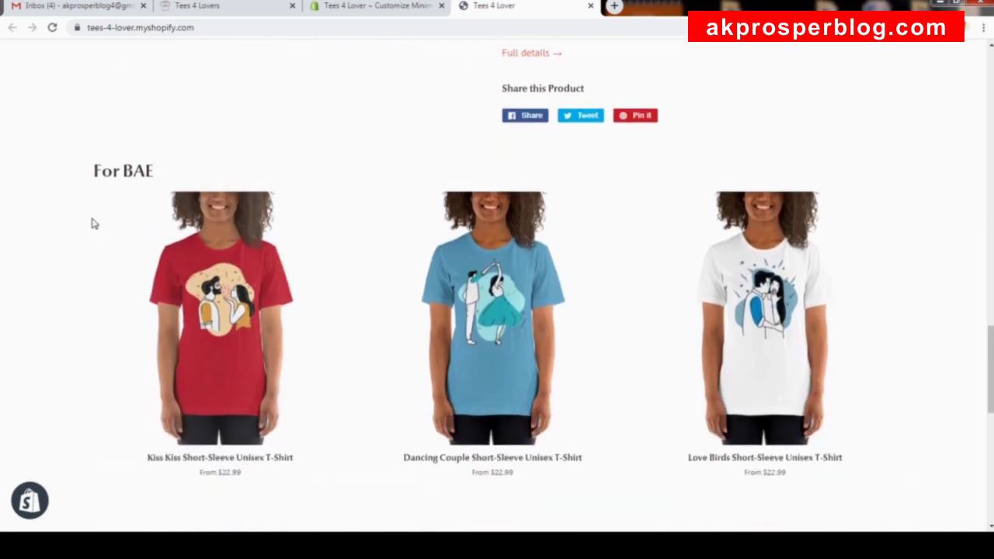
pyautogui.scroll(-1, 756, 368)
pyautogui.scroll(-4, 755, 369)
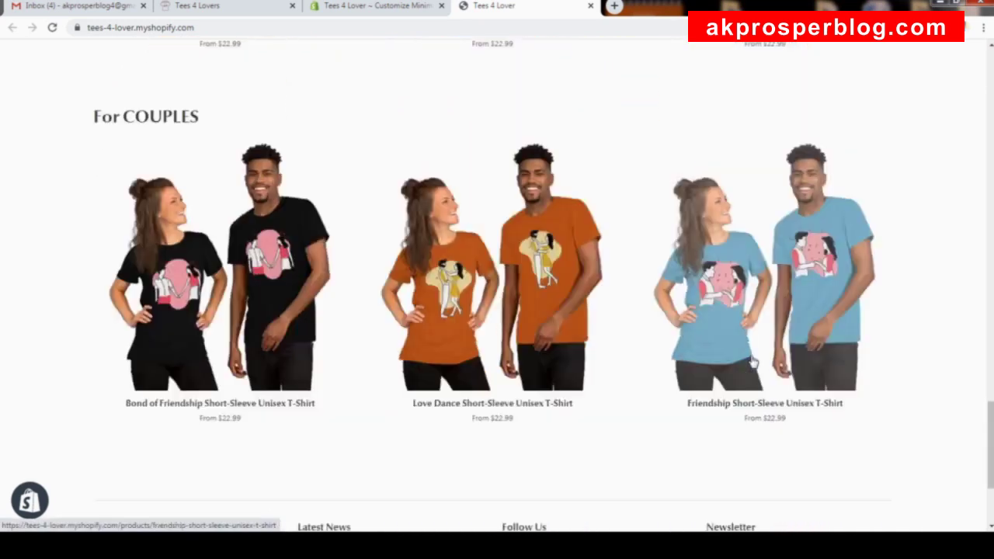
pyautogui.scroll(7, 644, 114)
pyautogui.scroll(10, 644, 113)
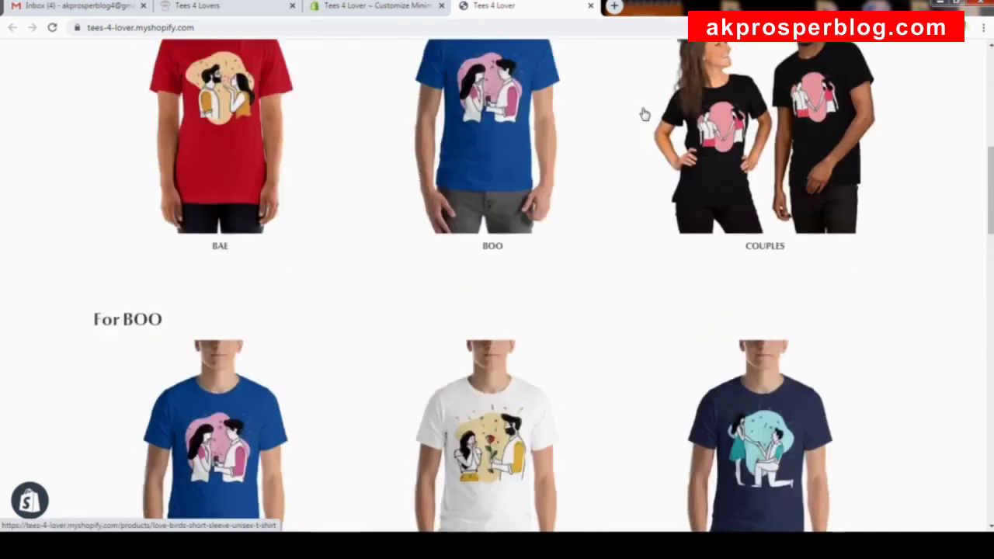
pyautogui.scroll(-5, 553, 523)
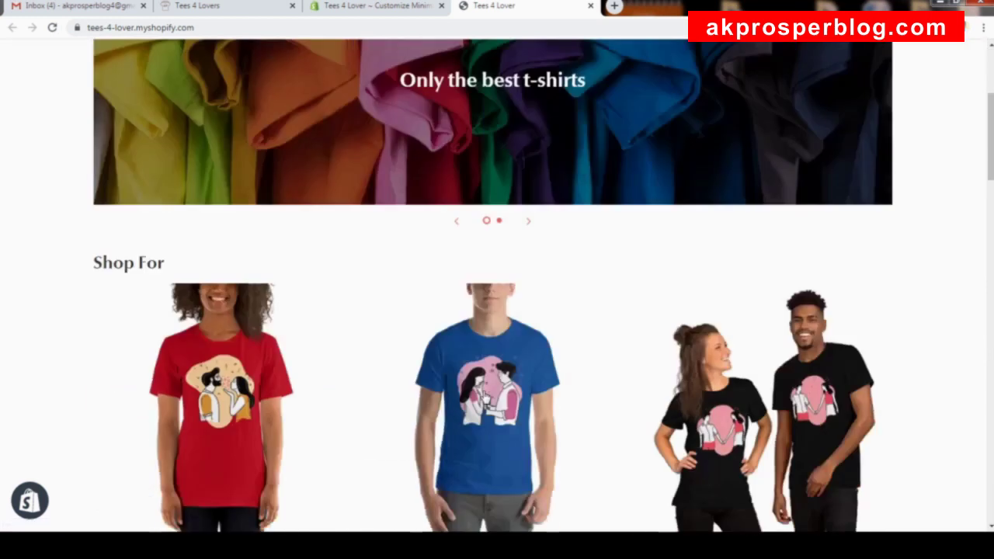
pyautogui.click(375, 9)
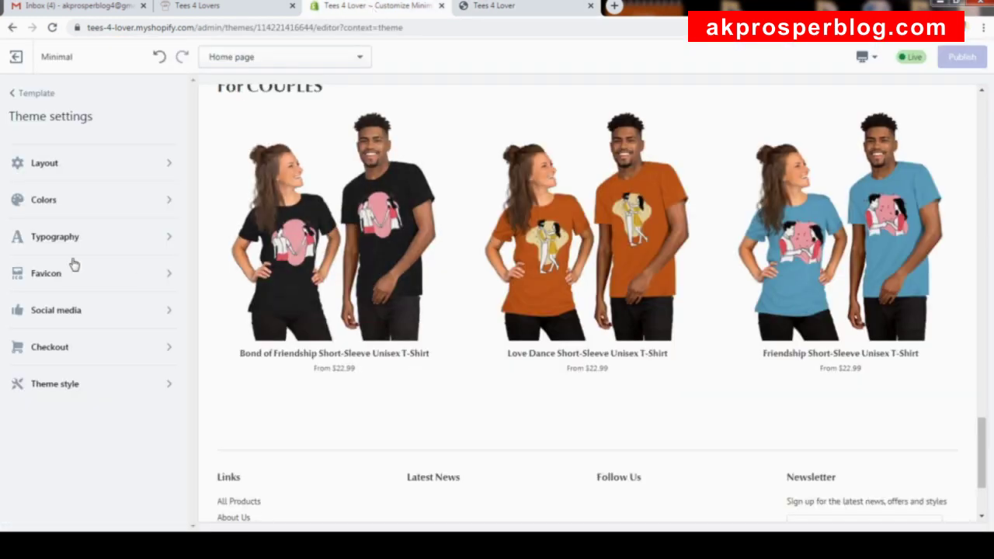
# Open the Layout settings, then review the live Tees 4 Lover storefront and its Shop For collections.
pyautogui.click(104, 171)
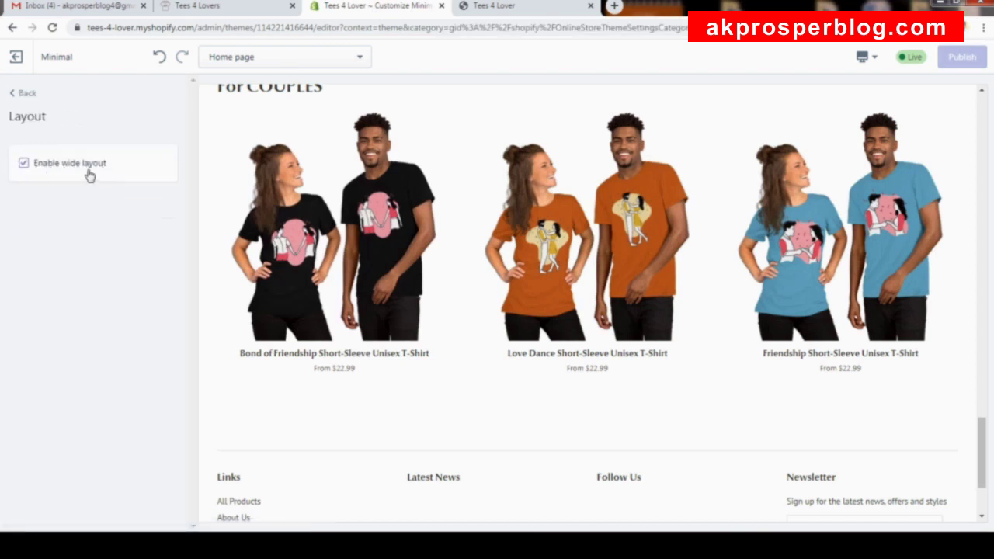
pyautogui.click(513, 7)
pyautogui.scroll(-1, 519, 106)
pyautogui.scroll(-15, 505, 241)
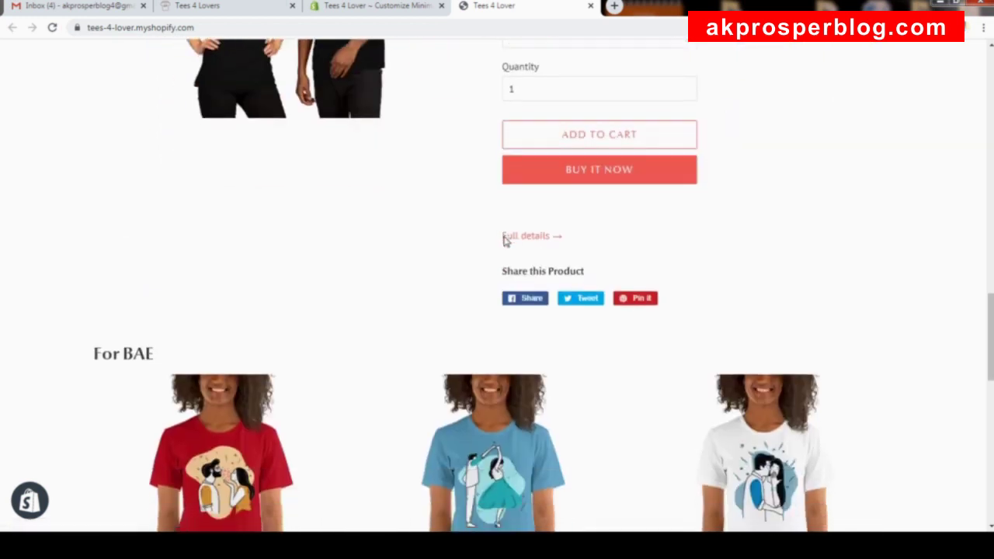
pyautogui.scroll(-5, 504, 242)
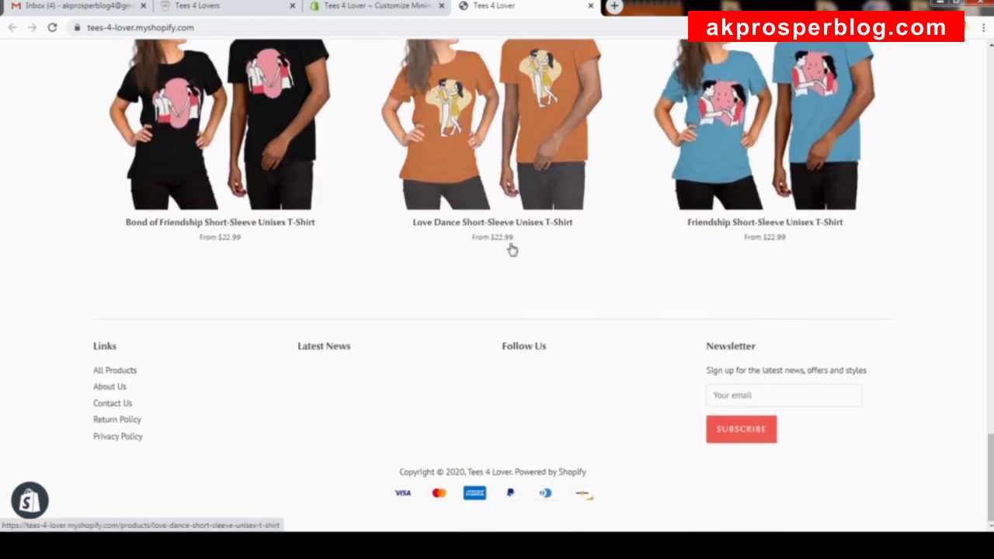
pyautogui.scroll(5, 699, 226)
pyautogui.hotkey('alt', 'Left')
pyautogui.scroll(10, 699, 212)
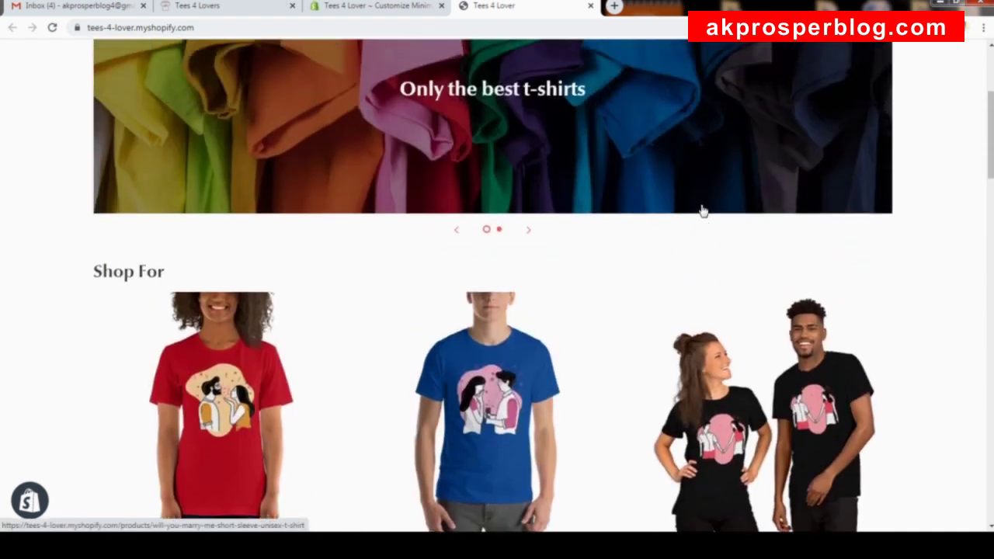
pyautogui.scroll(2, 701, 210)
pyautogui.scroll(-2, 702, 211)
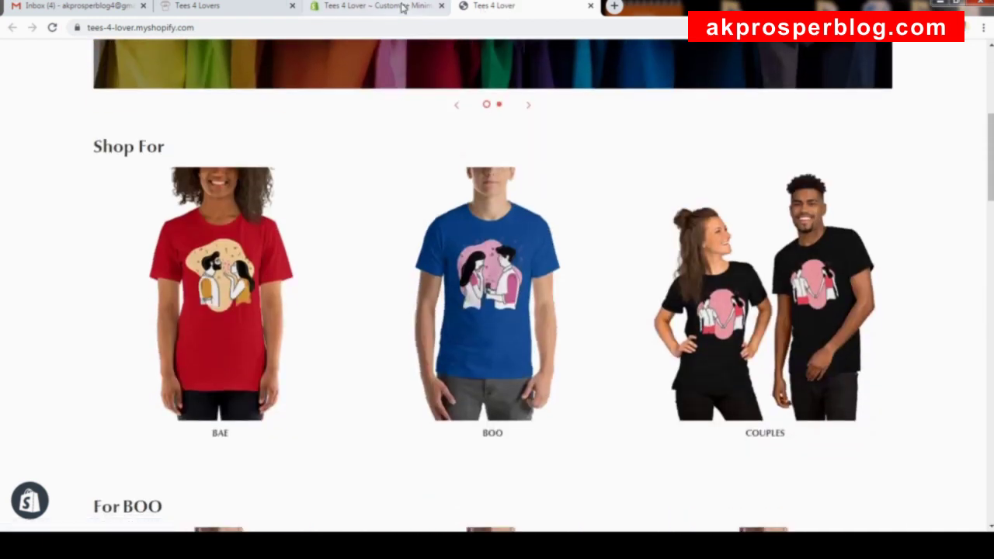
pyautogui.click(400, 6)
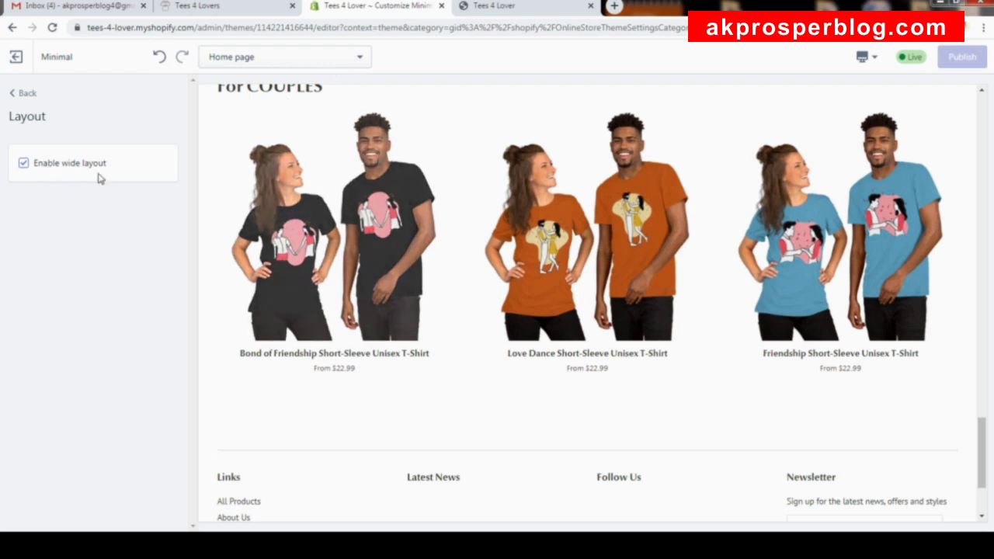
pyautogui.click(470, 5)
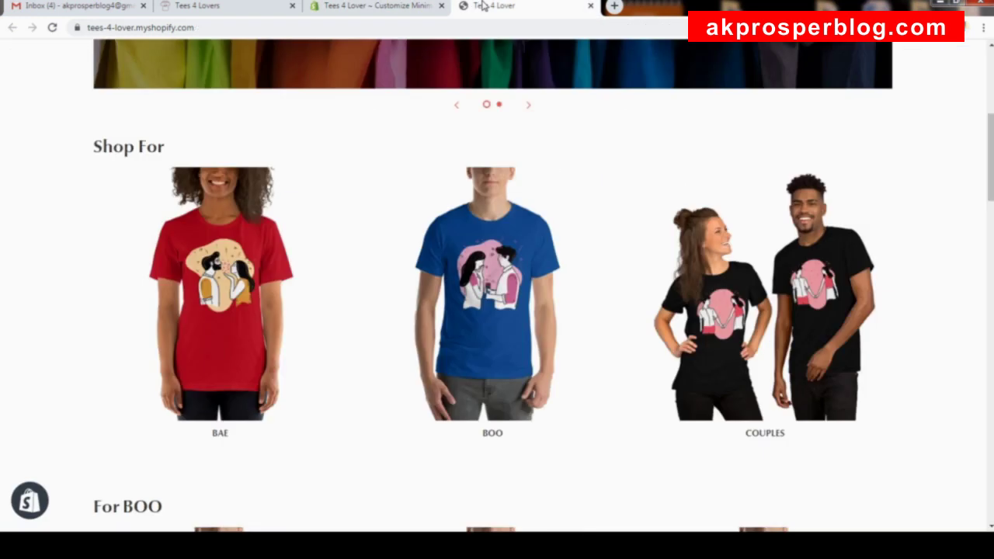
# Open the Rose Flower Short-Sleeve Unisex T-Shirt product page in a new tab.
pyautogui.scroll(-4, 734, 349)
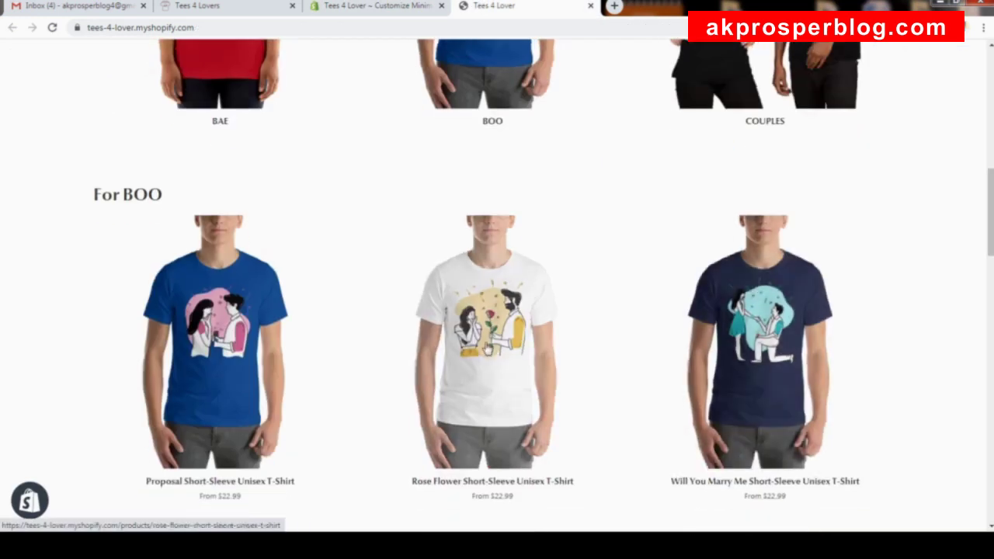
pyautogui.rightClick(490, 342)
pyautogui.click(520, 349)
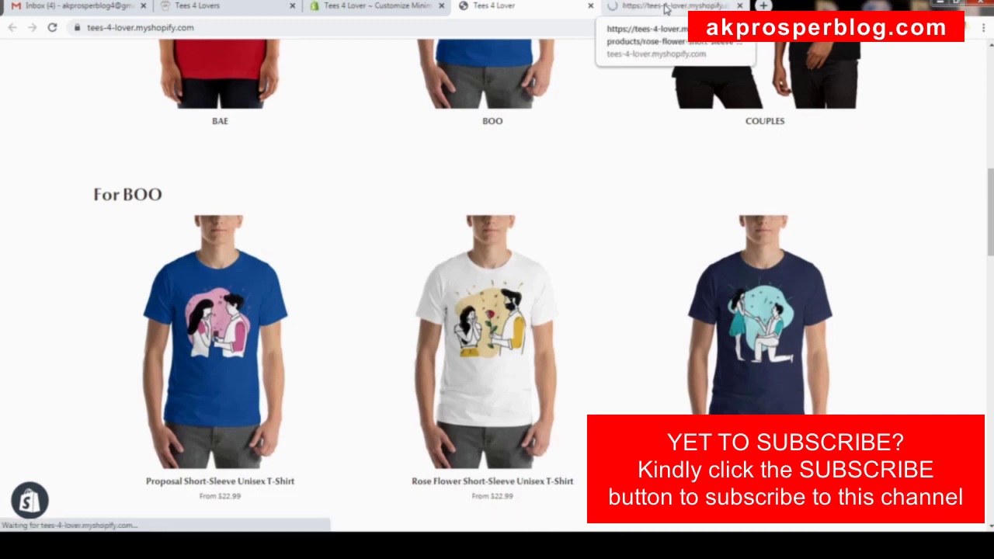
pyautogui.click(665, 7)
# Review the Rose Flower product page, selecting its title text.
pyautogui.scroll(-5, 626, 226)
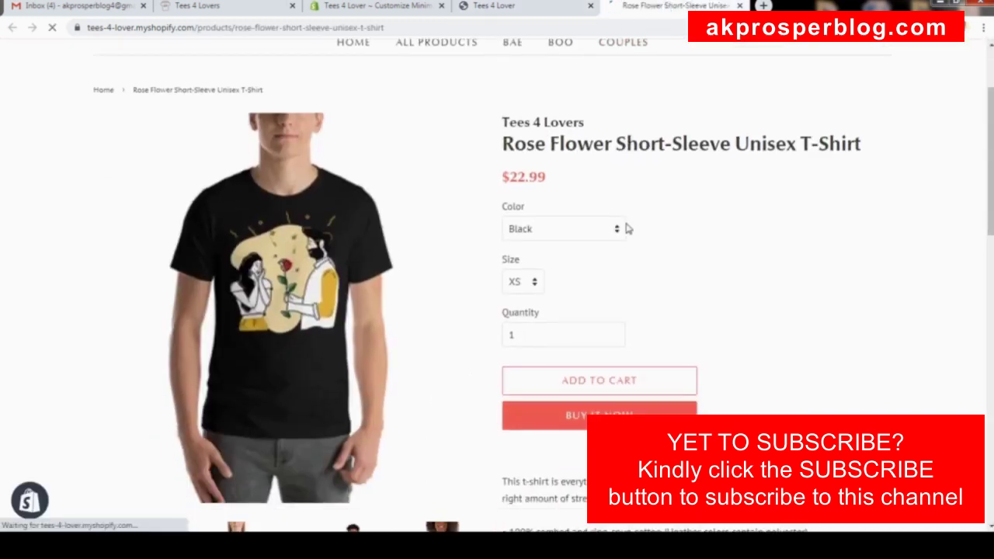
pyautogui.scroll(-12, 626, 226)
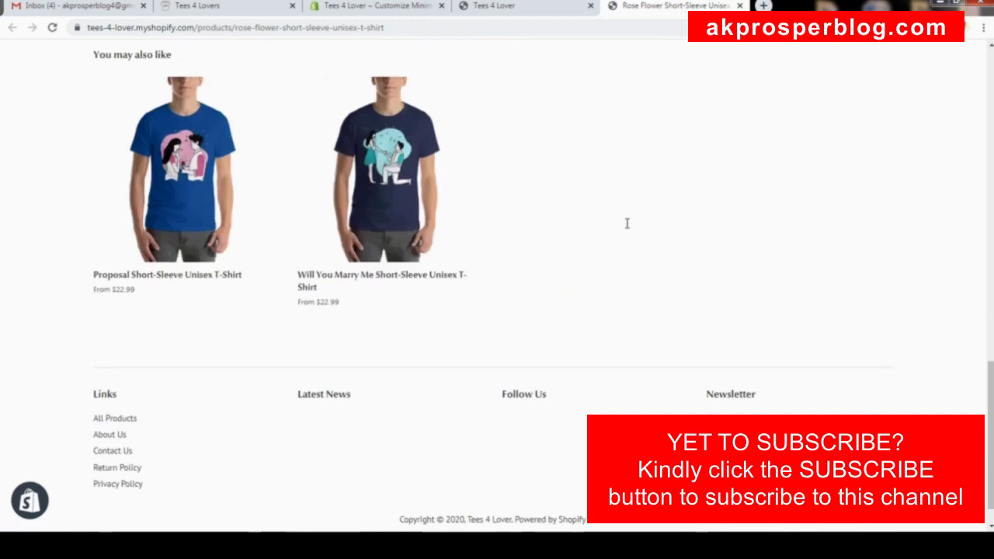
pyautogui.scroll(17, 626, 226)
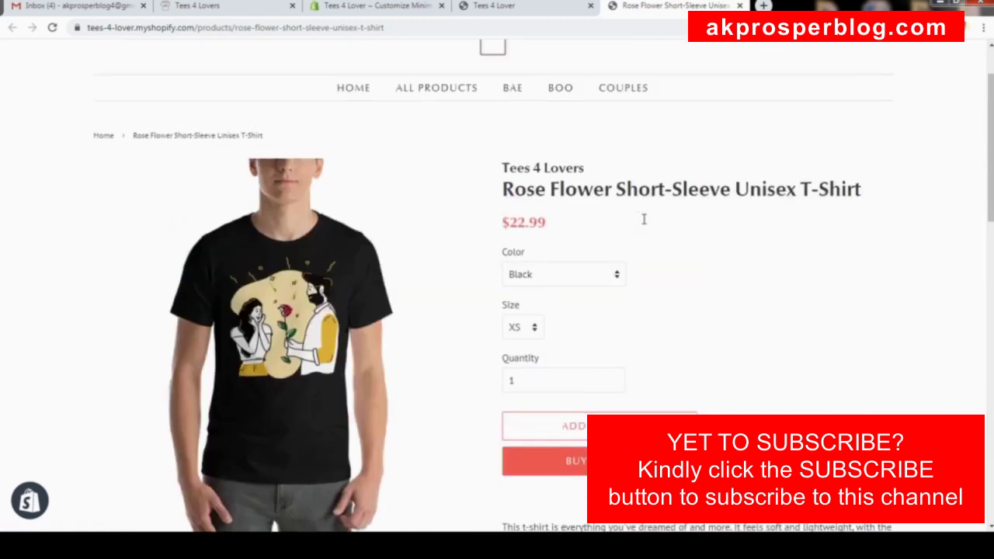
pyautogui.scroll(-3, 481, 243)
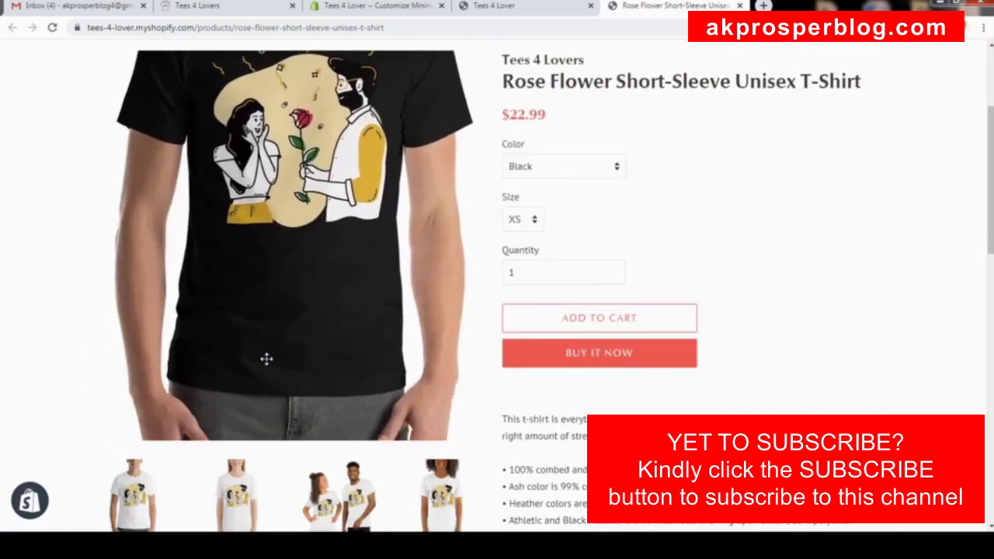
pyautogui.scroll(-1, 637, 233)
pyautogui.scroll(3, 805, 242)
pyautogui.scroll(-1, 544, 186)
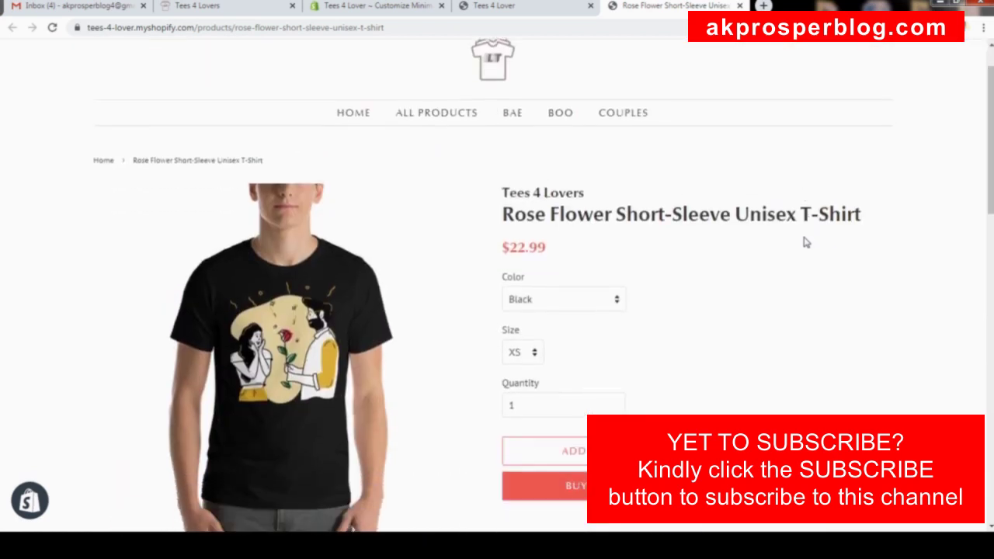
pyautogui.moveTo(503, 200); pyautogui.dragTo(848, 206)
# Scroll through the rest of the product page, then return to the theme editor's Layout settings.
pyautogui.scroll(-3, 588, 103)
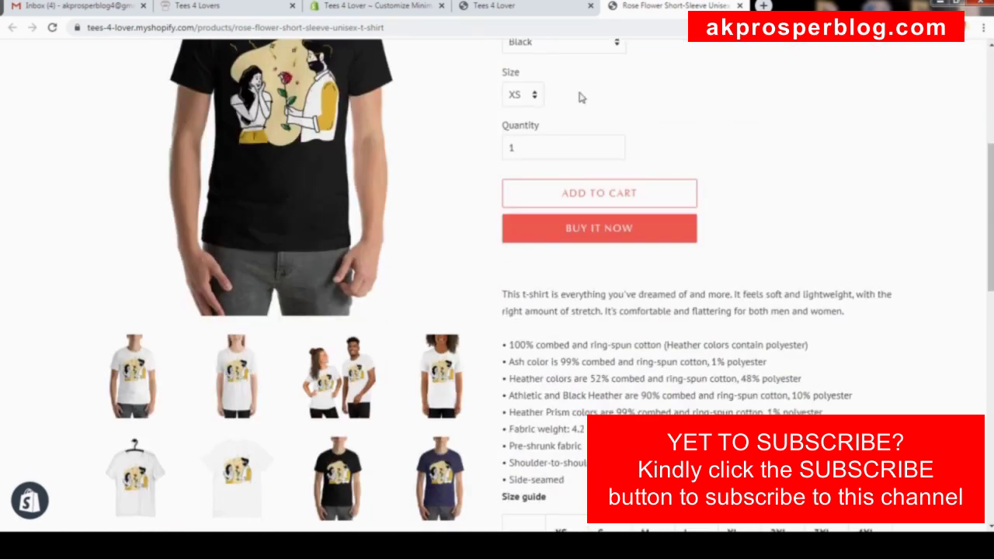
pyautogui.scroll(2, 578, 55)
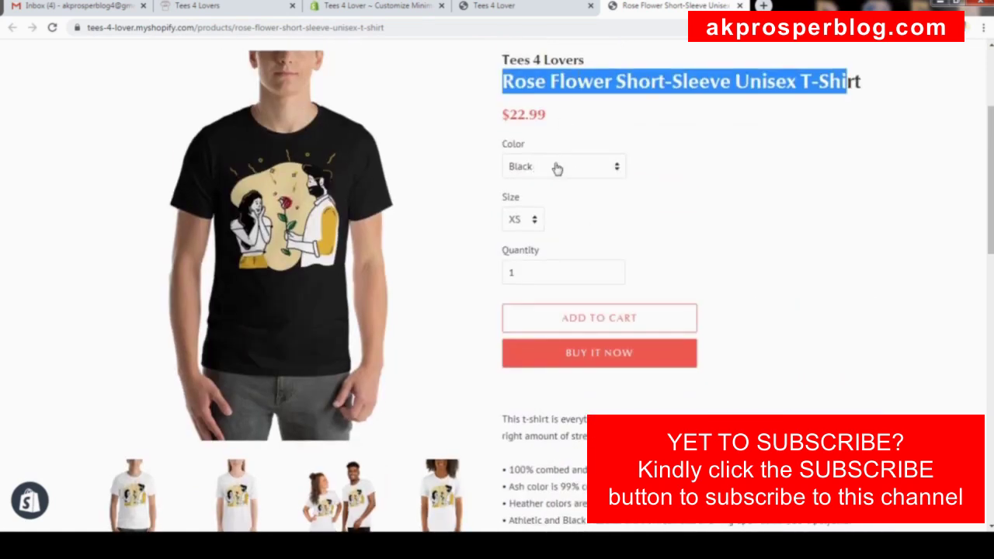
pyautogui.scroll(-2, 610, 302)
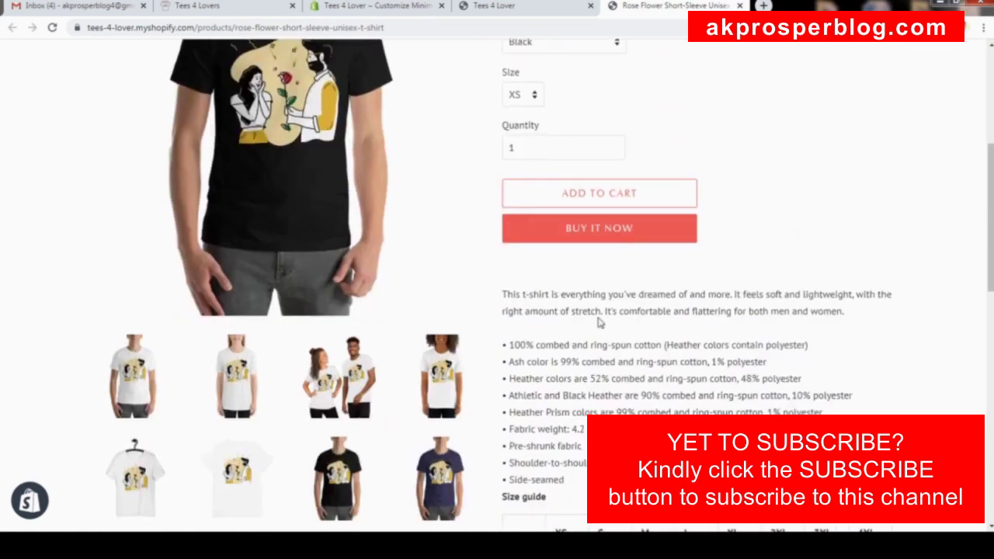
pyautogui.scroll(-5, 625, 295)
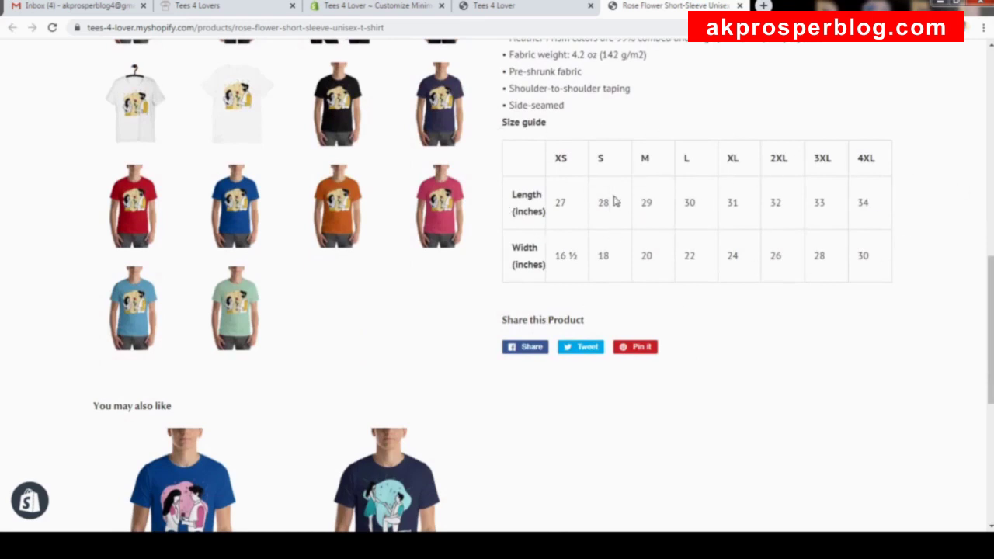
pyautogui.scroll(-6, 647, 205)
pyautogui.scroll(14, 567, 181)
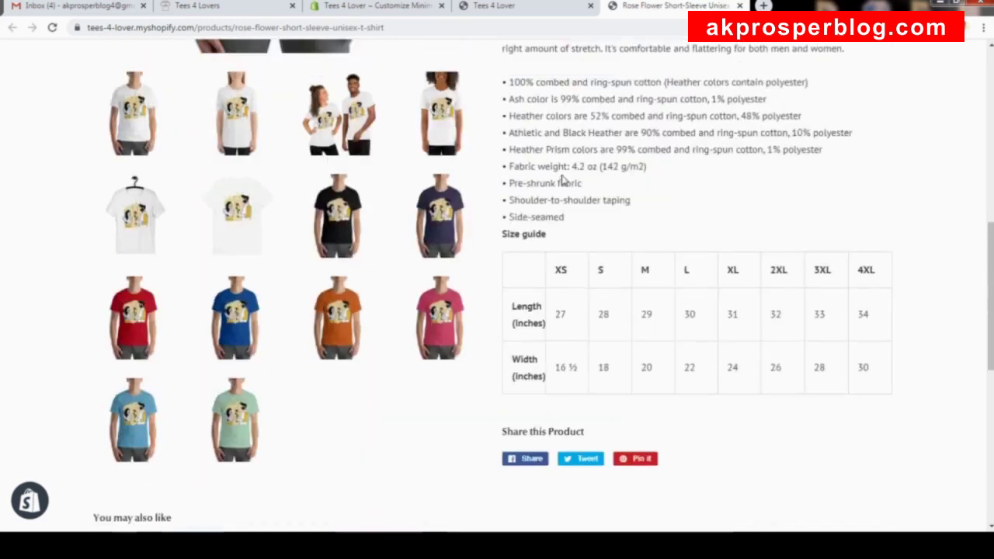
pyautogui.scroll(3, 579, 182)
pyautogui.click(310, 7)
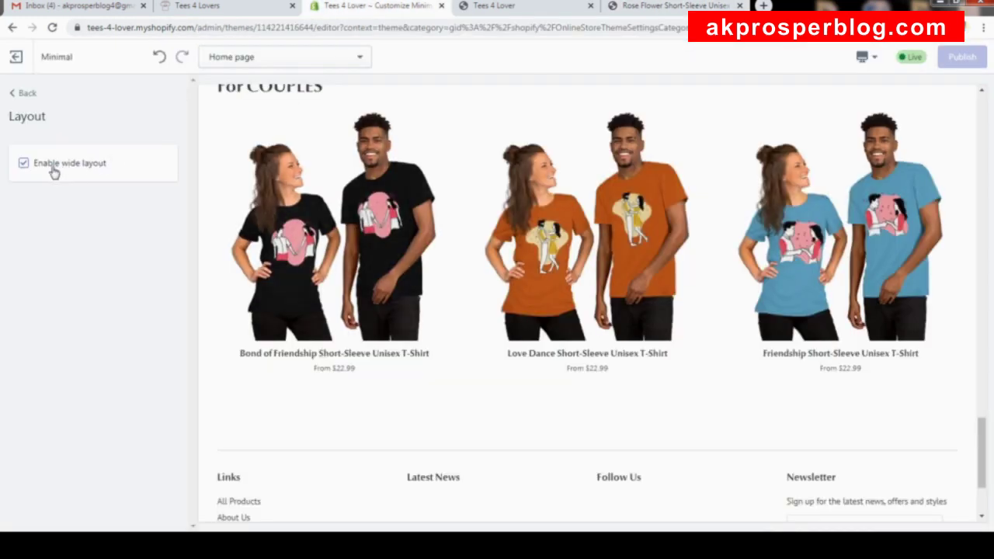
# Turn off wide layout, publish it, and reload the storefront homepage to check the result.
pyautogui.click(24, 164)
pyautogui.click(961, 57)
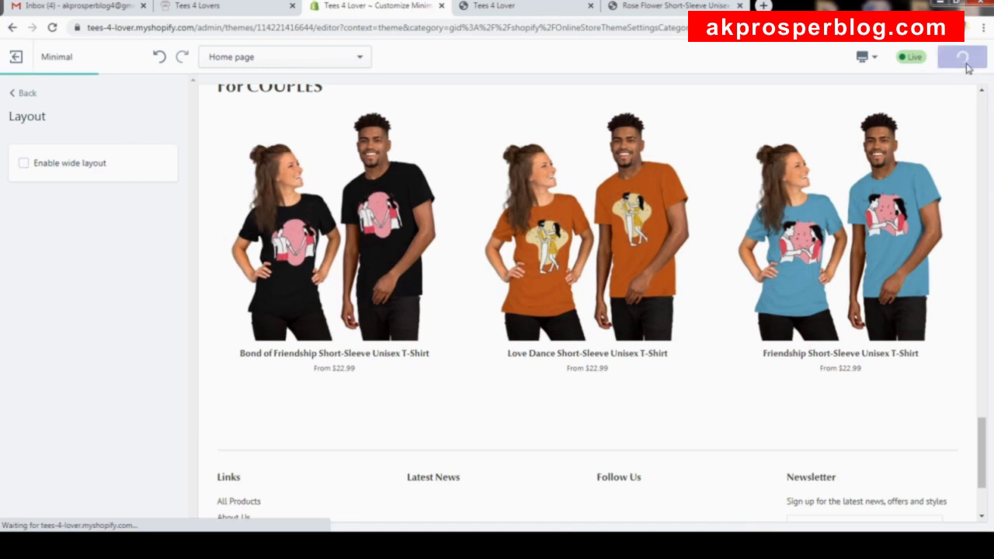
pyautogui.click(518, 8)
pyautogui.scroll(5, 629, 184)
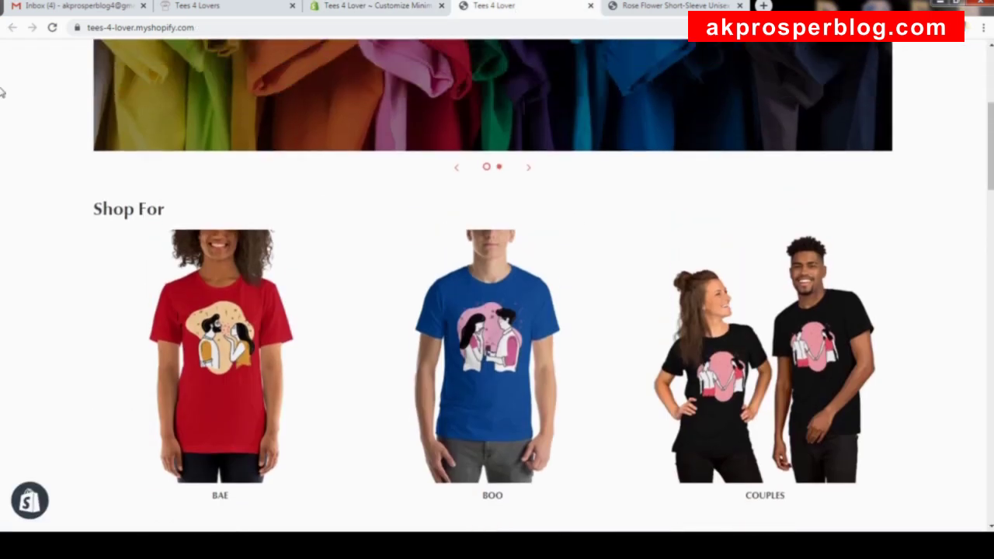
pyautogui.click(53, 28)
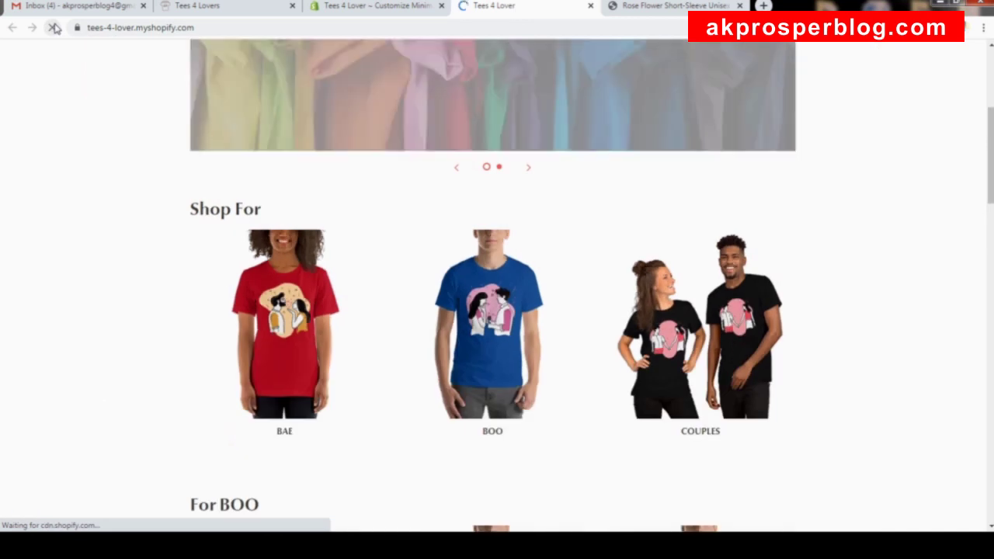
pyautogui.scroll(-7, 391, 226)
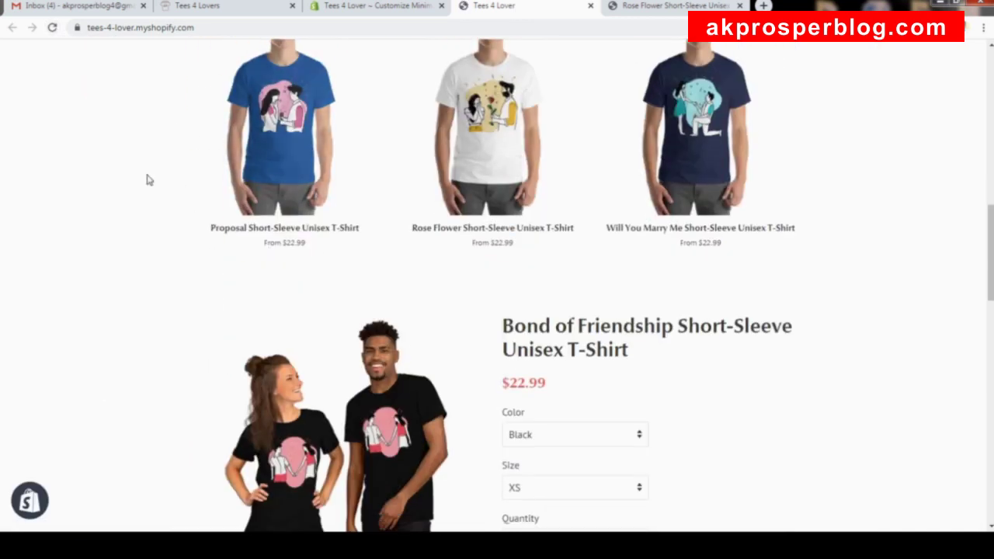
pyautogui.scroll(-5, 881, 253)
pyautogui.scroll(-10, 881, 255)
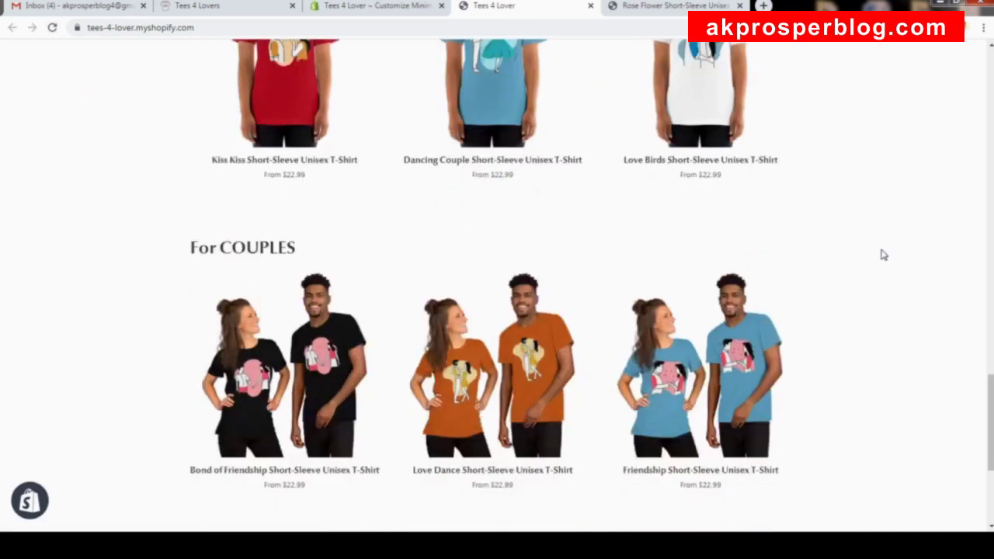
pyautogui.scroll(9, 880, 233)
pyautogui.scroll(15, 877, 144)
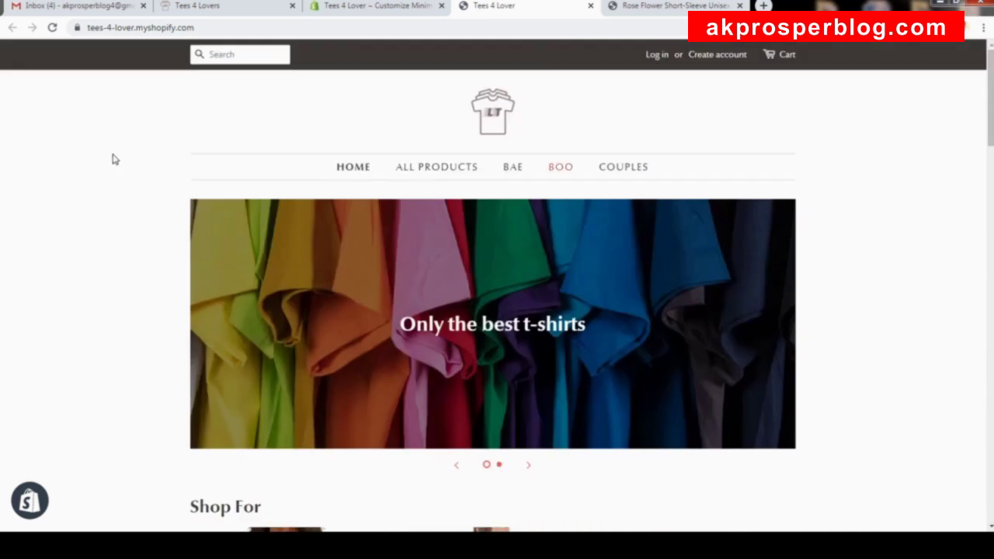
# Reload the Rose Flower product page to confirm the narrower layout, then return to the editor.
pyautogui.hotkey('ctrl', 'Tab')
pyautogui.scroll(-2, 619, 181)
pyautogui.scroll(2, 619, 189)
pyautogui.click(53, 28)
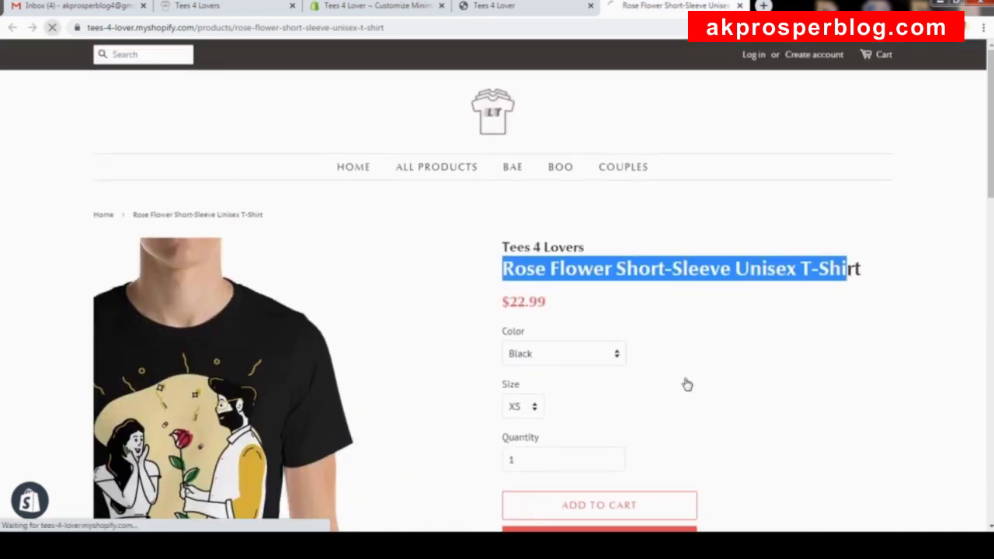
pyautogui.scroll(-4, 883, 373)
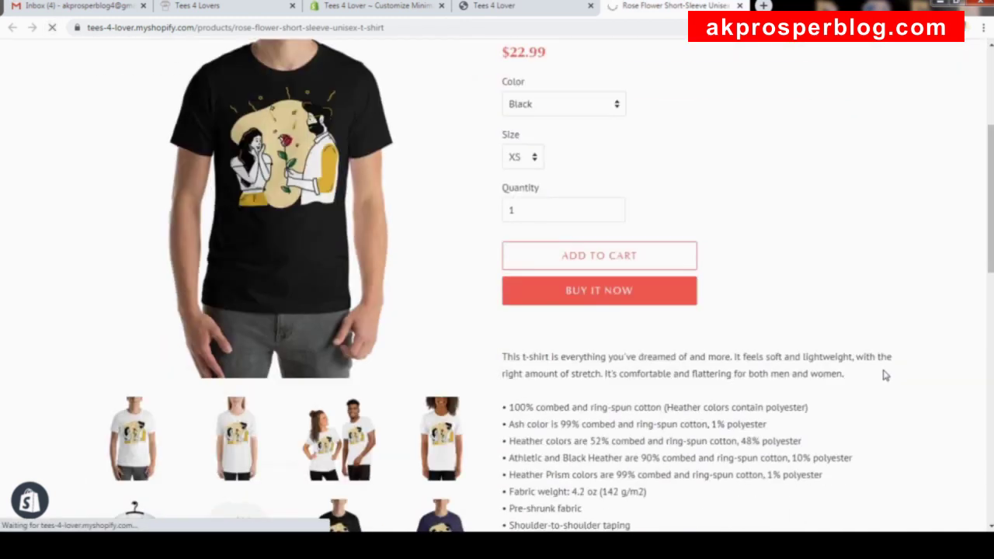
pyautogui.scroll(-3, 748, 369)
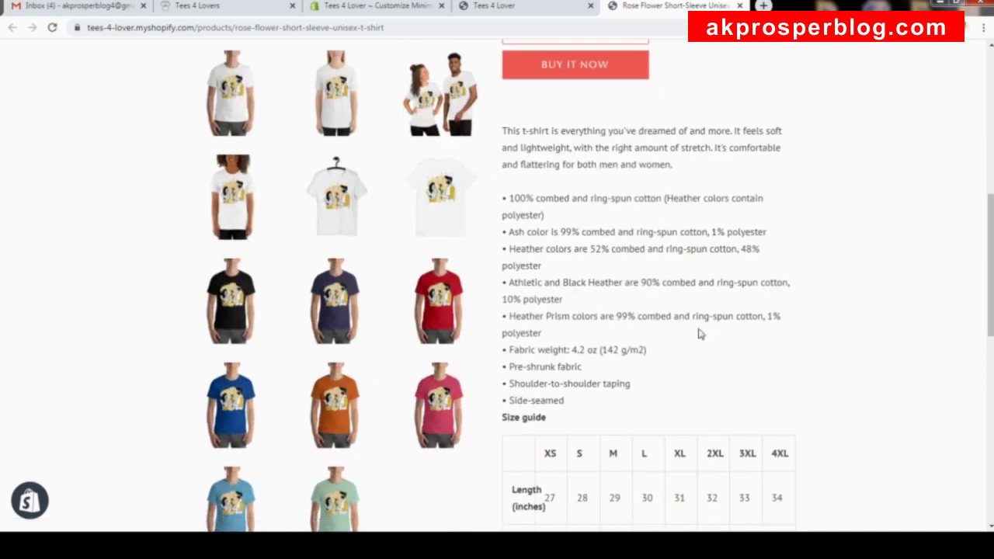
pyautogui.scroll(-8, 801, 389)
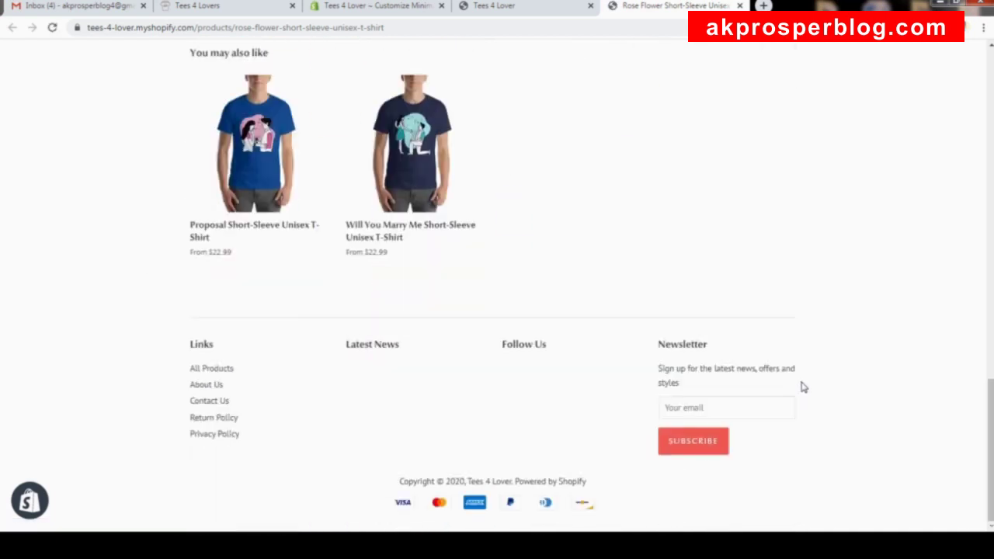
pyautogui.scroll(15, 839, 324)
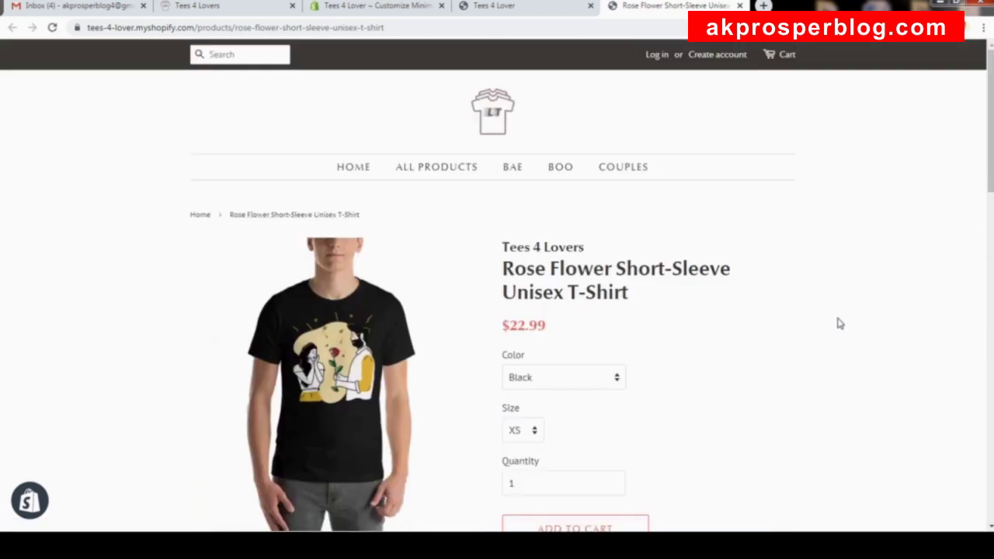
pyautogui.click(396, 9)
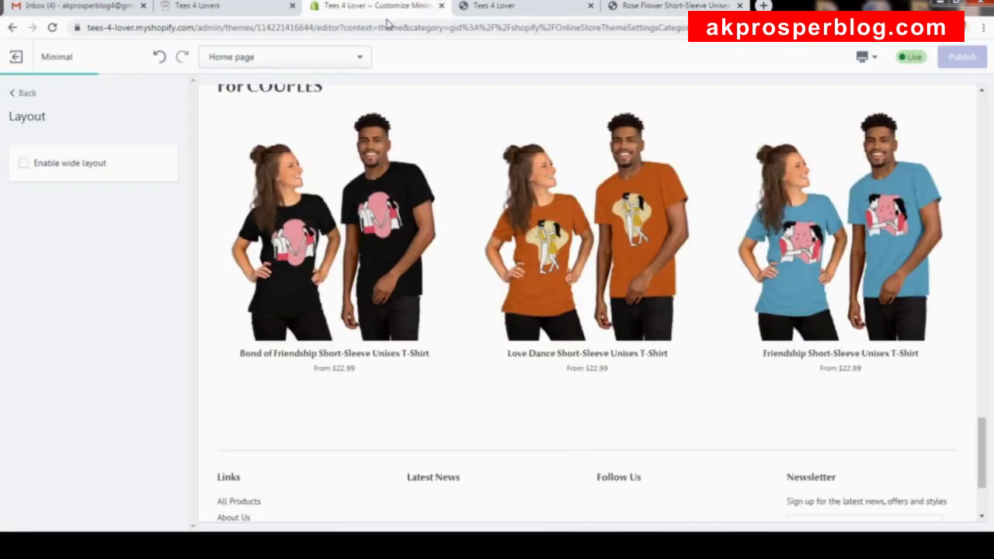
# Re-enable wide layout, publish it, and go to the theme's Colors settings.
pyautogui.click(50, 168)
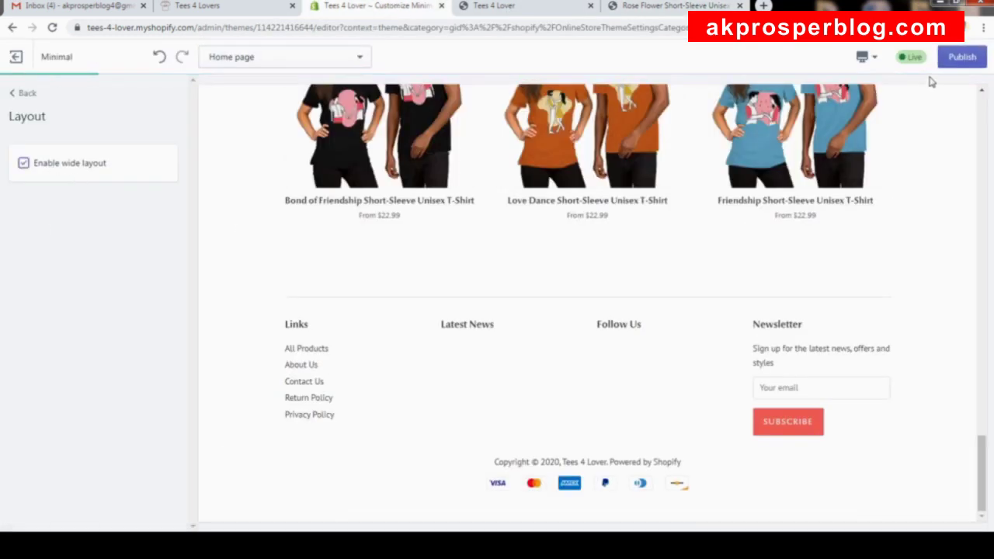
pyautogui.click(960, 57)
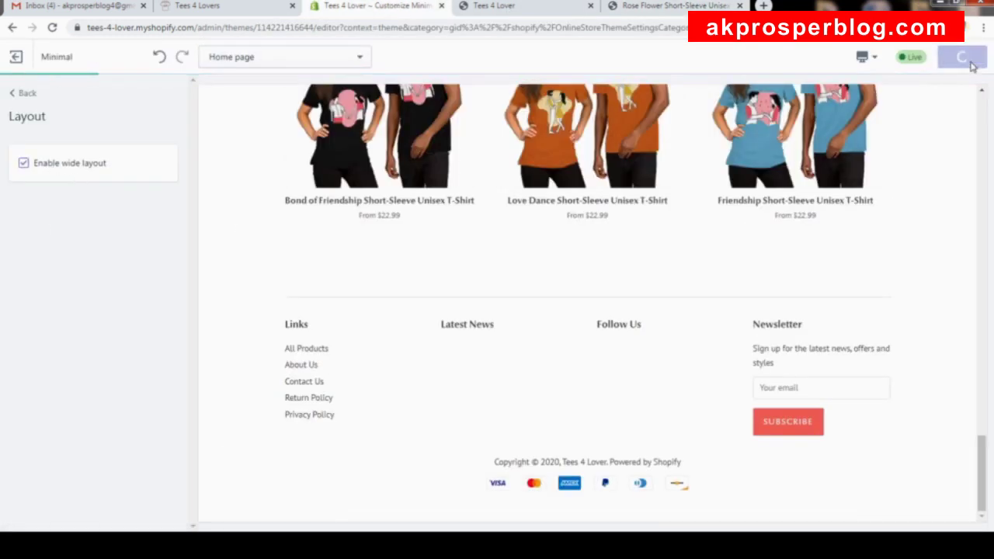
pyautogui.click(28, 94)
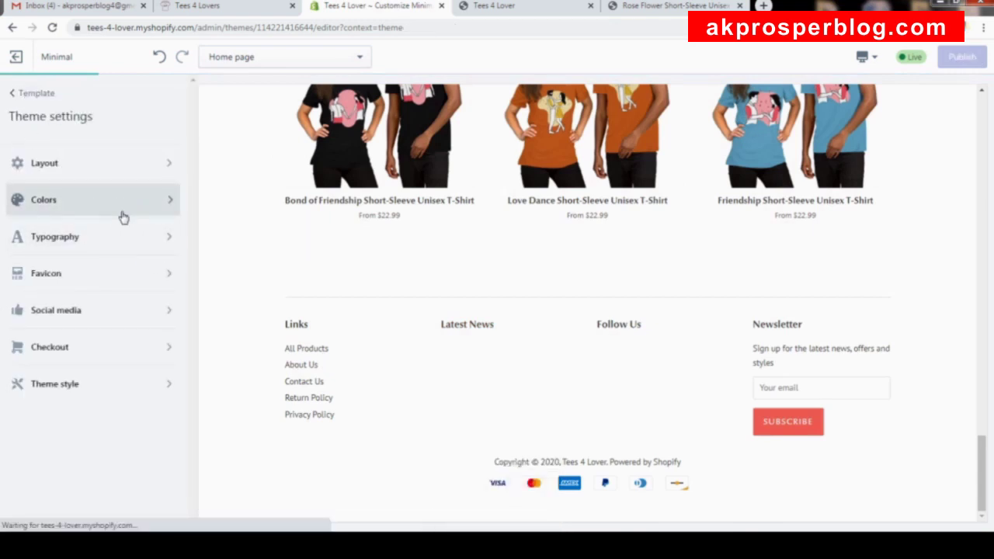
pyautogui.scroll(10, 422, 202)
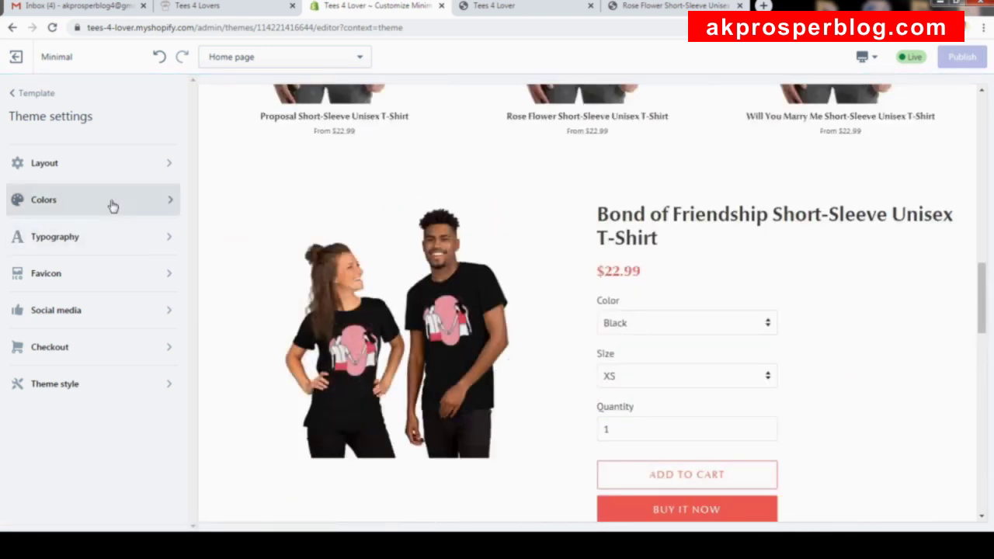
pyautogui.click(113, 205)
pyautogui.scroll(10, 380, 225)
pyautogui.scroll(1, 362, 259)
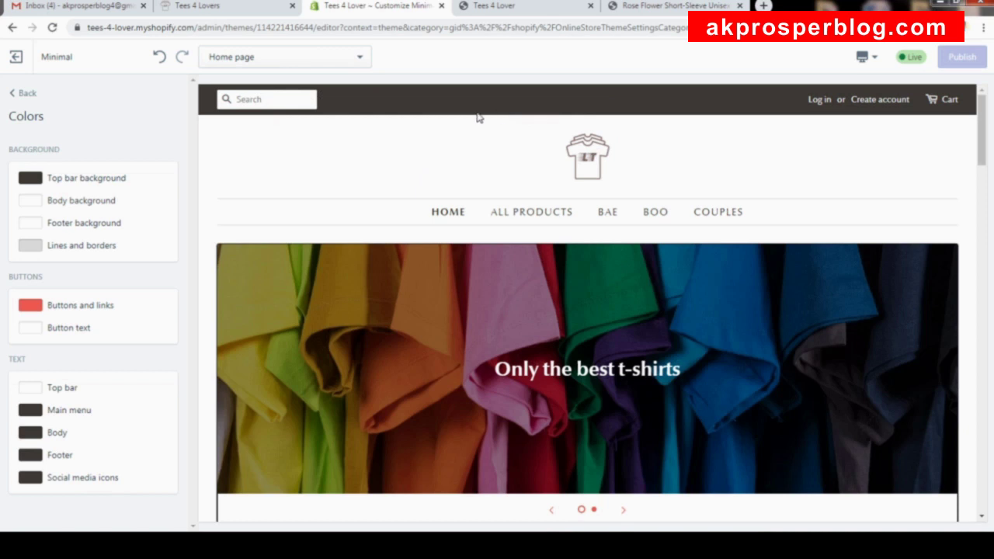
# Try red for the body background, then set it back to white #FFFFFF.
pyautogui.click(68, 204)
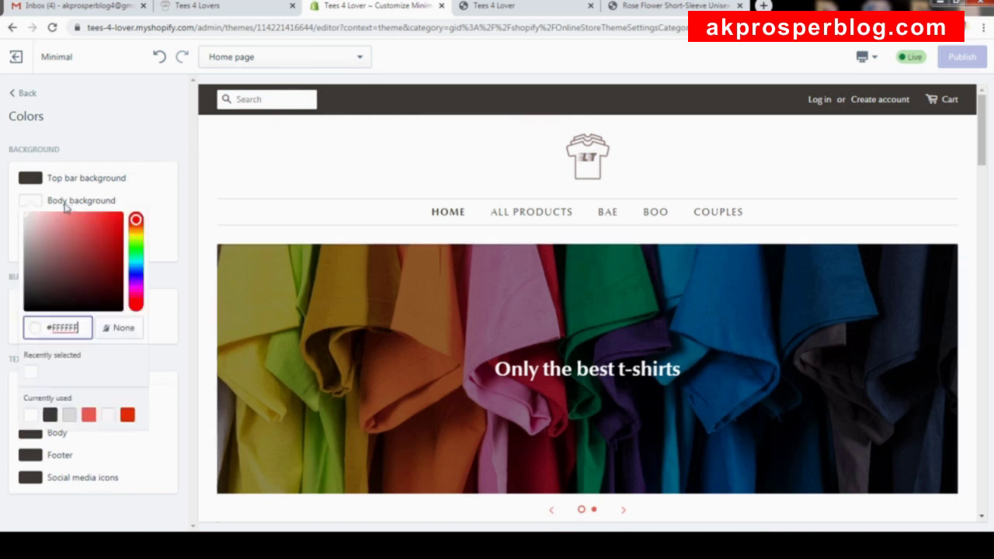
pyautogui.moveTo(64, 259); pyautogui.dragTo(124, 214)
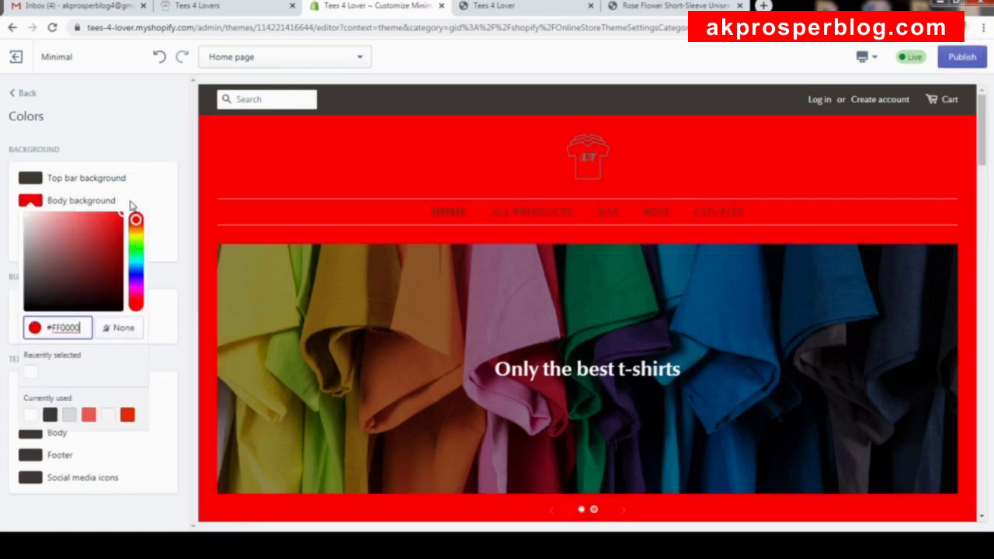
pyautogui.scroll(-5, 584, 236)
pyautogui.scroll(-10, 584, 237)
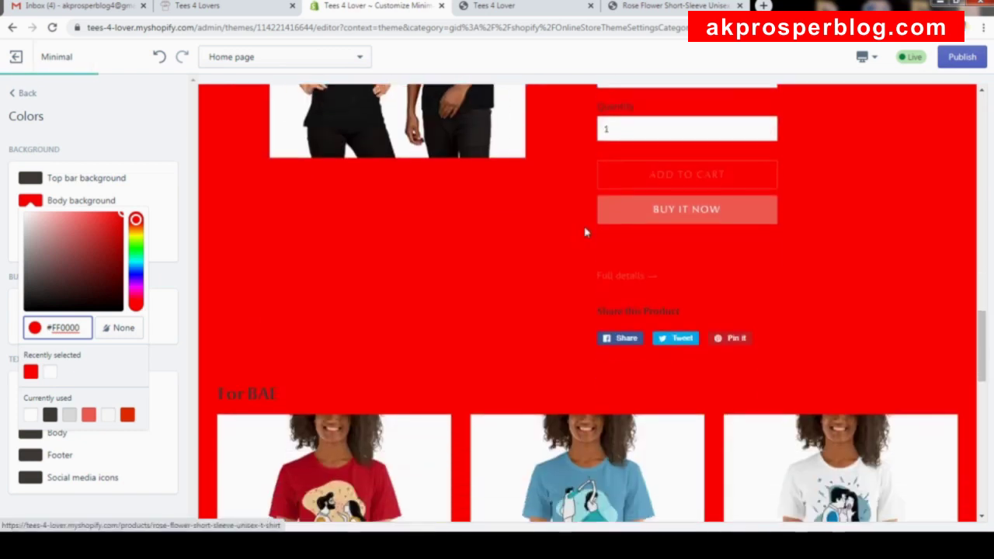
pyautogui.scroll(4, 592, 189)
pyautogui.scroll(12, 591, 189)
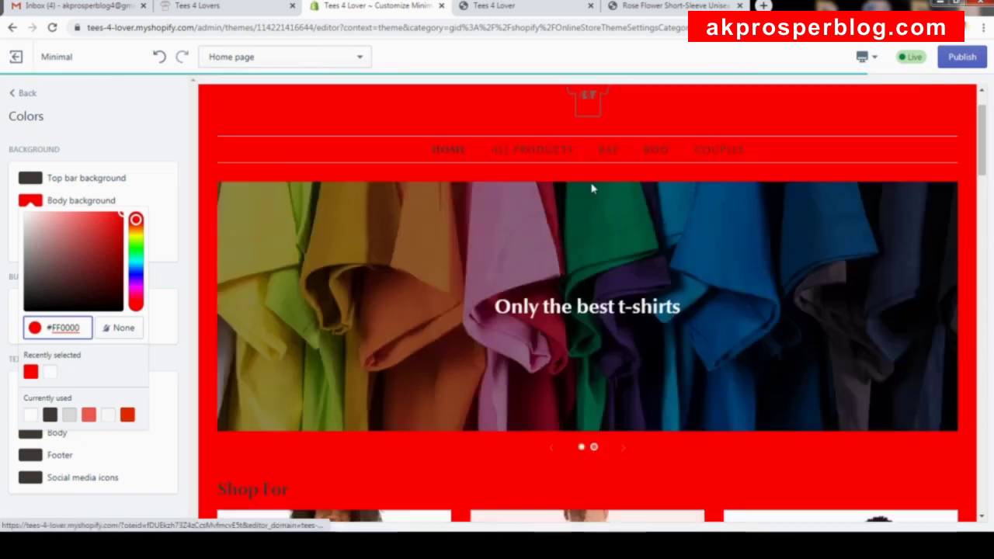
pyautogui.moveTo(89, 224); pyautogui.dragTo(3, 148)
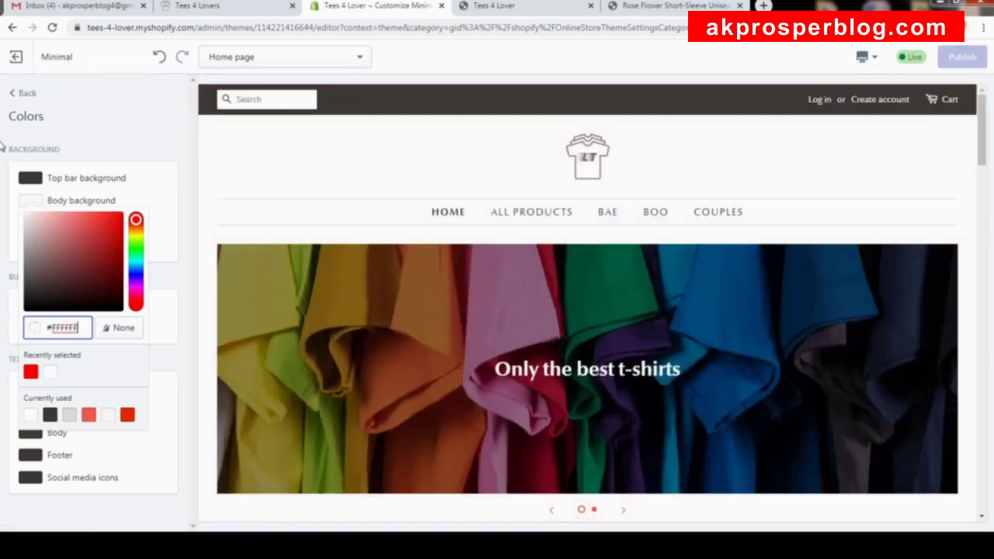
pyautogui.click(153, 148)
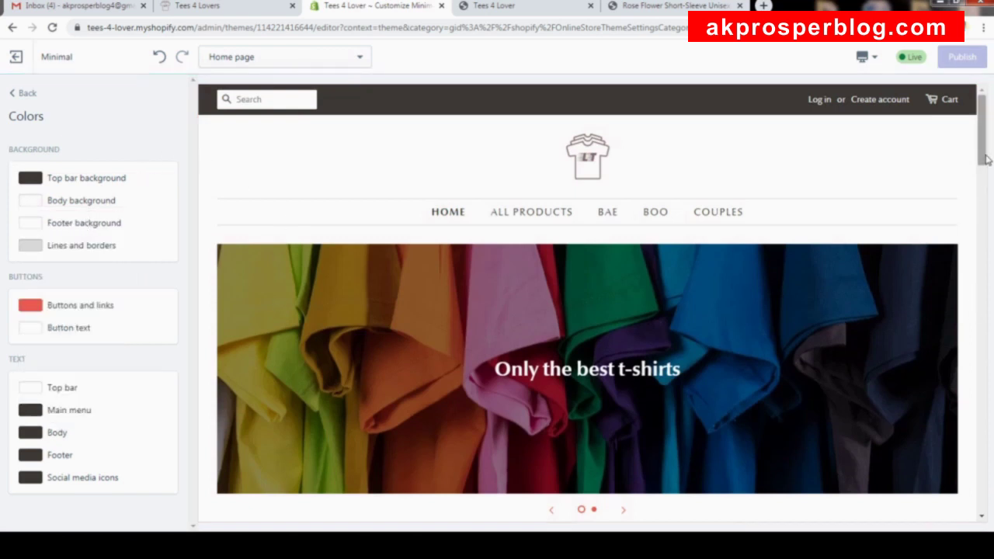
# Make the footer background dark grey.
pyautogui.moveTo(987, 159); pyautogui.dragTo(972, 416)
pyautogui.scroll(-10, 972, 416)
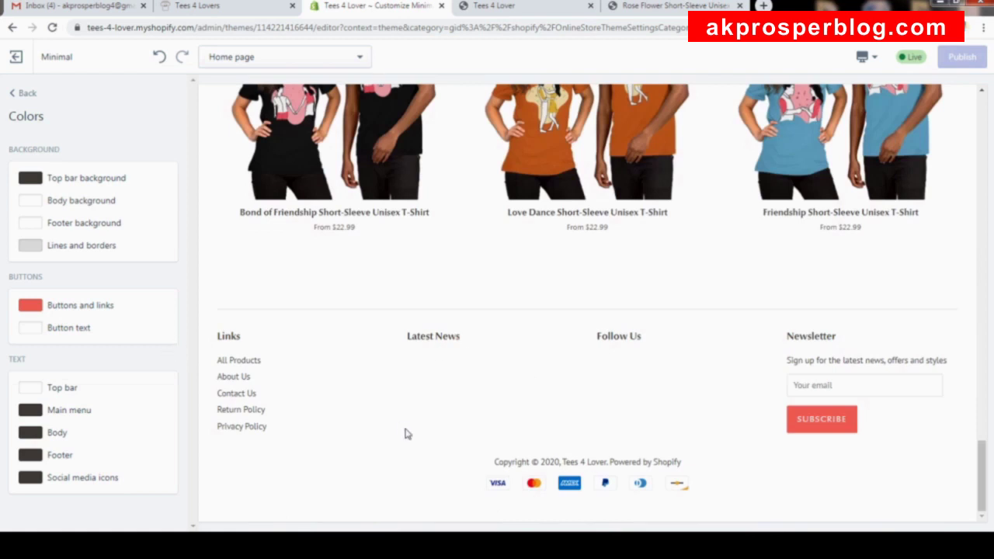
pyautogui.click(85, 225)
pyautogui.moveTo(101, 317); pyautogui.dragTo(6, 321)
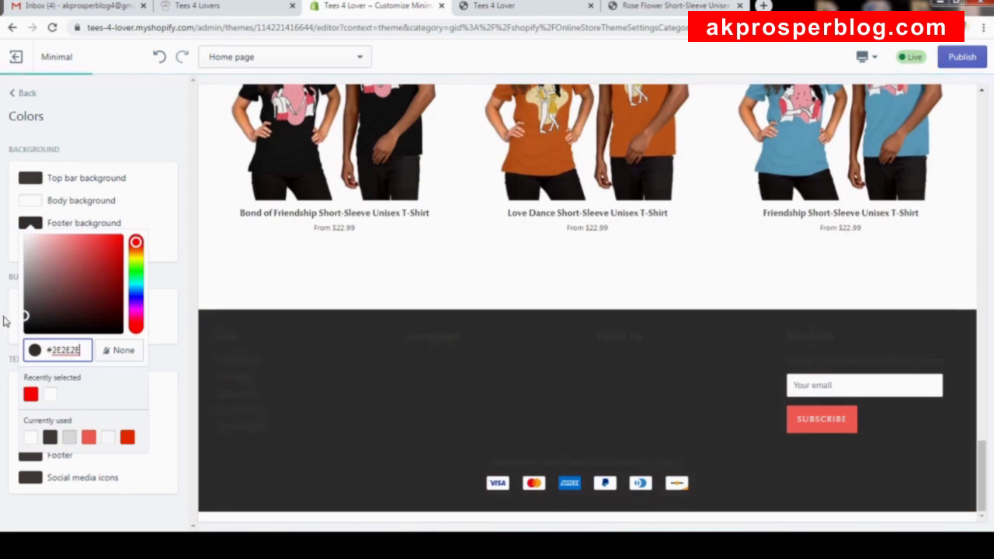
pyautogui.click(150, 133)
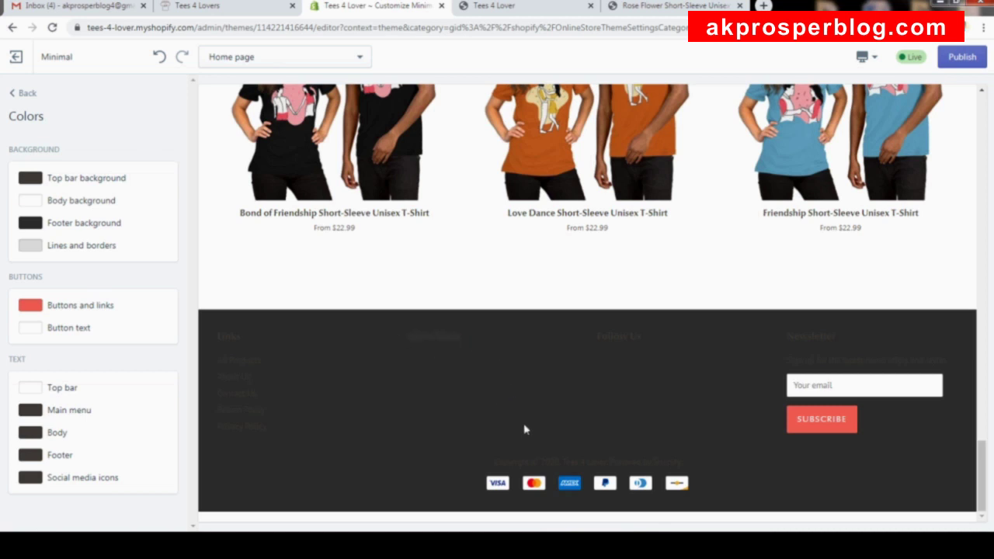
pyautogui.scroll(5, 525, 436)
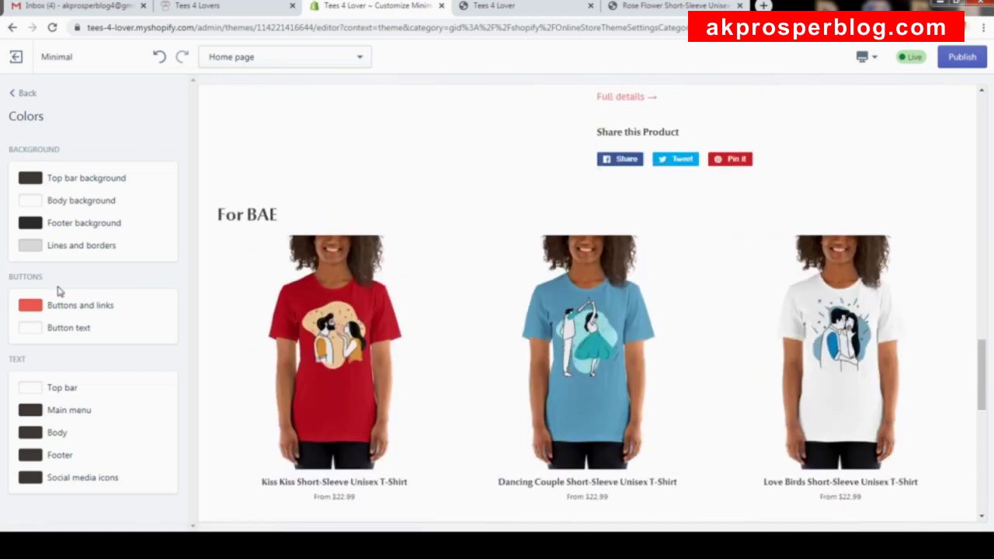
pyautogui.scroll(-8, 777, 277)
pyautogui.scroll(9, 803, 271)
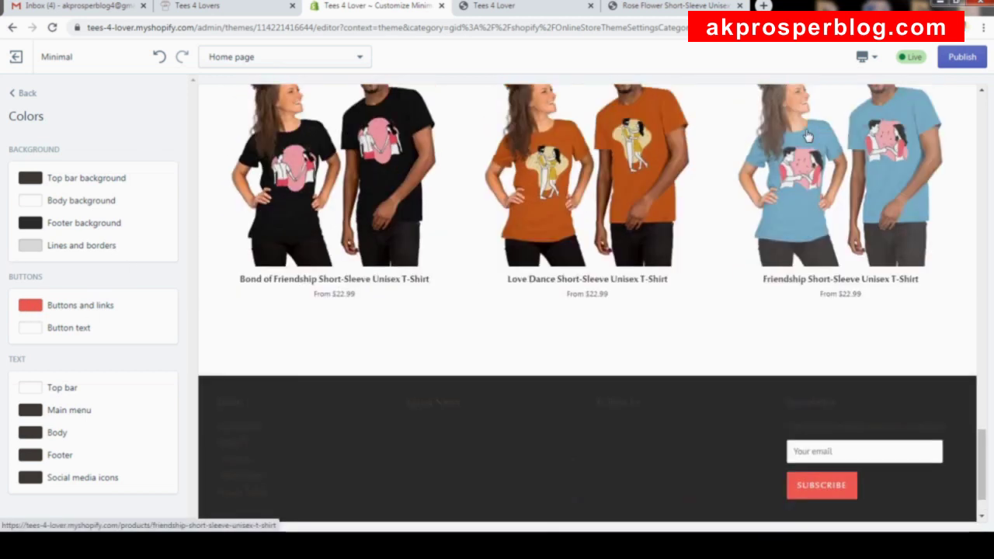
pyautogui.scroll(5, 808, 136)
pyautogui.scroll(-5, 761, 194)
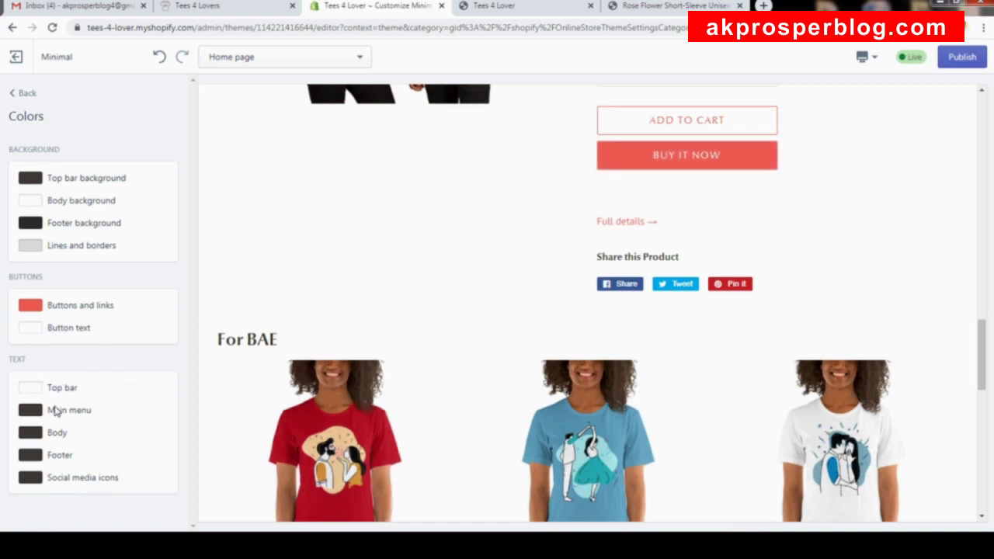
pyautogui.scroll(20, 536, 124)
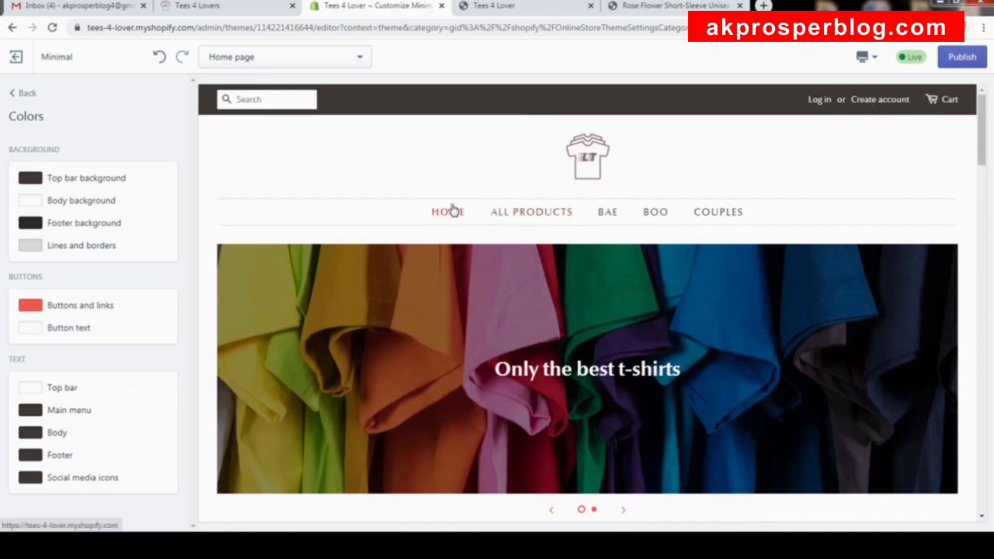
# Try orange, darker and dark red shades for the main menu text colour, ending on dark.
pyautogui.click(84, 414)
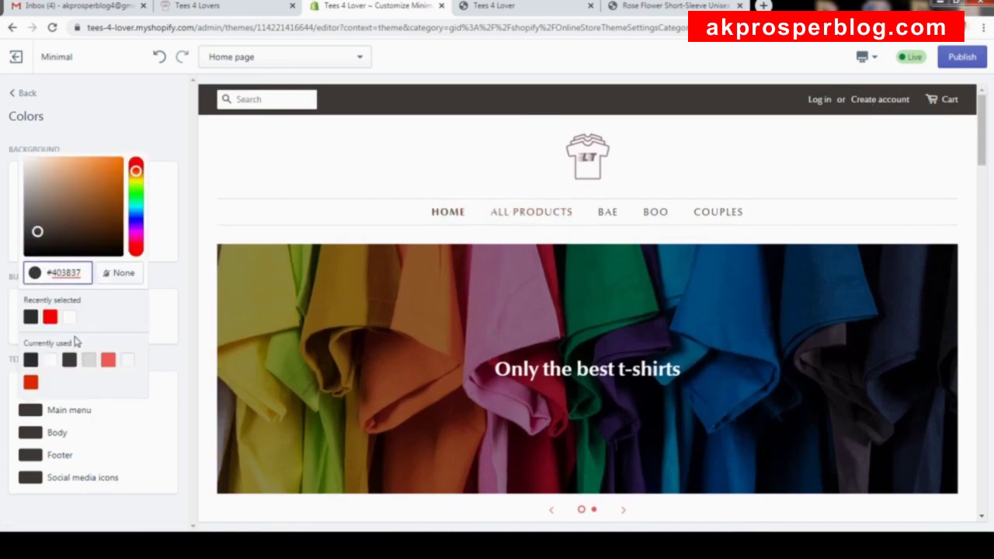
pyautogui.tripleClick(84, 282)
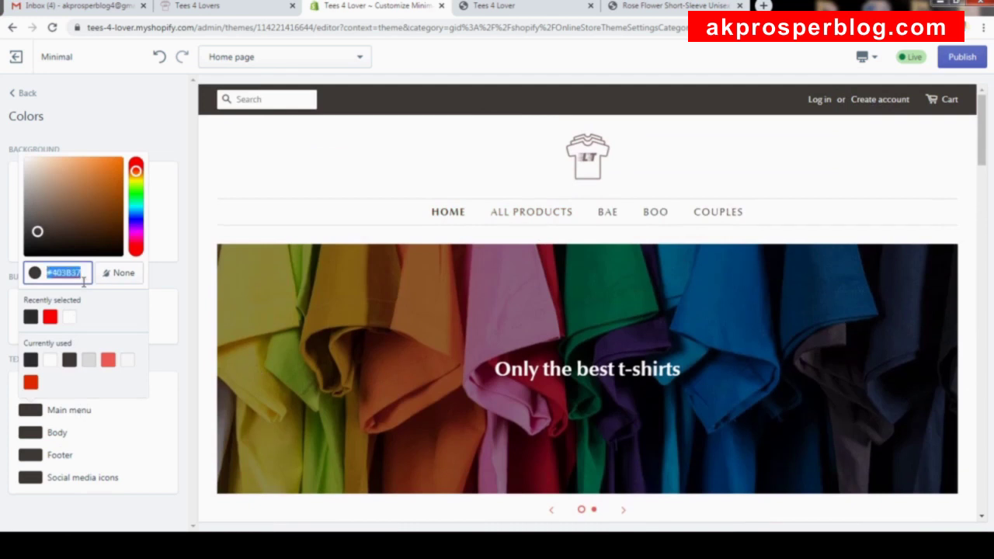
pyautogui.moveTo(104, 215)
pyautogui.mouseDown()
pyautogui.moveTo(128, 162)
pyautogui.moveTo(93, 210)
pyautogui.moveTo(125, 162)
pyautogui.moveTo(135, 166)
pyautogui.moveTo(133, 224)
pyautogui.mouseUp()
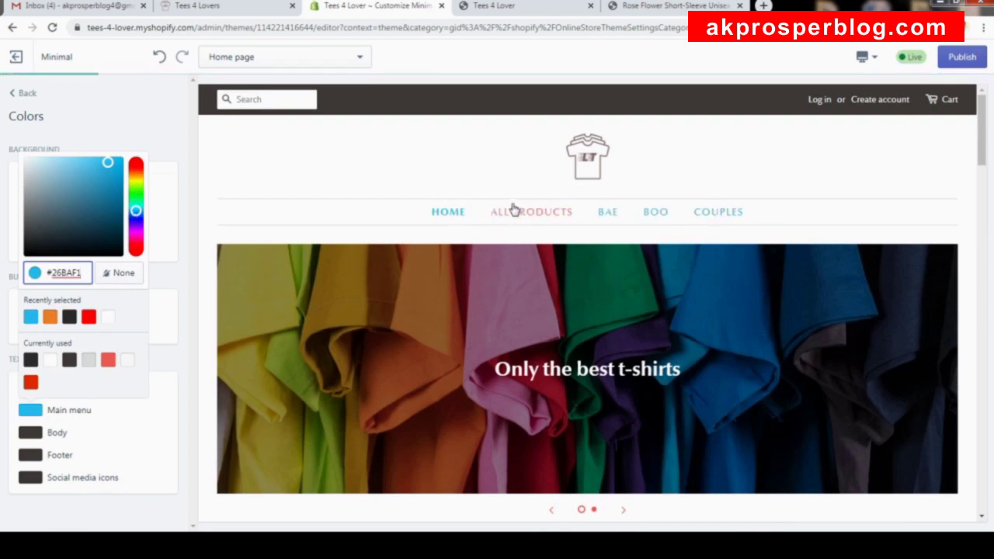
pyautogui.moveTo(111, 192)
pyautogui.mouseDown()
pyautogui.moveTo(83, 204)
pyautogui.moveTo(67, 182)
pyautogui.moveTo(41, 229)
pyautogui.mouseUp()
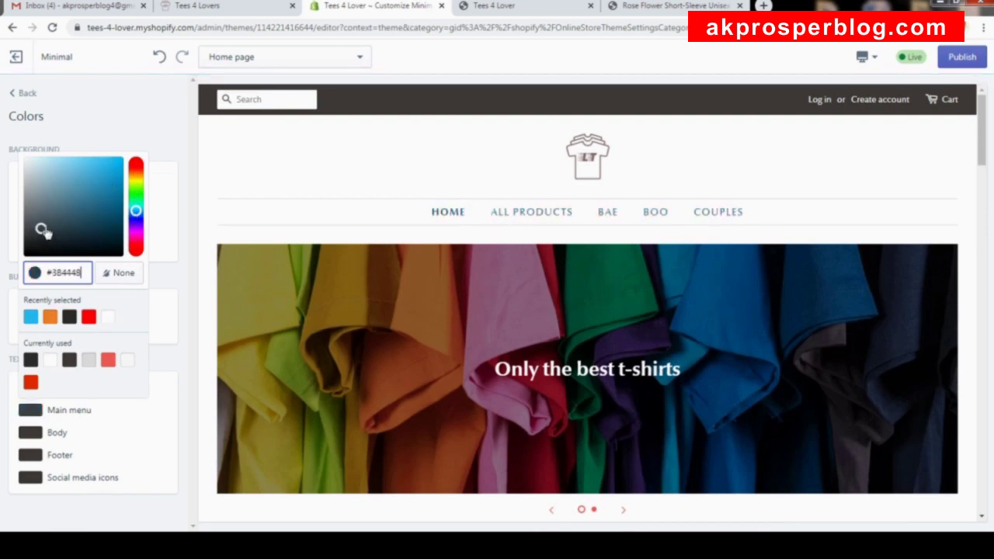
pyautogui.moveTo(136, 211); pyautogui.dragTo(136, 247)
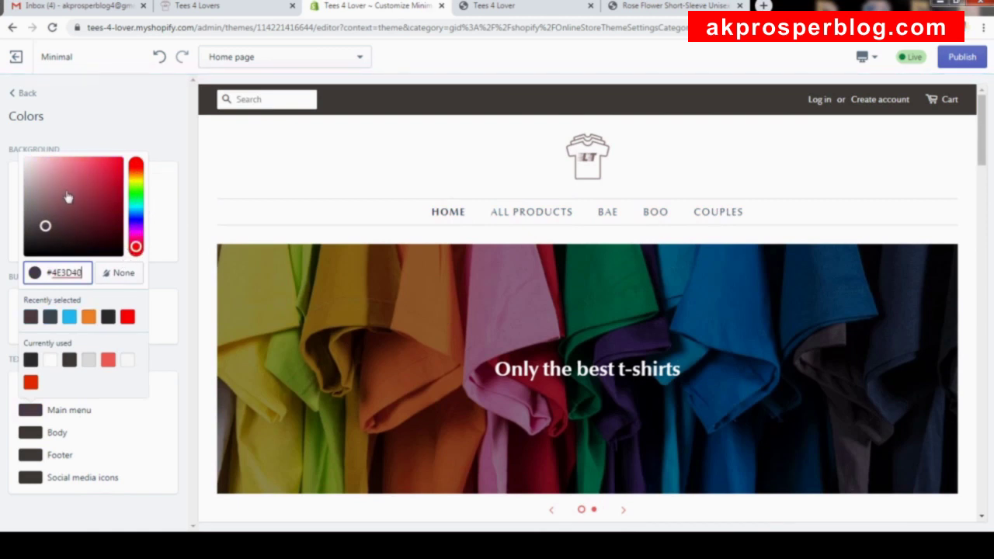
pyautogui.click(102, 201)
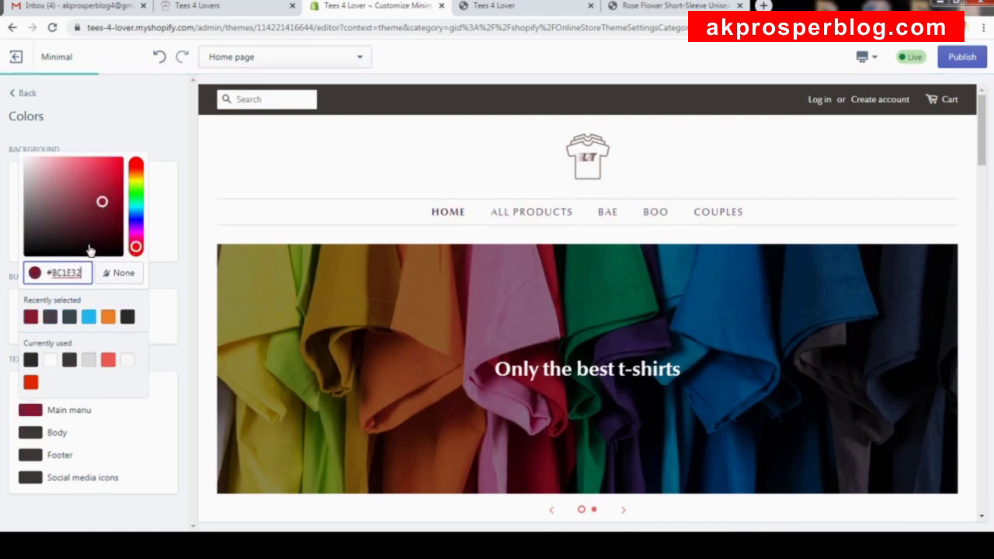
pyautogui.click(169, 124)
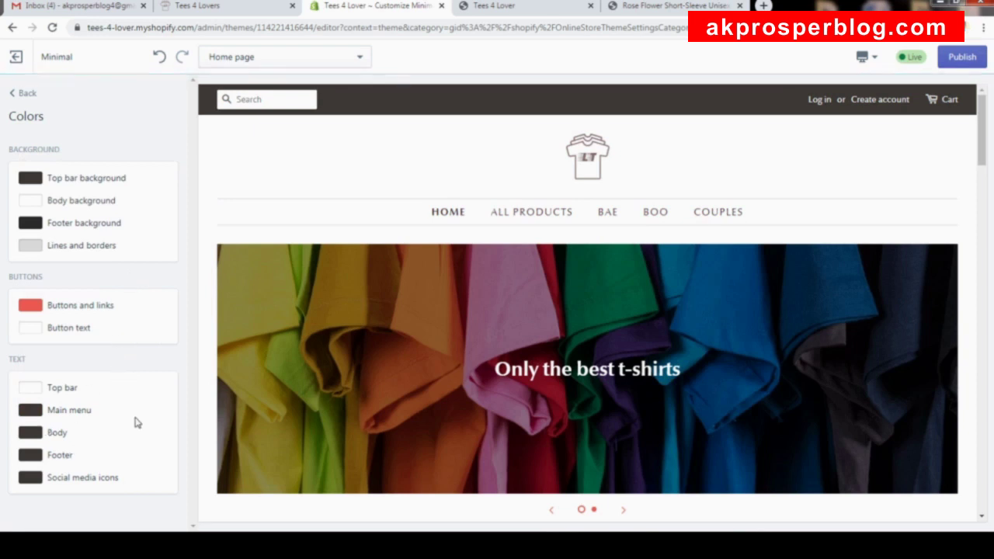
pyautogui.moveTo(981, 125); pyautogui.dragTo(899, 517)
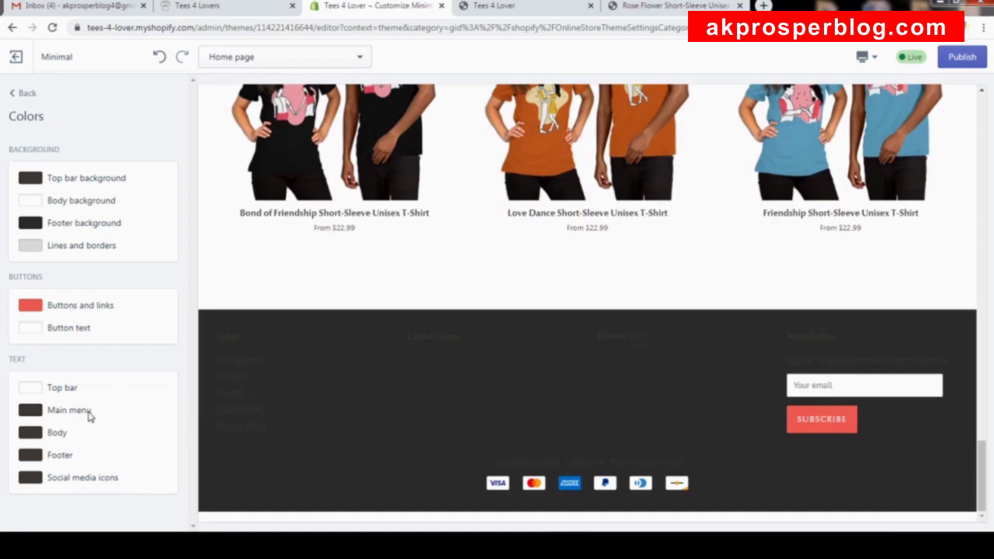
# Set footer text and social media icons to white, and publish the colour changes.
pyautogui.click(62, 458)
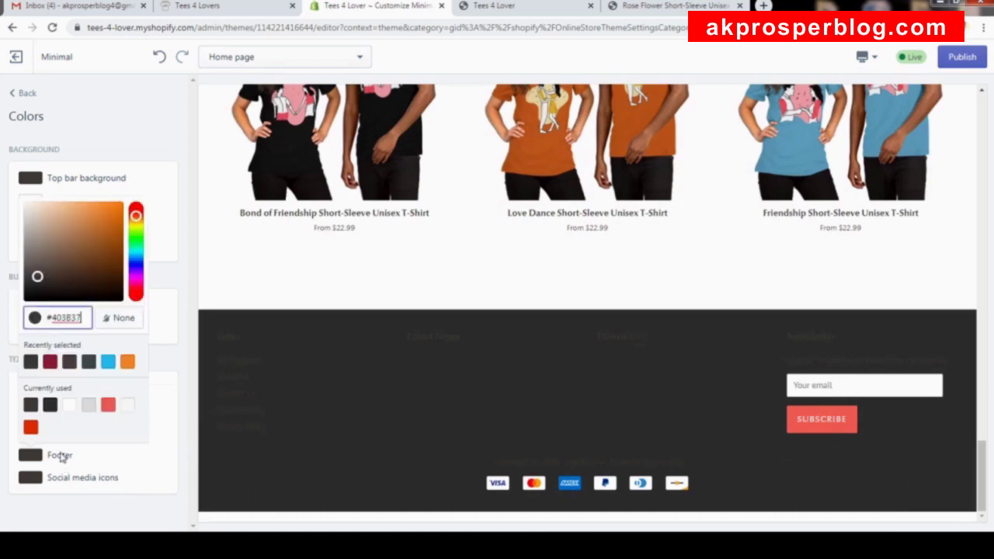
pyautogui.moveTo(62, 282); pyautogui.dragTo(26, 207)
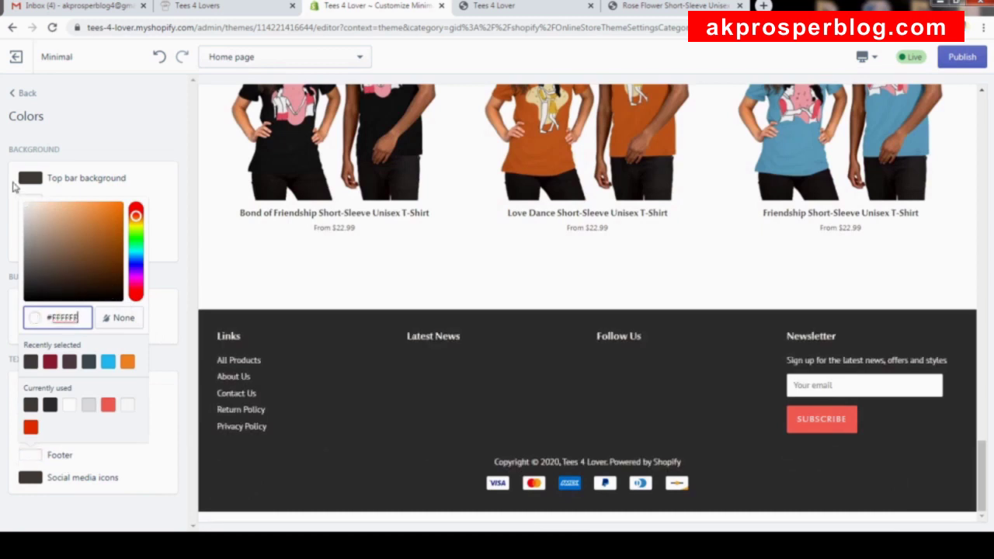
pyautogui.click(62, 448)
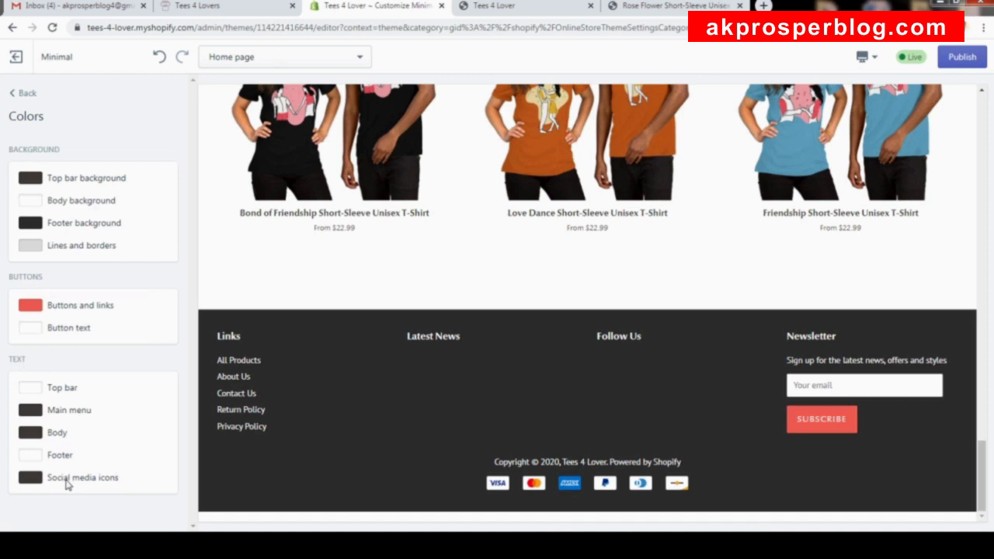
pyautogui.click(67, 482)
pyautogui.click(30, 383)
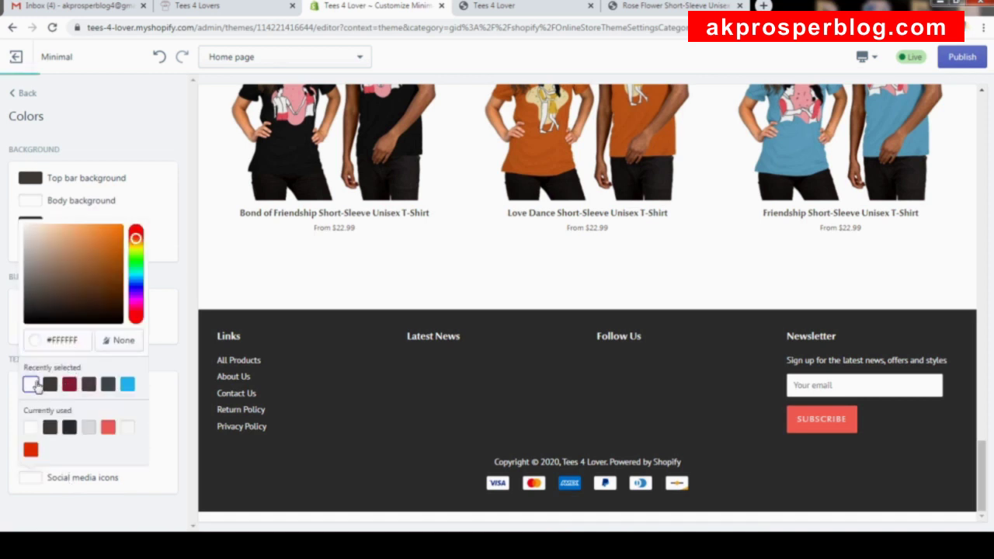
pyautogui.click(194, 223)
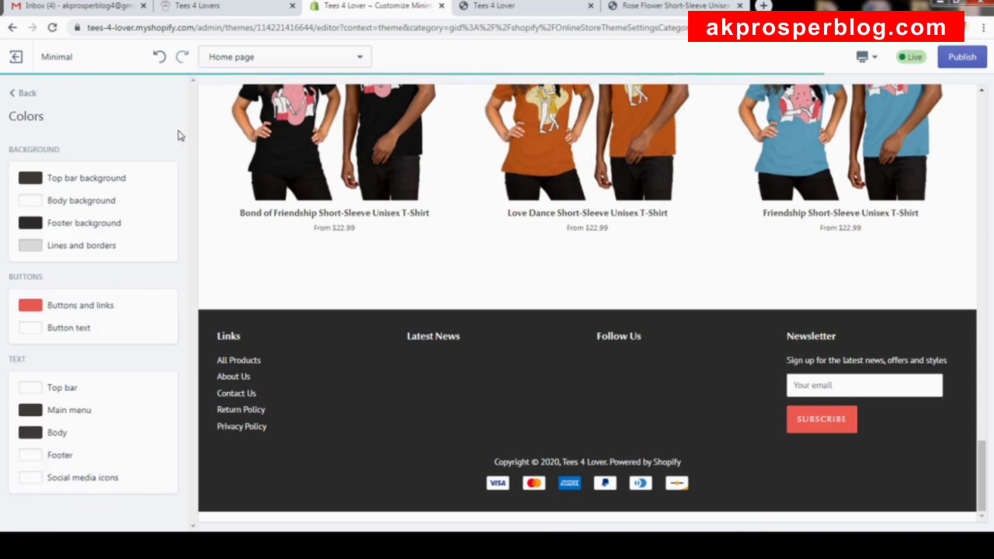
pyautogui.click(962, 57)
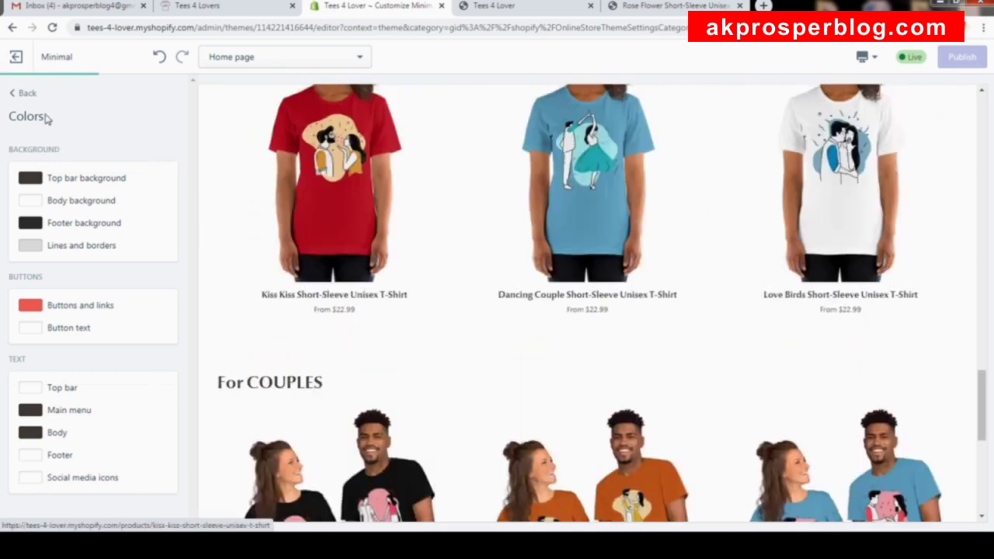
pyautogui.click(27, 94)
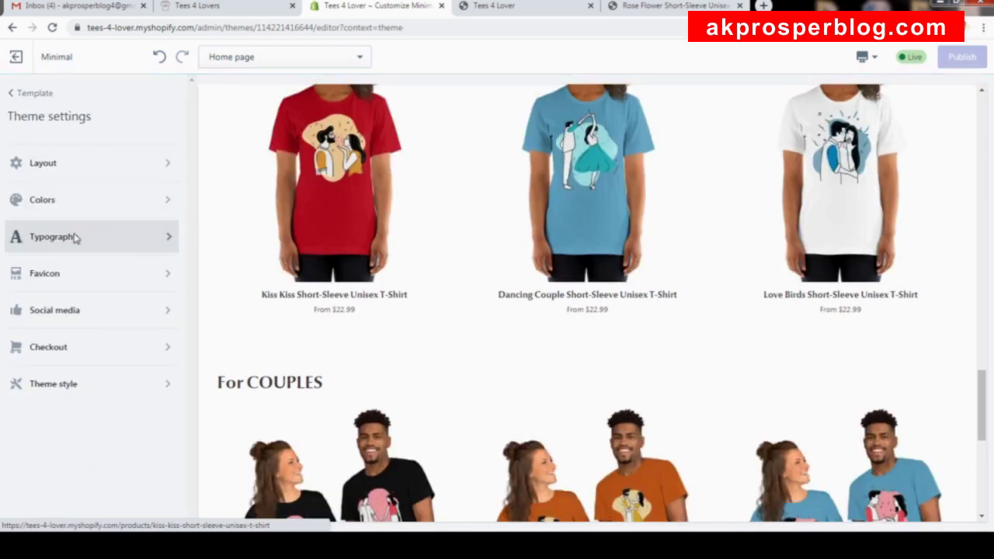
# Review Typography: PT Sans 16px body text and Optima nova Bold 32px headings.
pyautogui.click(77, 237)
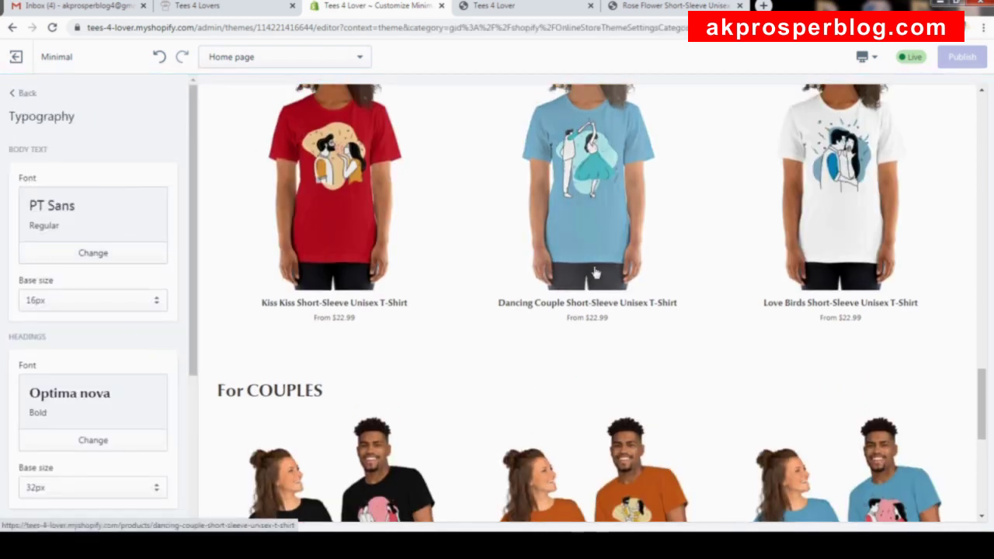
pyautogui.scroll(15, 598, 256)
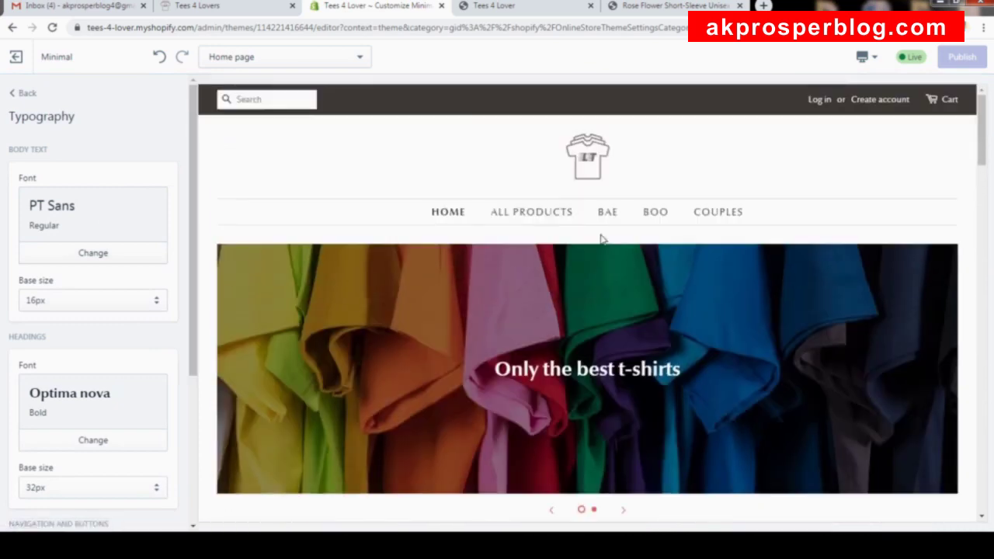
pyautogui.scroll(-20, 600, 240)
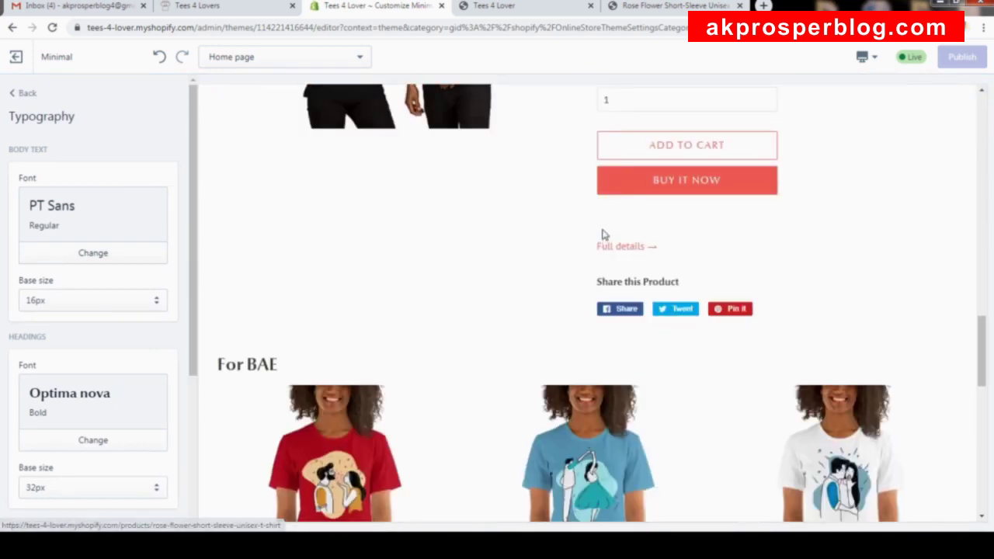
pyautogui.scroll(-5, 604, 235)
pyautogui.moveTo(982, 458); pyautogui.dragTo(982, 128)
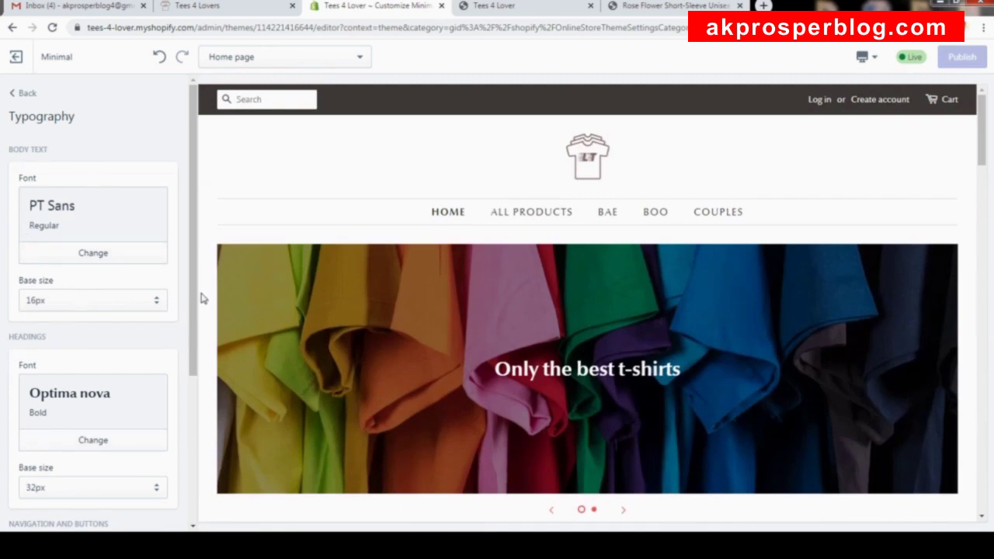
pyautogui.scroll(-3, 175, 410)
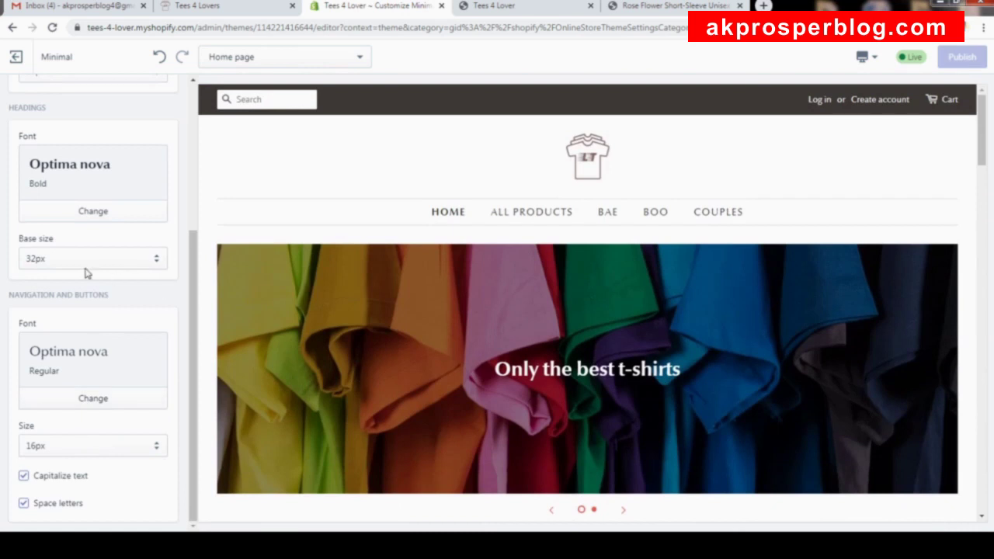
pyautogui.scroll(5, 75, 309)
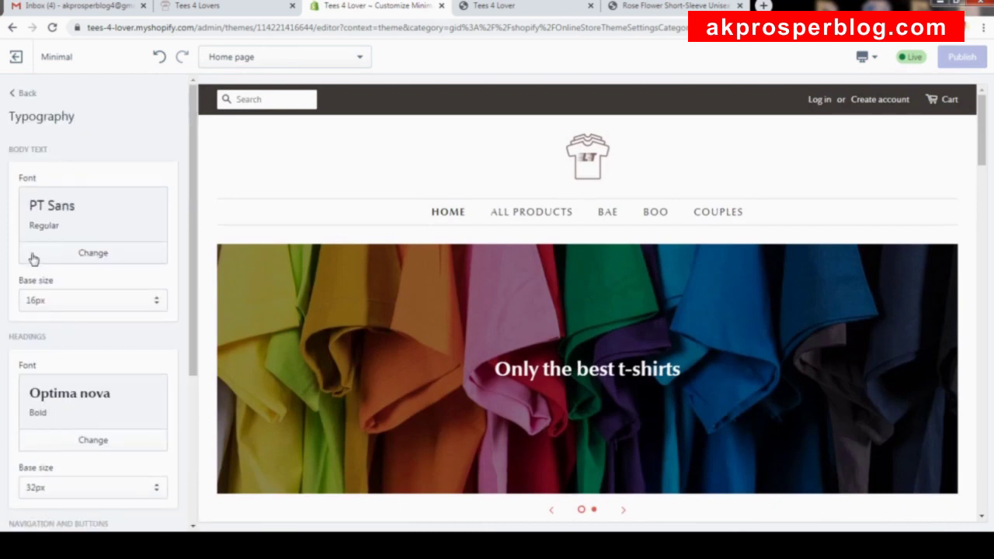
pyautogui.click(28, 97)
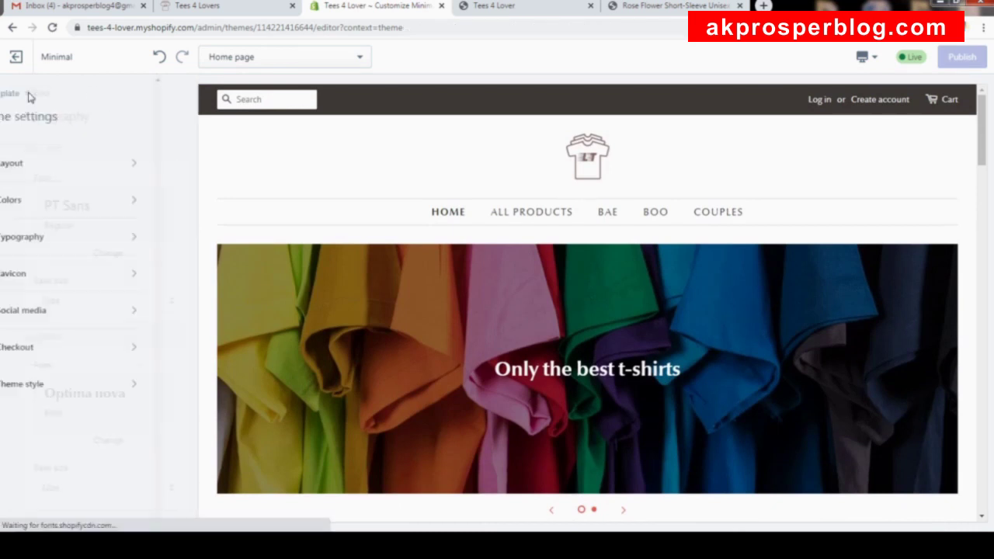
# Make the LT t-shirt logo image the store favicon and publish it.
pyautogui.click(75, 277)
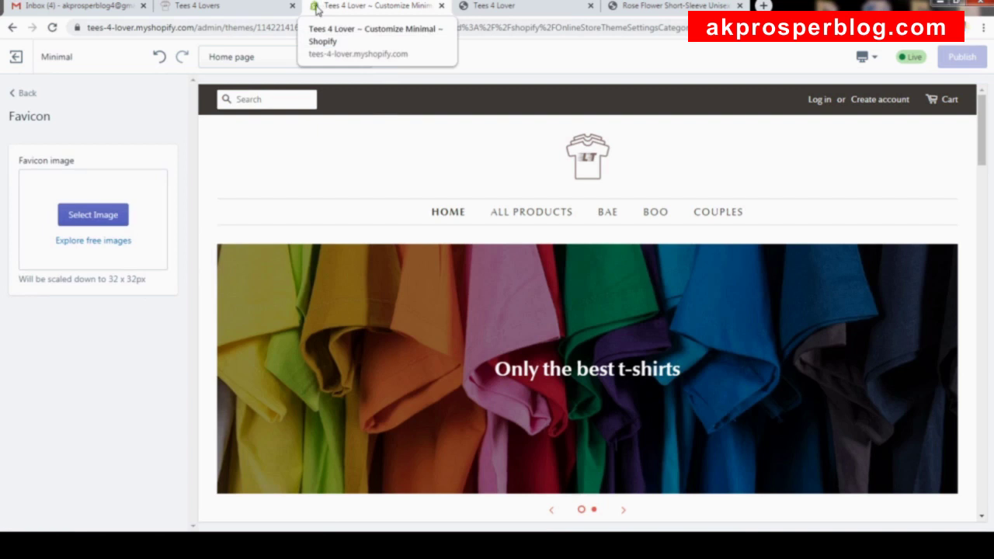
pyautogui.click(518, 7)
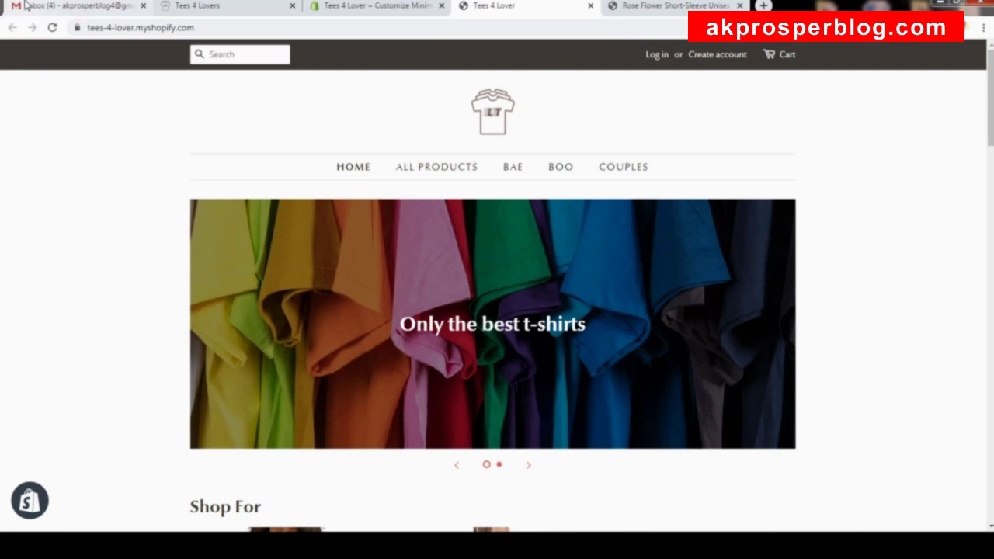
pyautogui.click(388, 9)
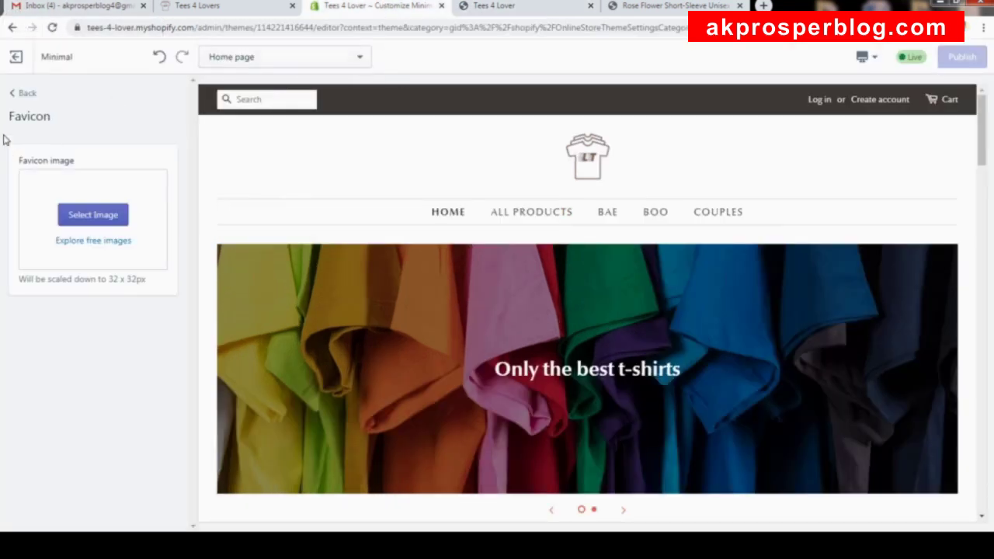
pyautogui.click(98, 214)
pyautogui.click(139, 262)
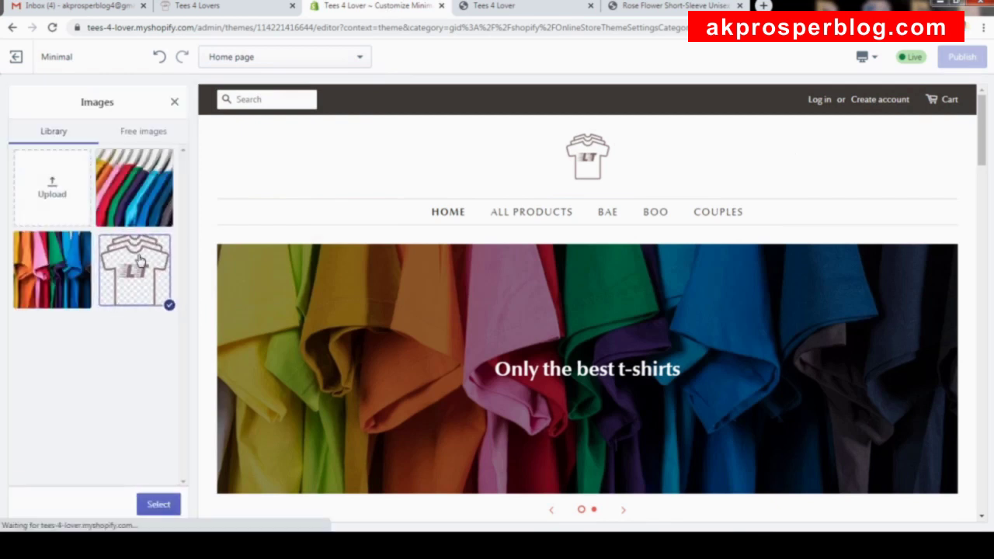
pyautogui.click(160, 505)
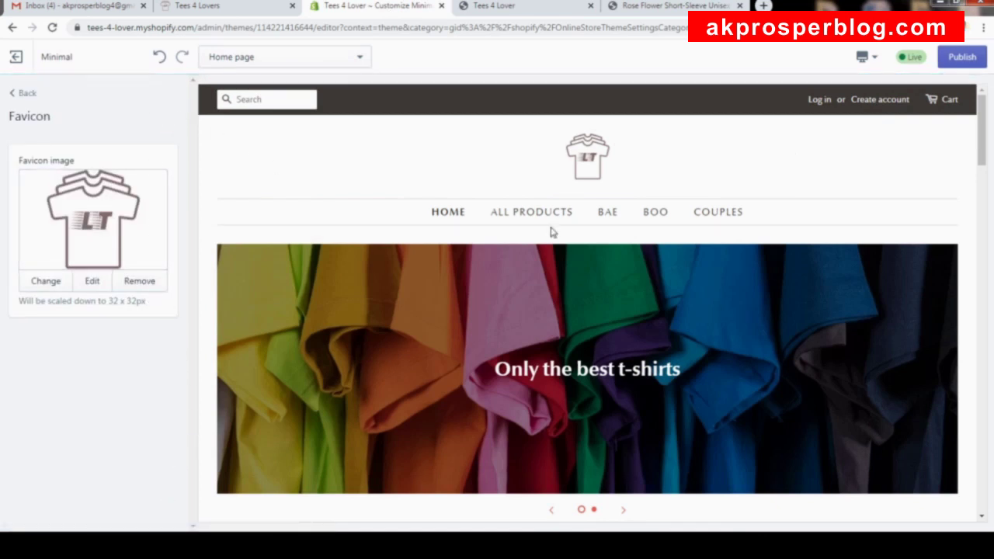
pyautogui.click(967, 64)
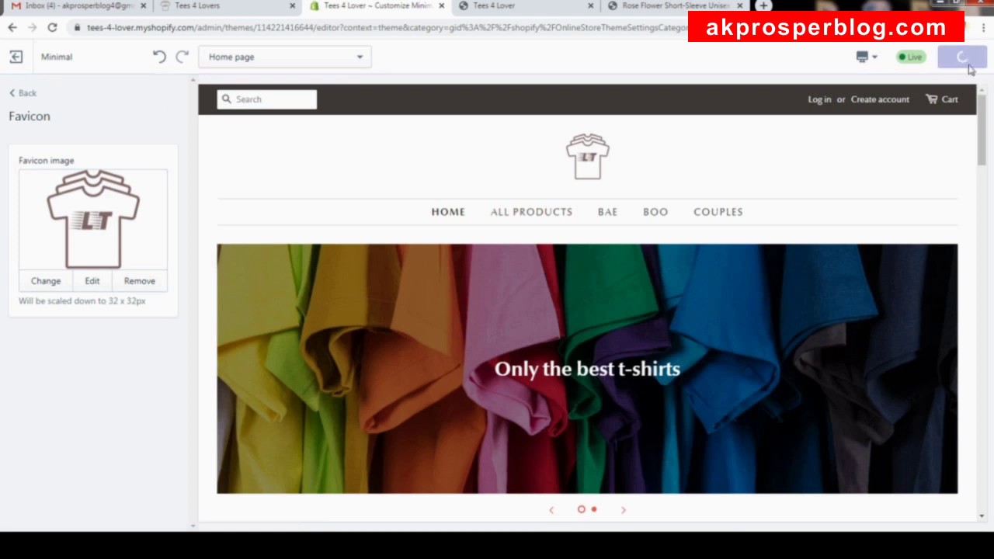
pyautogui.click(24, 94)
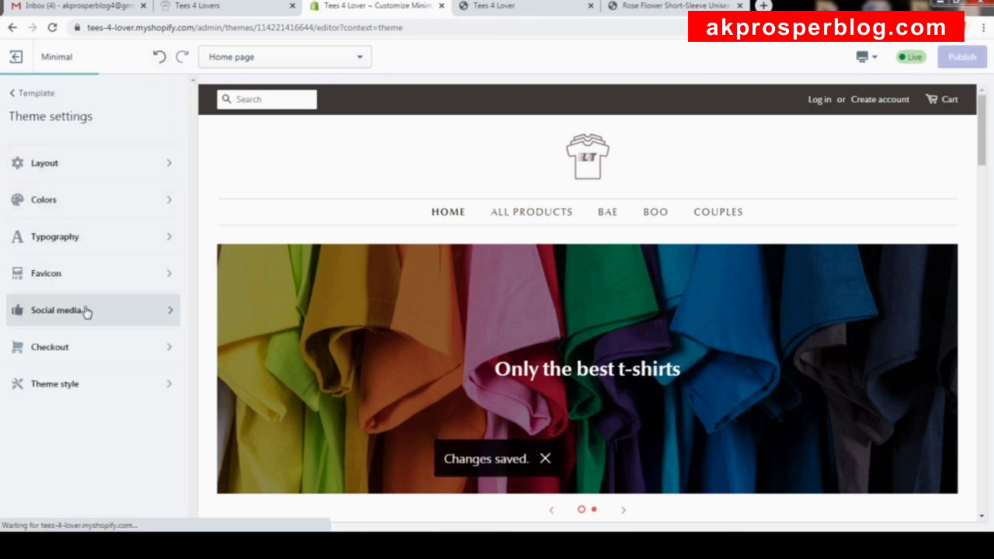
# Link Twitter and Facebook to twitter.com/shopify and facebook.com/shopify, then publish.
pyautogui.click(85, 310)
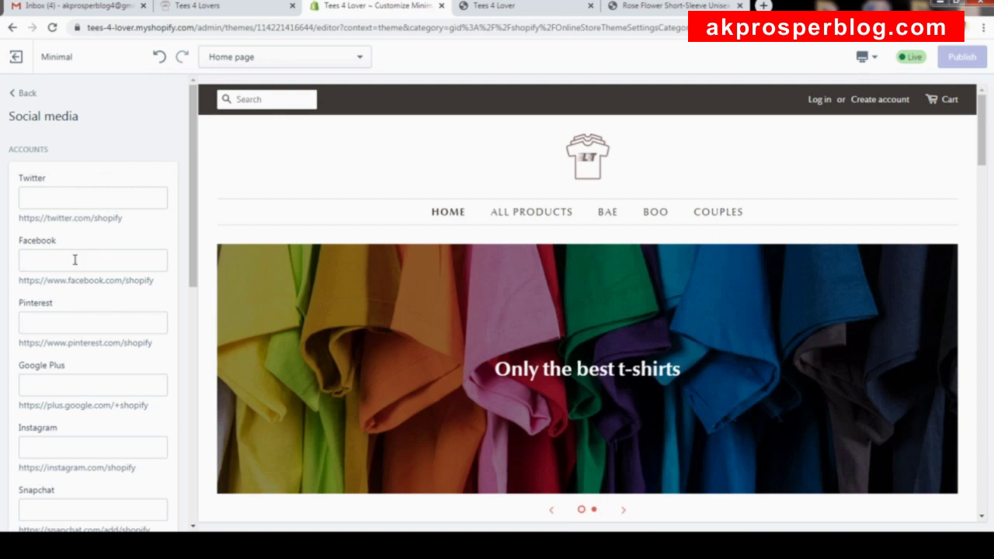
pyautogui.moveTo(123, 223); pyautogui.dragTo(33, 221)
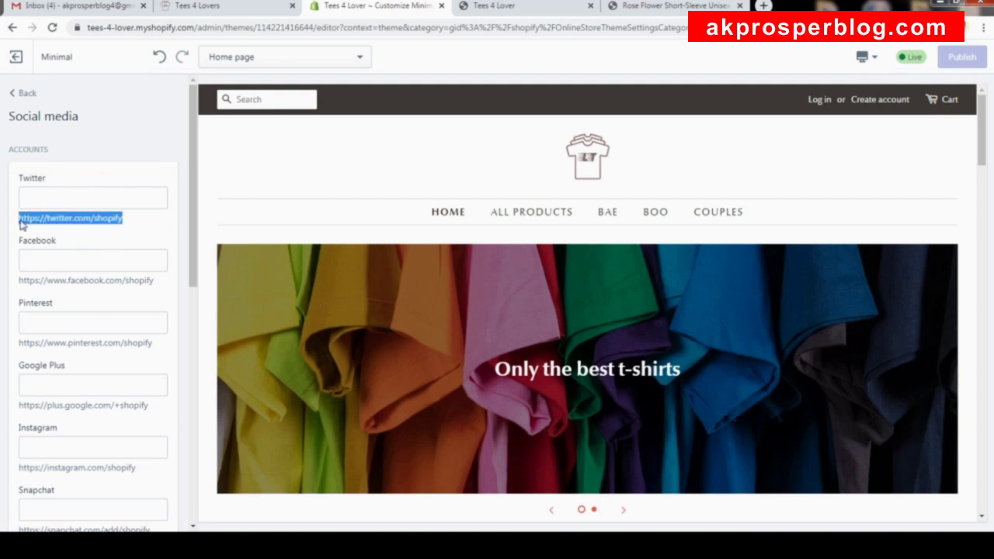
pyautogui.click(101, 199)
pyautogui.write('https://twitter.com/shopify')
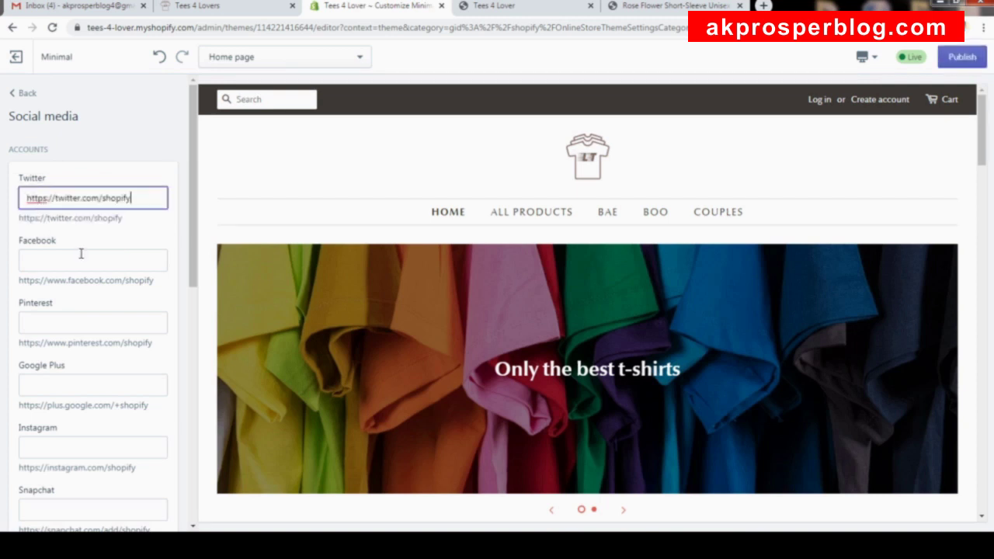
pyautogui.moveTo(153, 283); pyautogui.dragTo(20, 286)
pyautogui.hotkey('ctrl', 'c')
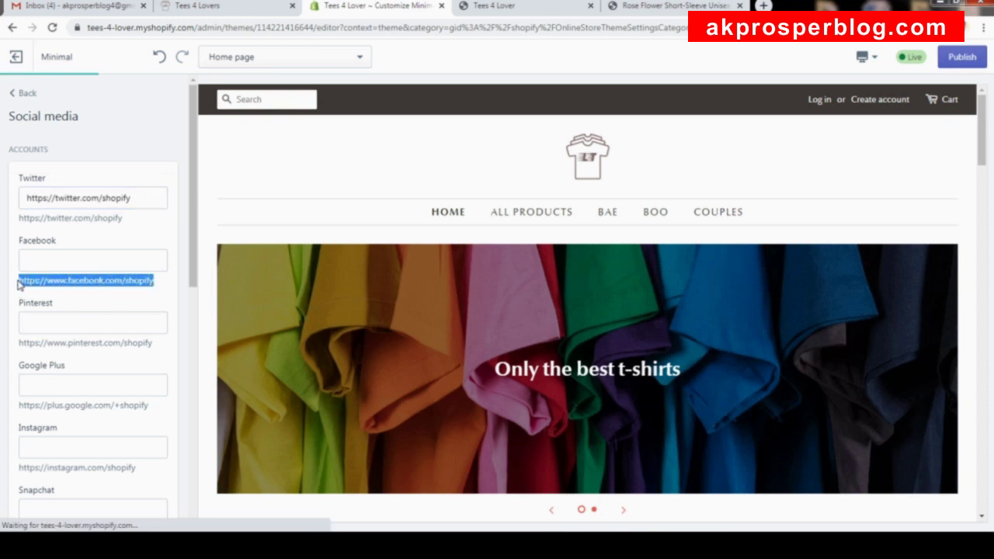
pyautogui.click(49, 258)
pyautogui.hotkey('ctrl', 'v')
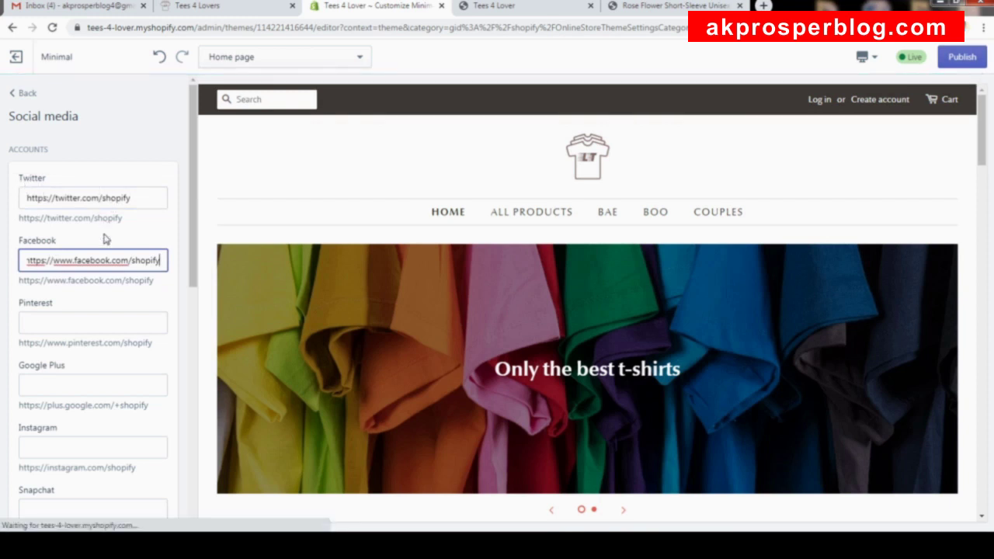
pyautogui.scroll(-3, 69, 352)
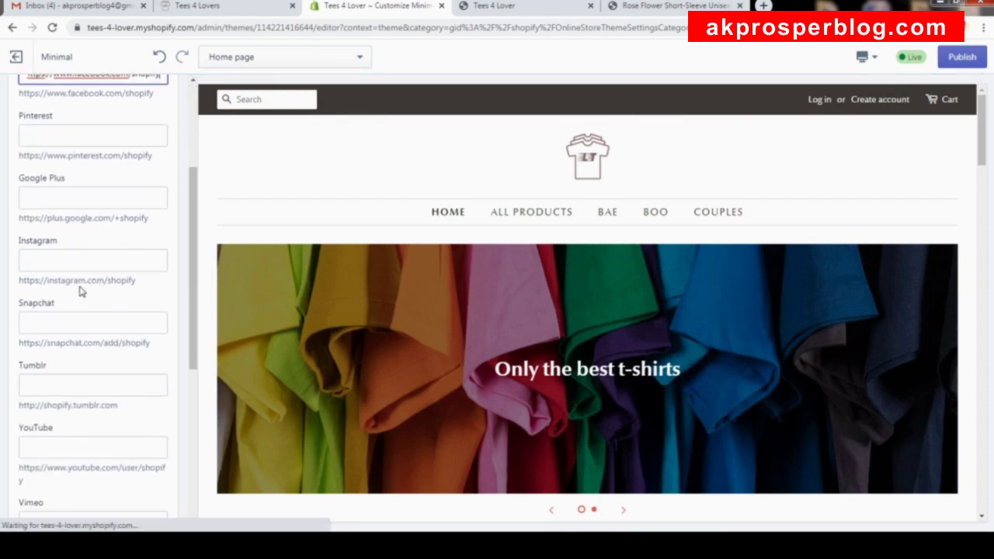
pyautogui.scroll(-5, 70, 416)
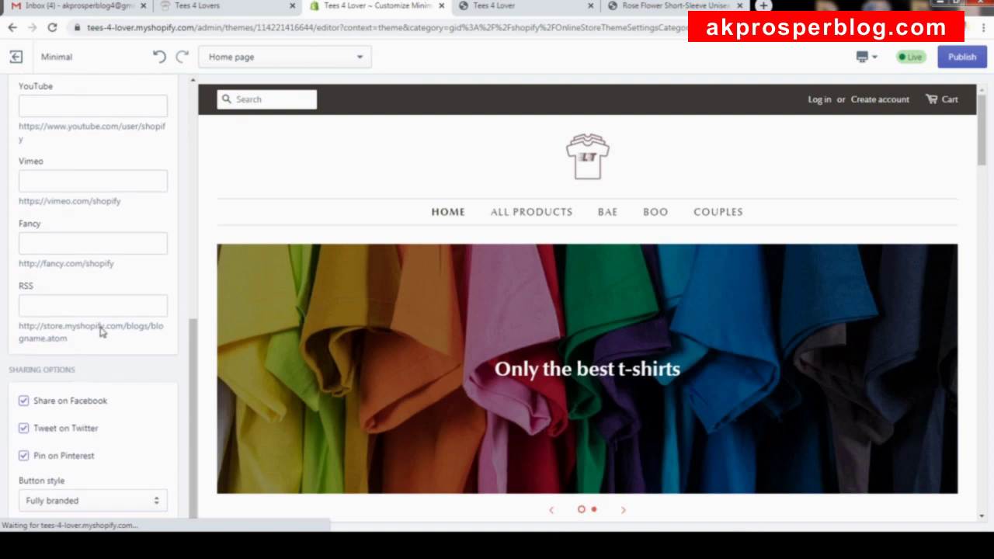
pyautogui.scroll(8, 108, 295)
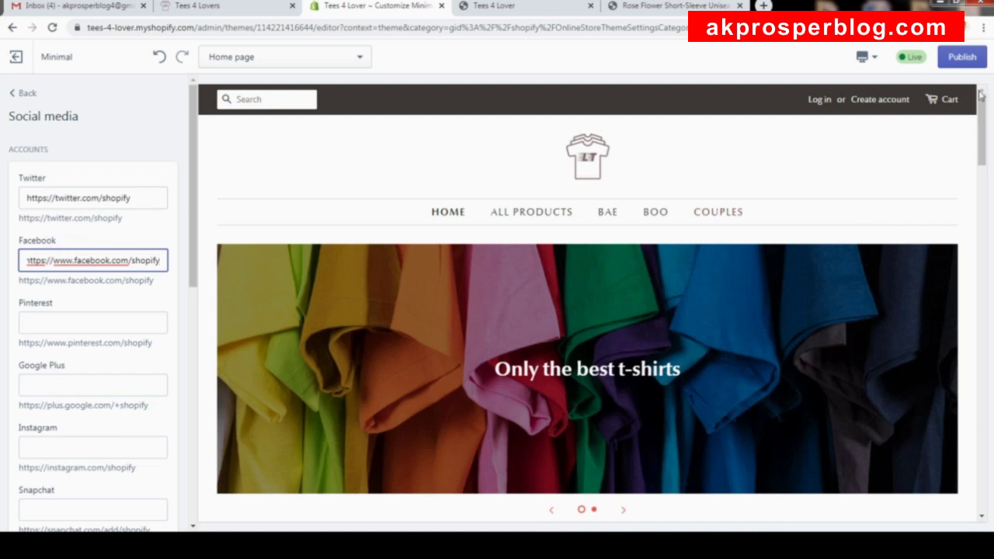
pyautogui.click(961, 66)
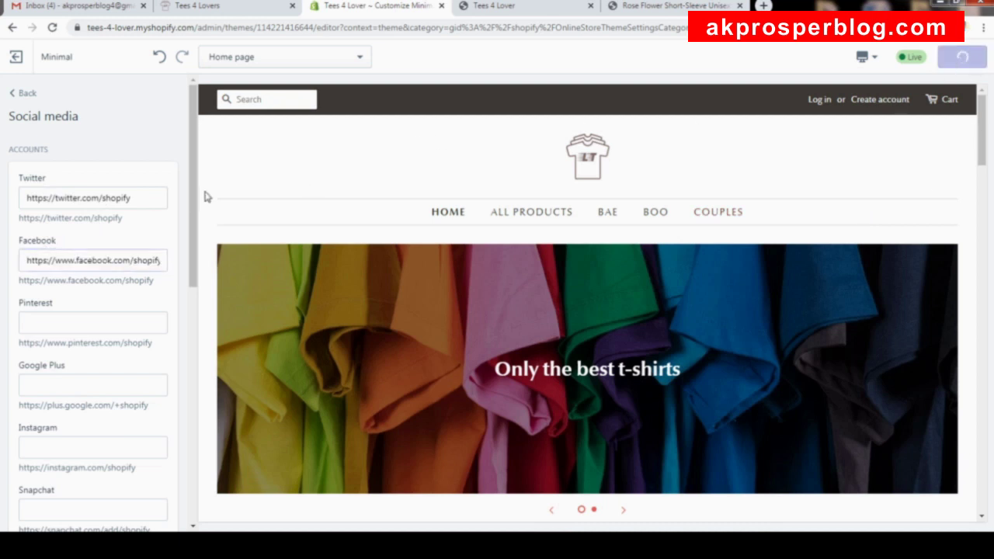
pyautogui.click(25, 95)
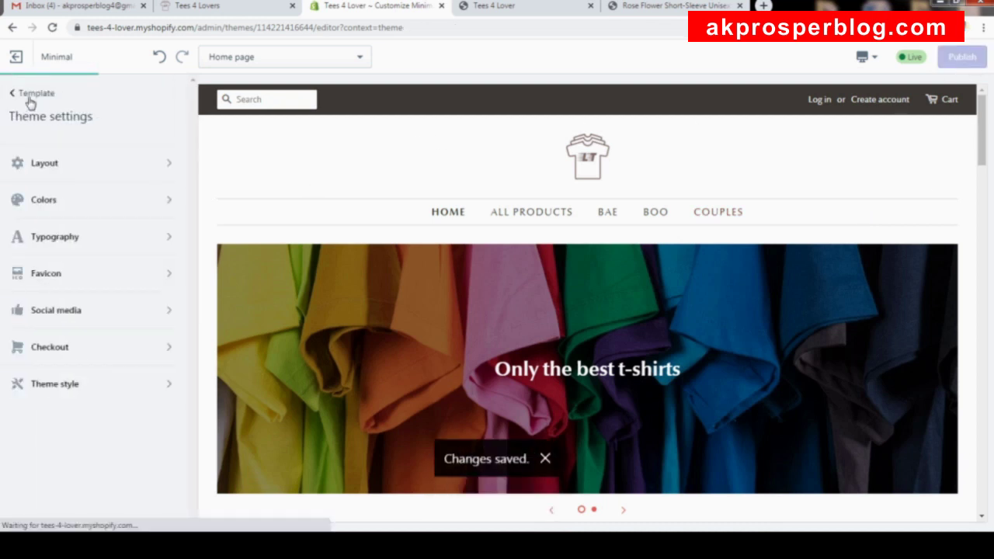
# Set the LT t-shirt image as the checkout page logo.
pyautogui.click(93, 362)
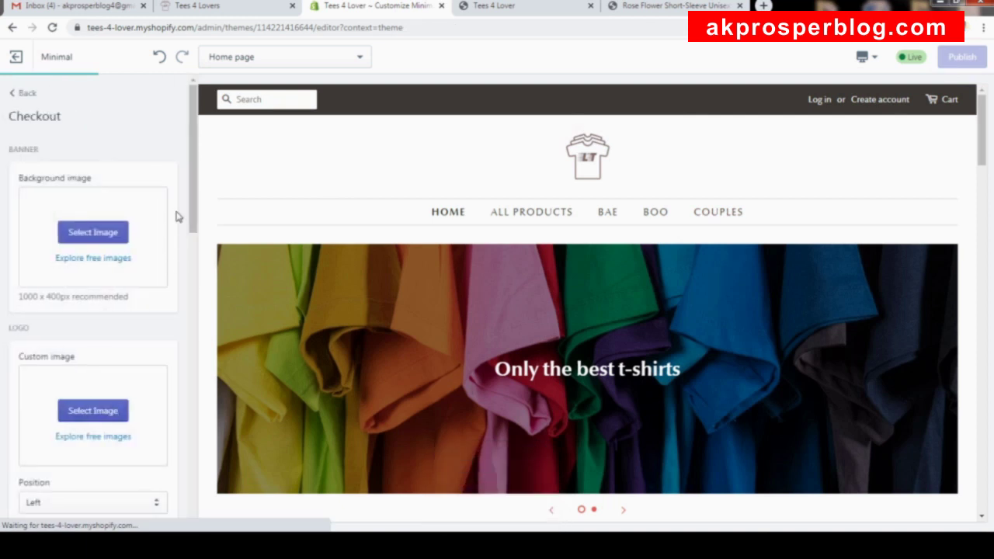
pyautogui.moveTo(194, 128); pyautogui.dragTo(218, 118)
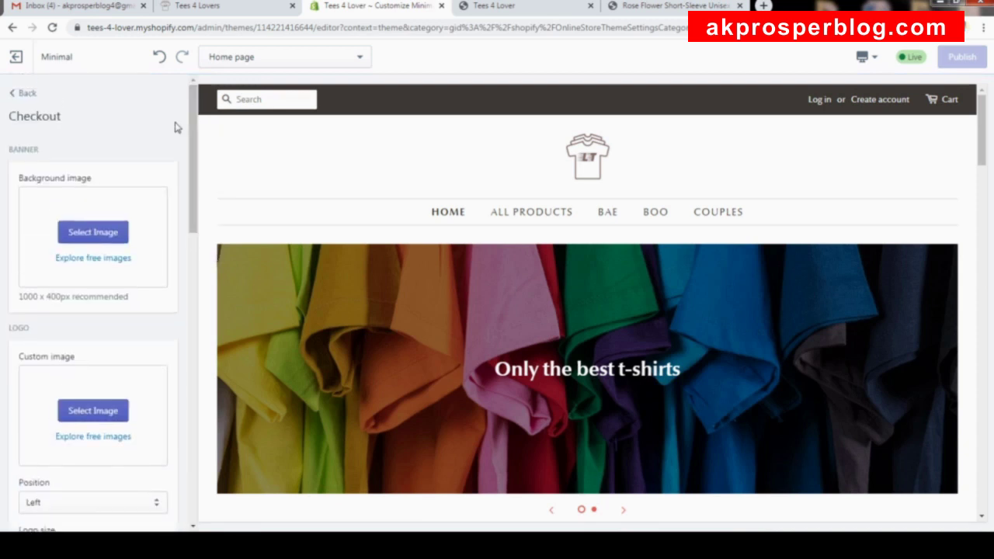
pyautogui.scroll(-3, 85, 322)
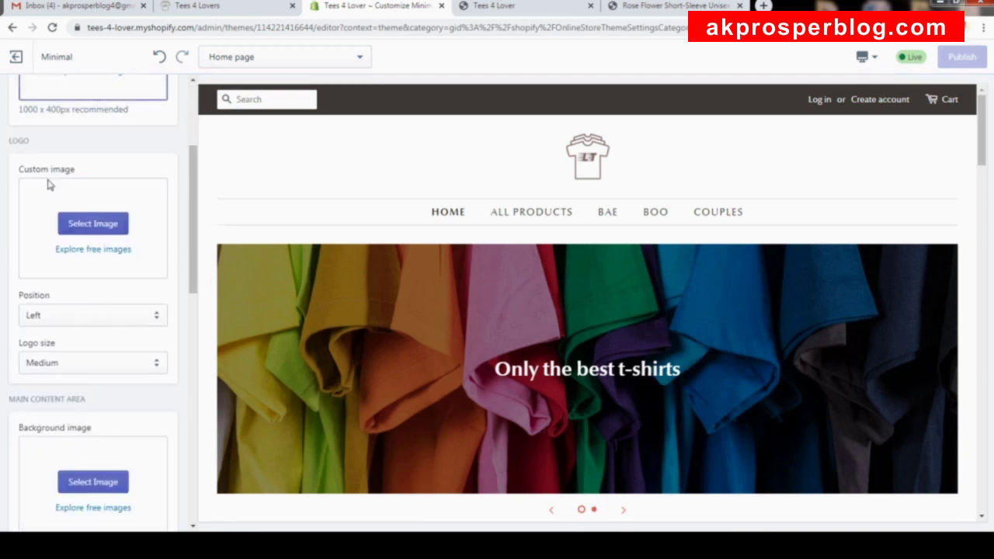
pyautogui.click(86, 223)
pyautogui.click(134, 269)
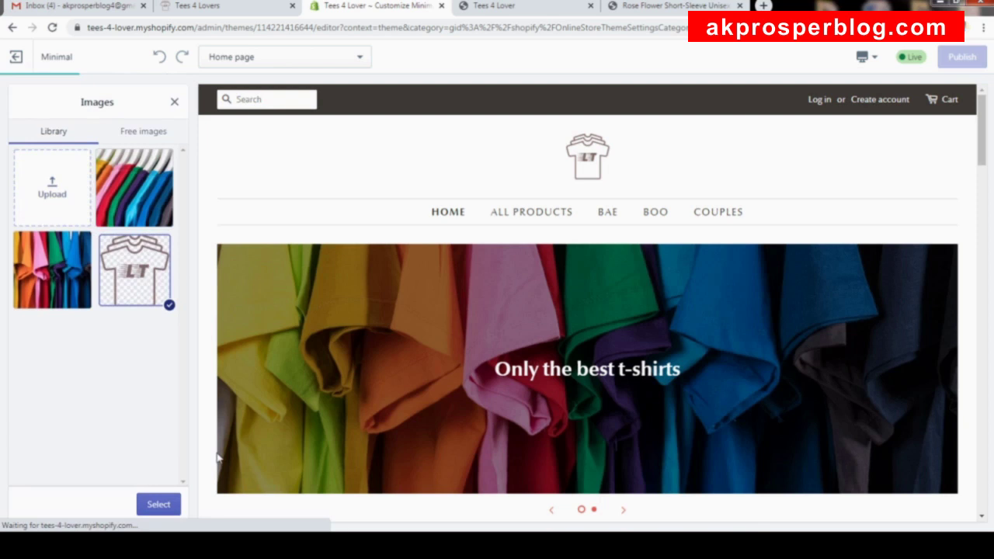
pyautogui.click(156, 504)
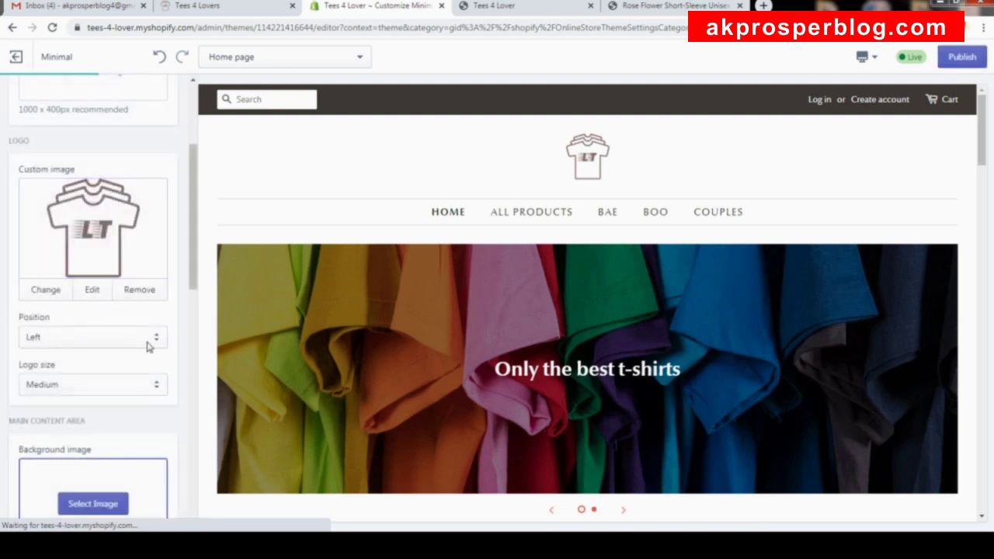
# Return to Theme settings and view Theme style options without changing them.
pyautogui.scroll(-4, 147, 265)
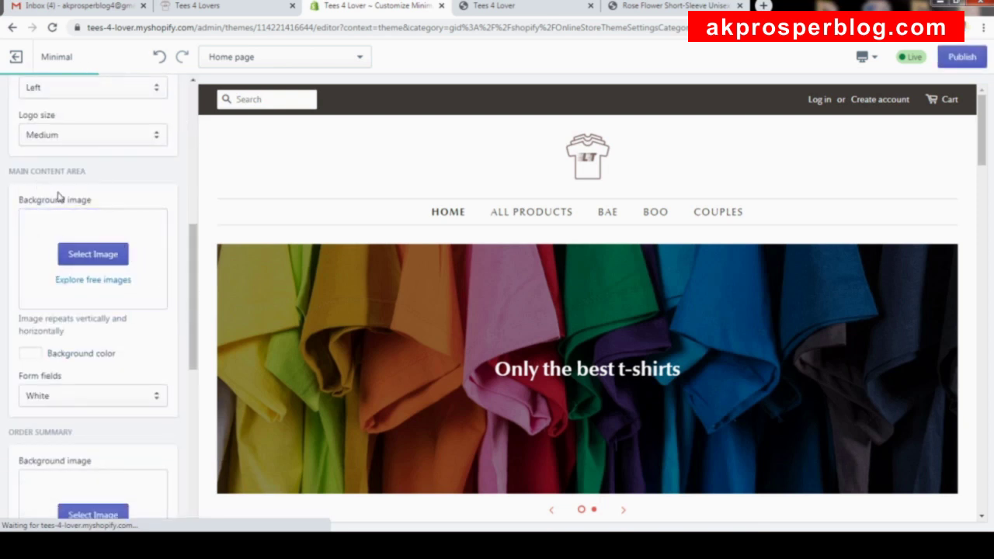
pyautogui.scroll(6, 111, 166)
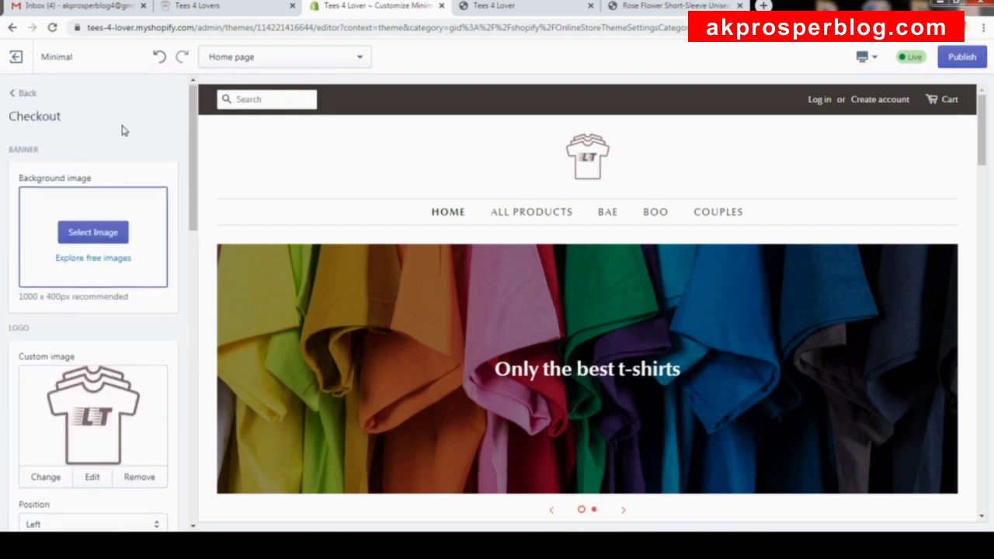
pyautogui.click(31, 93)
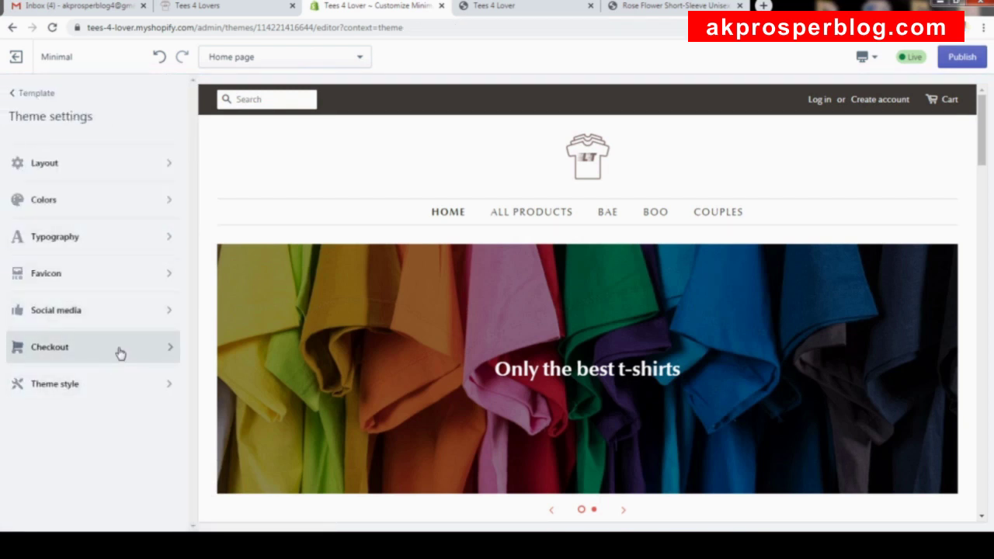
pyautogui.click(108, 387)
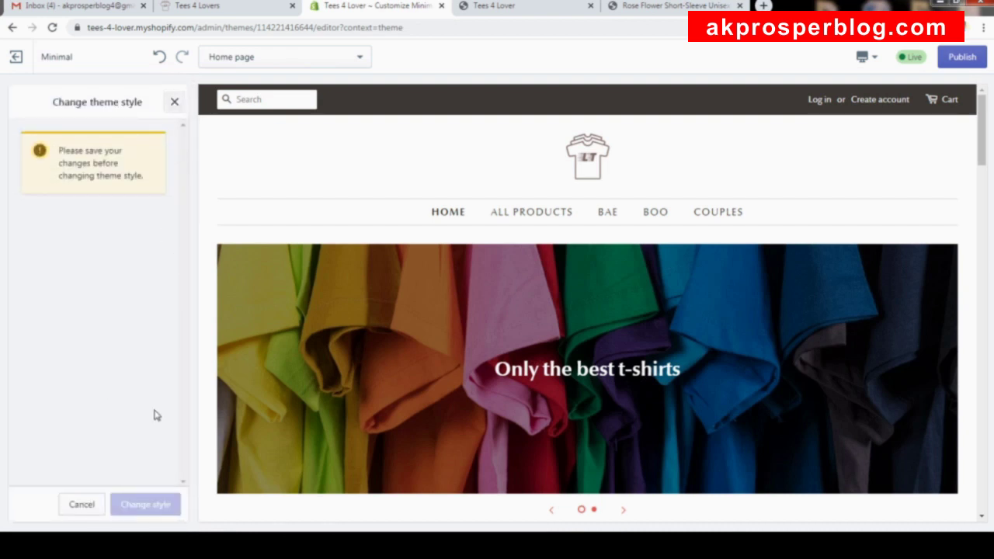
pyautogui.click(176, 103)
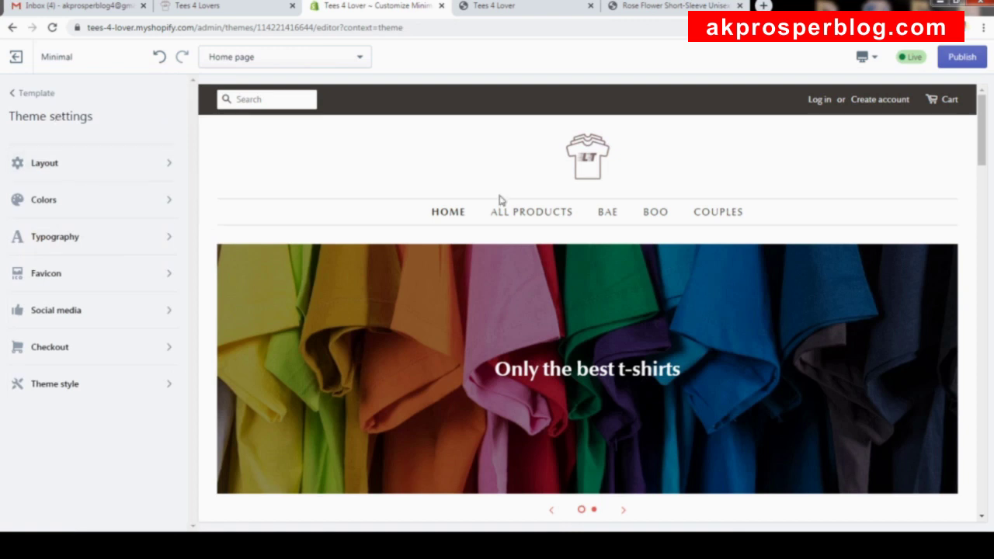
# Publish the checkout logo change and open the home page's Footer section settings.
pyautogui.click(956, 65)
pyautogui.scroll(-15, 500, 237)
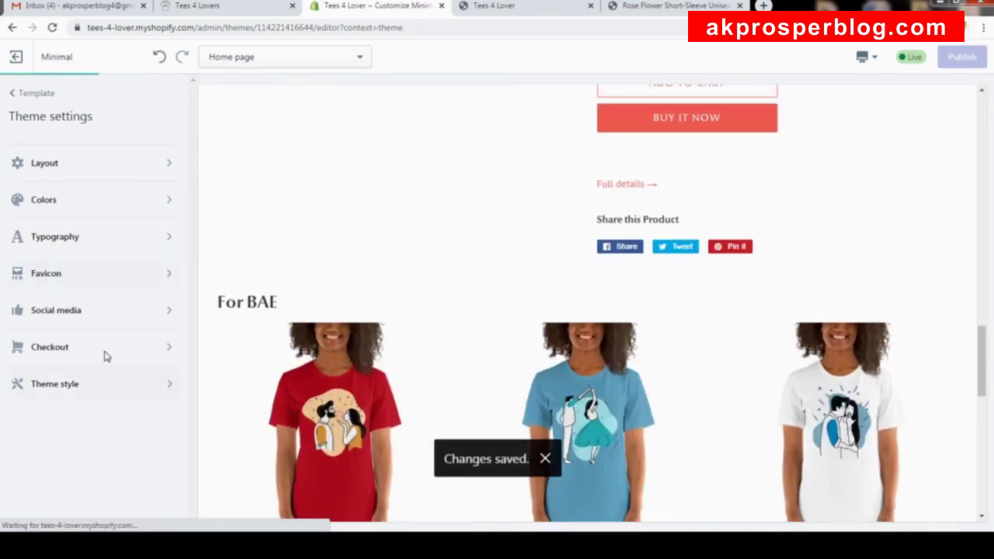
pyautogui.click(33, 96)
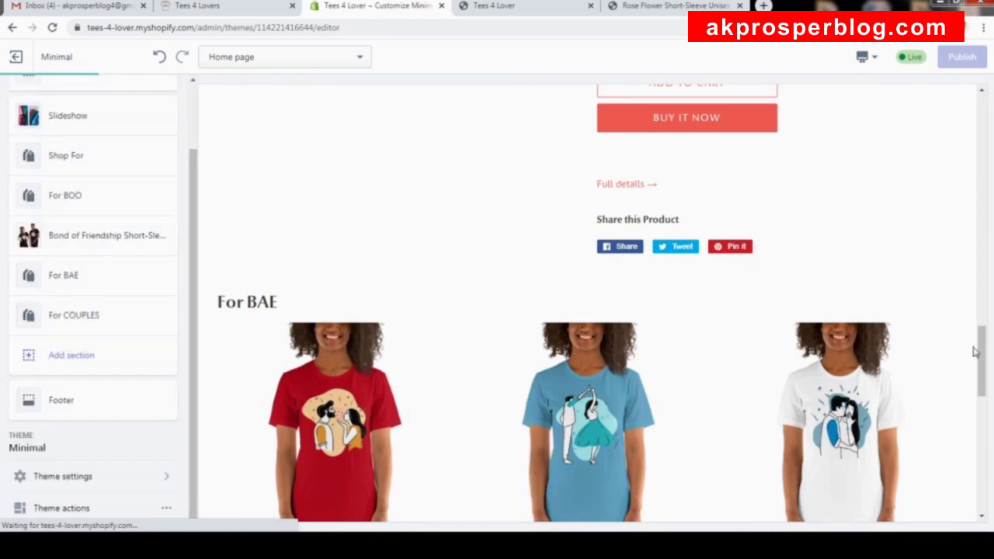
pyautogui.moveTo(977, 395); pyautogui.dragTo(977, 510)
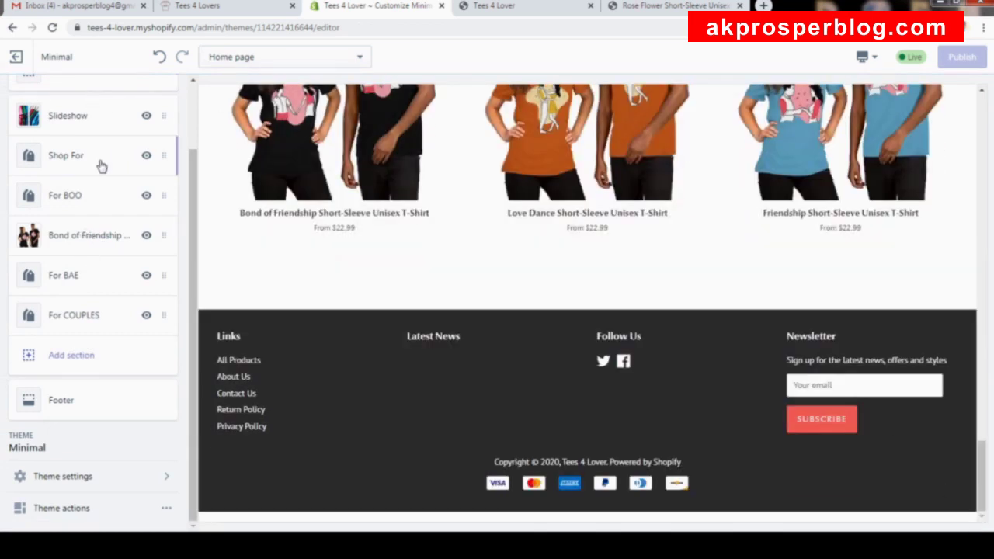
pyautogui.scroll(1, 118, 126)
pyautogui.scroll(-1, 89, 158)
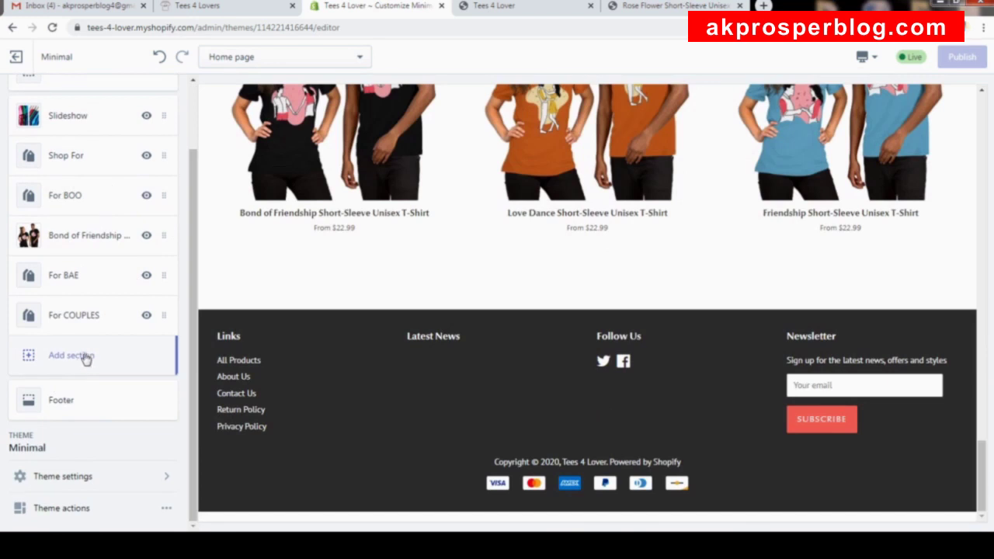
pyautogui.click(81, 405)
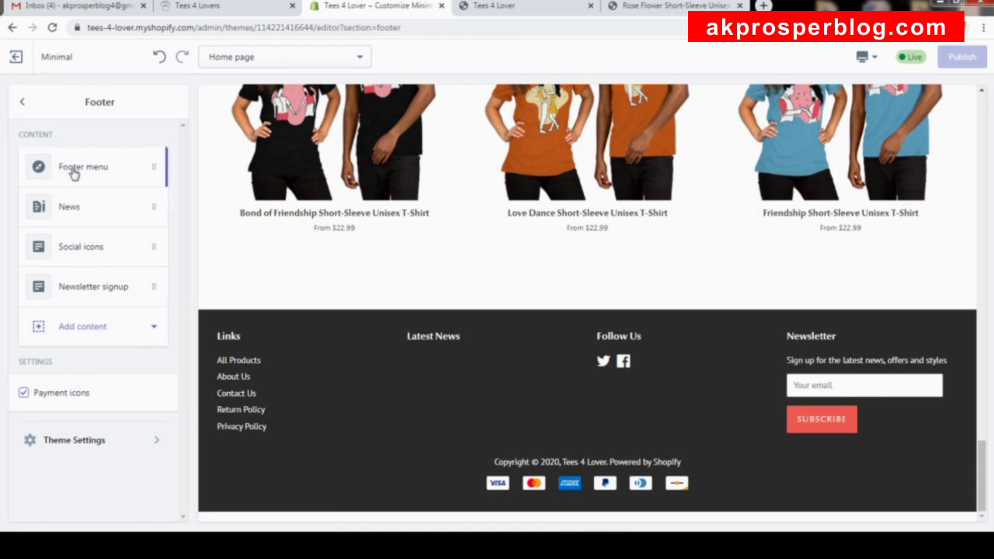
# Review the Footer menu block's menu choices without changing them.
pyautogui.click(148, 166)
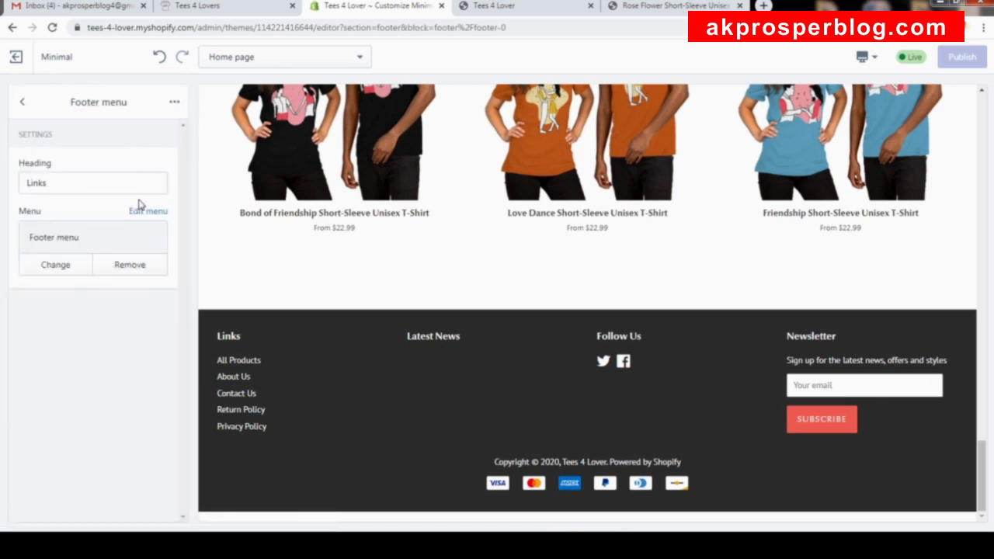
pyautogui.click(61, 265)
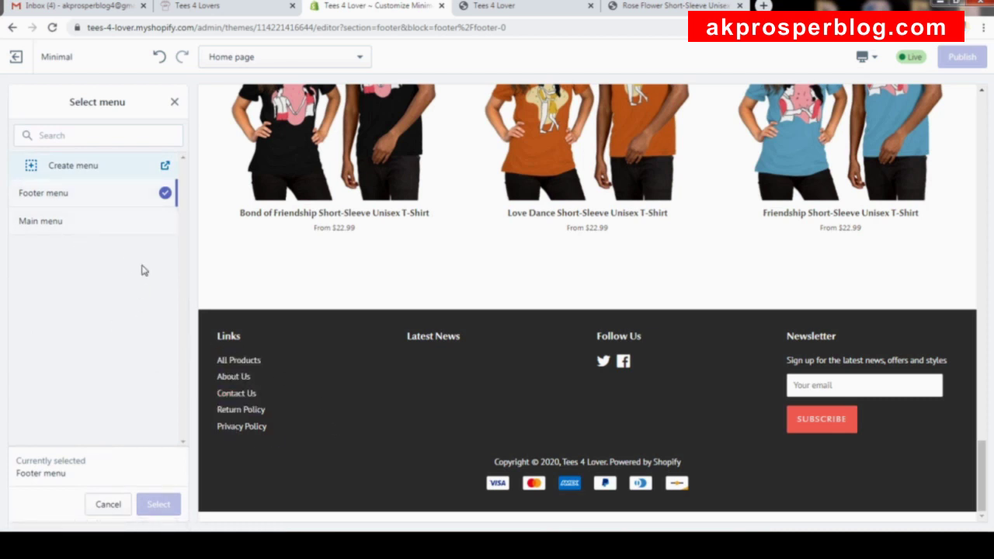
pyautogui.click(175, 102)
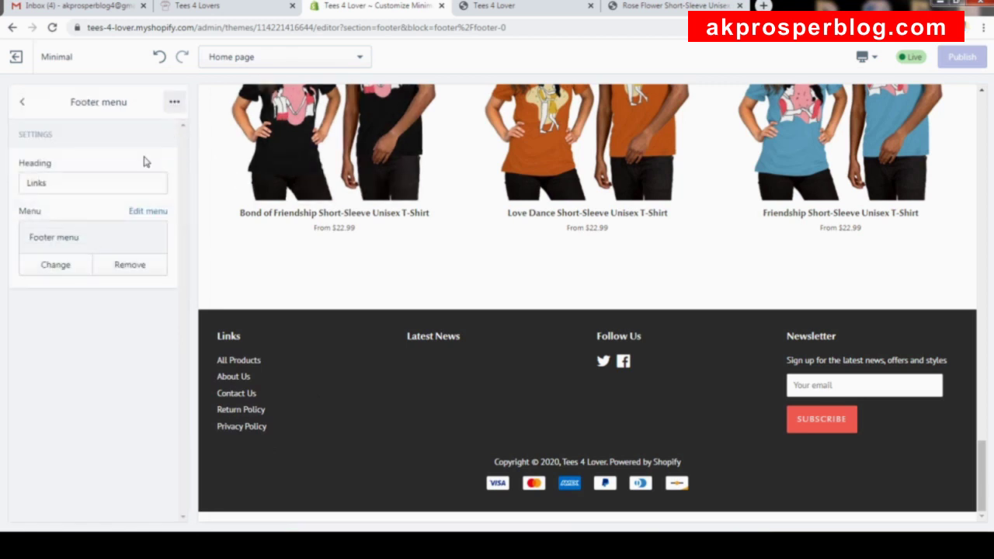
pyautogui.click(25, 102)
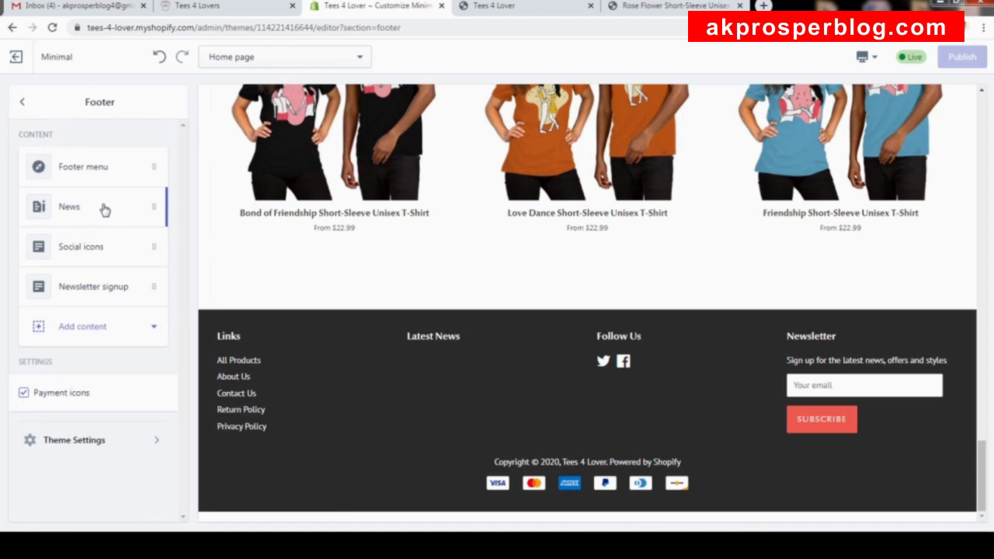
# Remove the News block from the footer, keeping payment icons shown.
pyautogui.click(149, 210)
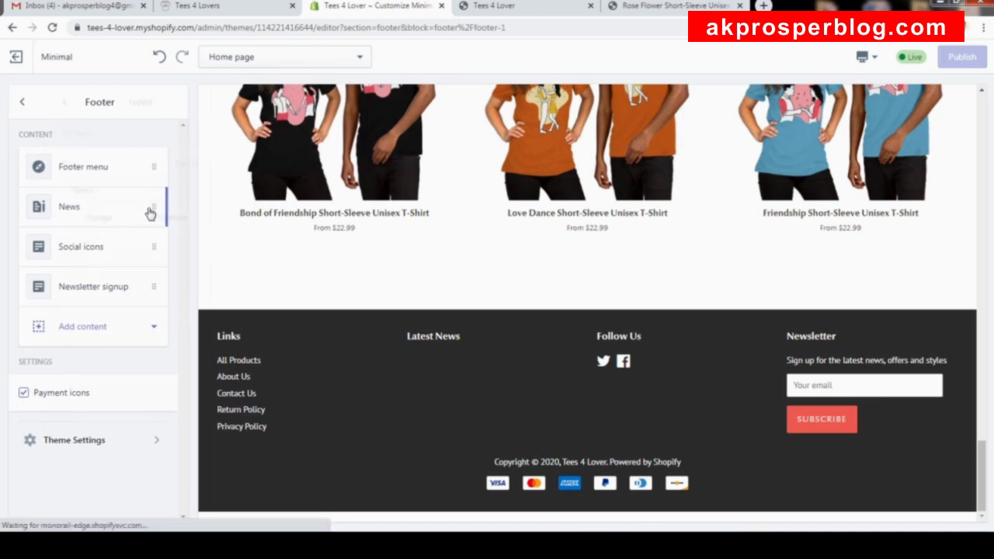
pyautogui.click(174, 103)
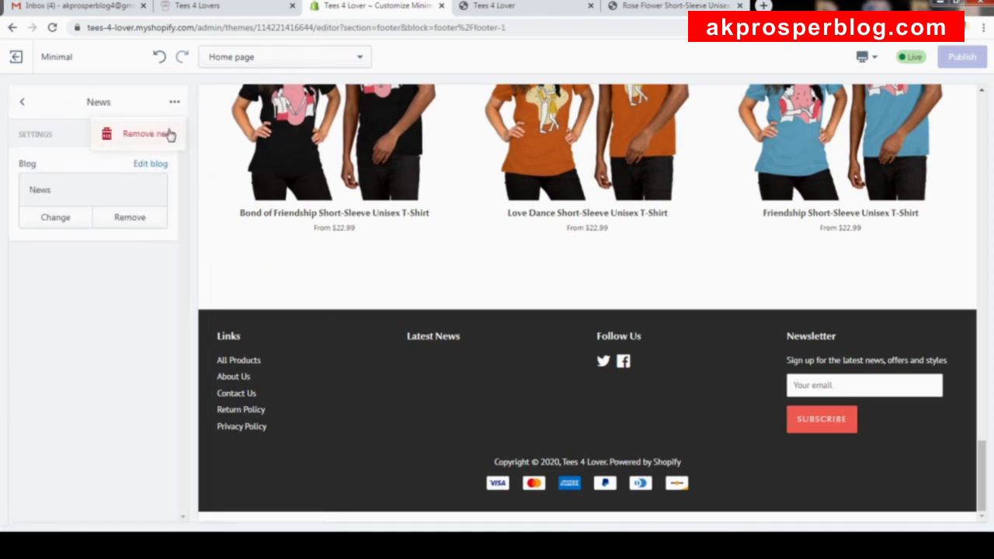
pyautogui.click(165, 133)
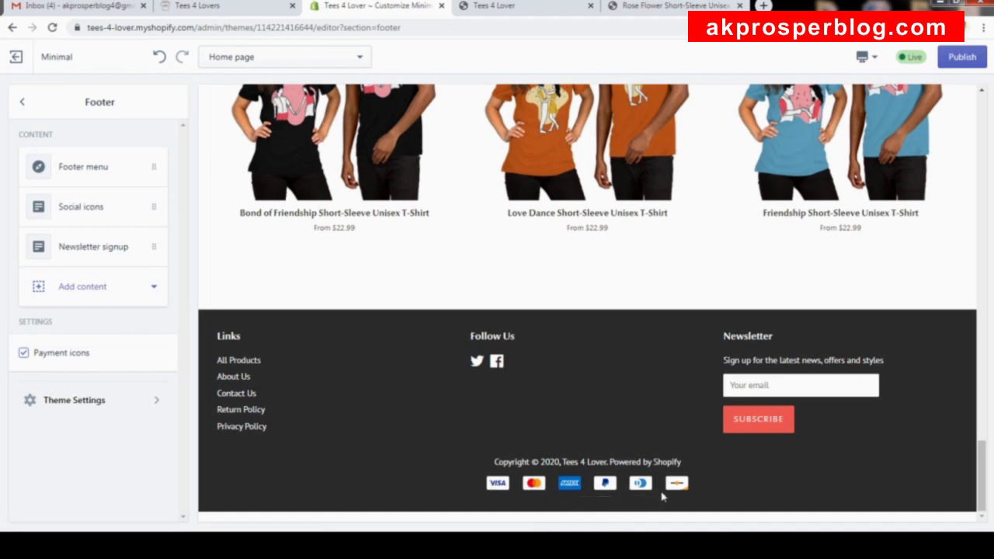
pyautogui.click(58, 358)
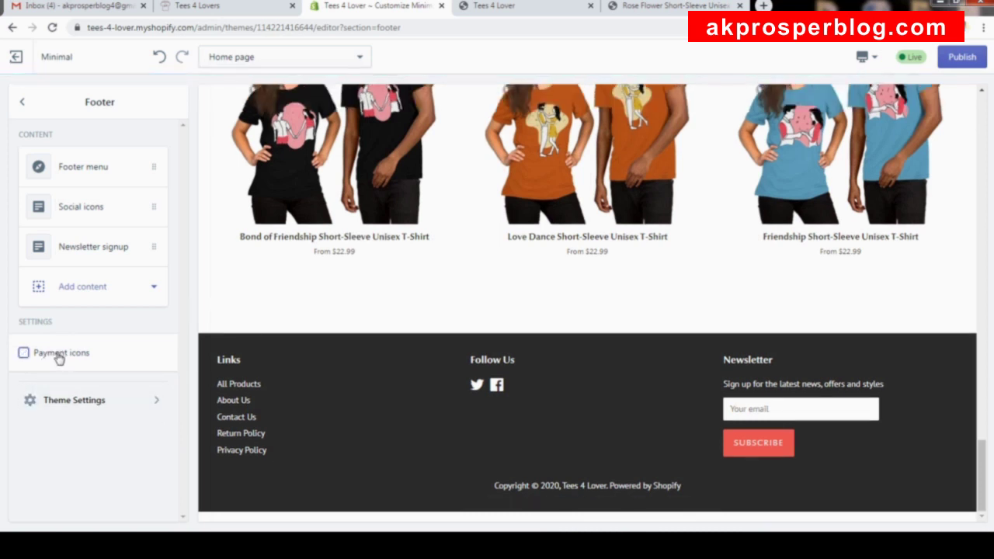
pyautogui.click(59, 358)
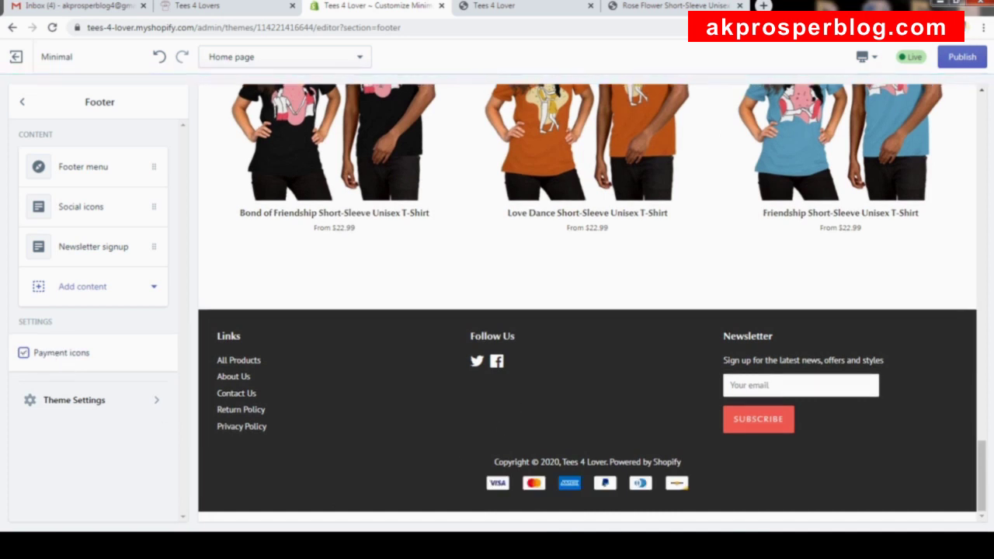
# Publish the footer changes to the live Minimal theme and check the preview footer.
pyautogui.click(963, 59)
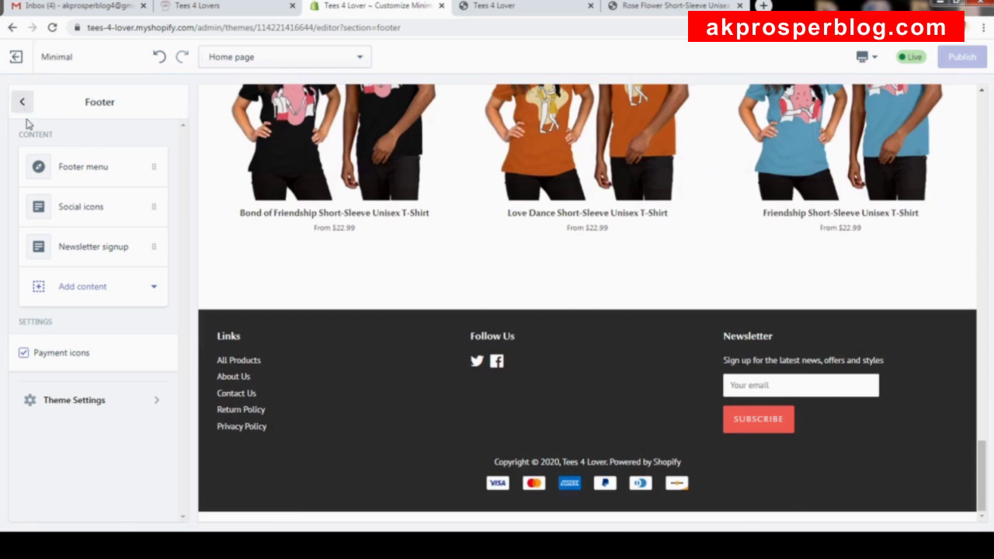
pyautogui.scroll(5, 457, 175)
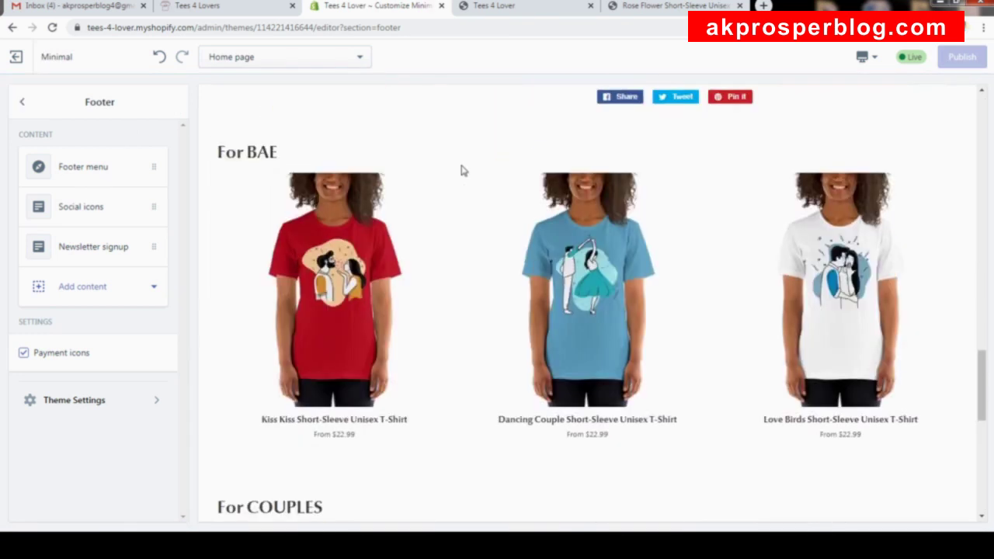
pyautogui.scroll(2, 456, 169)
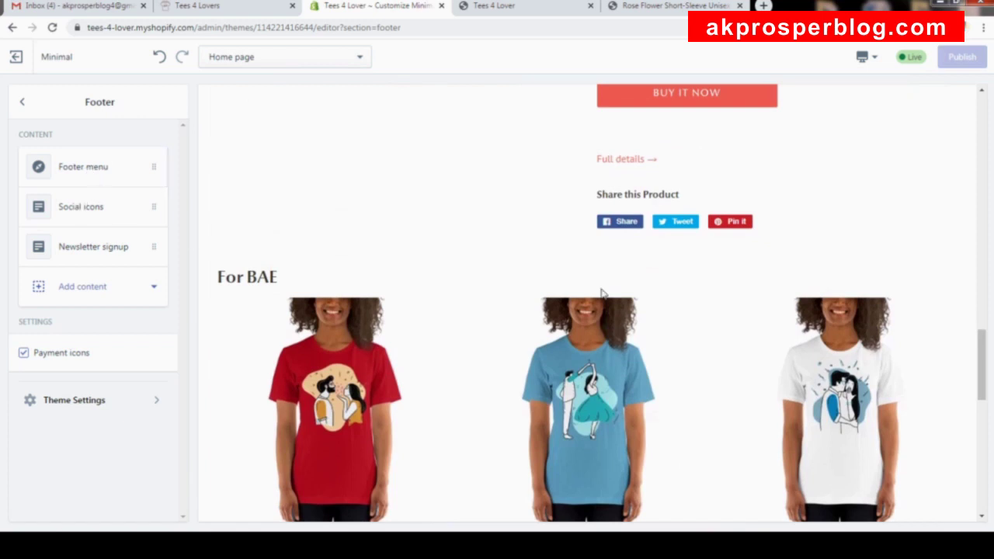
pyautogui.scroll(-10, 617, 279)
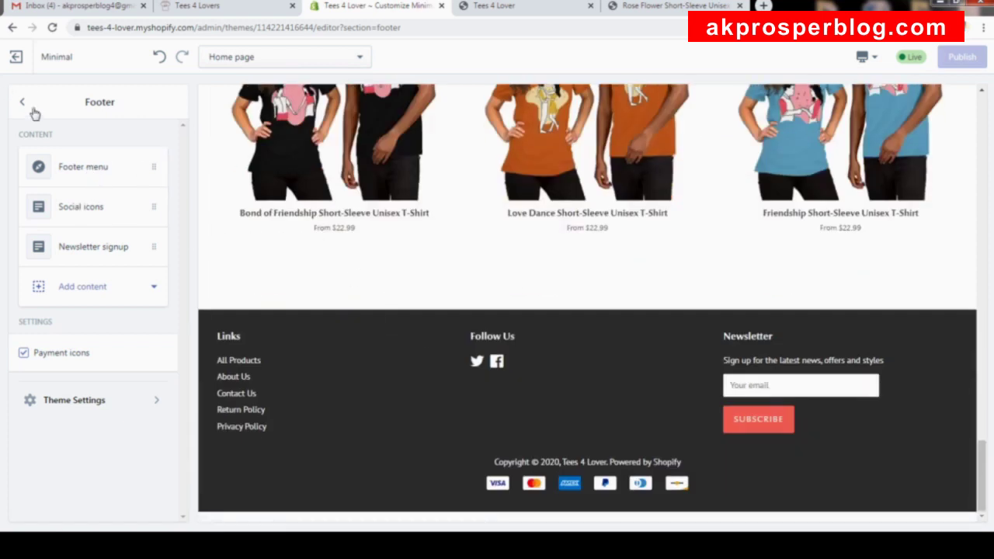
pyautogui.click(24, 103)
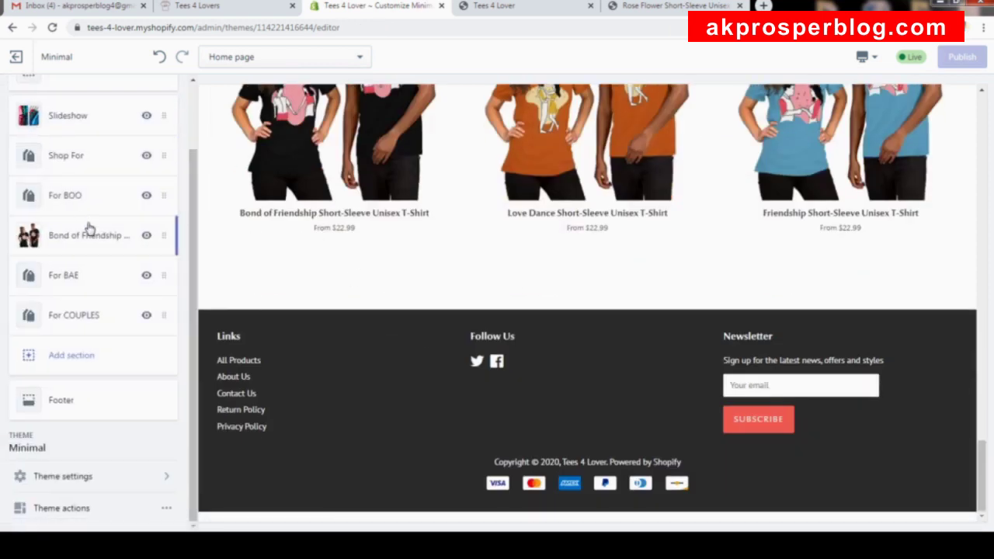
# Reload the live storefront and scroll through it to check the published footer.
pyautogui.scroll(1, 104, 205)
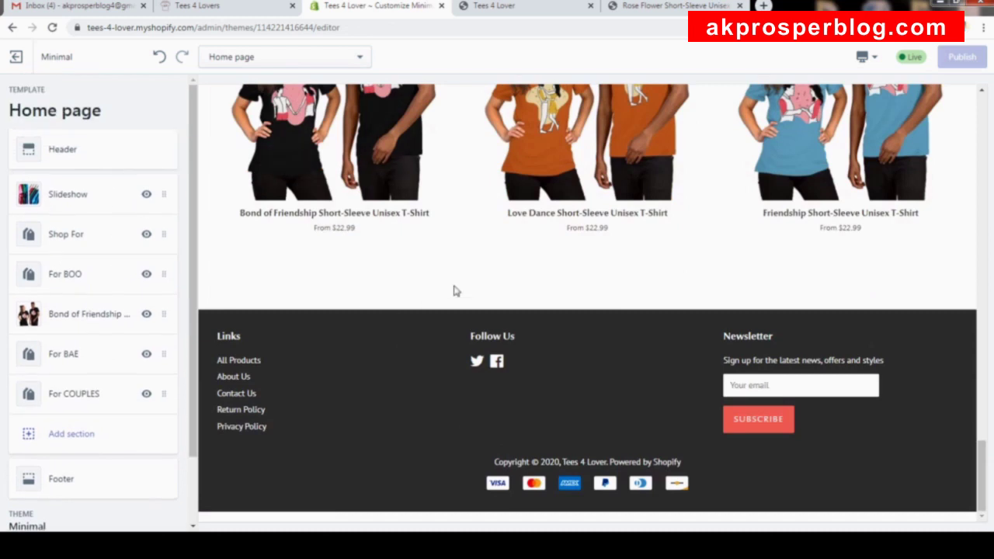
pyautogui.click(530, 12)
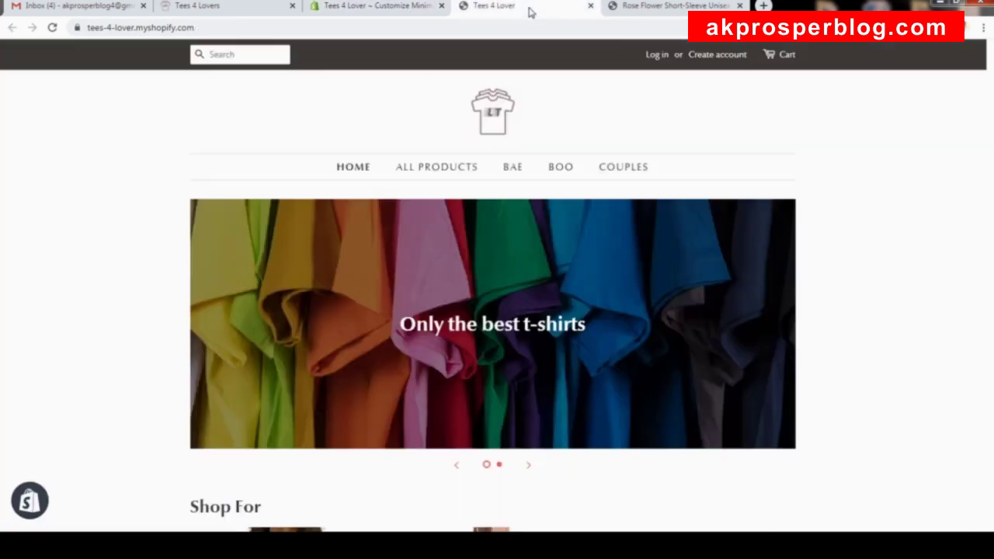
pyautogui.click(53, 27)
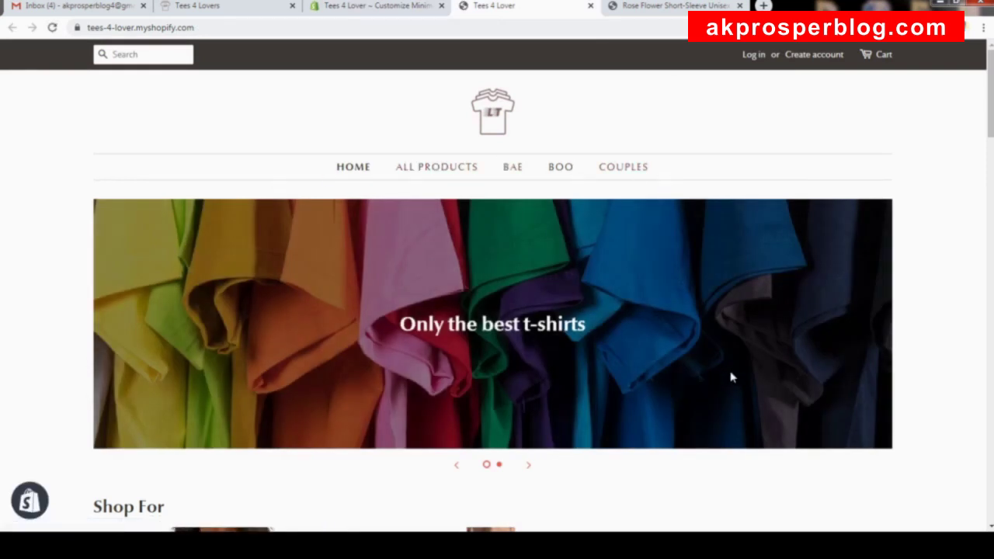
pyautogui.moveTo(991, 132); pyautogui.dragTo(991, 203)
pyautogui.scroll(-10, 970, 306)
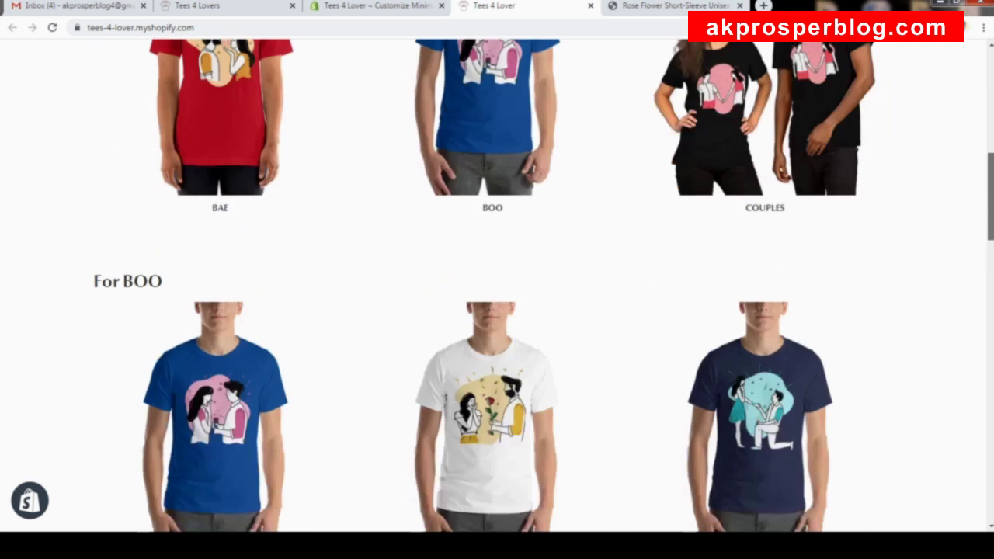
pyautogui.scroll(-10, 960, 357)
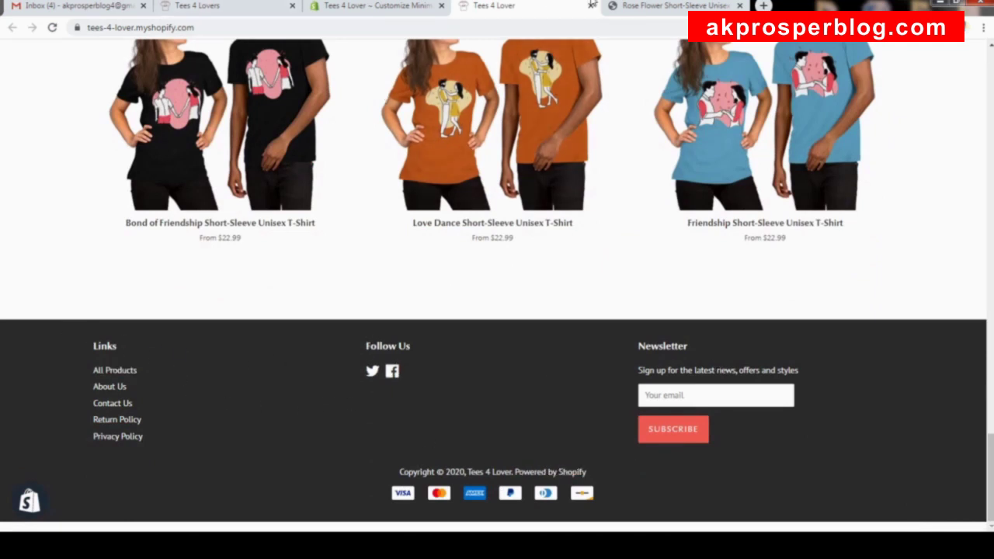
# Return to the theme editor and scroll back to the top.
pyautogui.click(413, 14)
pyautogui.scroll(5, 396, 132)
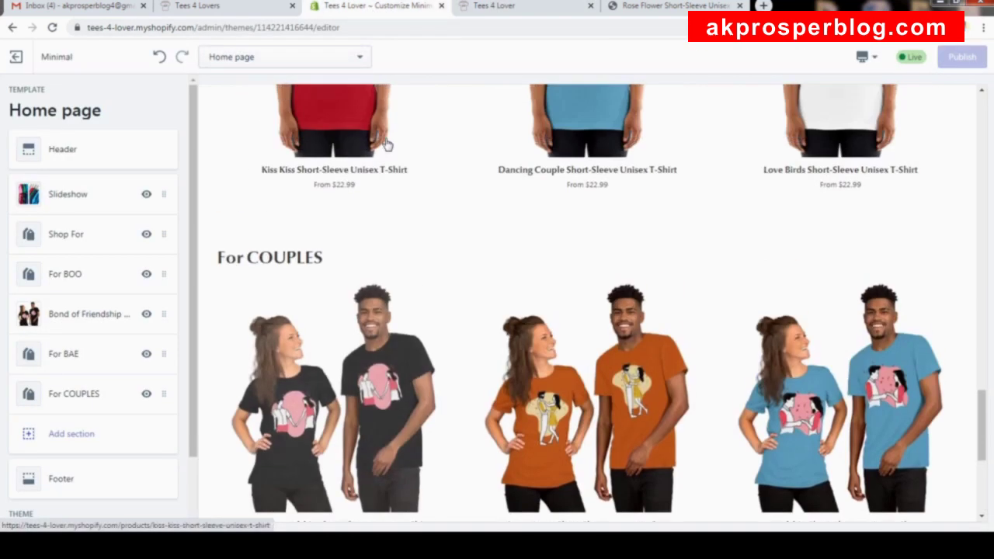
pyautogui.scroll(8, 440, 224)
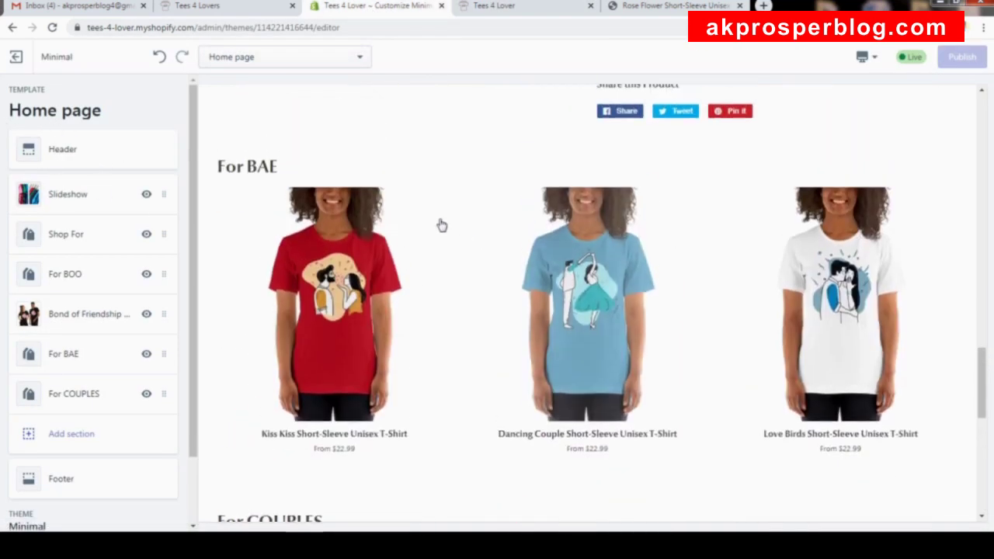
pyautogui.scroll(10, 428, 211)
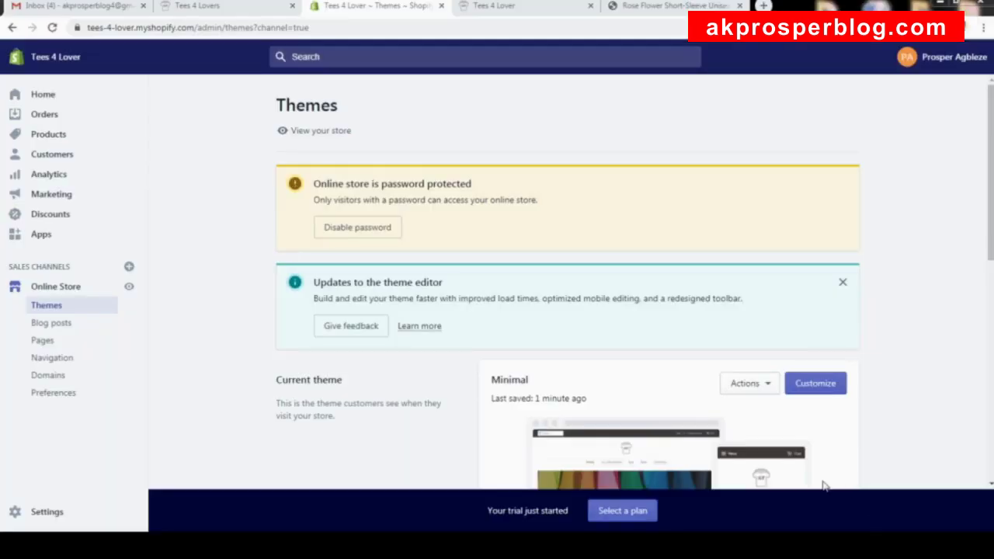
pyautogui.click(109, 29)
pyautogui.click(183, 27)
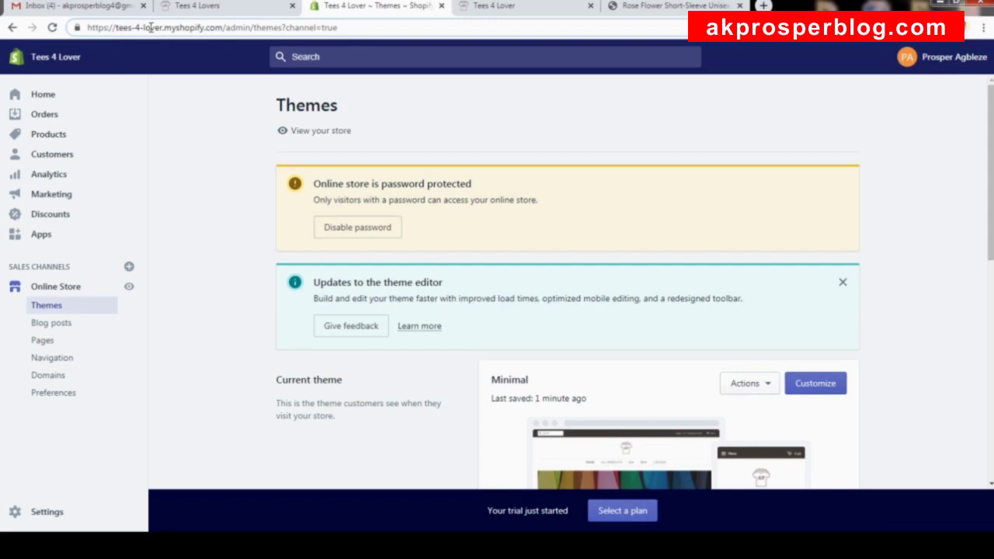
pyautogui.click(525, 7)
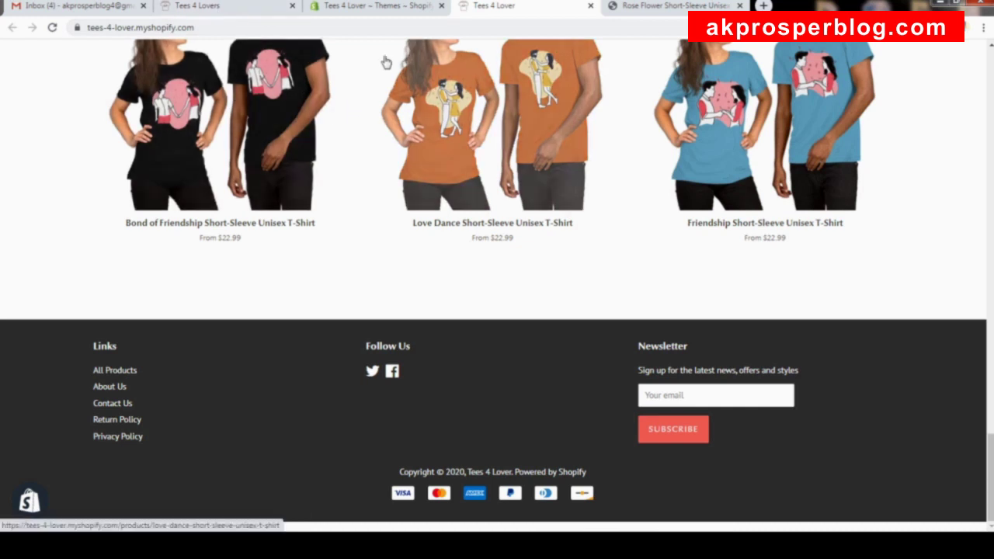
pyautogui.click(360, 7)
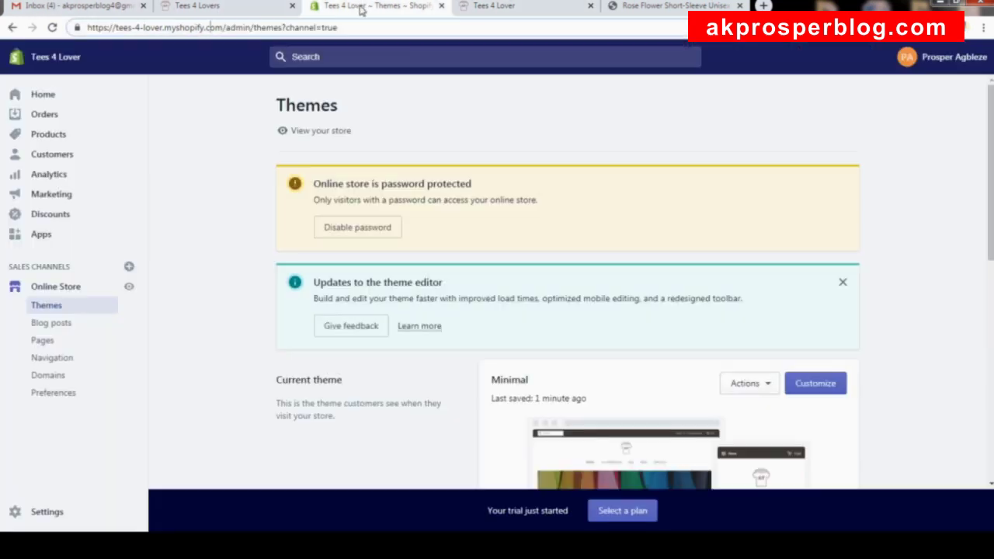
# Check the primary domain tees-4-lover.myshopify.com under Domains, then start buying a new domain.
pyautogui.click(59, 381)
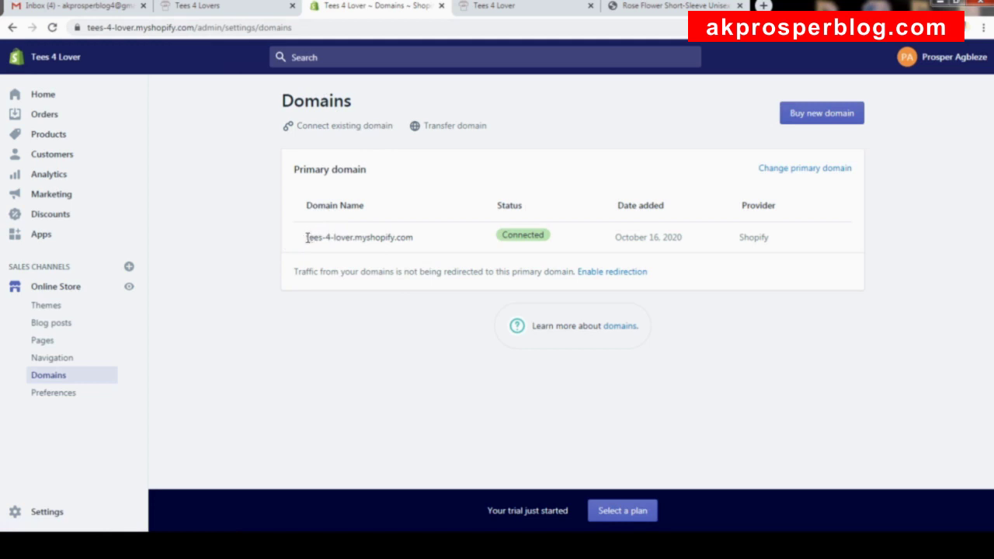
pyautogui.moveTo(306, 238)
pyautogui.mouseDown()
pyautogui.moveTo(416, 250)
pyautogui.moveTo(313, 239)
pyautogui.mouseUp()
pyautogui.click(418, 243)
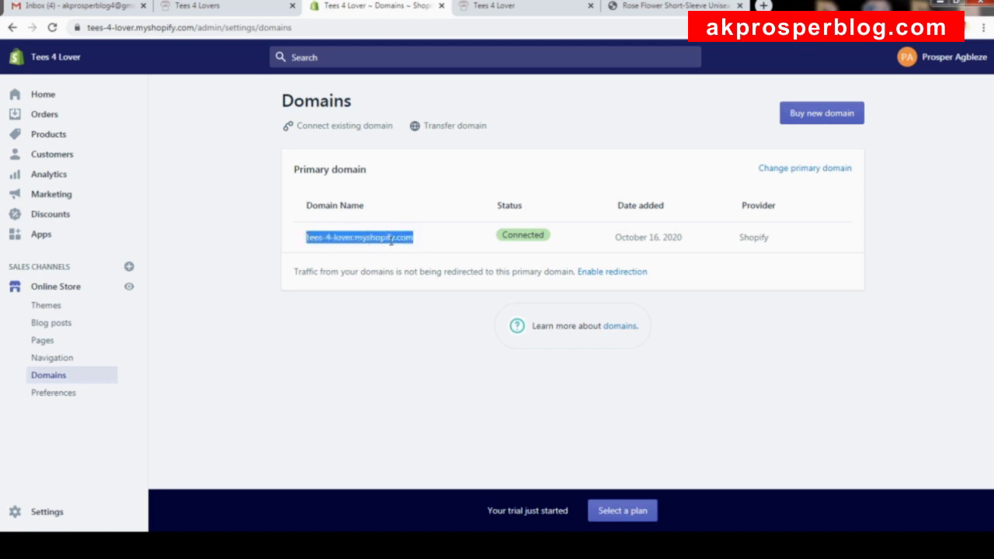
pyautogui.click(392, 241)
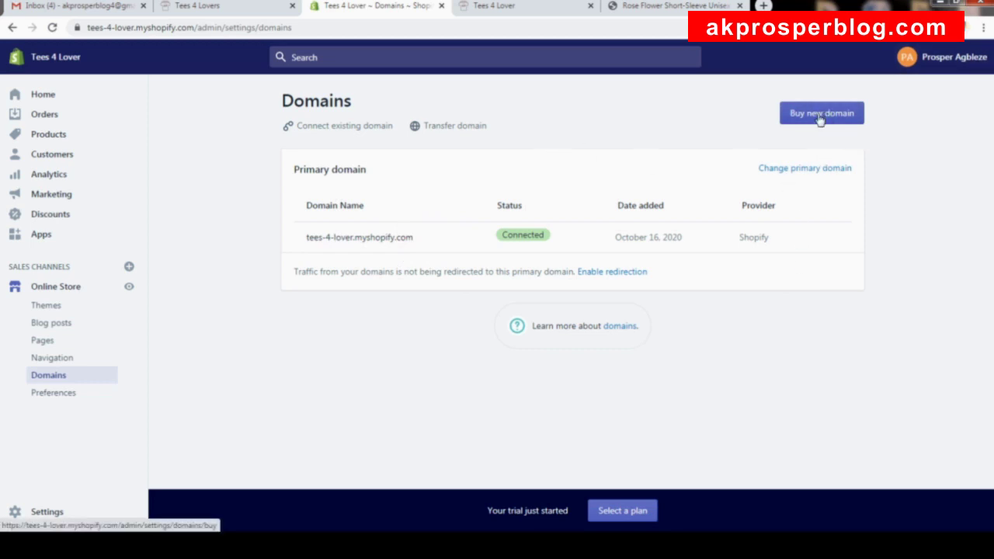
pyautogui.click(819, 115)
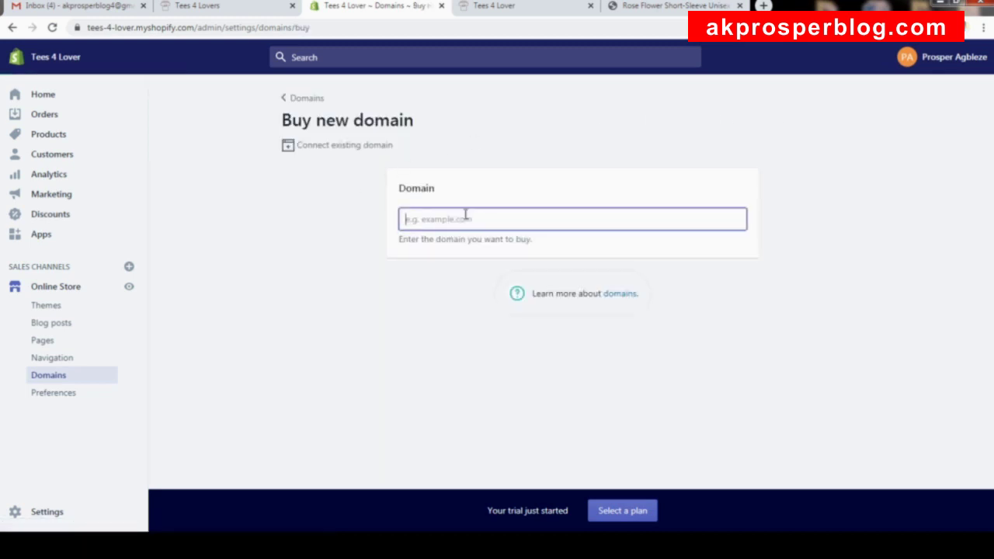
# Search for TeesforLovers.com and buy it at $14 USD/year.
pyautogui.write('Tees')
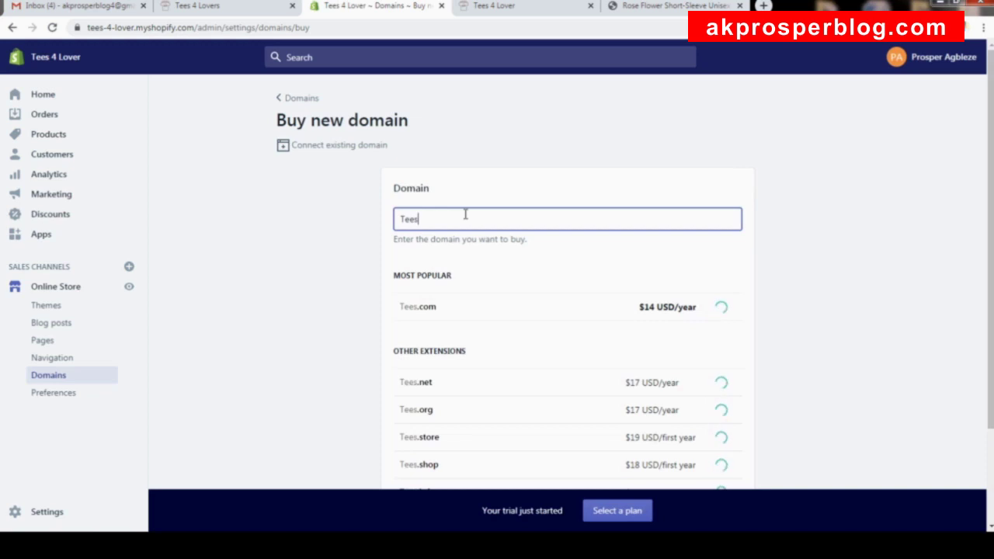
pyautogui.write('4Lovers.c')
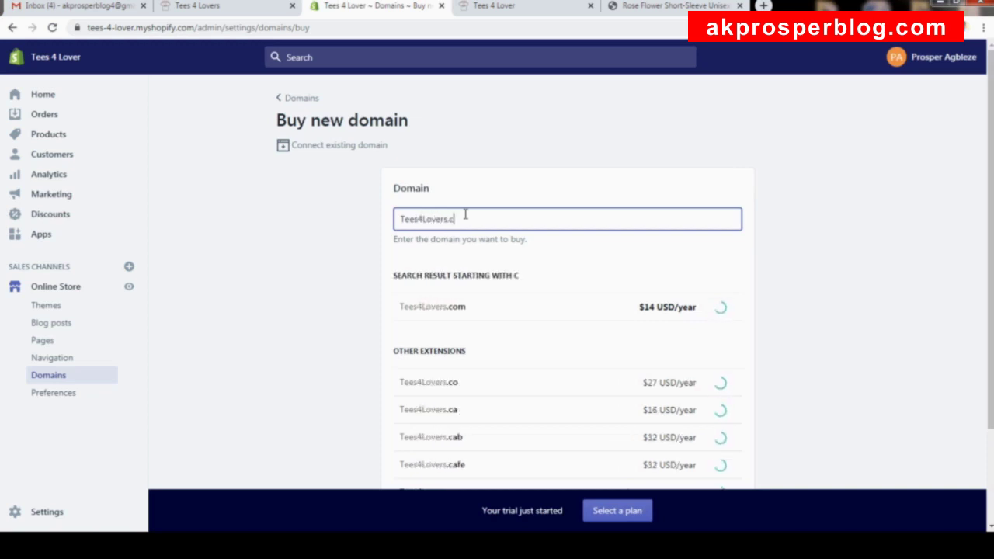
pyautogui.write('om')
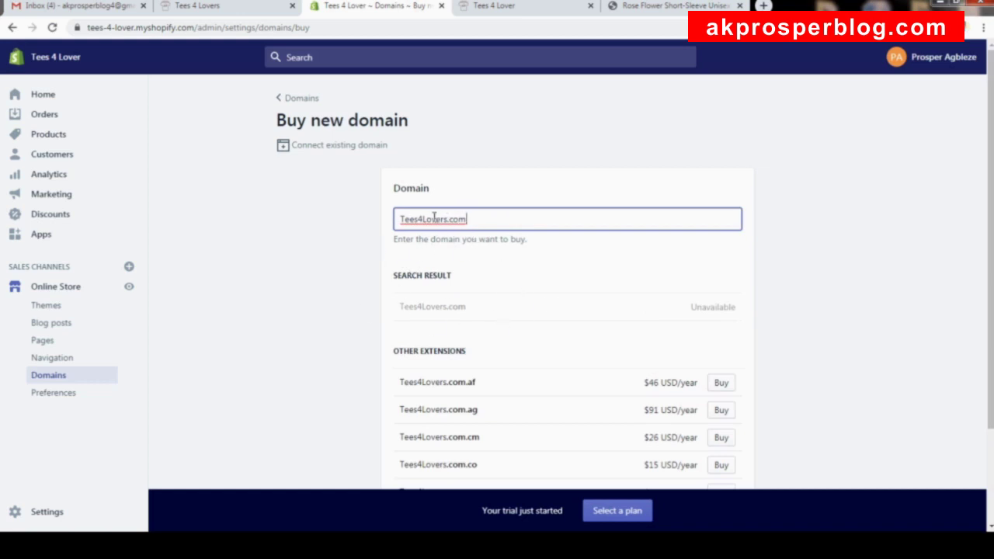
pyautogui.scroll(-2, 453, 208)
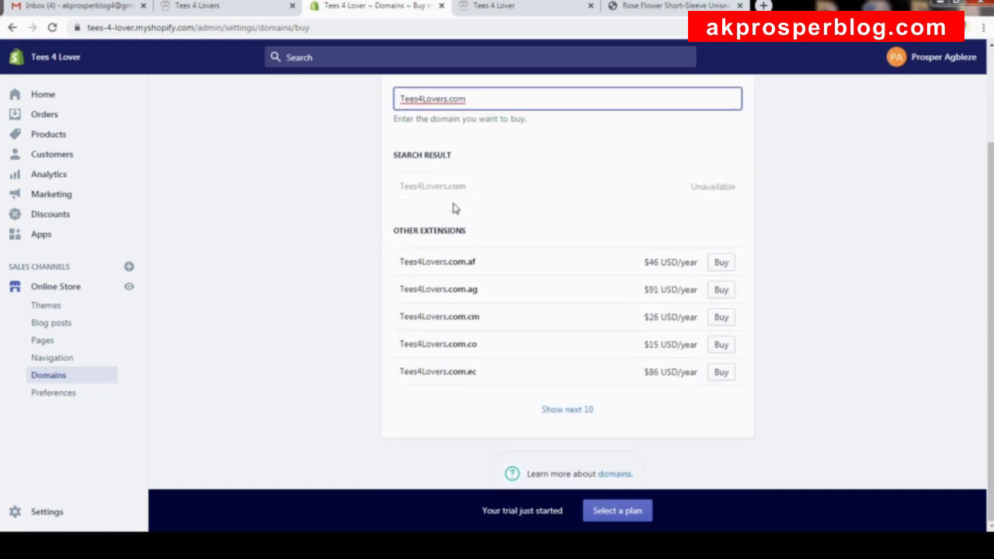
pyautogui.click(425, 98)
pyautogui.press('BackSpace')
pyautogui.write('for')
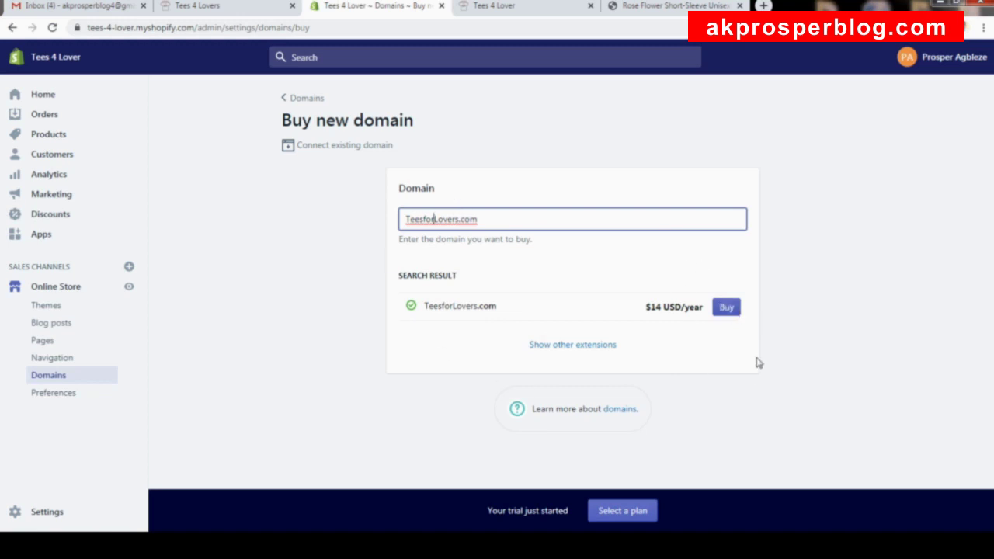
pyautogui.click(728, 307)
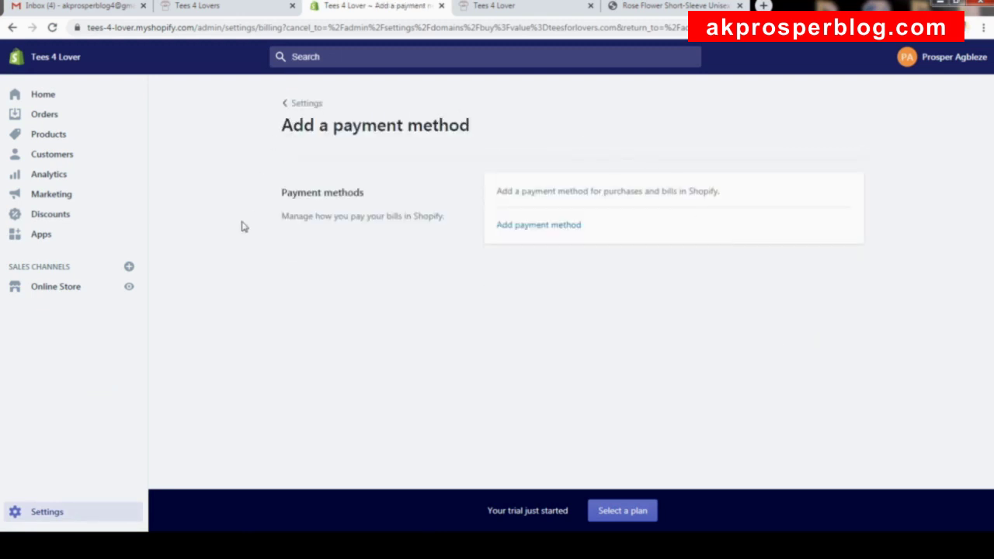
# Look at the Credit card payment method form, then close it without adding a card.
pyautogui.click(550, 227)
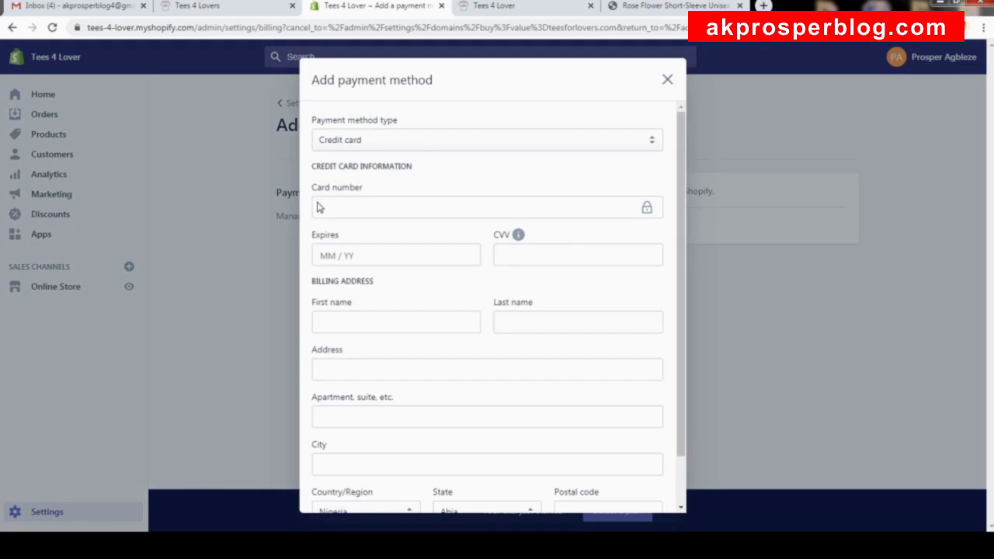
pyautogui.click(431, 145)
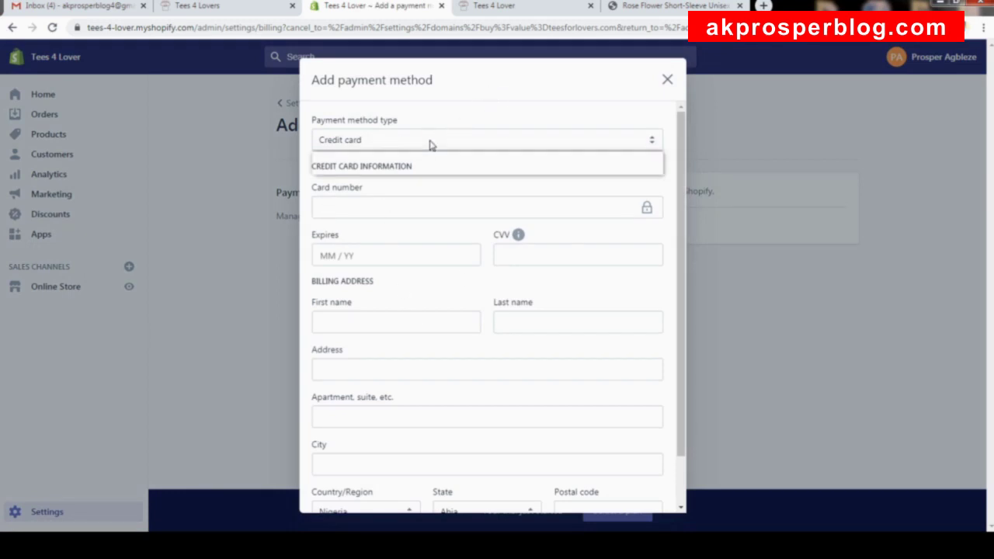
pyautogui.click(532, 138)
pyautogui.scroll(-1, 681, 222)
pyautogui.scroll(-1, 681, 221)
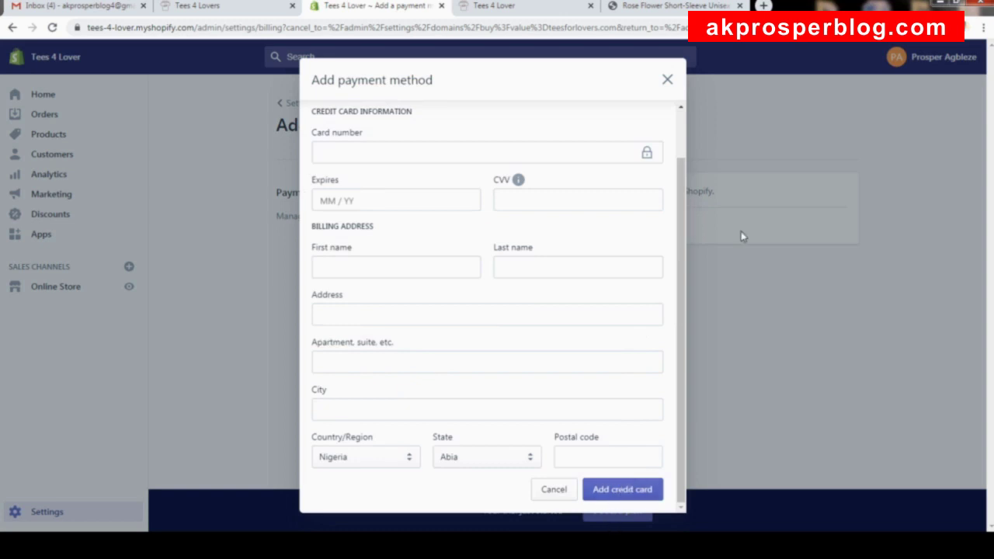
pyautogui.click(668, 80)
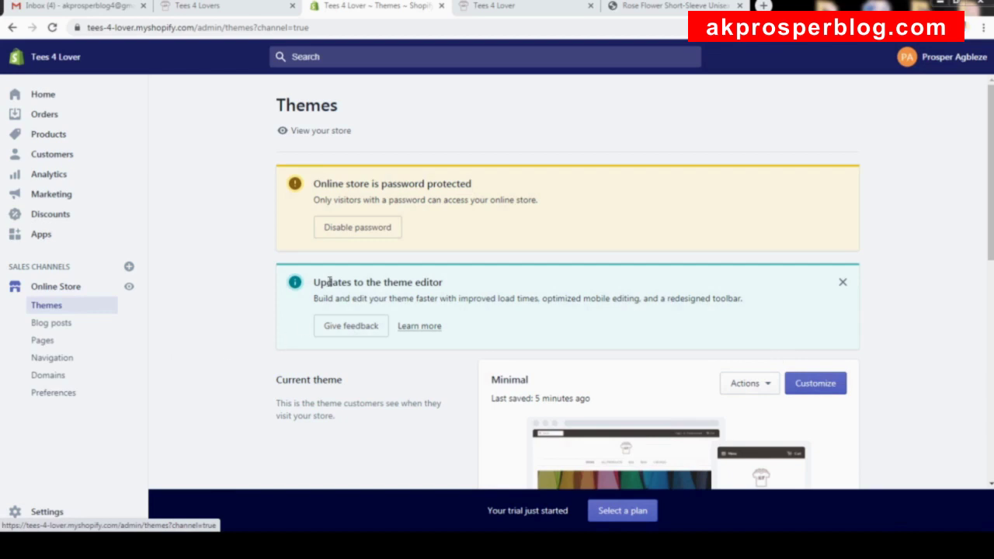
# Reload the Rose Flower T-Shirt page, hide the preview bar, and test Buy It Now checkout.
pyautogui.click(520, 6)
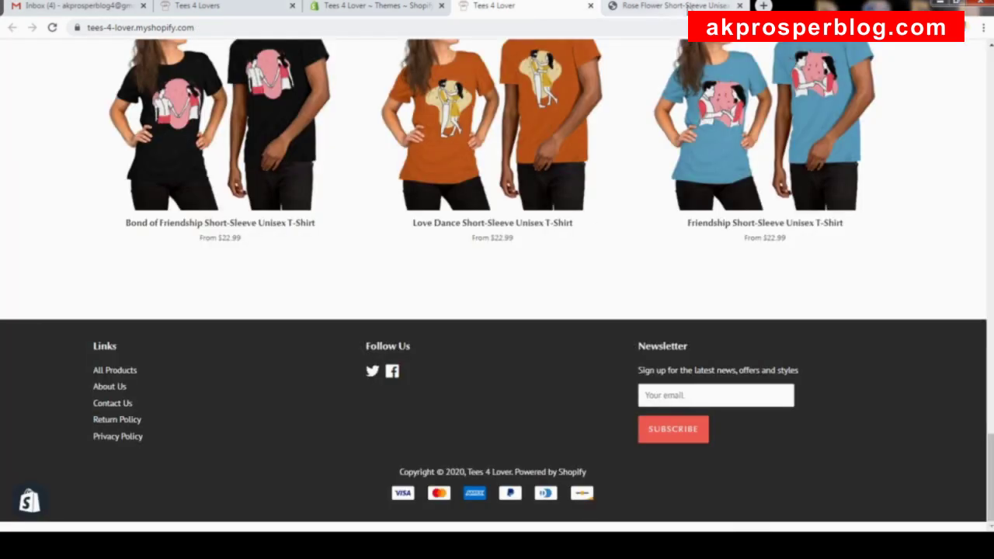
pyautogui.click(668, 6)
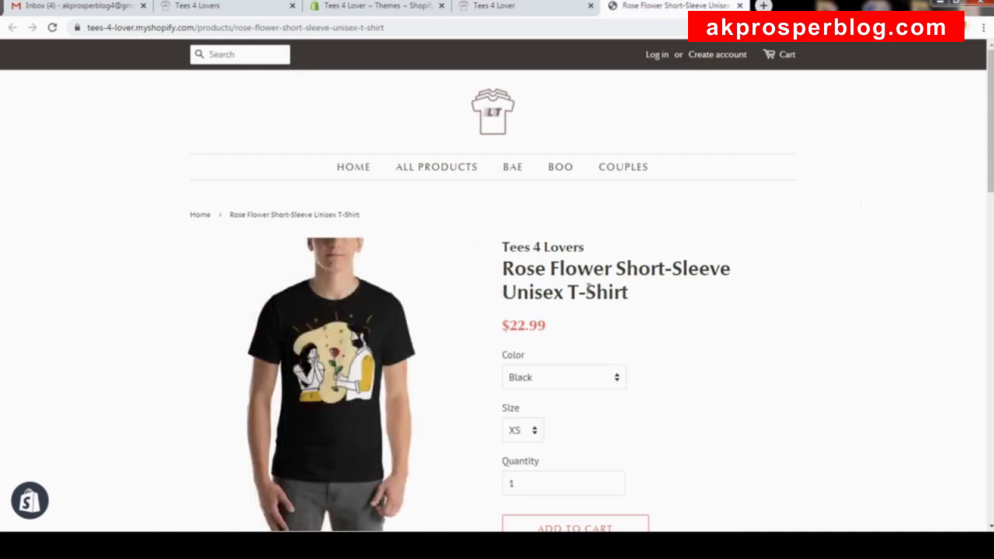
pyautogui.click(52, 27)
pyautogui.scroll(-6, 388, 214)
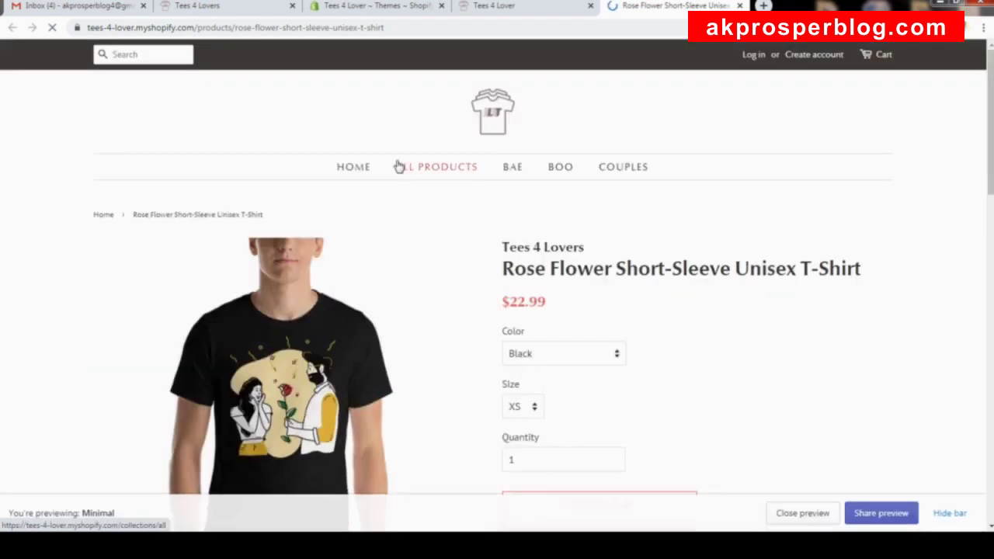
pyautogui.scroll(-3, 396, 166)
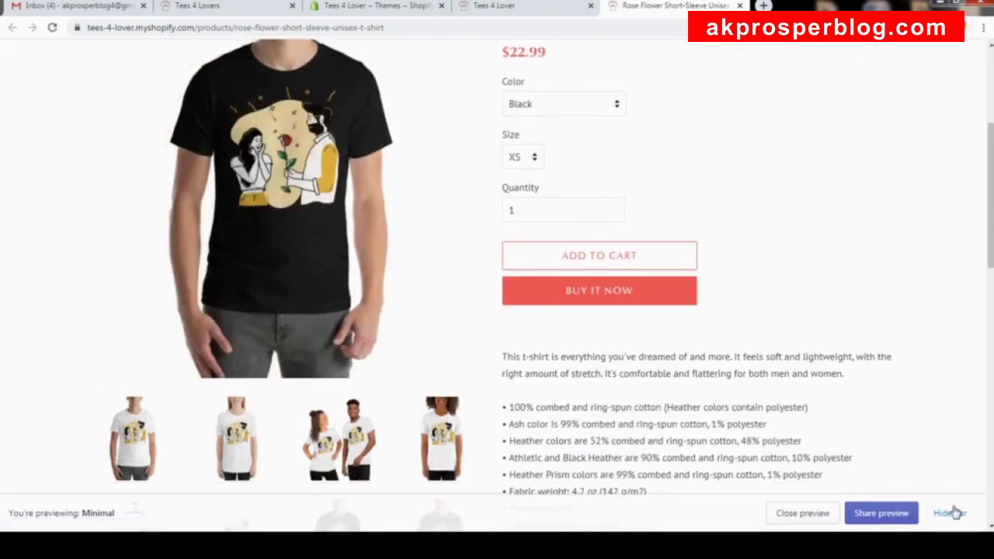
pyautogui.click(954, 513)
pyautogui.scroll(3, 617, 191)
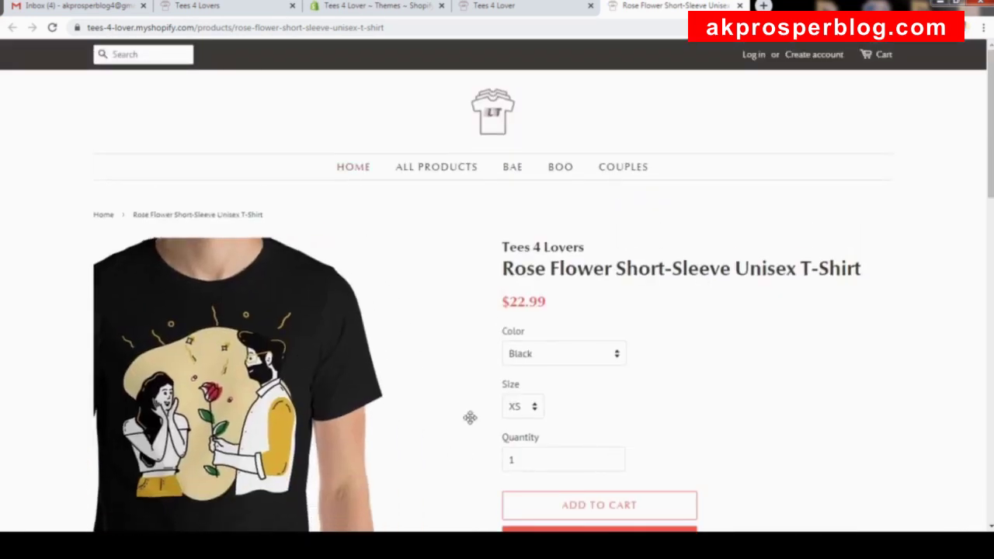
pyautogui.scroll(-1, 844, 371)
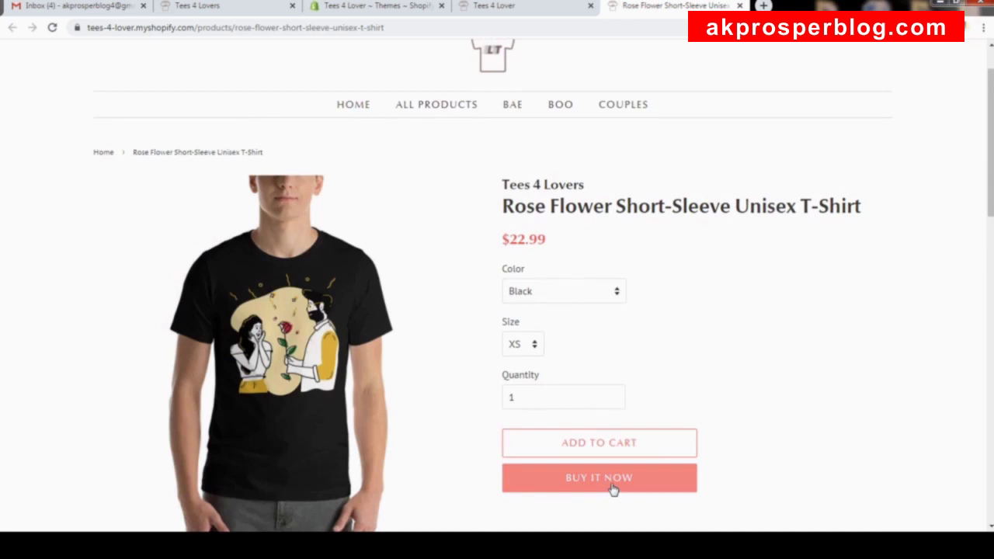
pyautogui.click(614, 487)
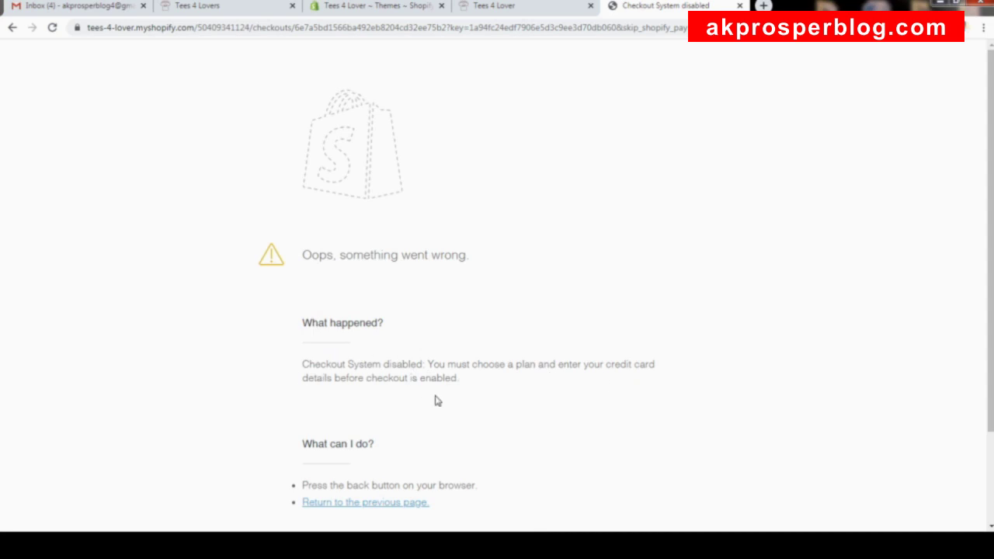
# Return to the Tees 4 Lover storefront, copy its URL, and open a separate Opera window.
pyautogui.scroll(-3, 458, 363)
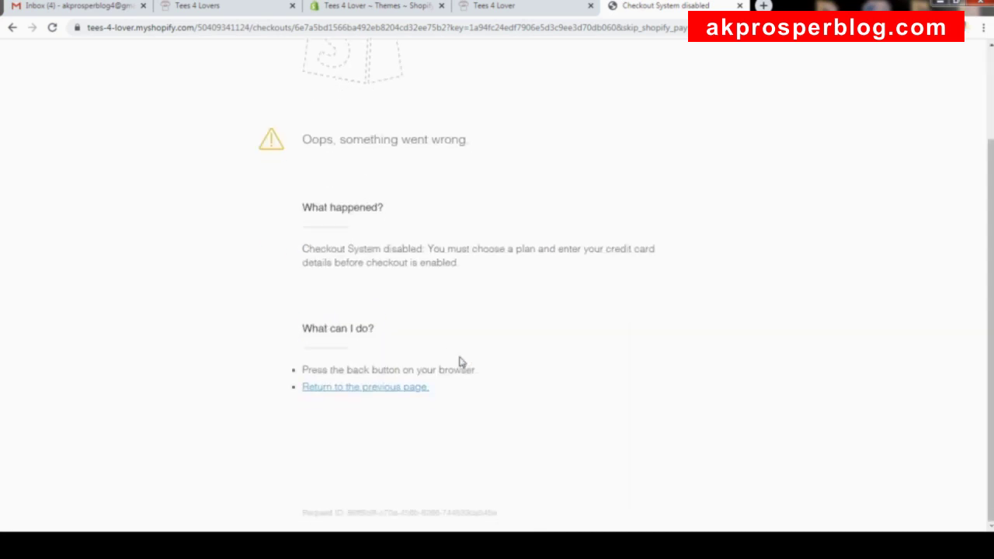
pyautogui.scroll(3, 460, 362)
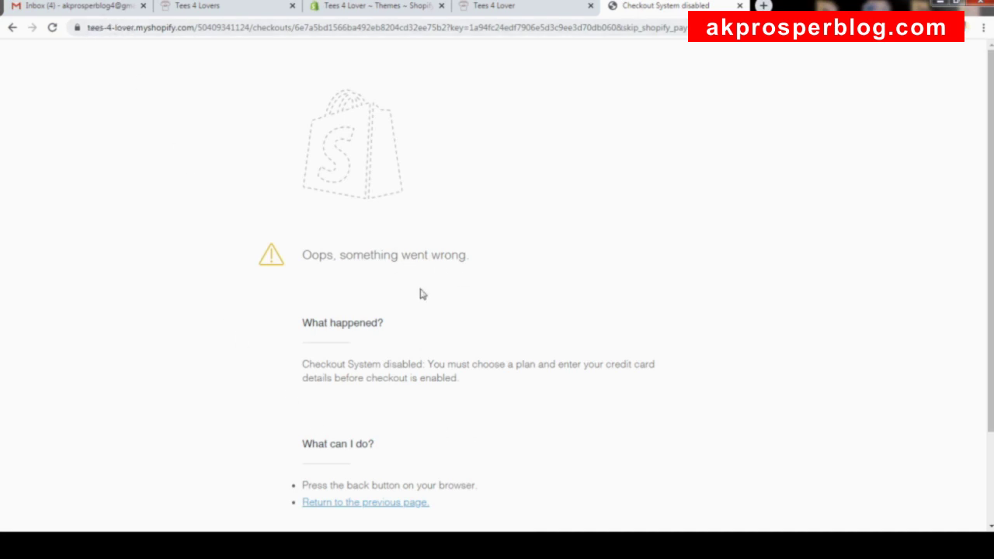
pyautogui.click(533, 7)
pyautogui.scroll(5, 544, 222)
pyautogui.scroll(5, 529, 222)
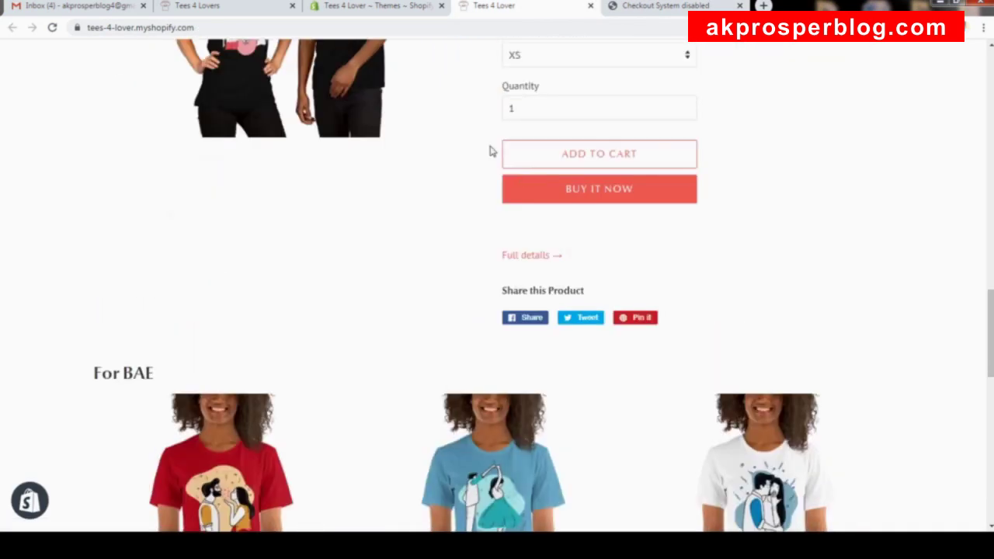
pyautogui.click(210, 30)
pyautogui.hotkey('ctrl', 'c')
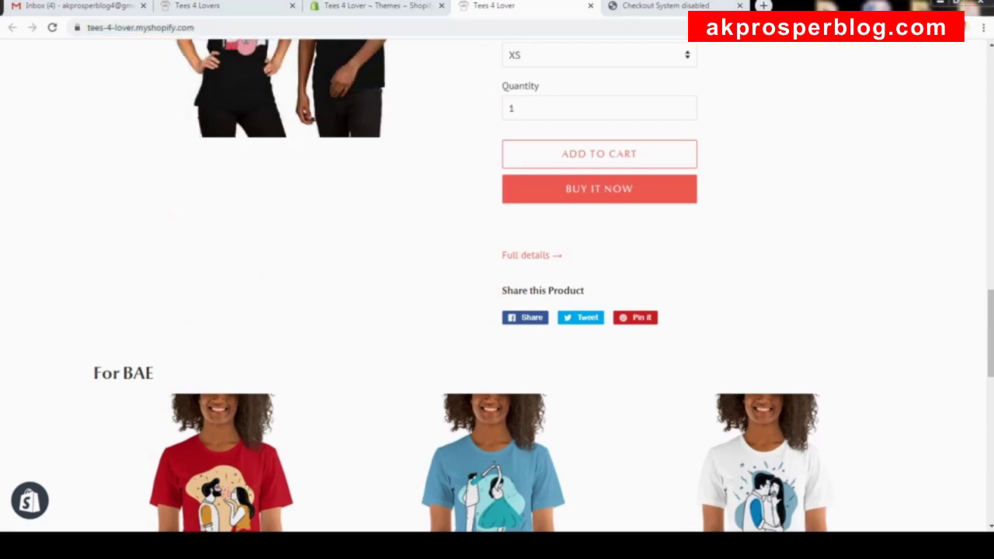
pyautogui.click(630, 195)
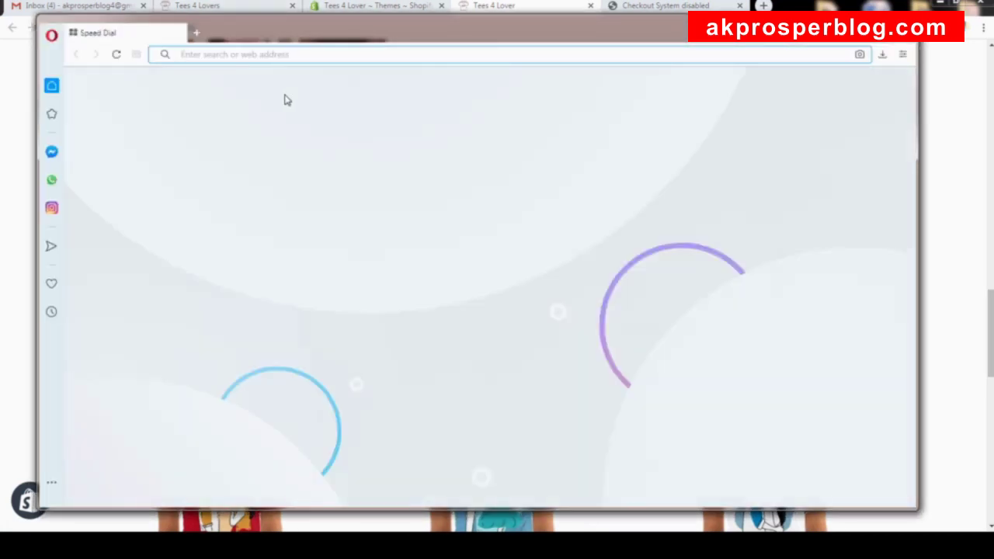
# Load the store URL in Opera and open the password form on the Opening Soon page.
pyautogui.hotkey('ctrl', 'v')
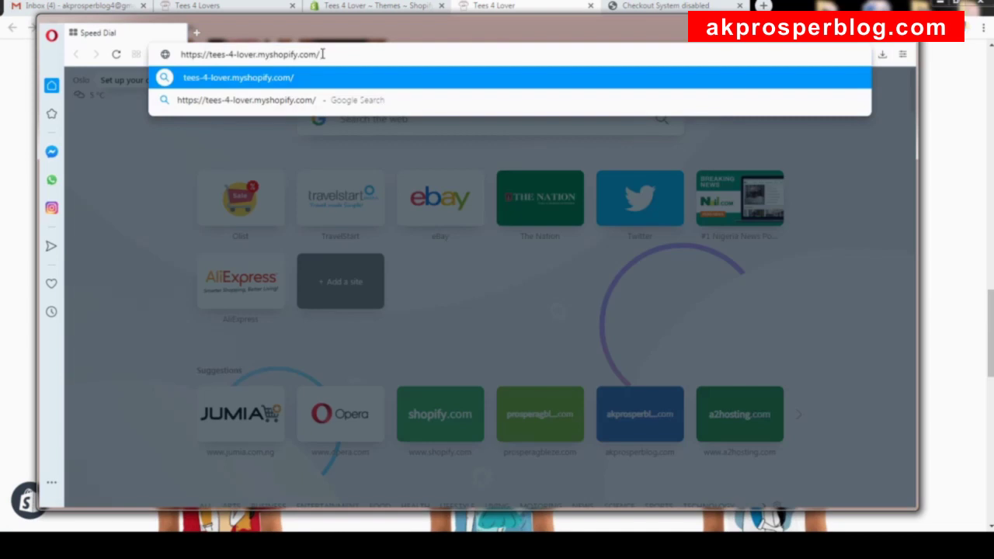
pyautogui.press('Return')
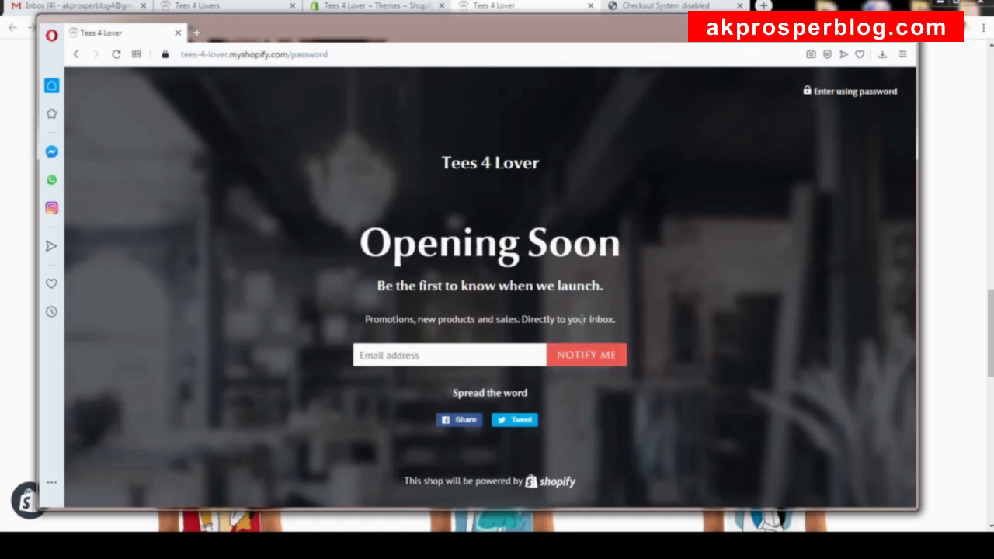
pyautogui.click(860, 92)
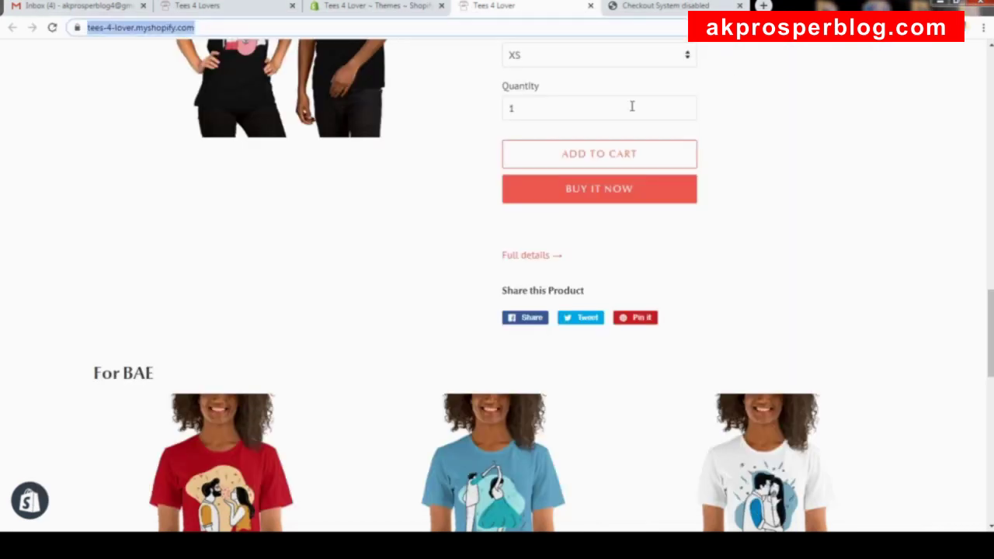
pyautogui.scroll(10, 705, 160)
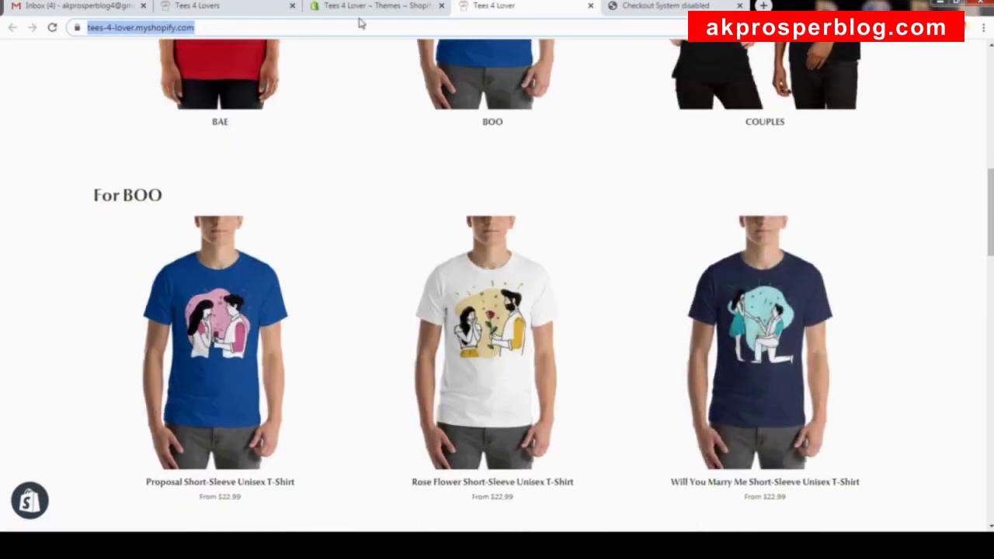
# Compare Basic ($29), Shopify ($79) and Advanced ($299) plans and choose Basic Shopify.
pyautogui.click(375, 6)
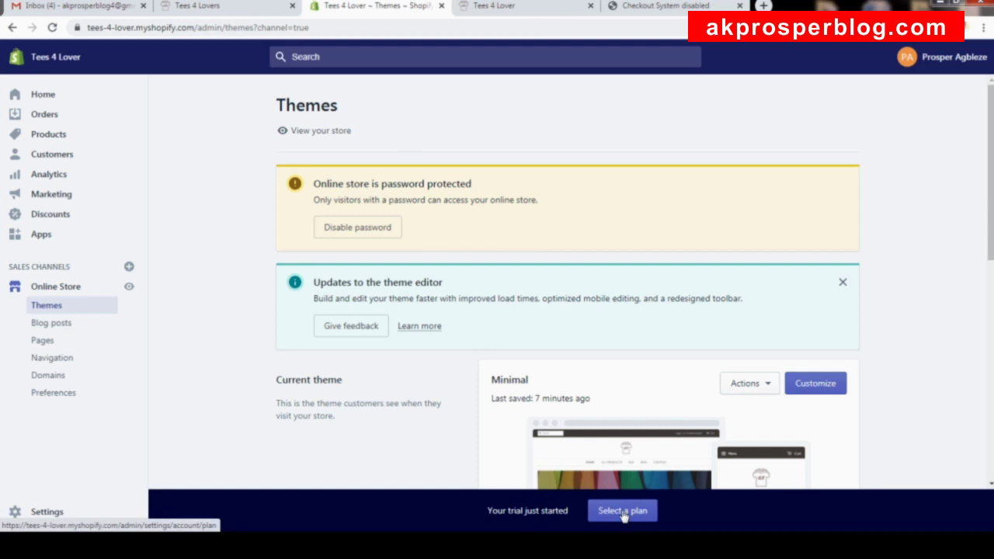
pyautogui.click(623, 512)
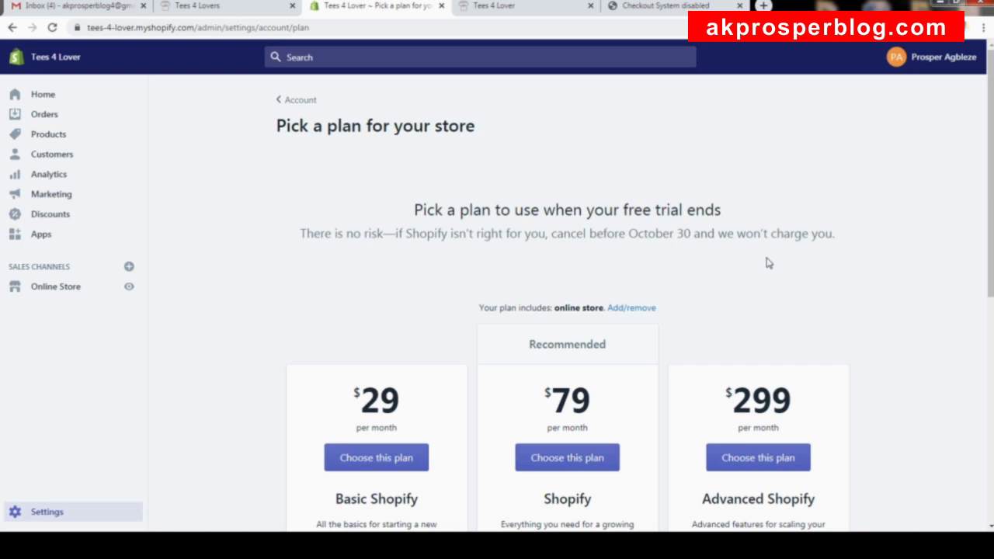
pyautogui.scroll(-2, 765, 264)
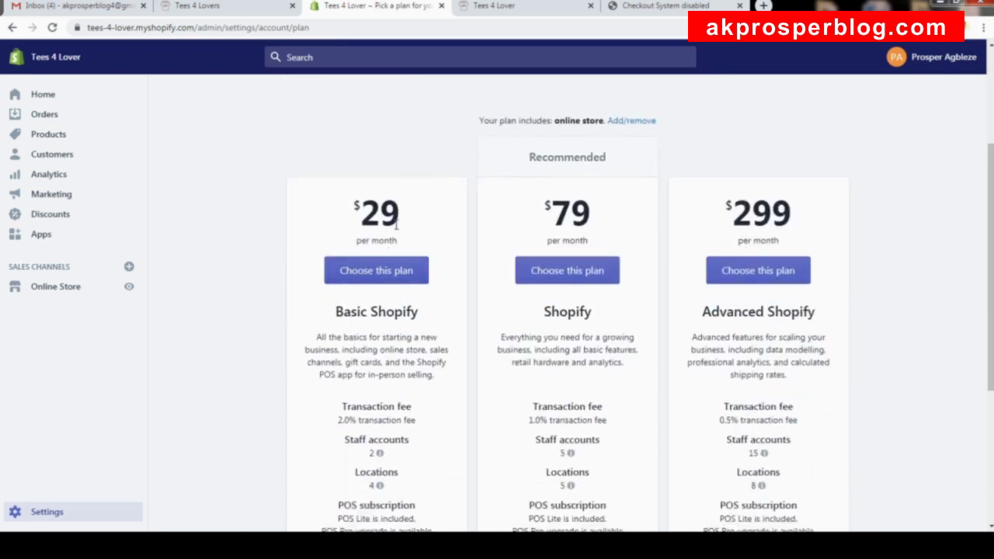
pyautogui.scroll(-1, 407, 247)
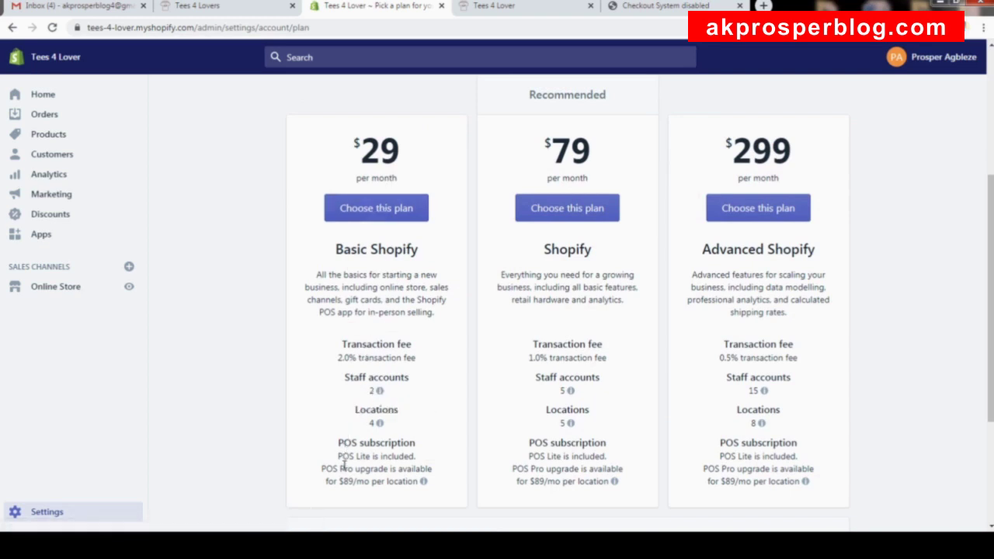
pyautogui.moveTo(383, 392)
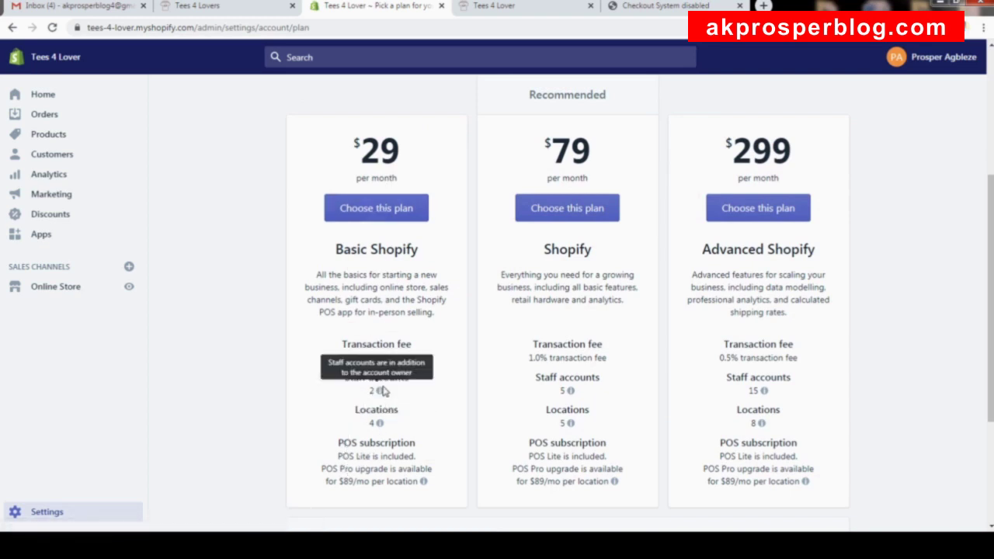
pyautogui.moveTo(380, 423)
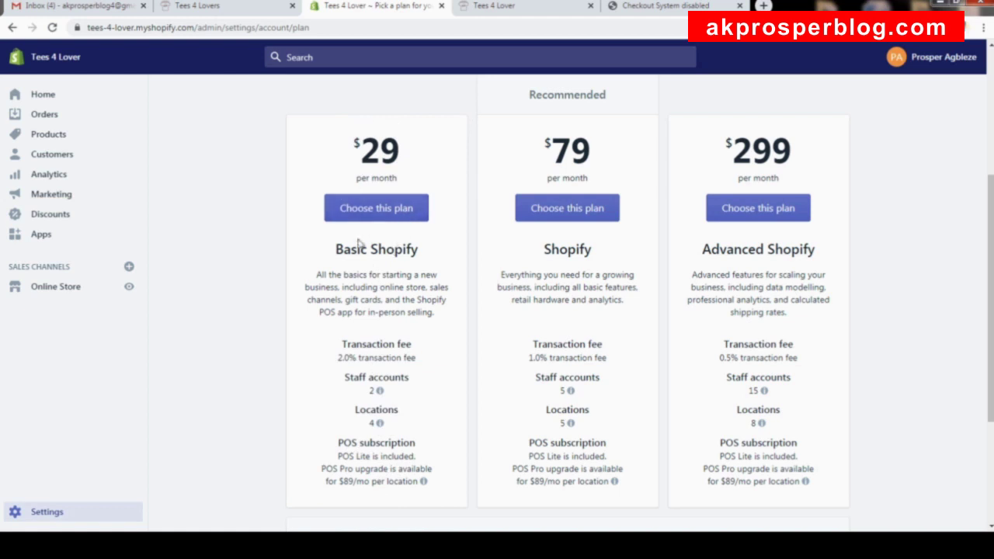
pyautogui.click(384, 215)
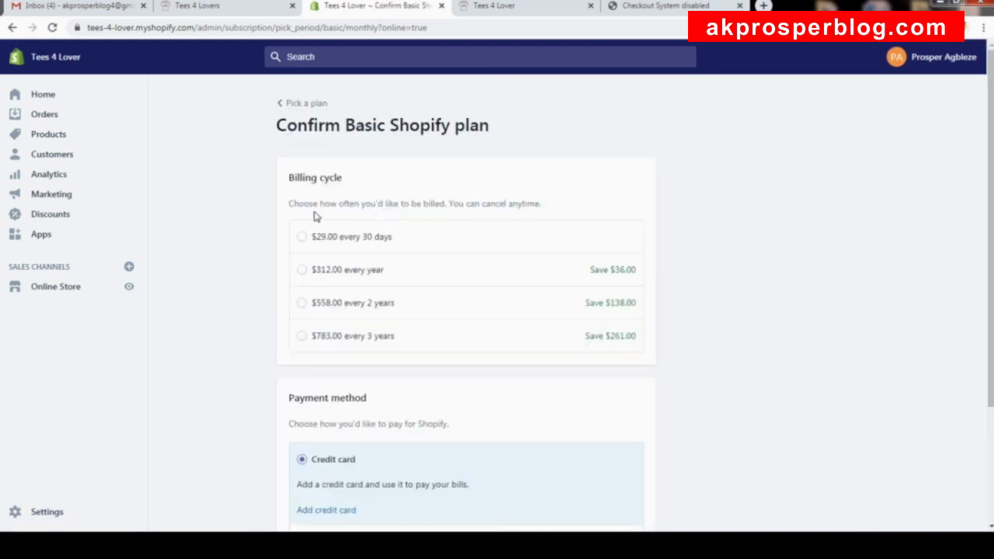
# Select the $29.00 every 30 days billing cycle for Basic Shopify.
pyautogui.click(361, 240)
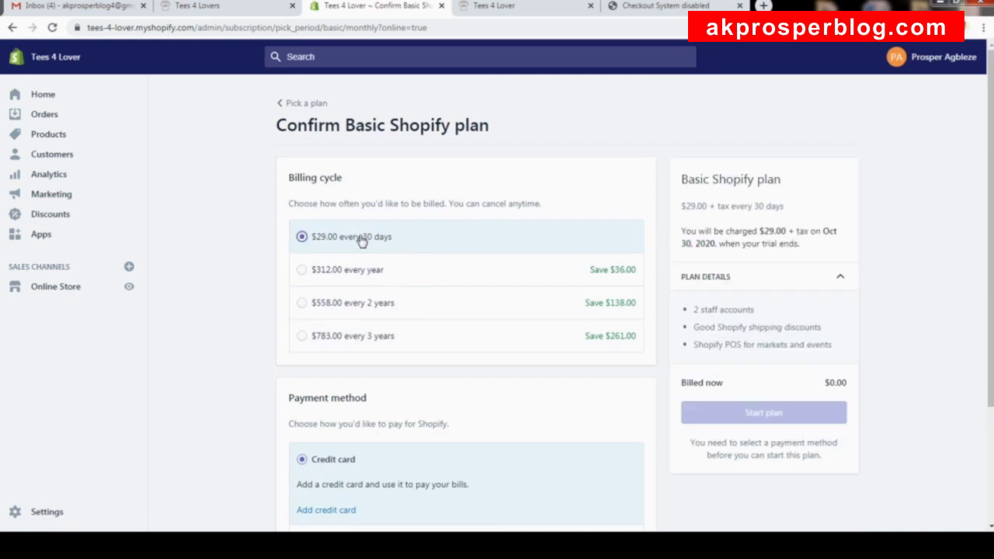
pyautogui.scroll(-2, 363, 240)
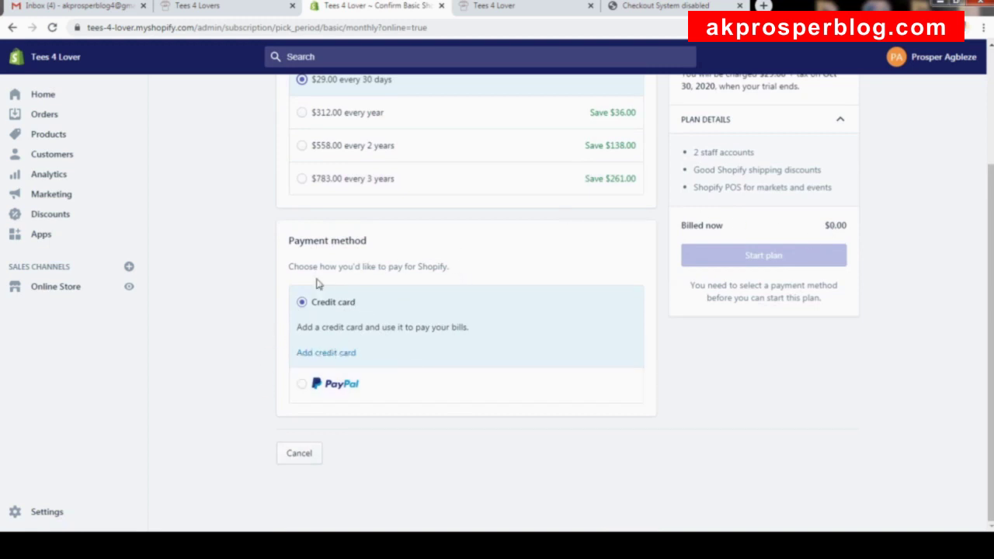
# Add a new credit card, with card number and billing name and address, as payment method.
pyautogui.click(326, 360)
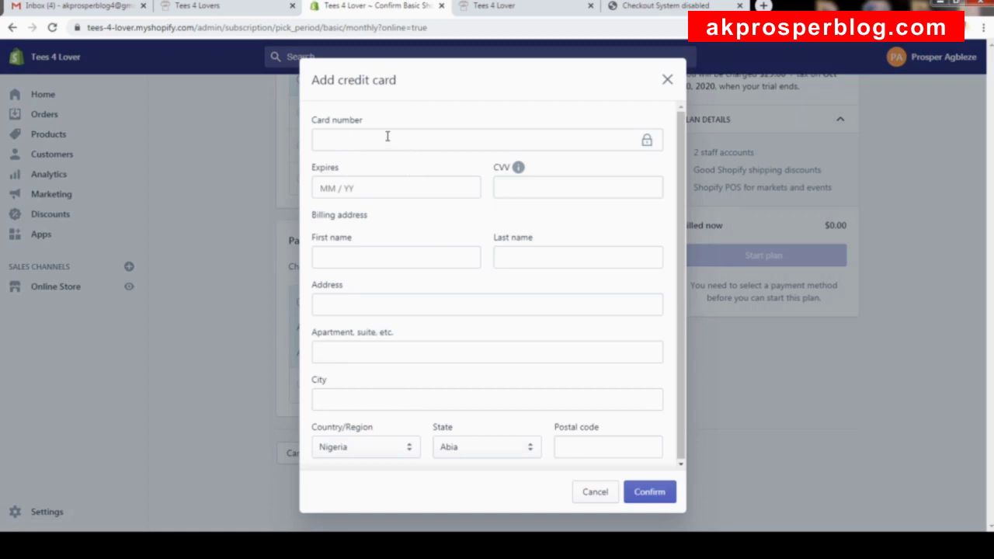
pyautogui.click(388, 136)
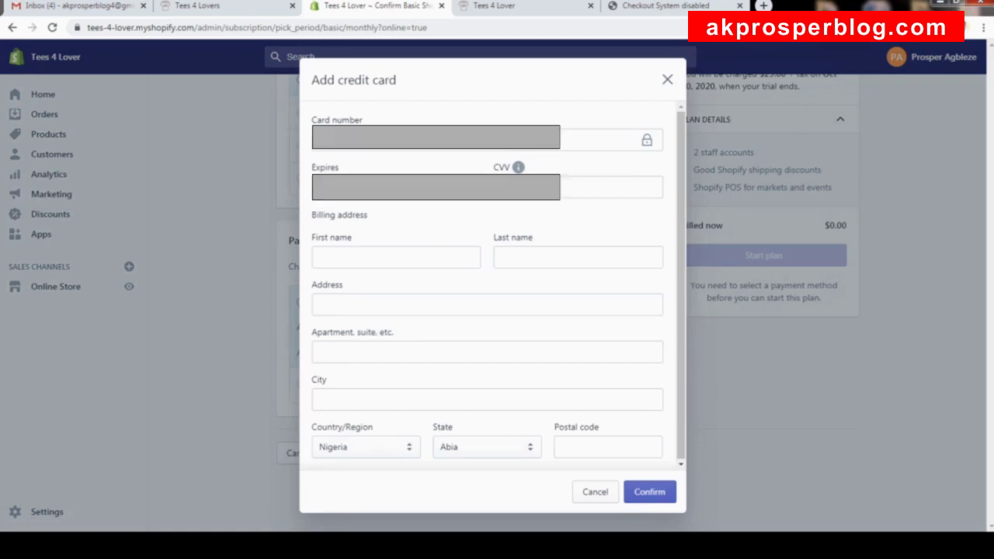
pyautogui.click(579, 448)
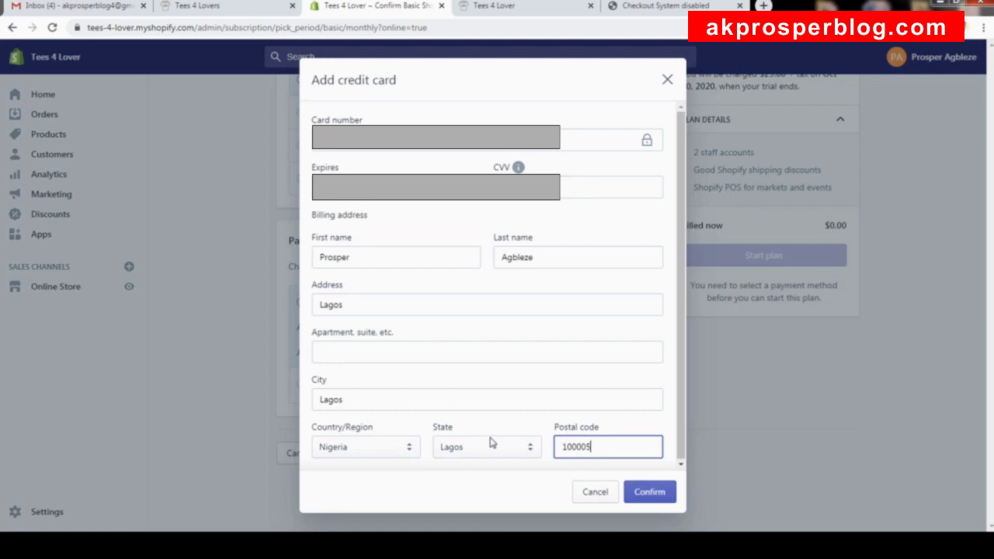
pyautogui.click(658, 489)
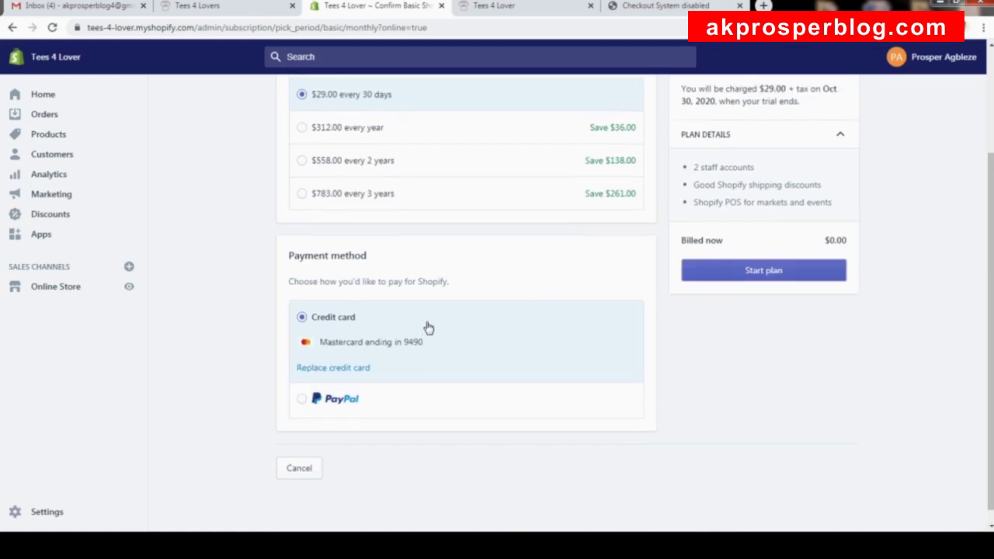
# Start the Basic Shopify plan at $29.00 every 30 days, paid by credit card.
pyautogui.scroll(-3, 429, 327)
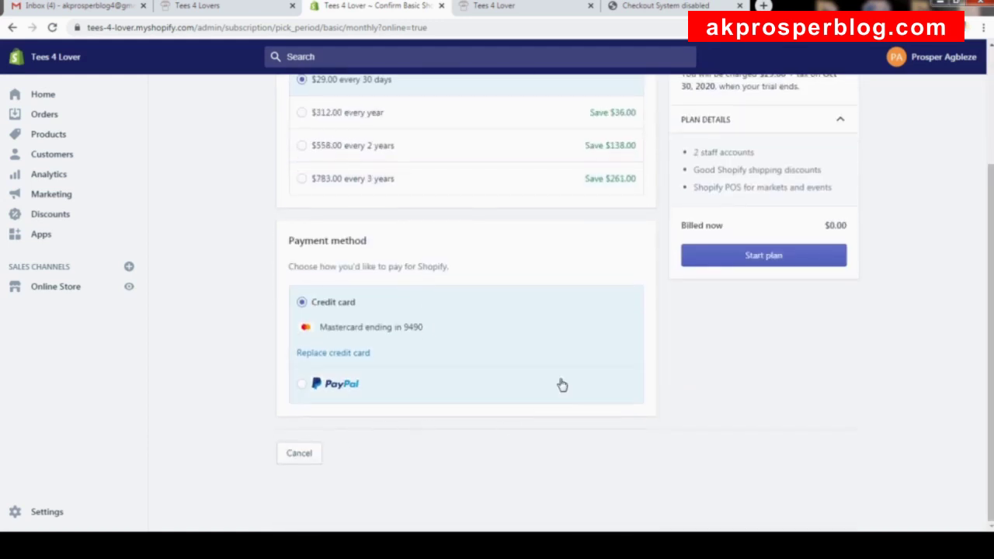
pyautogui.scroll(3, 562, 386)
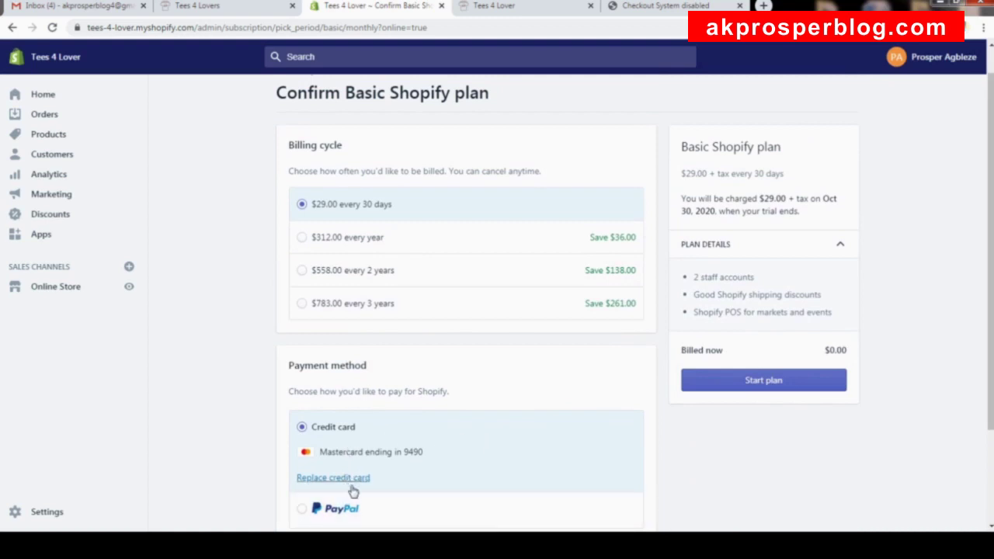
pyautogui.scroll(-1, 438, 470)
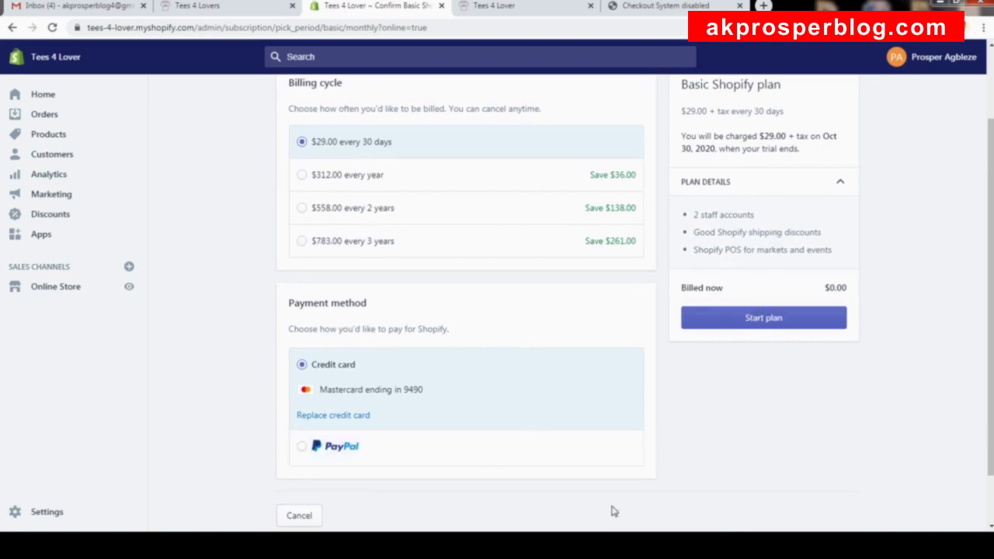
pyautogui.scroll(1, 777, 225)
pyautogui.scroll(1, 776, 225)
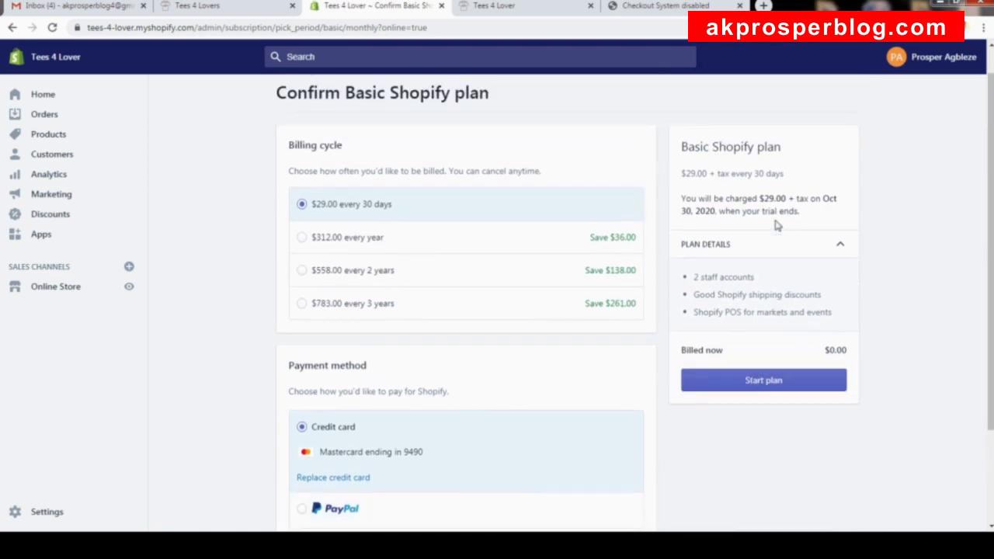
pyautogui.click(772, 389)
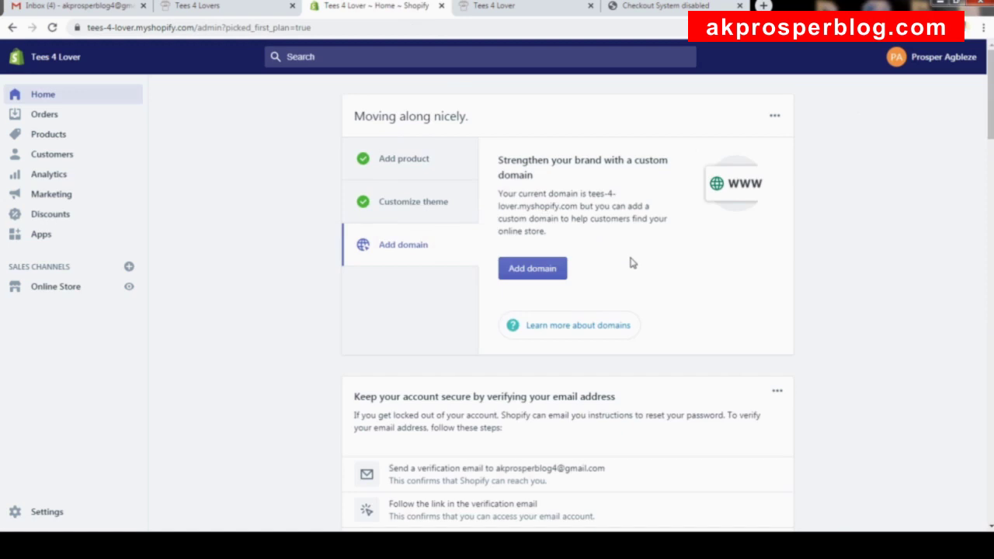
# Review the Home dashboard cards down to 'Your online store isn't open yet', then go to Online Store.
pyautogui.scroll(-3, 632, 263)
pyautogui.scroll(3, 633, 254)
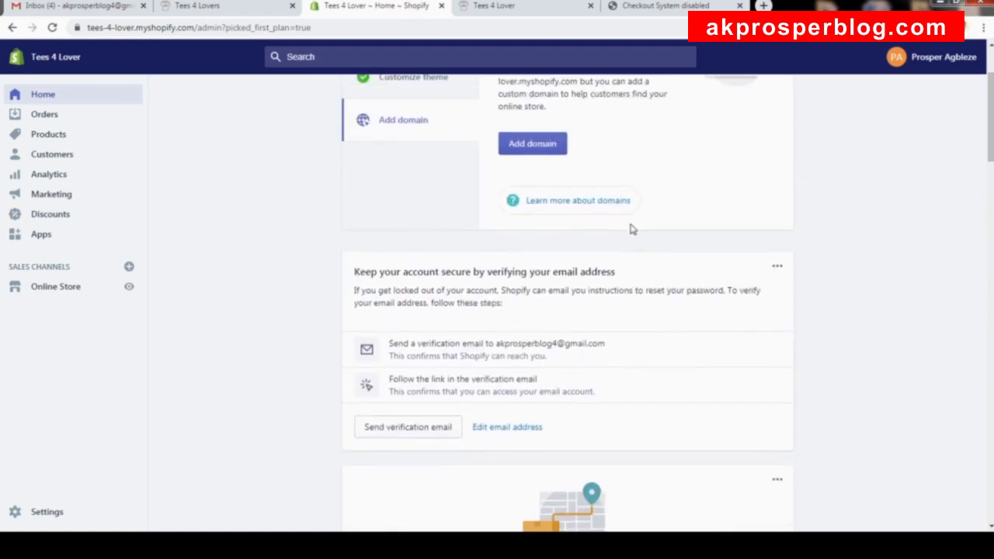
pyautogui.scroll(-3, 615, 202)
pyautogui.scroll(3, 617, 203)
pyautogui.scroll(-10, 620, 200)
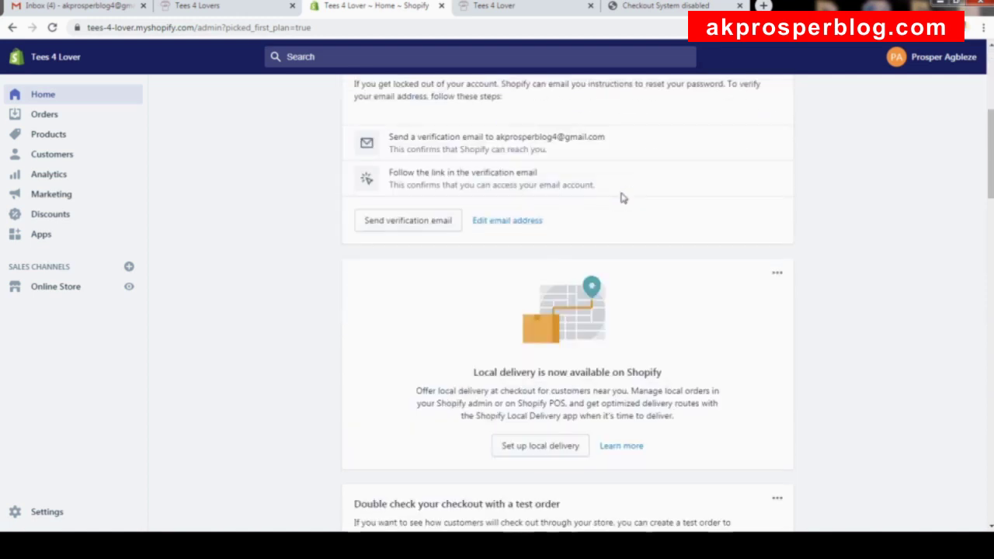
pyautogui.scroll(10, 620, 187)
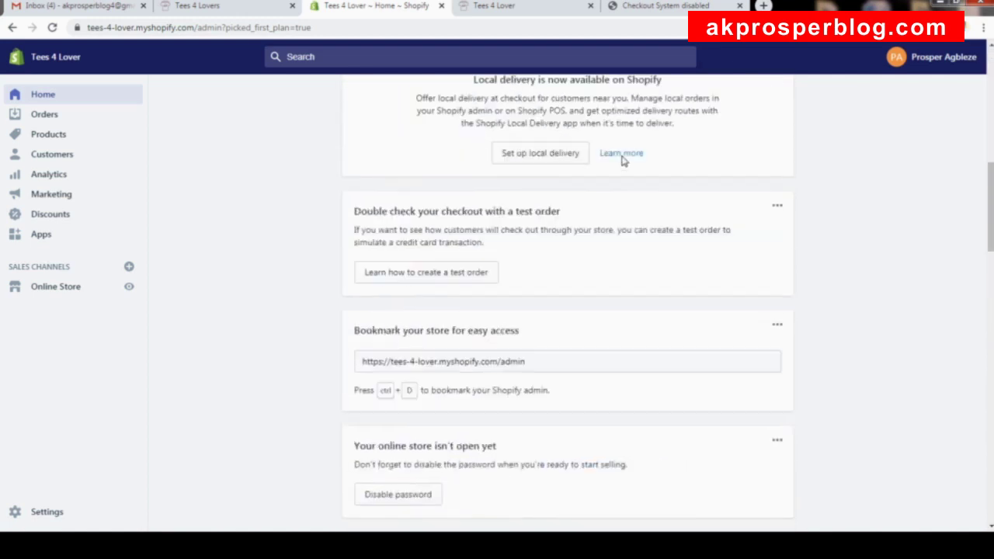
pyautogui.scroll(-8, 623, 160)
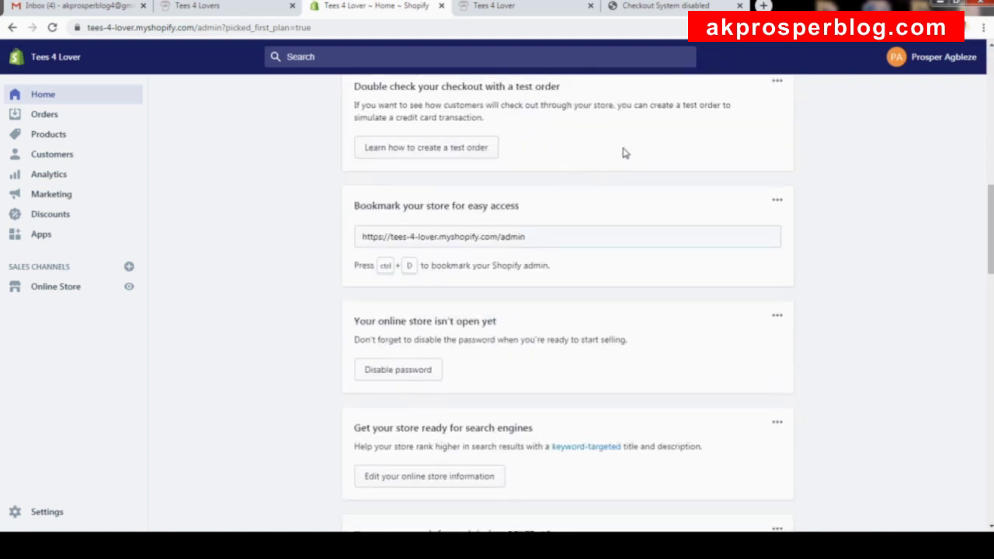
pyautogui.scroll(-5, 626, 153)
pyautogui.scroll(2, 624, 147)
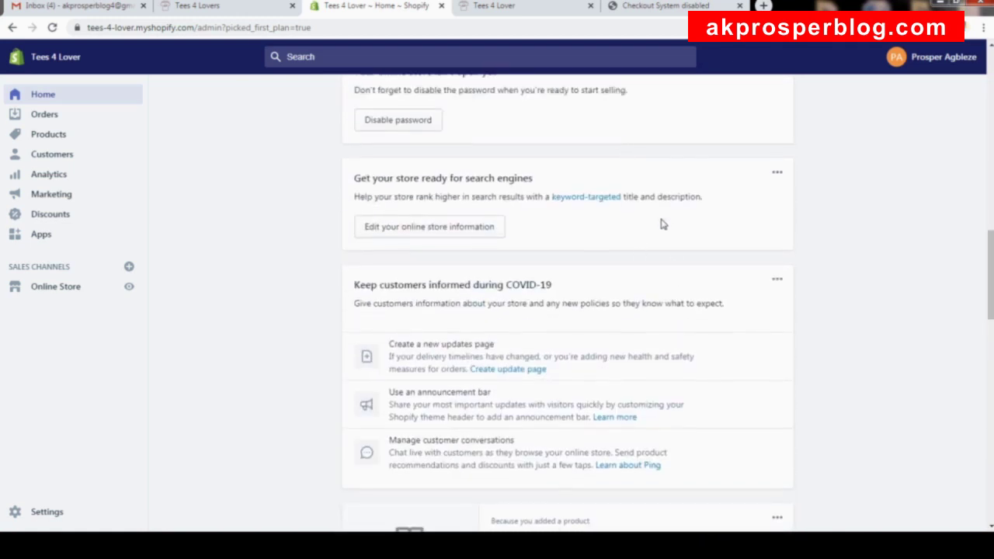
pyautogui.scroll(1, 660, 222)
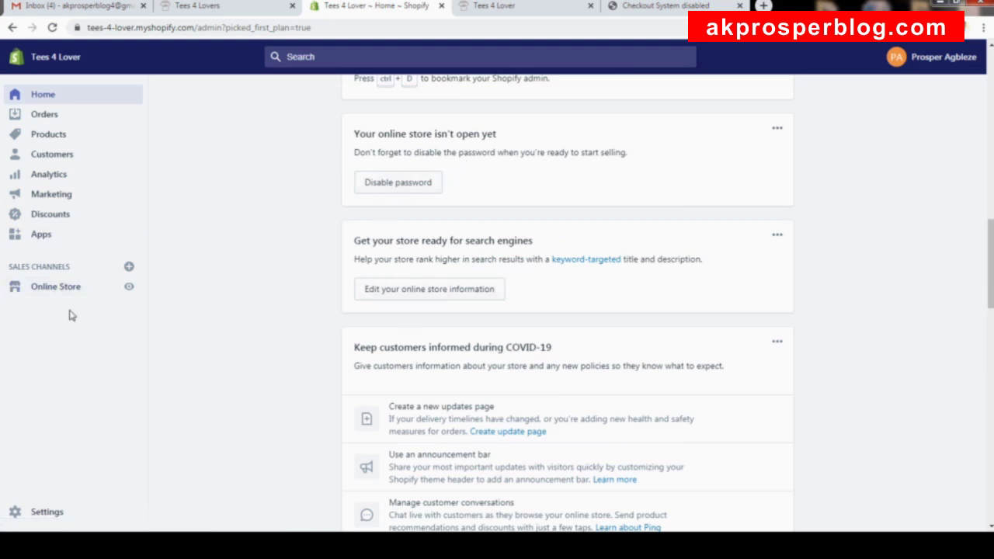
pyautogui.click(49, 287)
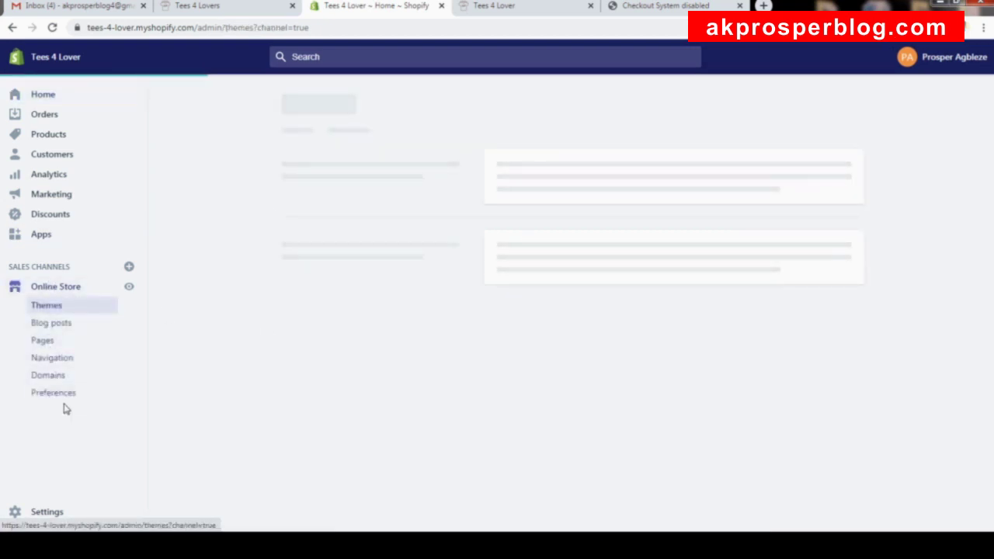
# Look over the Online Store Preferences page, then return to the Themes page.
pyautogui.click(65, 402)
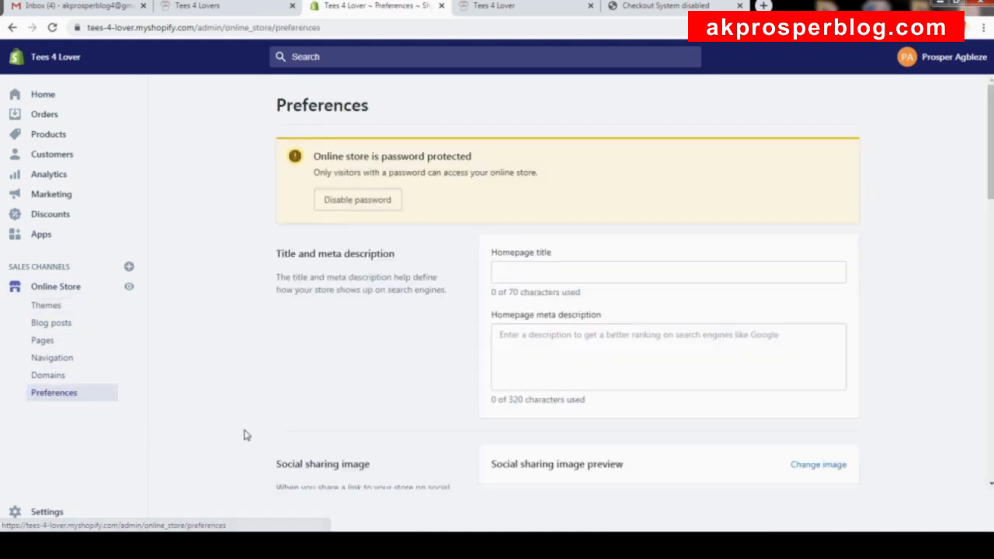
pyautogui.scroll(-10, 369, 395)
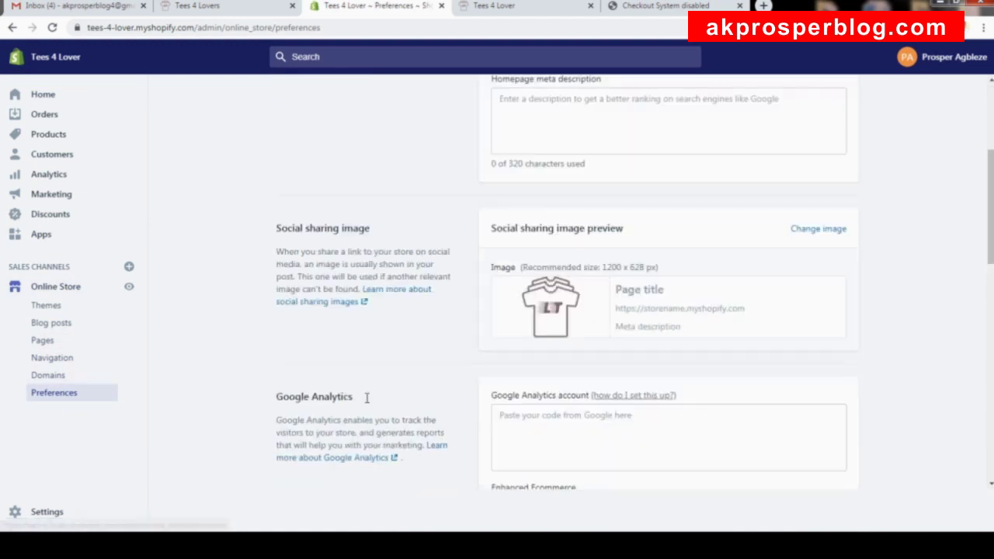
pyautogui.scroll(-3, 387, 390)
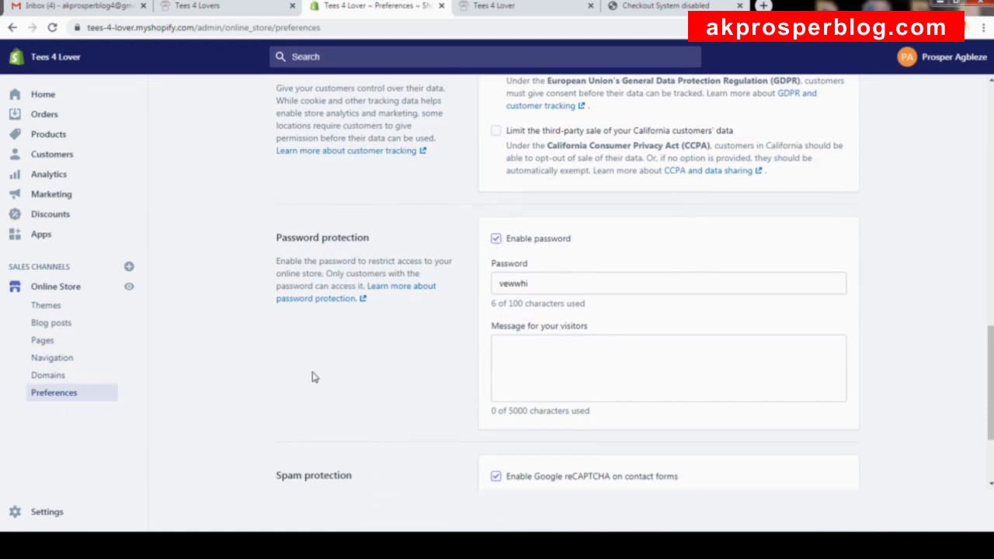
pyautogui.scroll(4, 310, 373)
pyautogui.click(75, 292)
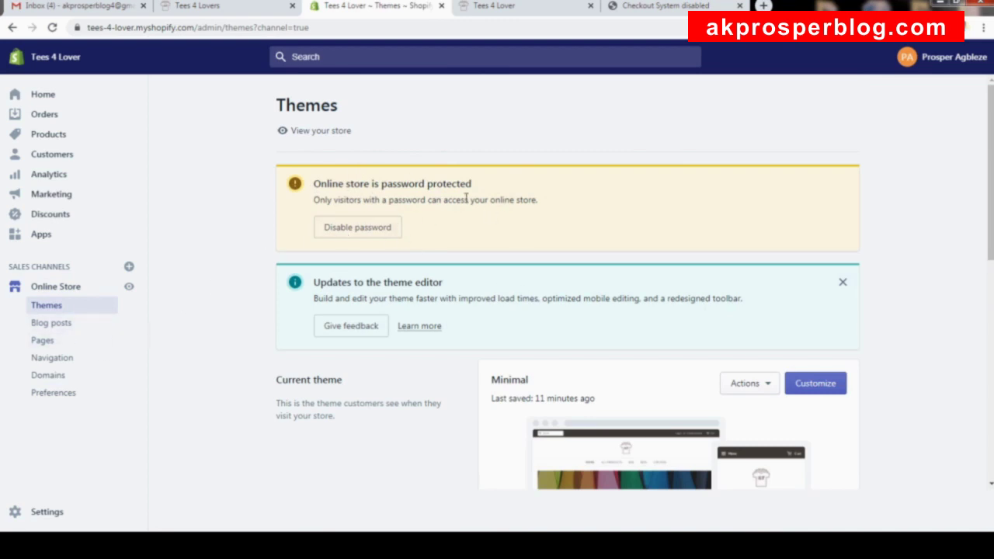
# Uncheck Enable password under Password protection and save the change.
pyautogui.click(366, 234)
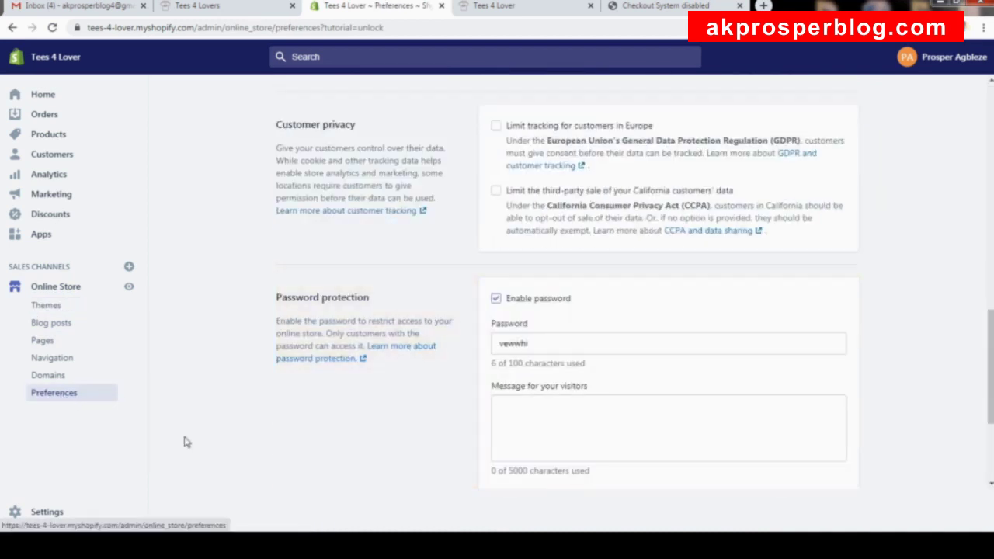
pyautogui.click(496, 305)
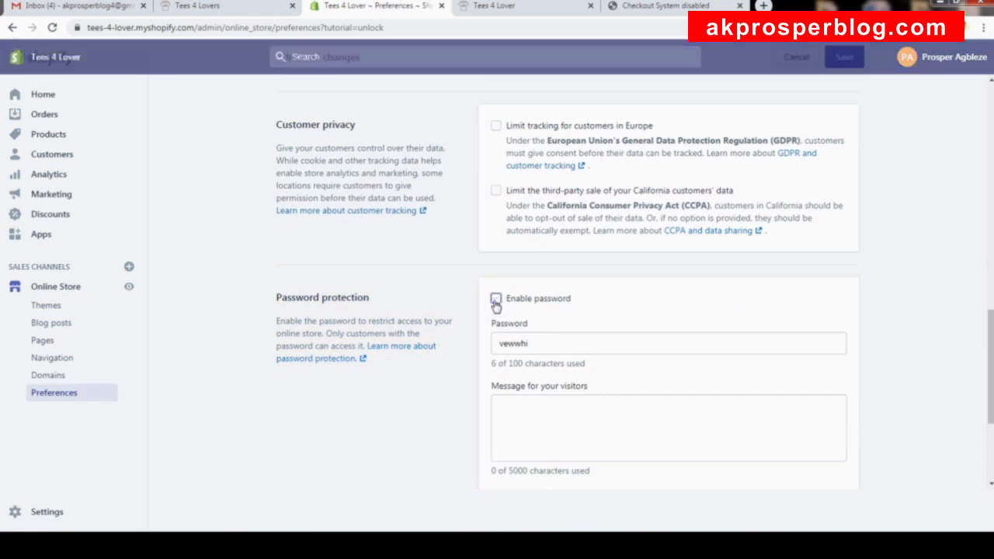
pyautogui.scroll(-1, 854, 109)
pyautogui.click(848, 59)
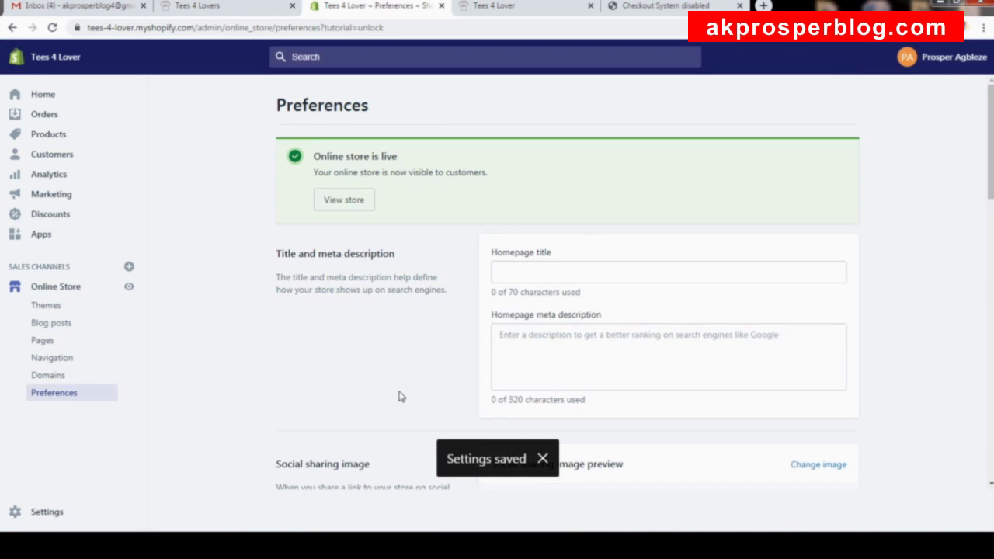
# Reload the failed checkout tab and dismiss the theme preview notice.
pyautogui.click(664, 6)
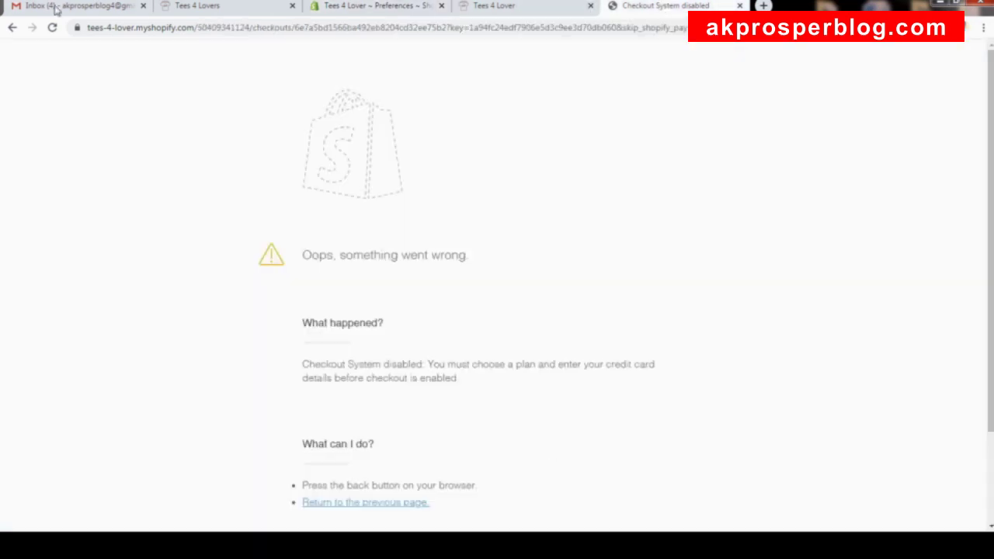
pyautogui.click(53, 28)
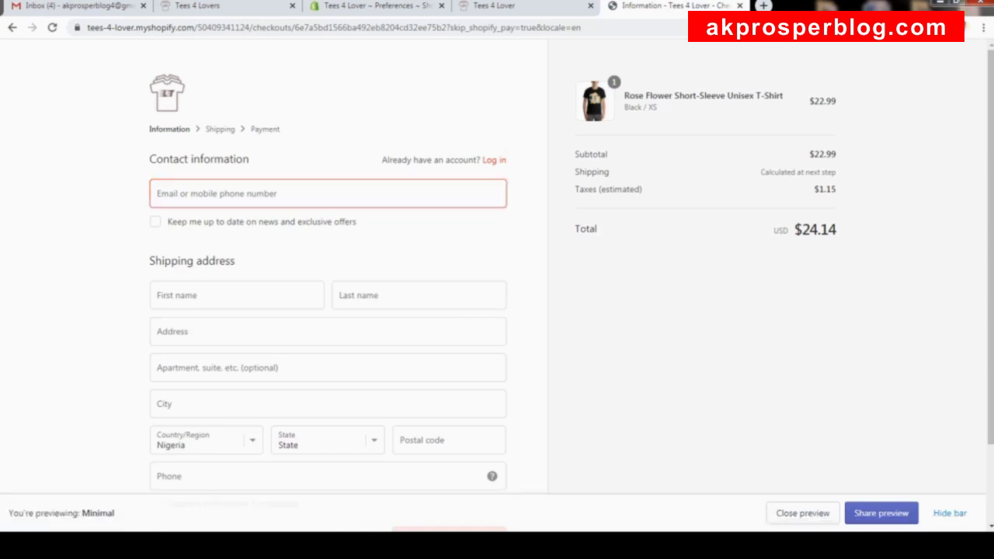
pyautogui.click(949, 514)
pyautogui.scroll(-2, 376, 93)
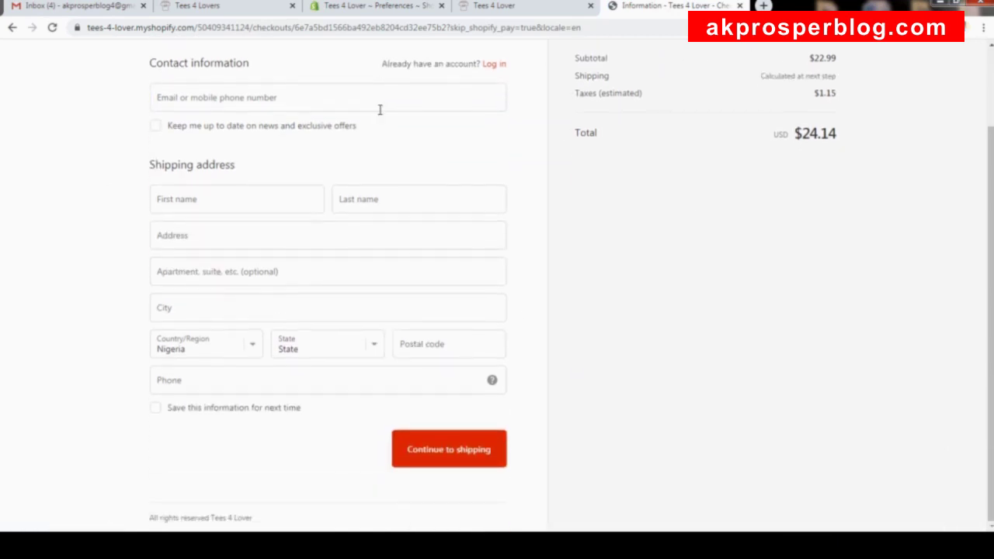
pyautogui.scroll(2, 392, 108)
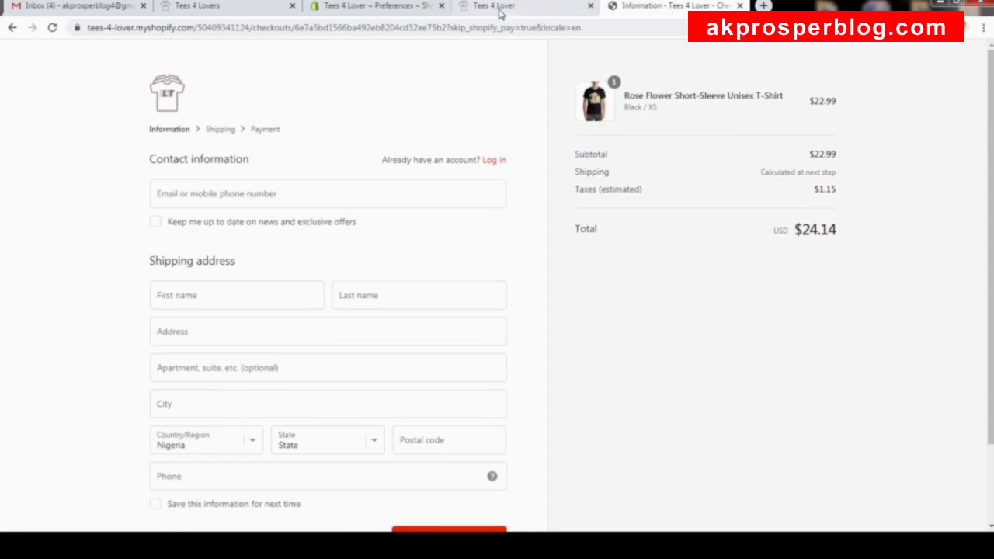
# Buy the Rose Flower Short-Sleeve Unisex T-Shirt with Buy It Now, reaching the $24.14 checkout.
pyautogui.click(501, 10)
pyautogui.scroll(-3, 690, 219)
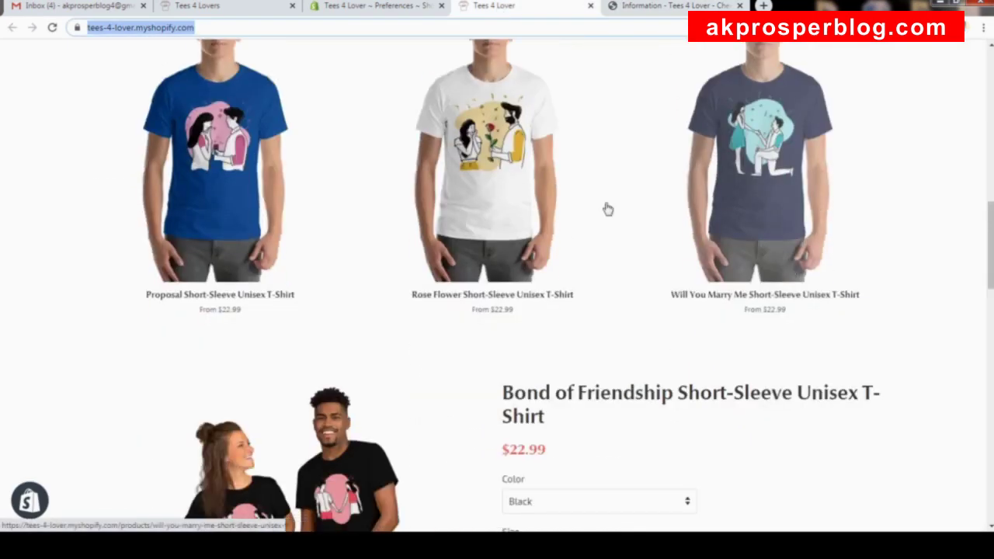
pyautogui.click(462, 154)
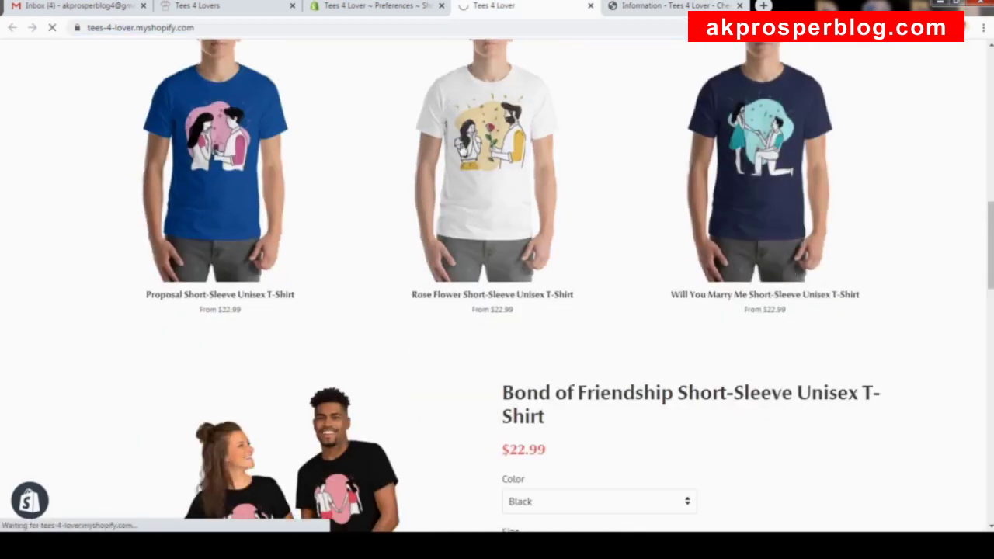
pyautogui.scroll(-4, 472, 153)
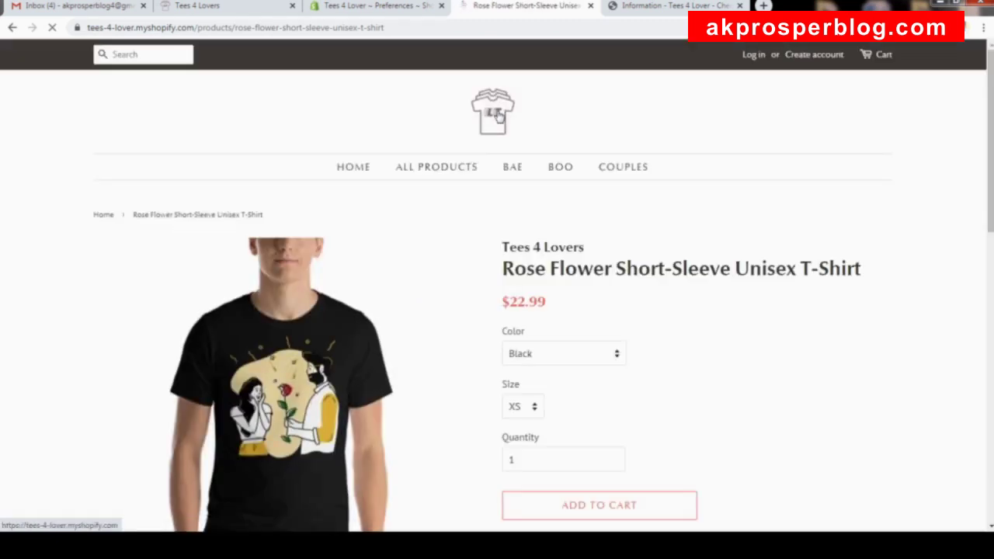
pyautogui.scroll(-3, 491, 407)
pyautogui.click(595, 303)
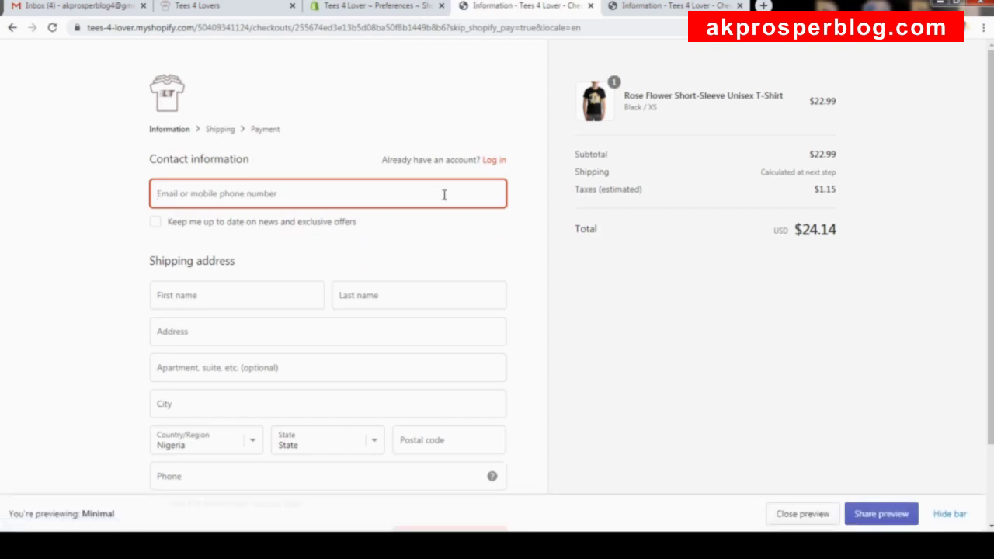
pyautogui.scroll(-2, 458, 261)
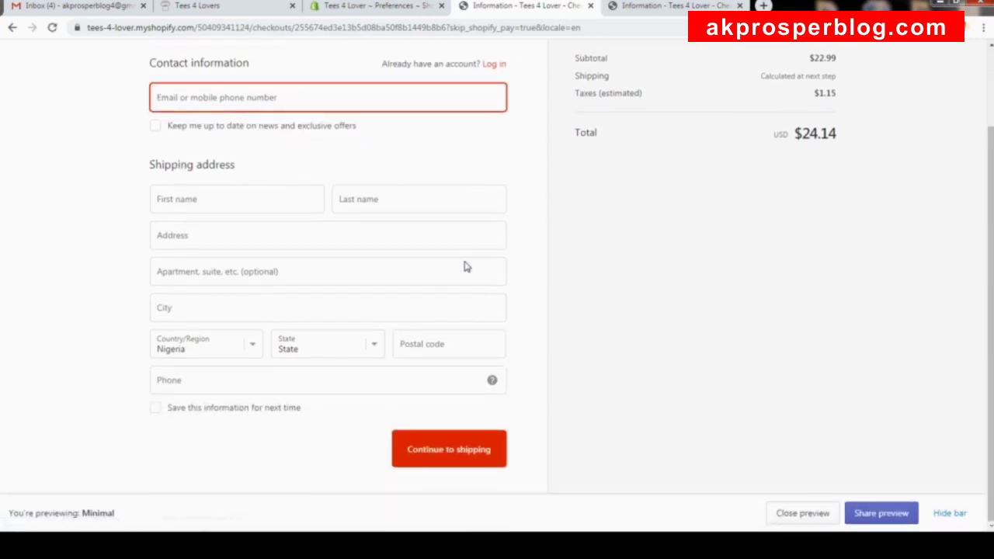
pyautogui.scroll(2, 462, 270)
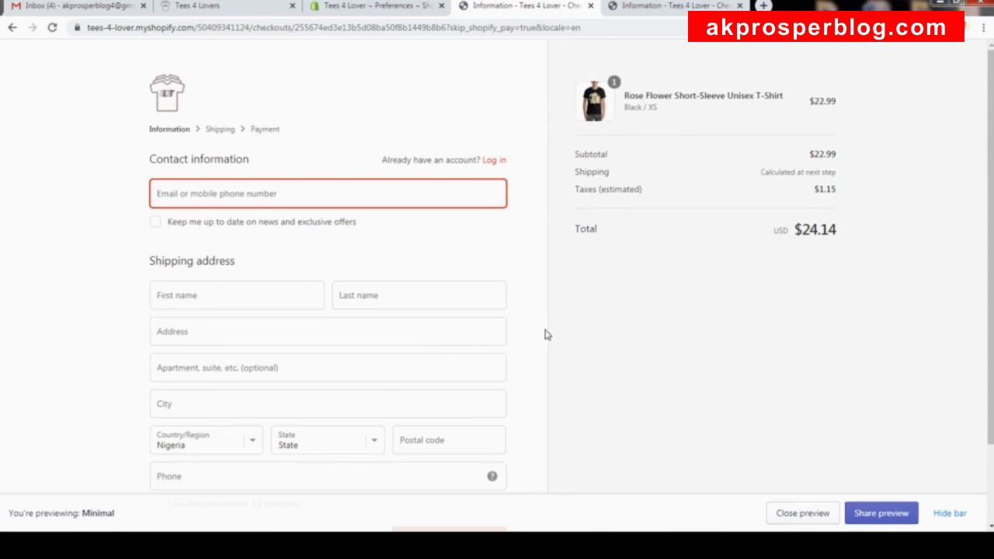
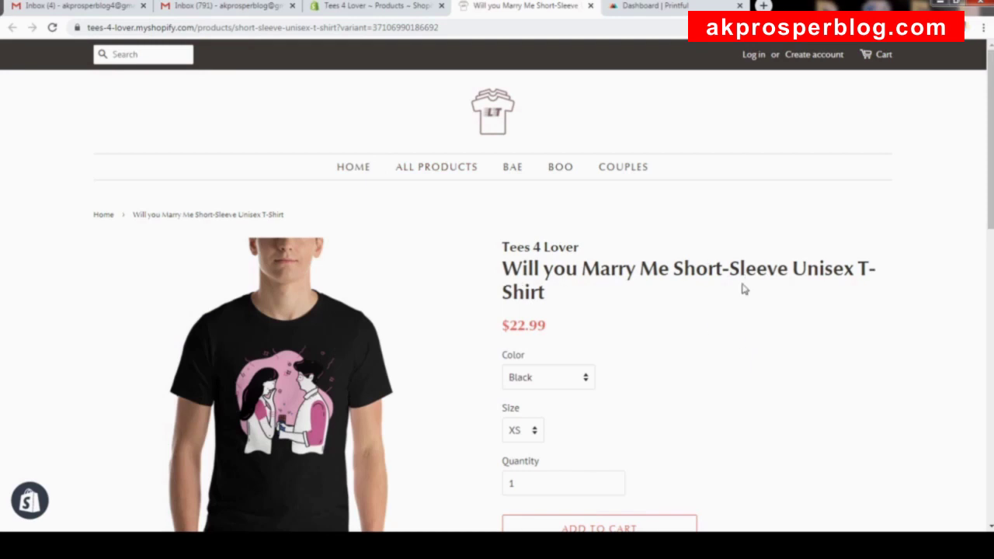
# Buy one Black / XS Will you Marry Me T-shirt directly with Buy It Now.
pyautogui.scroll(-3, 715, 299)
pyautogui.scroll(3, 701, 295)
pyautogui.scroll(-2, 699, 287)
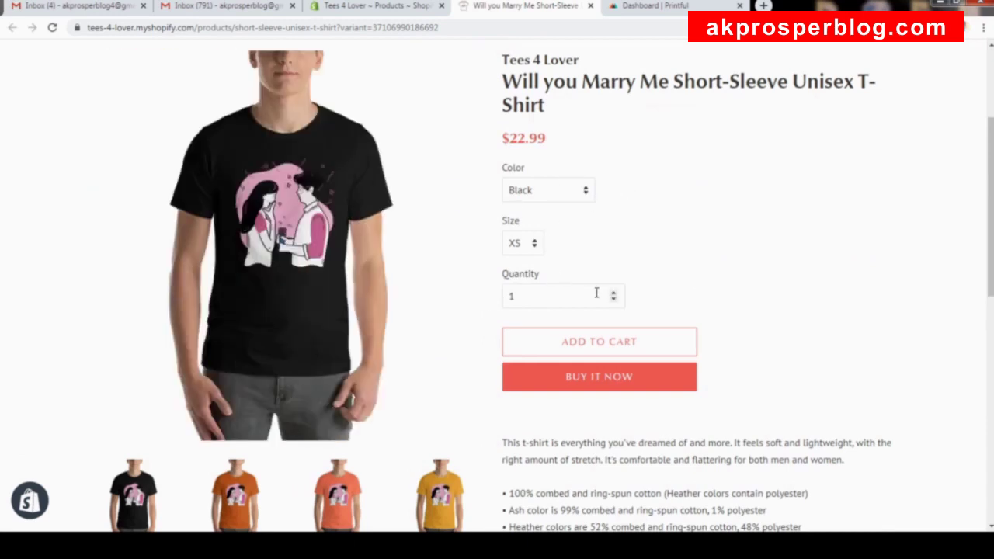
pyautogui.click(624, 382)
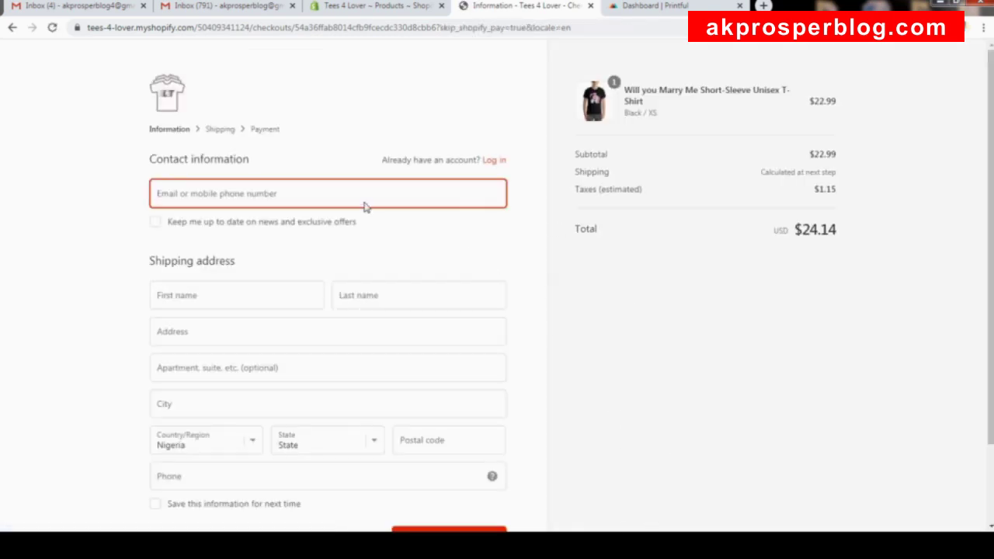
# Enter the contact email and the customer's first and last name in the checkout form.
pyautogui.scroll(-1, 393, 350)
pyautogui.scroll(1, 403, 316)
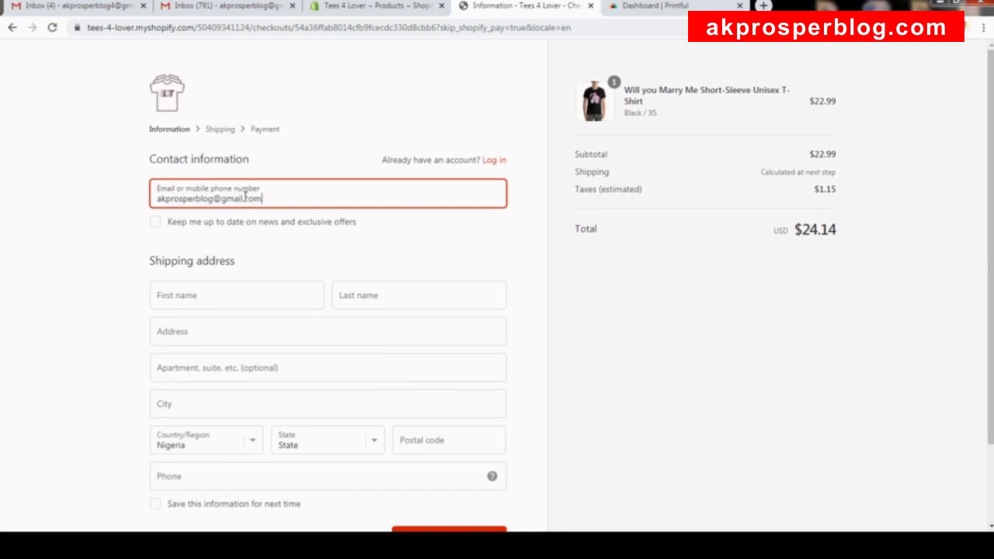
pyautogui.scroll(-1, 241, 206)
pyautogui.click(253, 235)
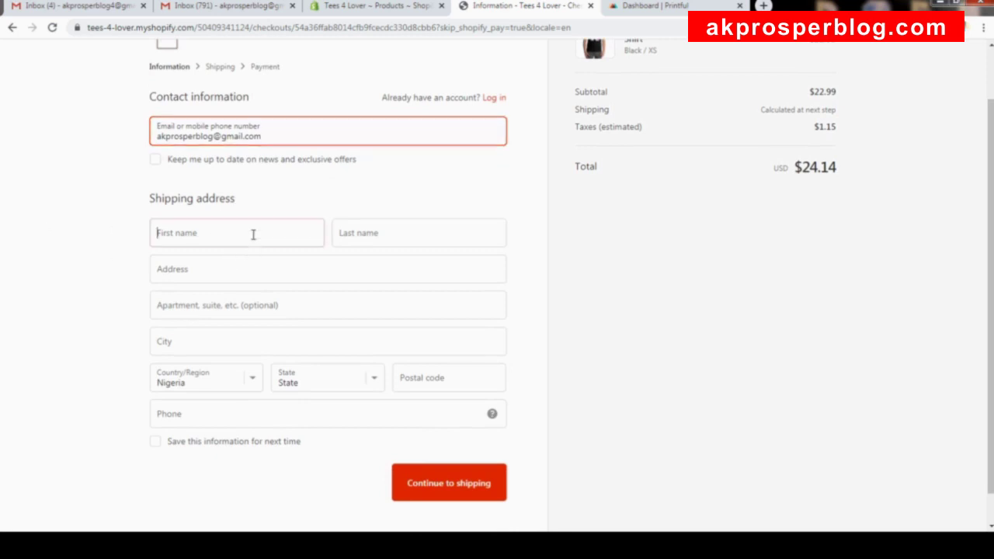
pyautogui.click(349, 238)
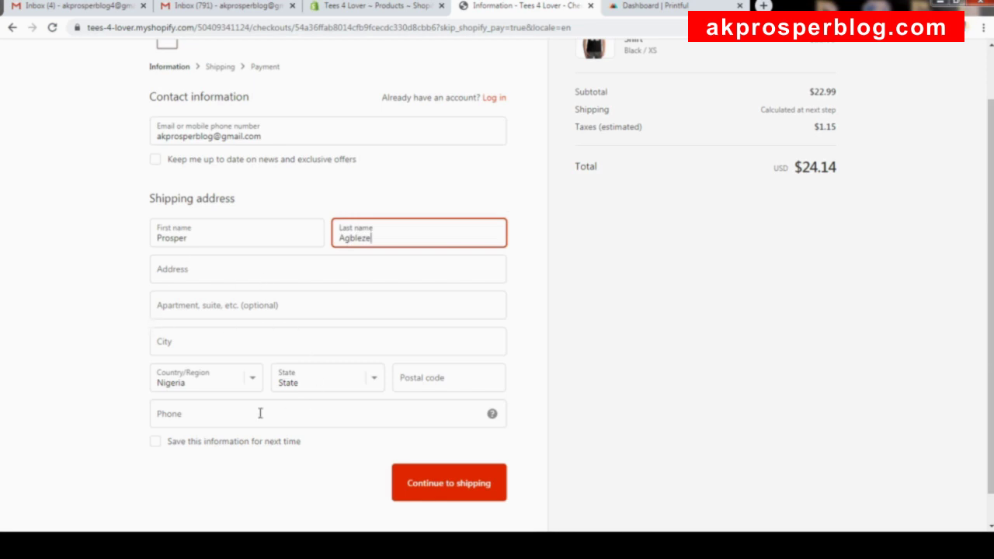
# Set the country to United States and the state to Alabama, and enter the ZIP code.
pyautogui.click(256, 383)
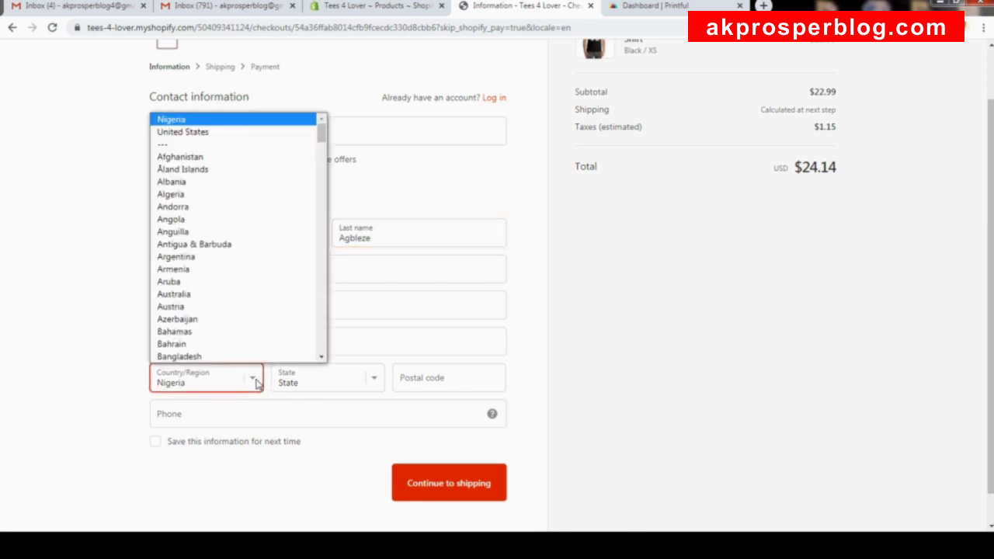
pyautogui.click(243, 133)
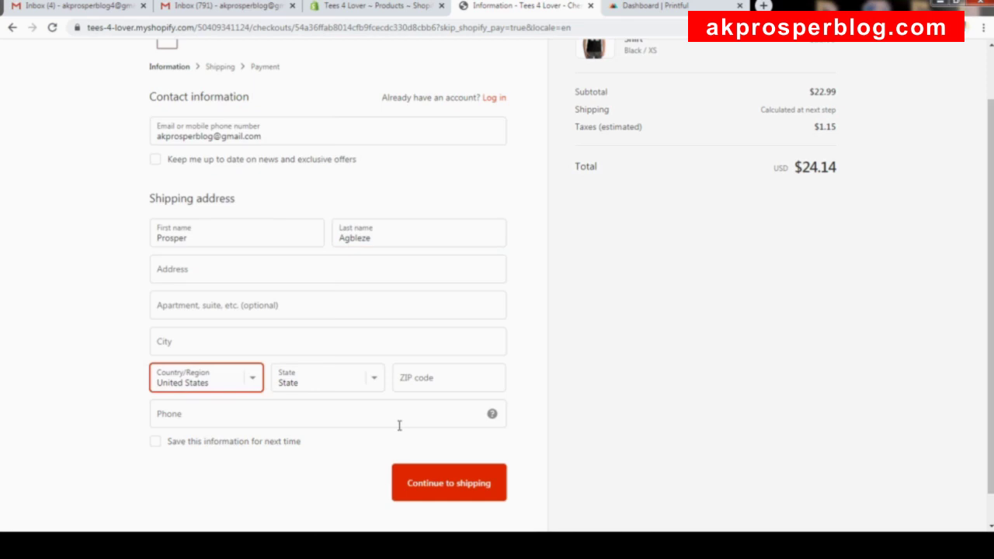
pyautogui.click(377, 374)
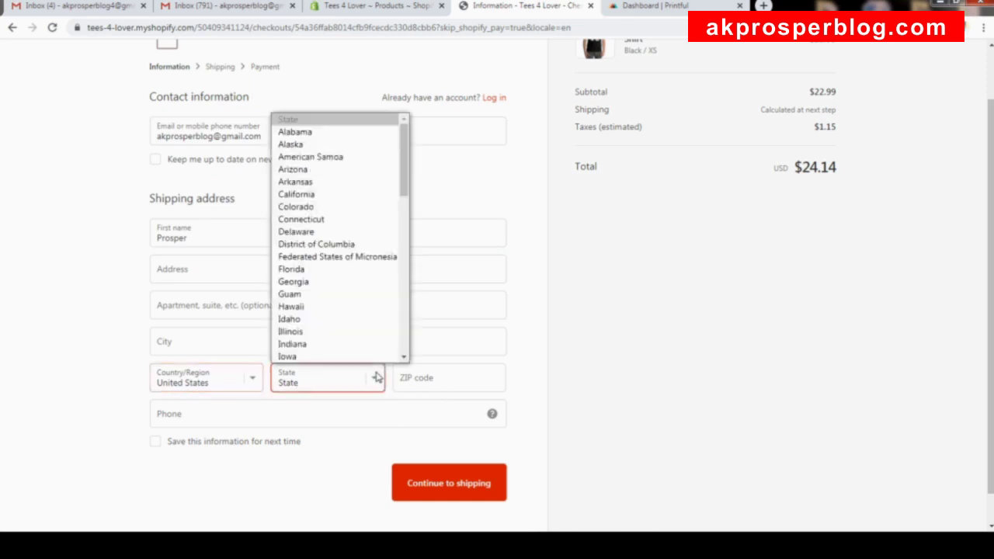
pyautogui.click(338, 131)
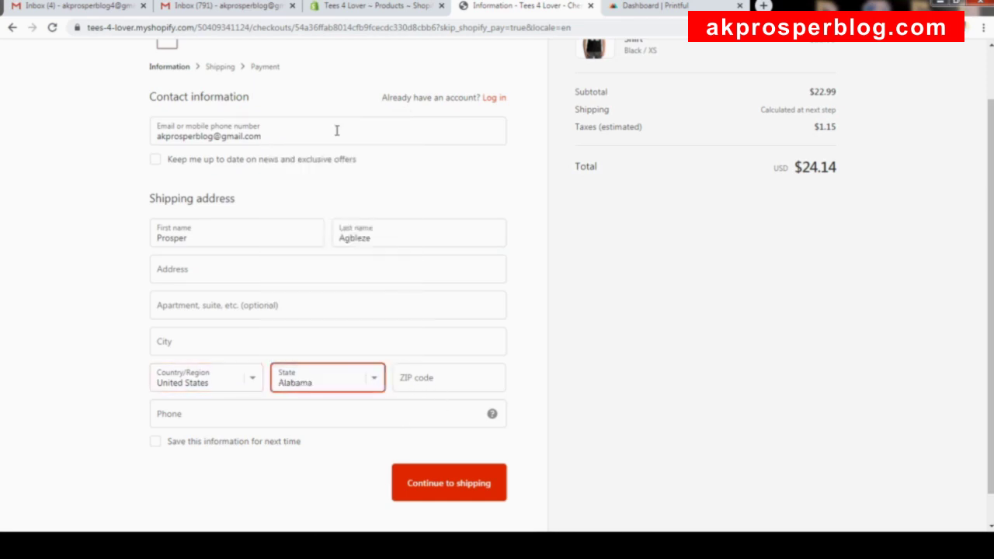
pyautogui.click(433, 380)
pyautogui.write('35005')
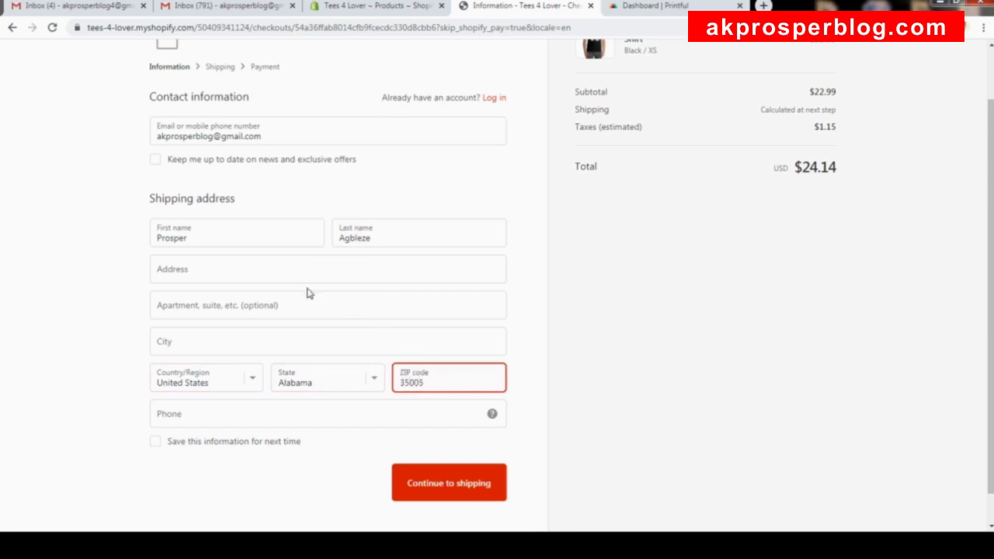
pyautogui.click(264, 268)
# Fill in the street address and city by accepting the Alabama address suggestion.
pyautogui.write('La')
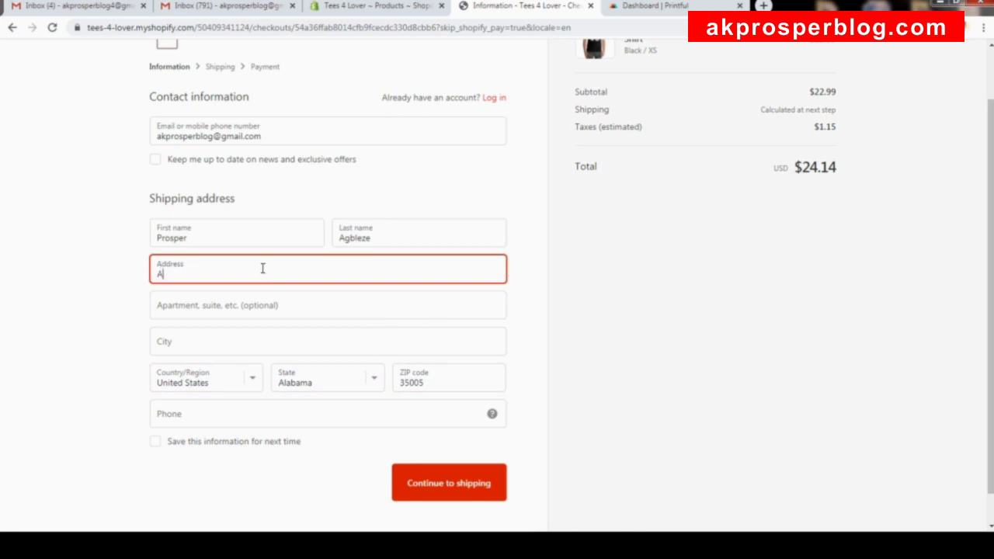
pyautogui.write('ba')
pyautogui.press('Escape')
pyautogui.write('ma')
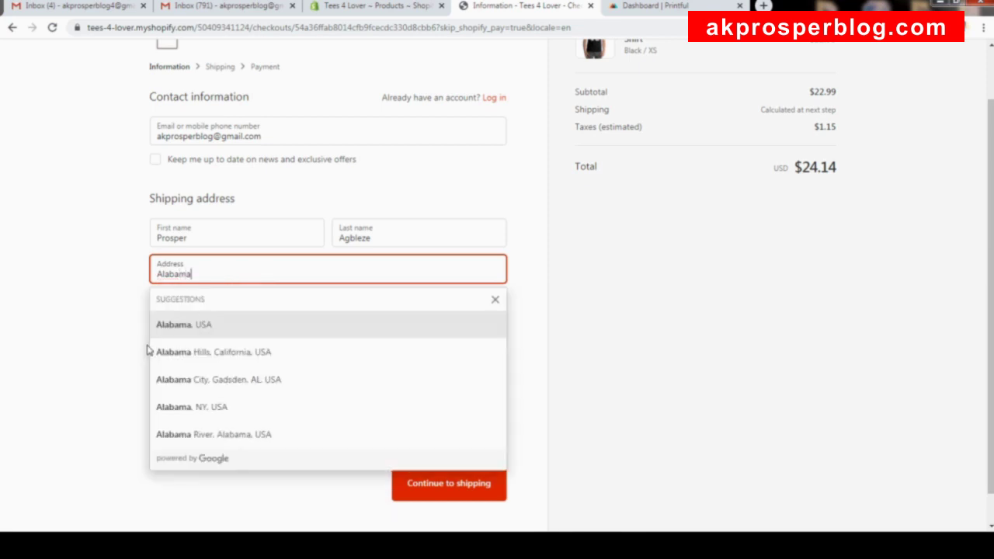
pyautogui.click(155, 326)
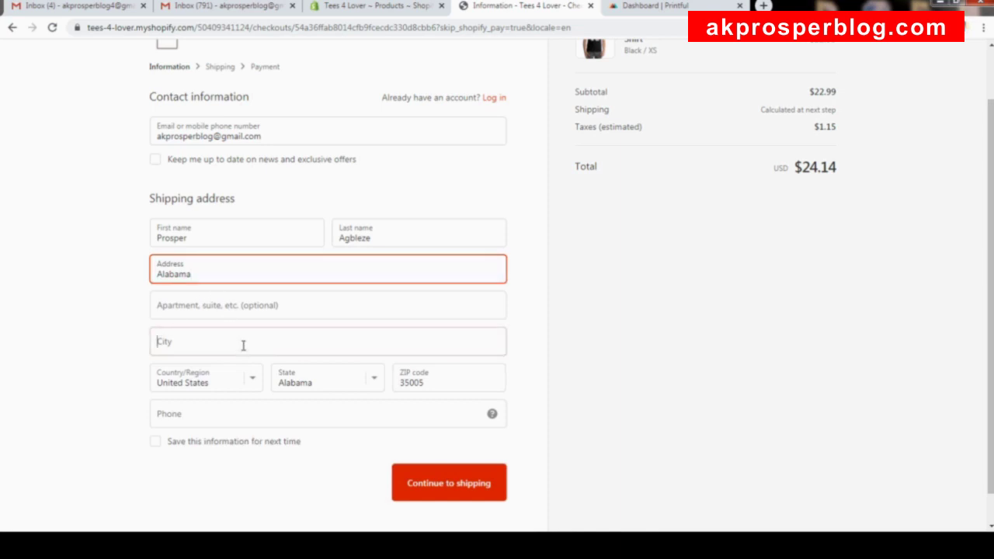
pyautogui.write('Adamsville')
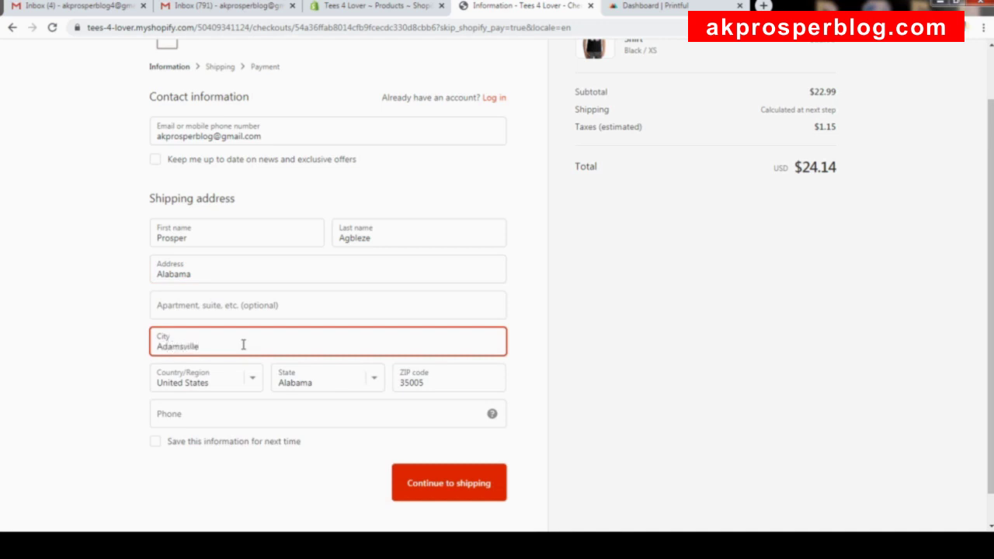
pyautogui.doubleClick(243, 345)
pyautogui.hotkey('ctrl', 'c')
pyautogui.click(325, 274)
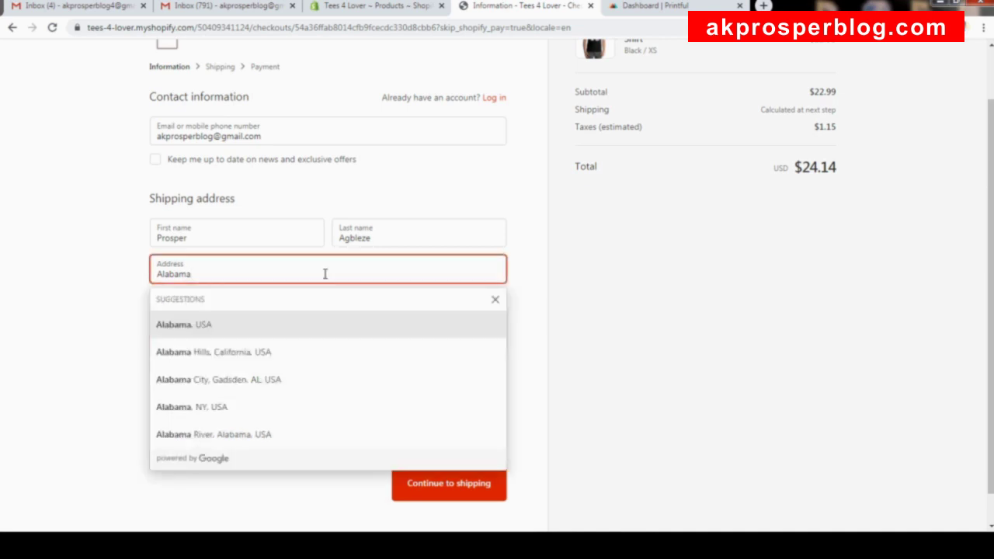
pyautogui.doubleClick(325, 274)
pyautogui.hotkey('ctrl', 'v')
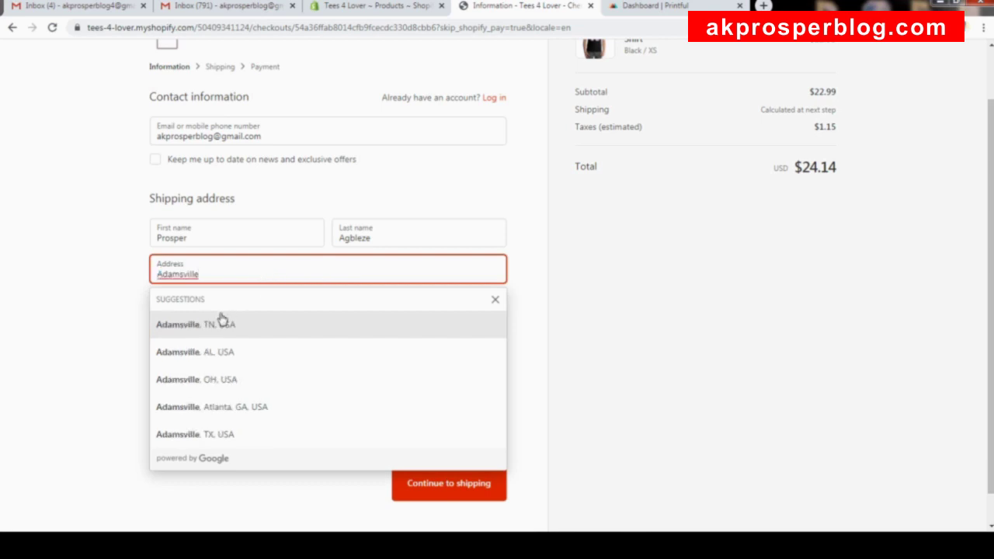
pyautogui.click(217, 352)
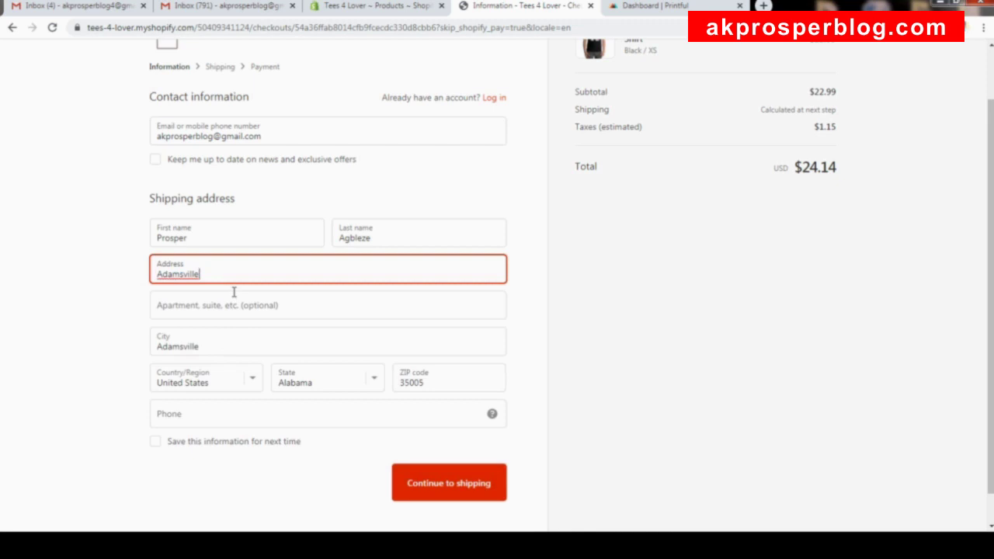
# Enter the phone number and review the completed shipping fields.
pyautogui.click(303, 413)
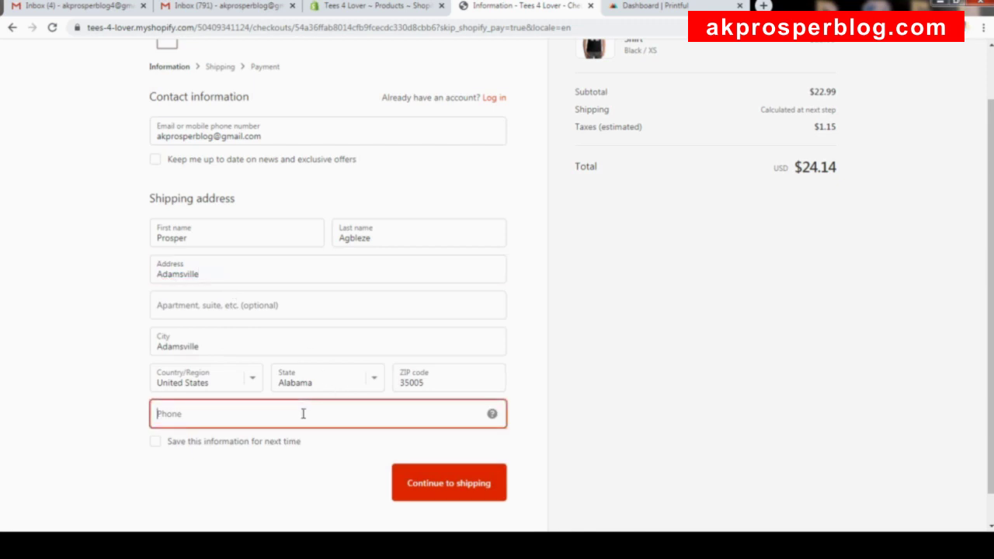
pyautogui.write('1234')
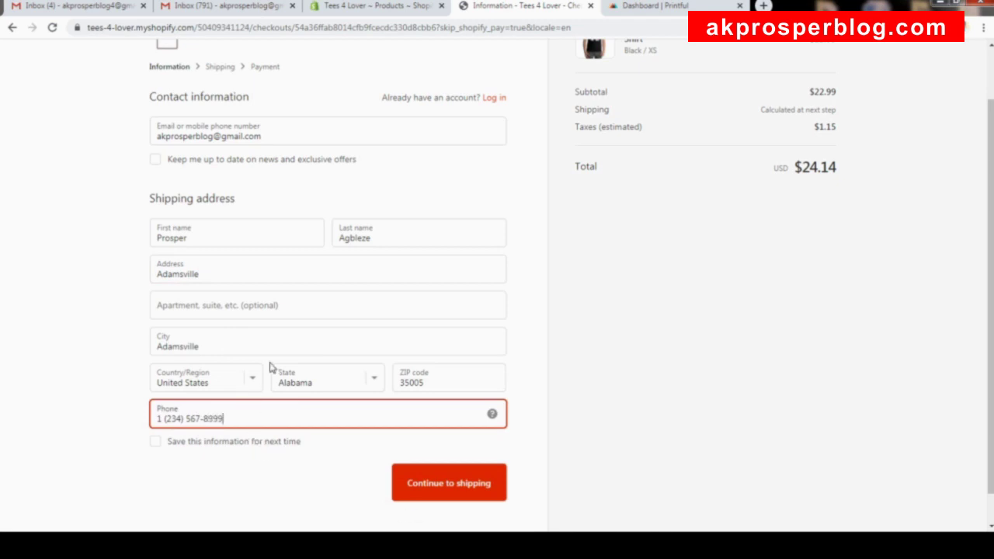
pyautogui.scroll(1, 311, 337)
pyautogui.scroll(-1, 400, 233)
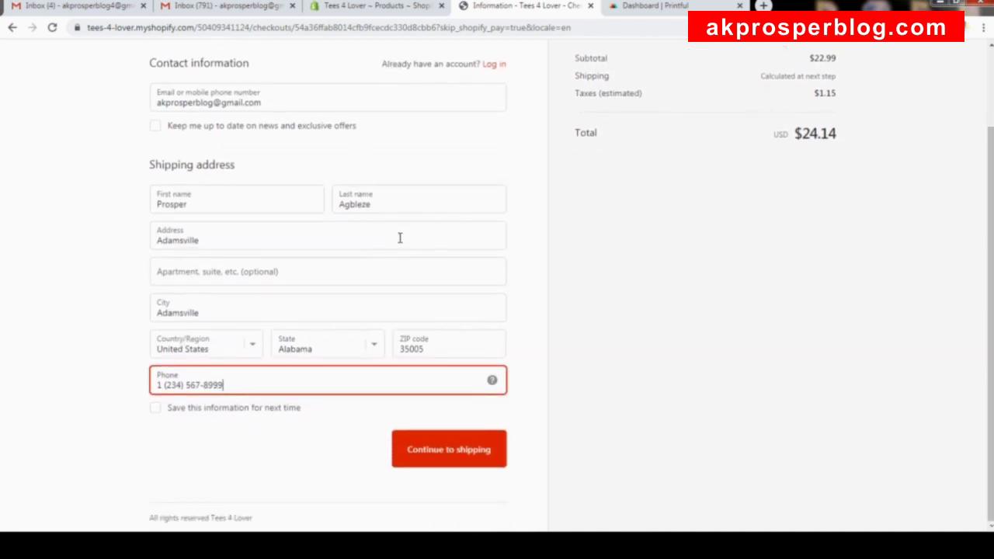
pyautogui.scroll(1, 399, 236)
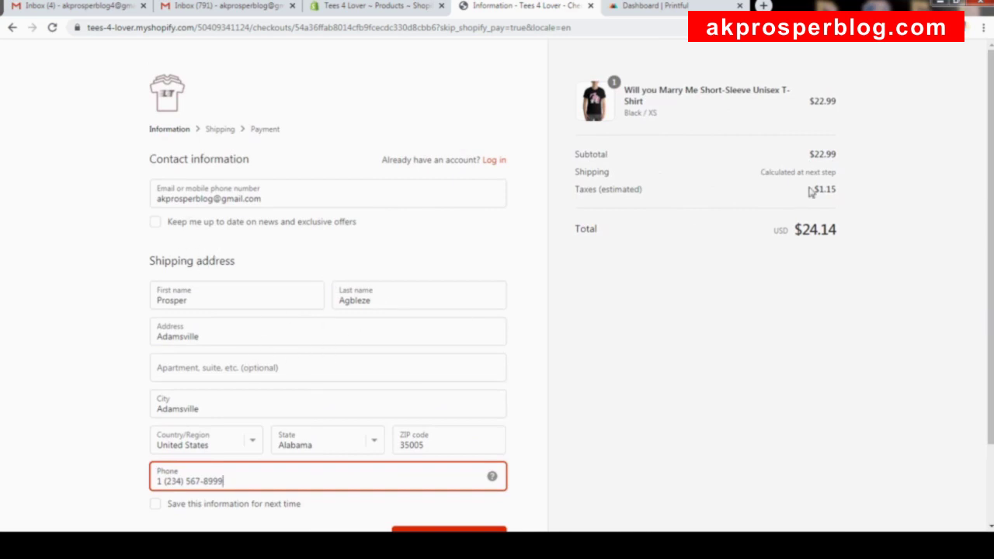
pyautogui.scroll(-1, 377, 318)
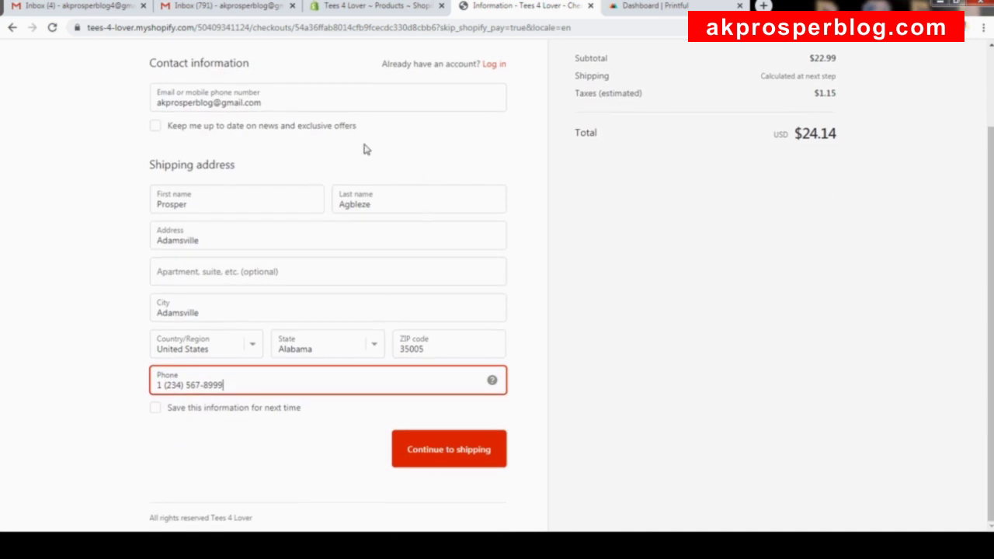
# Submit the information step to reach US Flat Rate shipping at $3.99, totalling $26.98.
pyautogui.click(455, 448)
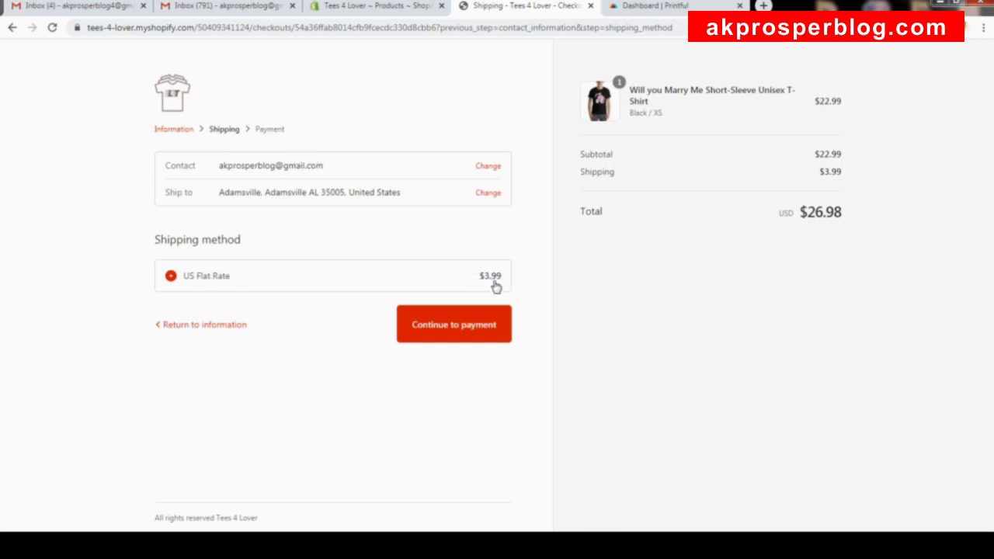
# Return to the information step and replace the street address and city with Lagos entries.
pyautogui.click(492, 196)
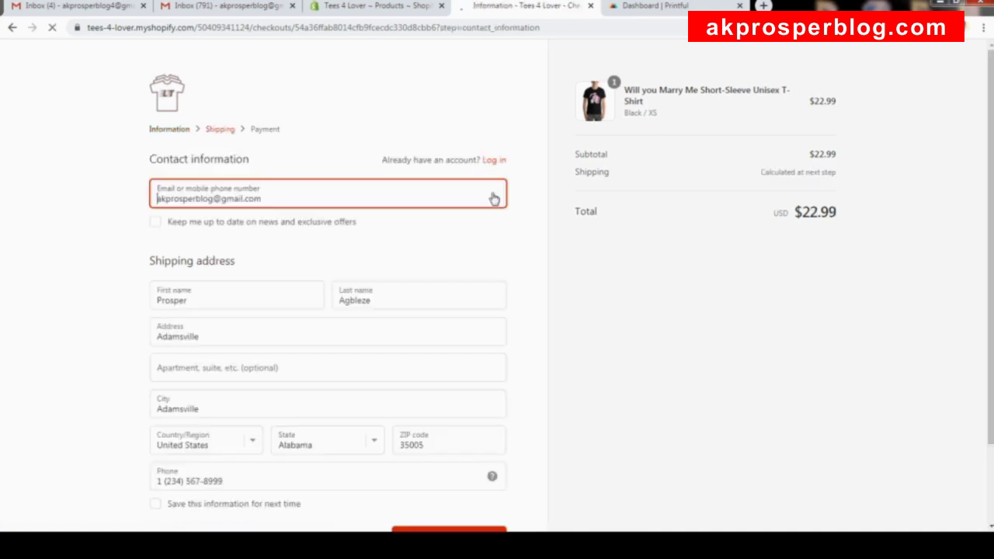
pyautogui.scroll(-2, 349, 257)
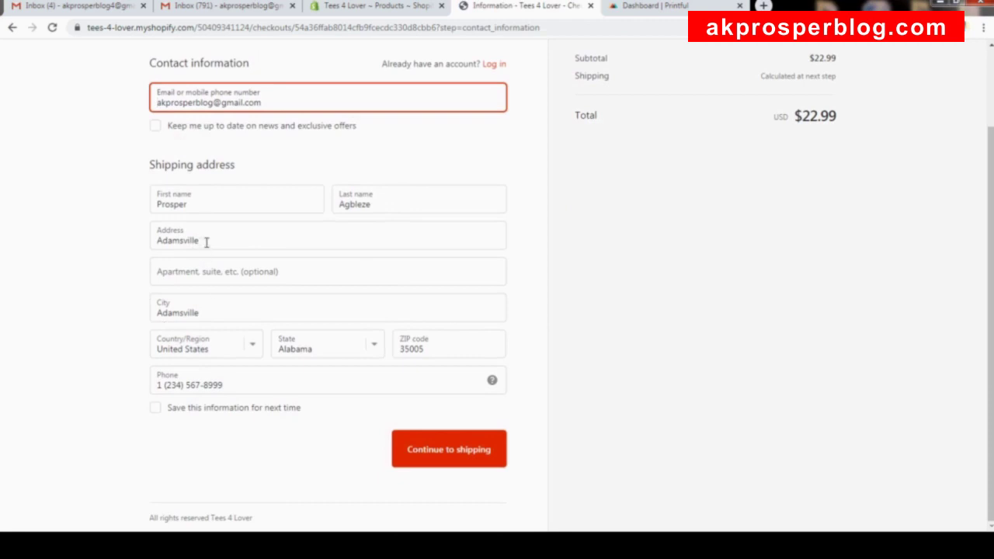
pyautogui.moveTo(229, 241); pyautogui.dragTo(106, 241)
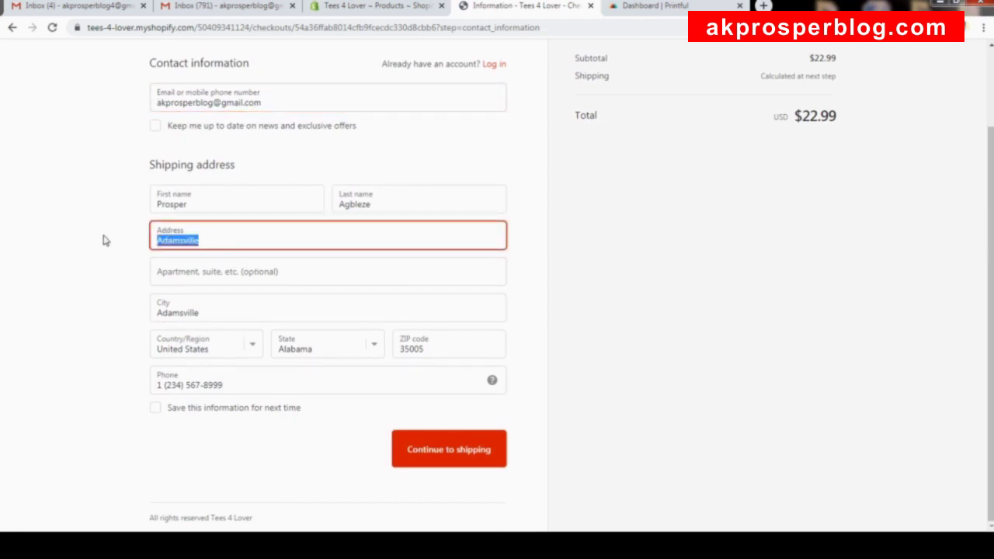
pyautogui.write('Lagos')
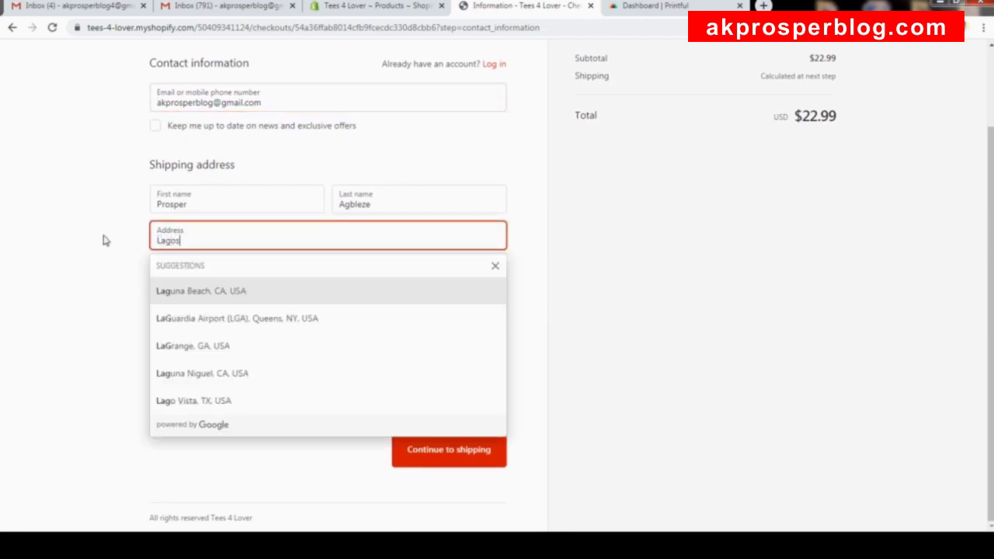
pyautogui.click(77, 267)
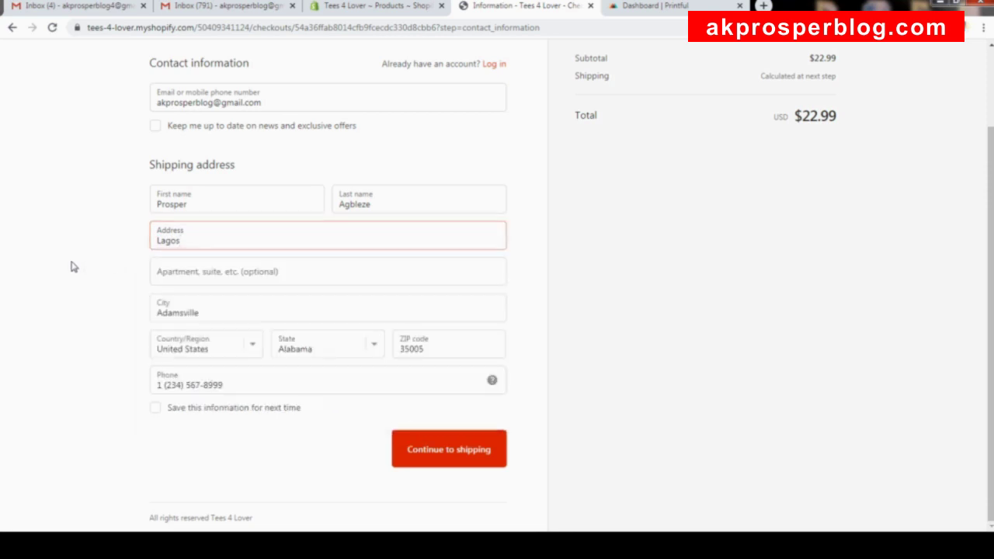
pyautogui.click(227, 311)
pyautogui.doubleClick(226, 311)
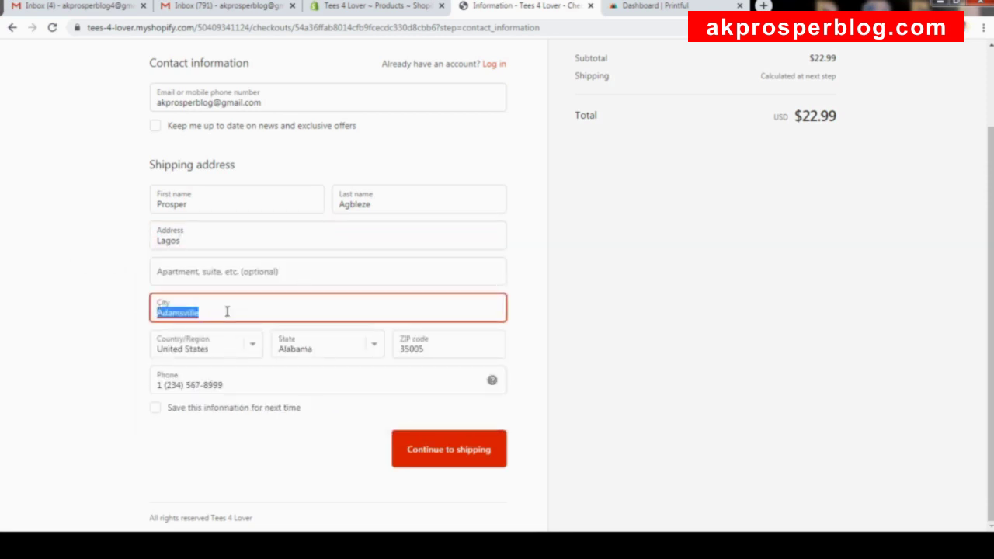
pyautogui.write('LAg')
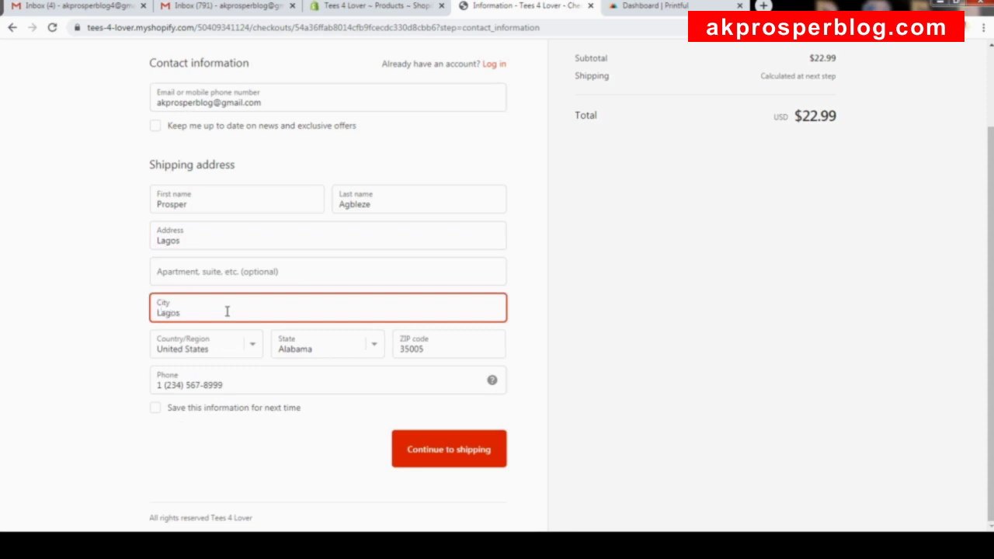
# Set the shipping country to Nigeria and the state to Lagos, and replace the postal code.
pyautogui.click(252, 350)
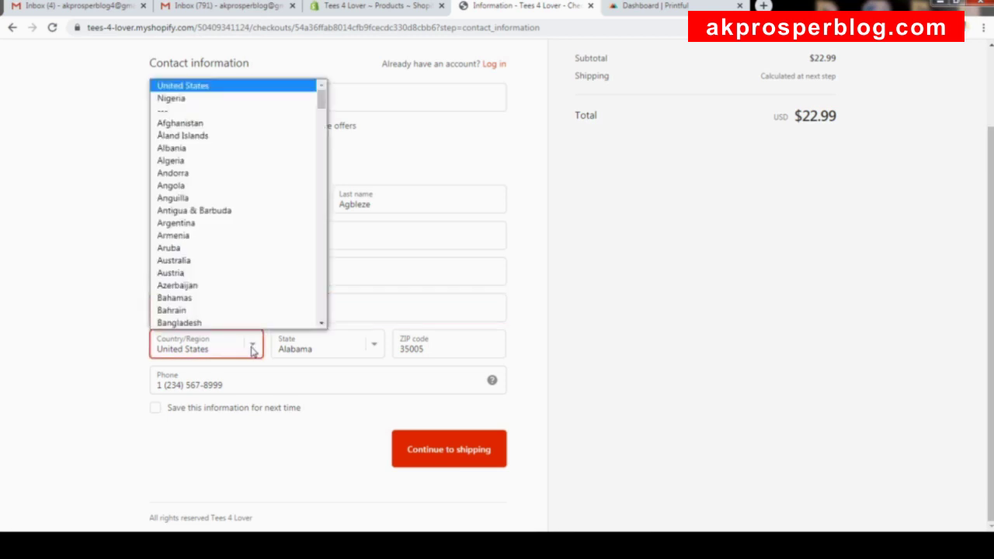
pyautogui.click(215, 98)
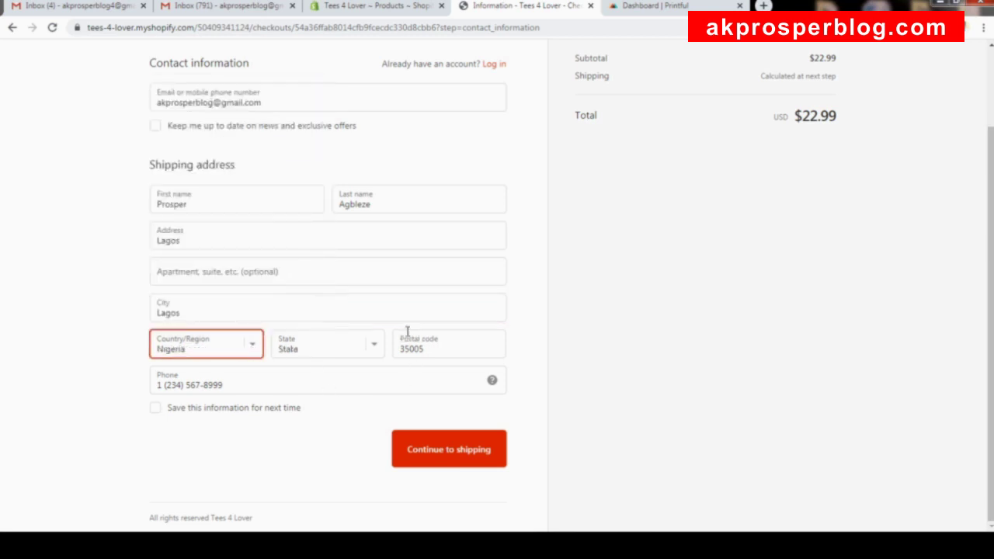
pyautogui.click(383, 347)
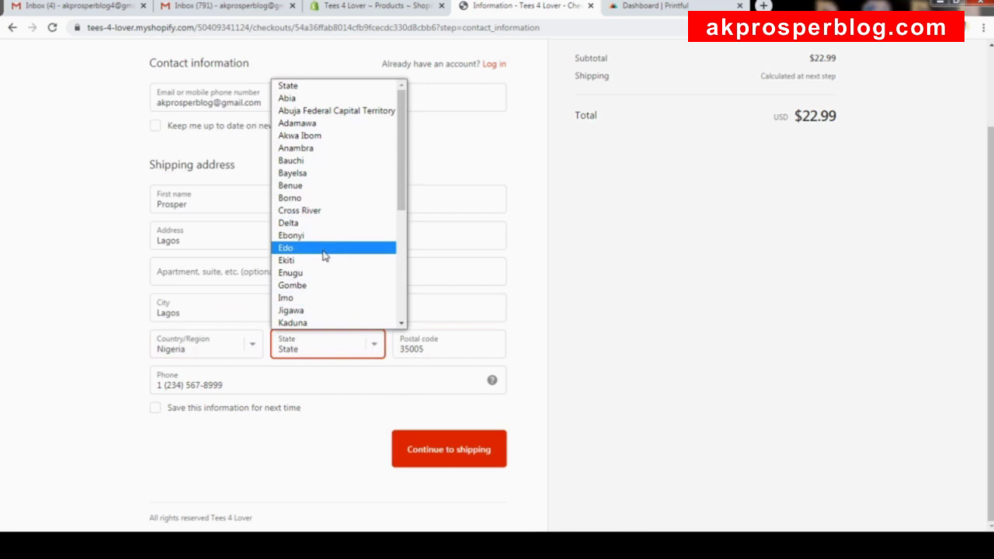
pyautogui.scroll(-3, 322, 271)
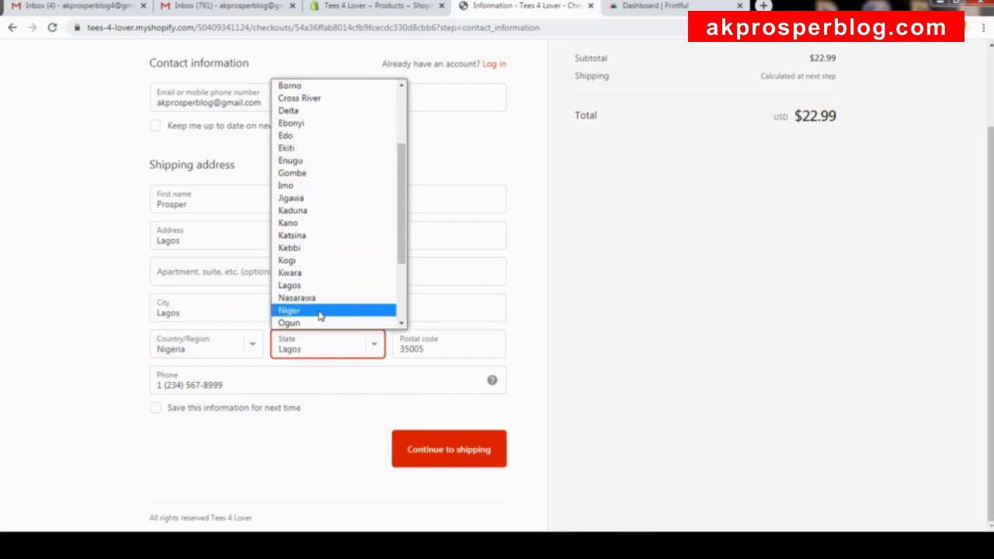
pyautogui.click(320, 288)
pyautogui.click(433, 343)
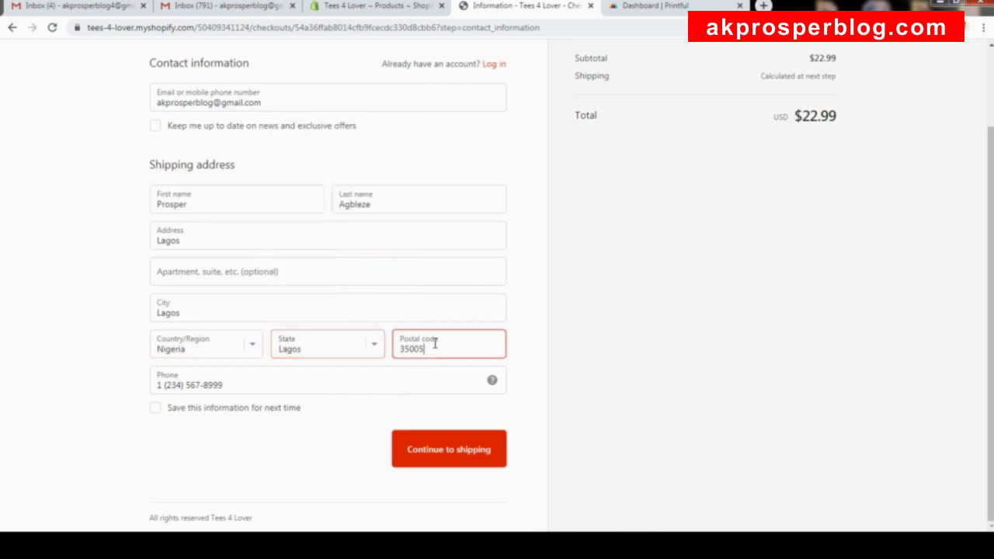
pyautogui.doubleClick(435, 344)
pyautogui.write('100')
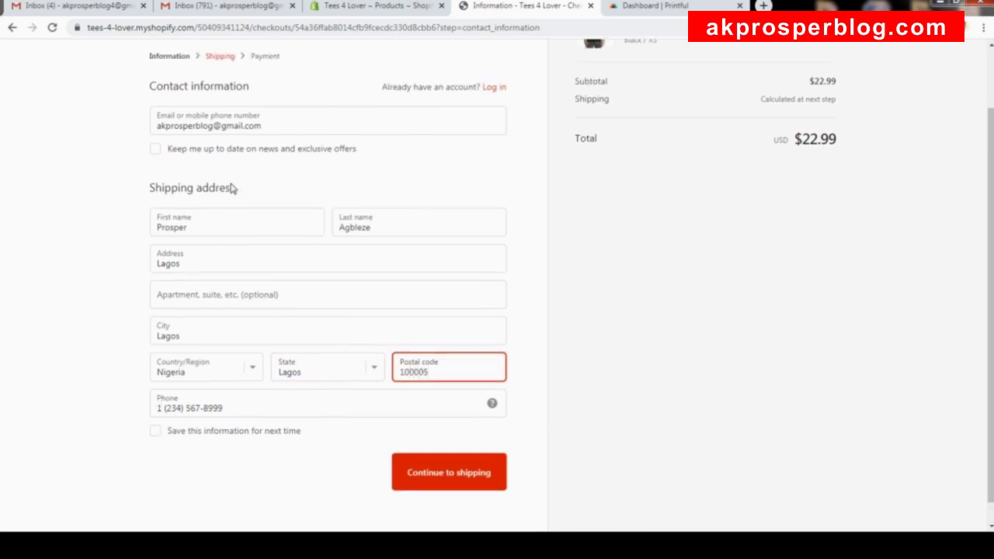
# Continue to shipping with Worldwide Flat Rate at $5.99 ($30.13), then view the admin product list.
pyautogui.click(444, 454)
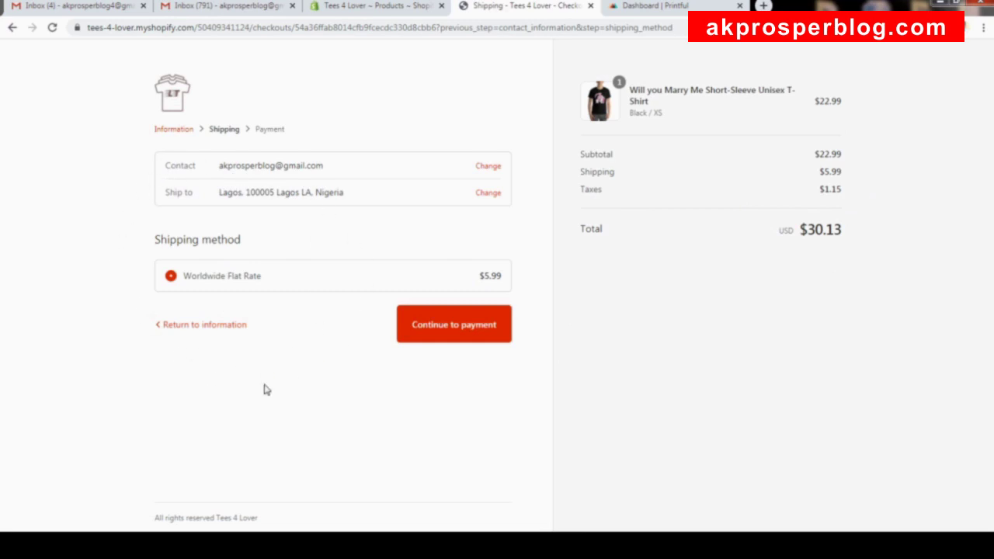
pyautogui.click(403, 7)
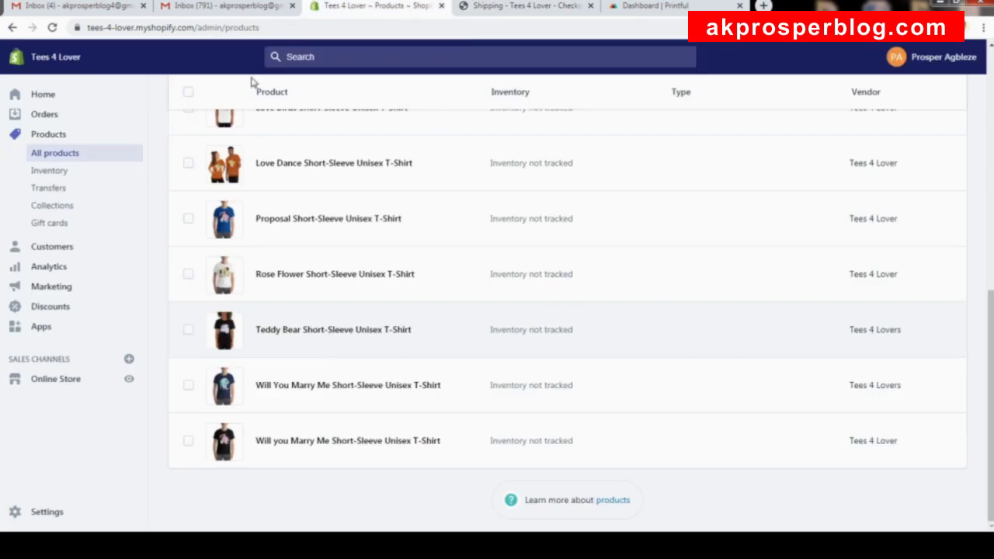
pyautogui.click(51, 514)
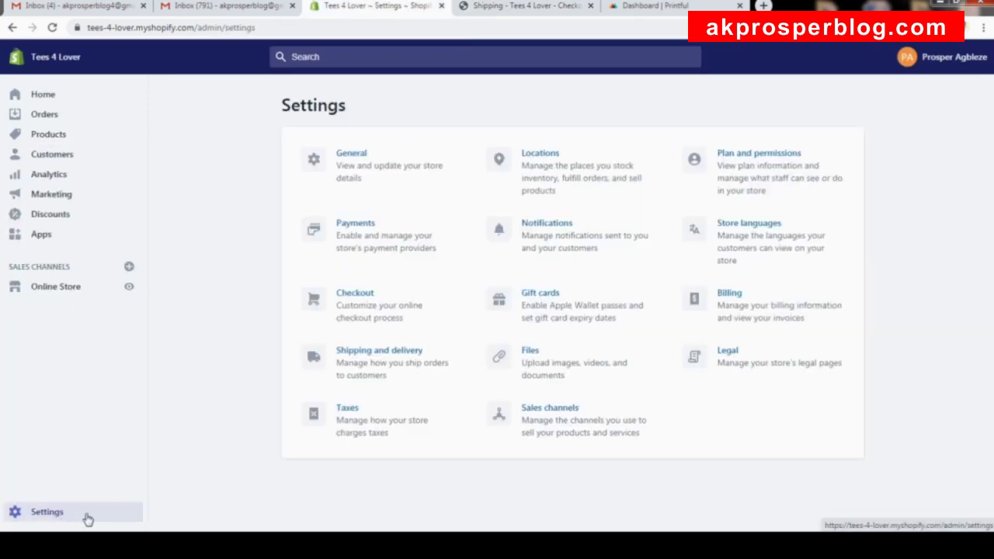
pyautogui.click(382, 357)
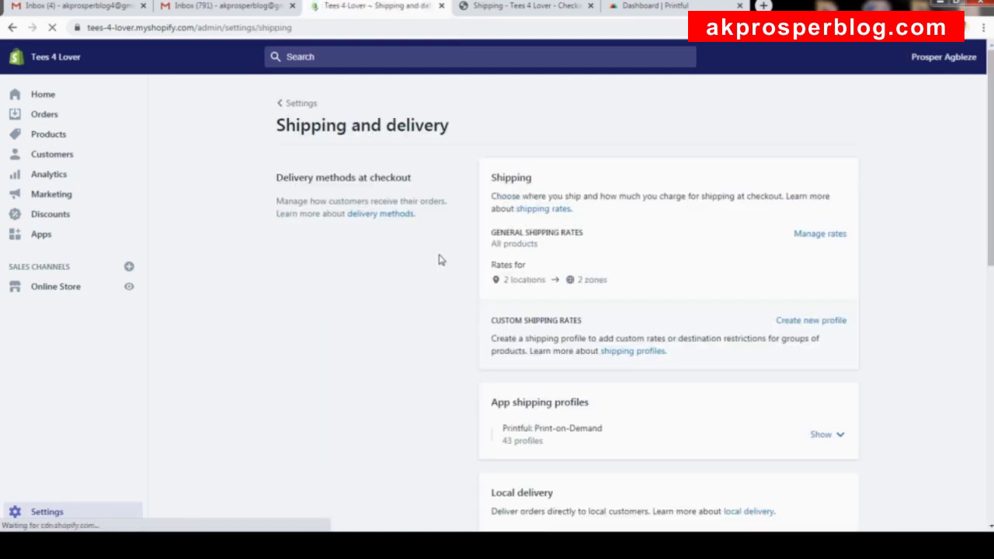
pyautogui.scroll(-2, 577, 351)
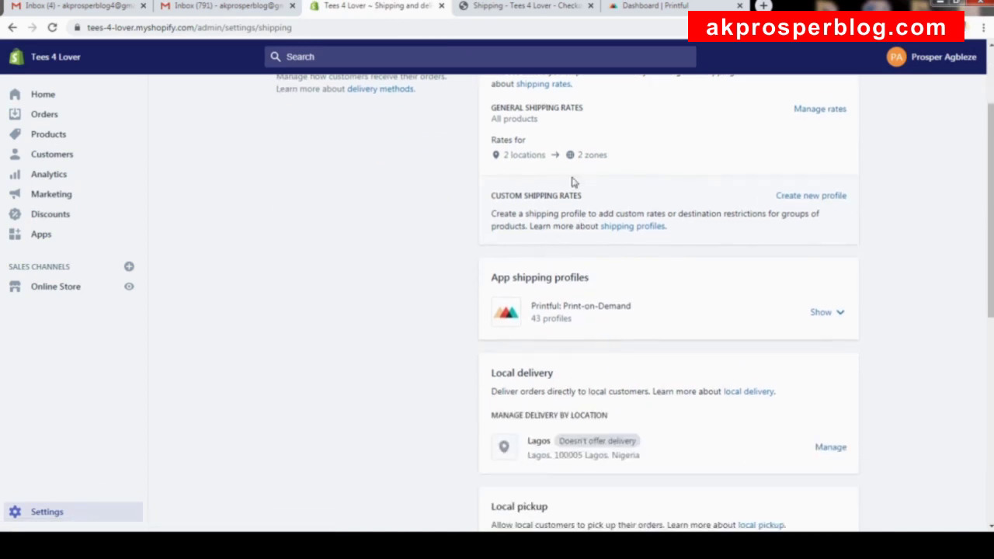
pyautogui.scroll(2, 572, 149)
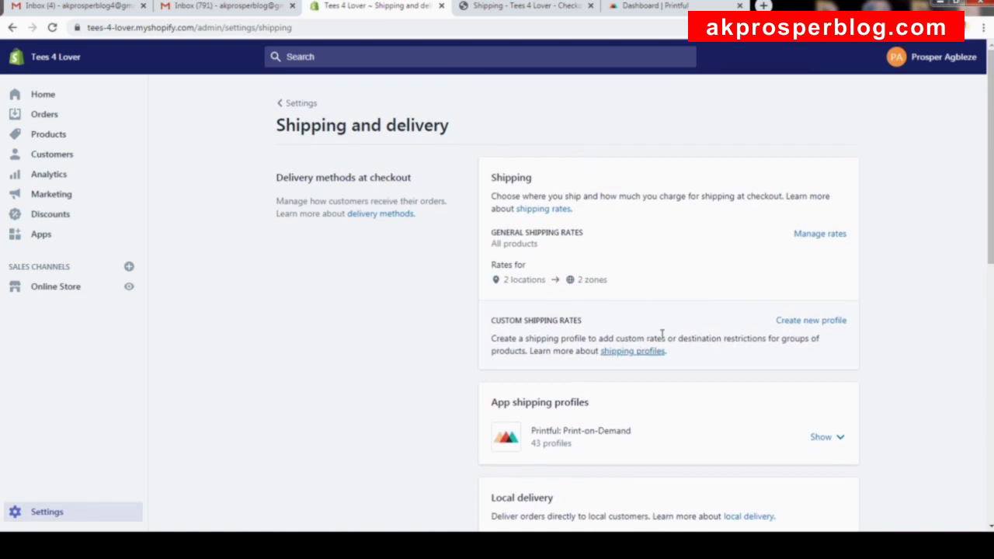
pyautogui.scroll(-2, 647, 342)
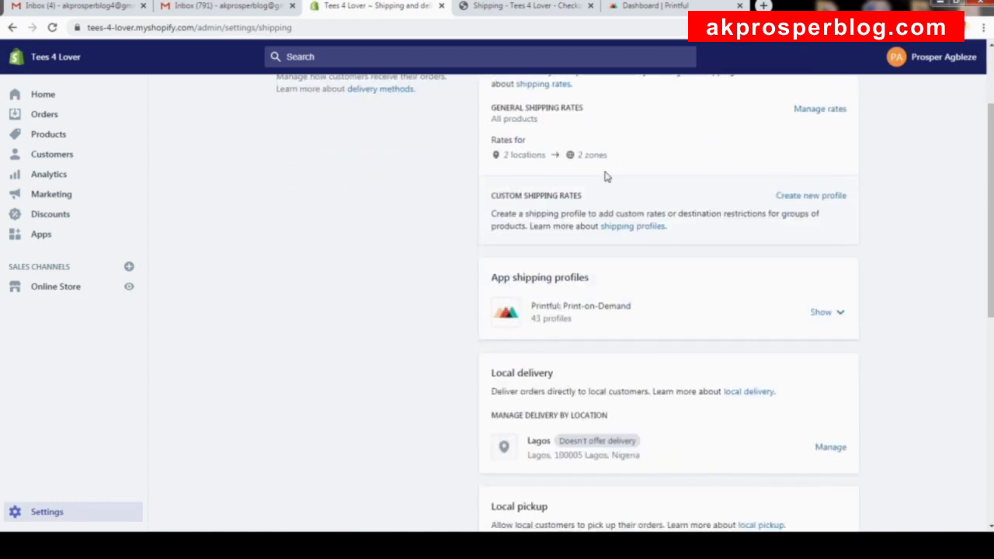
pyautogui.click(518, 7)
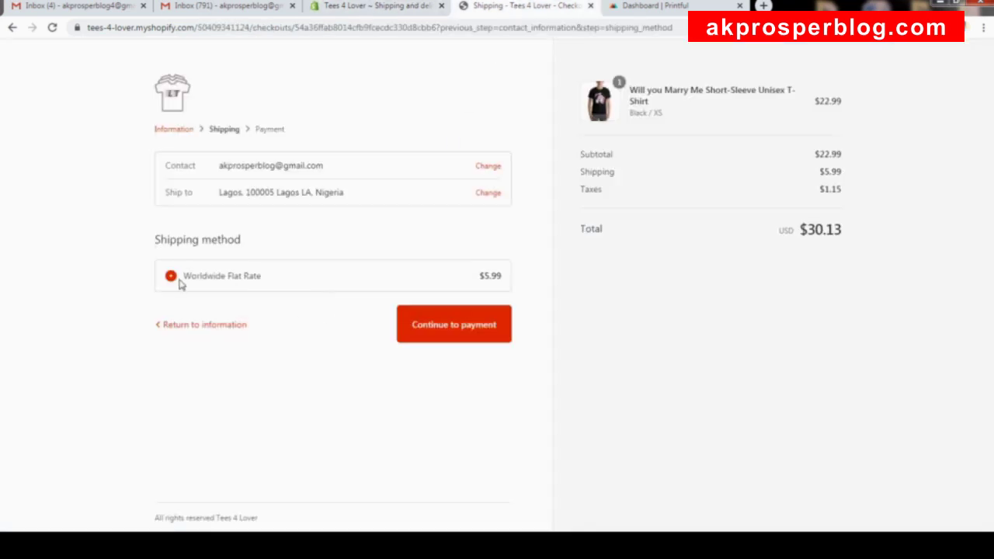
# Continue to the payment step and scroll down to the empty credit card fields.
pyautogui.moveTo(155, 238); pyautogui.dragTo(256, 244)
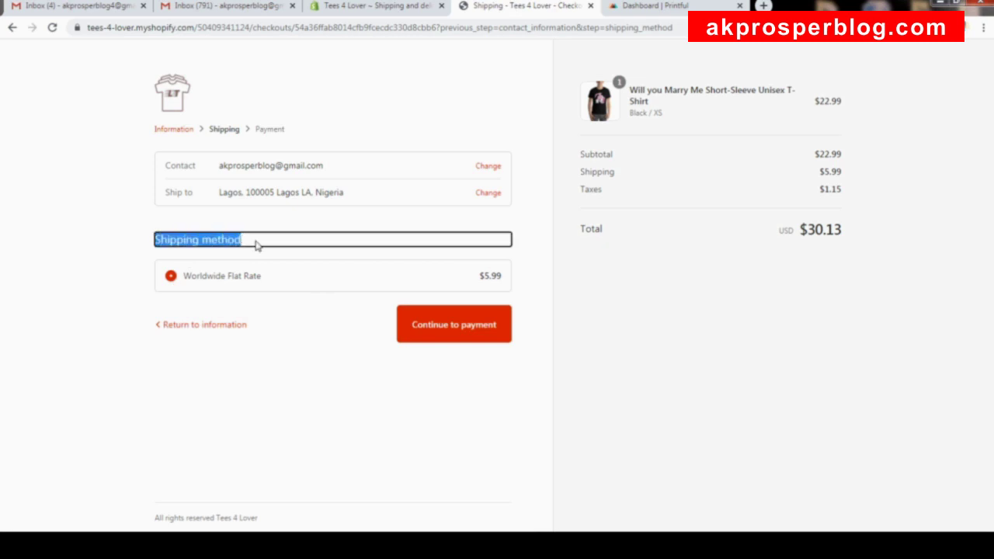
pyautogui.click(278, 349)
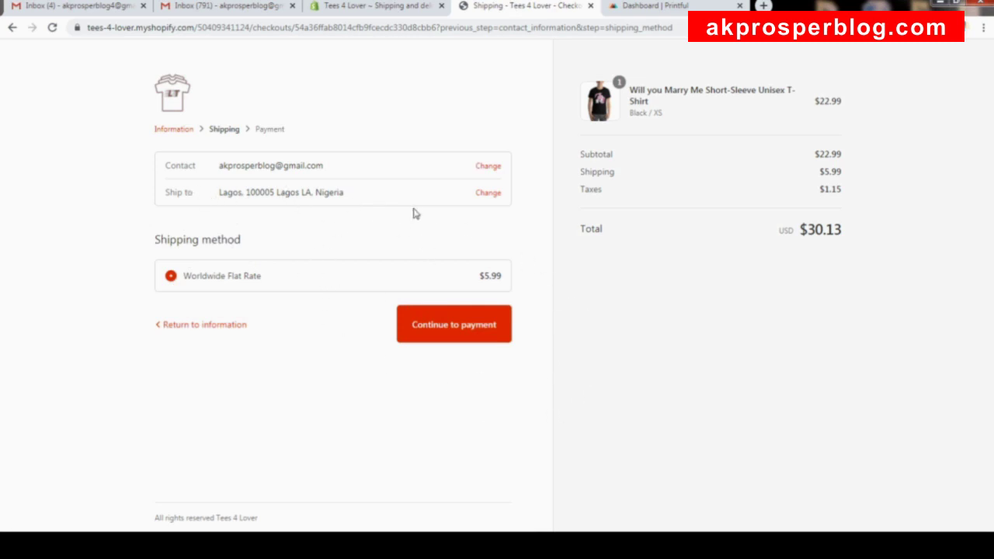
pyautogui.click(460, 332)
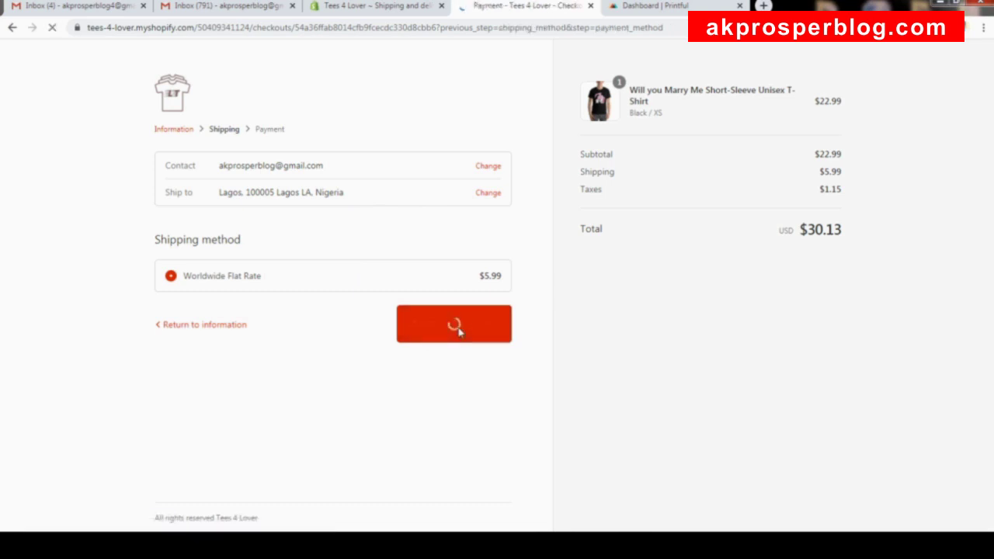
pyautogui.scroll(-2, 373, 264)
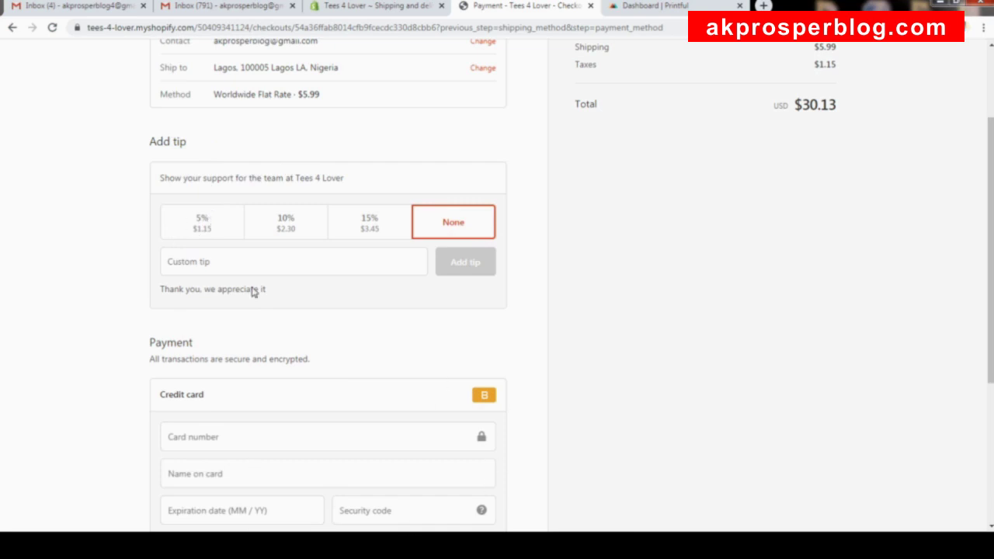
pyautogui.scroll(-3, 246, 284)
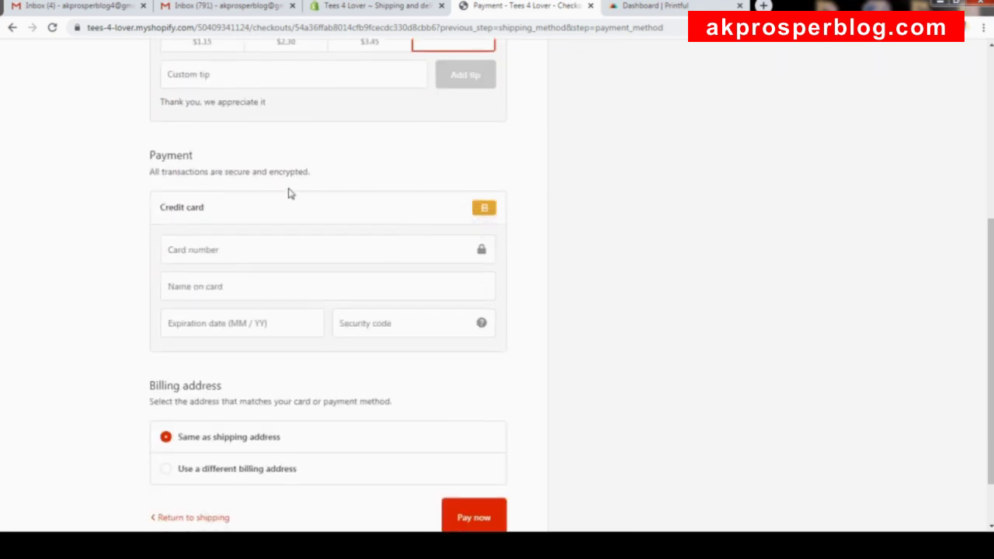
pyautogui.scroll(-2, 350, 264)
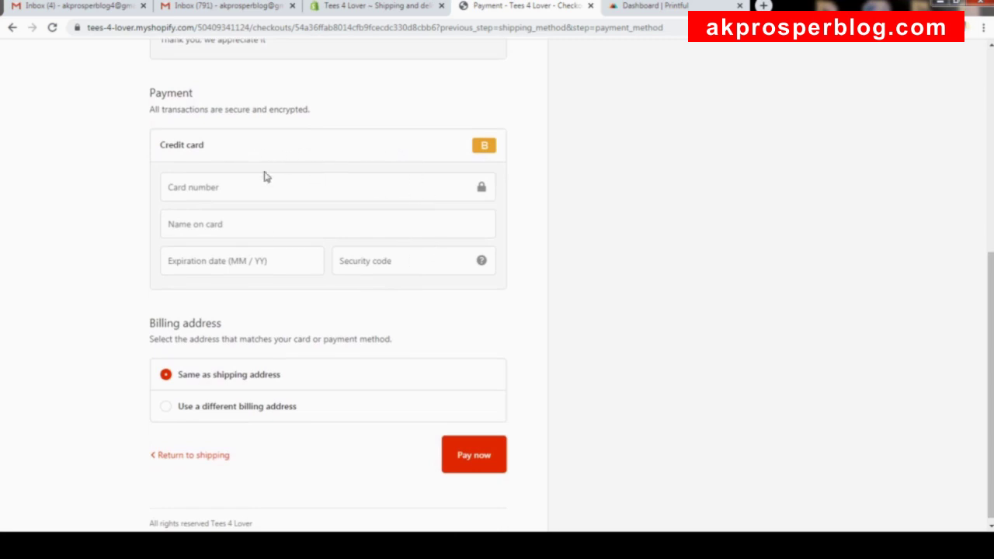
# Enter the Bogus Gateway test card number, name on card, expiry 11 / 21 and security code.
pyautogui.click(325, 187)
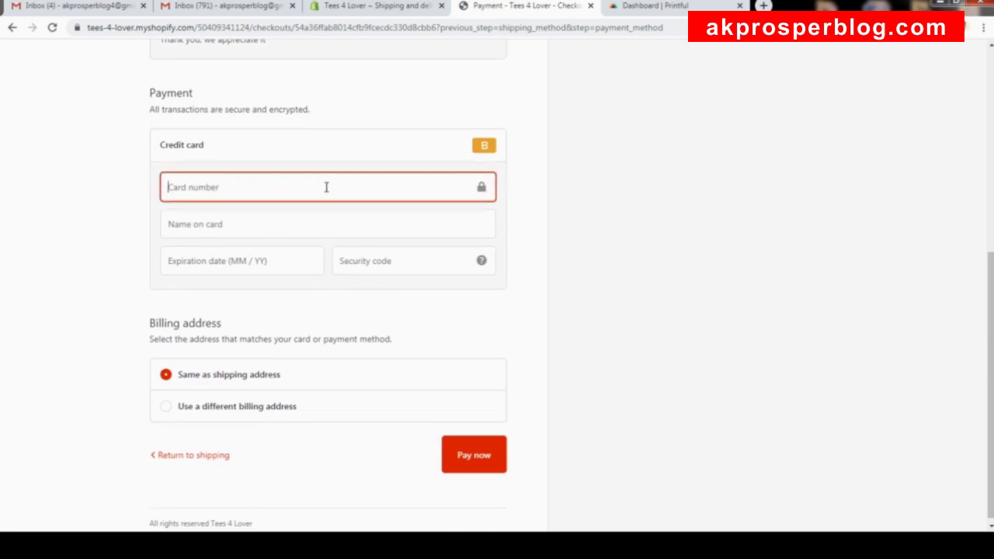
pyautogui.write('1')
pyautogui.click(313, 229)
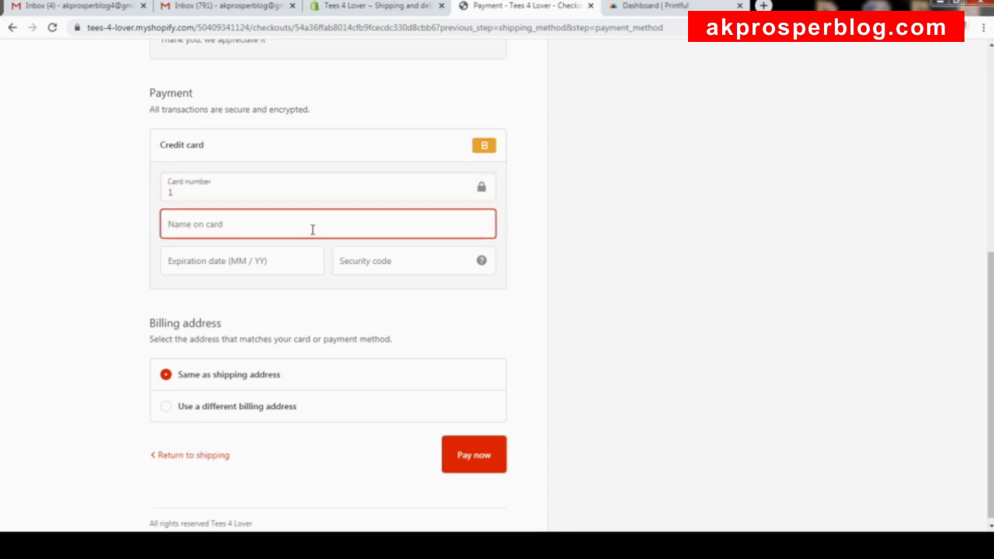
pyautogui.write('Gateway')
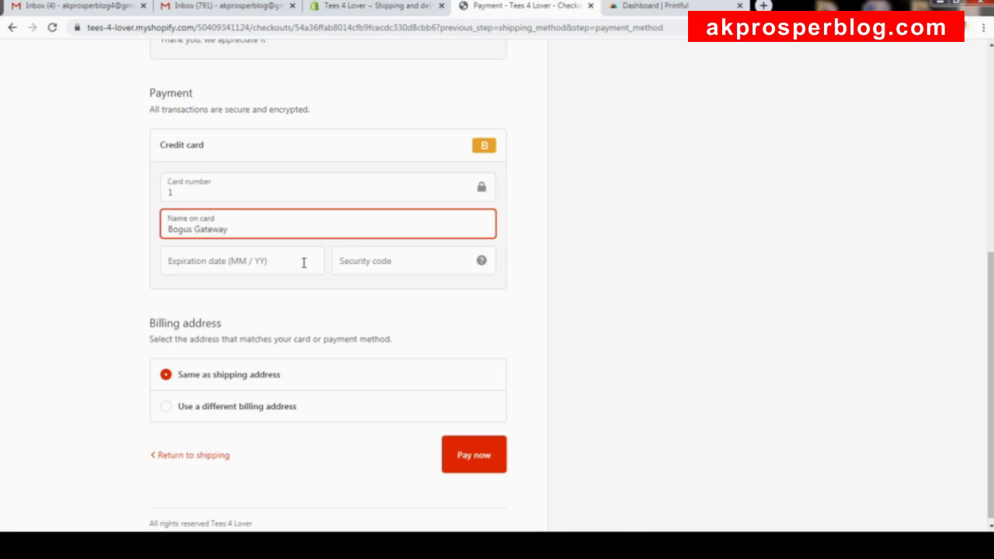
pyautogui.click(302, 262)
pyautogui.write('11 / ')
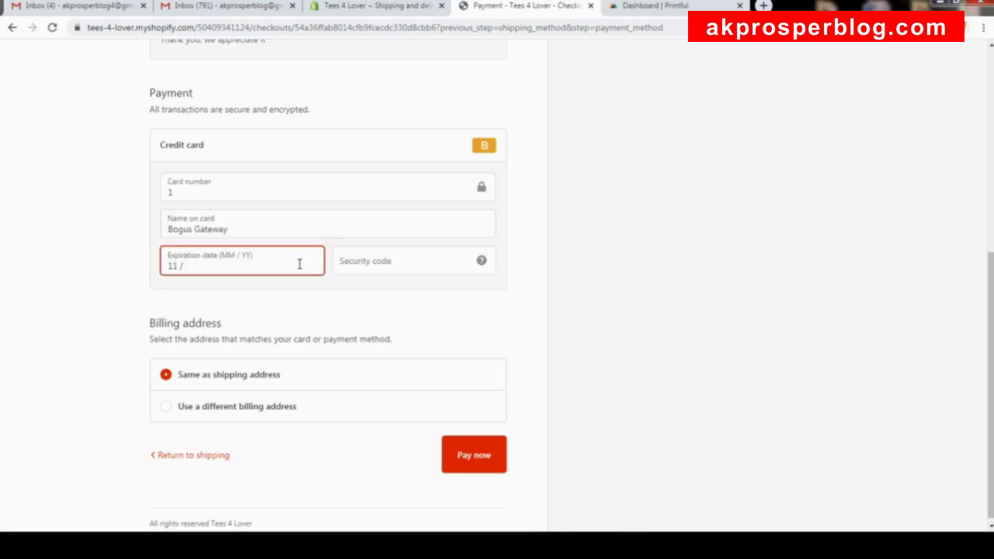
pyautogui.write('21')
pyautogui.click(415, 262)
pyautogui.write('123')
# Pay for the order and review the thank-you page confirming the $30.13 purchase.
pyautogui.scroll(1, 450, 317)
pyautogui.scroll(-1, 455, 314)
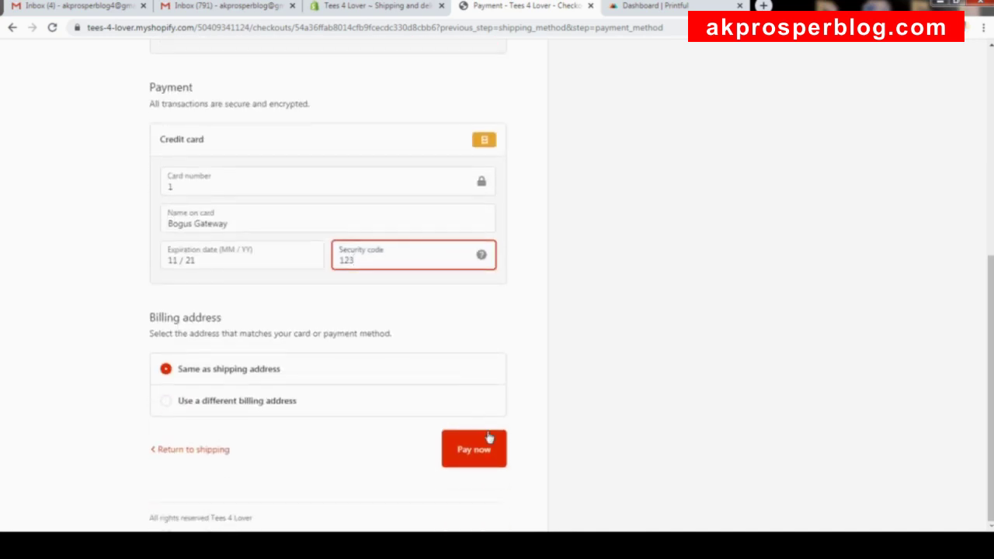
pyautogui.scroll(5, 533, 271)
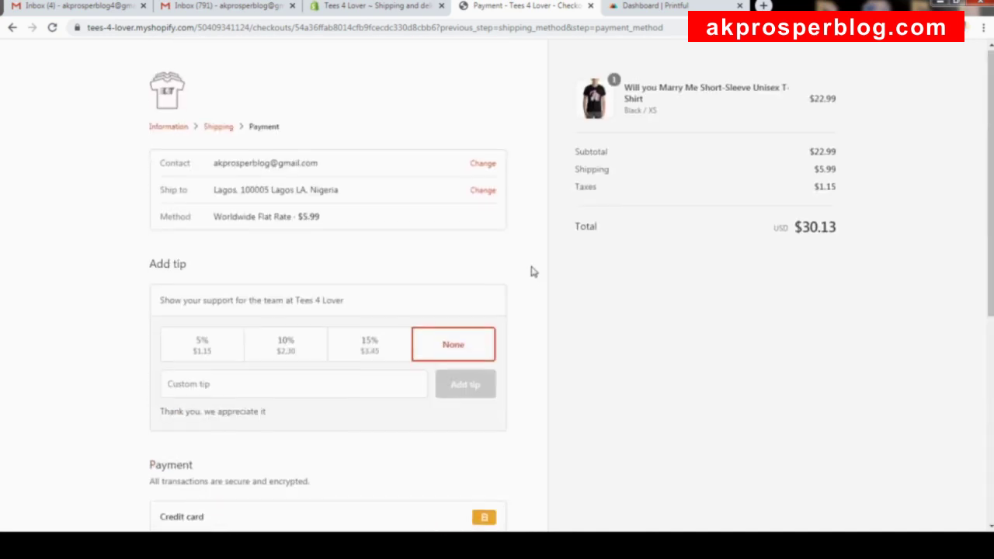
pyautogui.scroll(-5, 455, 483)
pyautogui.click(475, 458)
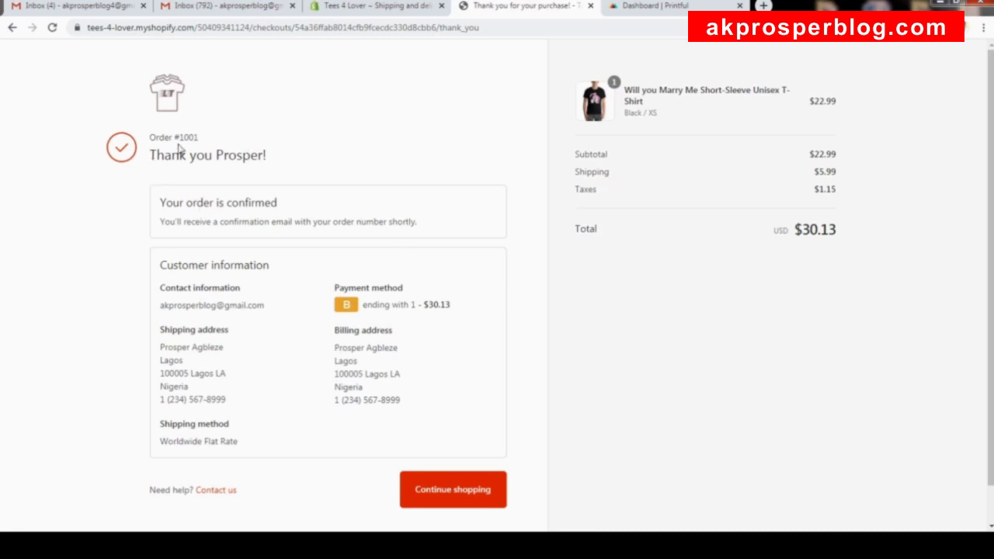
pyautogui.scroll(-1, 490, 326)
pyautogui.scroll(1, 487, 306)
pyautogui.click(226, 12)
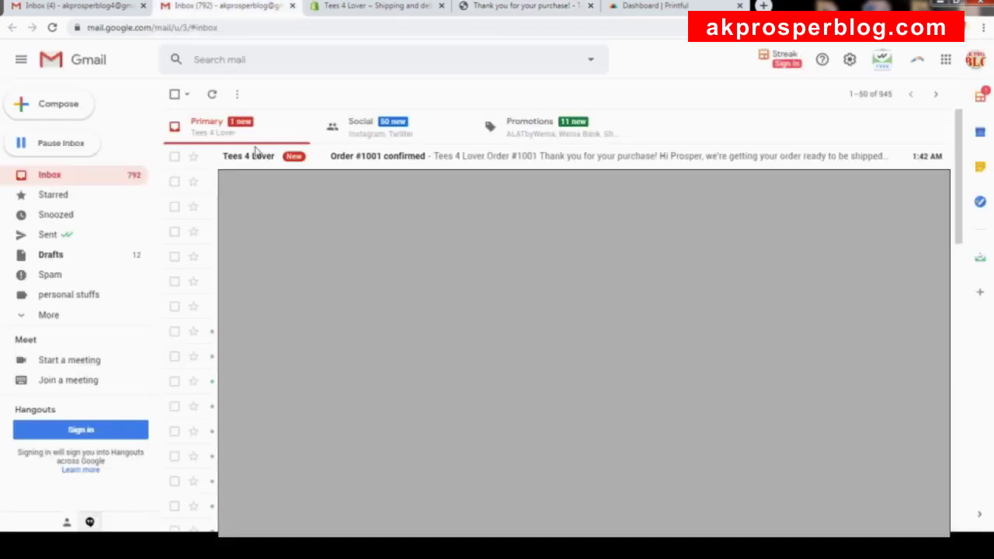
pyautogui.click(429, 159)
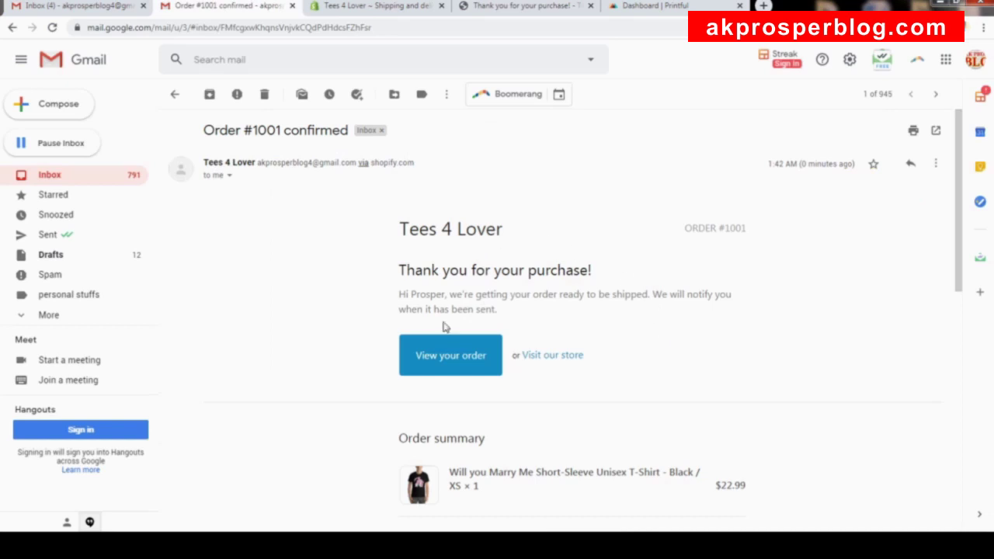
pyautogui.scroll(-2, 618, 323)
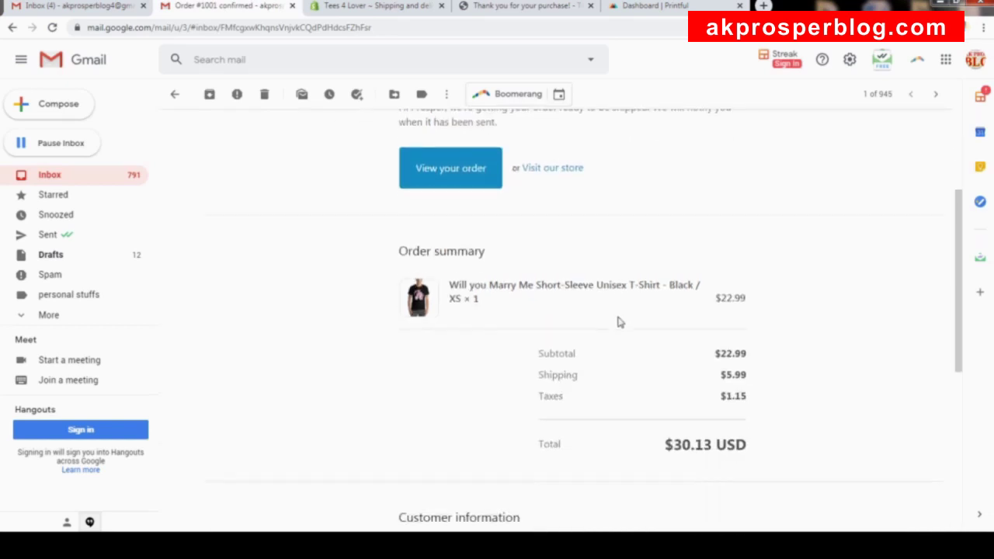
pyautogui.scroll(-2, 604, 350)
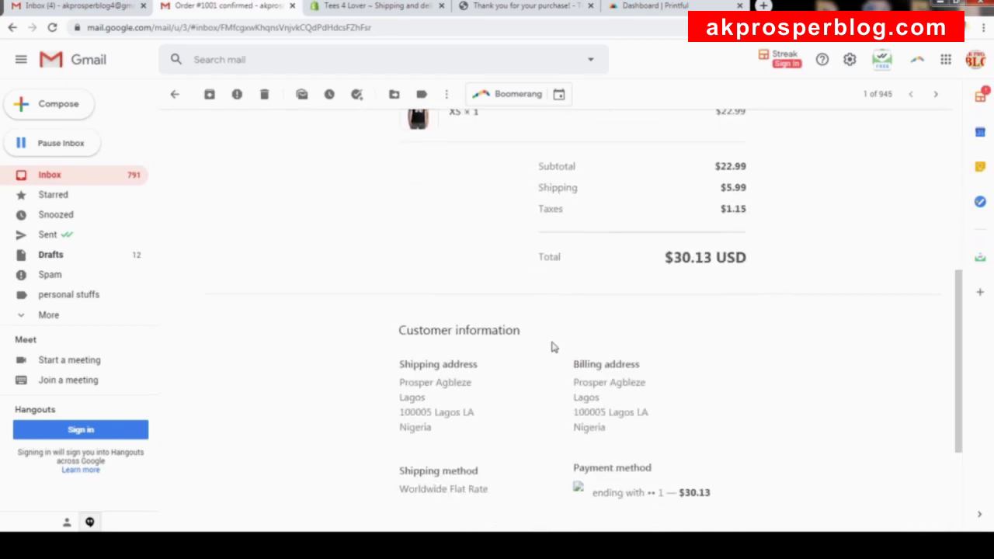
pyautogui.scroll(-2, 559, 348)
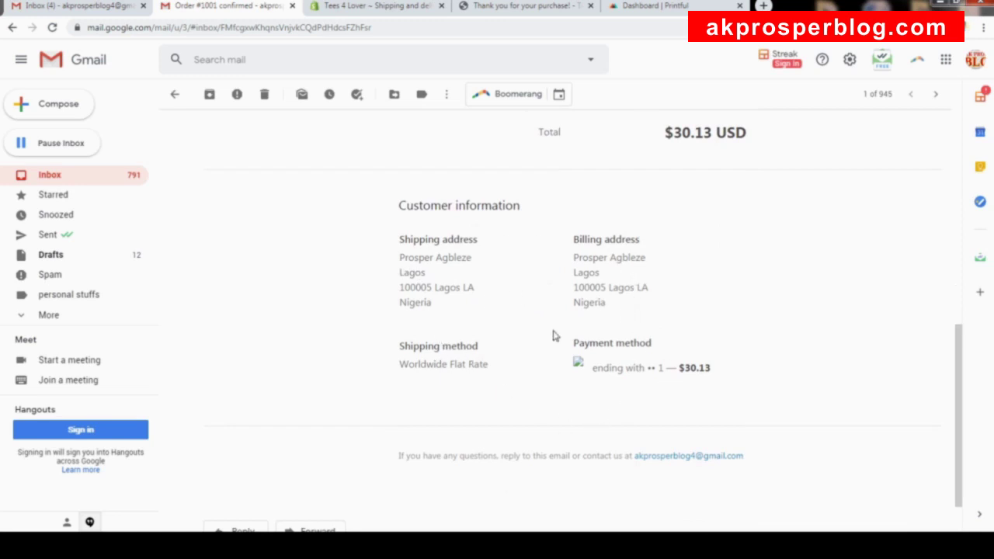
pyautogui.scroll(6, 510, 344)
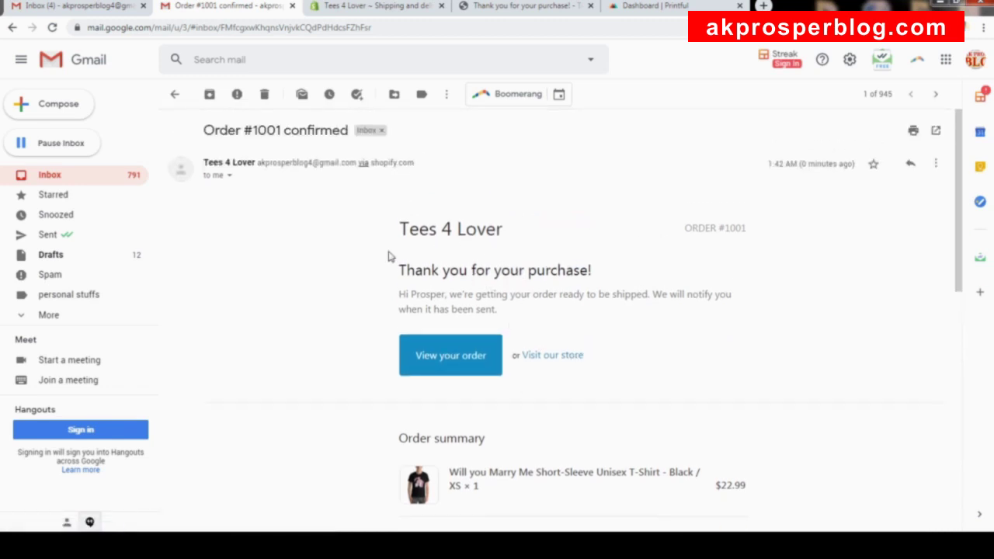
pyautogui.scroll(-1, 563, 357)
pyautogui.scroll(1, 543, 311)
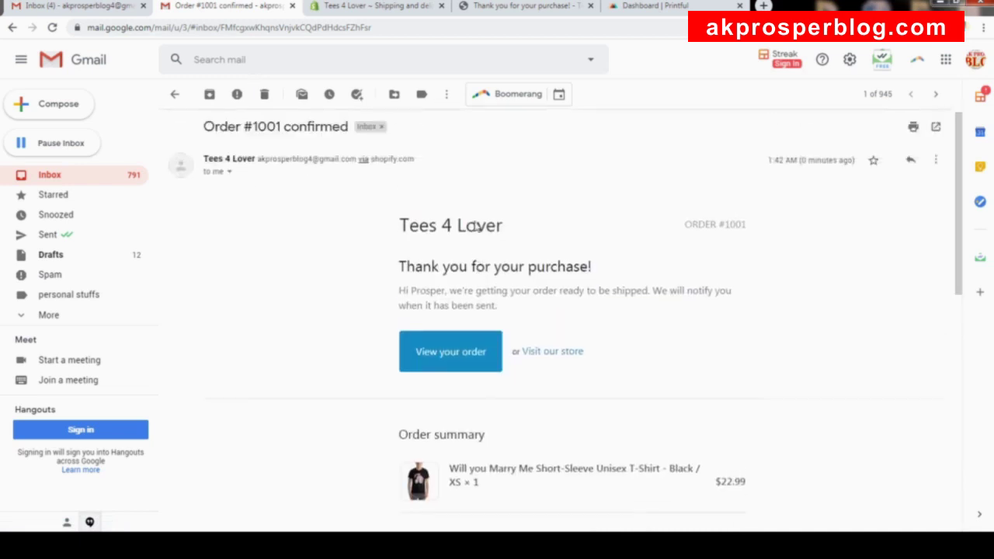
# Open order #1001 from the admin Orders list and review its Paid, Unfulfilled details and timeline.
pyautogui.click(367, 11)
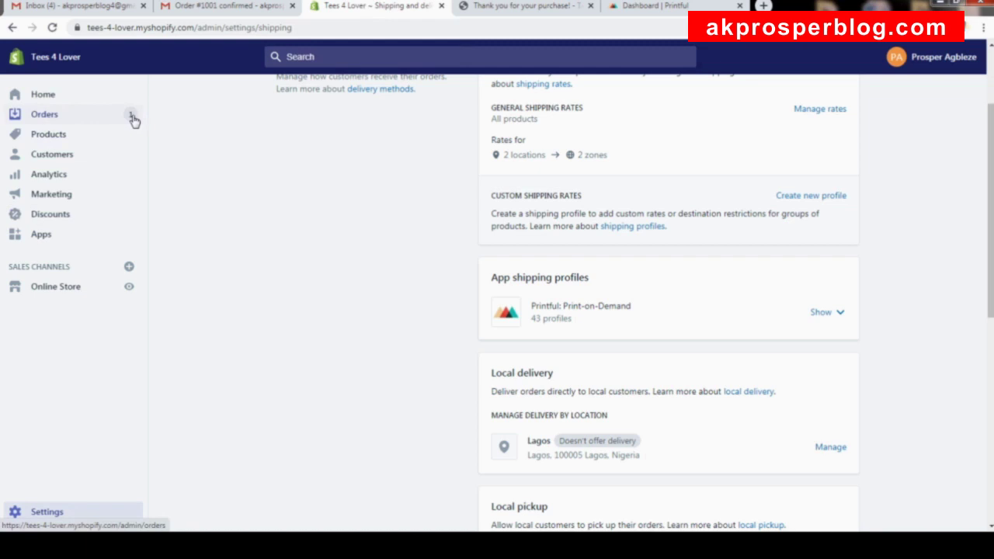
pyautogui.click(76, 115)
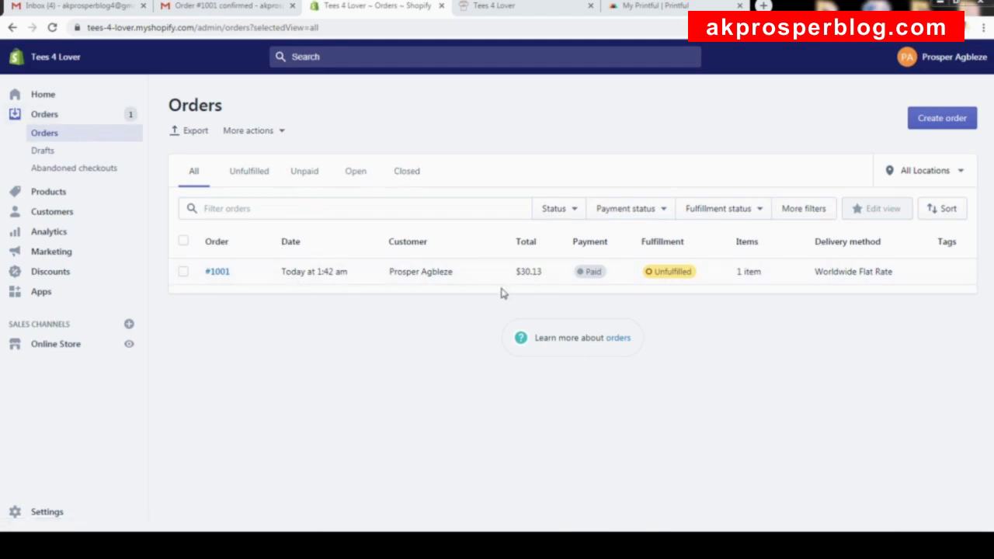
pyautogui.click(217, 275)
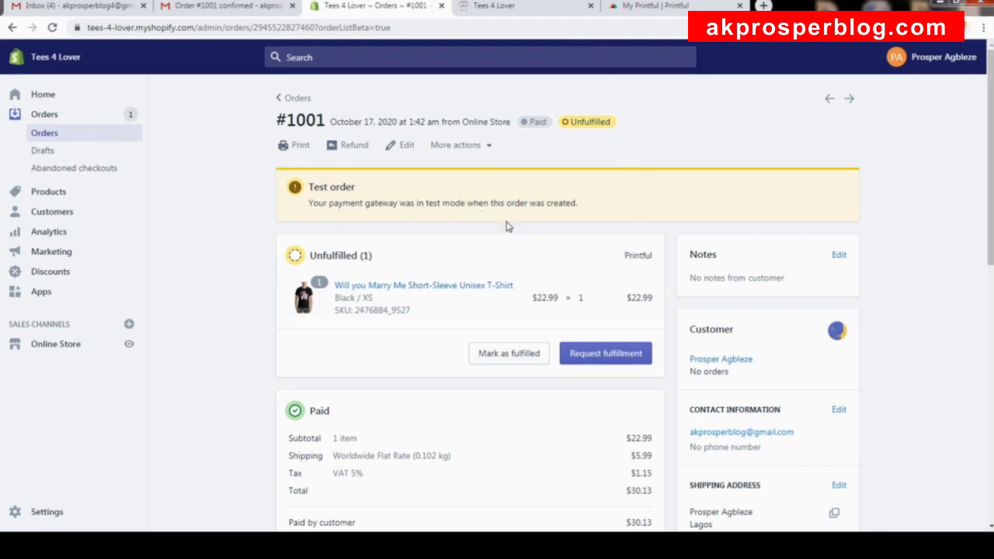
pyautogui.scroll(-3, 486, 295)
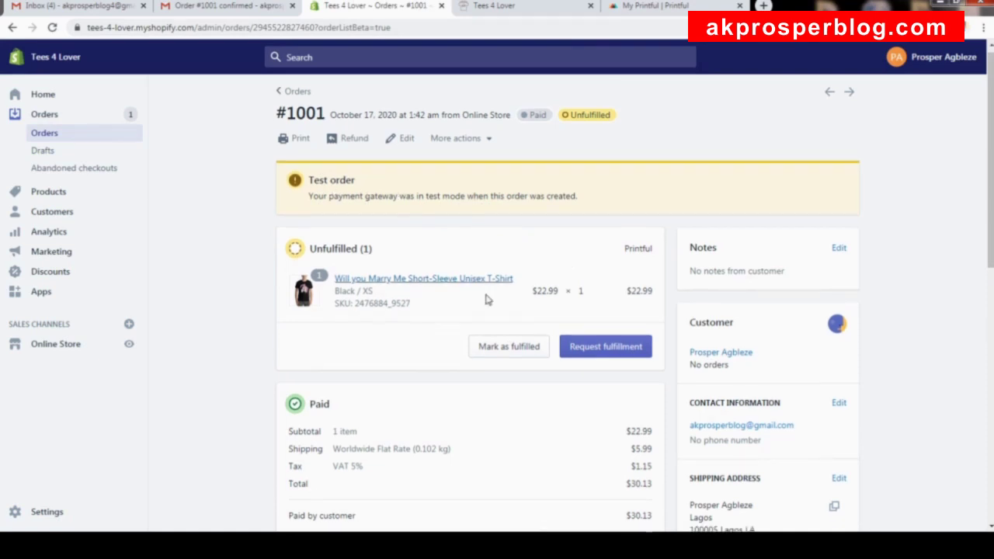
pyautogui.scroll(3, 603, 319)
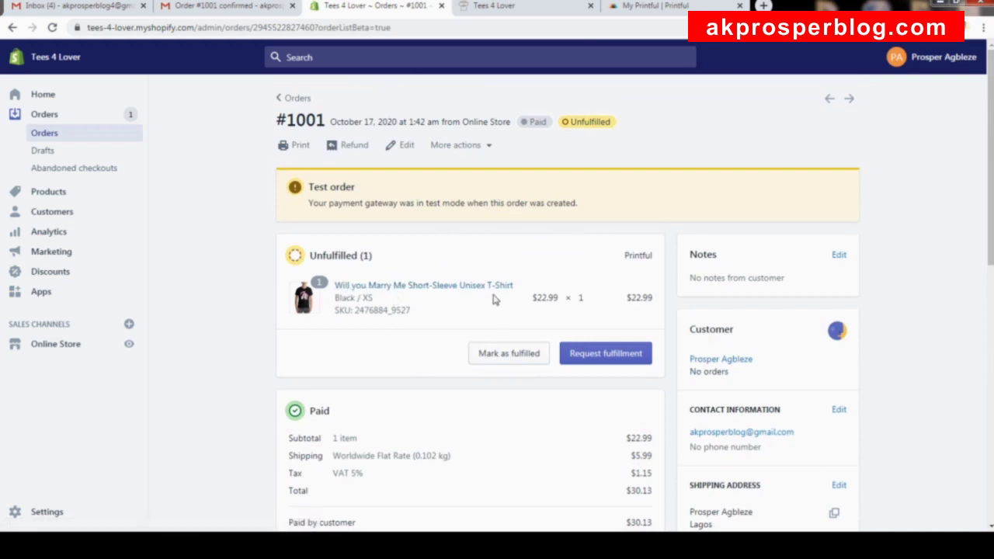
pyautogui.scroll(-1, 493, 295)
pyautogui.scroll(-2, 401, 353)
pyautogui.scroll(-3, 412, 357)
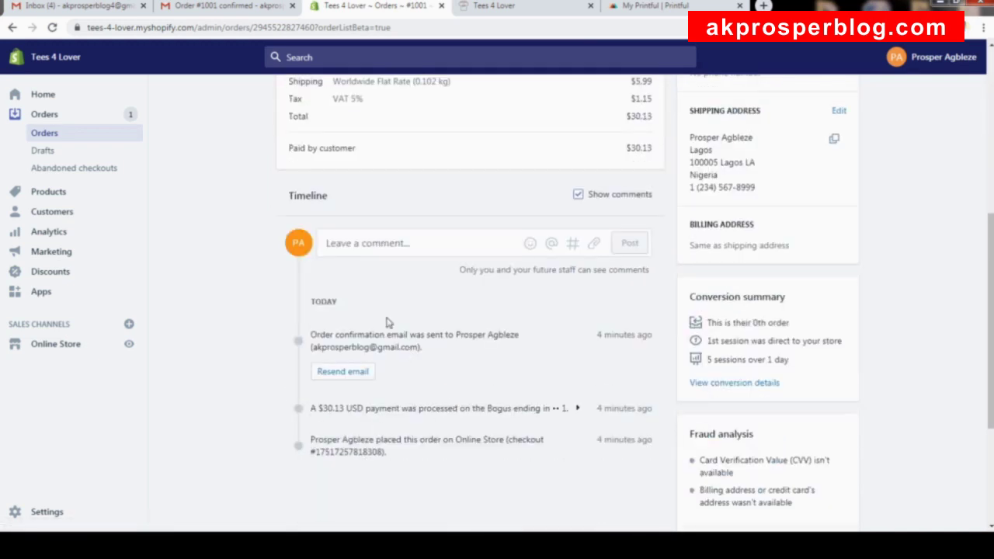
pyautogui.scroll(-3, 780, 361)
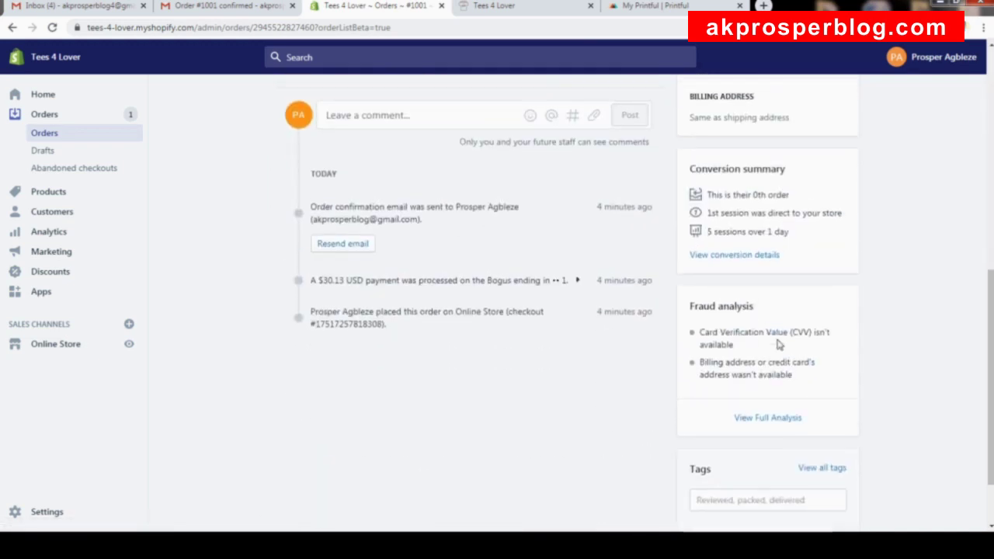
pyautogui.scroll(7, 777, 257)
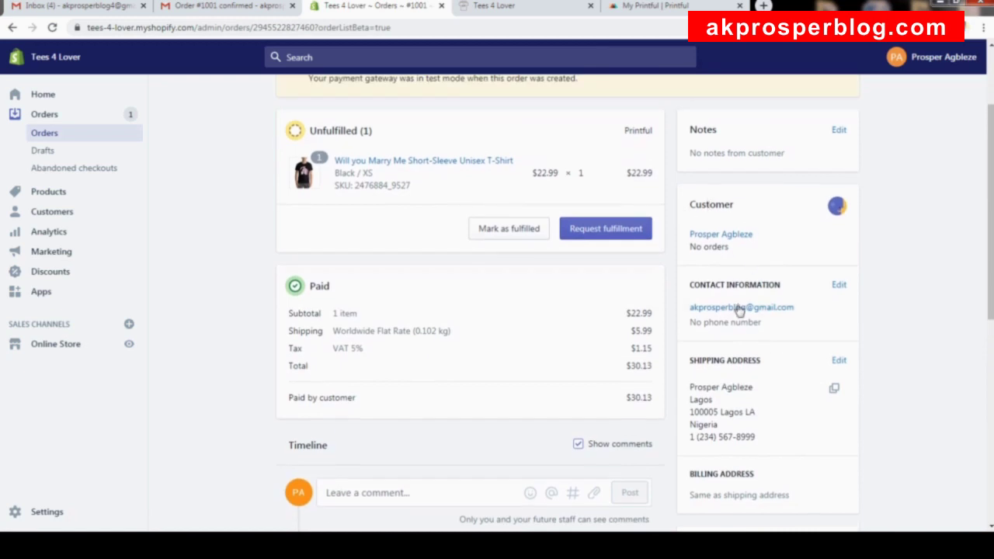
pyautogui.scroll(-2, 753, 433)
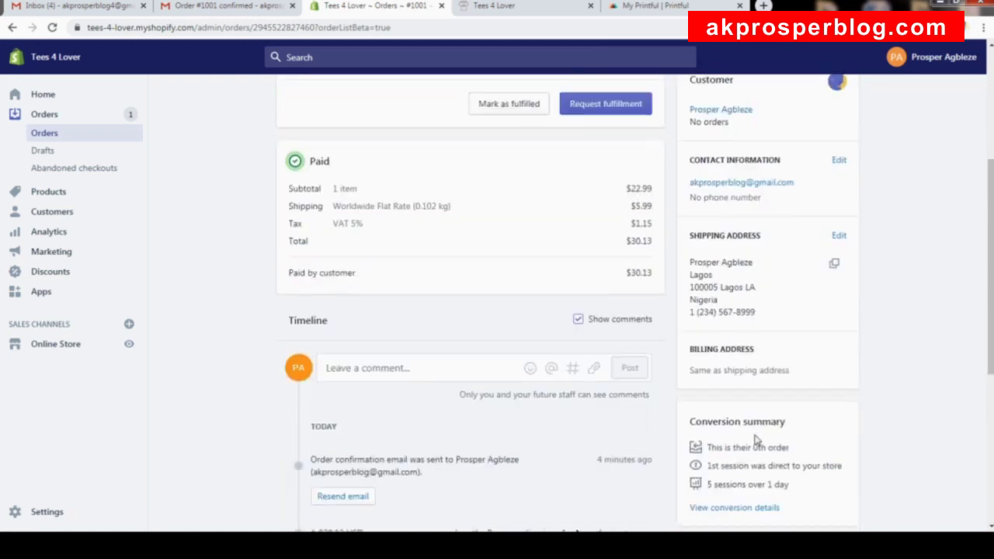
pyautogui.scroll(4, 738, 435)
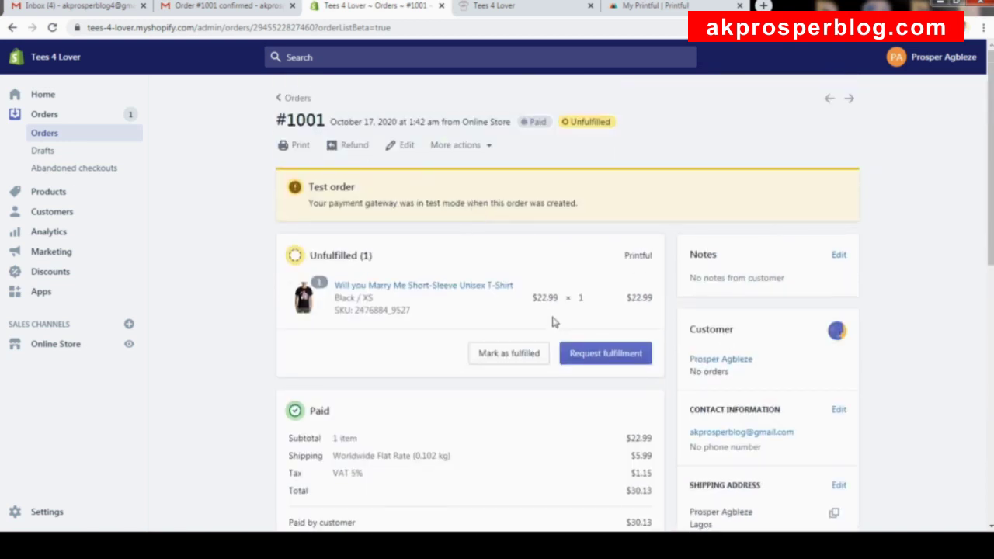
# Check Printful's Orders and Billing methods pages, then return to order #1001 in the admin.
pyautogui.click(656, 8)
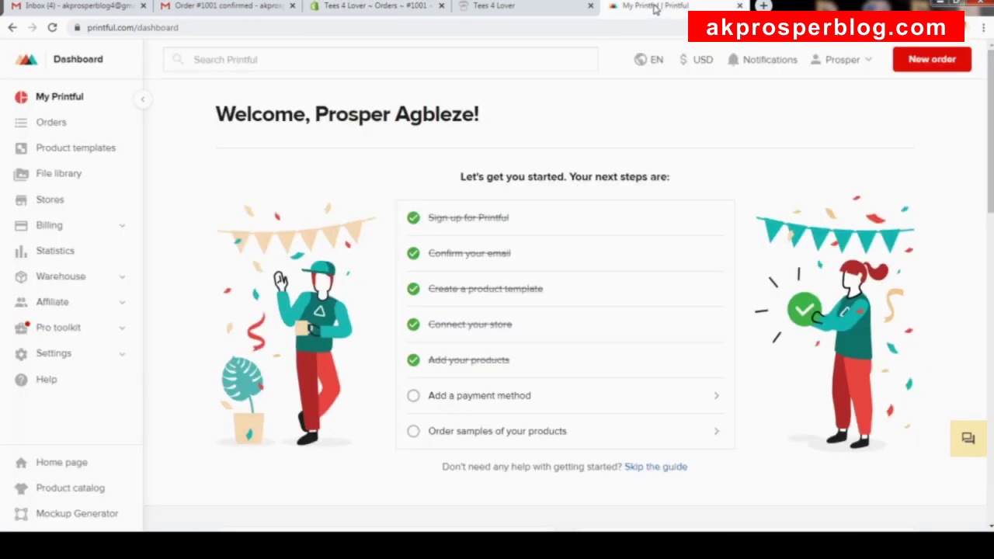
pyautogui.click(60, 126)
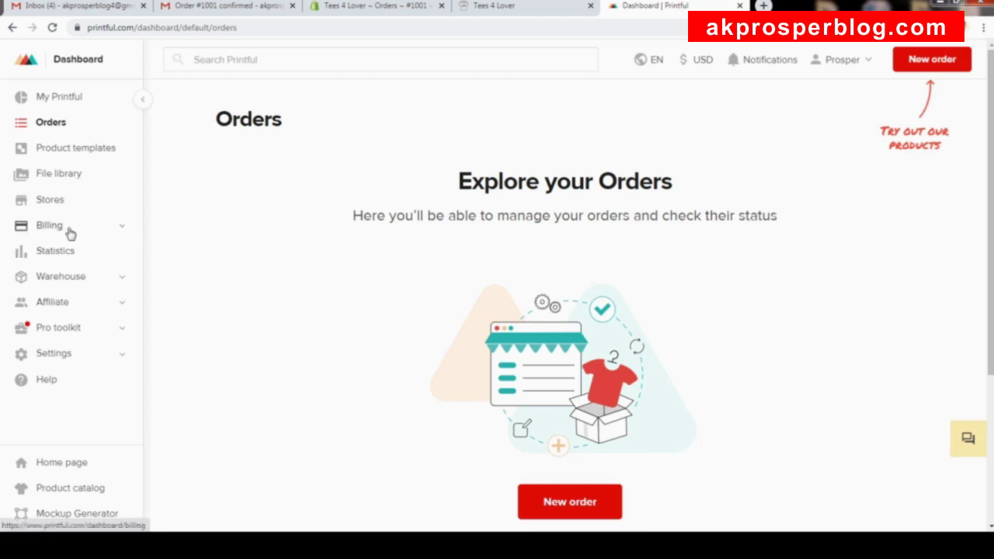
pyautogui.click(69, 231)
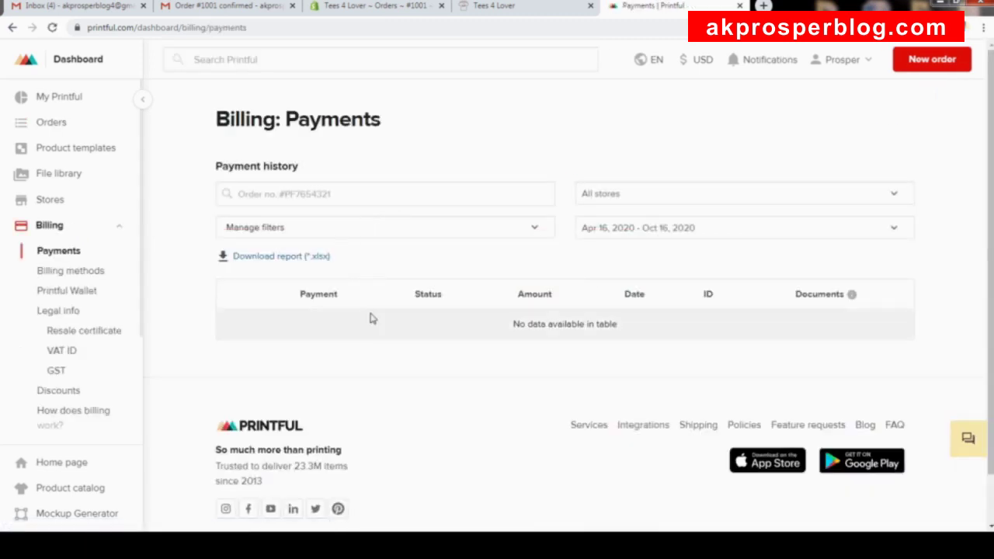
pyautogui.click(73, 272)
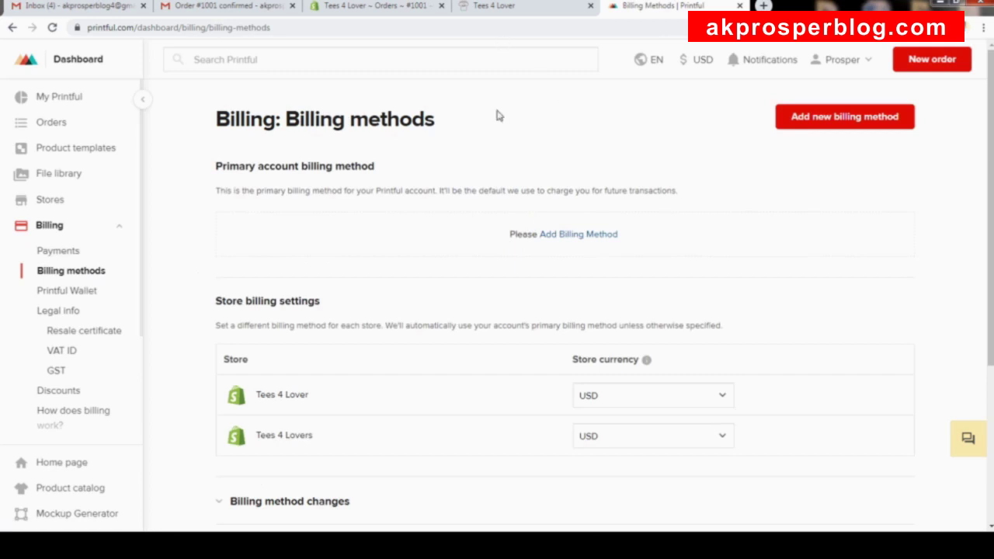
pyautogui.click(501, 11)
pyautogui.click(646, 12)
pyautogui.click(362, 7)
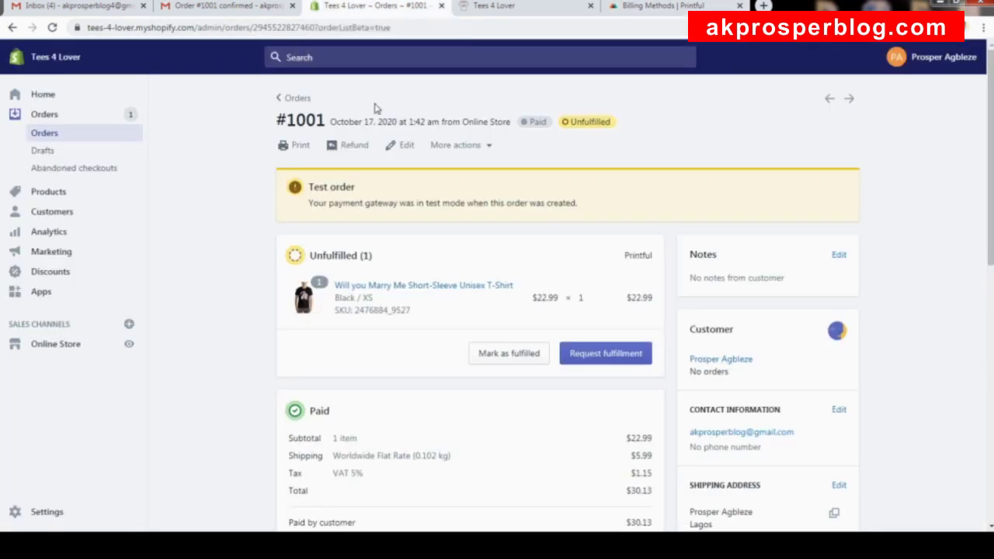
# Browse the Tees 4 Lover storefront products, then return to the 'Only the best t-shirts' banner.
pyautogui.click(474, 8)
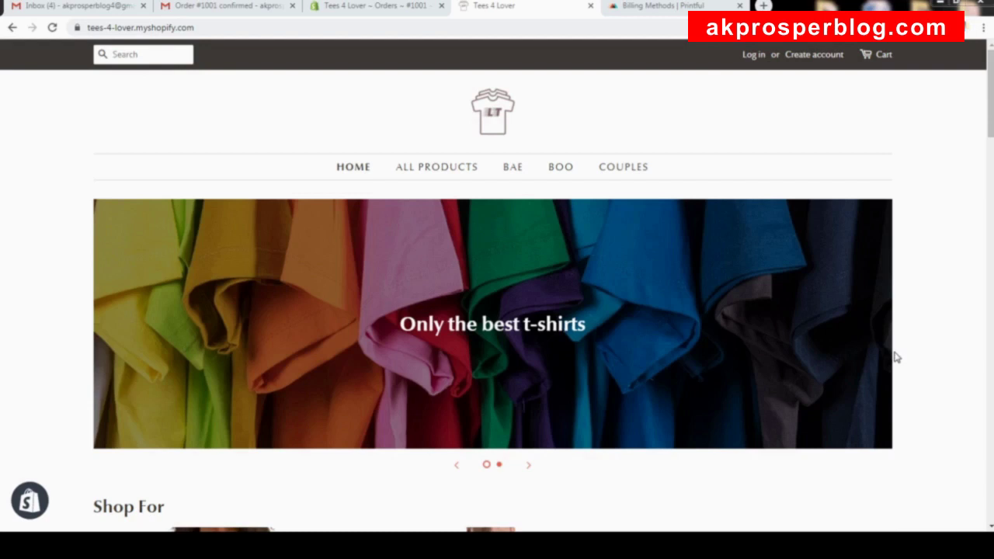
pyautogui.scroll(-3, 909, 303)
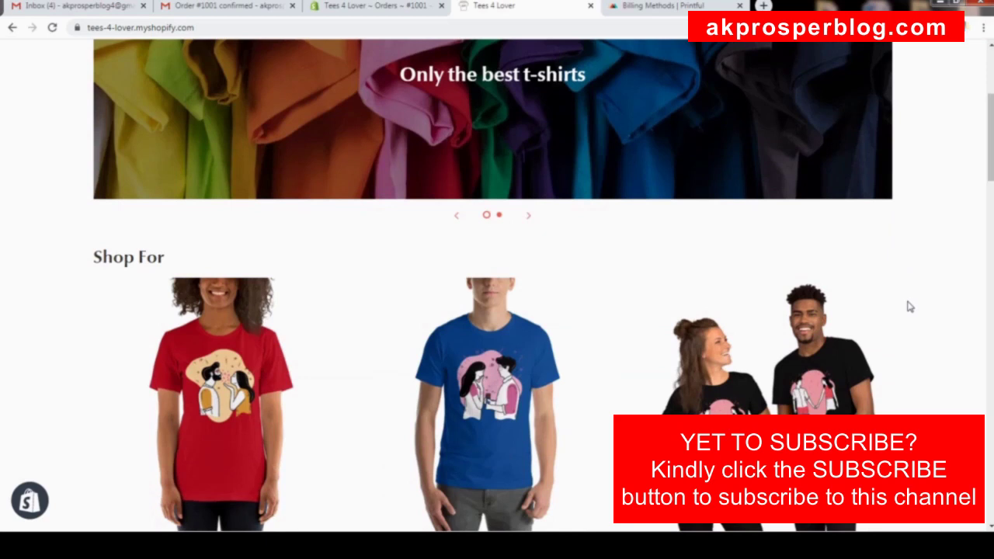
pyautogui.scroll(-3, 910, 307)
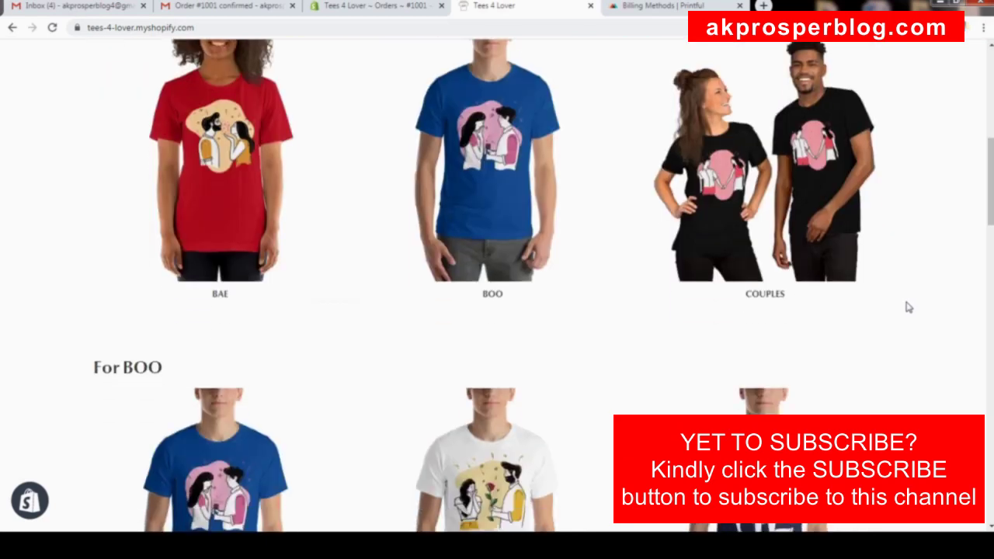
pyautogui.scroll(-4, 909, 308)
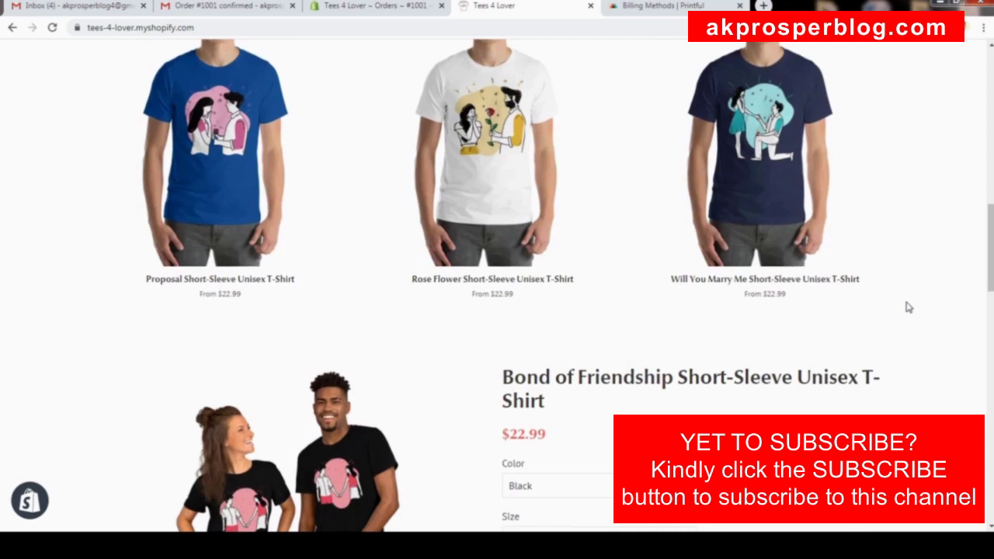
pyautogui.scroll(-2, 910, 308)
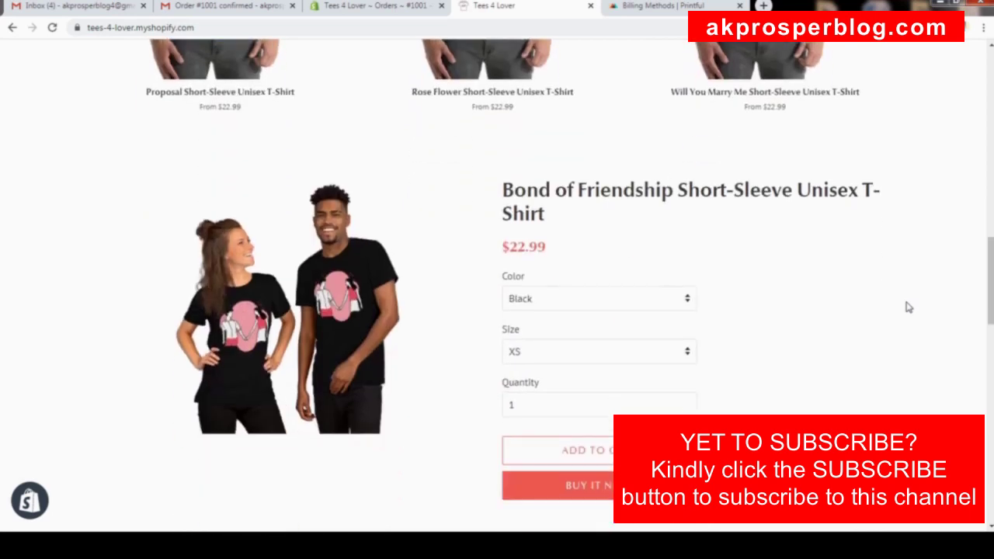
pyautogui.scroll(-1, 910, 307)
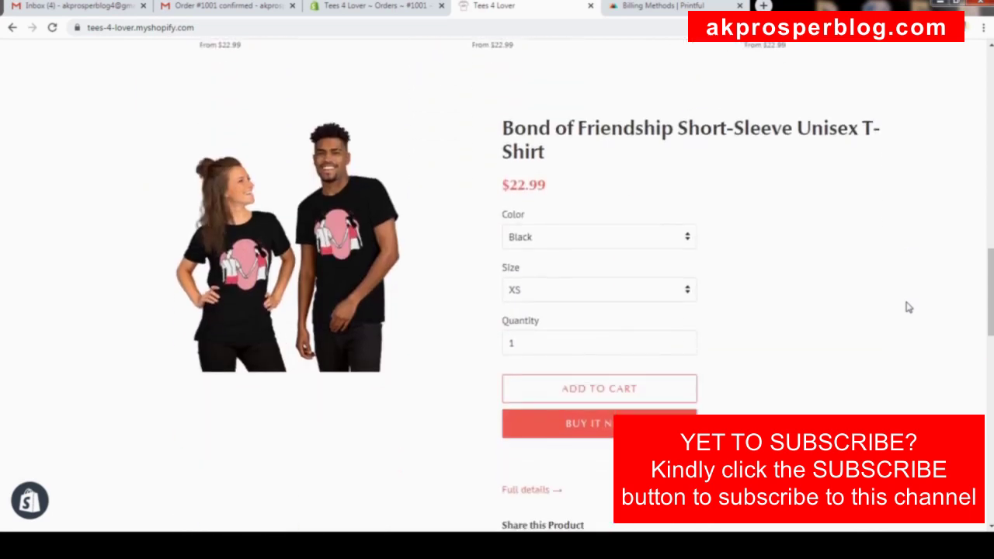
pyautogui.scroll(10, 910, 307)
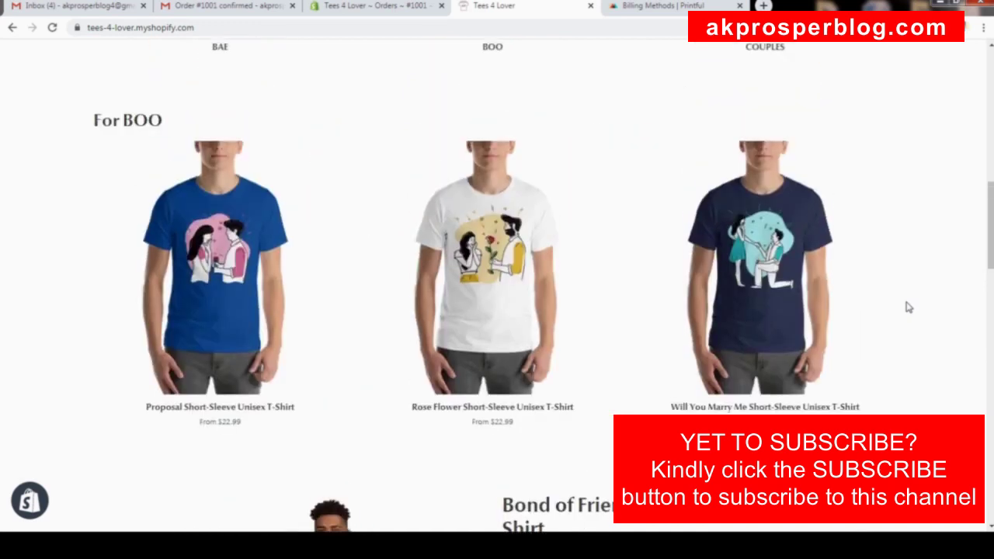
pyautogui.scroll(3, 910, 307)
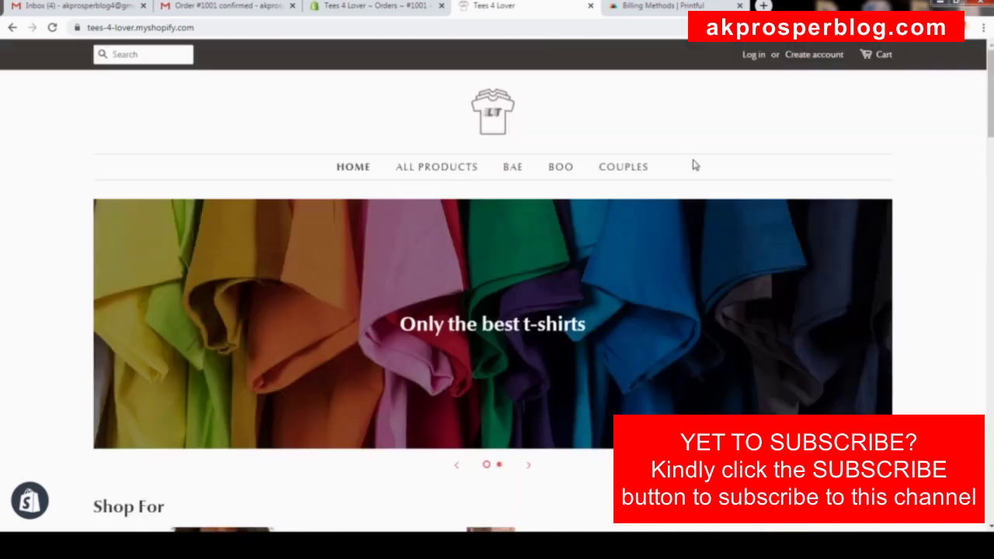